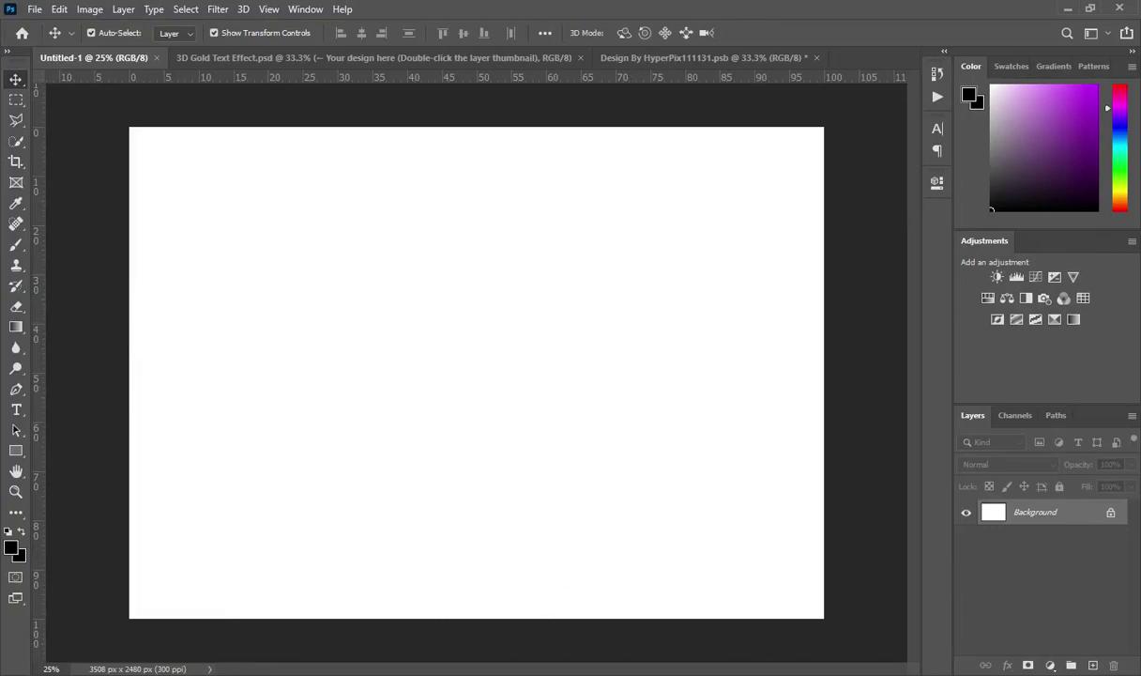
Place the pink-and-yellow abstract wave background image from the file folder and scale it to 292.78% to span the page width
key("alt+Tab")
left_click_drag(447, 240, 146, 324)
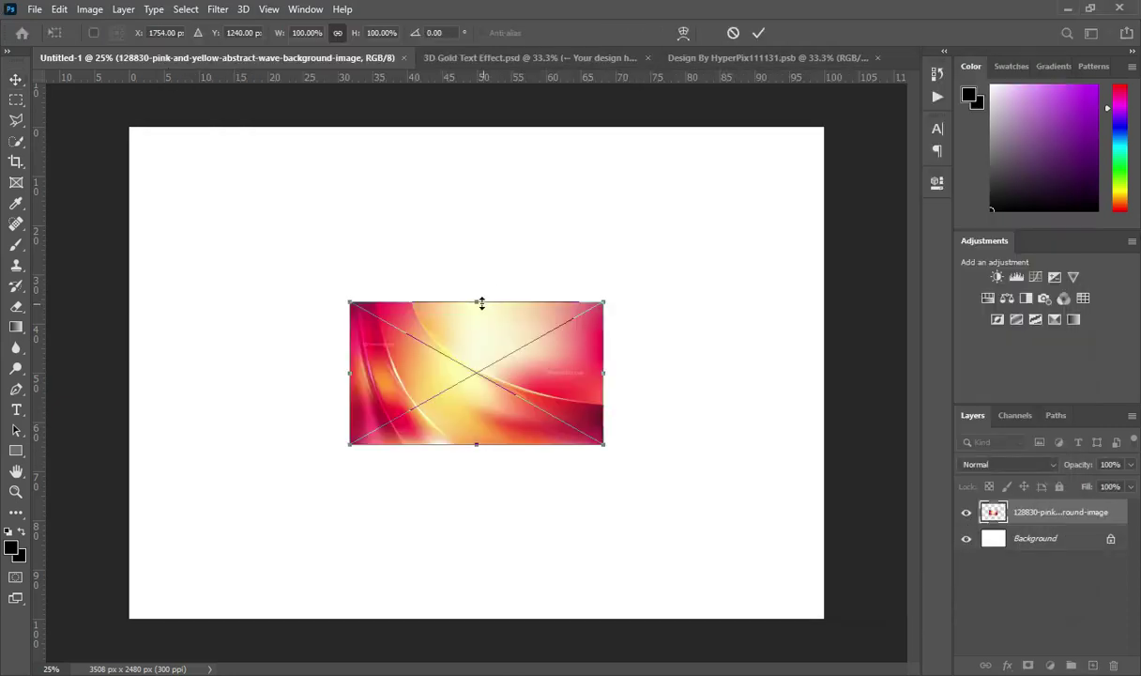
left_click_drag(476, 302, 477, 116)
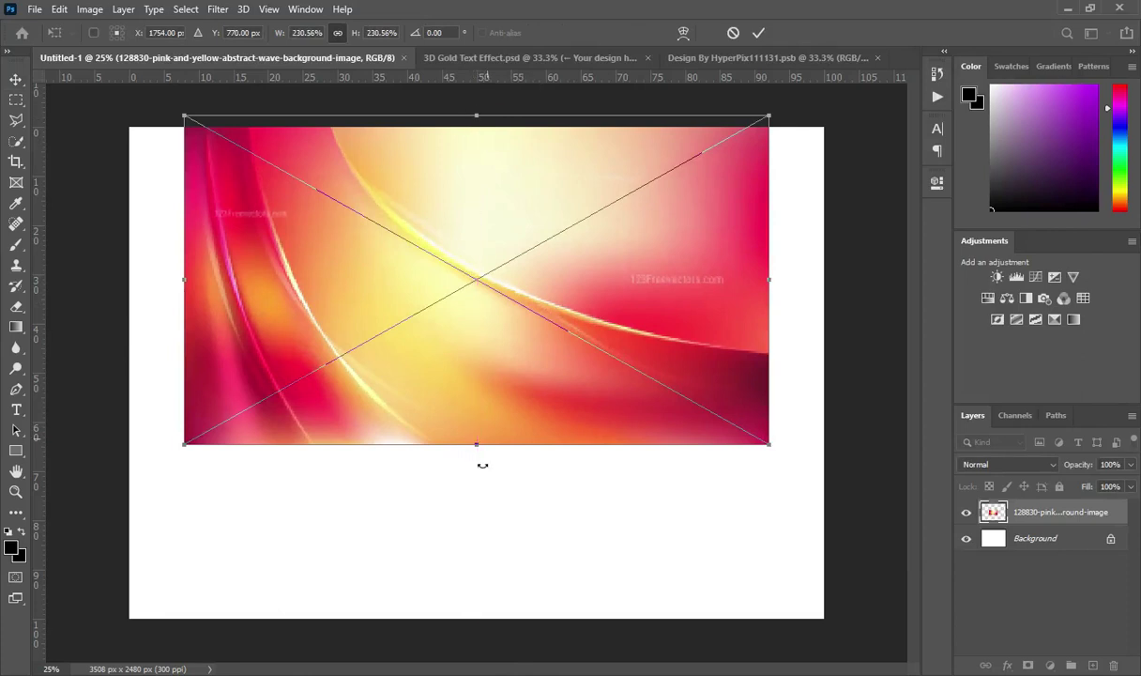
left_click_drag(474, 444, 476, 532)
left_click(758, 33)
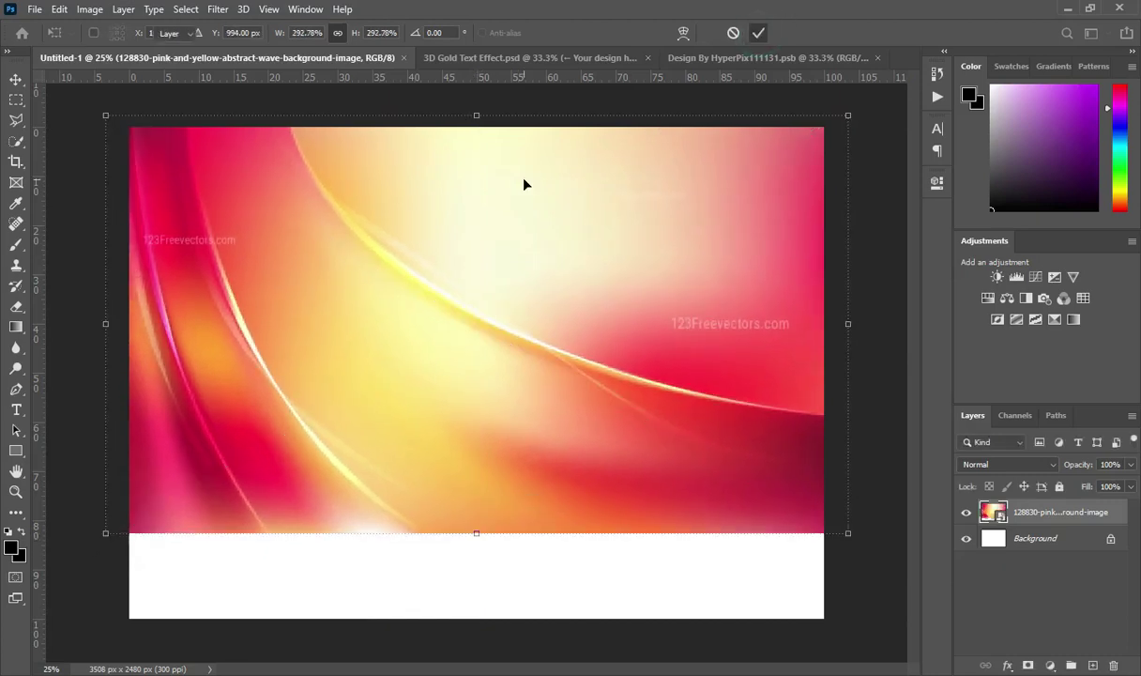
Add a layer mask to the wave image and fade its lower edge into the white background with vertical black-to-transparent gradients
left_click(1028, 667)
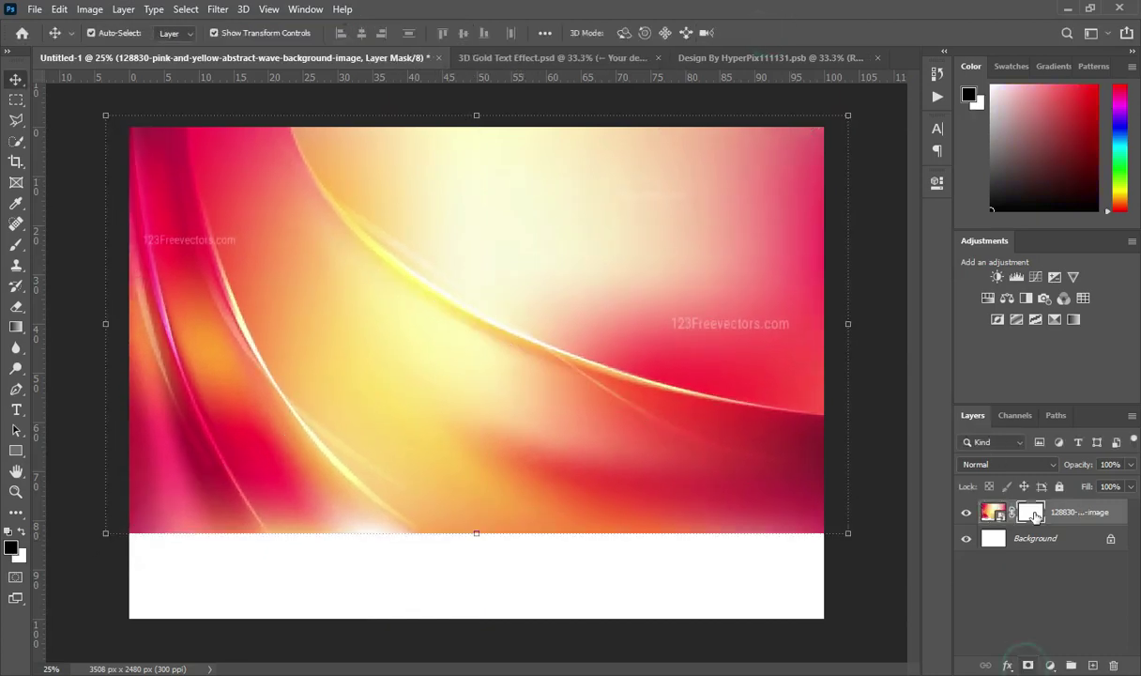
left_click(12, 328)
left_click_drag(459, 471, 459, 570)
left_click_drag(453, 497, 461, 557)
left_click_drag(456, 502, 459, 561)
left_click_drag(434, 420, 459, 559)
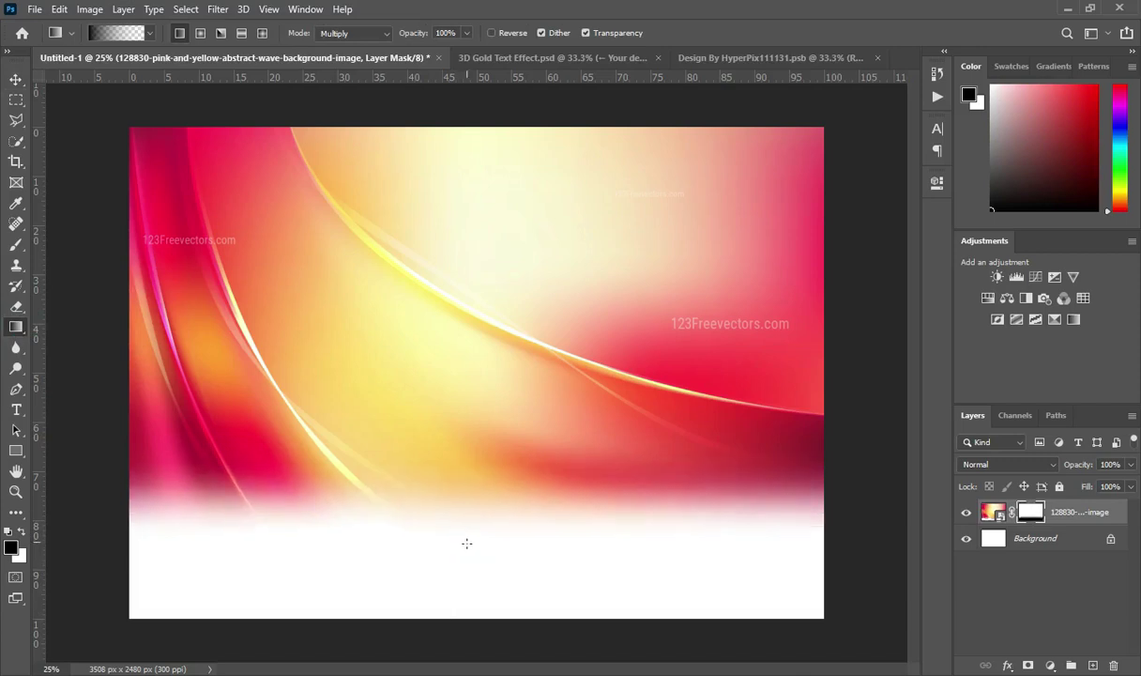
Apply a Gaussian Blur with a radius of 27.7 pixels to the wave image
key("v")
left_click(502, 257)
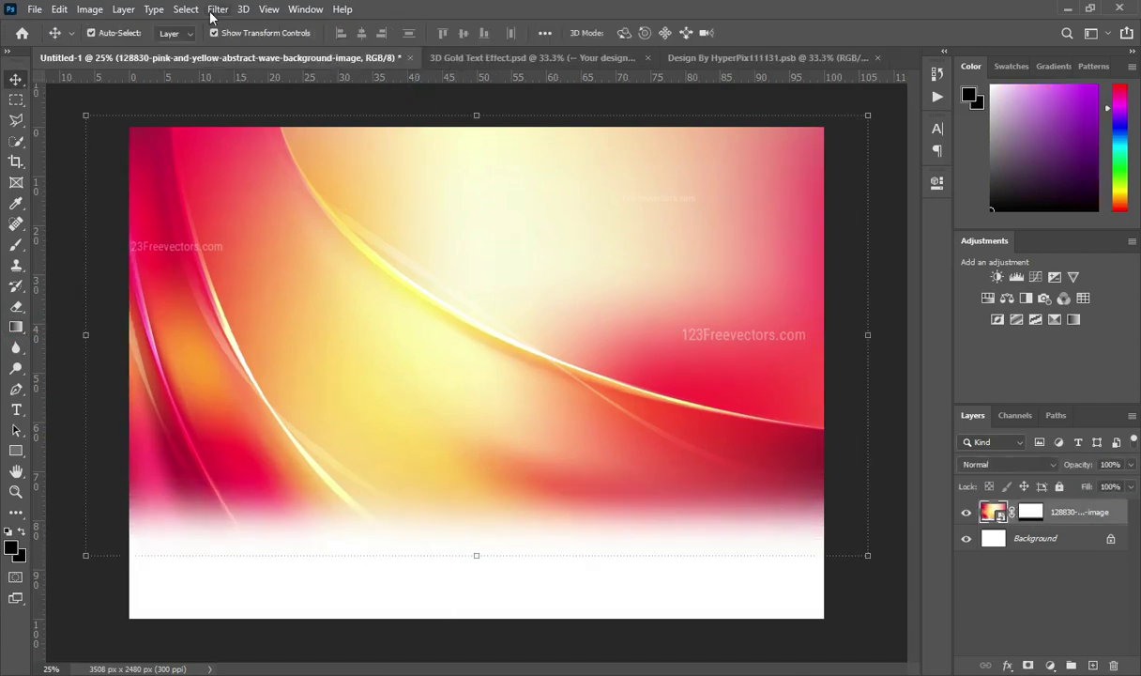
left_click(219, 10)
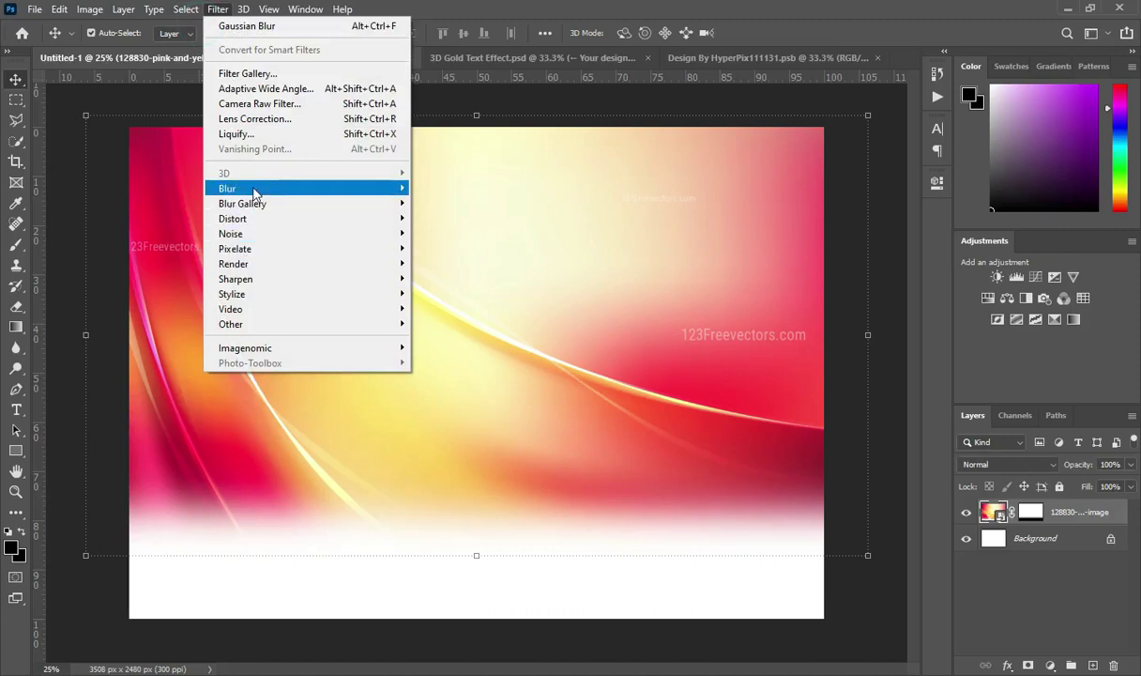
mouse_move(254, 190)
left_click(455, 250)
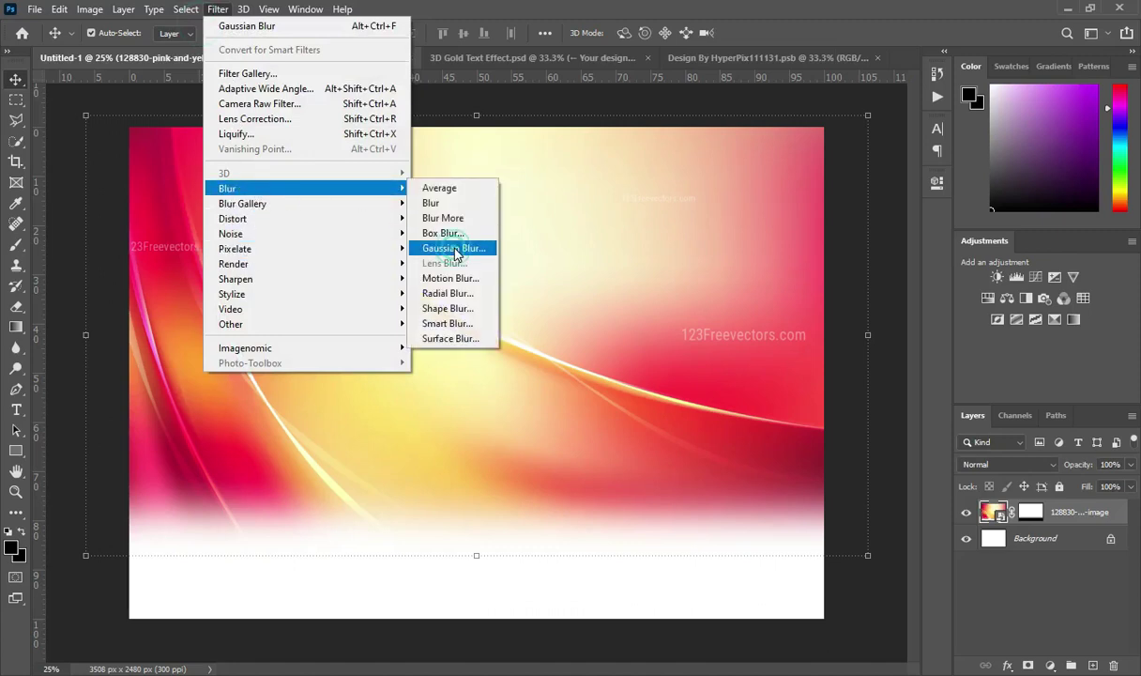
double_click(873, 326)
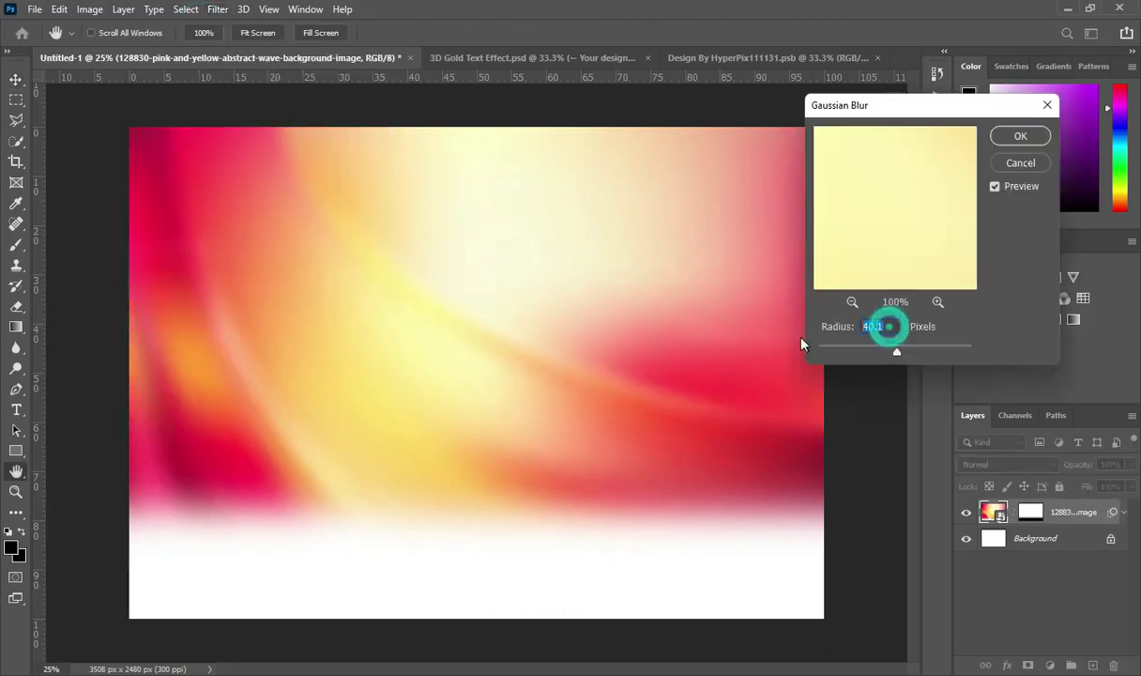
type("27.7")
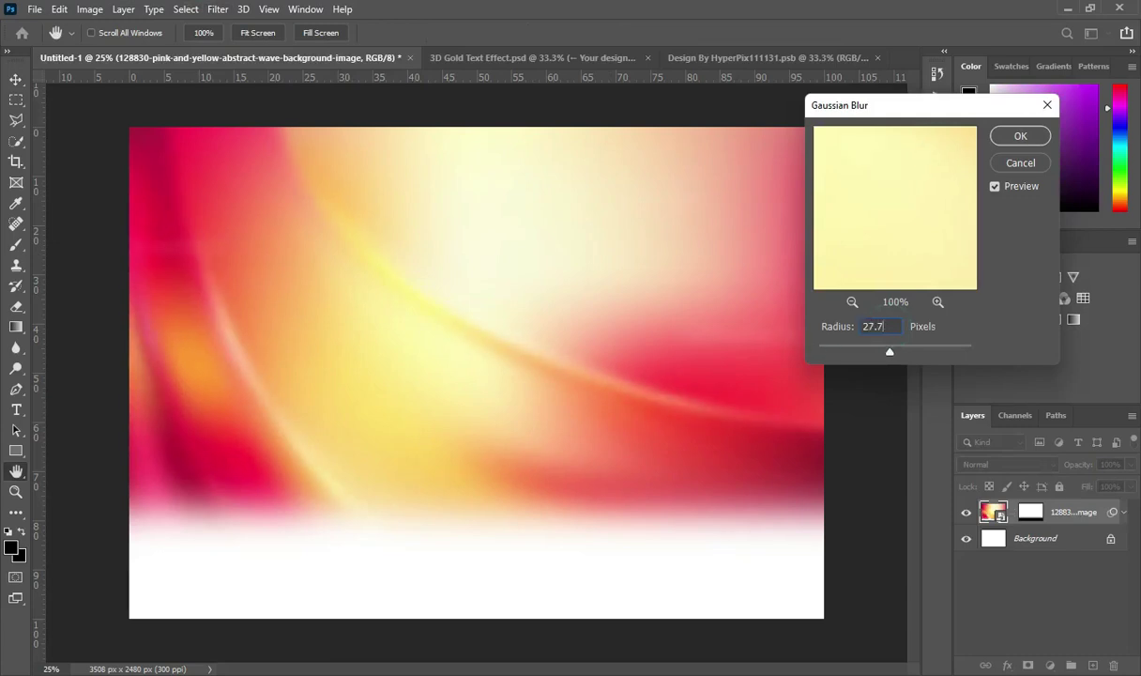
key("Return")
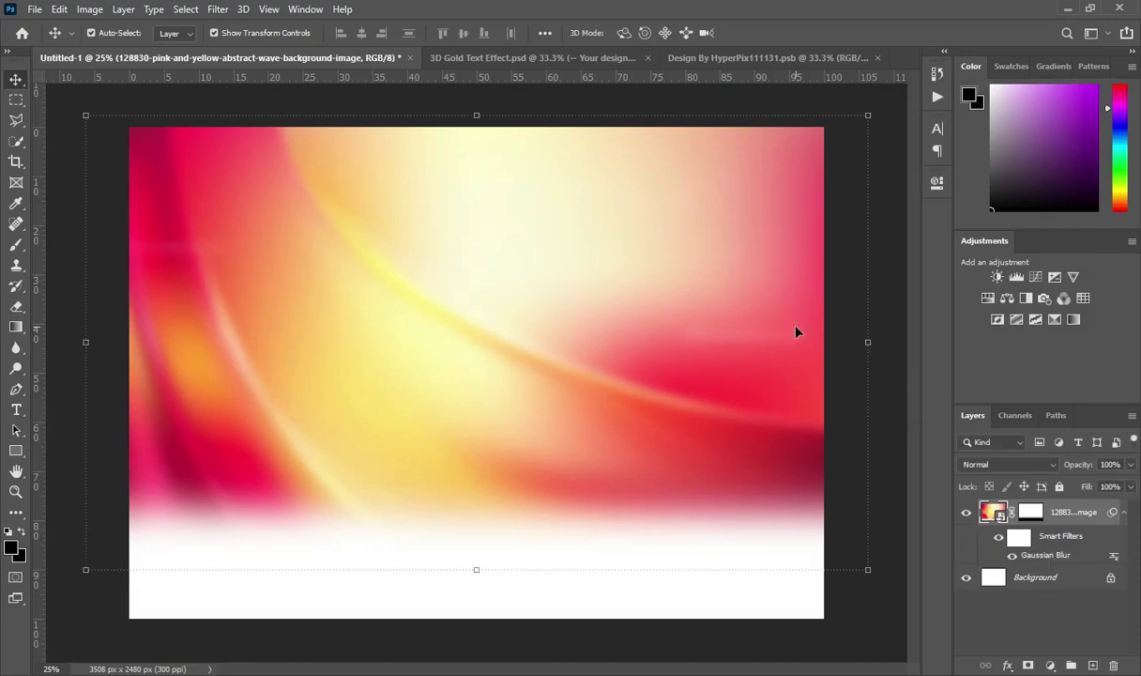
Draw a black rectangle of about 3548 x 680 px across the upper part of the page
left_click(16, 450)
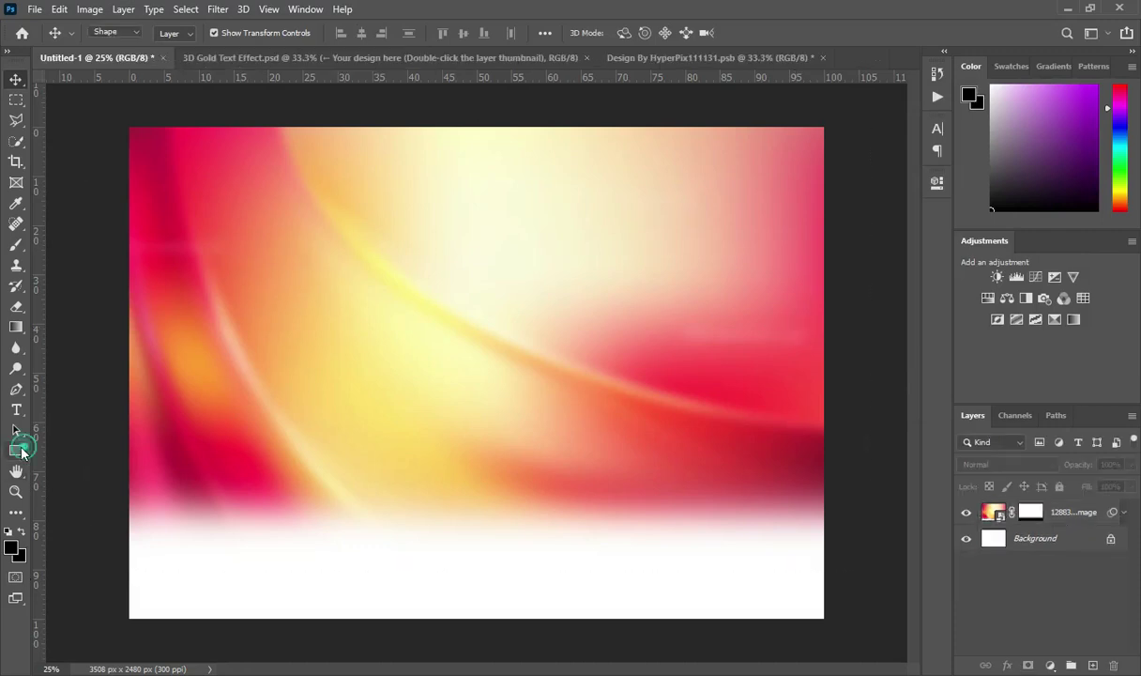
left_click_drag(116, 117, 819, 250)
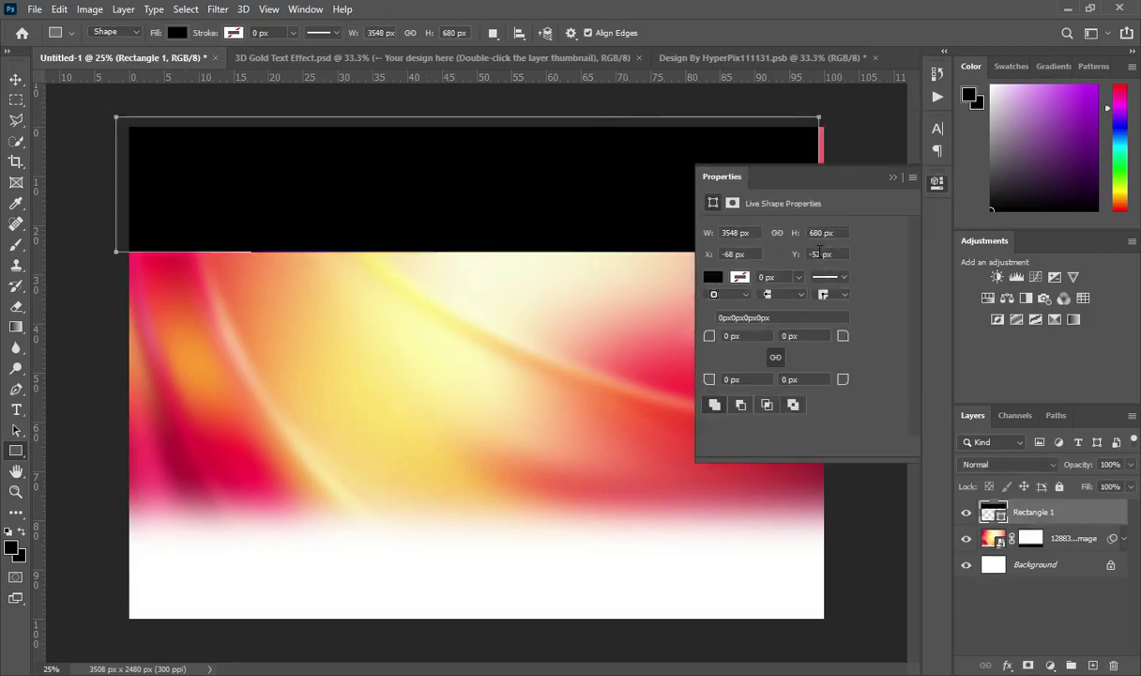
left_click(892, 180)
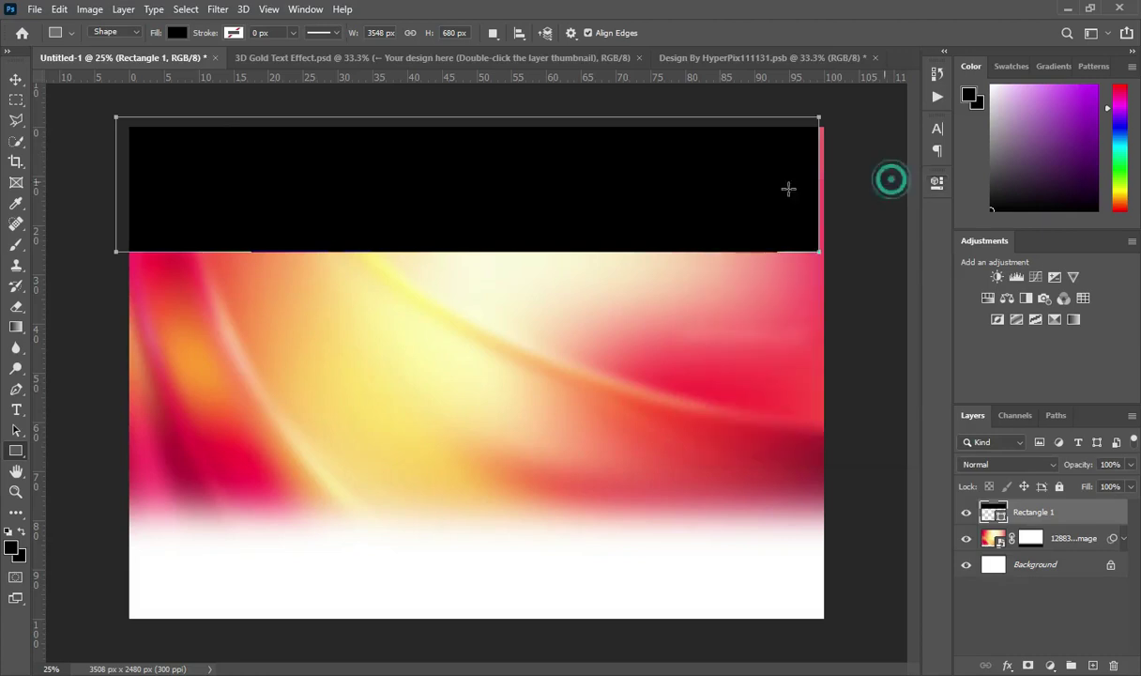
left_click(16, 79)
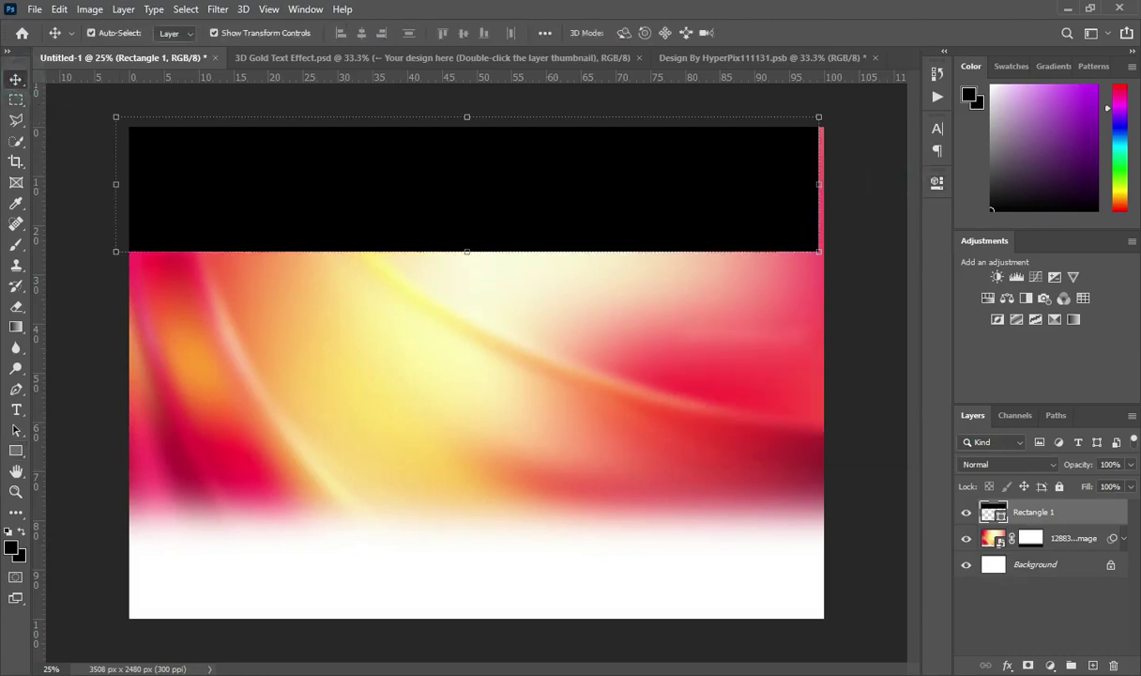
Copy the colour code a20101 from the Notepad text file and apply it as the rectangle's fill in Photoshop
key("alt+Tab")
double_click(119, 160)
key("ctrl+c")
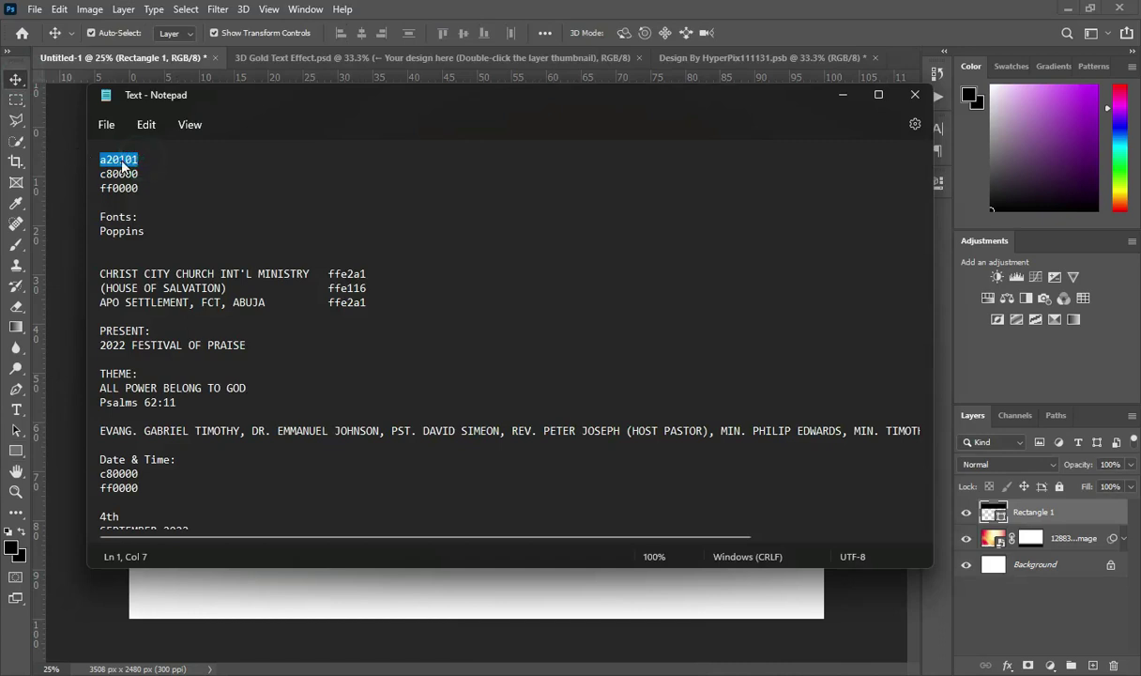
left_click(844, 97)
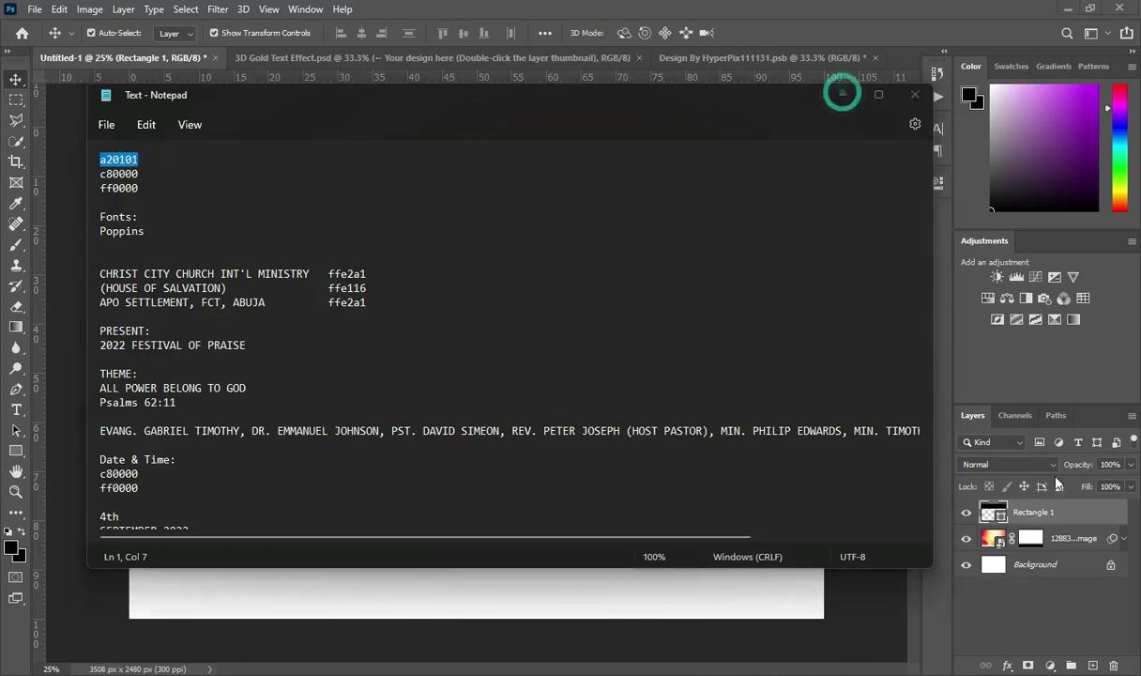
double_click(992, 514)
key("ctrl+v")
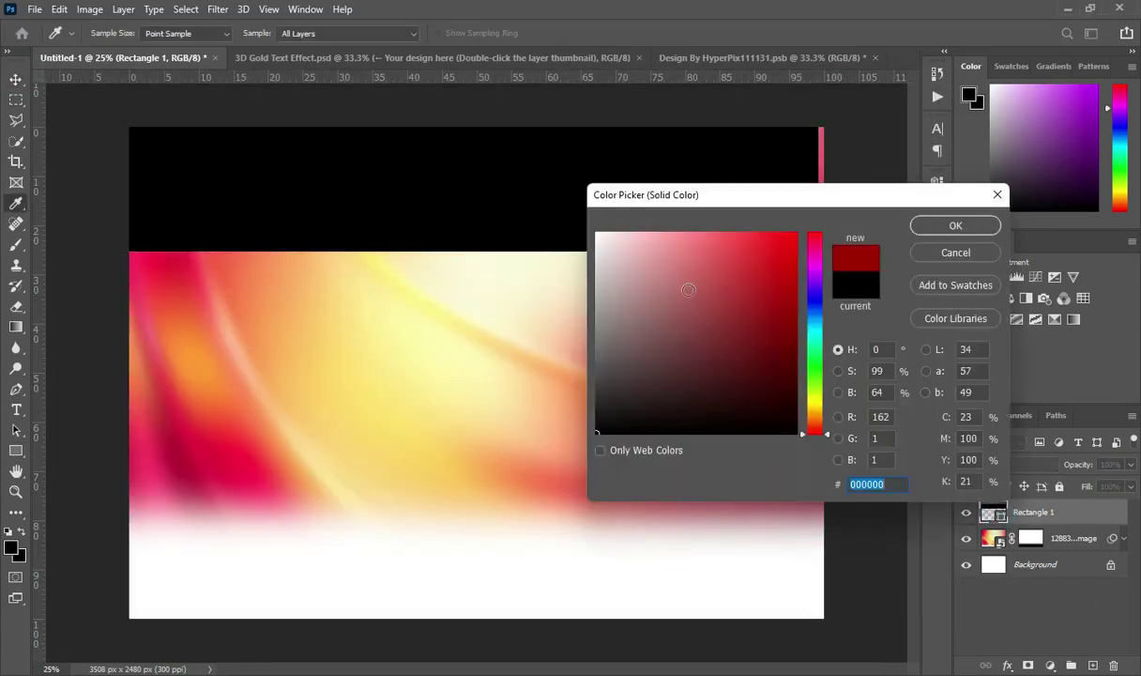
left_click(956, 225)
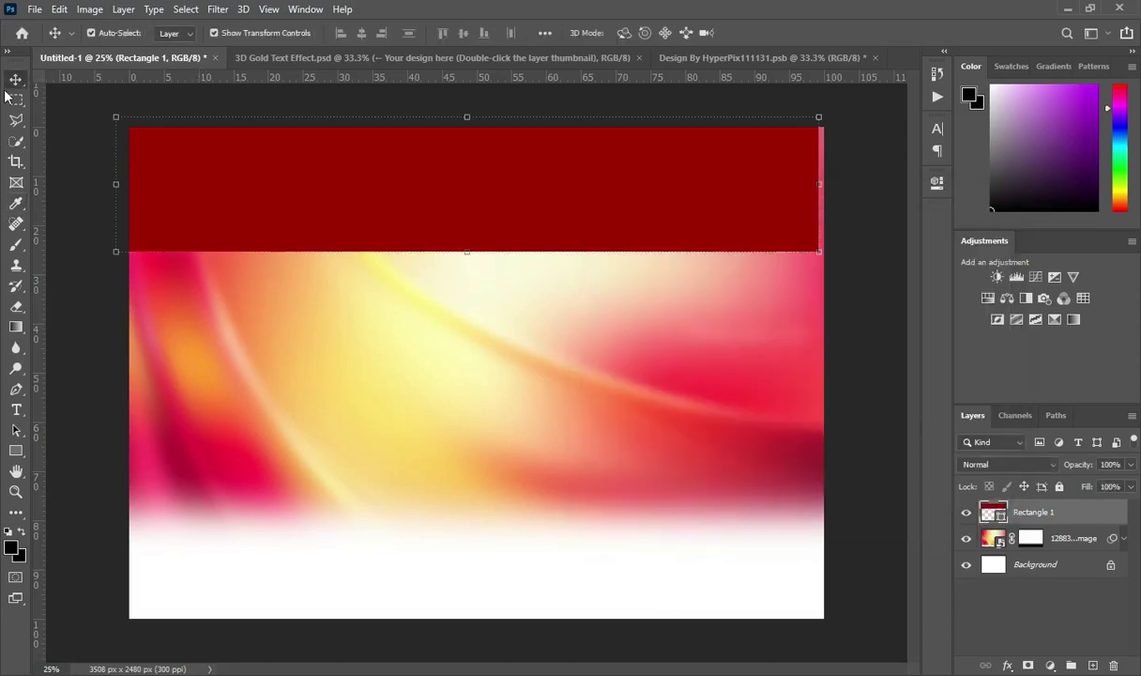
Reposition and enlarge the dark red rectangle so it covers the full page width and extends slightly lower
left_click_drag(359, 212, 369, 218)
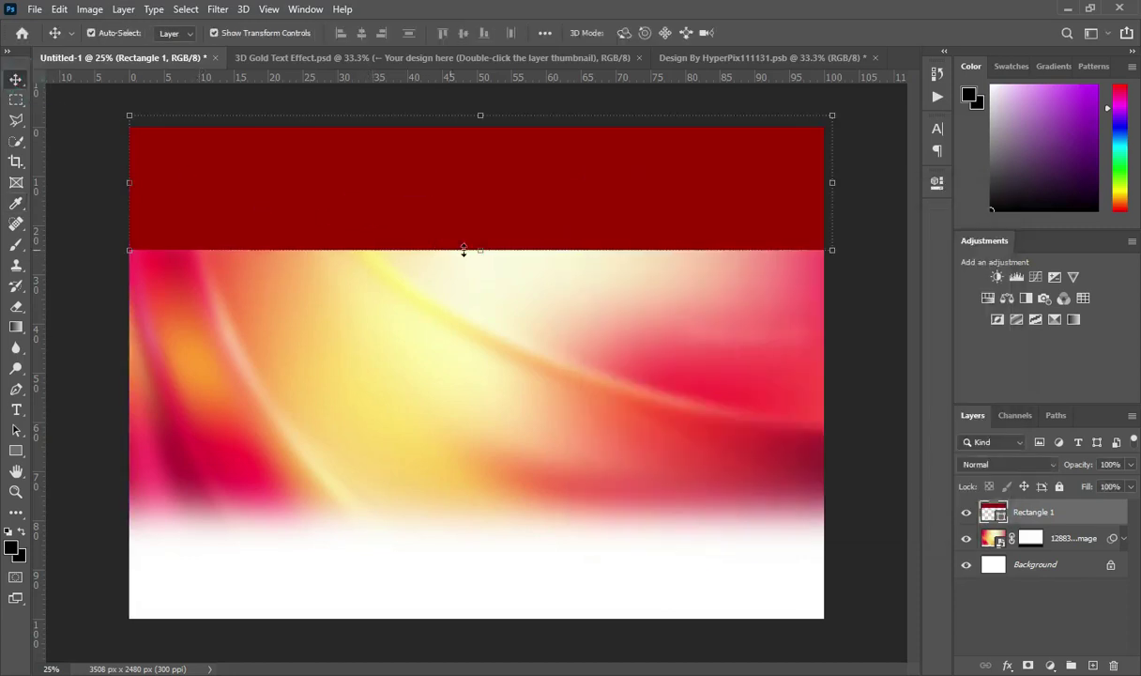
left_click_drag(480, 252, 479, 270)
left_click(784, 34)
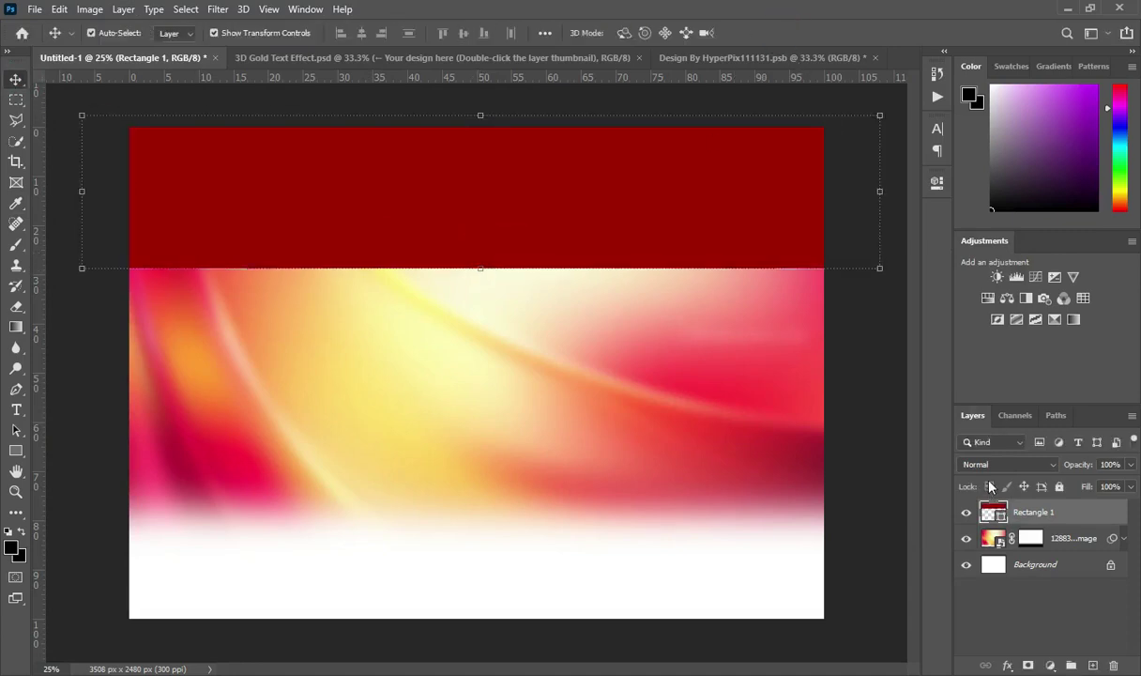
Add a layer mask to the dark red rectangle and fade its lower edge into the wave image with an upward gradient
left_click(1029, 664)
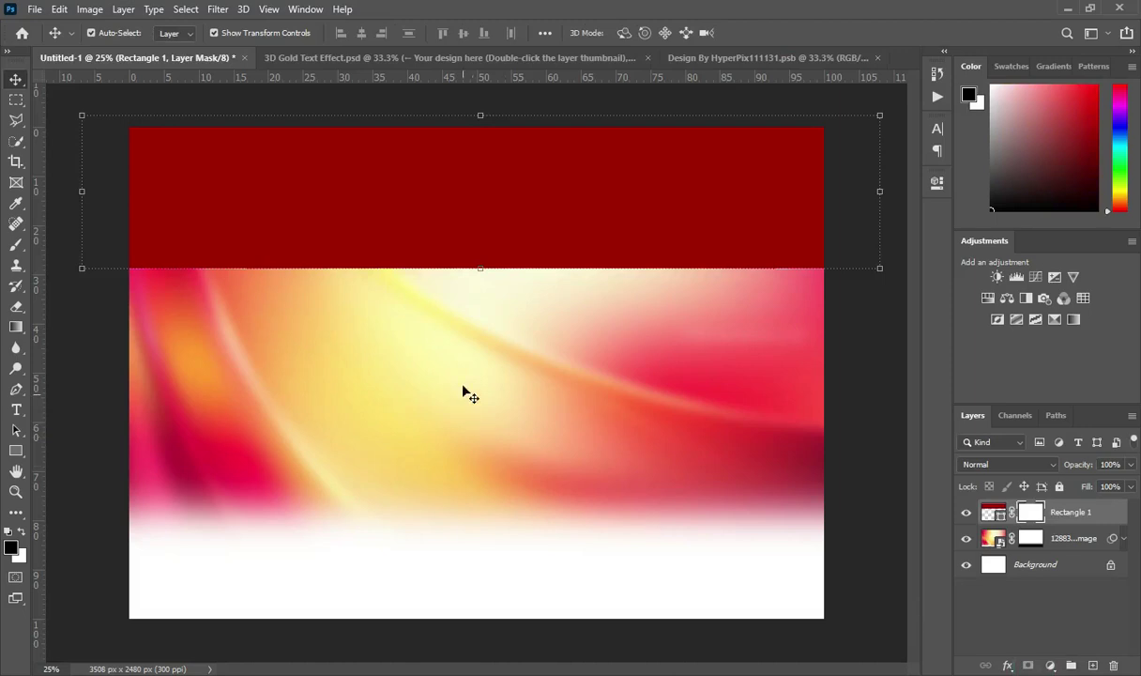
left_click(17, 327)
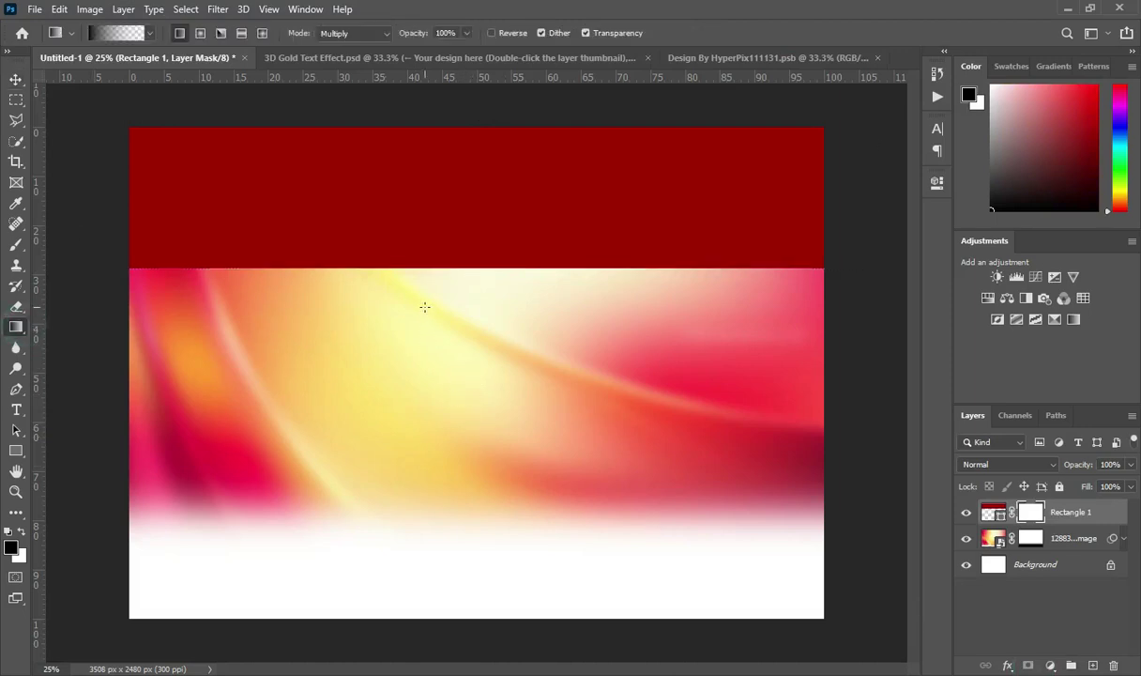
mouse_move(458, 222)
left_mouse_down()
mouse_move(457, 303)
mouse_move(465, 199)
left_mouse_up()
left_click_drag(460, 306, 463, 156)
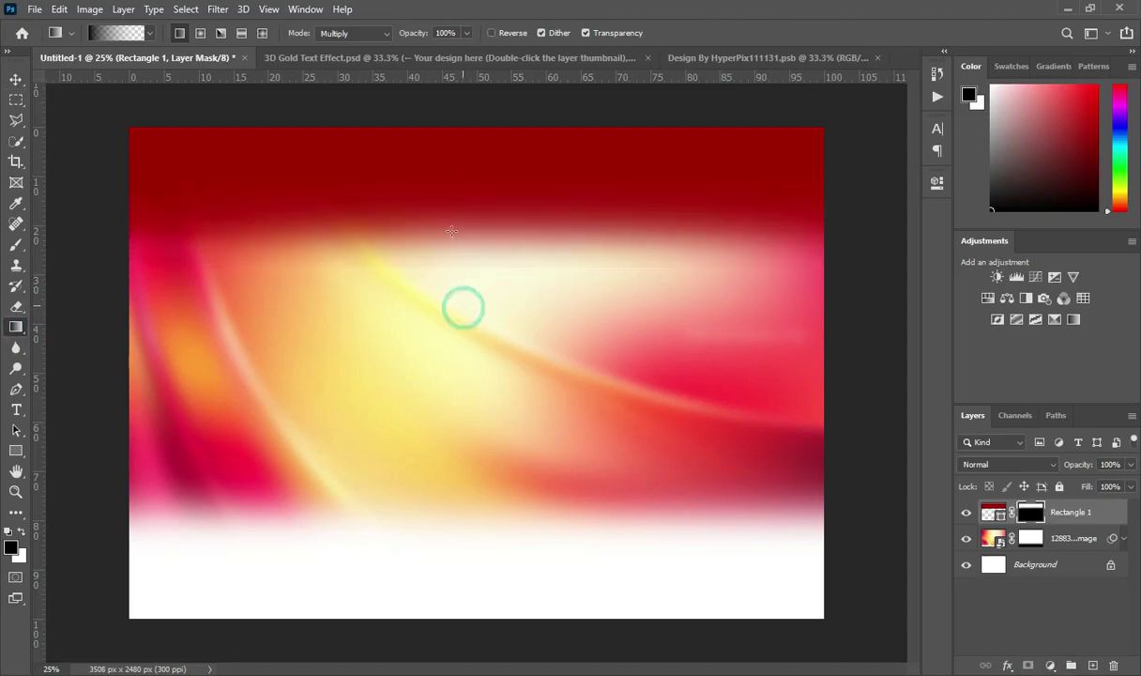
Enlarge the masked red rectangle downward to make its fade reach further into the wave image, and deselect it
left_click(16, 79)
left_click_drag(481, 271, 481, 307)
left_click(785, 33)
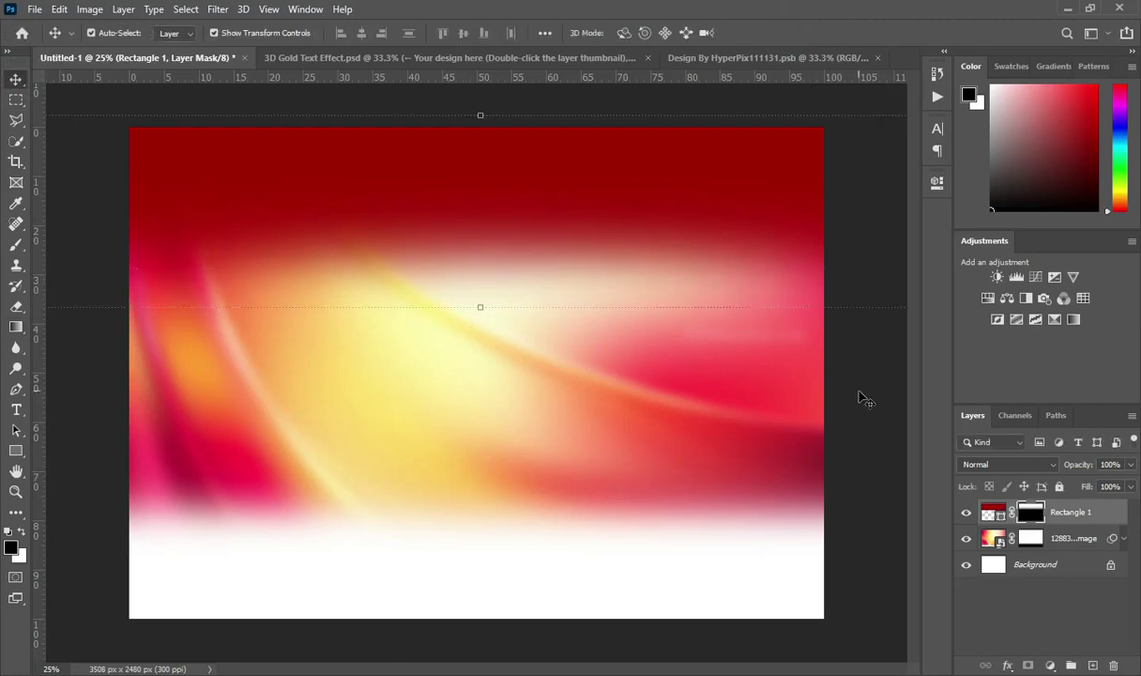
left_click(859, 392)
scroll(549, 272, "down", 1)
scroll(541, 261, "up", 1)
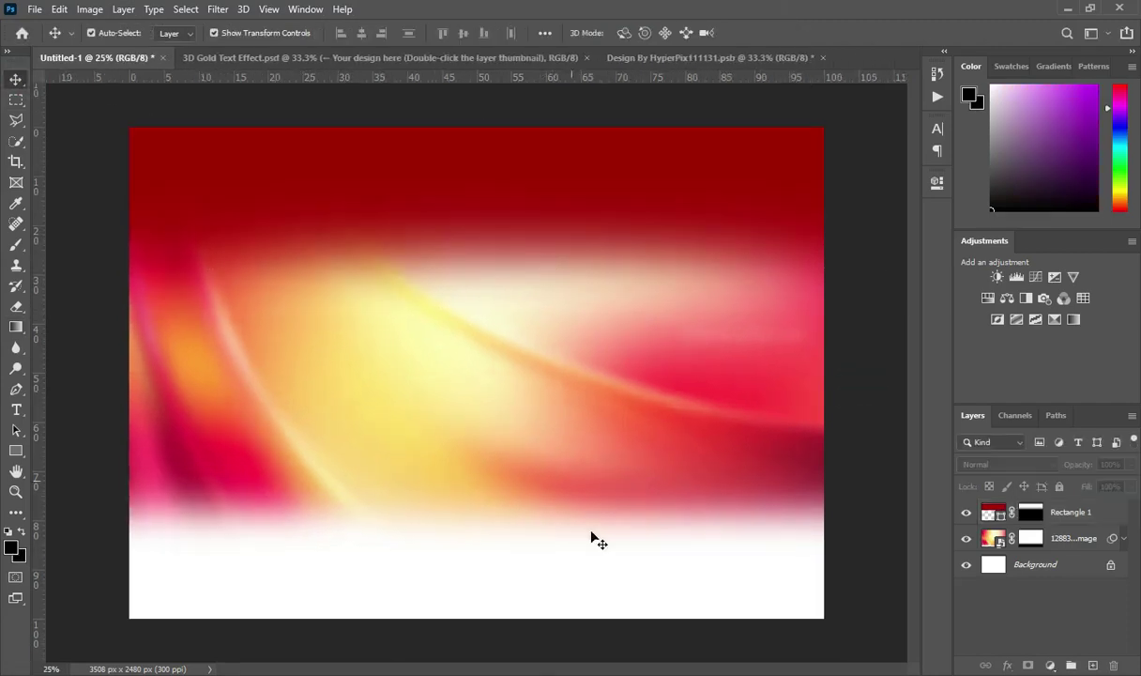
Place the black-and-white crowd photo from the Festival of praise folder, scaled to 49.70%, in the page's upper-left corner
left_click(507, 674)
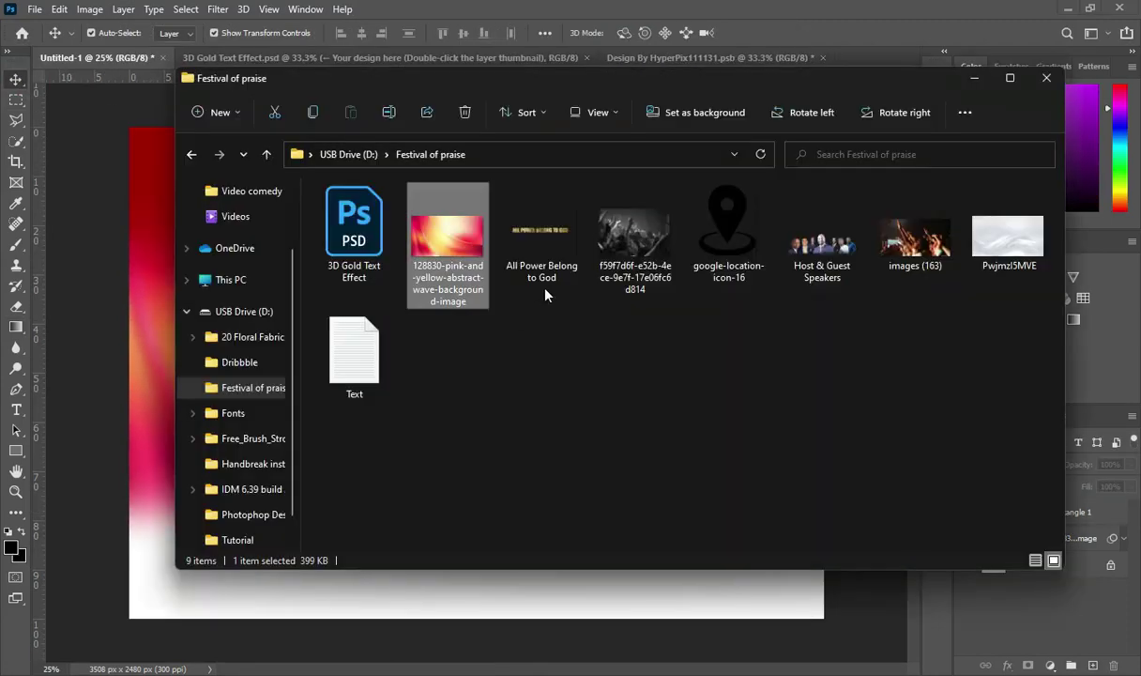
left_click(646, 248)
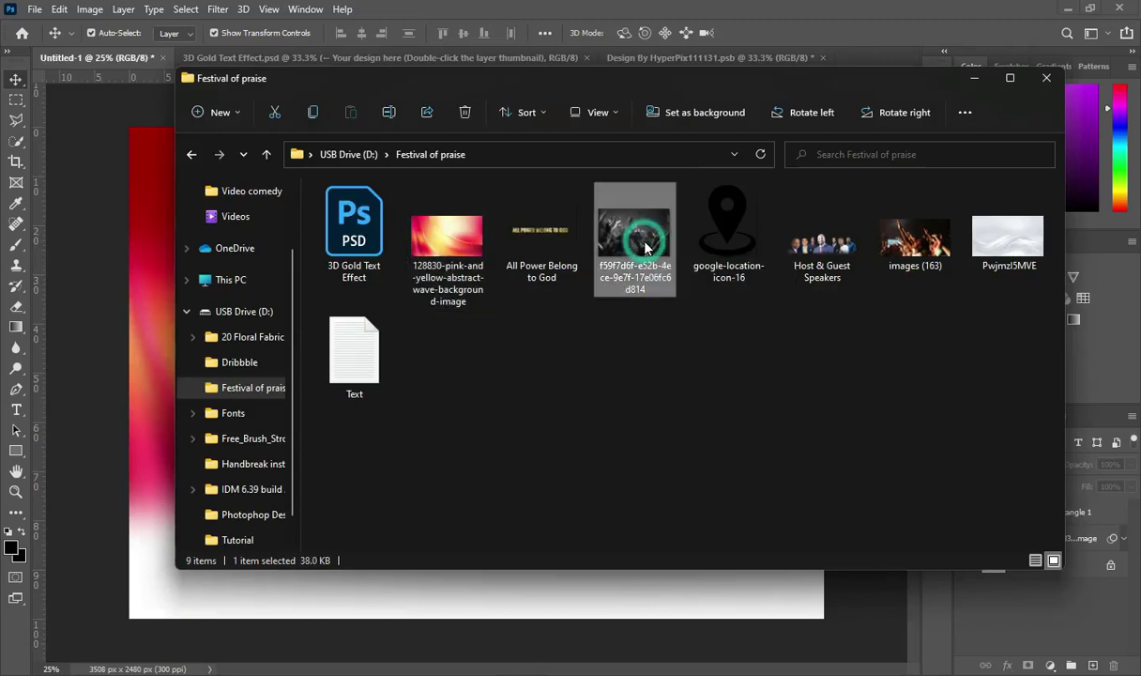
left_click_drag(646, 248, 116, 377)
left_click_drag(316, 282, 324, 274)
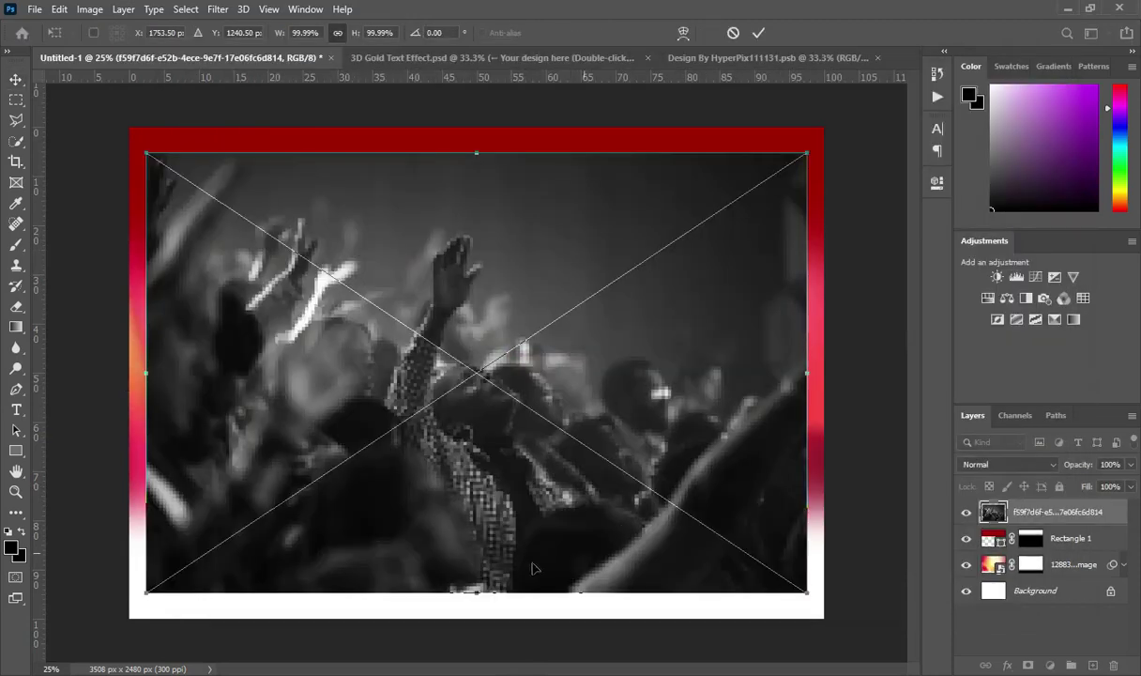
left_click_drag(477, 592, 476, 401)
left_click_drag(474, 334, 300, 300)
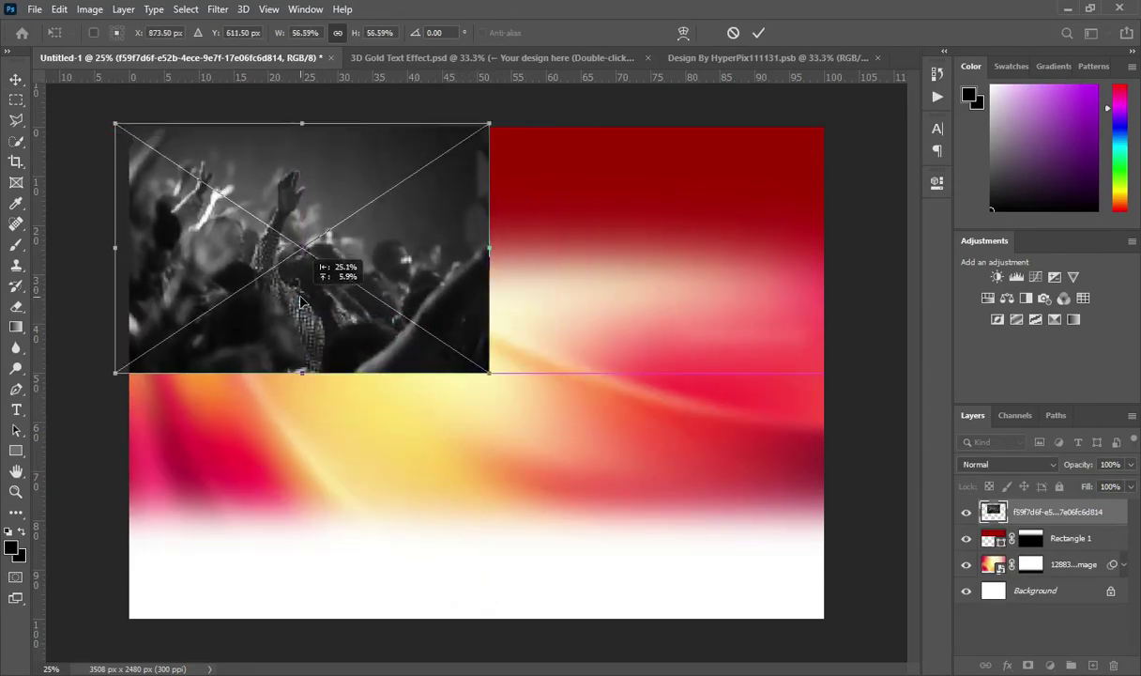
left_click_drag(303, 375, 296, 303)
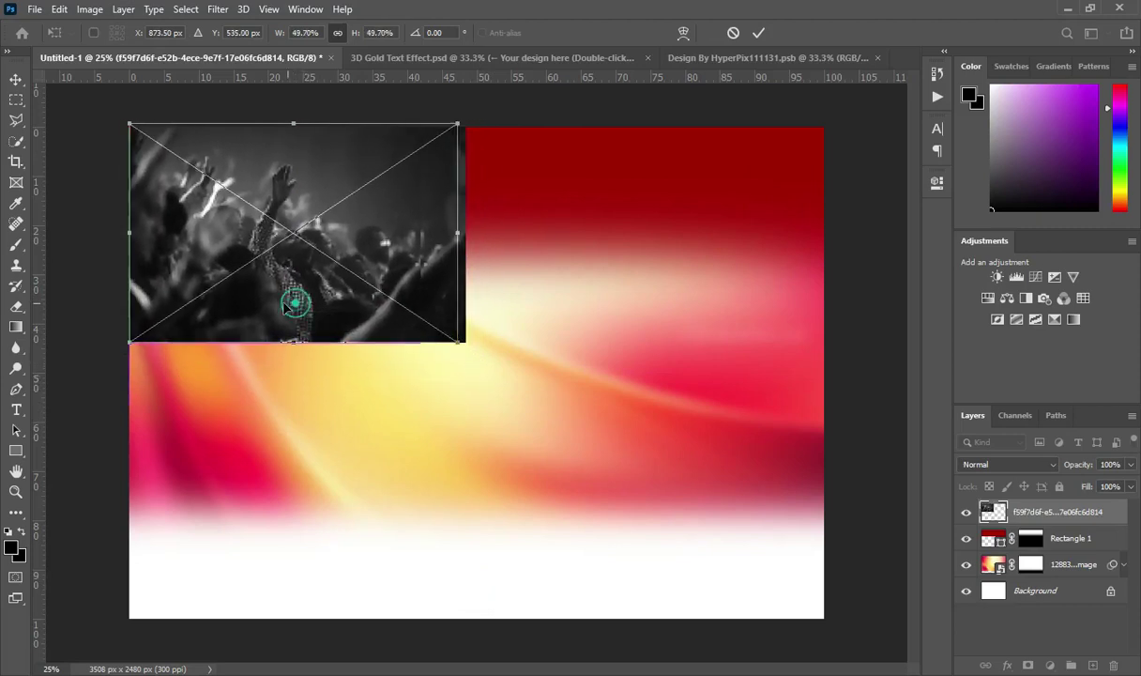
left_click(757, 32)
Set the crowd photo layer's blending mode to Screen
left_click(995, 465)
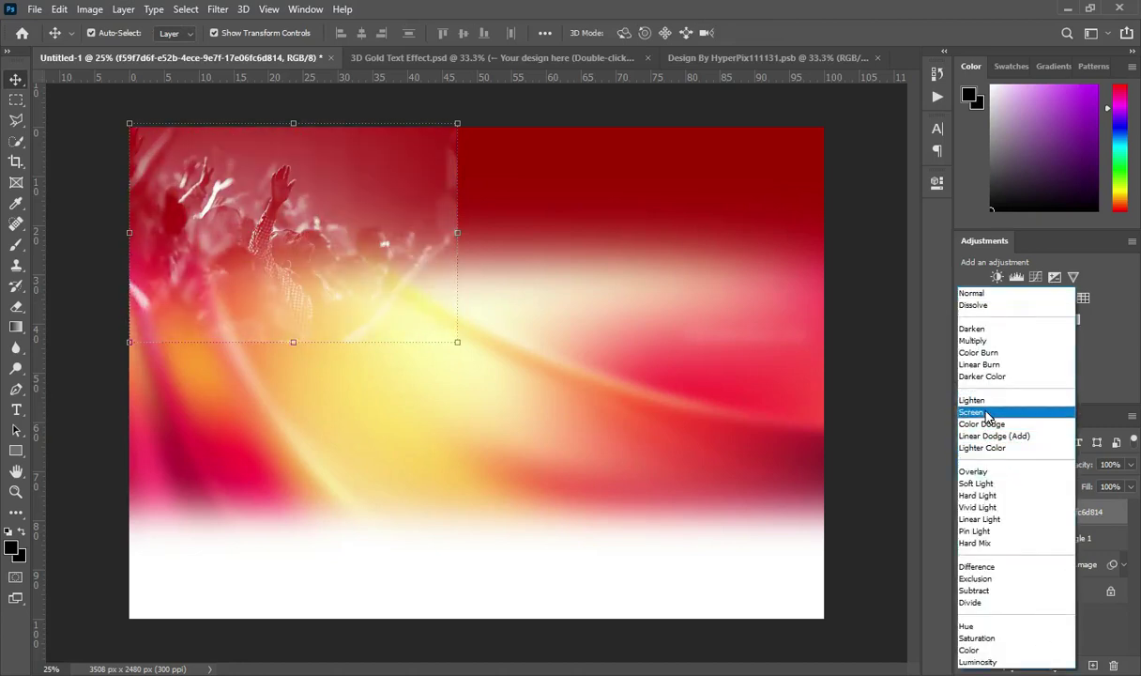
left_click(985, 416)
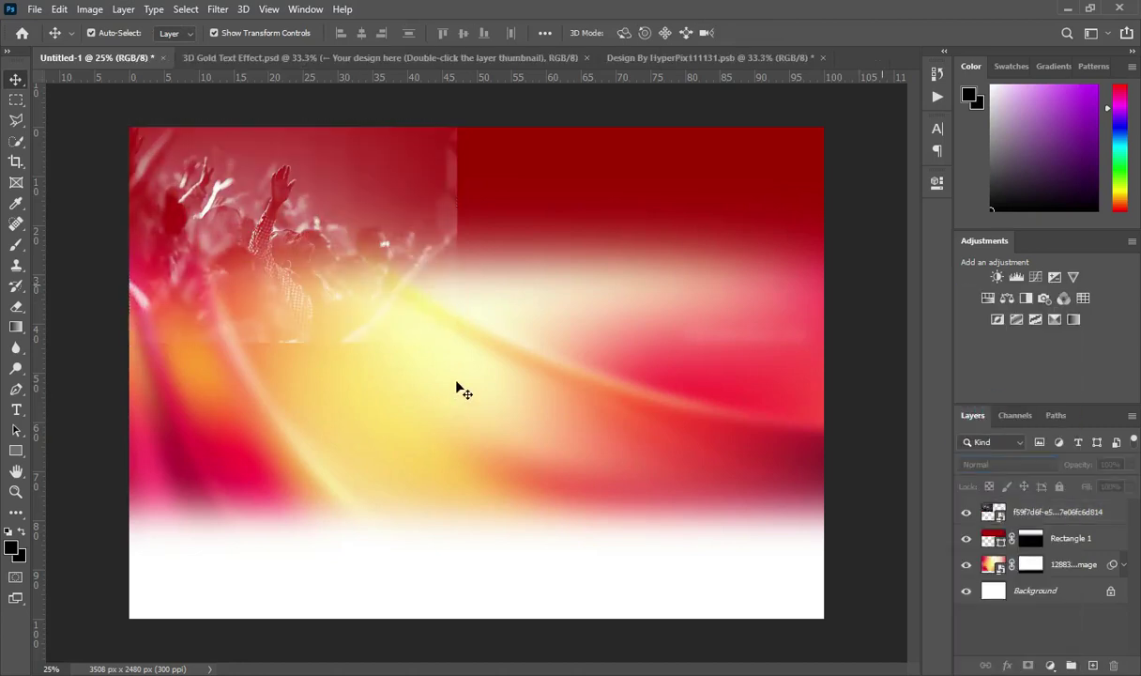
Add a layer mask to the black-and-white crowd photo and fade its lower and right edges with gradients
left_click(419, 299)
left_click(1028, 666)
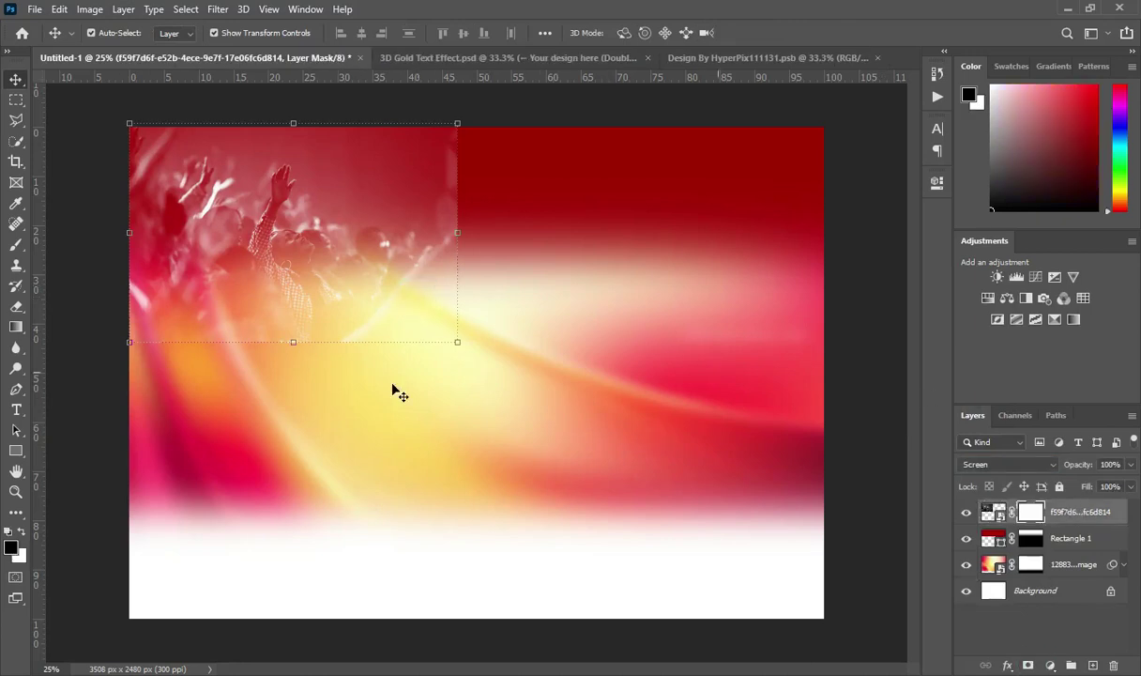
left_click(16, 328)
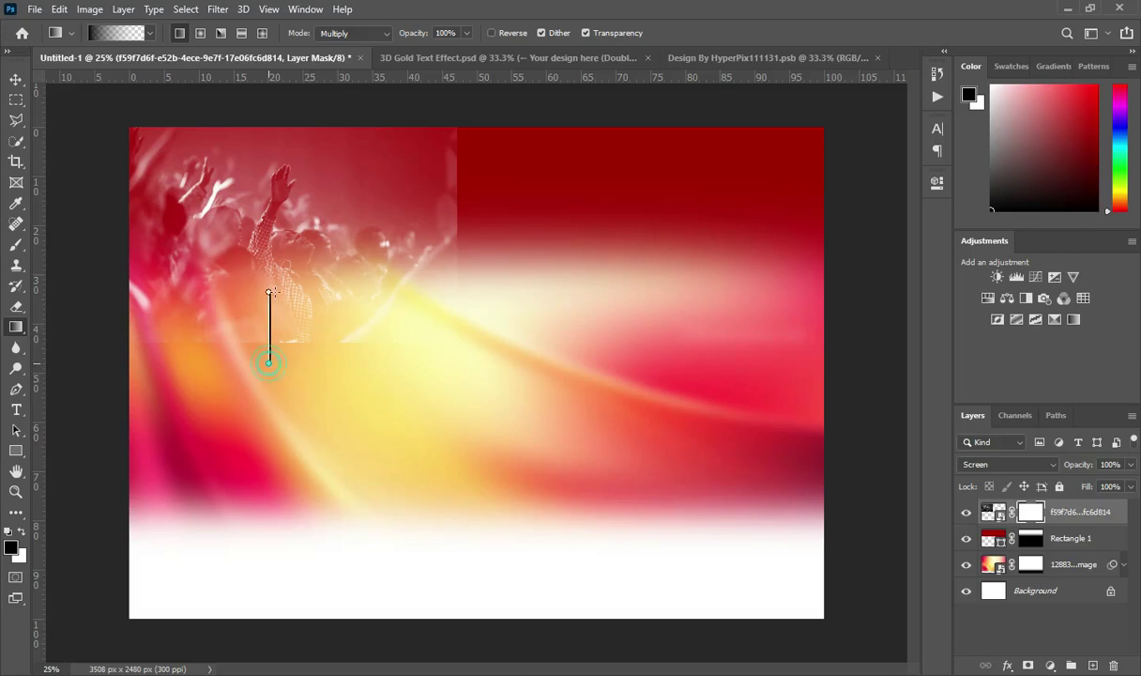
left_click_drag(278, 375, 267, 275)
left_click_drag(478, 231, 380, 233)
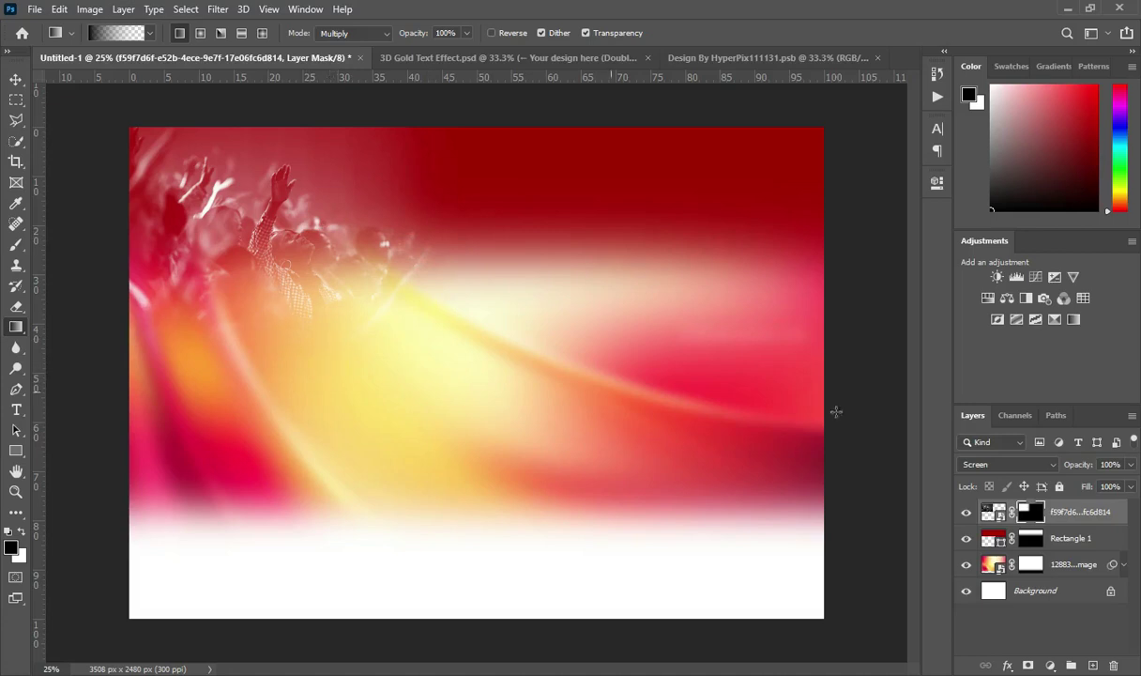
left_click(17, 78)
left_click(74, 230)
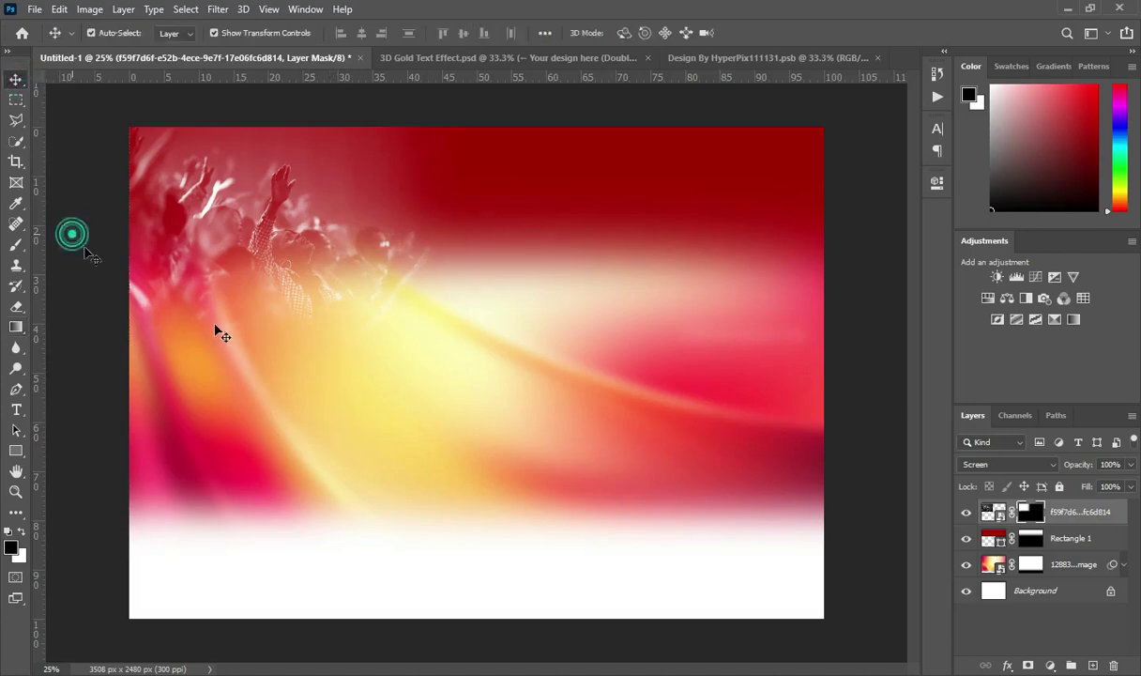
Place images (163) from the Festival of praise folder, scaled to 59.60%, in the page's upper-right corner
left_click(507, 673)
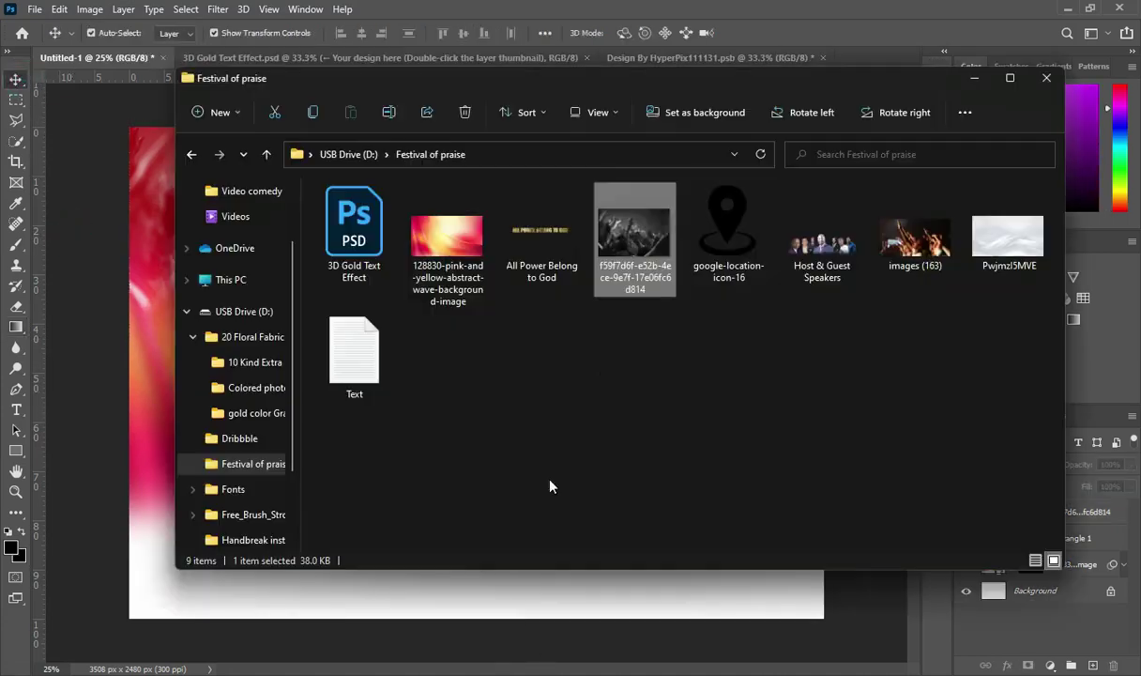
left_click(918, 254)
left_click_drag(920, 248, 682, 454)
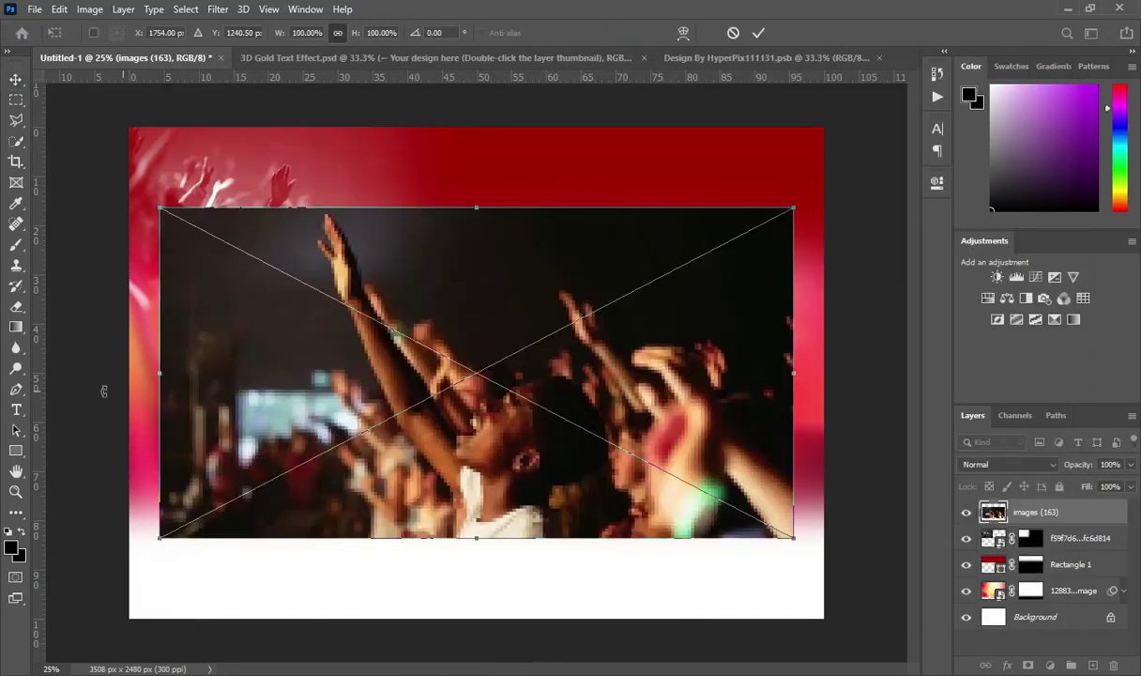
left_click_drag(163, 376, 459, 373)
left_click_drag(641, 379, 669, 220)
left_click_drag(483, 305, 436, 319)
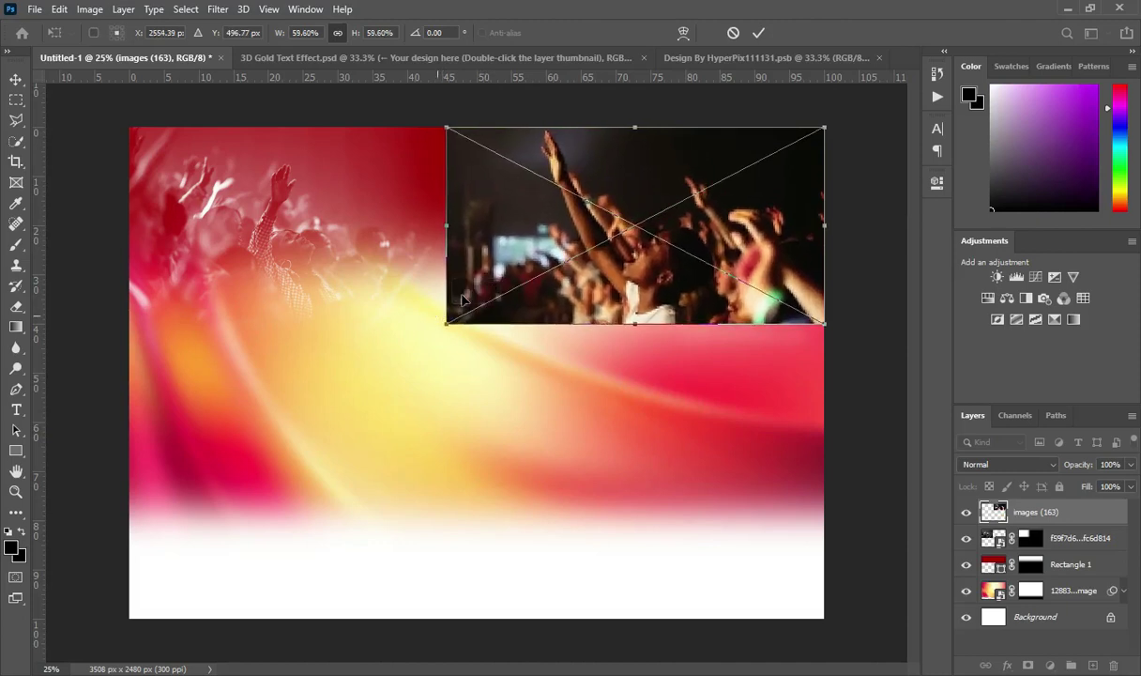
left_click(761, 34)
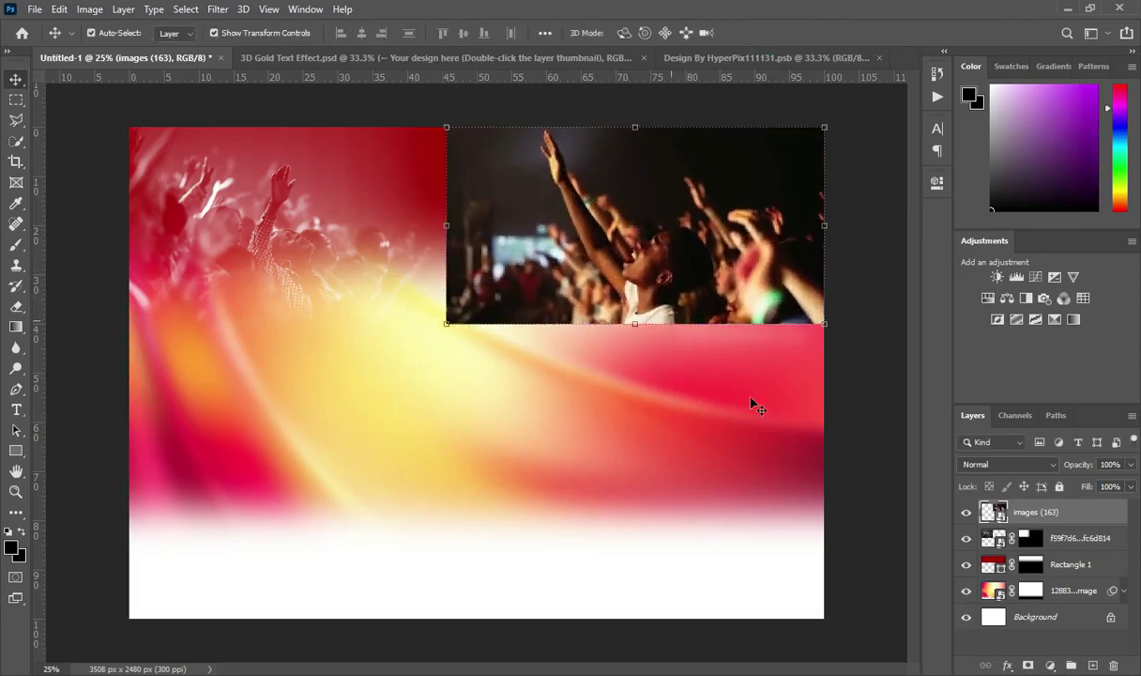
Set the images (163) layer's blending mode to Screen and its opacity to 66%
left_click(999, 463)
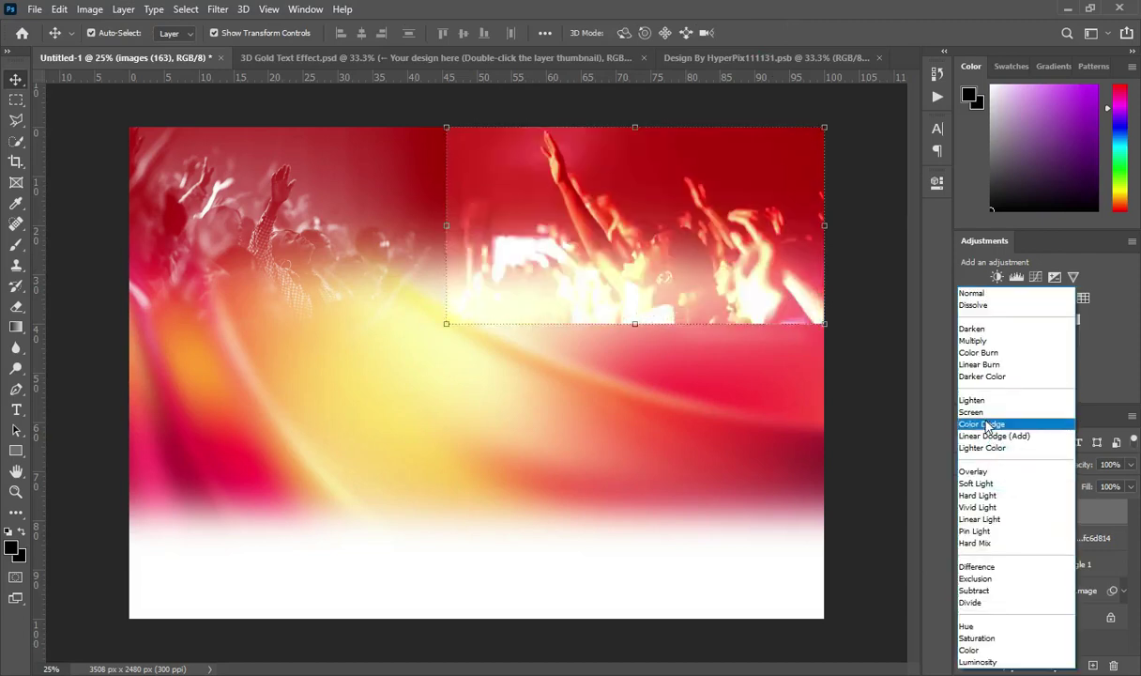
left_click(983, 412)
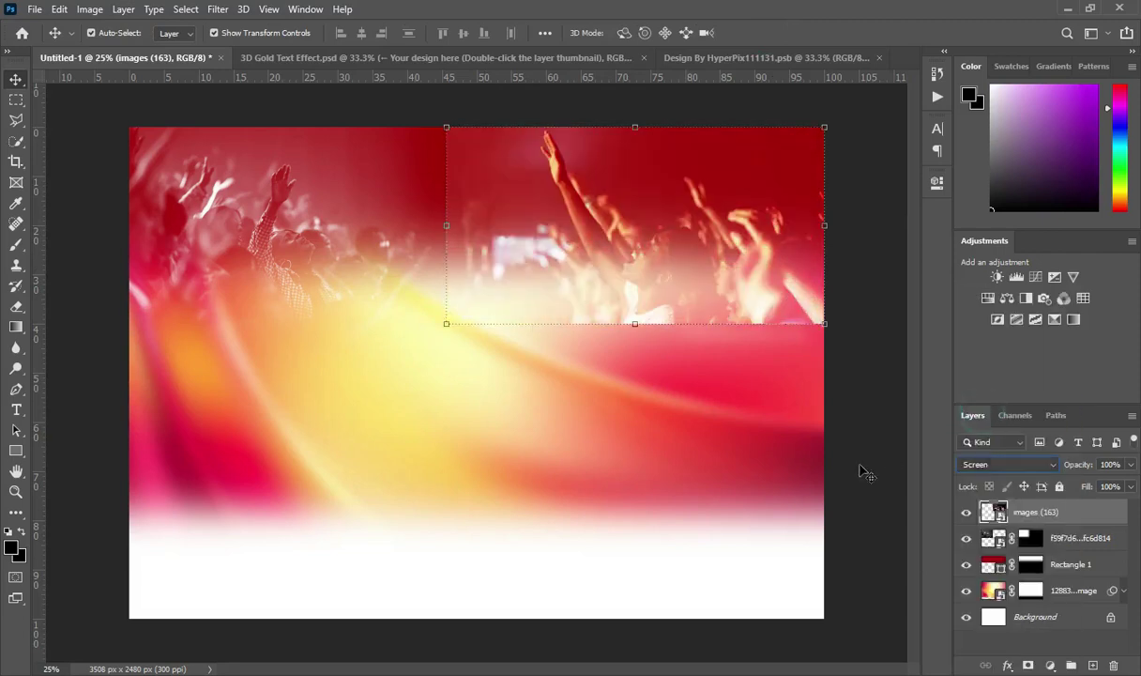
left_click_drag(1120, 465, 1043, 466)
type("66")
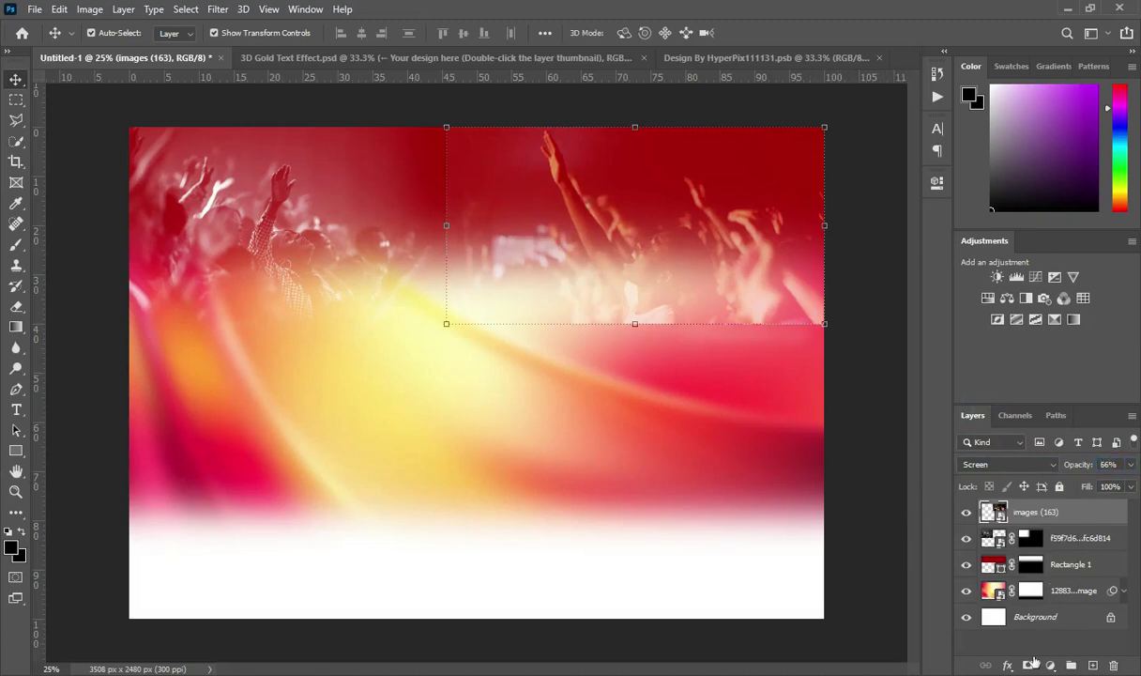
Add a layer mask to the images (163) photo and fade its left and lower edges with gradients
left_click(1027, 664)
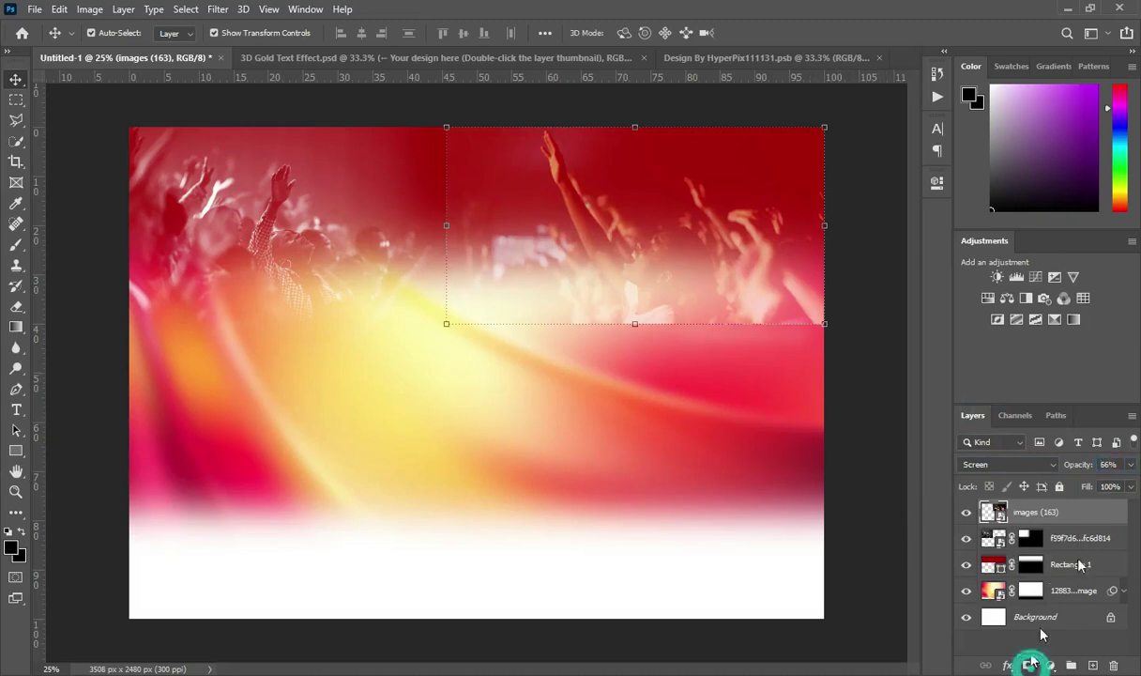
left_click(11, 325)
left_click_drag(419, 217, 544, 222)
mouse_move(399, 234)
left_mouse_down()
mouse_move(507, 227)
mouse_move(469, 234)
left_mouse_up()
left_click_drag(582, 246, 631, 346)
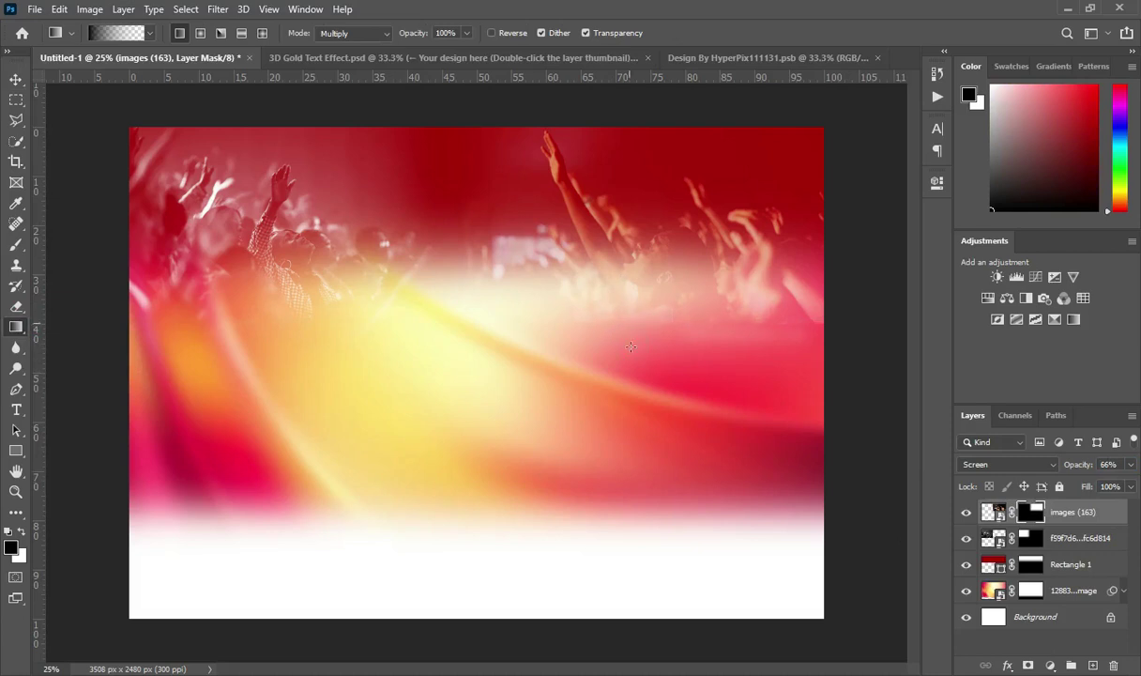
left_click(24, 81)
Enlarge both crowd photos slightly toward the page's centre so that they overlap, keeping their outer upper corners in place
left_click(395, 229)
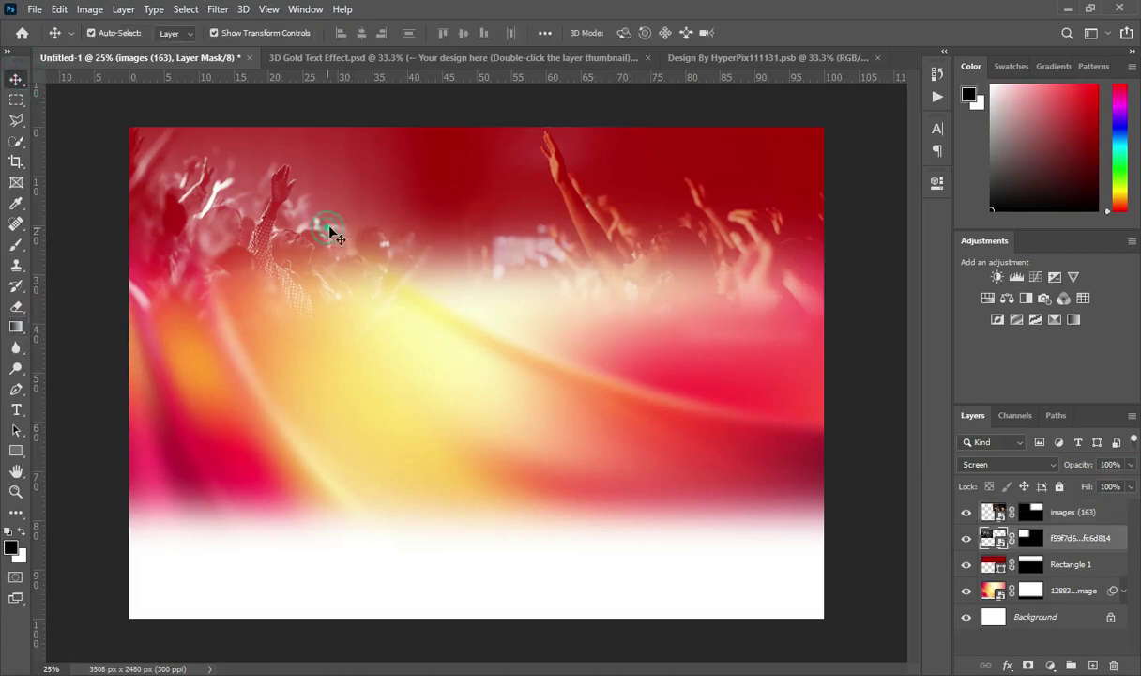
key("ctrl+t")
left_click_drag(460, 232, 488, 231)
left_click(785, 32)
left_click(524, 298)
left_click_drag(446, 324, 406, 344)
left_click(784, 32)
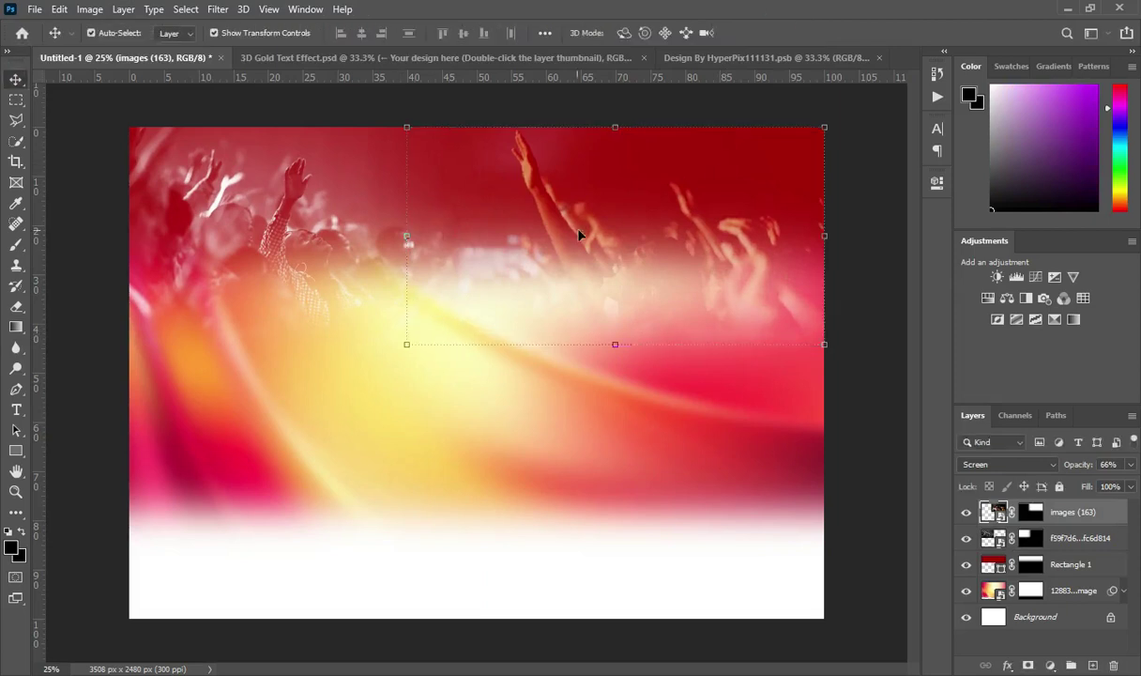
Move both crowd photos slightly upward on the page and deselect them
left_click_drag(656, 247, 658, 223)
left_click_drag(268, 229, 267, 207)
left_click(772, 112)
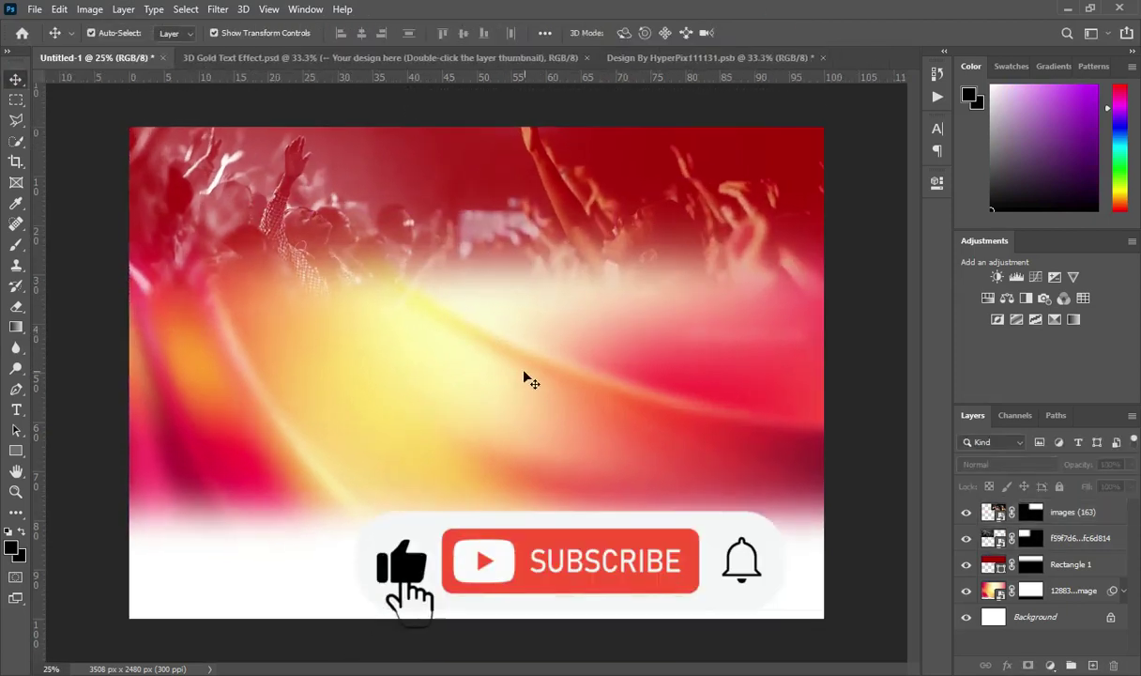
Place the white wave image PwjmzI5MVE from the Festival of praise folder, scaled to 118.05%, across the page's upper area
key("alt+Tab")
left_click(1004, 239)
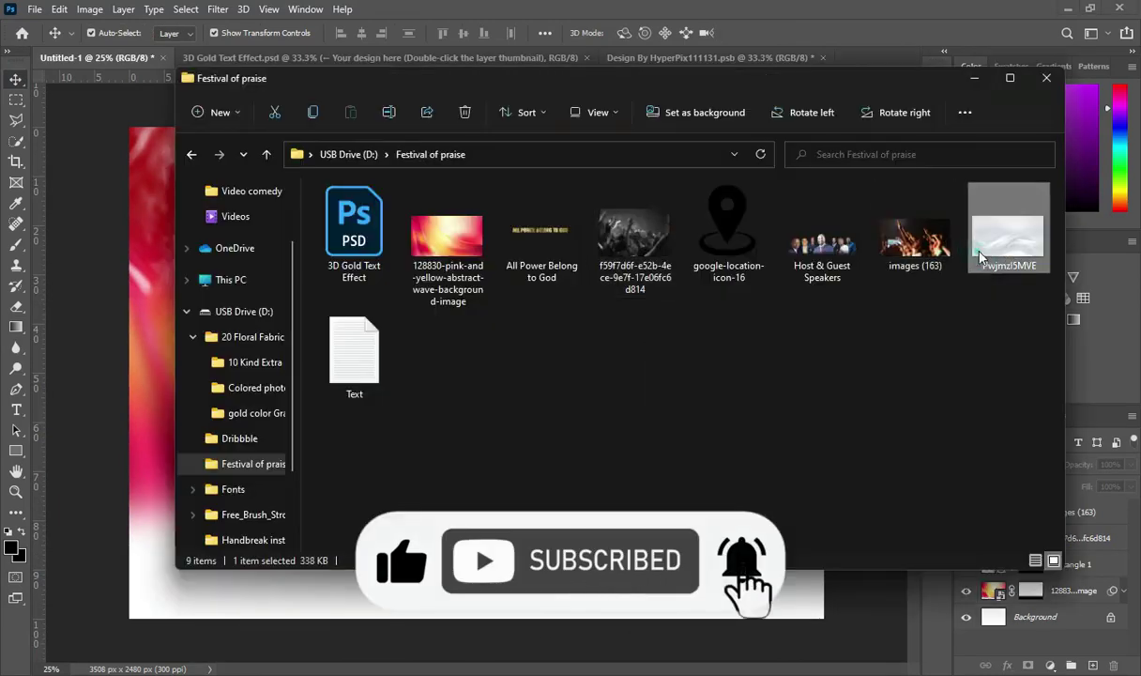
left_click_drag(1004, 239, 395, 602)
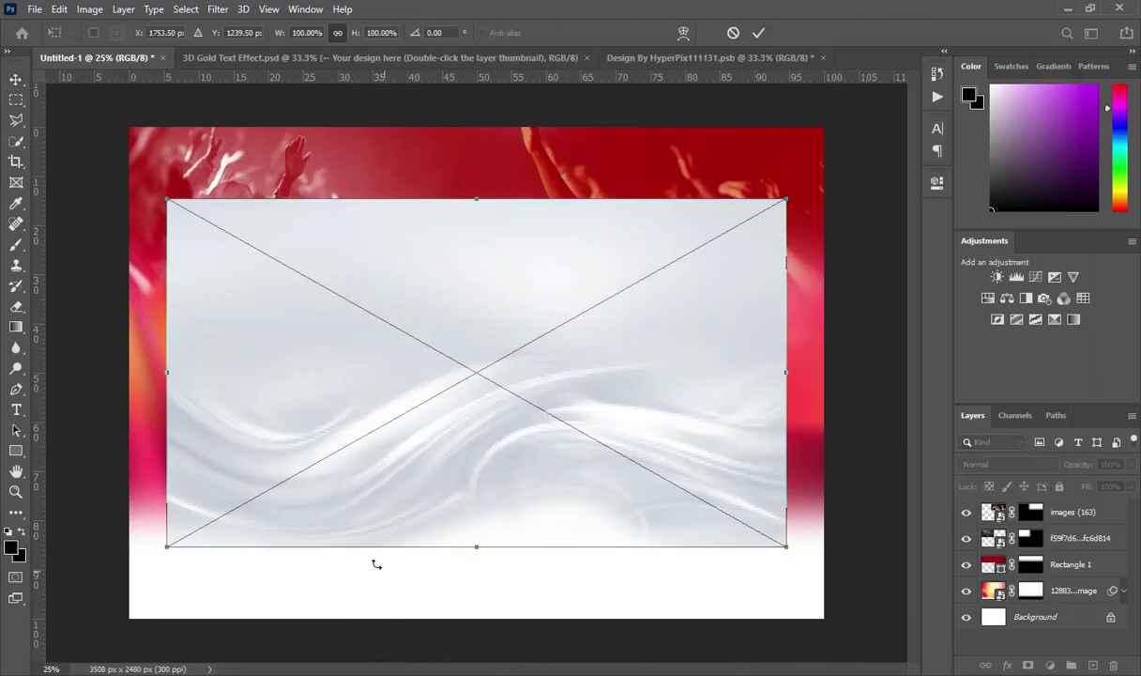
left_click_drag(491, 290, 491, 207)
left_click_drag(163, 288, 105, 289)
left_click_drag(792, 289, 838, 289)
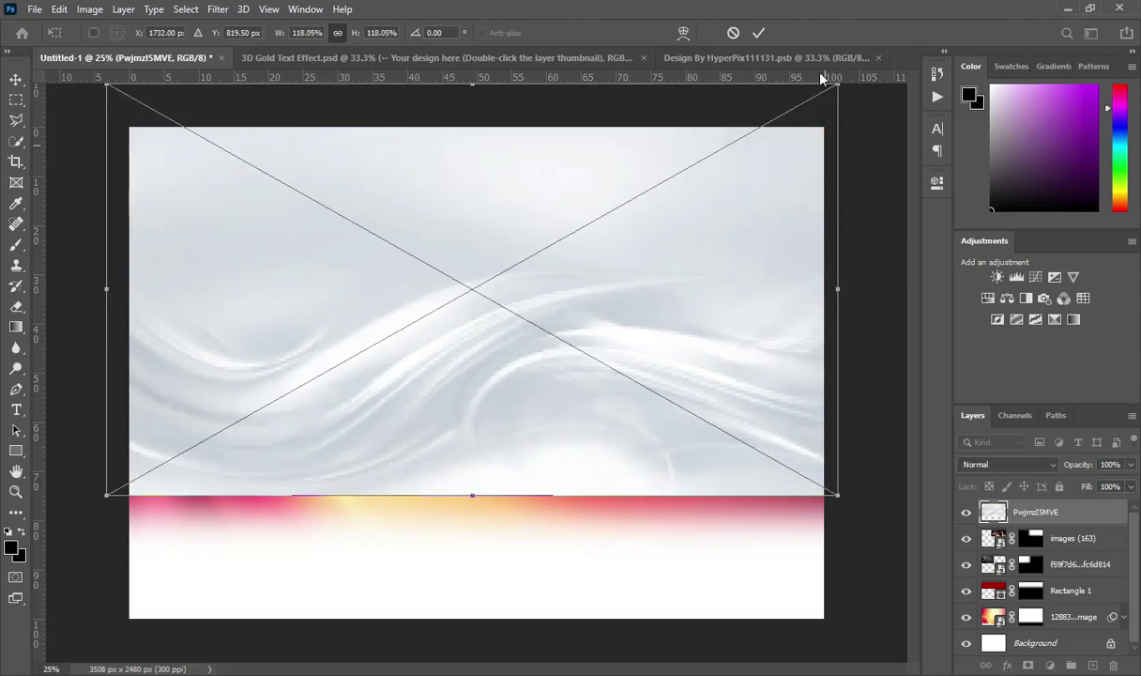
left_click(759, 33)
Set the white wave image's blending mode to Multiply and move it further up the page
left_click(1006, 465)
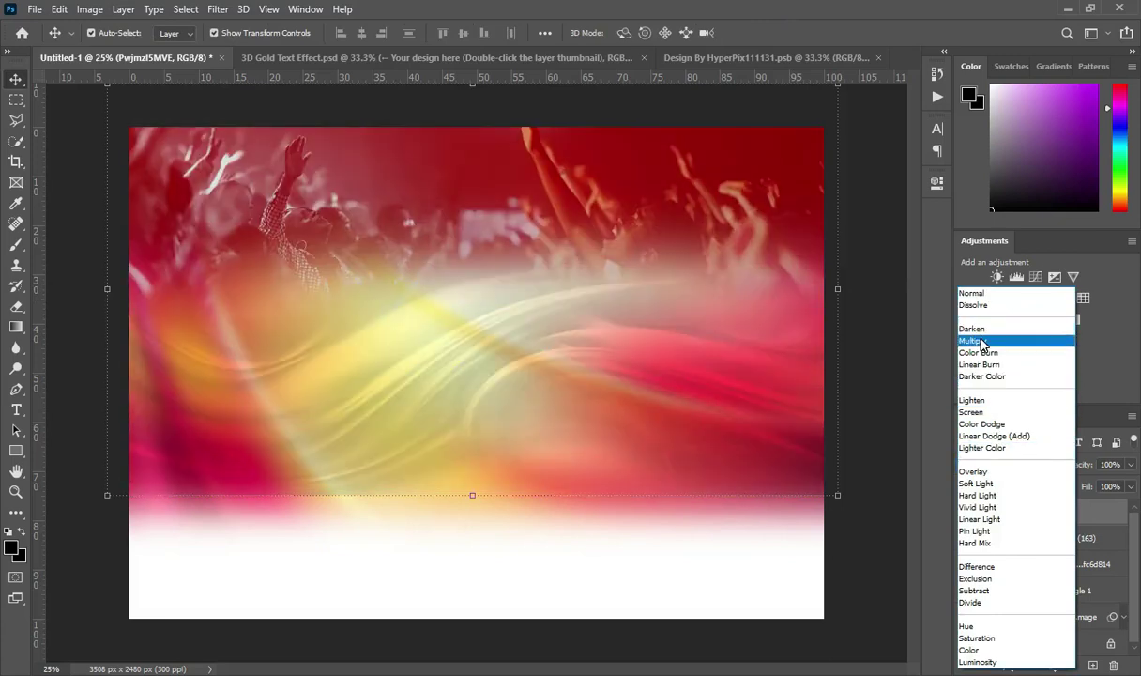
left_click(983, 342)
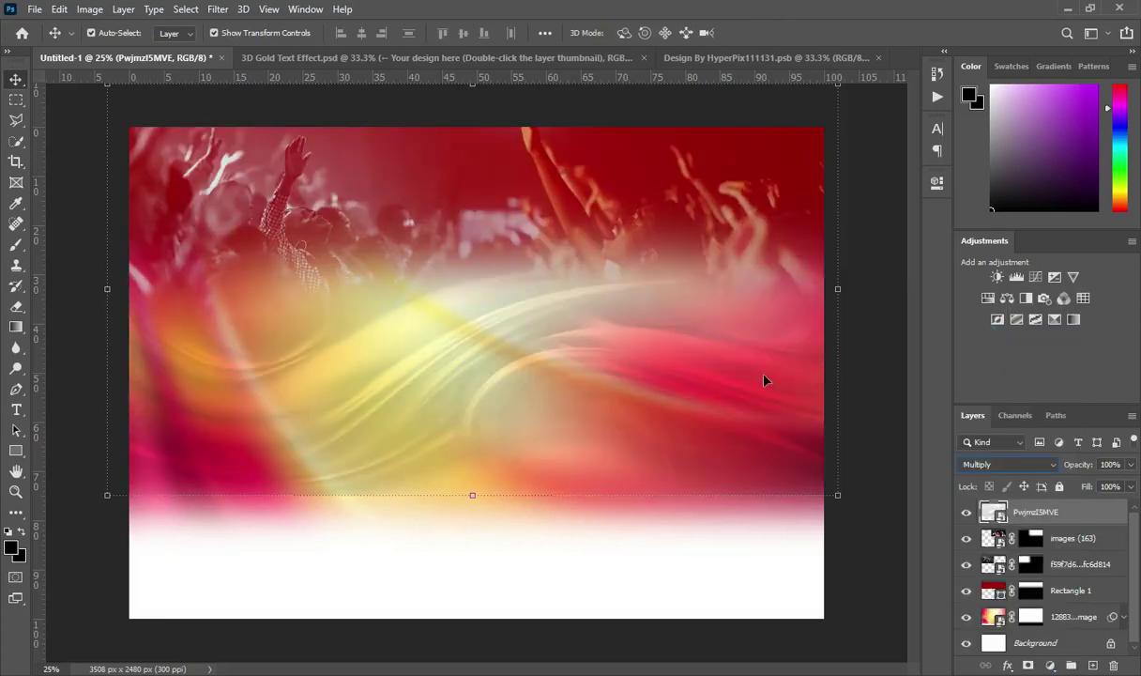
left_click_drag(570, 335, 570, 281)
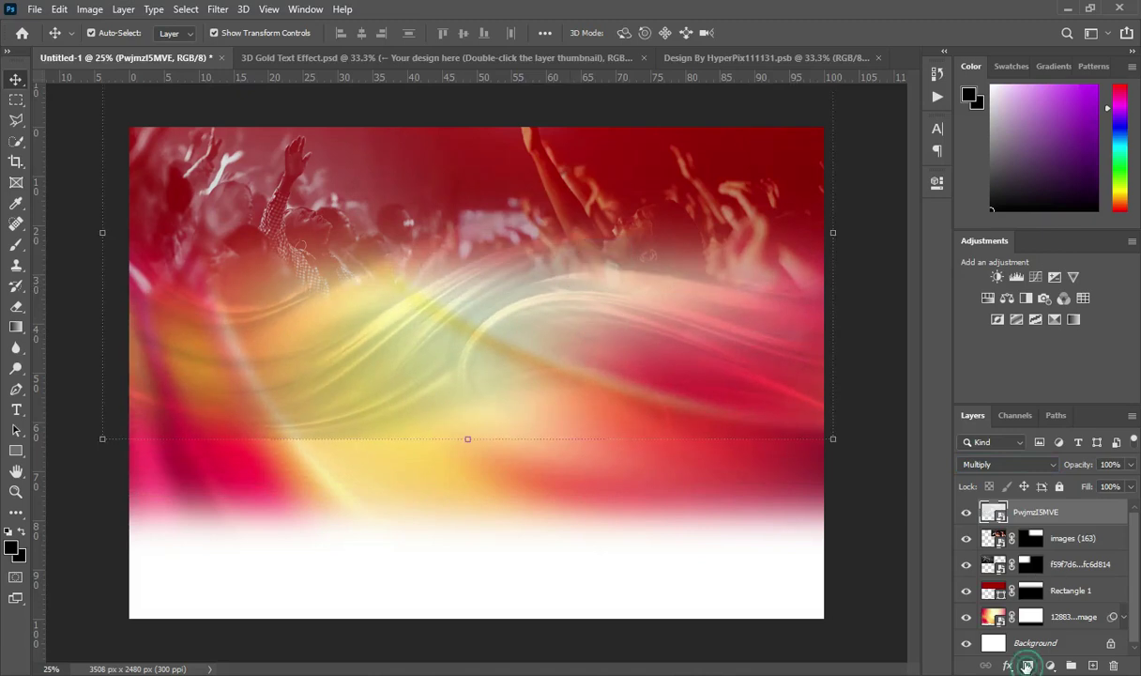
Add a layer mask to the white wave image and fade its lower edge with upward gradients
left_click(1028, 665)
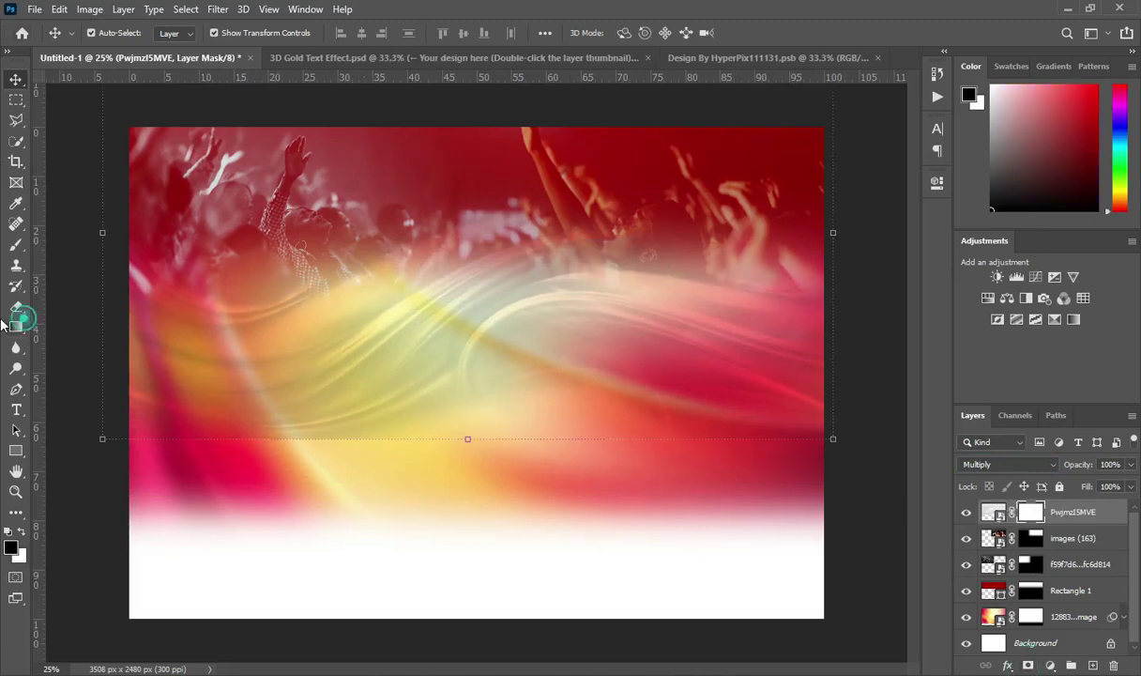
left_click(16, 327)
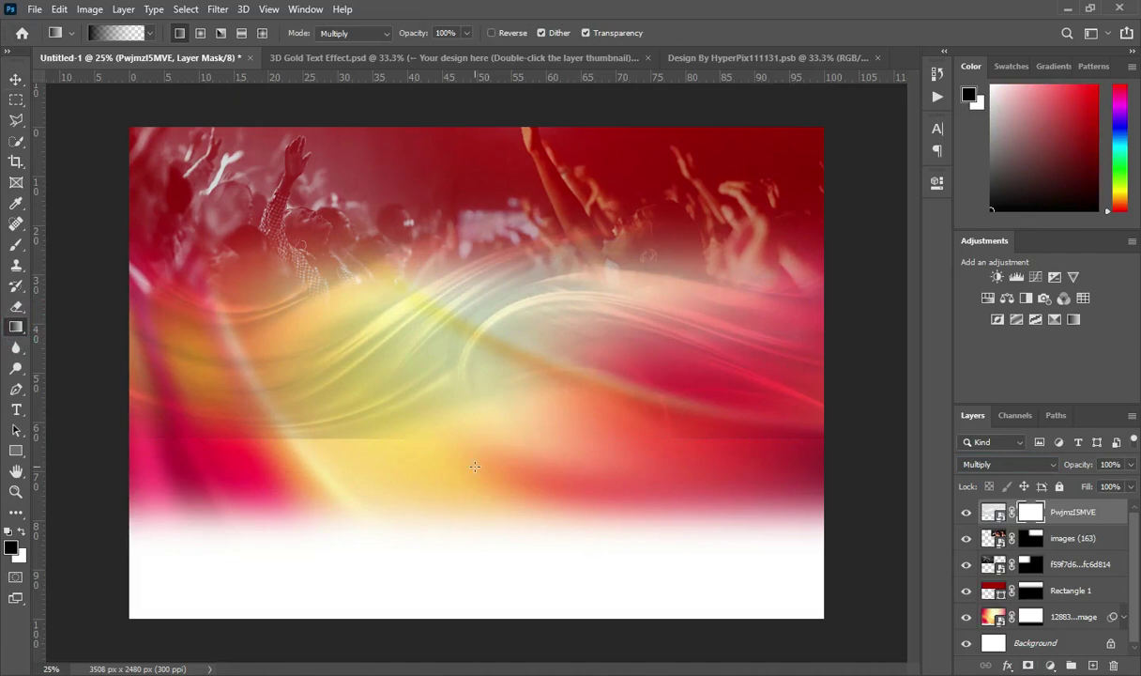
left_click_drag(475, 475, 474, 404)
left_click_drag(445, 479, 445, 358)
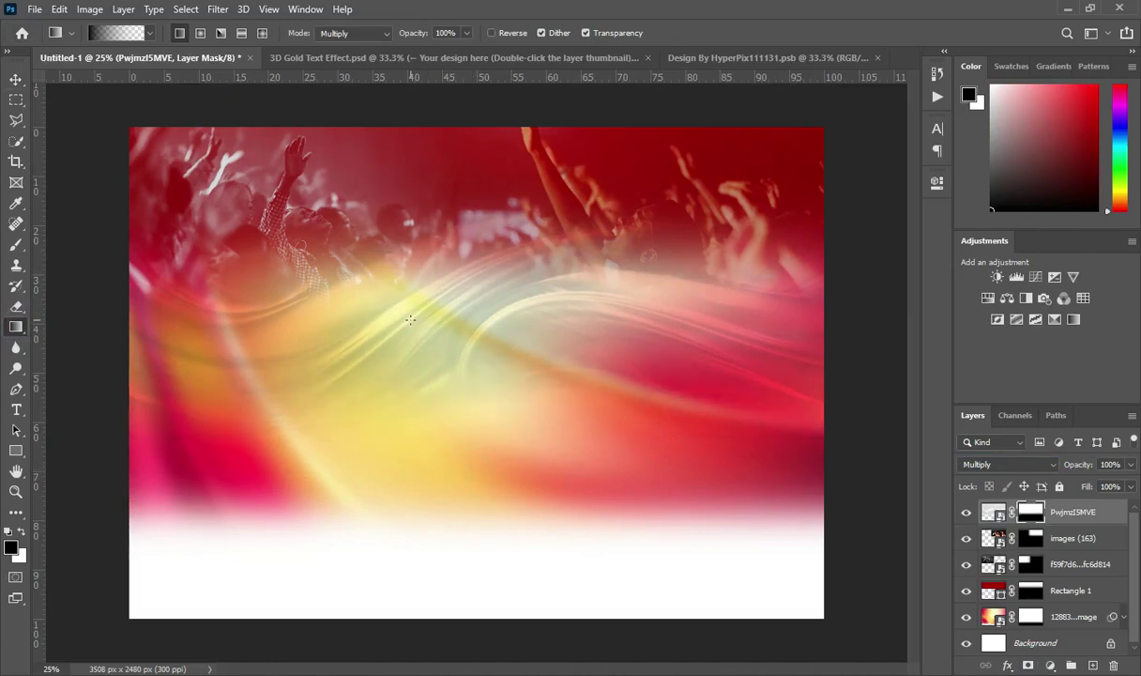
left_click(17, 79)
left_click(54, 167)
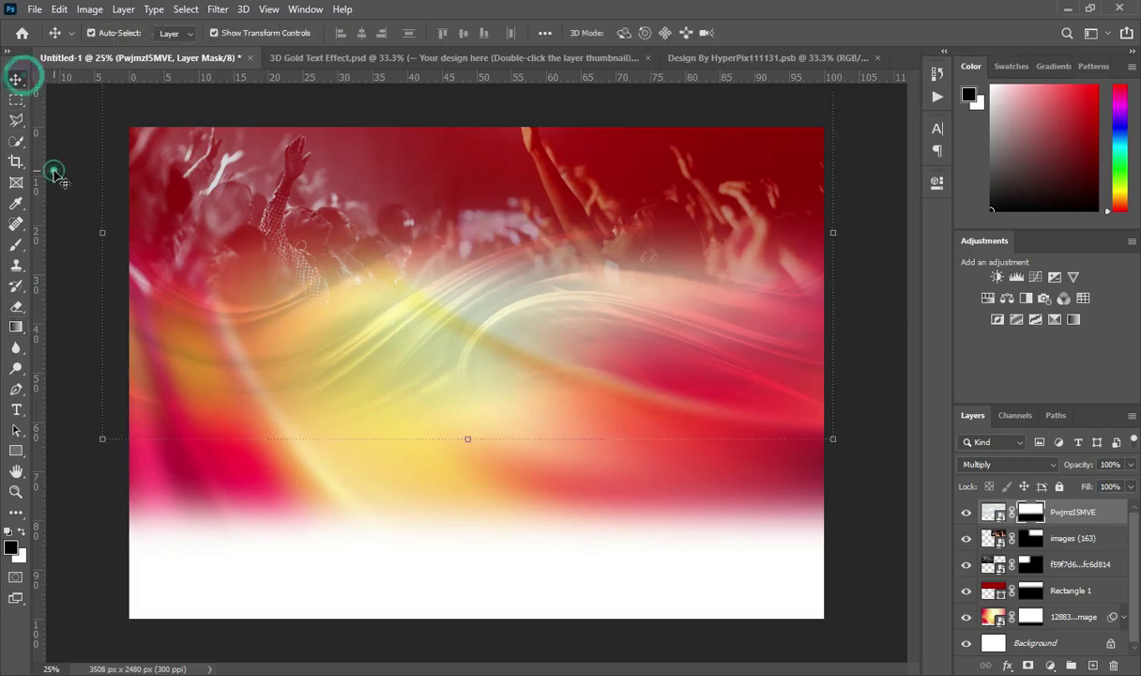
Copy the church name "CHRIST CITY CHURCH INT'L MINISTRY" from the Text file in Notepad
scroll(477, 372, "up", 1)
key("alt+Tab")
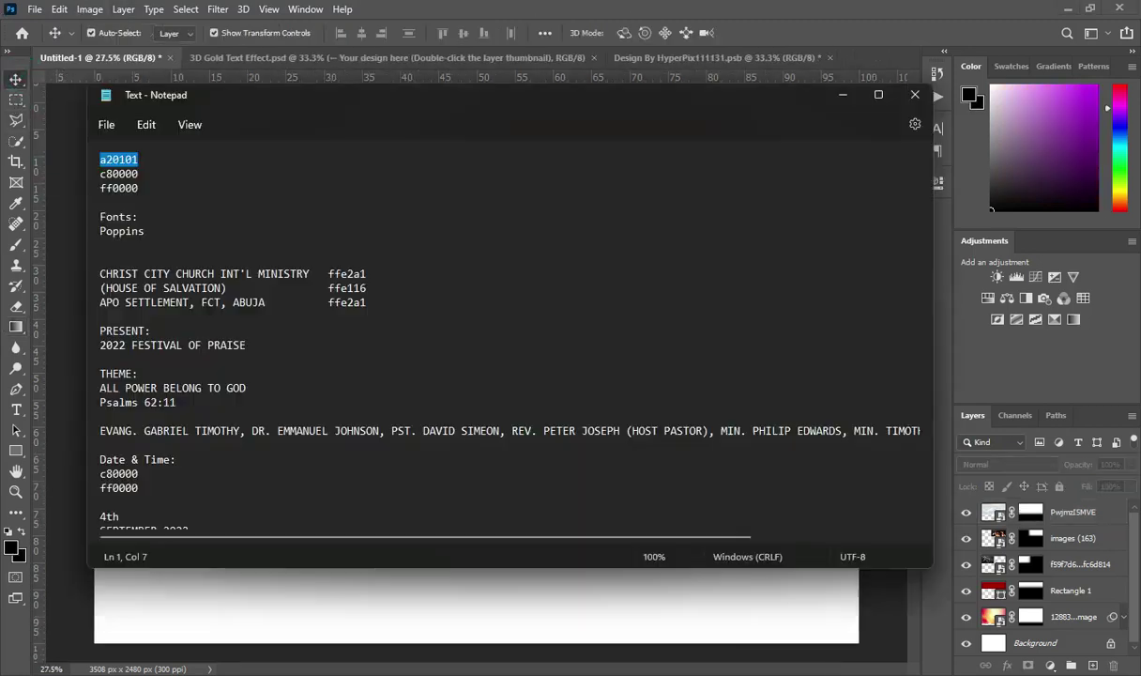
left_click_drag(97, 273, 310, 272)
key("ctrl+c")
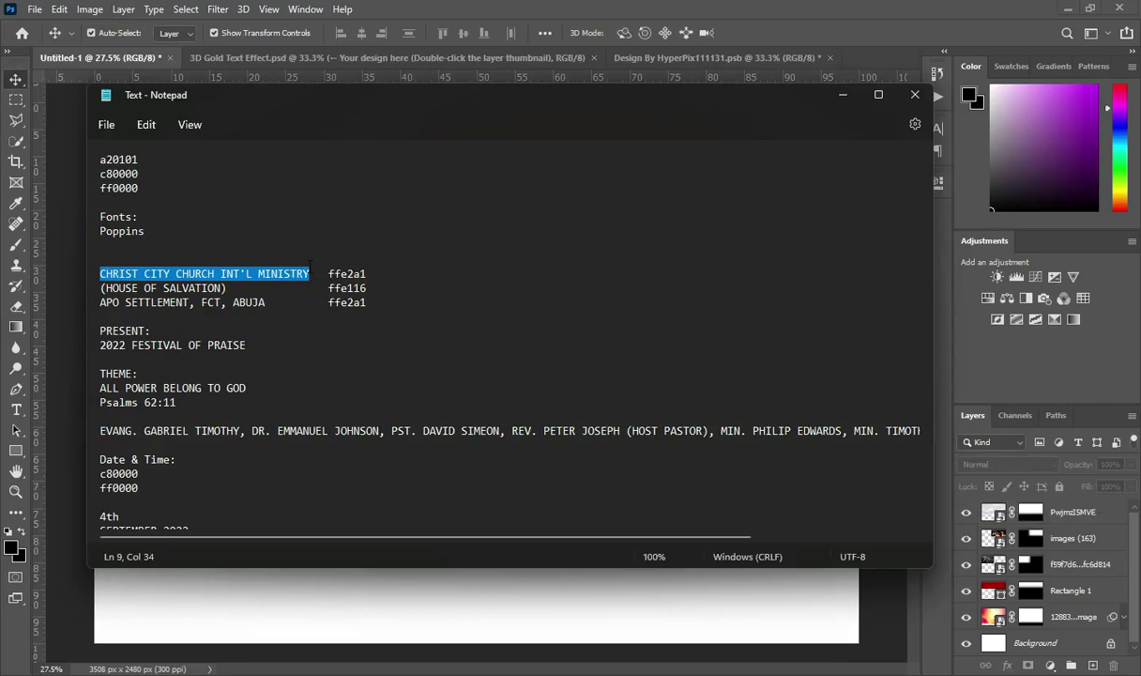
left_click(842, 95)
Add the copied church name as a text layer near the page's upper edge and set its font style to Poppins Bold
key("t")
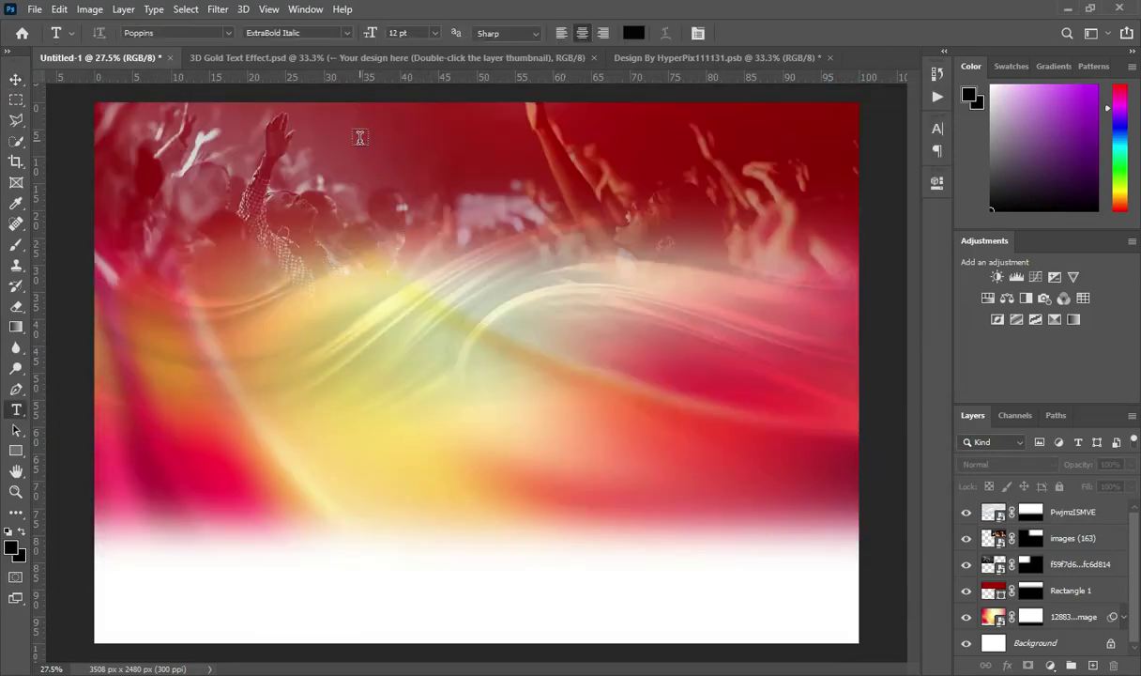
left_click(360, 138)
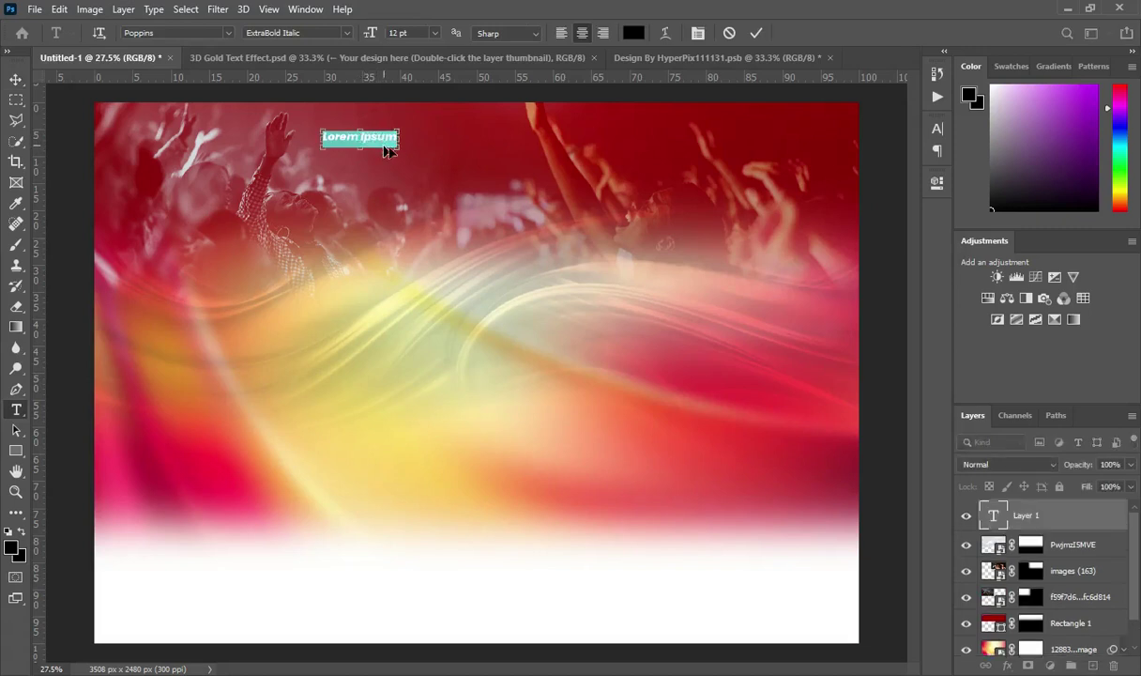
key("ctrl+v")
left_click(758, 33)
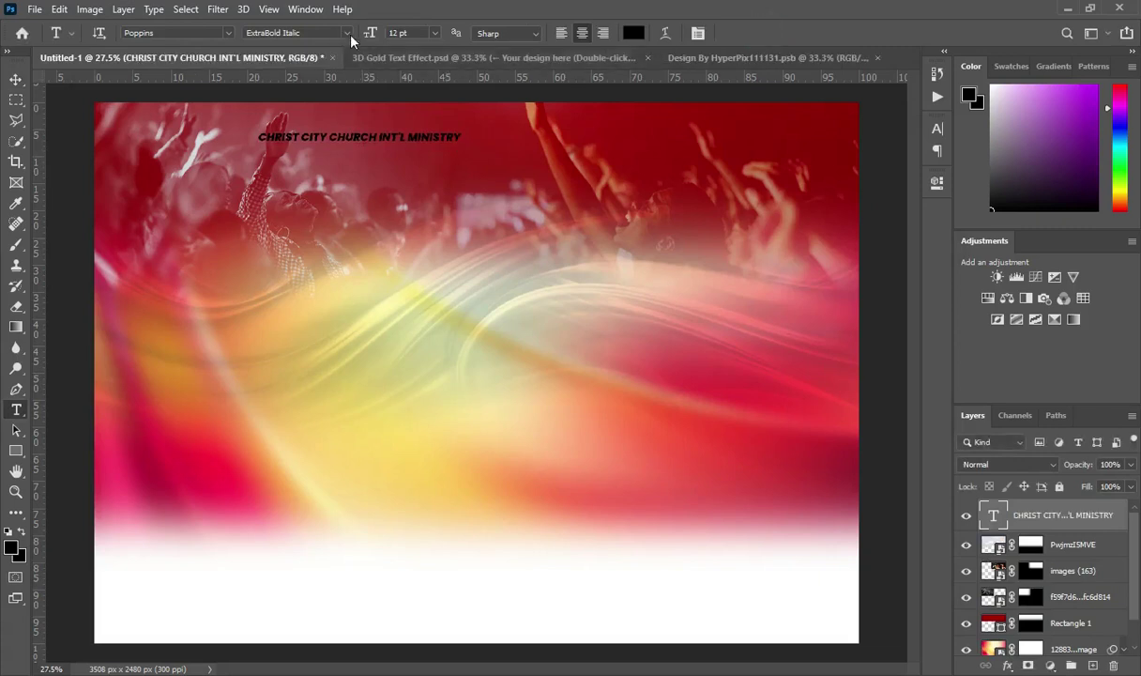
left_click(349, 34)
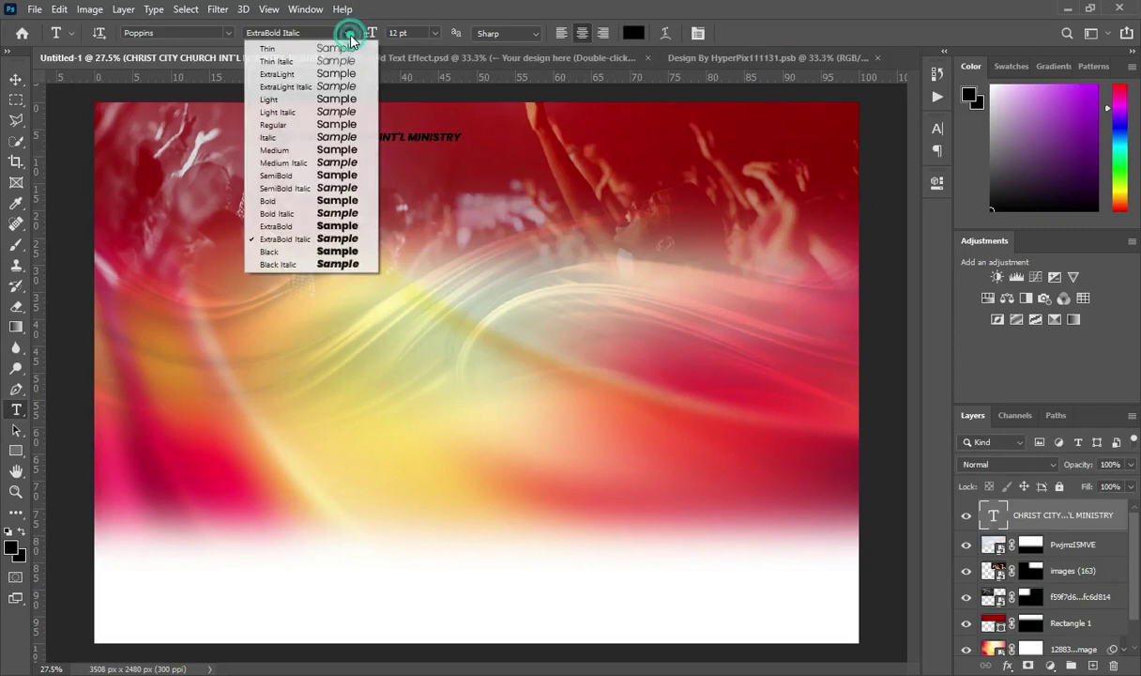
left_click(272, 201)
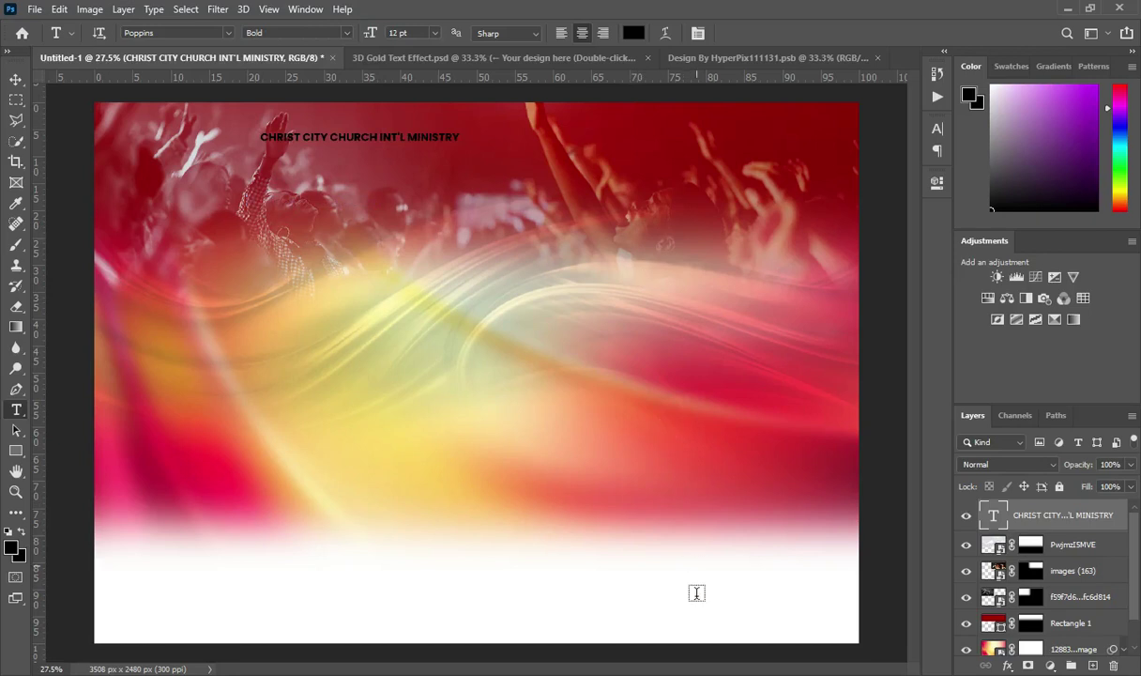
Copy the colour code ffe2a1 from the Text file in Notepad and apply it as the church name's text colour
key("alt+Tab")
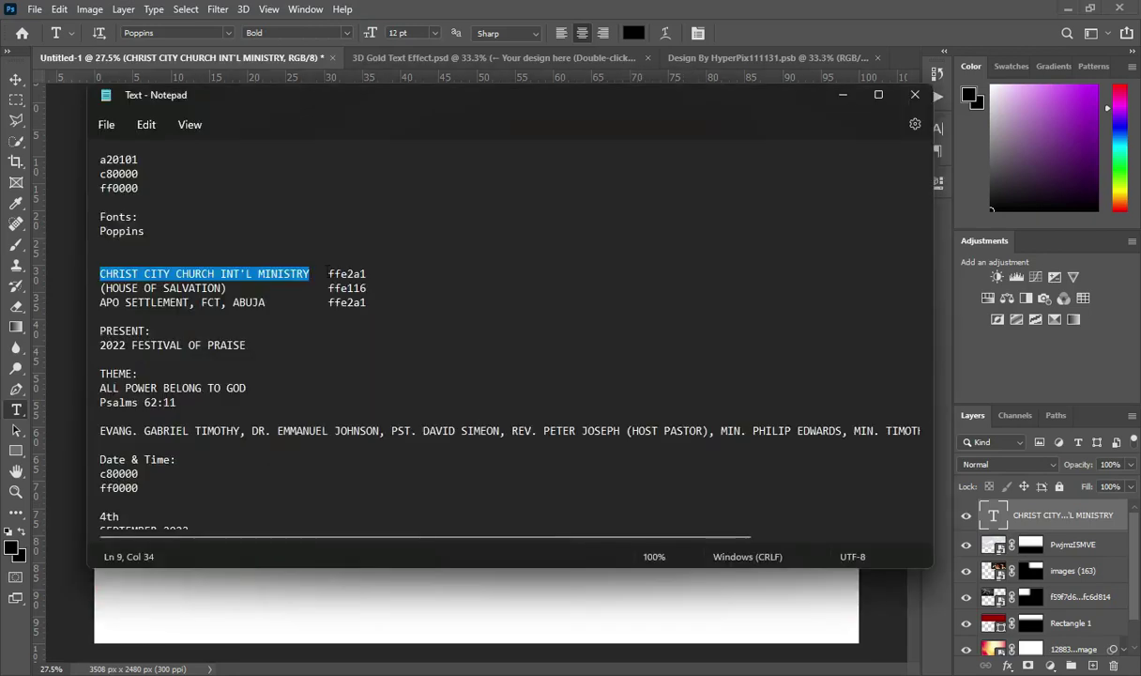
left_click_drag(330, 273, 383, 274)
key("ctrl+c")
left_click(841, 95)
left_click(628, 33)
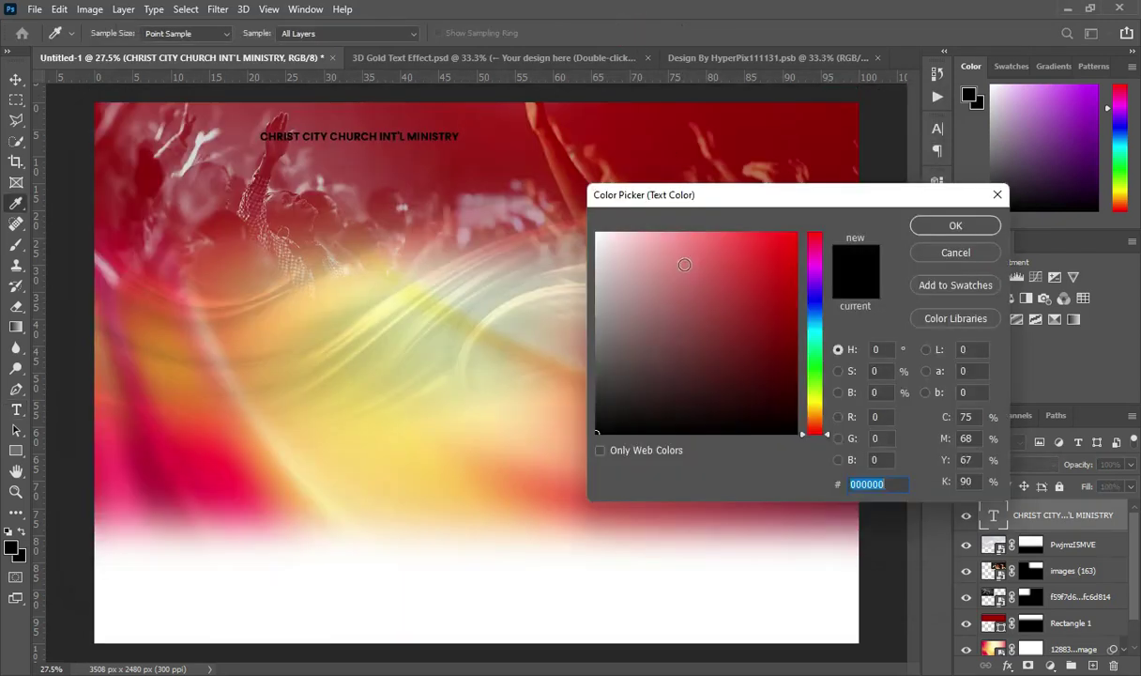
key("ctrl+v")
left_click(934, 224)
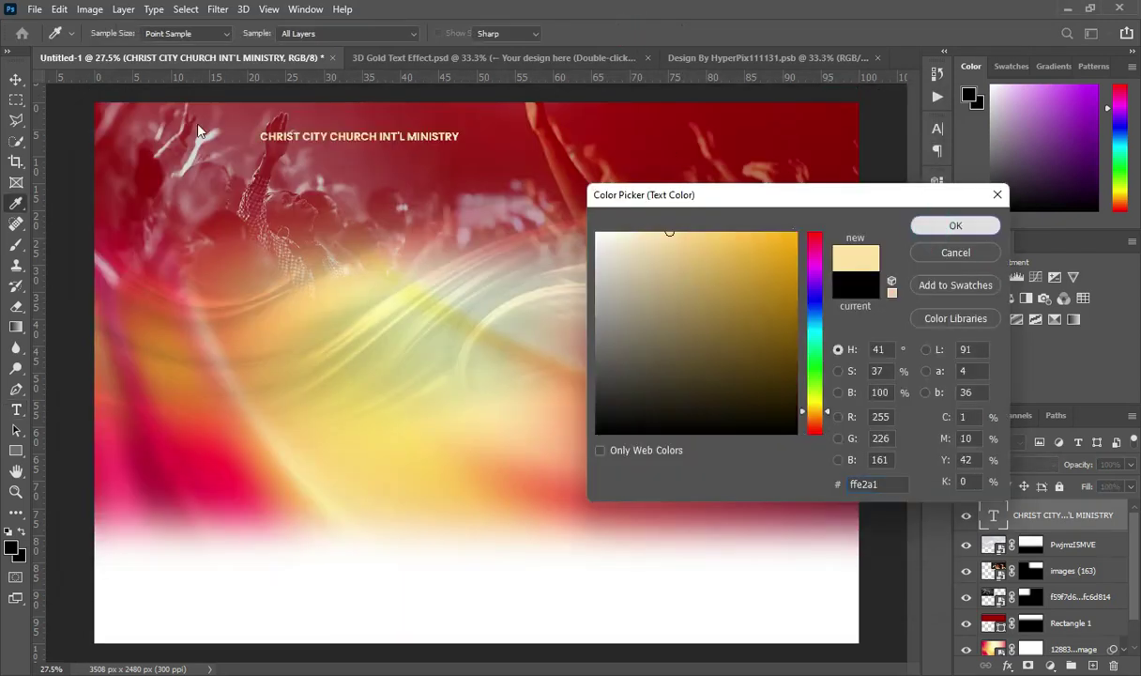
Scale the church name up to about 145% and centre it horizontally on the page
left_click(17, 77)
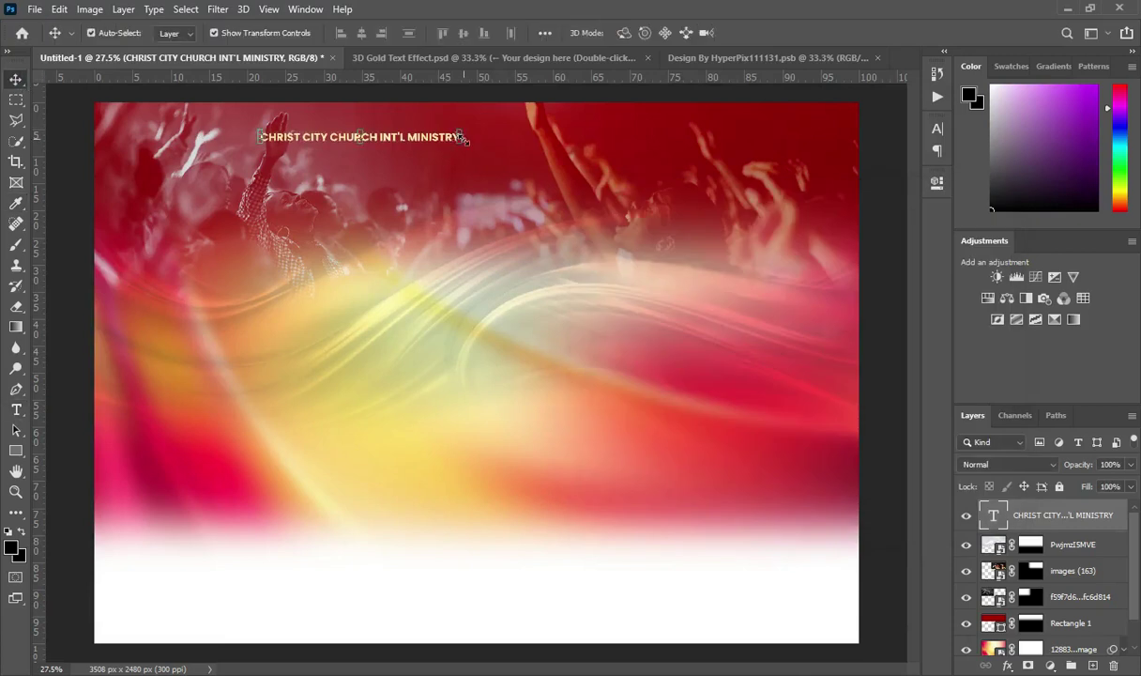
left_click(460, 136)
left_click_drag(459, 137, 550, 134)
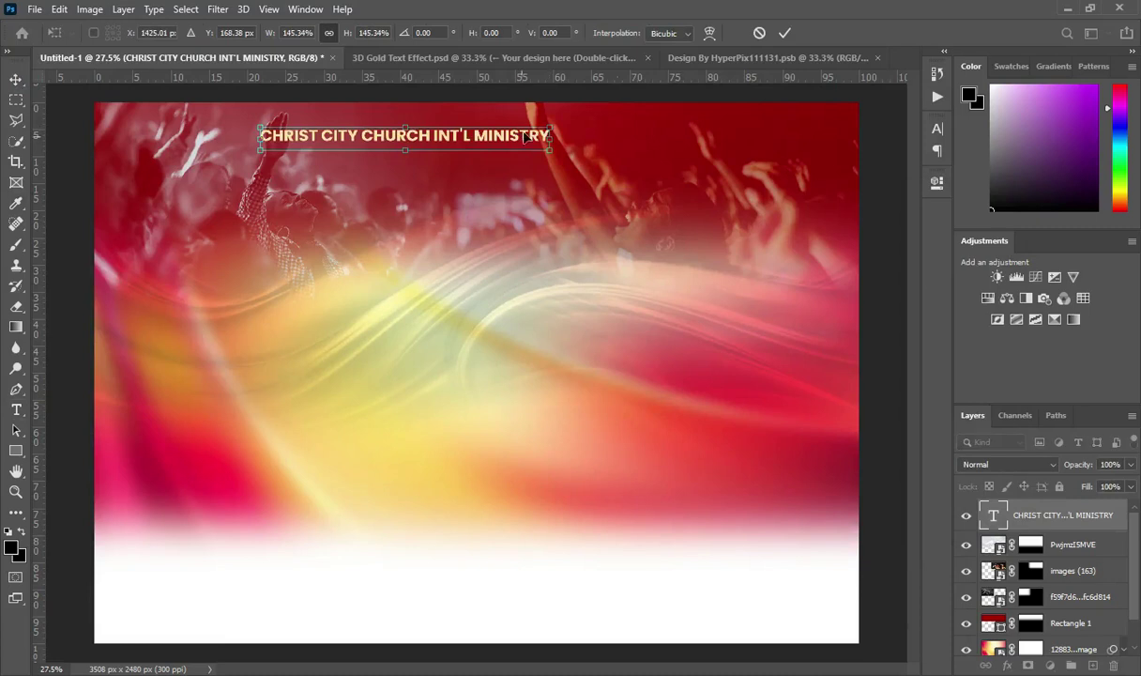
left_click(784, 33)
key("ctrl+a")
left_click(361, 33)
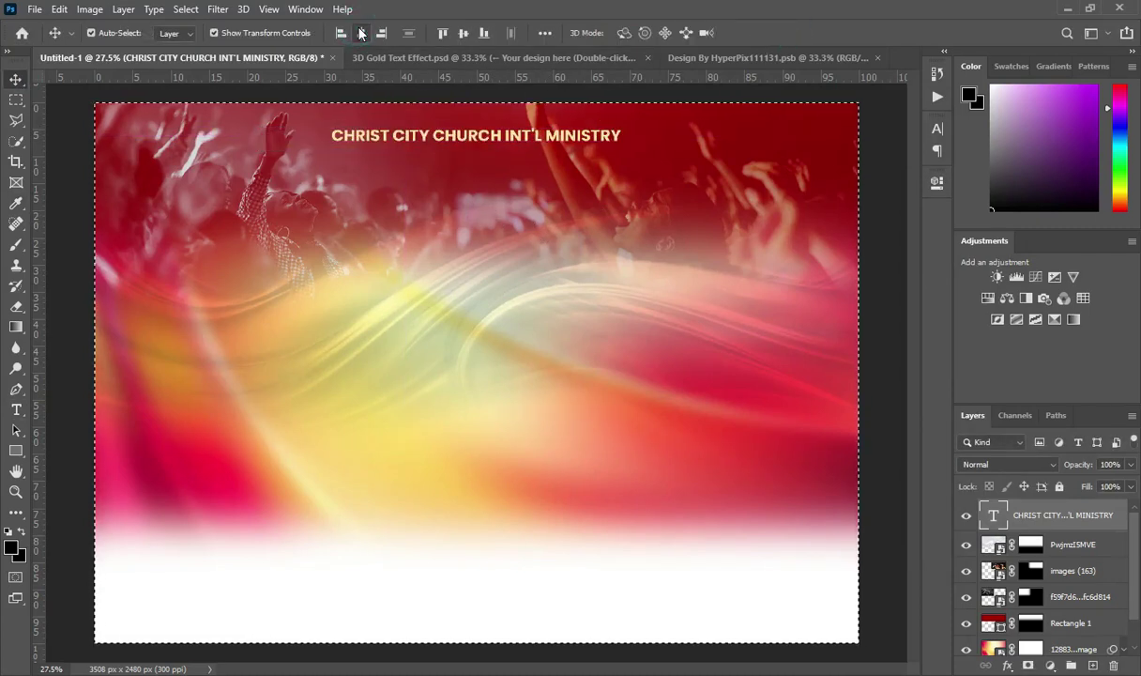
key("ctrl+d")
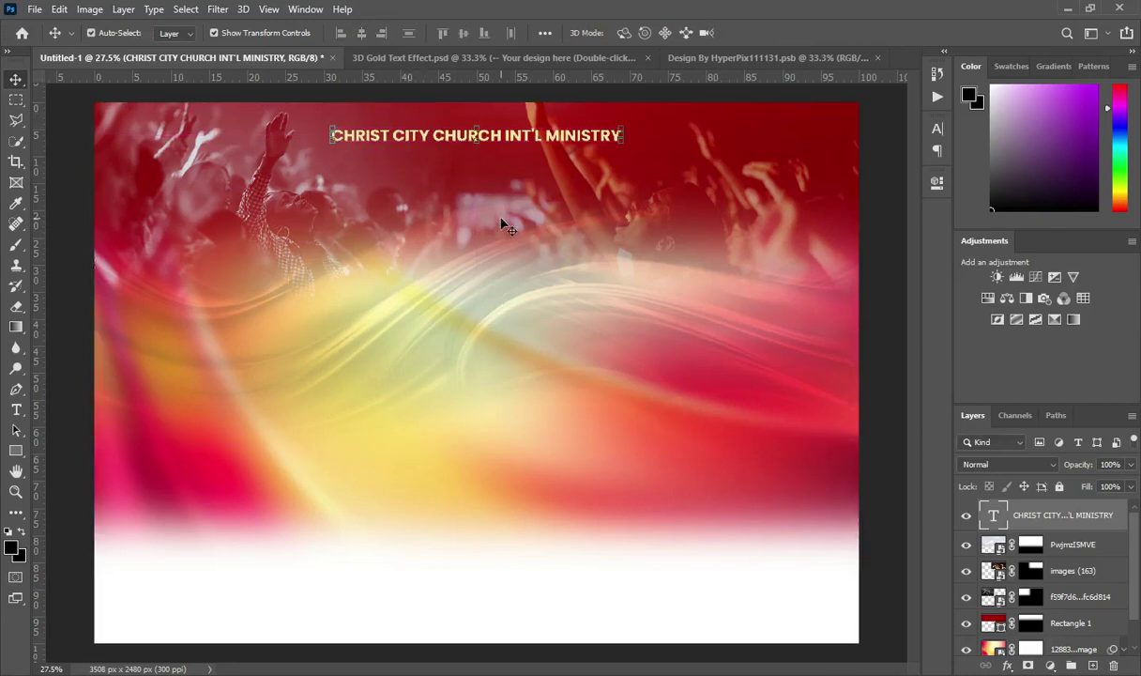
Nudge the church name up closer to the page's upper edge
key("Up")
key("Up")
key("Up")
key("Up")
key("Up")
key("Up")
key("Up")
key("Up")
key("Up")
key("Up")
key("Up")
key("Up")
key("Up")
key("Up")
key("Up")
key("Up")
key("Up")
key("Up")
key("Up")
key("Up")
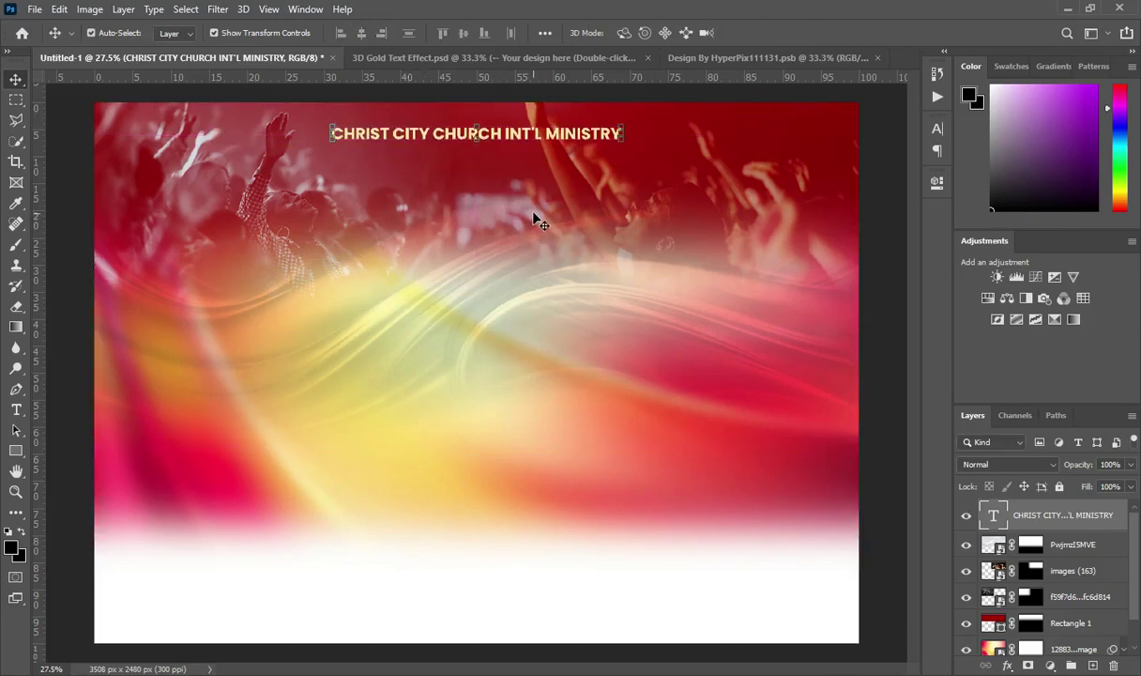
key("shift+Up")
key("shift+Up")
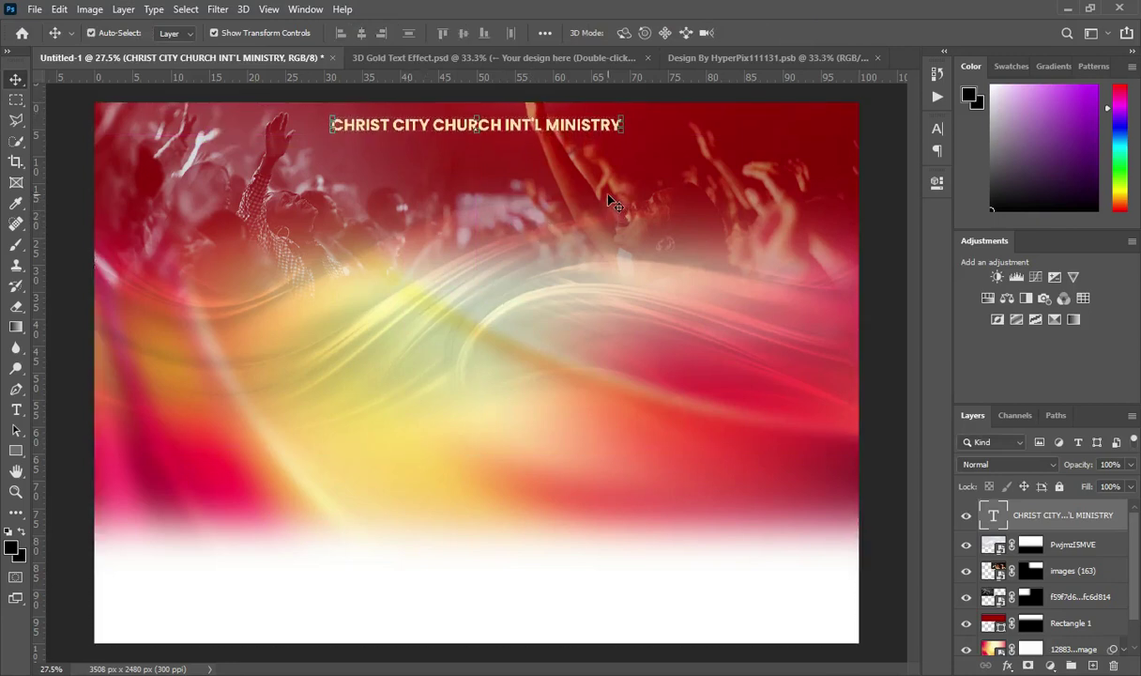
left_click(484, 121)
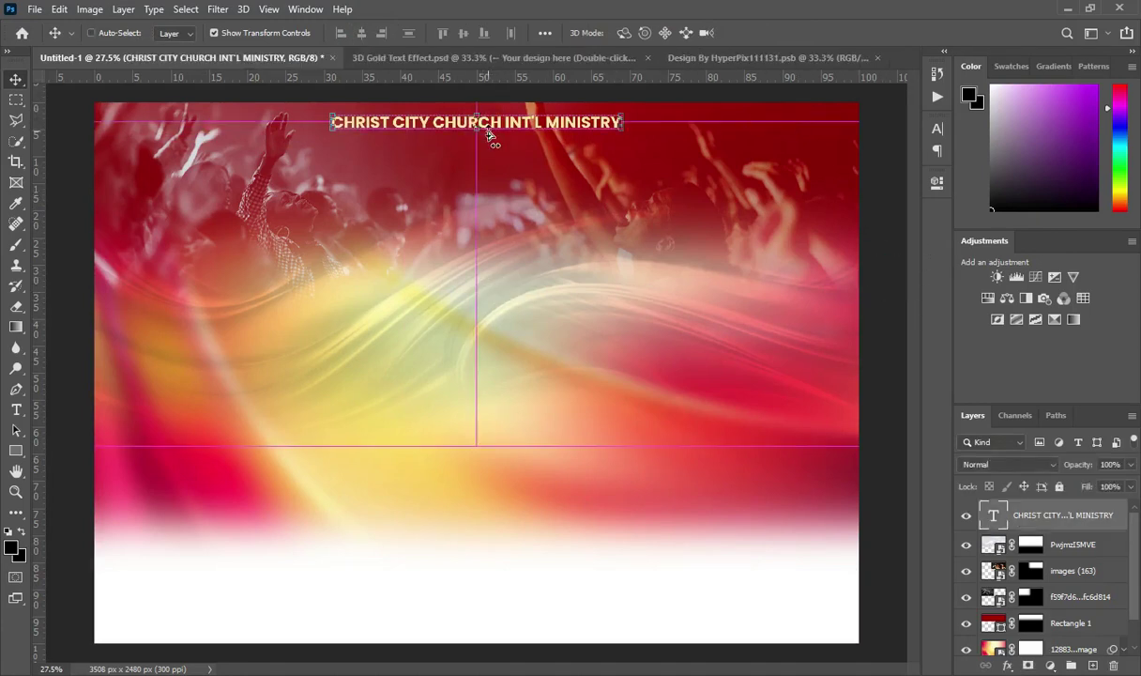
Duplicate the church name just below itself and replace the copy's text with "(HOUSE OF SALVATION)" from the Text file in Notepad
key("ctrl+j")
left_click_drag(488, 130, 488, 146)
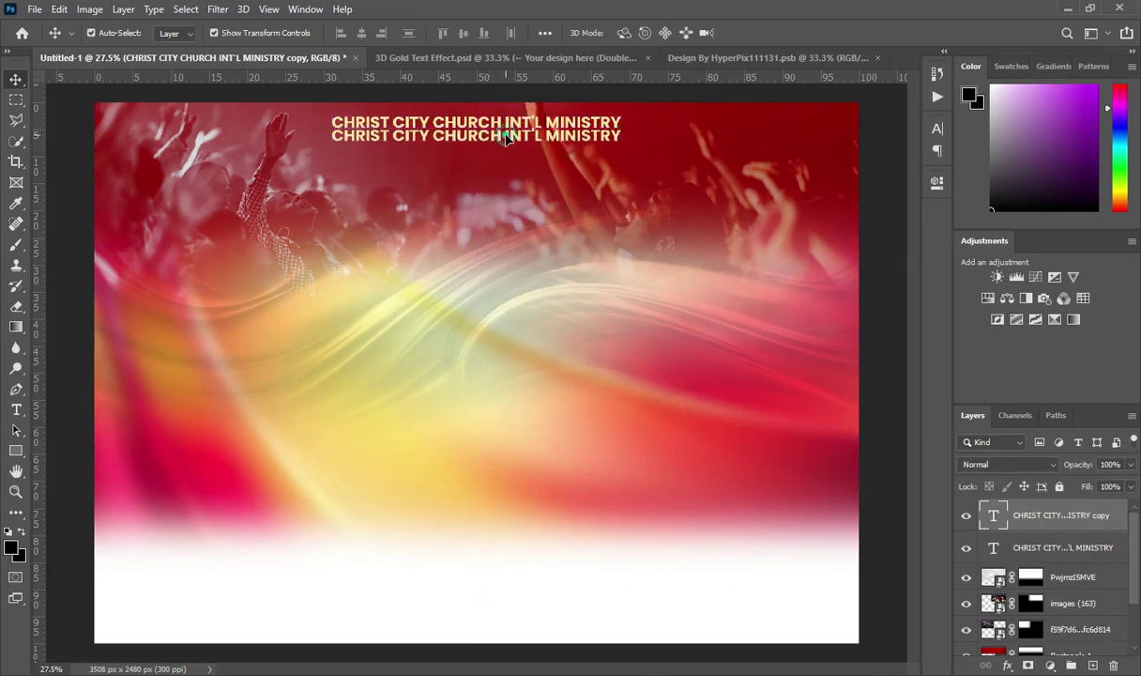
double_click(507, 136)
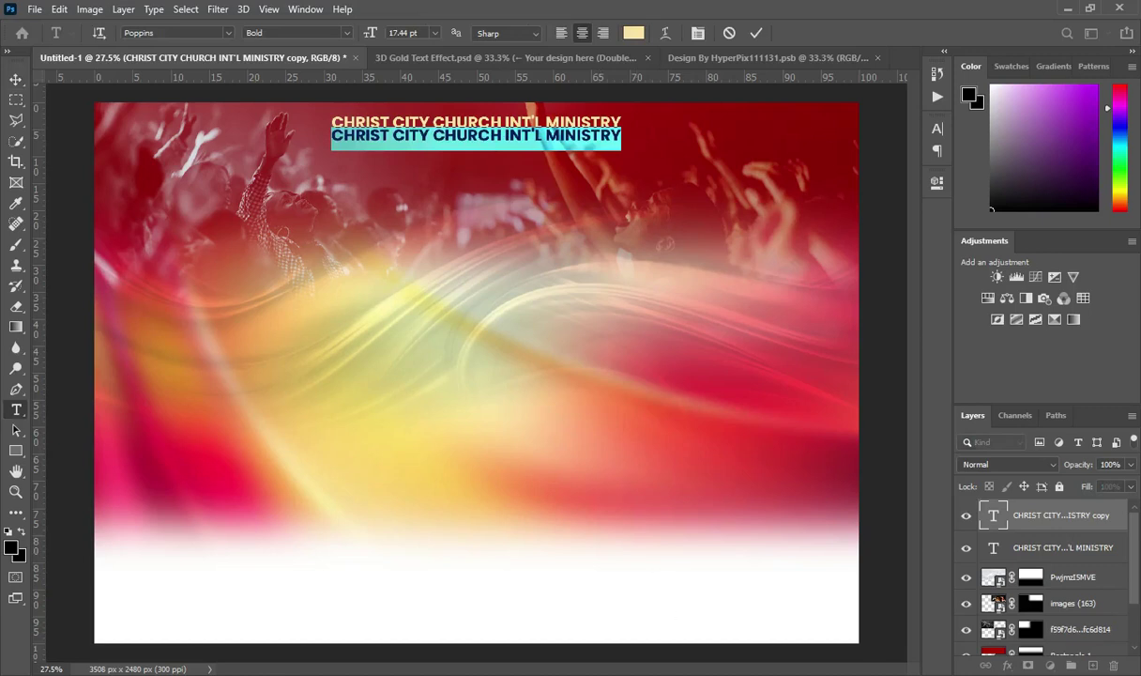
key("alt+Tab")
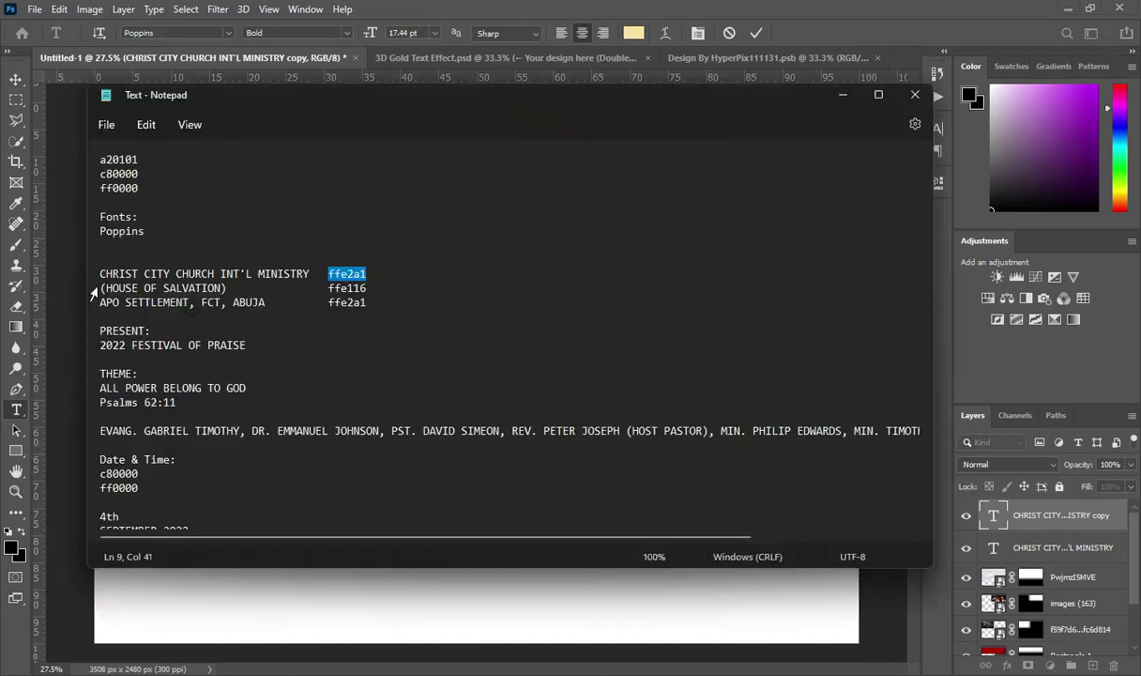
left_click_drag(100, 288, 226, 288)
key("ctrl+c")
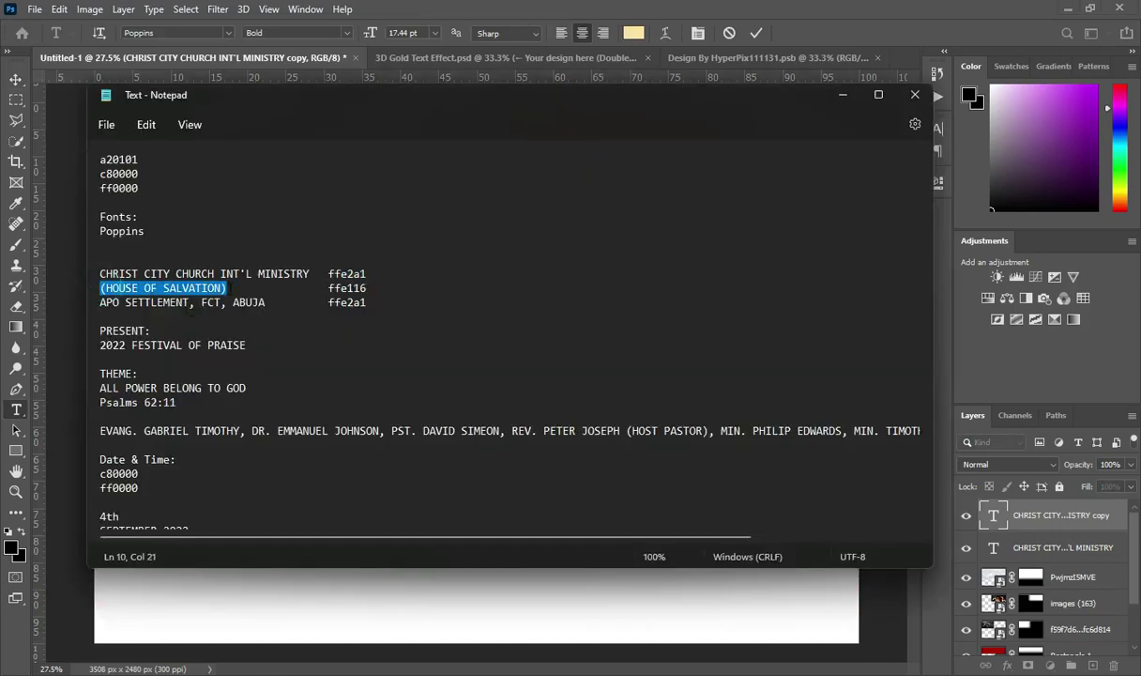
left_click(840, 98)
key("ctrl+v")
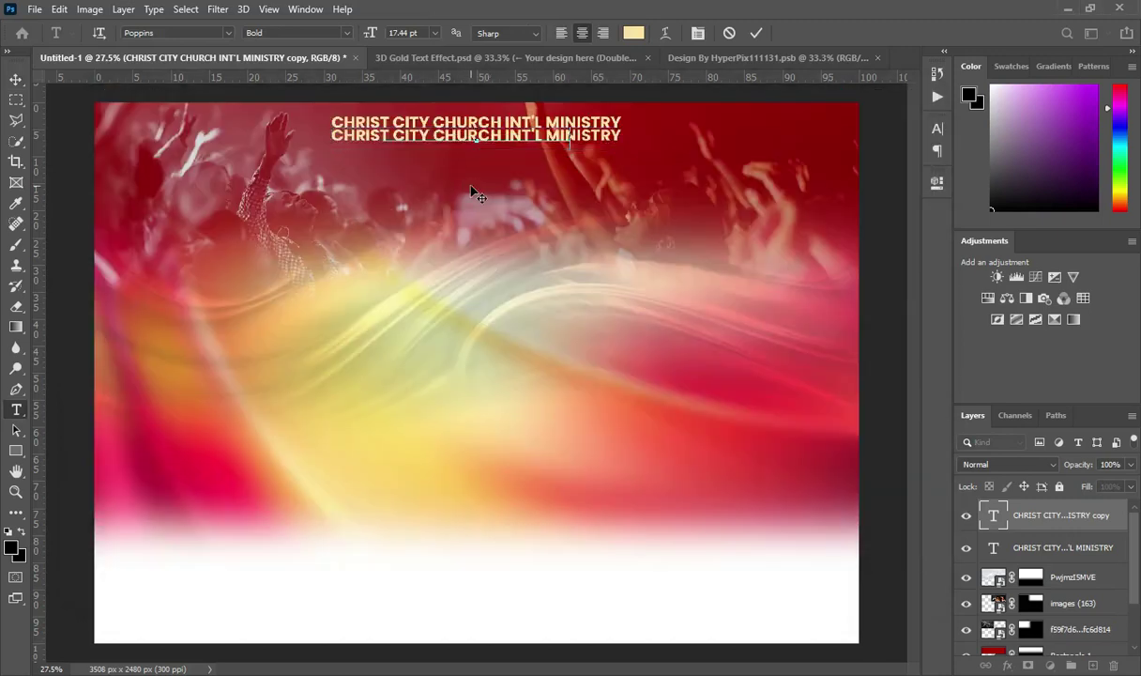
left_click(756, 33)
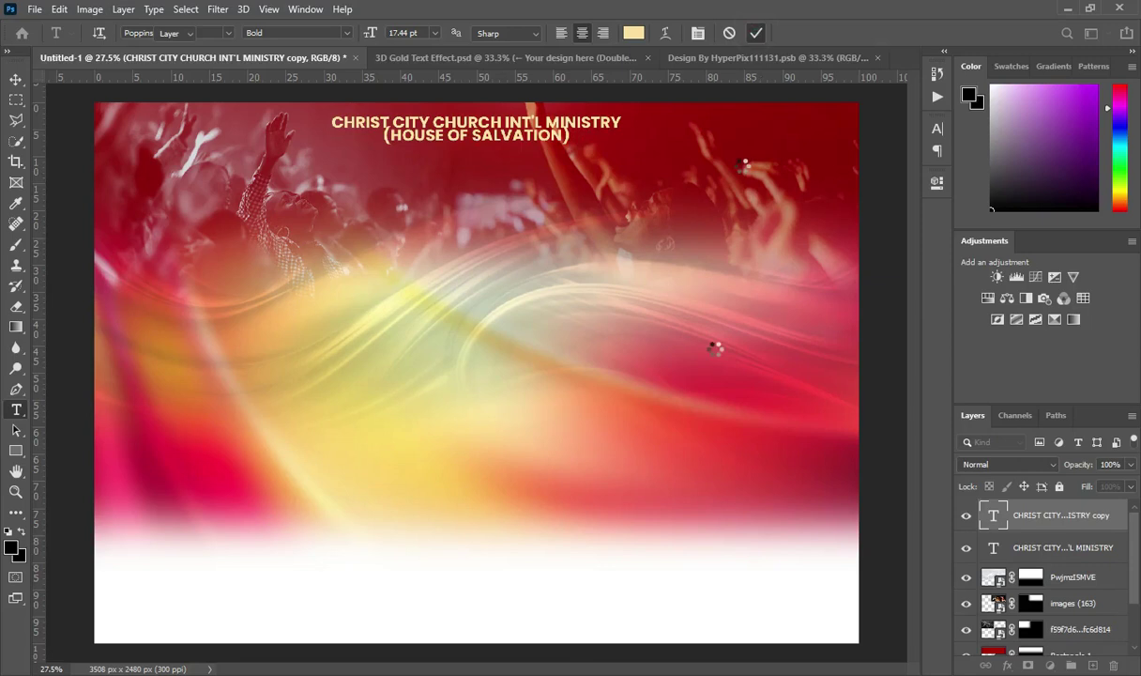
key("v")
Copy the colour code ffe116 from the Text file in Notepad and apply it to the "(HOUSE OF SALVATION)" text
key("alt+Tab")
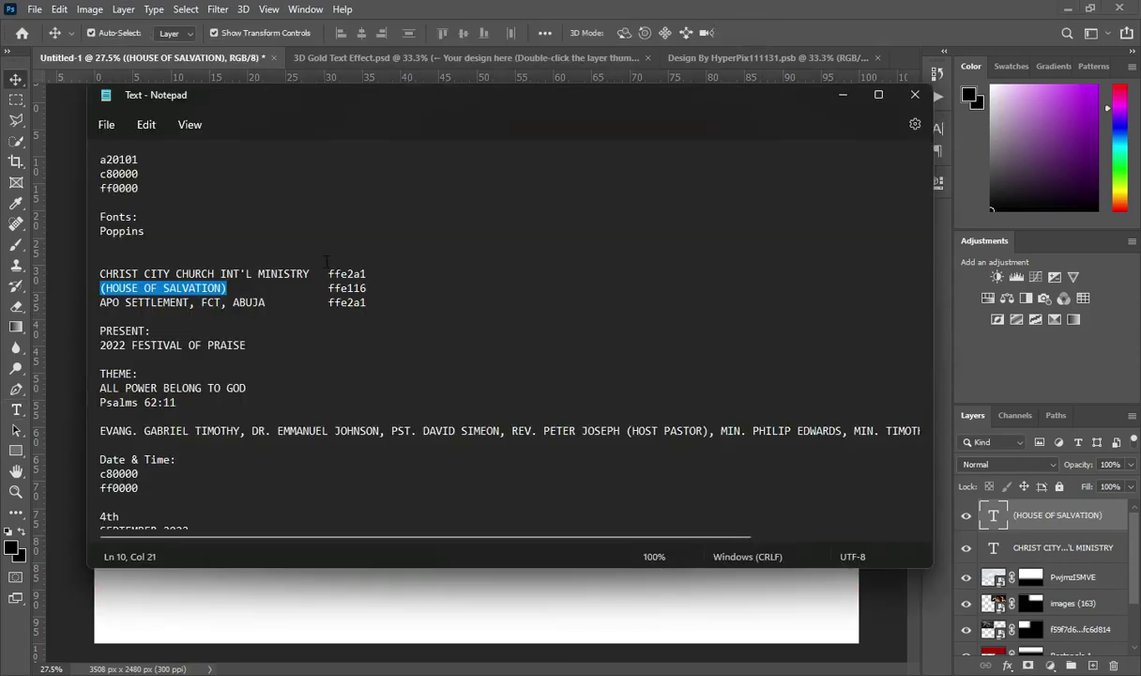
double_click(338, 288)
key("ctrl+c")
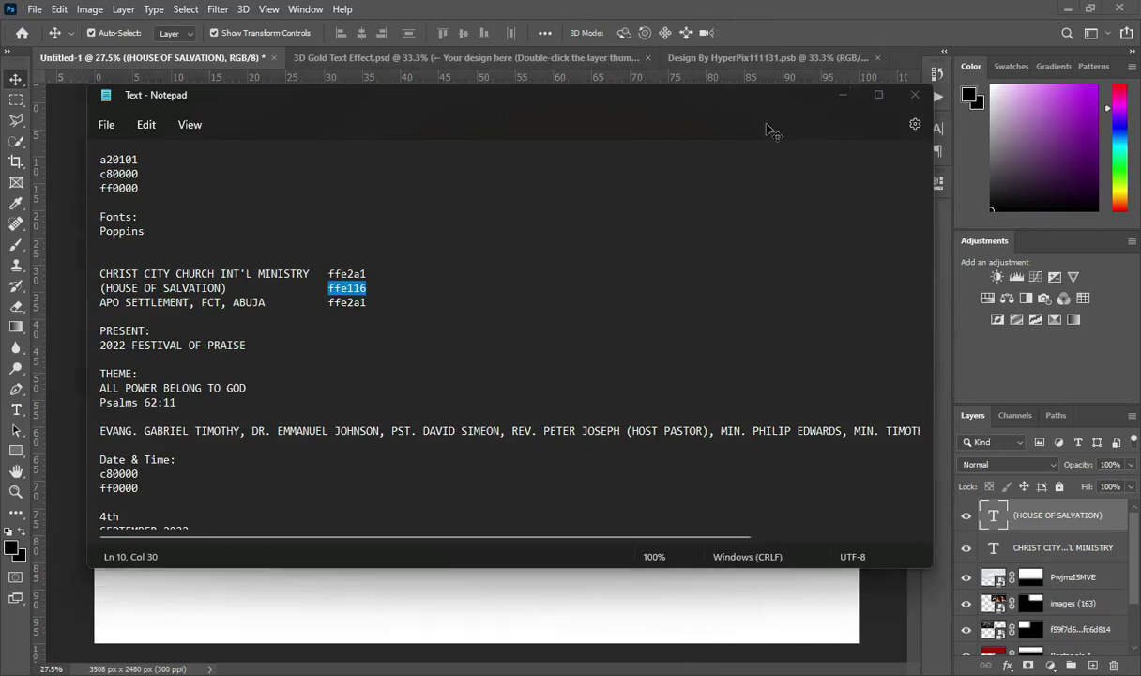
key("alt+Tab")
key("t")
left_click(634, 34)
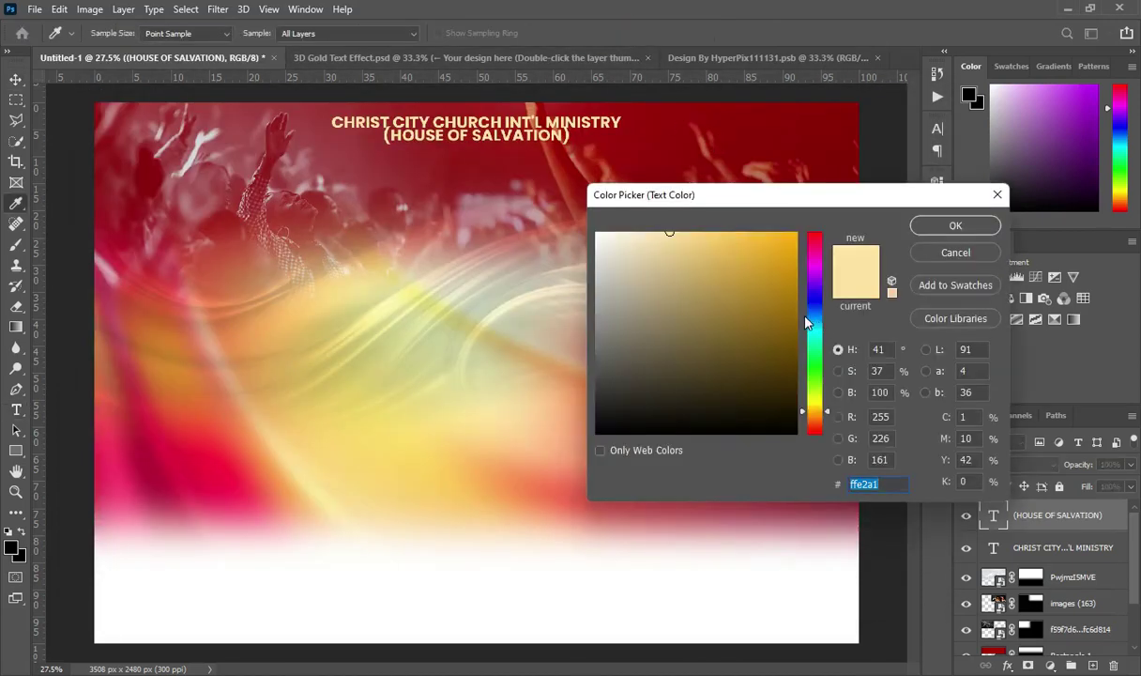
key("ctrl+v")
left_click(954, 225)
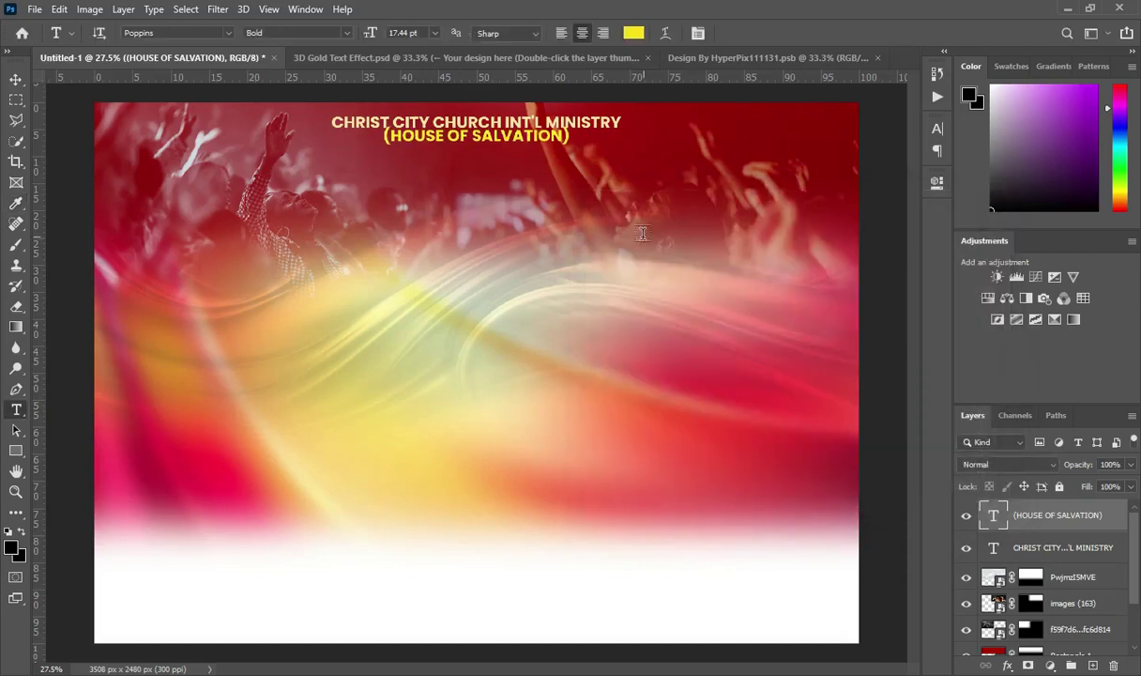
Duplicate the "(HOUSE OF SALVATION)" line just below itself and replace the copy's text with the church's address line from Notepad
key("alt+Tab")
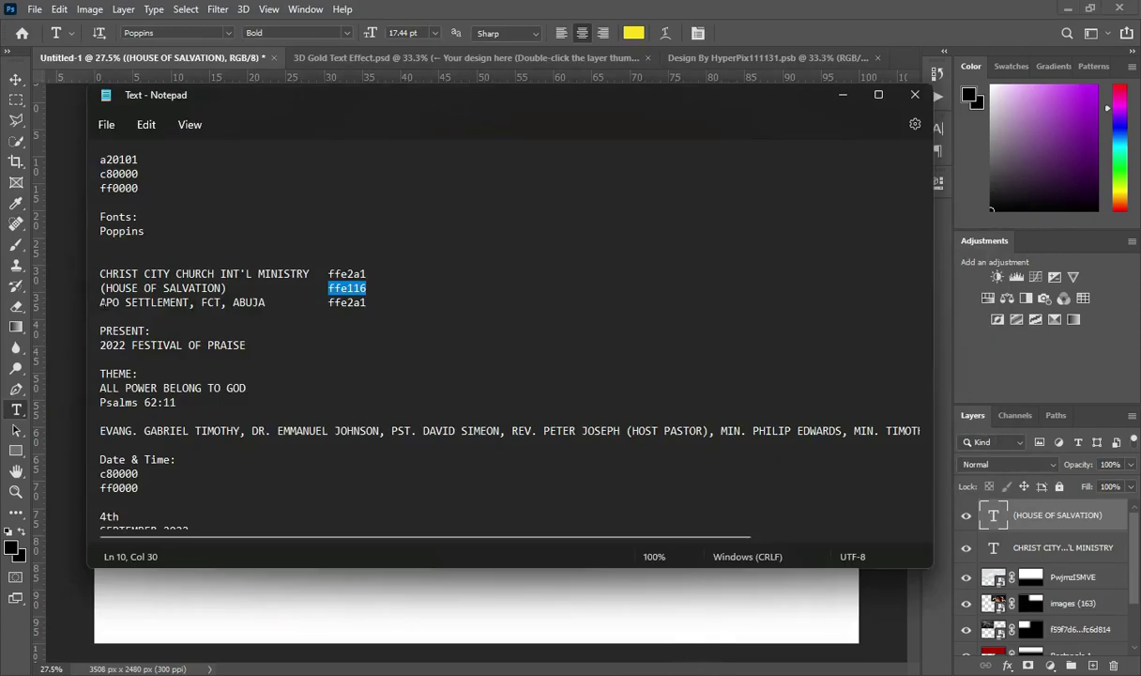
left_click_drag(102, 302, 257, 302)
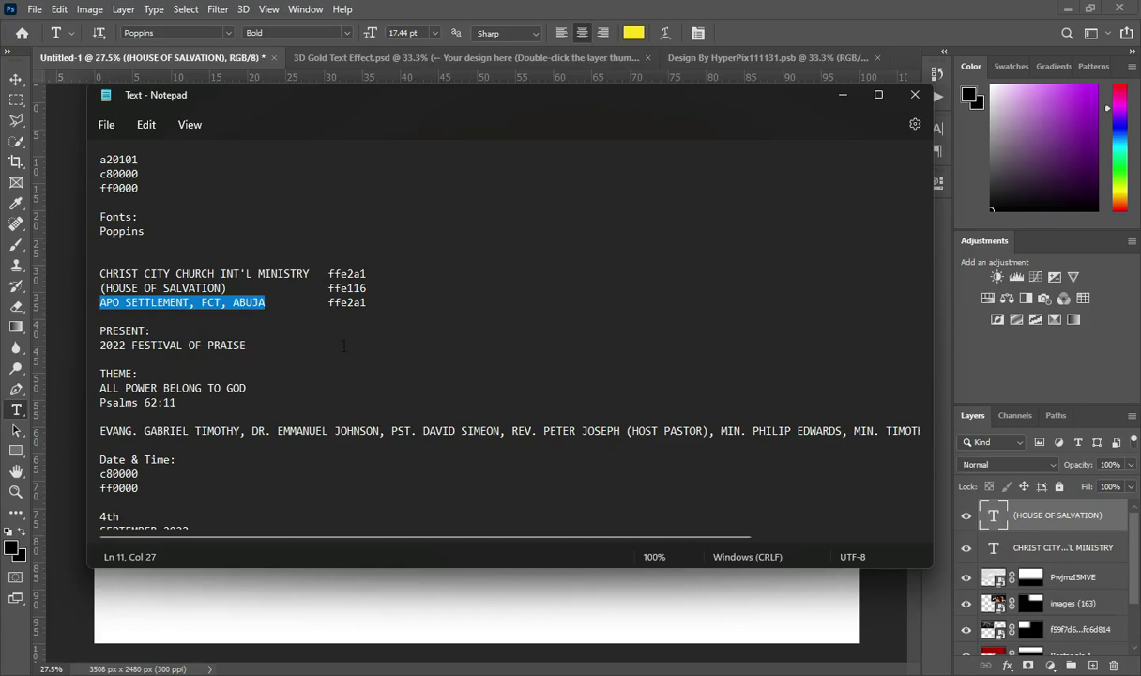
key("alt+Tab")
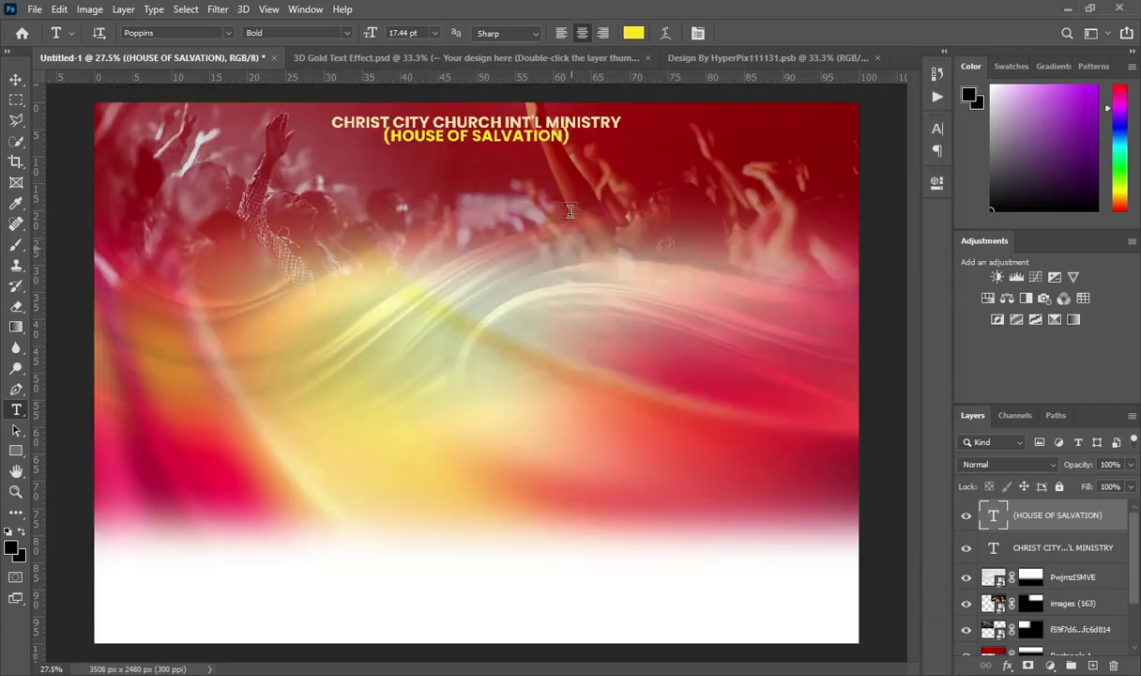
left_click_drag(1056, 517, 1092, 665)
key("ctrl+j")
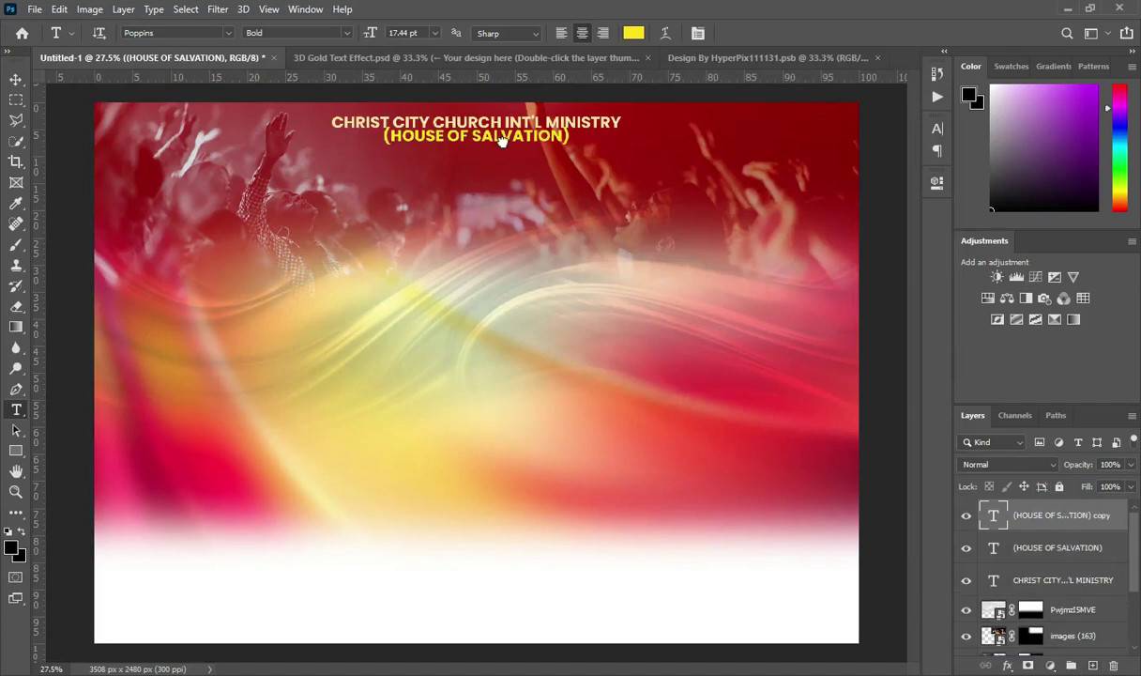
left_click_drag(514, 138, 509, 159)
left_click(508, 158)
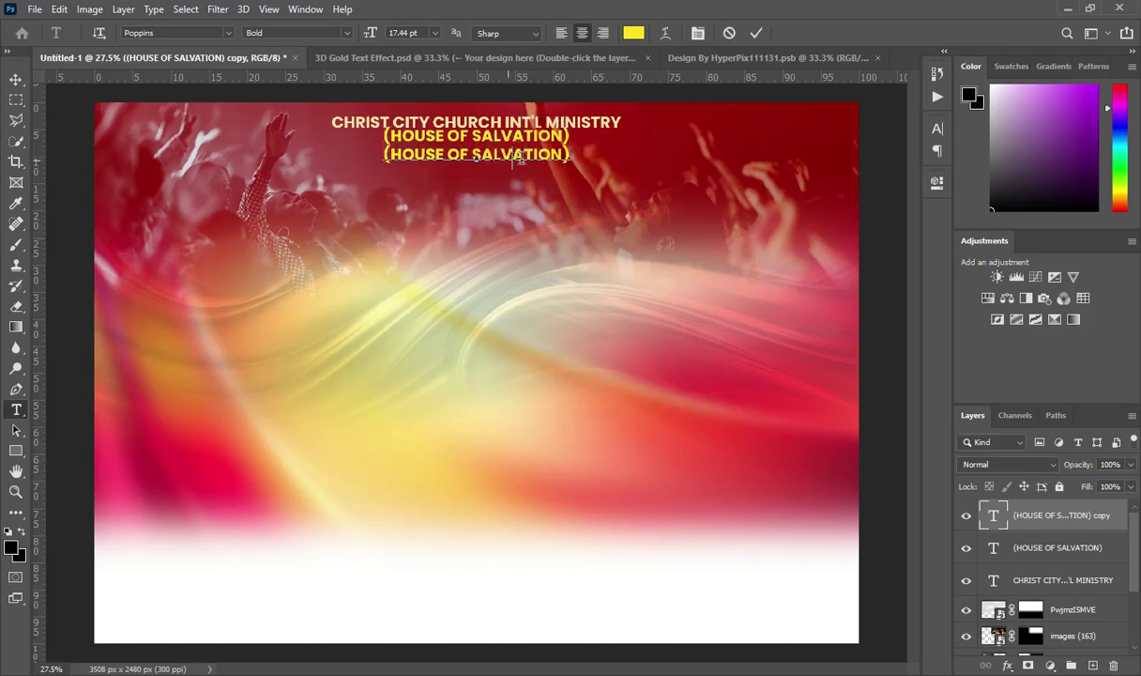
key("ctrl+a")
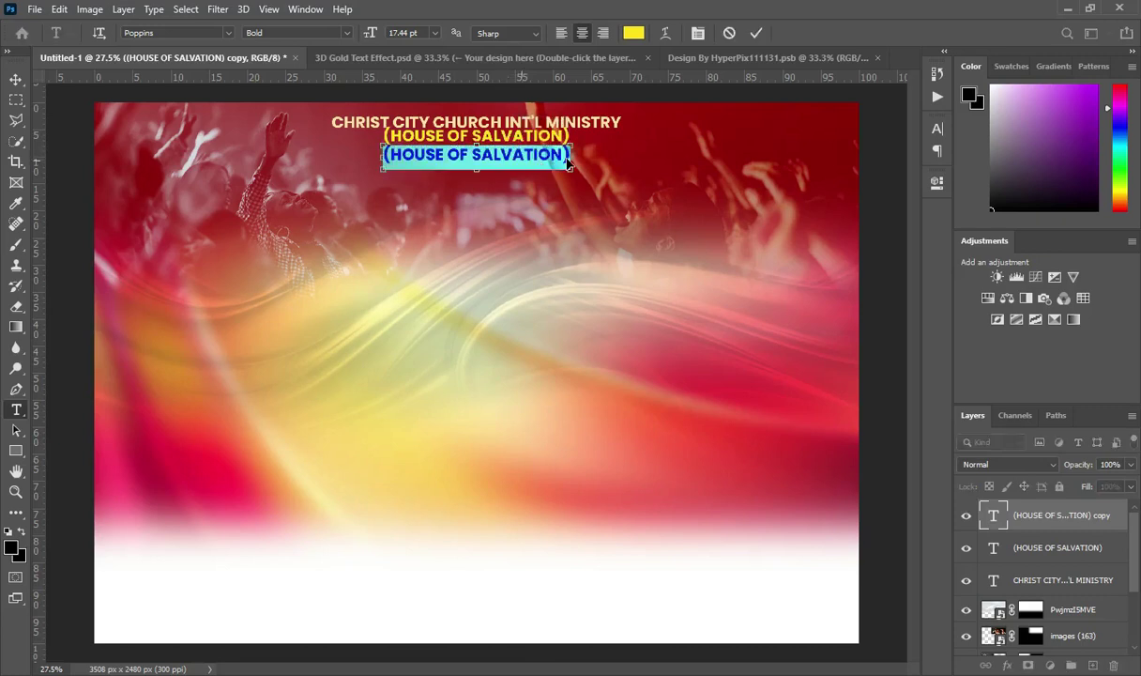
type("APO SETTLEMENT, FCT, ABUJA")
left_click(757, 33)
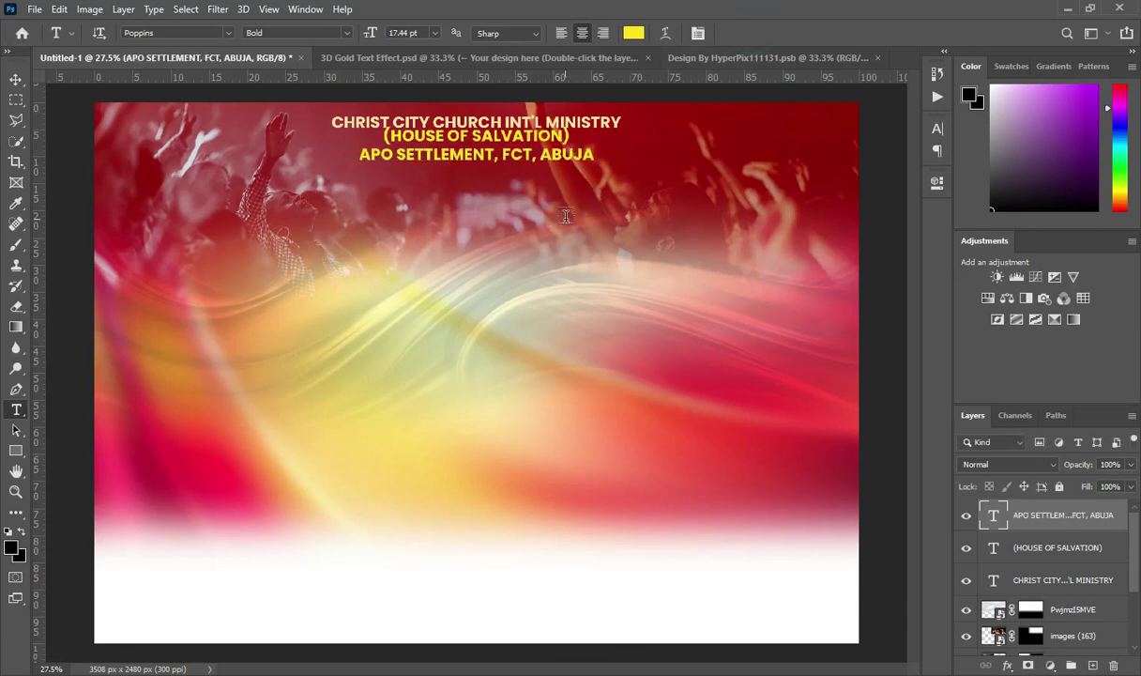
Copy the colour code ffe2a1 listed beside the address line in Notepad and apply it to the address text
key("alt+Tab")
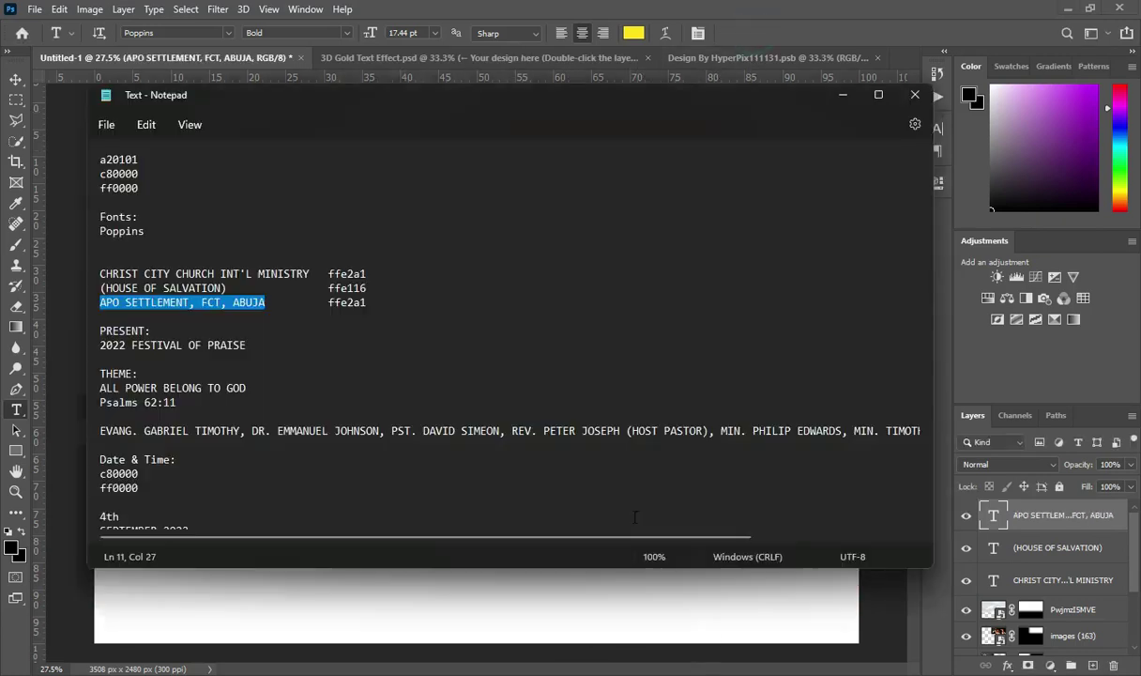
double_click(329, 302)
key("ctrl+c")
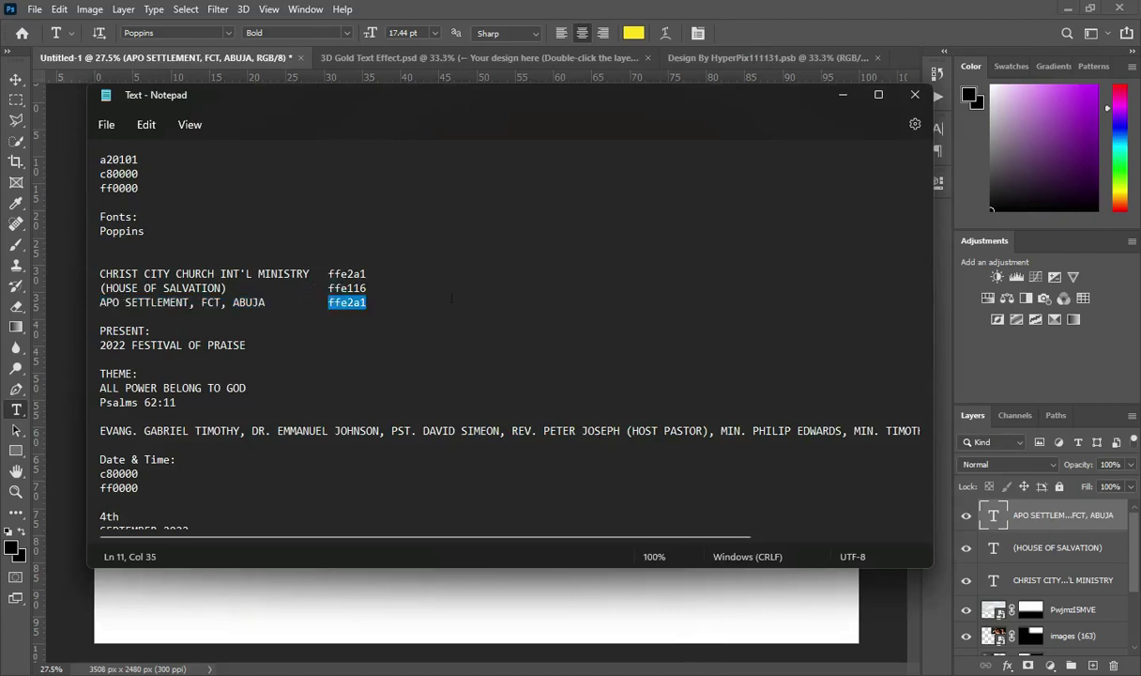
left_click(842, 96)
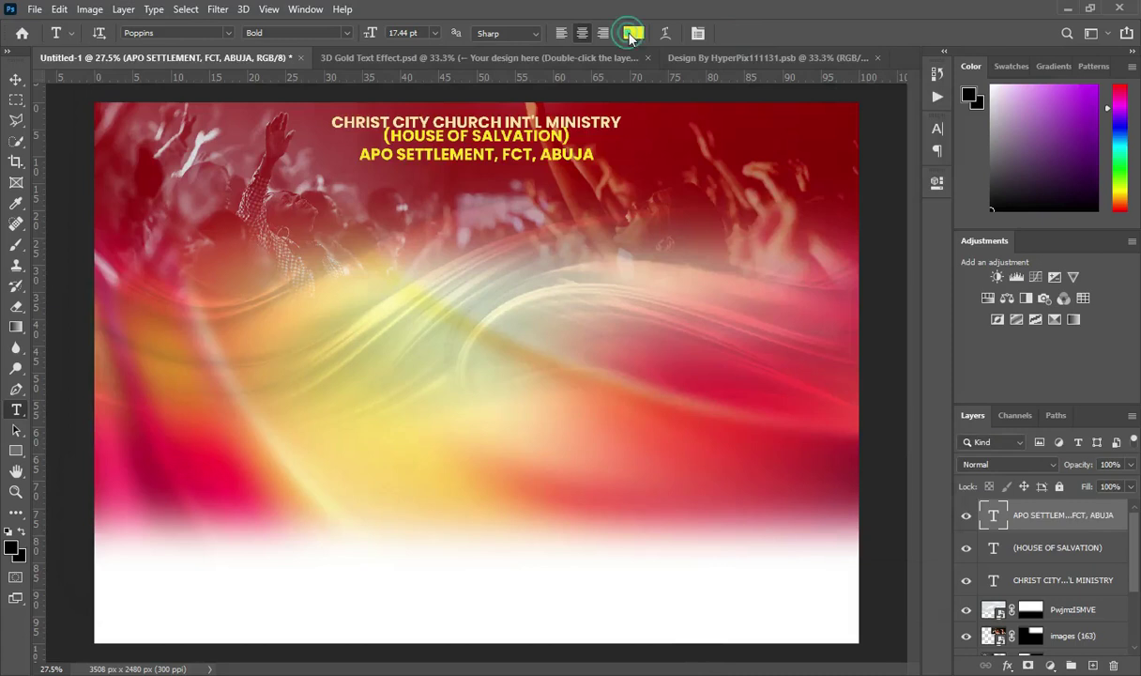
left_click(634, 33)
key("ctrl+v")
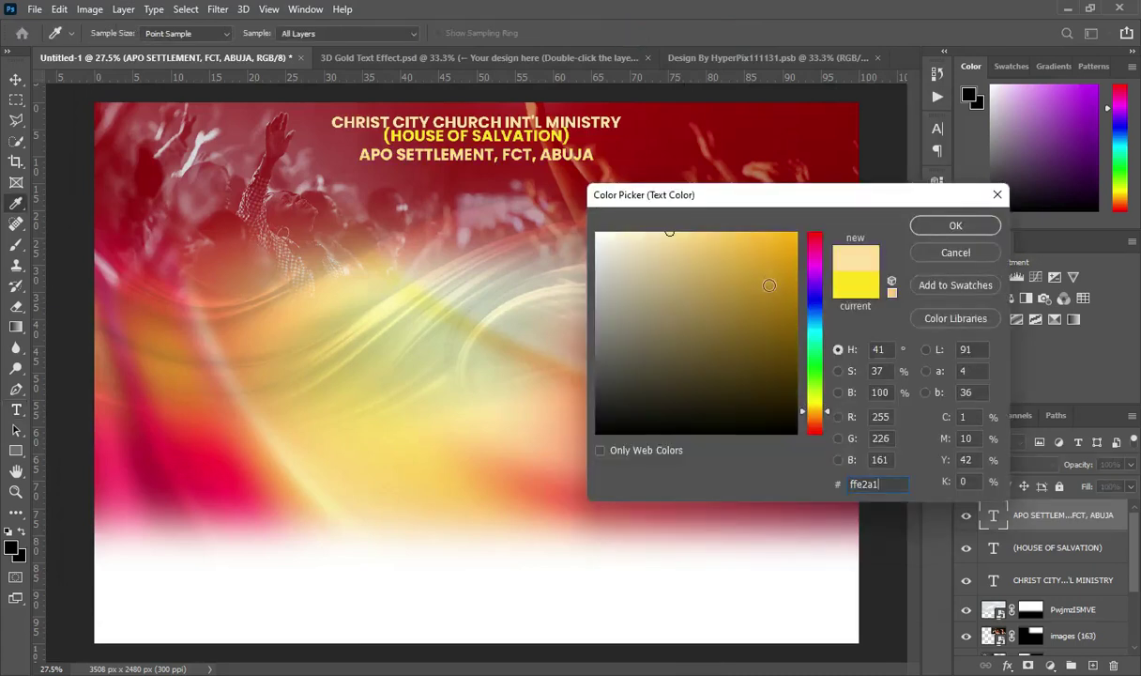
left_click(956, 230)
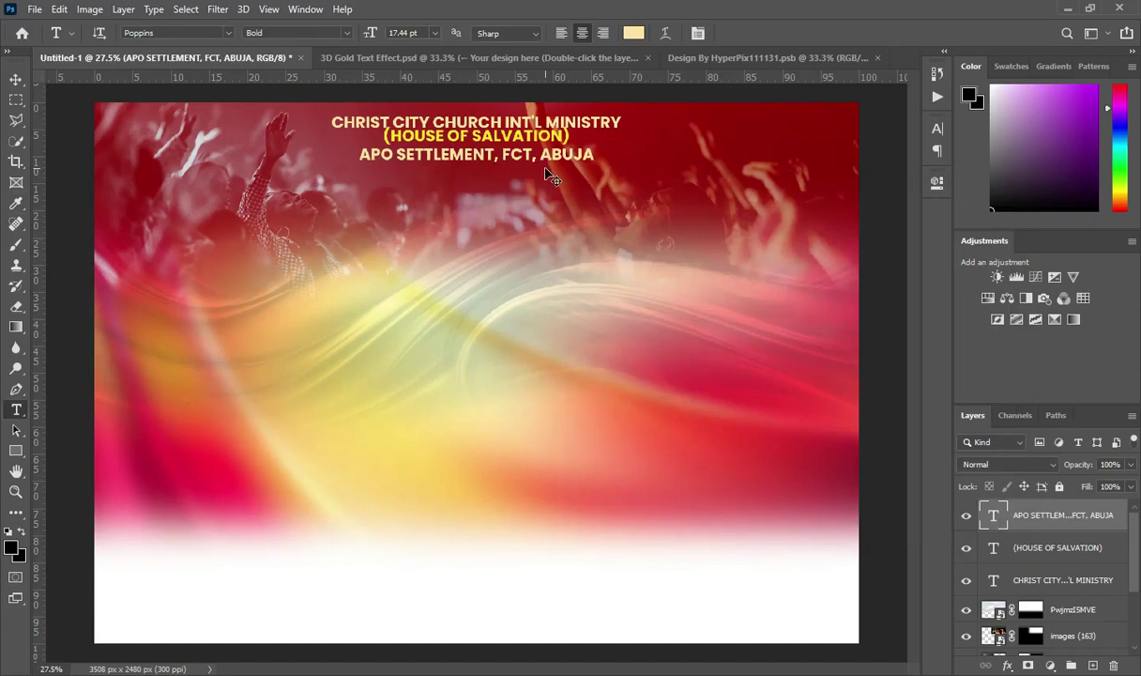
Nudge the address line up closer to the "(HOUSE OF SALVATION)" line
key("ctrl+Up")
key("ctrl+Up")
key("ctrl+Up")
key("ctrl+Up")
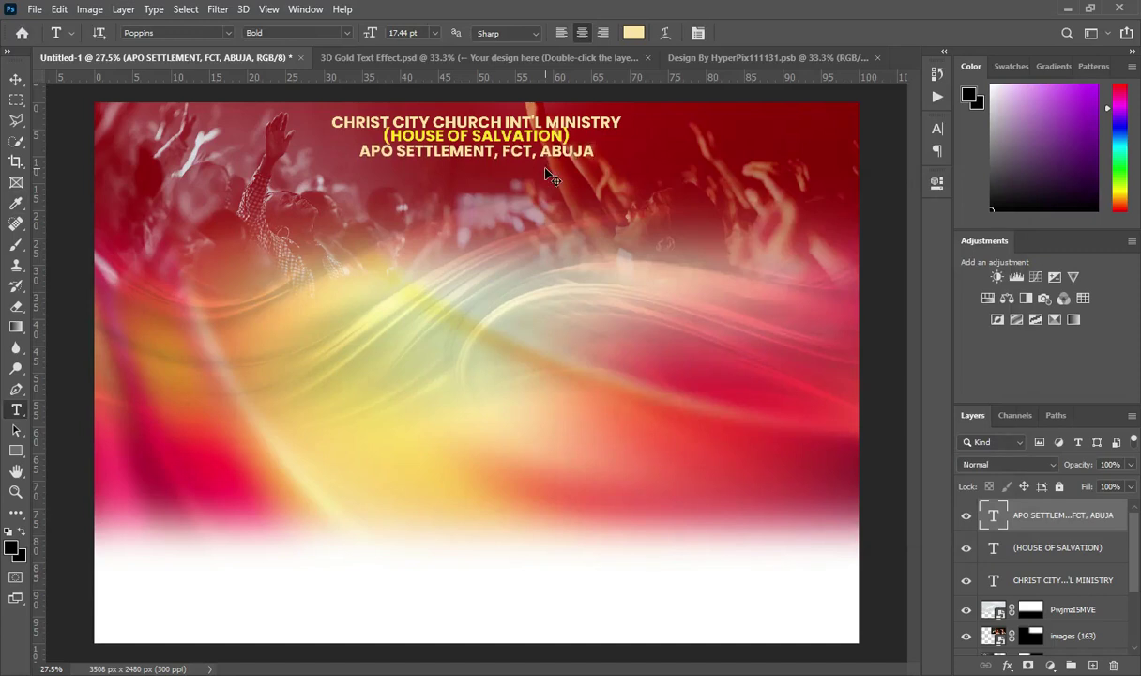
left_click(18, 79)
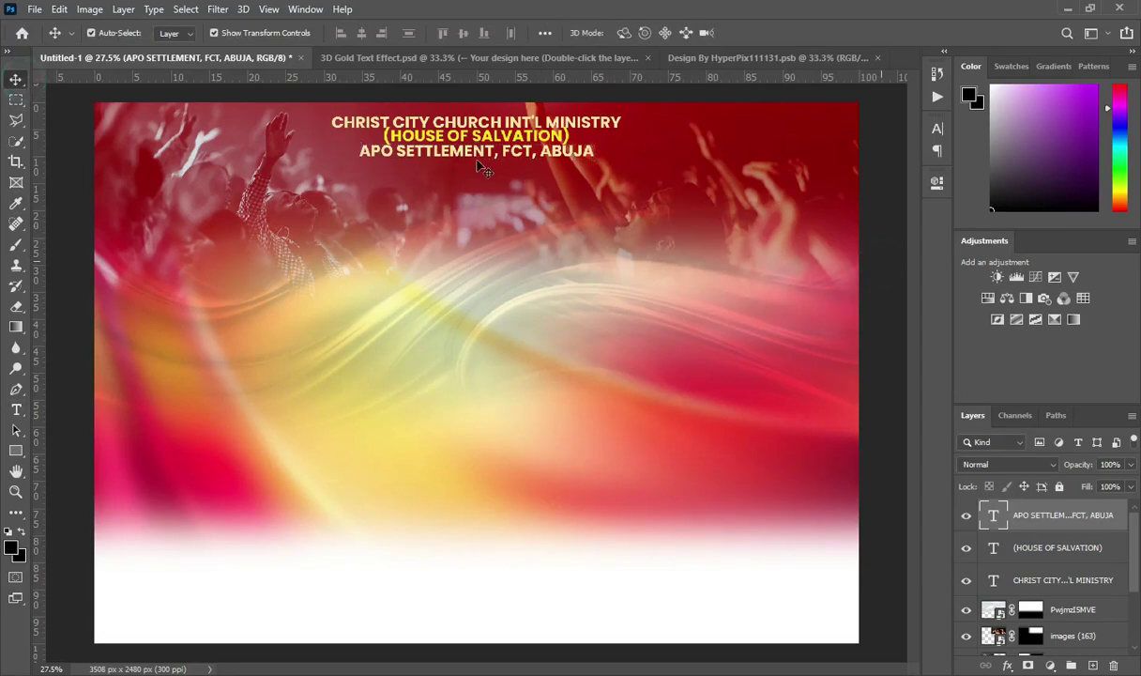
scroll(474, 167, "down", 1)
scroll(476, 165, "up", 1)
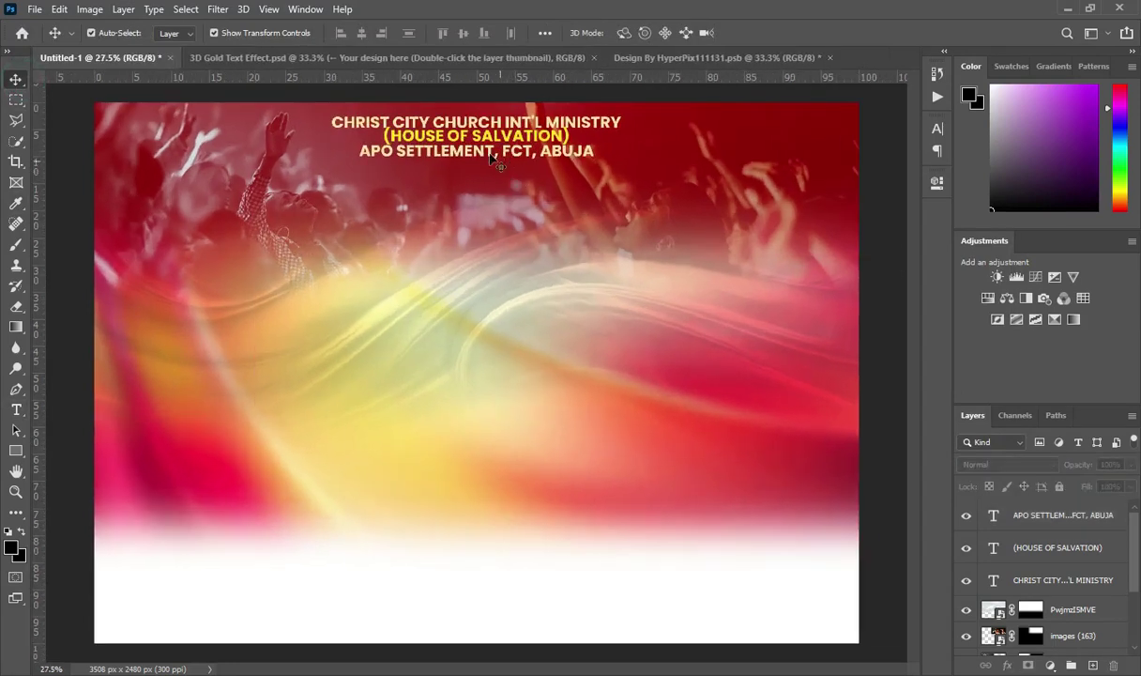
Group the three church heading text layers together
left_click(1065, 517)
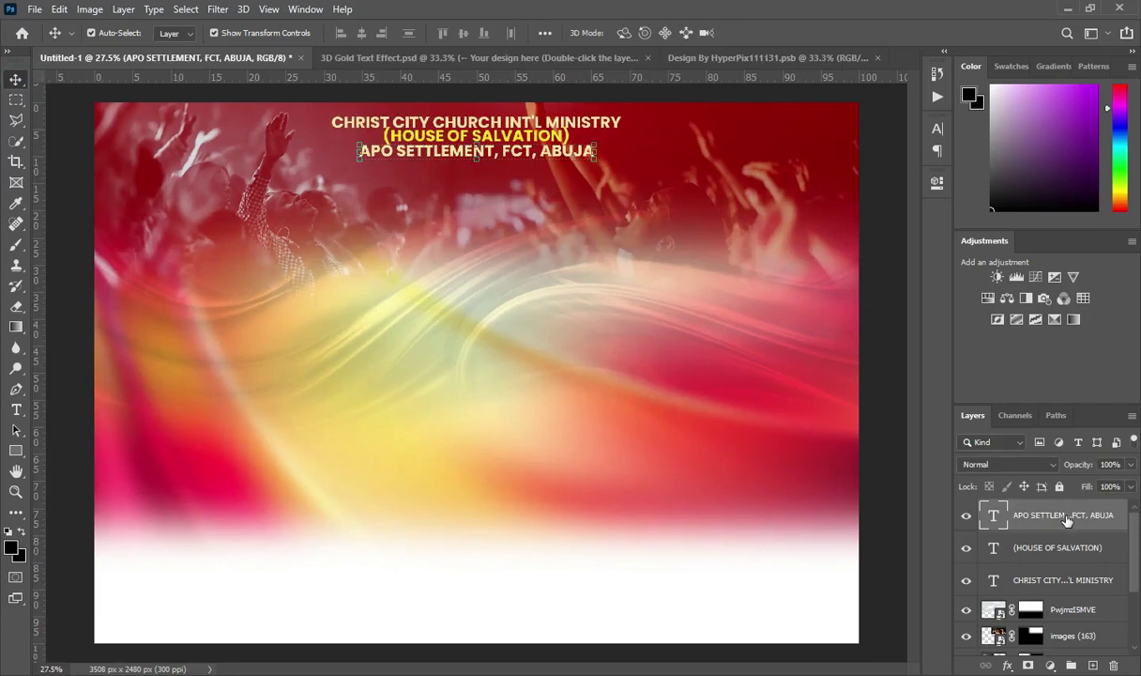
left_click(1066, 519)
left_click(1046, 582, "shift")
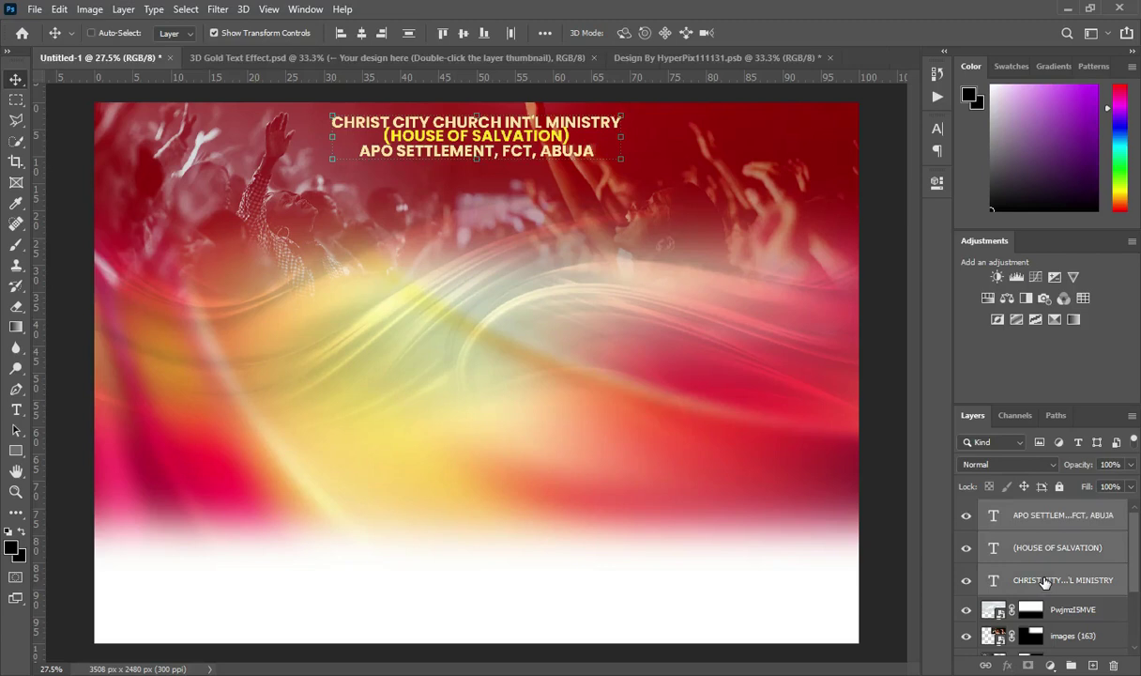
key("ctrl+g")
Group the background layers from PwjmzI5MVE down to the wave image above the Background layer, and name the group BG
left_click(1070, 529)
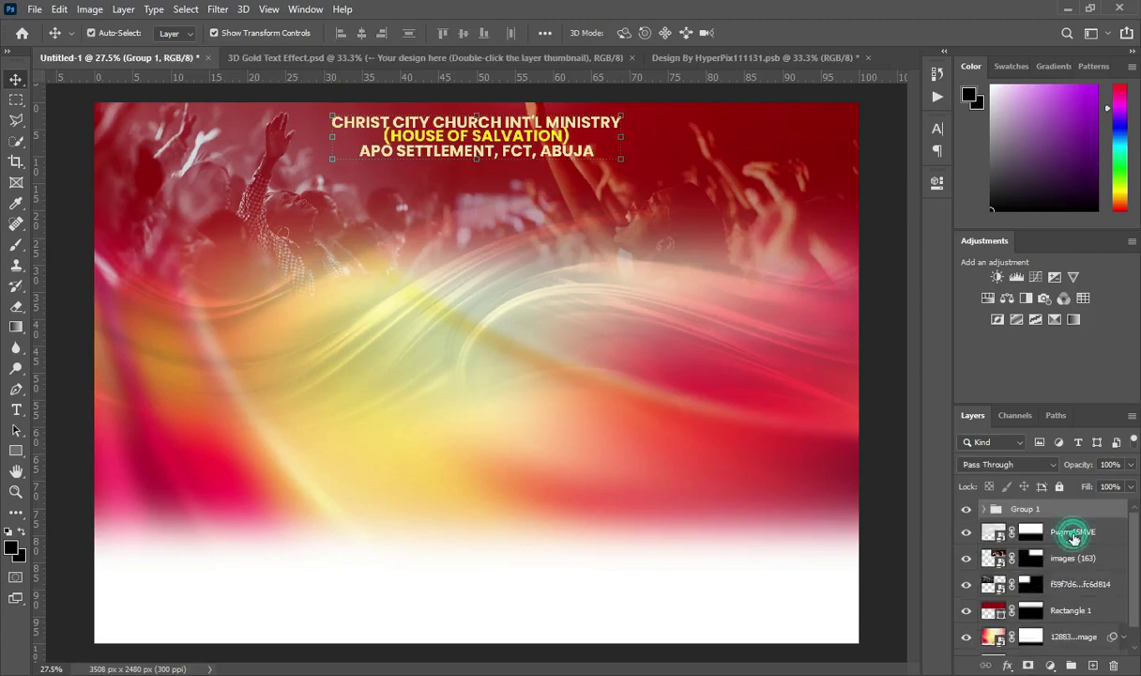
scroll(1072, 591, "down", 1)
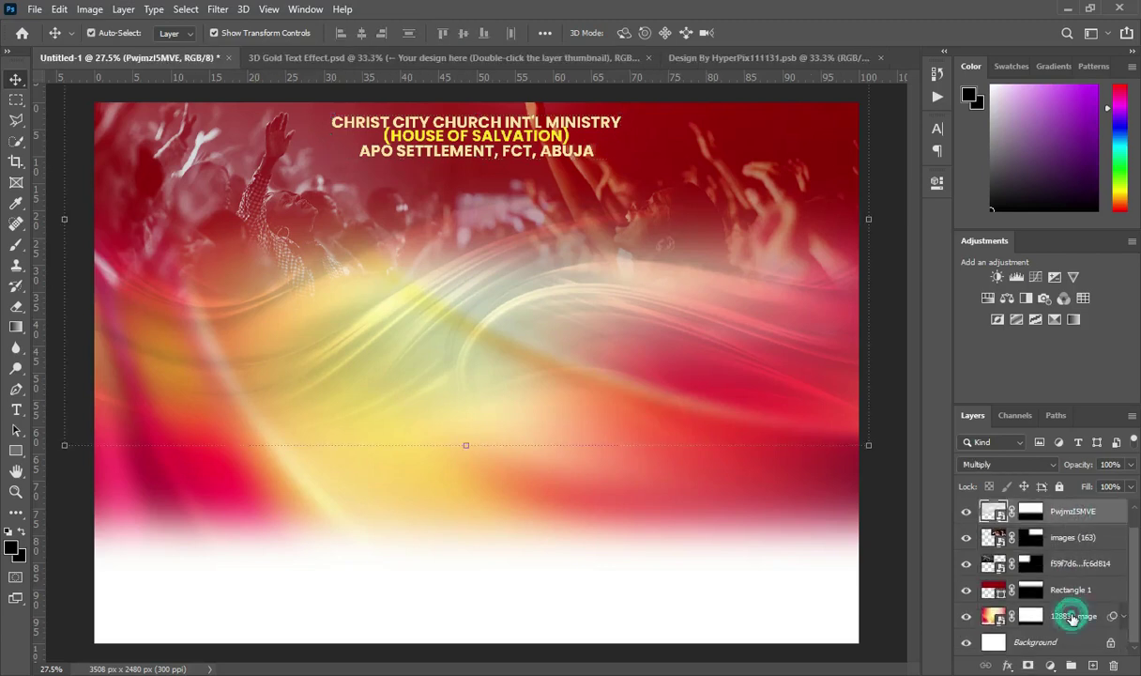
left_click(1073, 617, "shift")
key("ctrl+g")
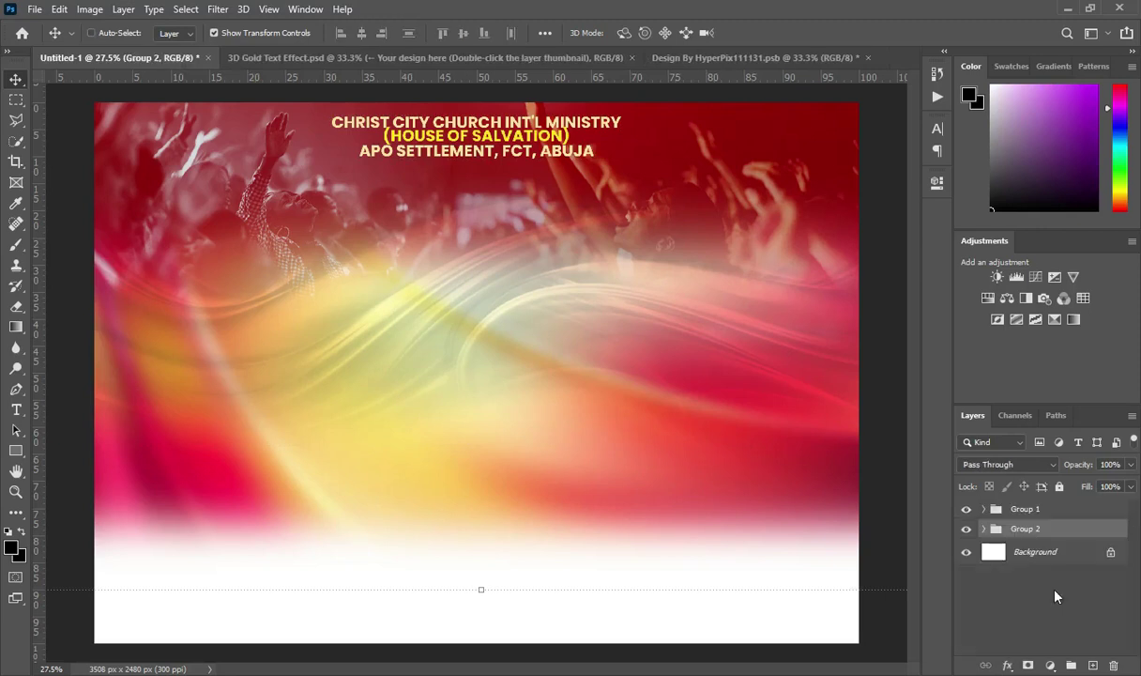
double_click(1025, 529)
type("BG")
key("Return")
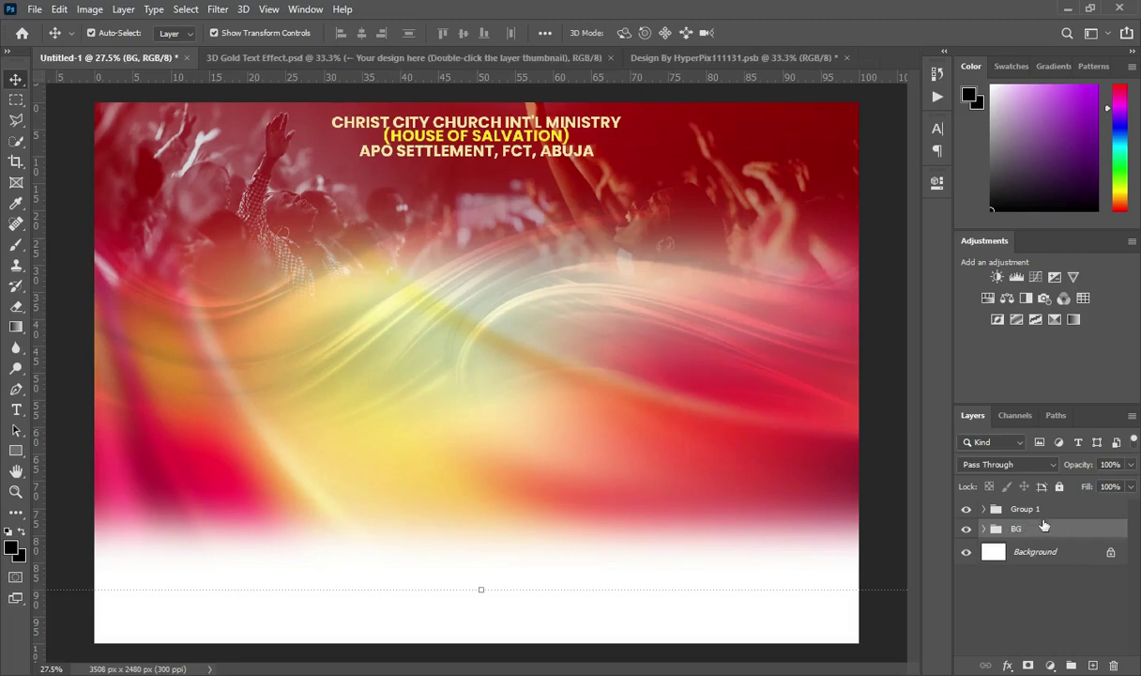
Rename the group holding the church heading lines to CHURCH, and leave no layer selected
double_click(1026, 509)
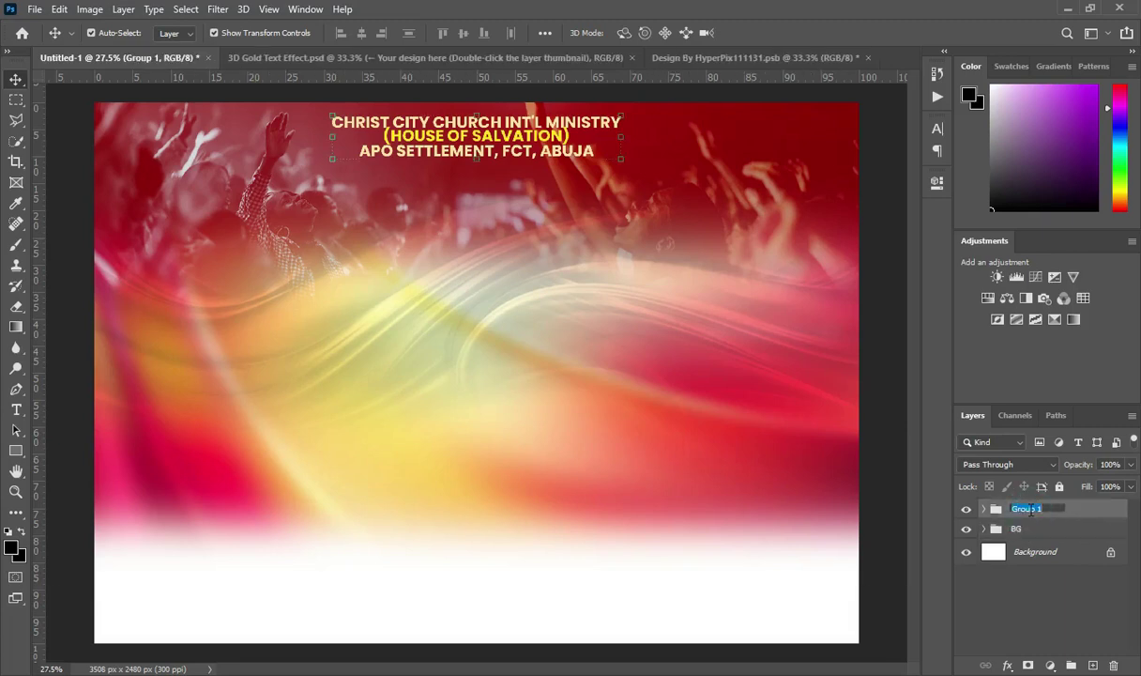
type("CHURCH")
key("Return")
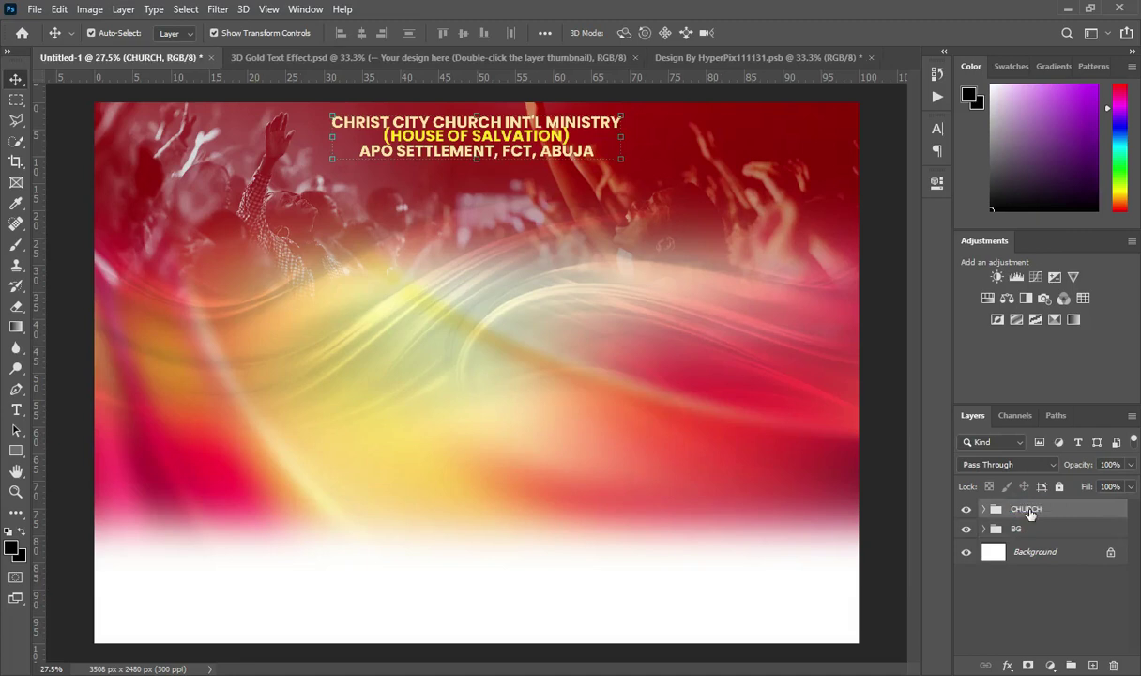
left_click(861, 375)
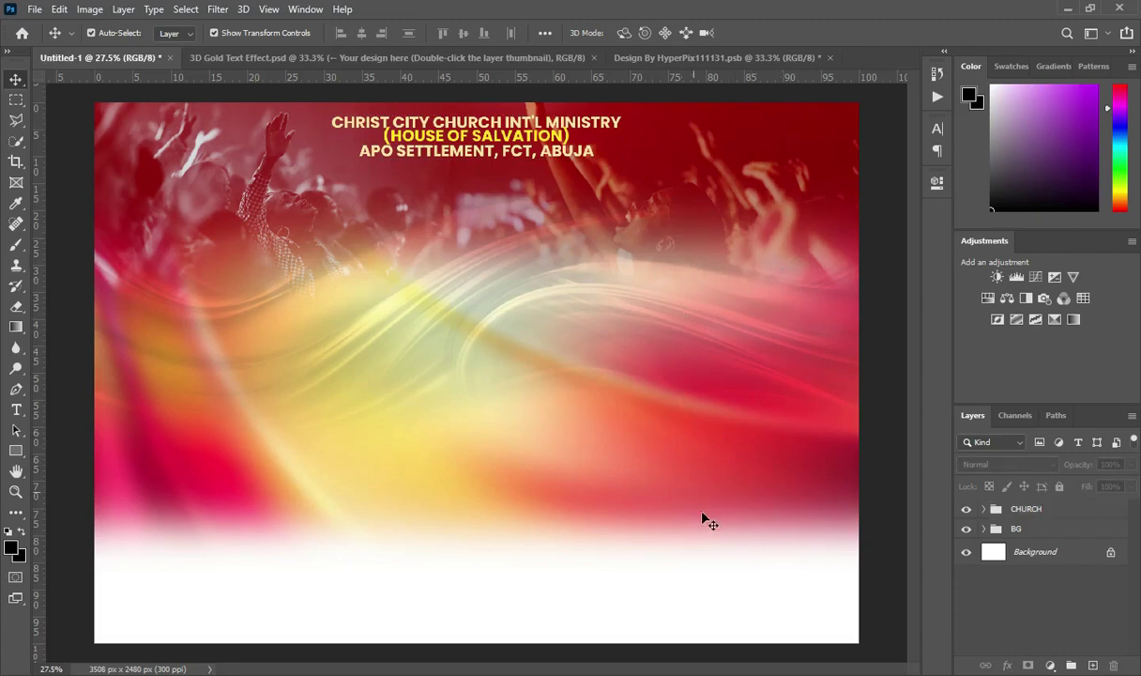
Copy "PRESENT:" from the Text file in Notepad and add it to the flyer as a new text line in black, 000000
key("alt+Tab")
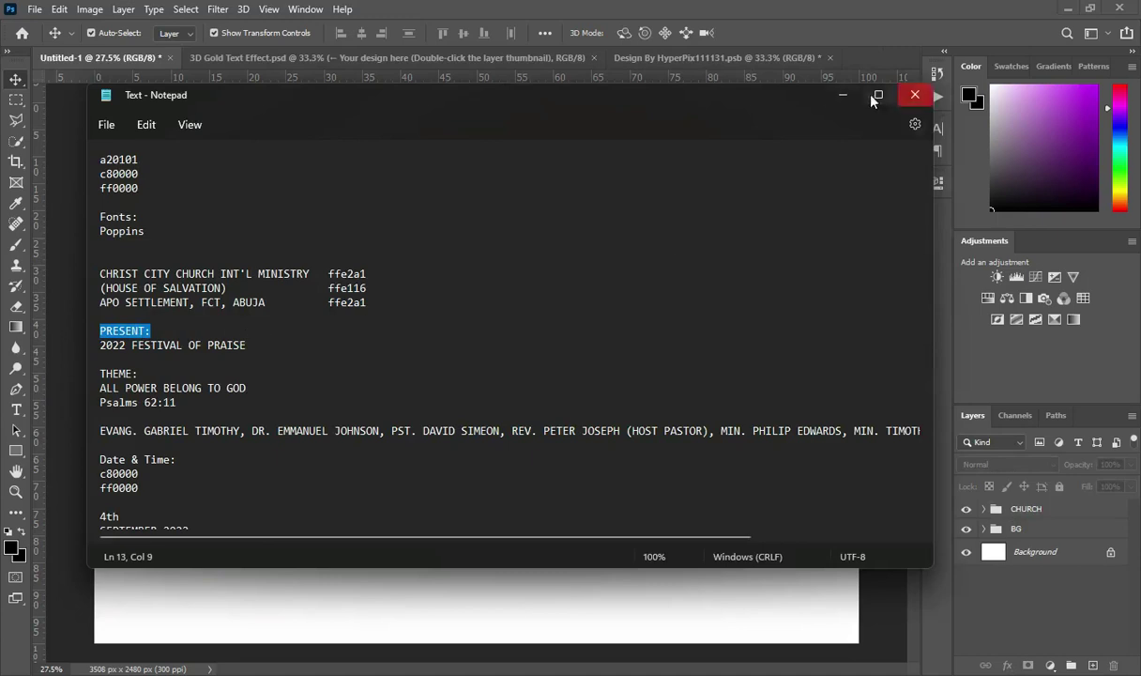
left_click(843, 95)
key("t")
left_click(323, 296)
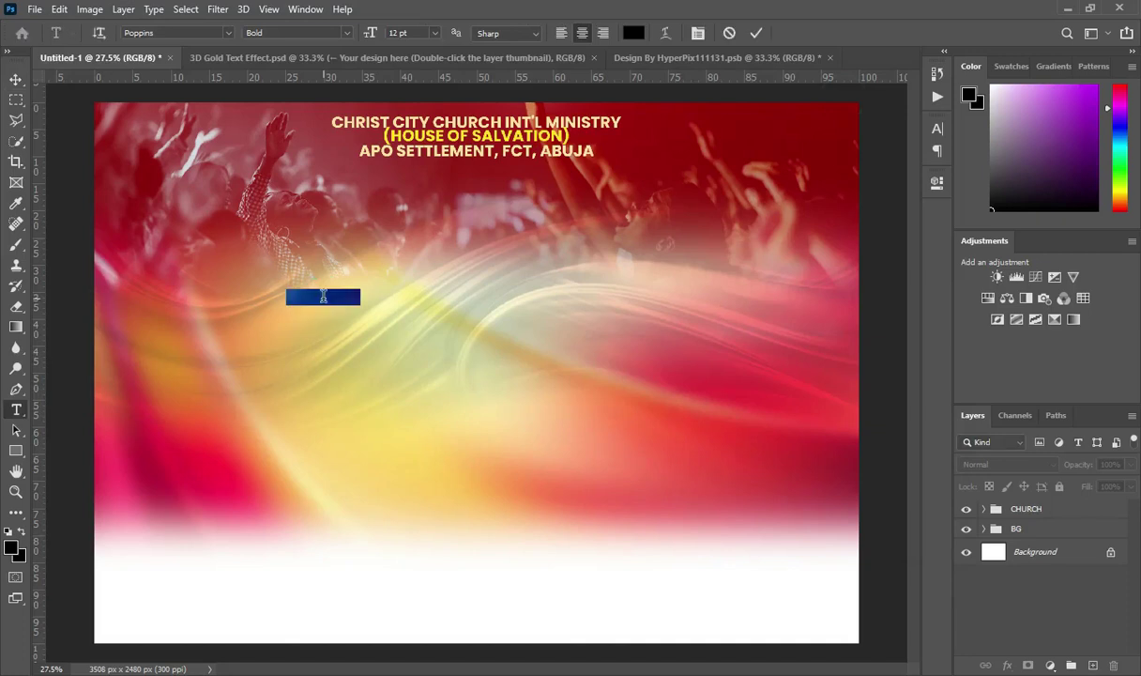
type("PRESENT:")
key("ctrl+a")
type("PRESENT:")
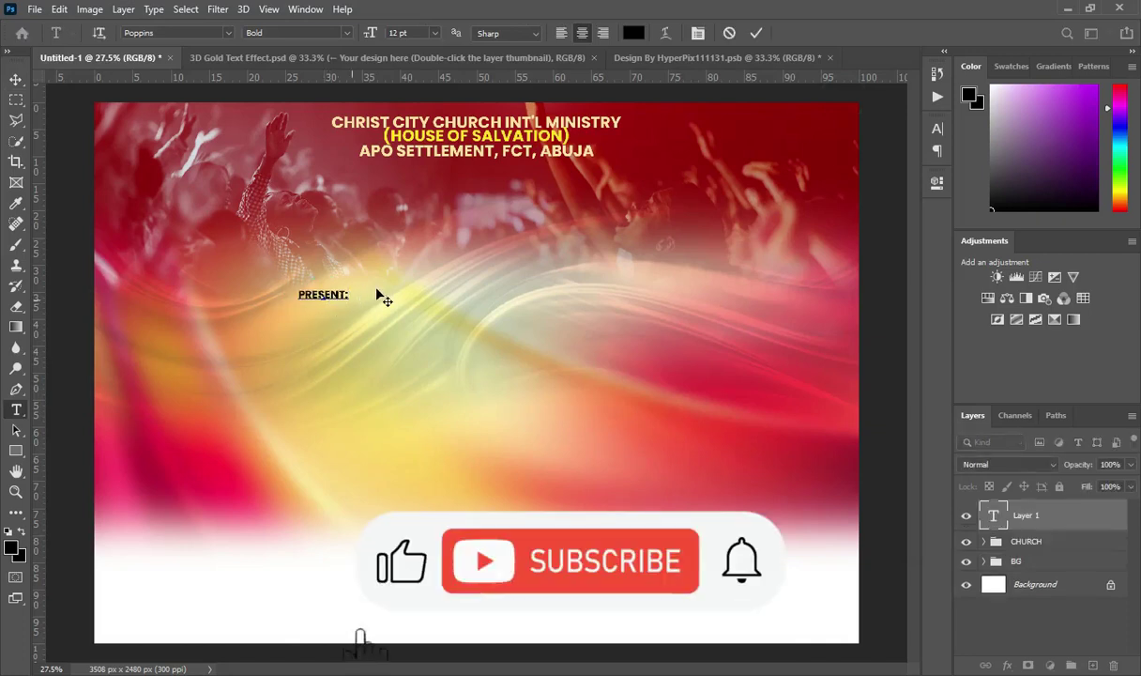
left_click(756, 33)
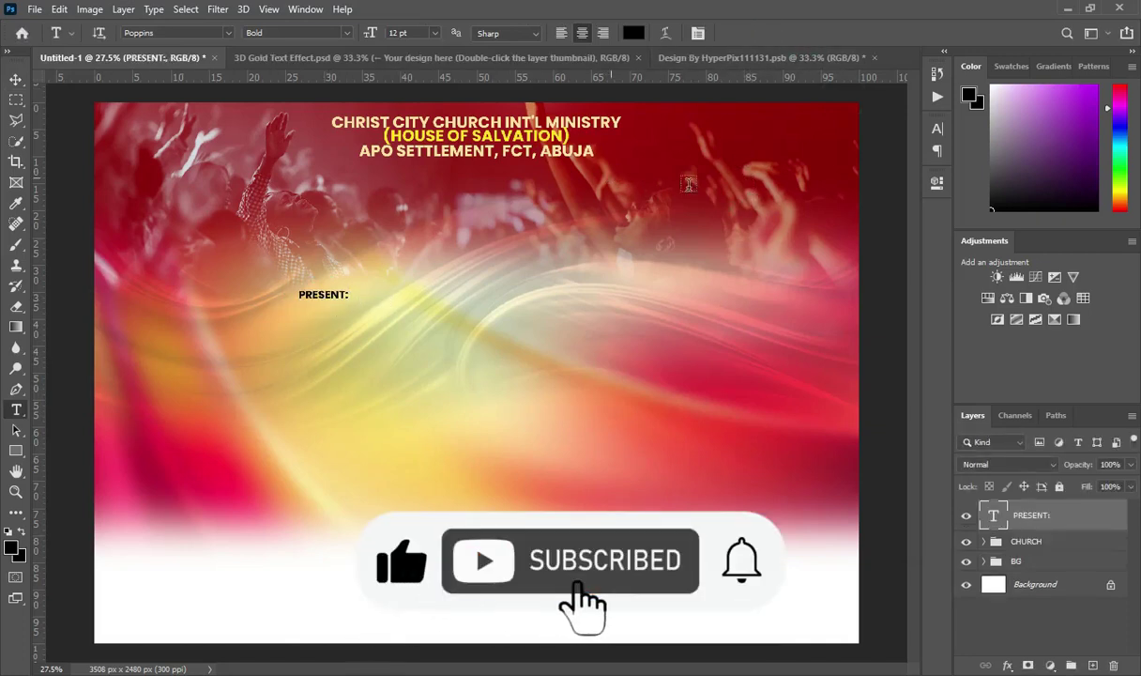
left_click(634, 33)
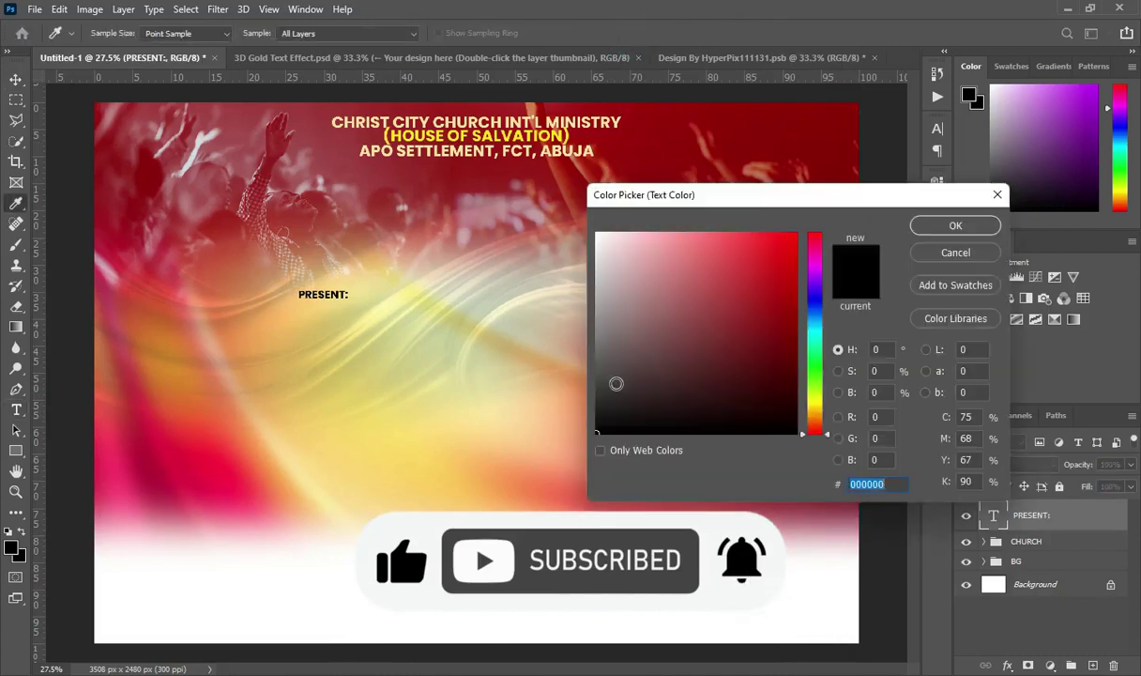
left_click(954, 226)
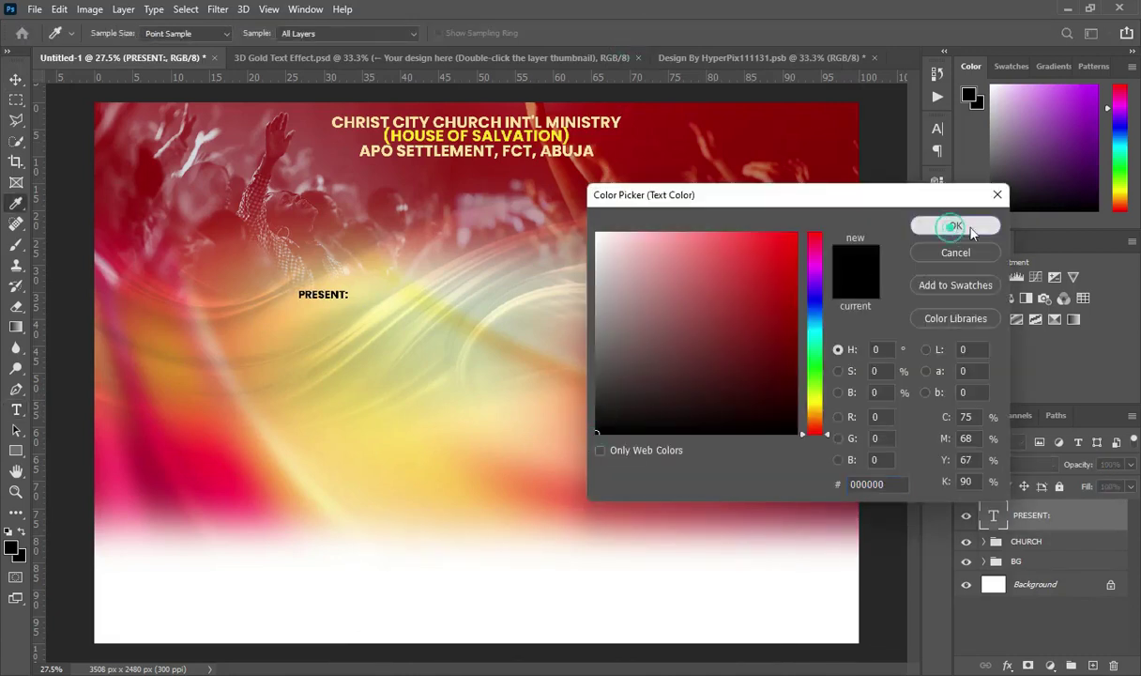
Scale the "PRESENT:" text to about 160% and move it up below the church heading
left_click(19, 80)
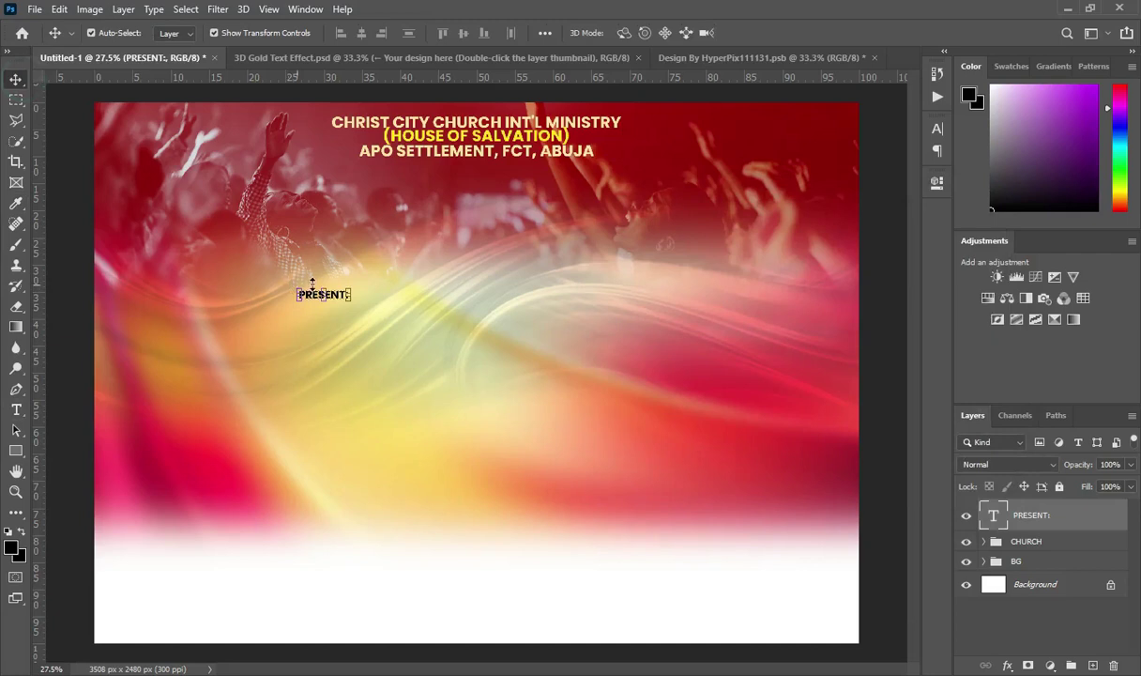
left_click_drag(336, 298, 495, 218)
left_click(784, 33)
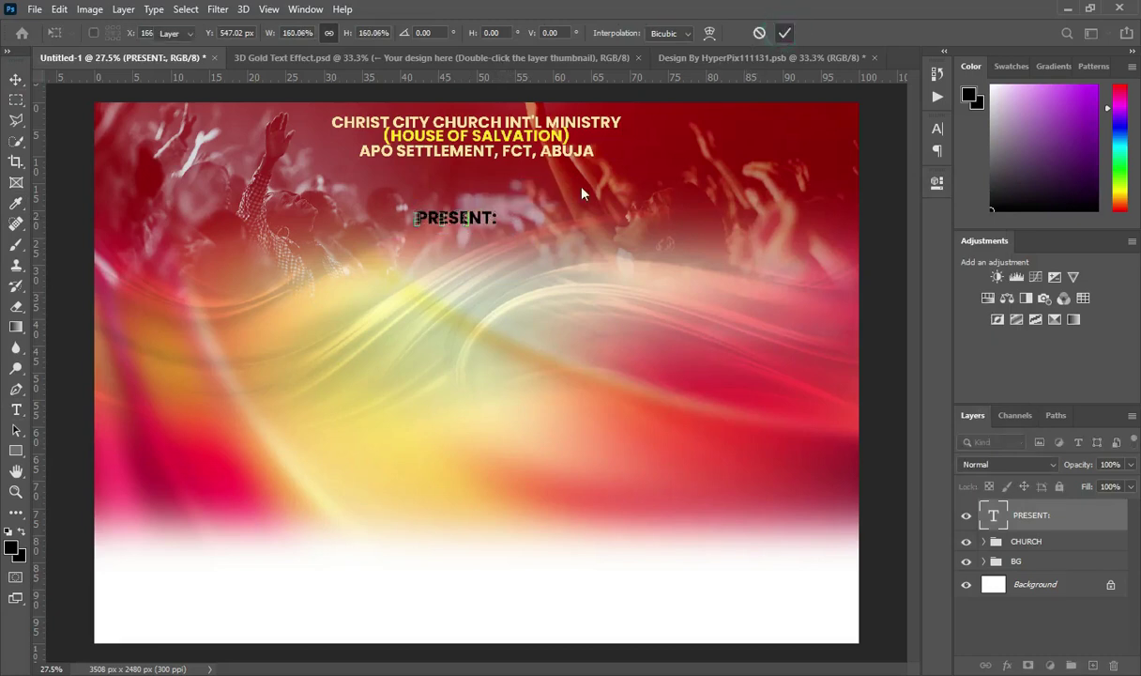
Centre the "PRESENT:" text horizontally on the whole canvas and clear the selection
key("ctrl+a")
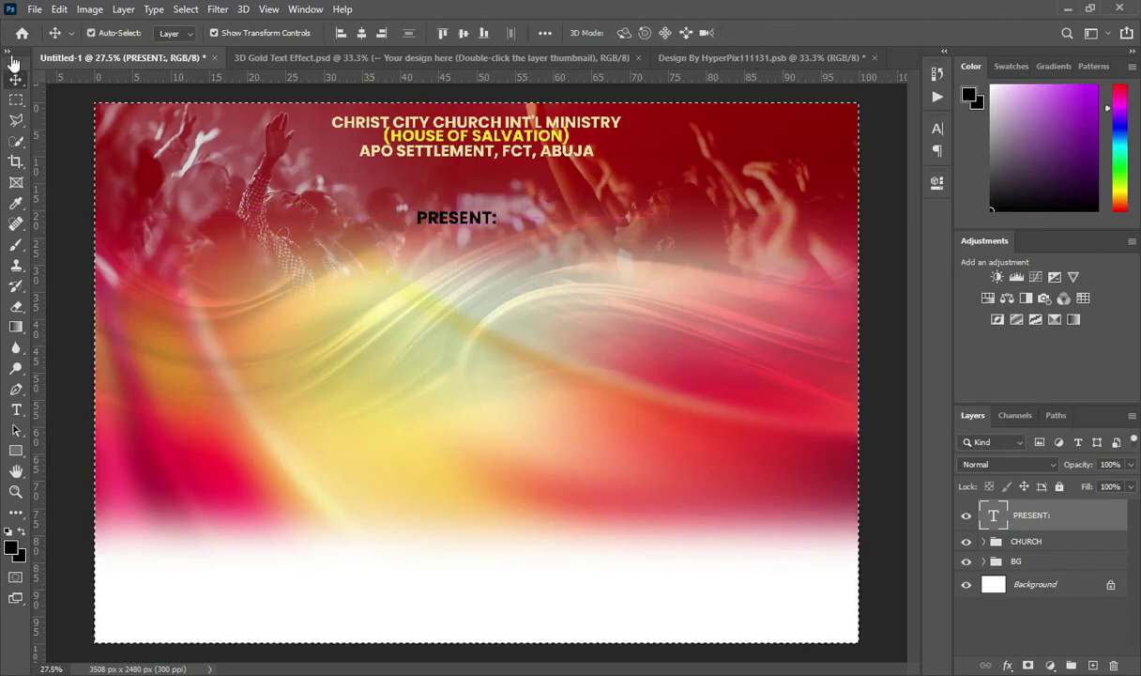
left_click(364, 35)
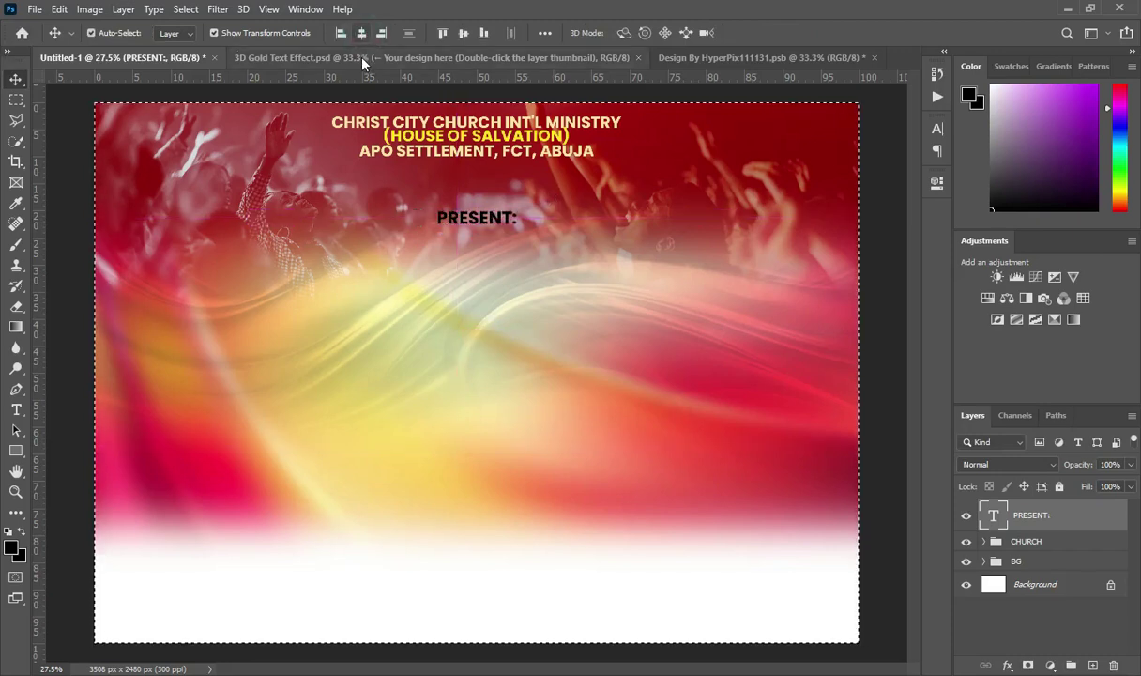
key("ctrl+d")
left_click(869, 210)
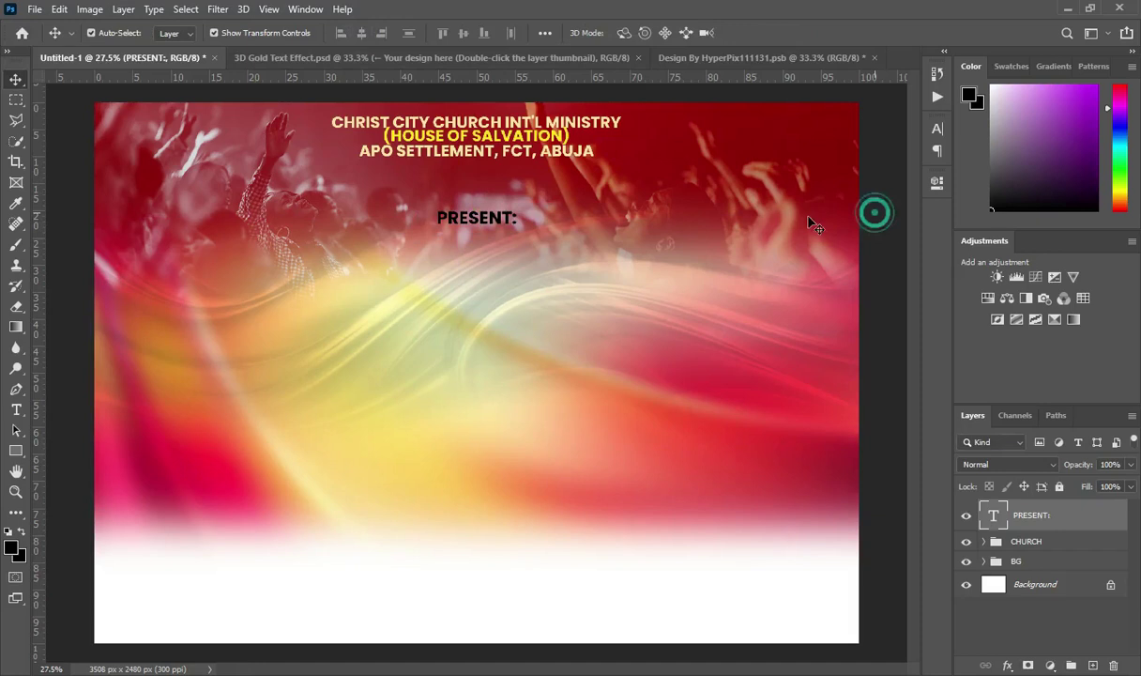
Widen the letter spacing of the "PRESENT:" text to a tracking of 180
key("ctrl+minus")
scroll(477, 239, "up", 2)
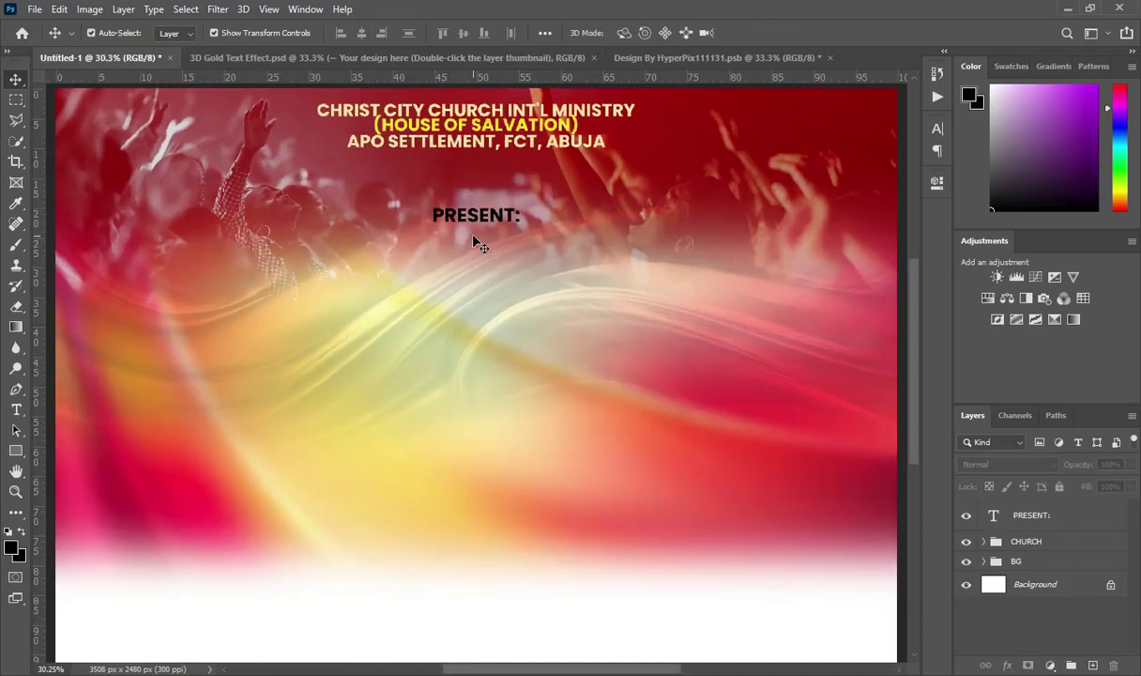
left_click(479, 217)
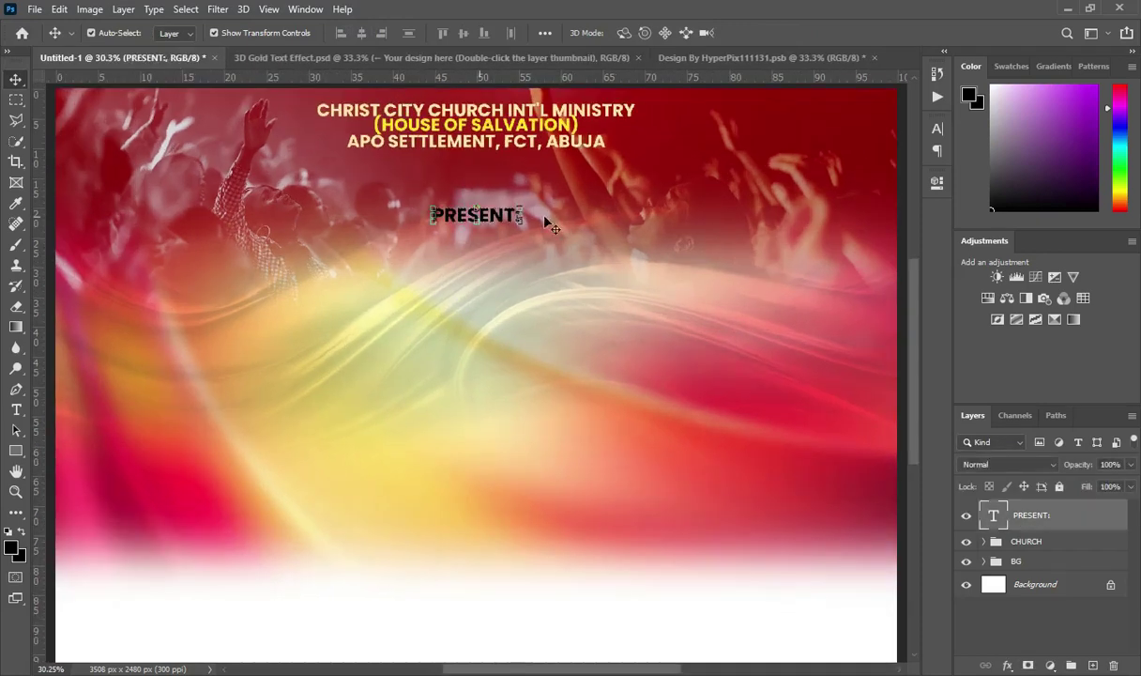
left_click(936, 128)
mouse_move(851, 187)
left_mouse_down()
mouse_move(868, 184)
mouse_move(848, 178)
left_mouse_up()
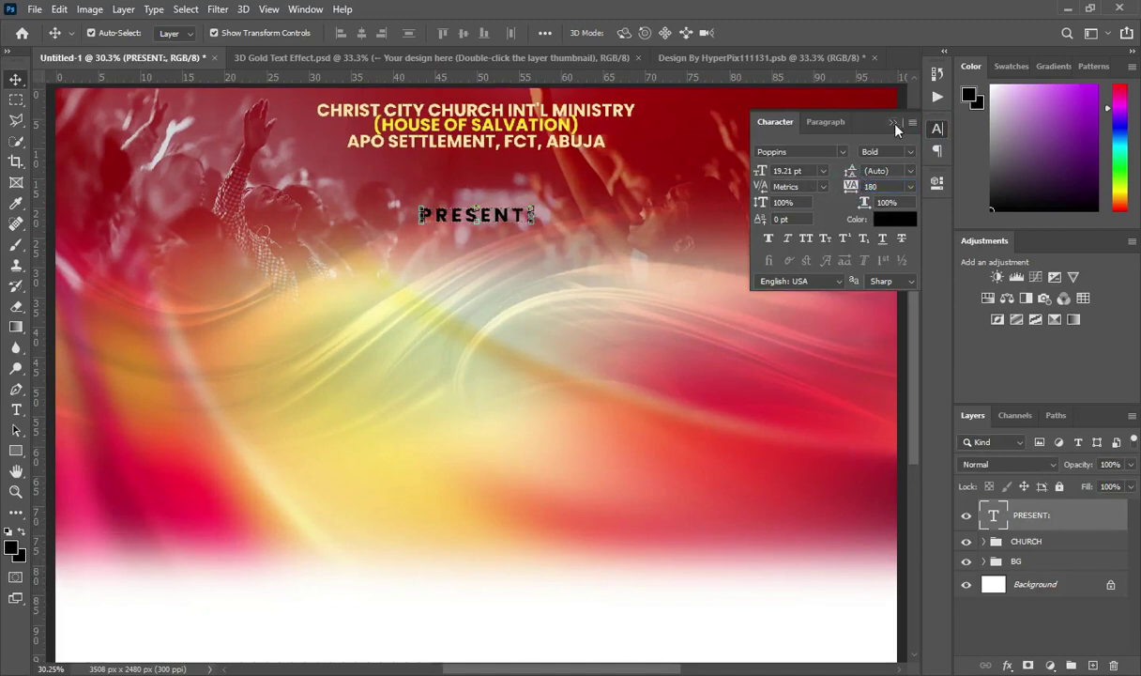
left_click(892, 122)
key("ctrl+minus")
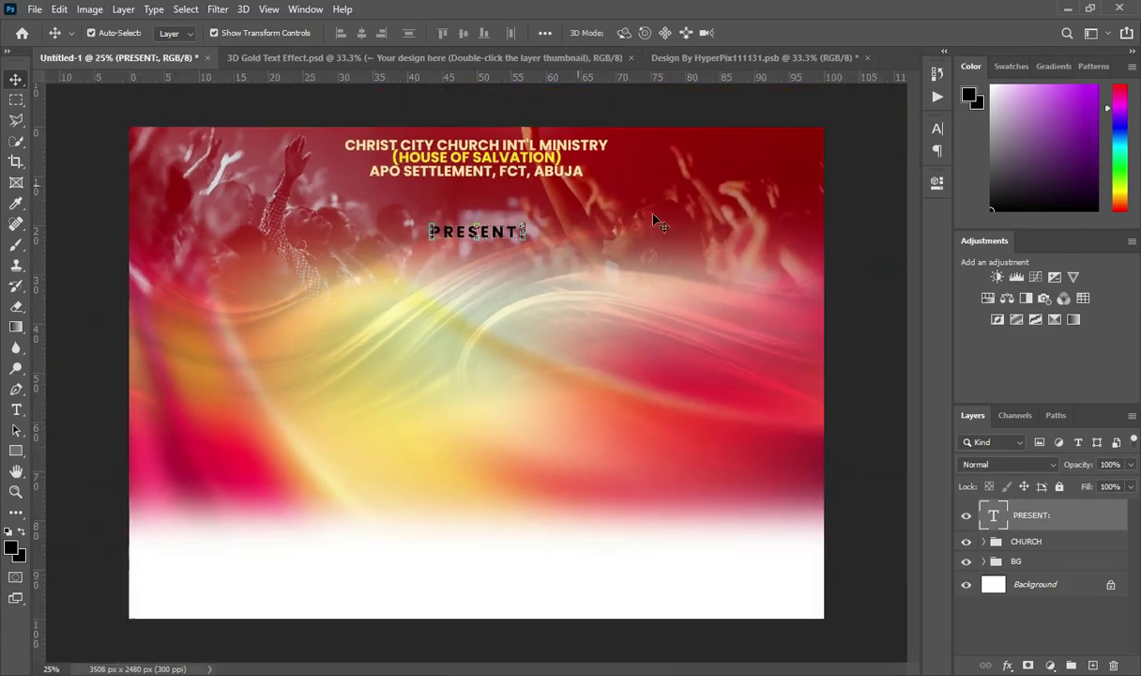
left_click(836, 220)
scroll(568, 203, "up", 2)
scroll(567, 200, "down", 1)
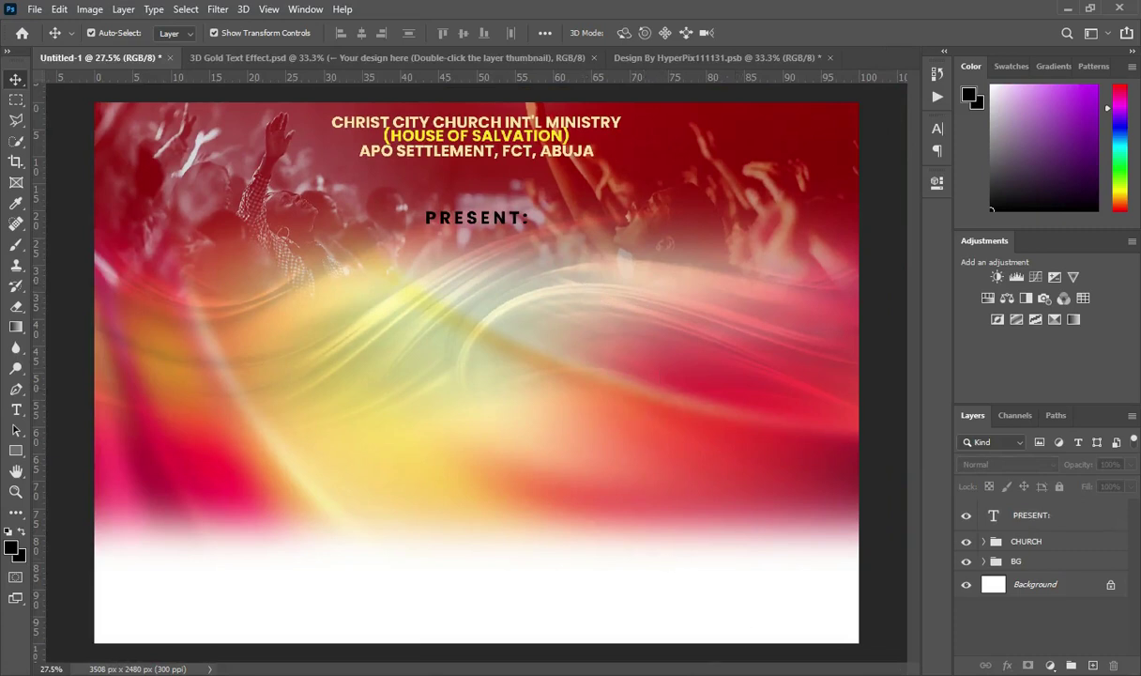
Copy "2022 FESTIVAL OF PRAISE" from the Text file in Notepad and add it as a new text line below "PRESENT:"
key("alt+Tab")
left_click_drag(249, 345, 100, 345)
key("ctrl+c")
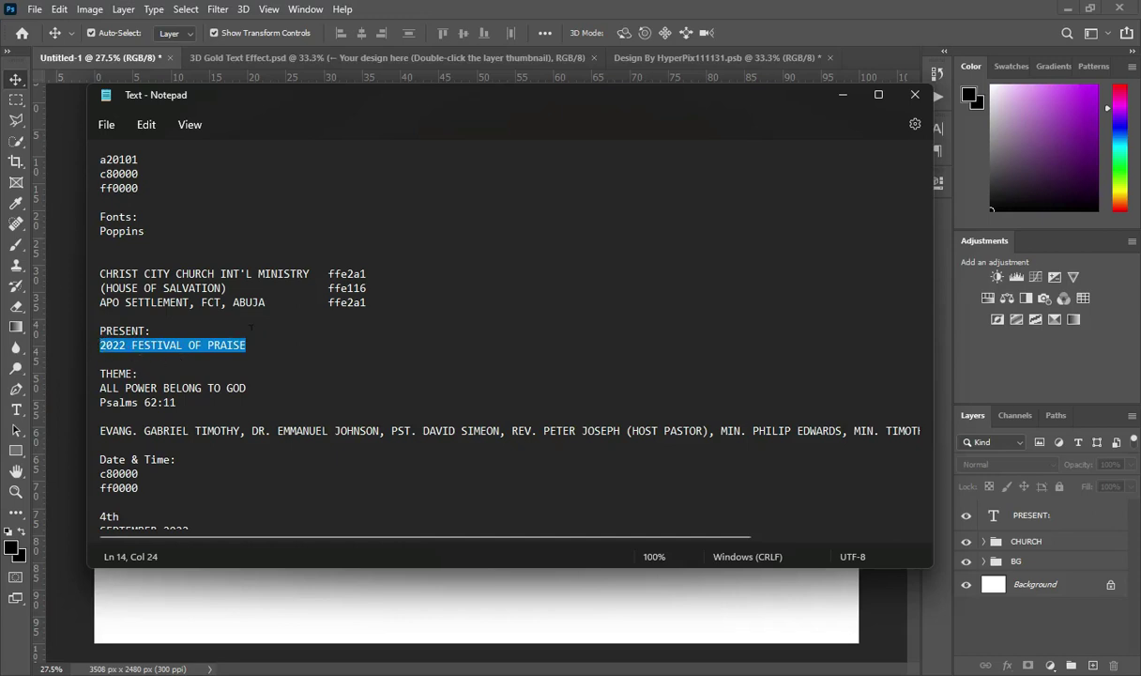
left_click(842, 94)
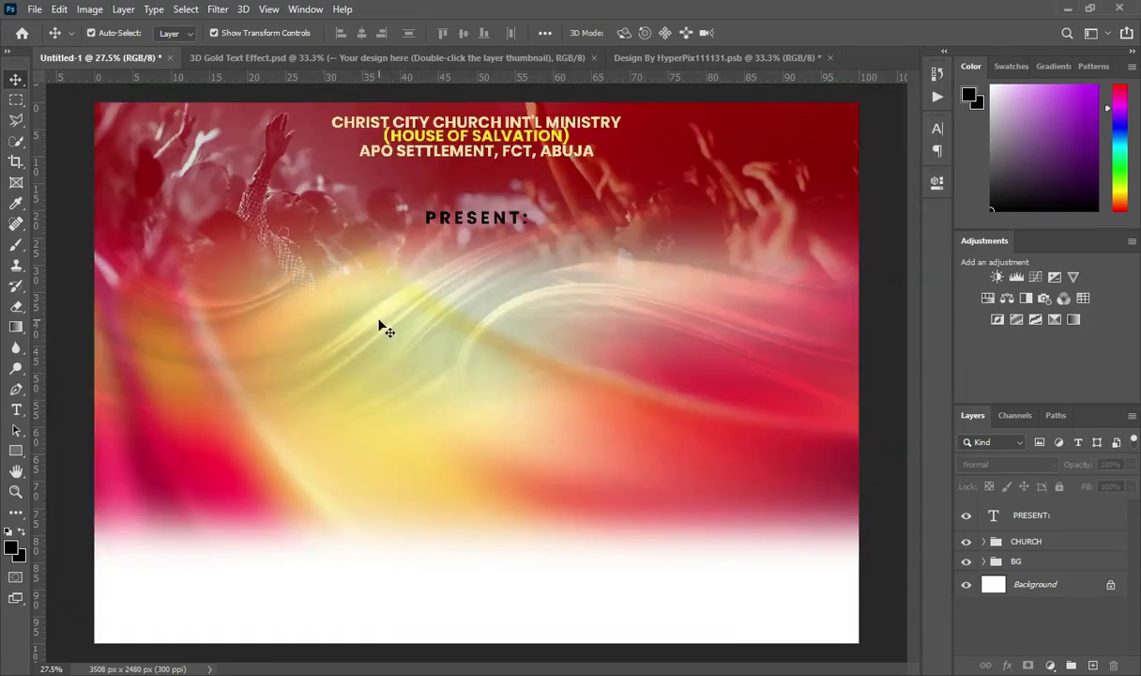
key("ctrl")
key("t")
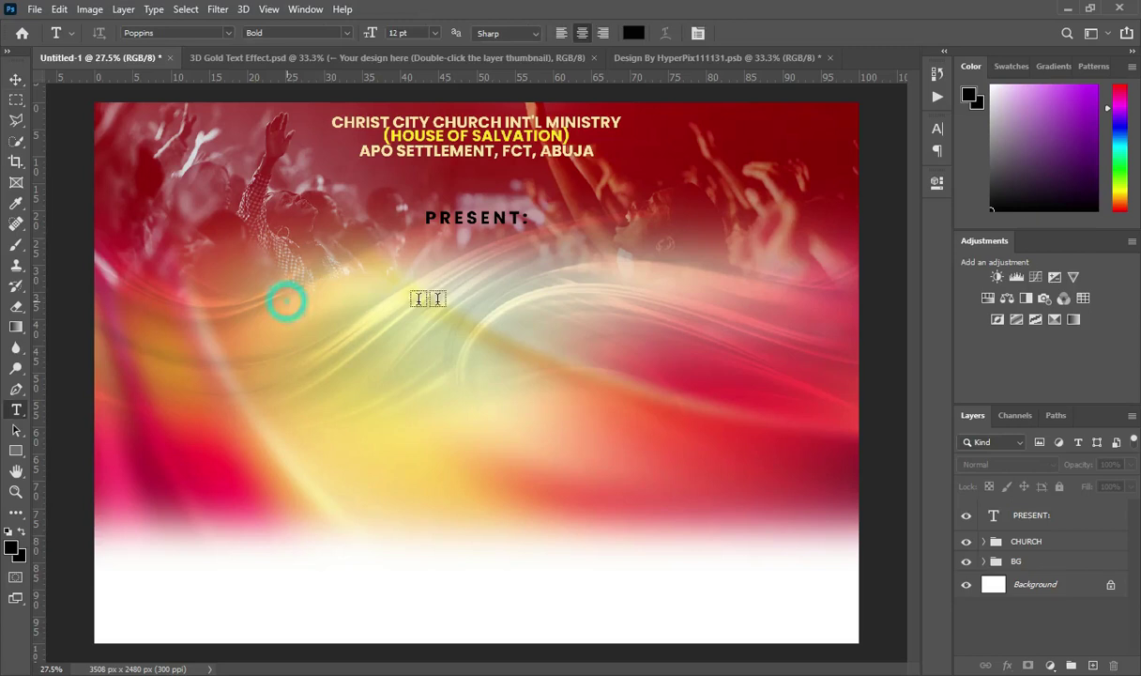
left_click(443, 298)
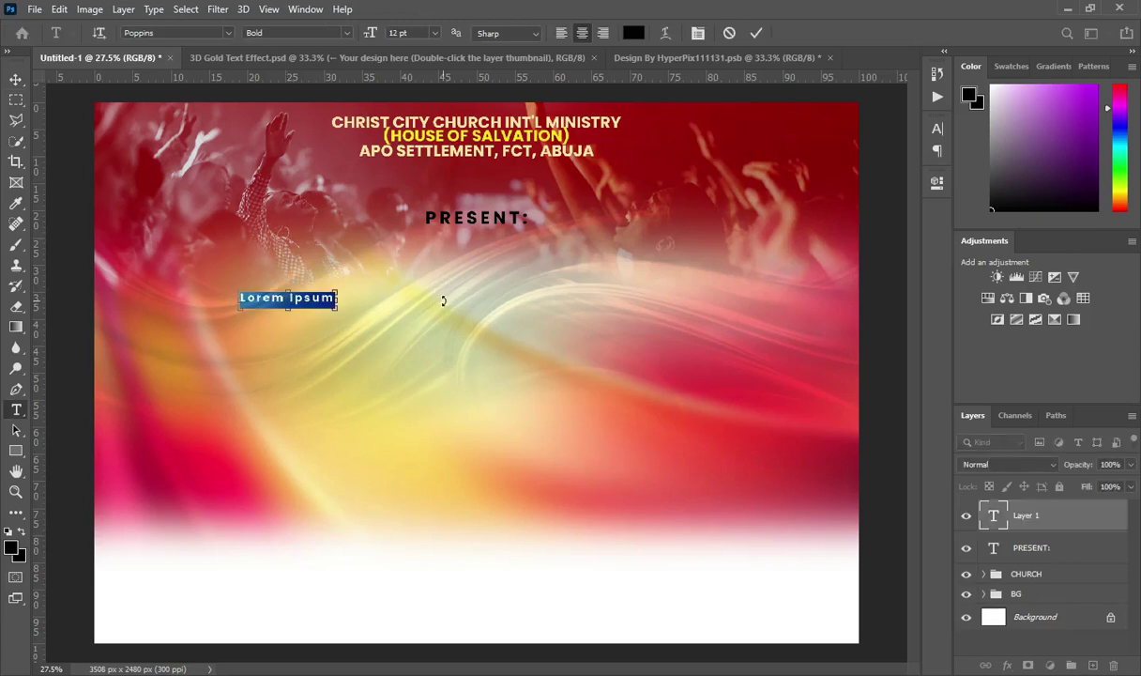
key("ctrl+v")
left_click(756, 32)
Tighten the "2022 FESTIVAL OF PRAISE" text with a tracking of -80
left_click(936, 129)
left_click(880, 186)
left_click(882, 185)
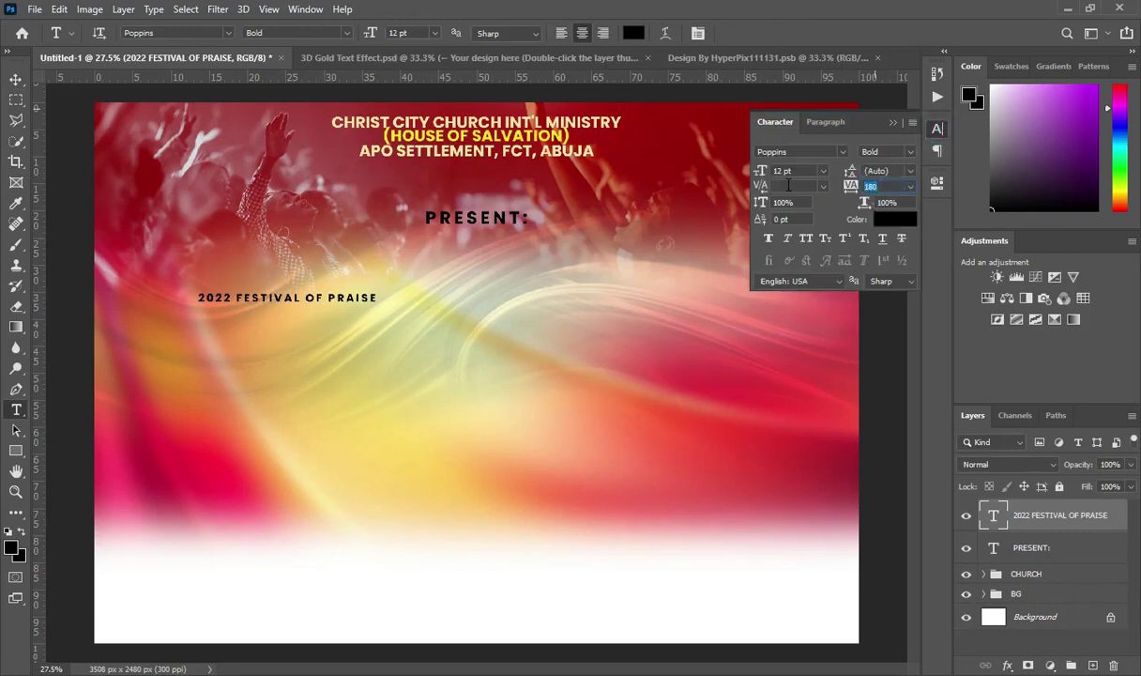
type("-80")
key("Return")
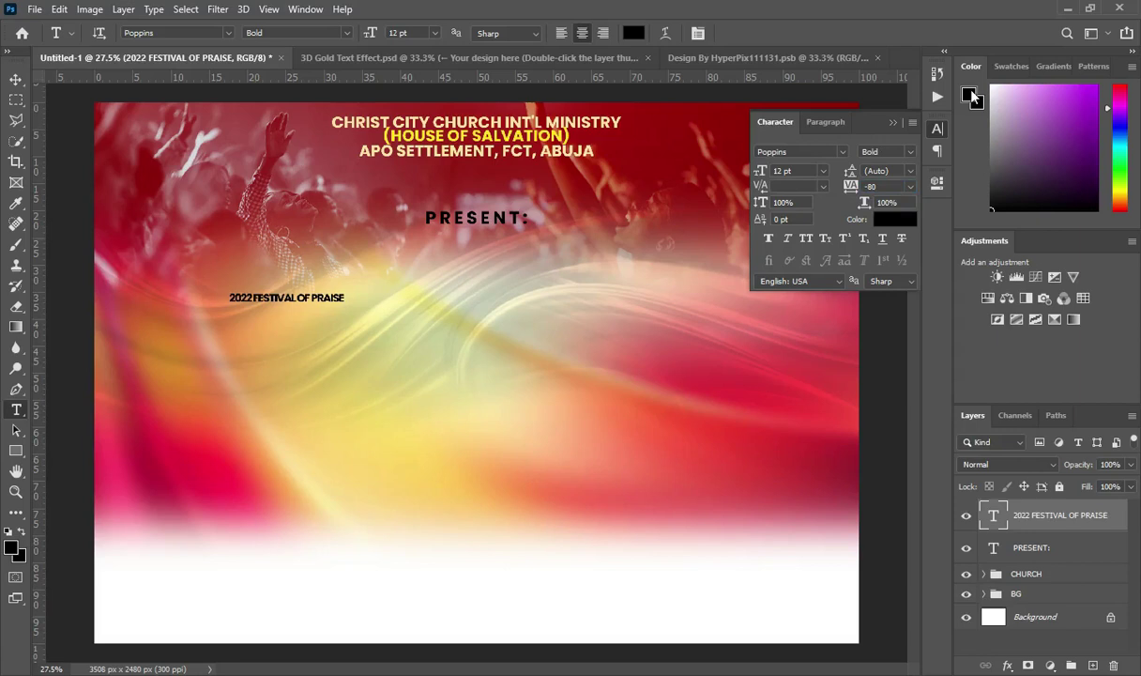
Set the tracking of the "2022 FESTIVAL OF PRAISE" text to -60
left_click(876, 186)
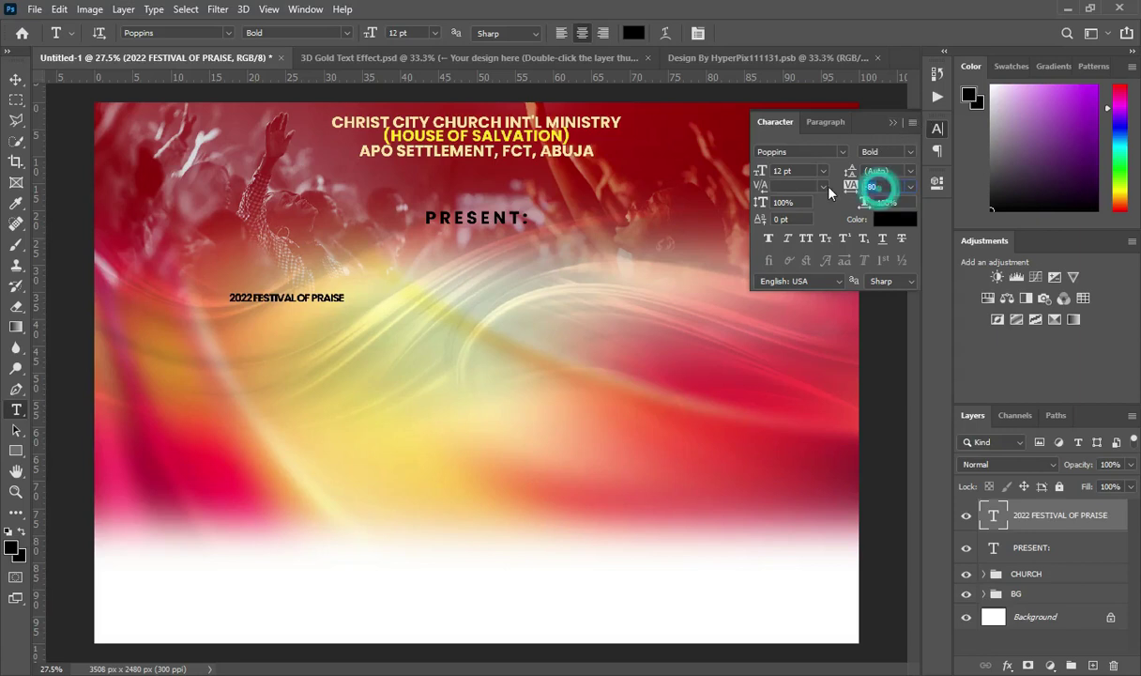
type("-60")
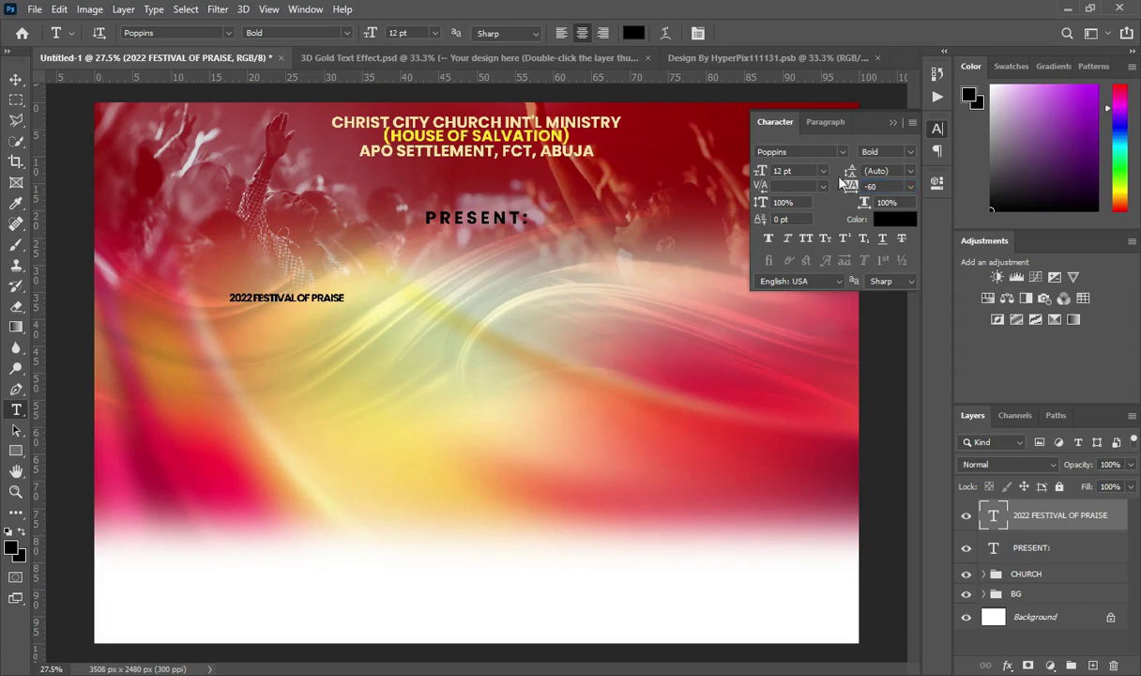
key("Return")
left_click(892, 124)
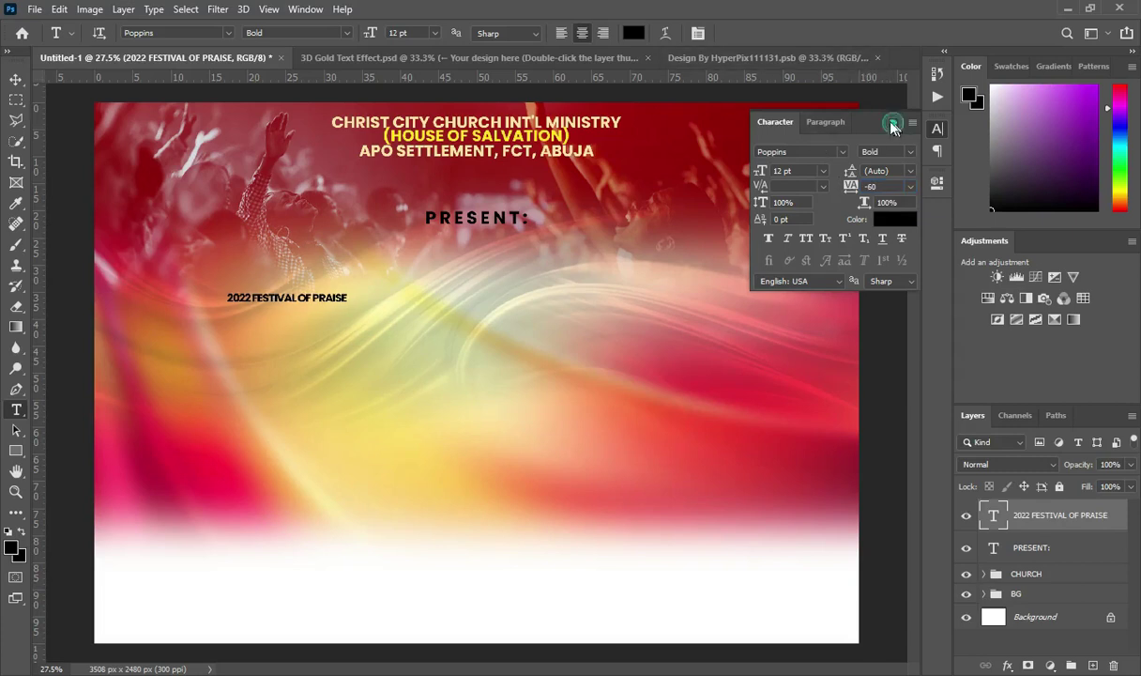
Recolour the "2022 FESTIVAL OF PRAISE" text to white (ffffff)
left_click(636, 33)
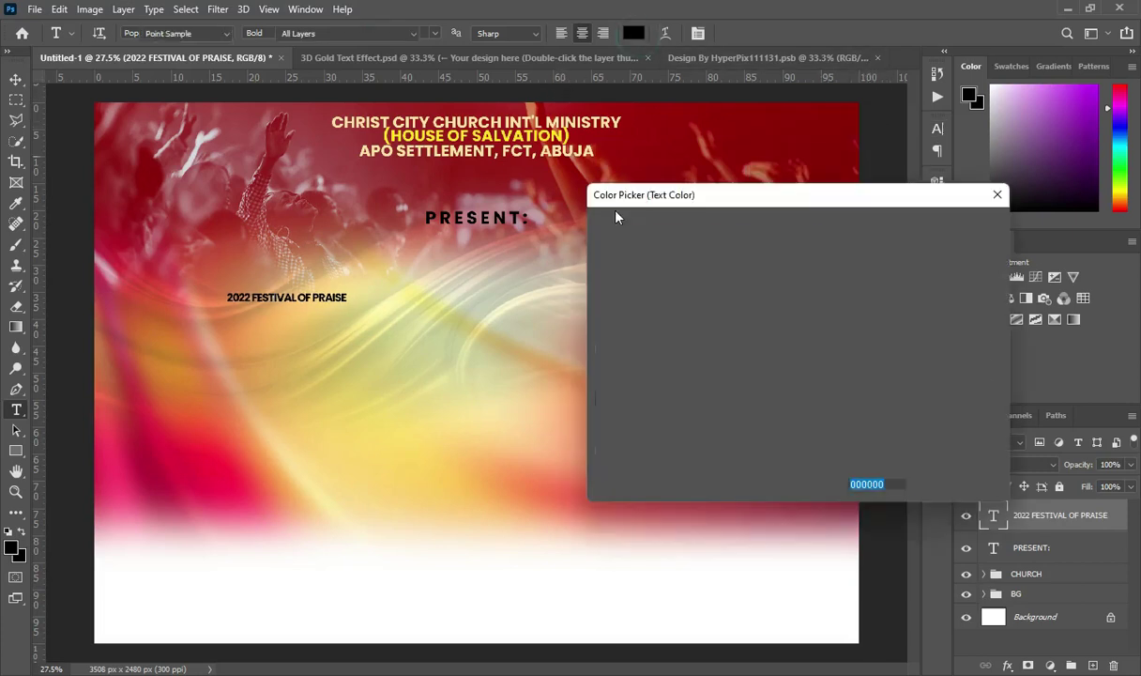
left_click_drag(609, 247, 596, 234)
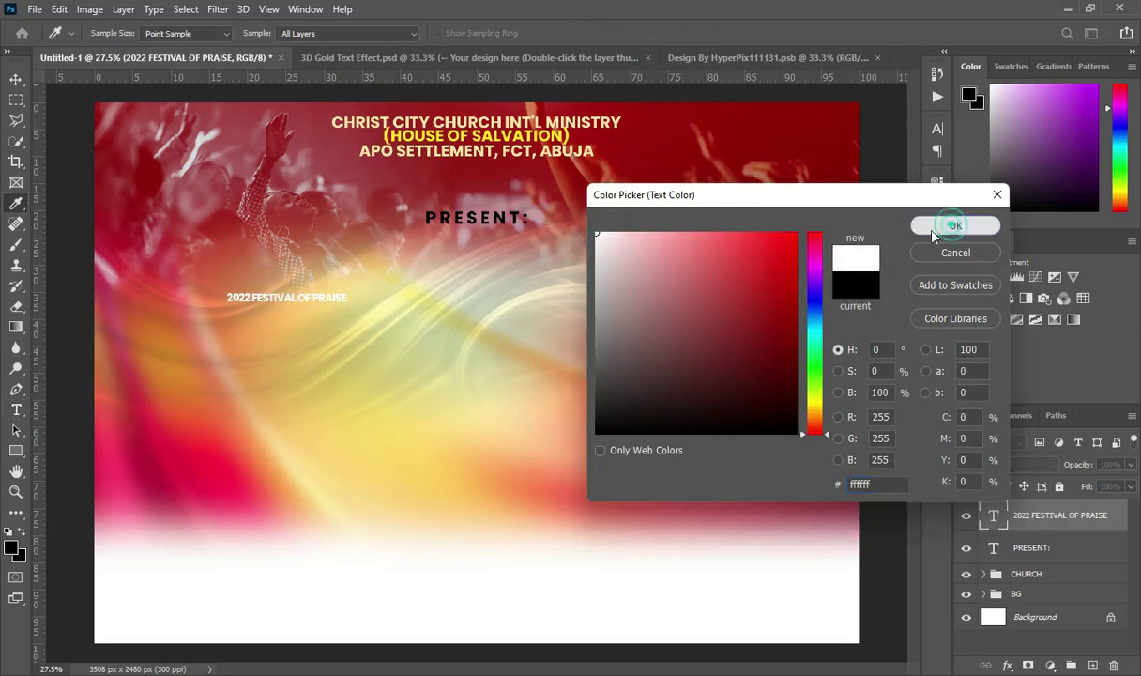
left_click(952, 226)
Scale the "2022 FESTIVAL OF PRAISE" text up to about 330% and place it roughly centred below "PRESENT:"
left_click(16, 79)
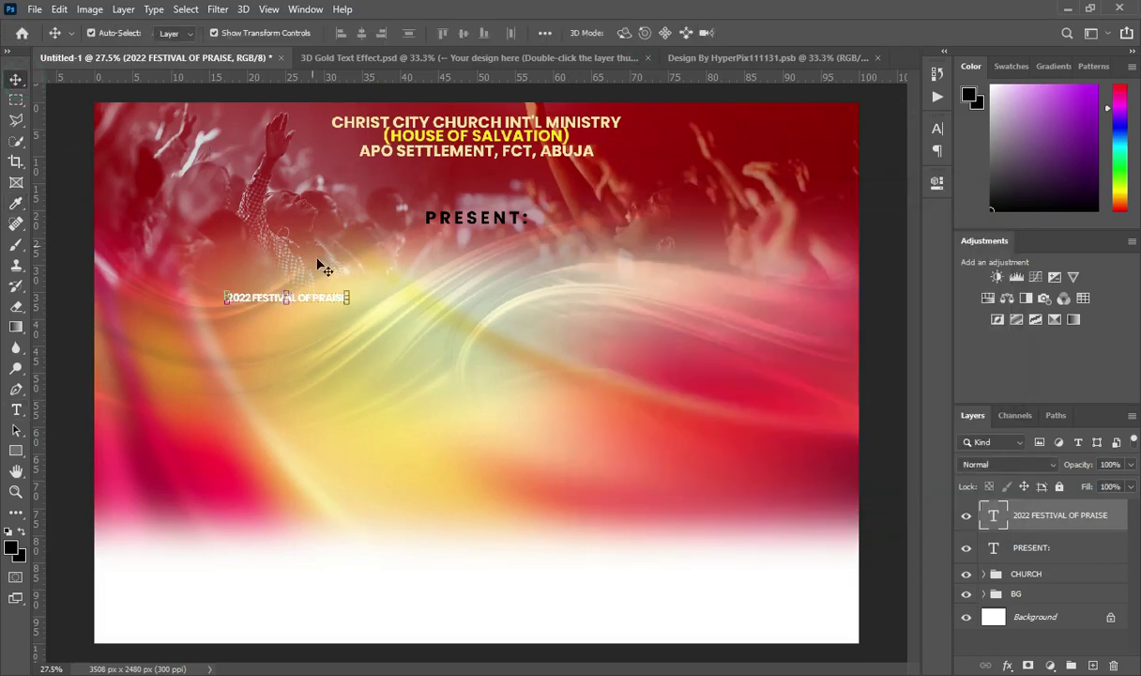
left_click(347, 297)
left_click_drag(346, 298, 618, 293)
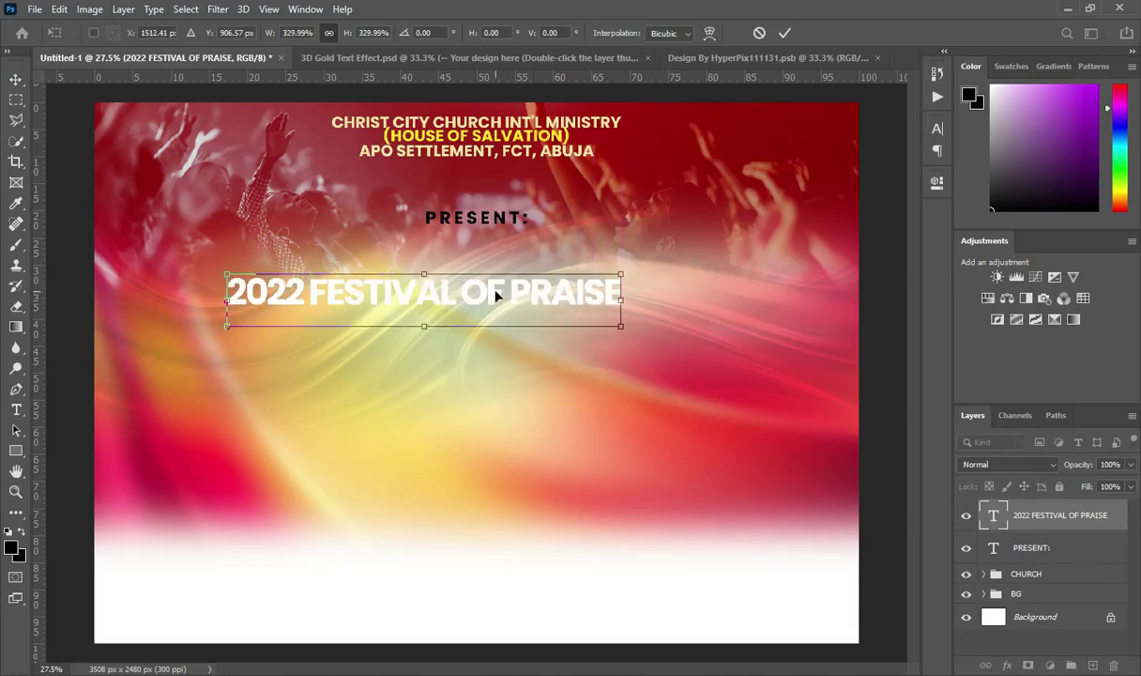
left_click_drag(496, 296, 555, 280)
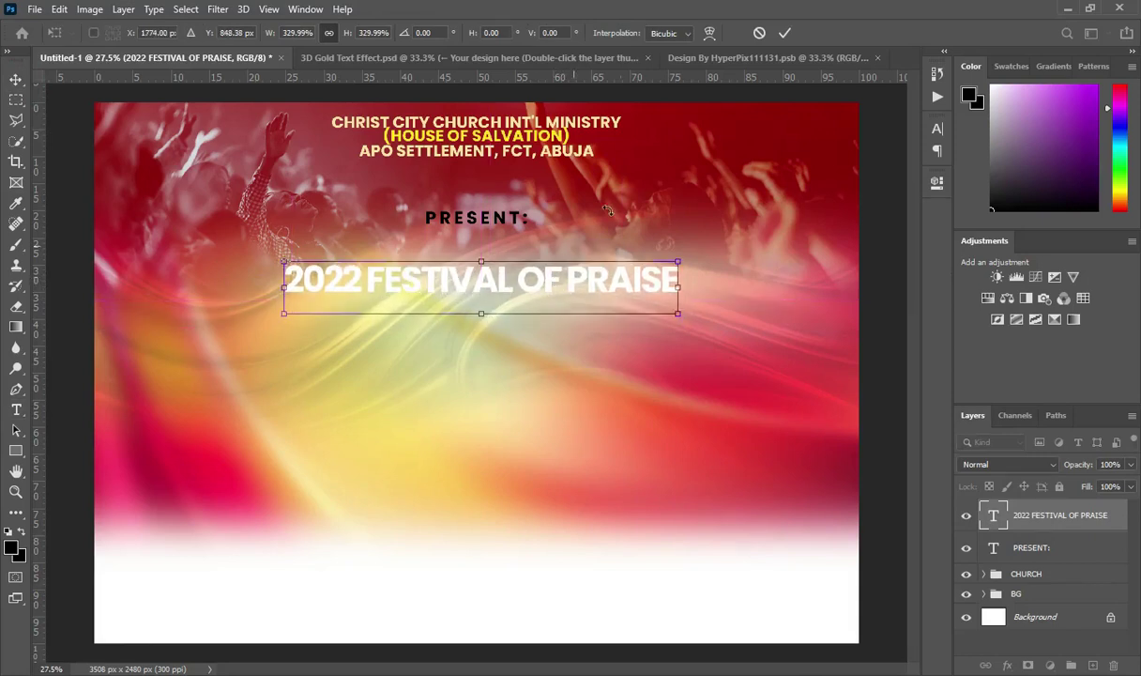
left_click(784, 34)
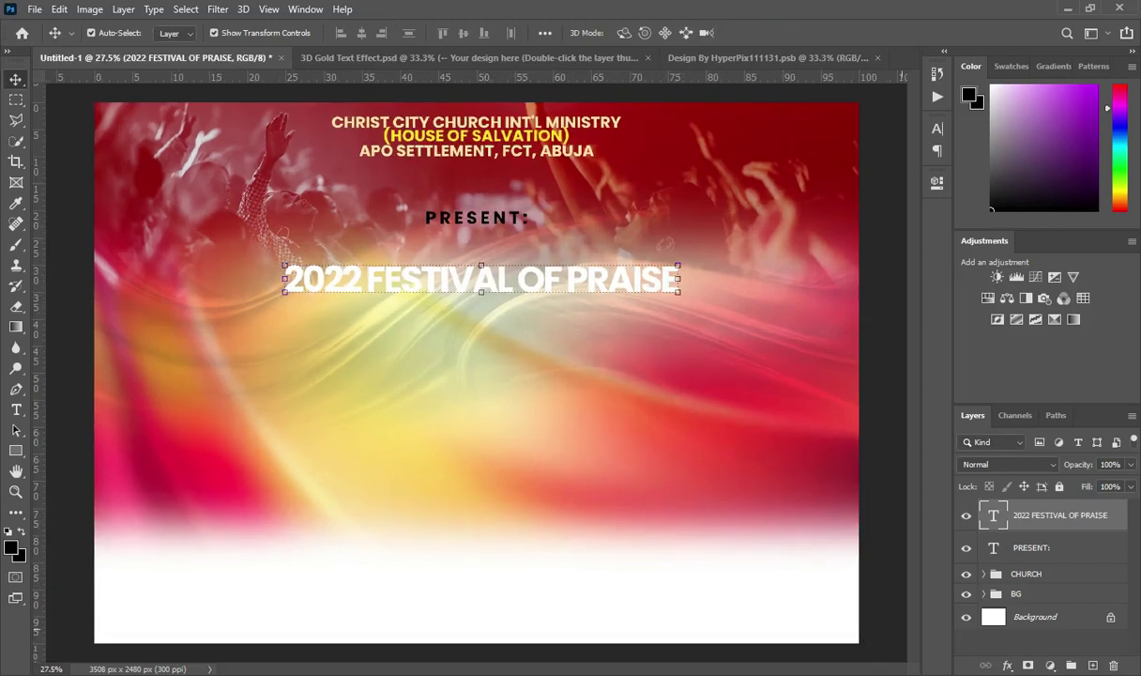
Add a drop shadow to the "2022 FESTIVAL OF PRAISE" text with Normal blend mode and 43% opacity
left_click(1009, 667)
left_click(1025, 658)
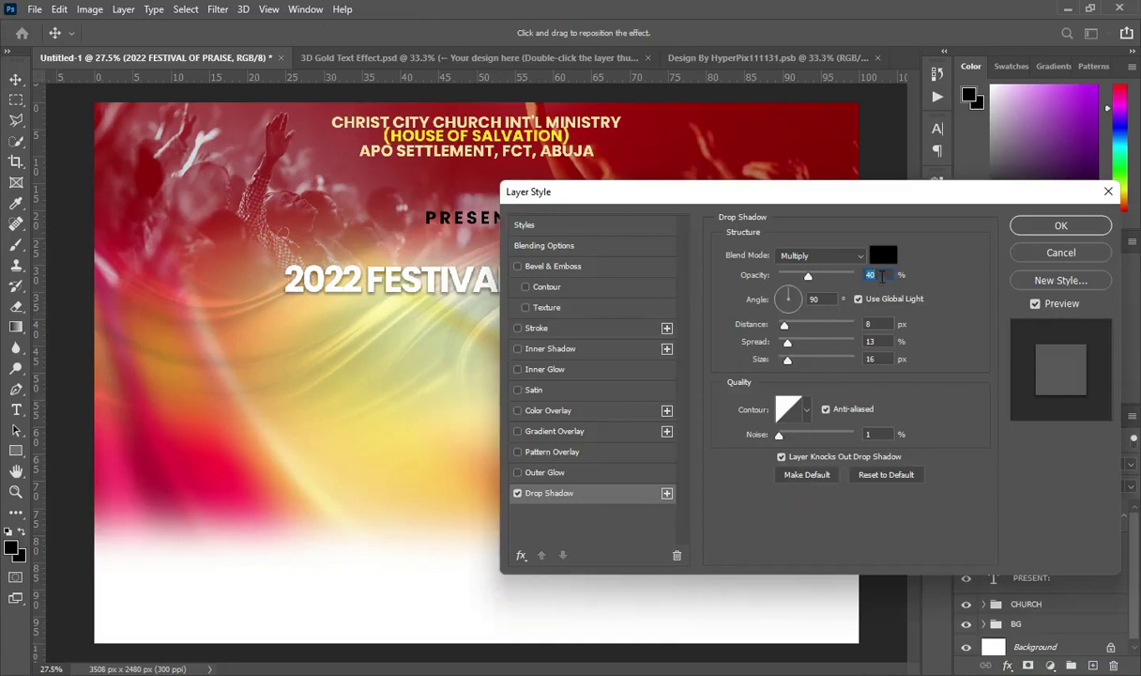
left_click(817, 255)
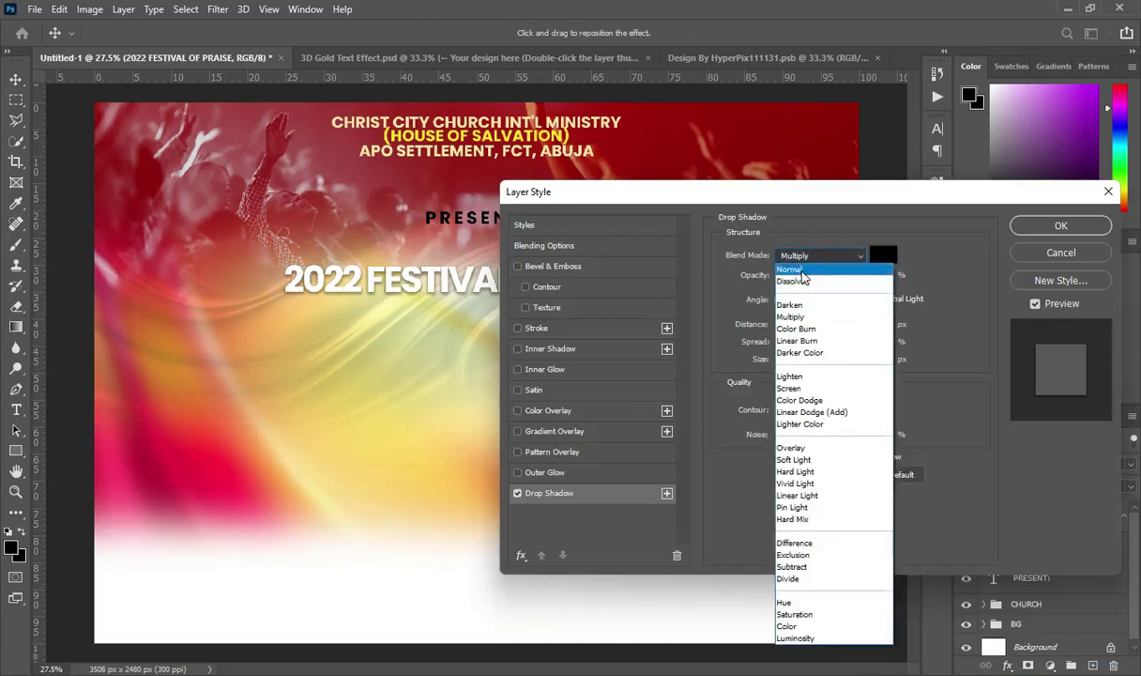
left_click(800, 272)
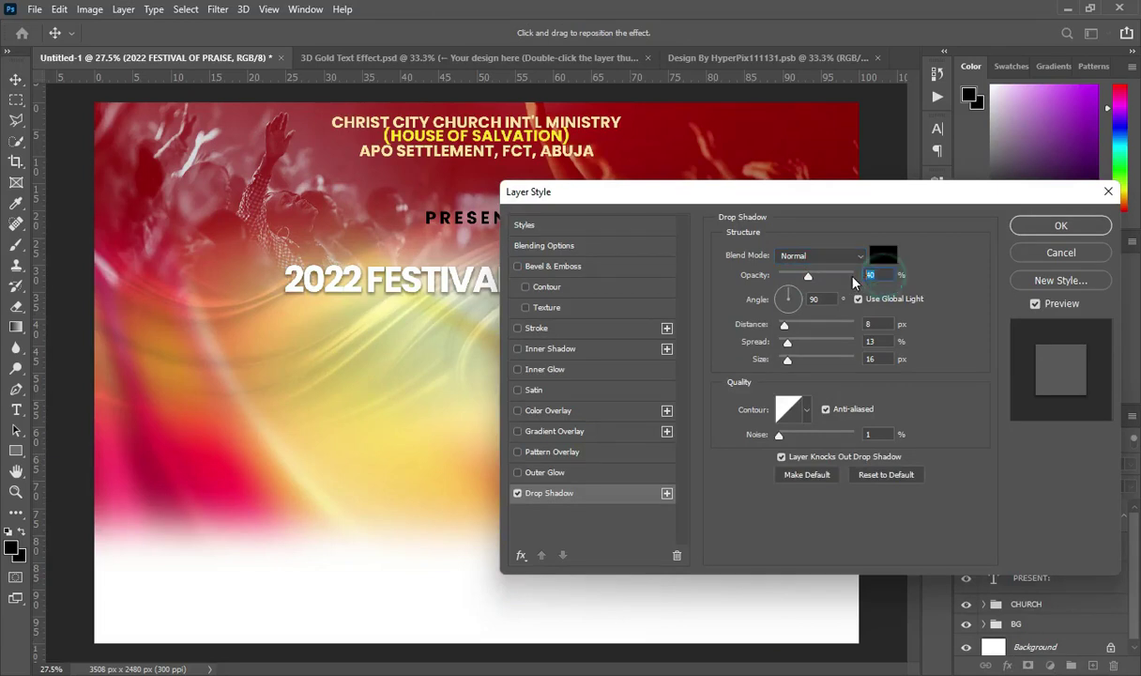
key("Up")
key("Up")
key("Up")
Set the title's drop shadow to 8 px distance, 14% spread and 24 px size, and apply the layer style
left_click(875, 324)
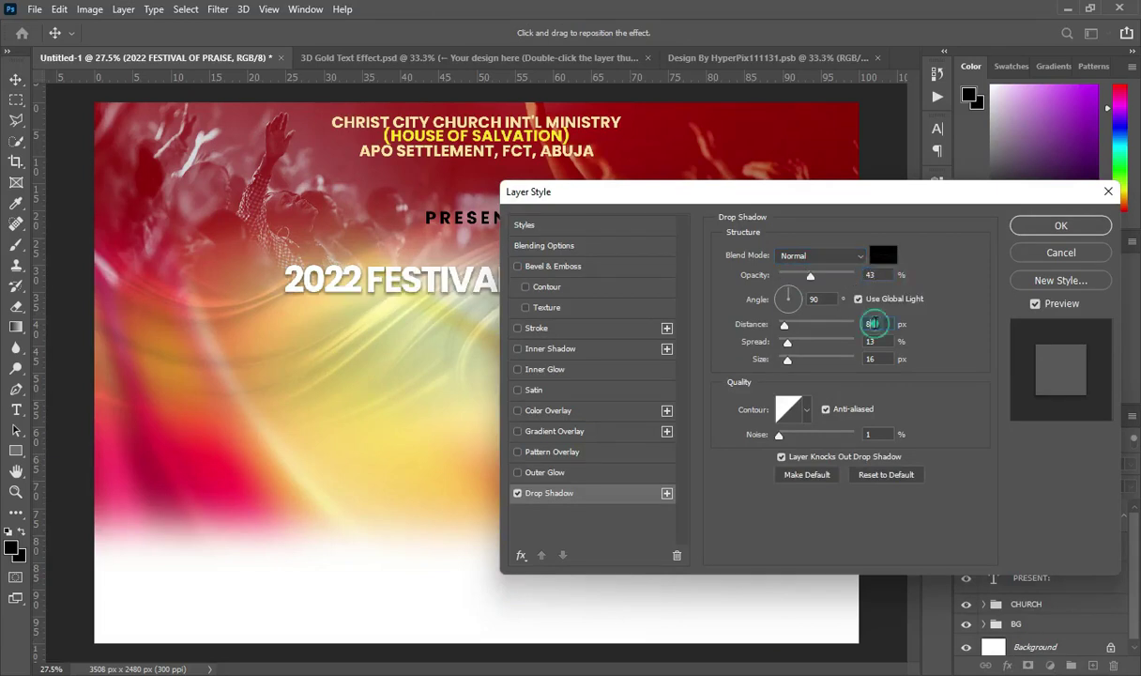
left_click(821, 299)
left_click(877, 324)
type("8")
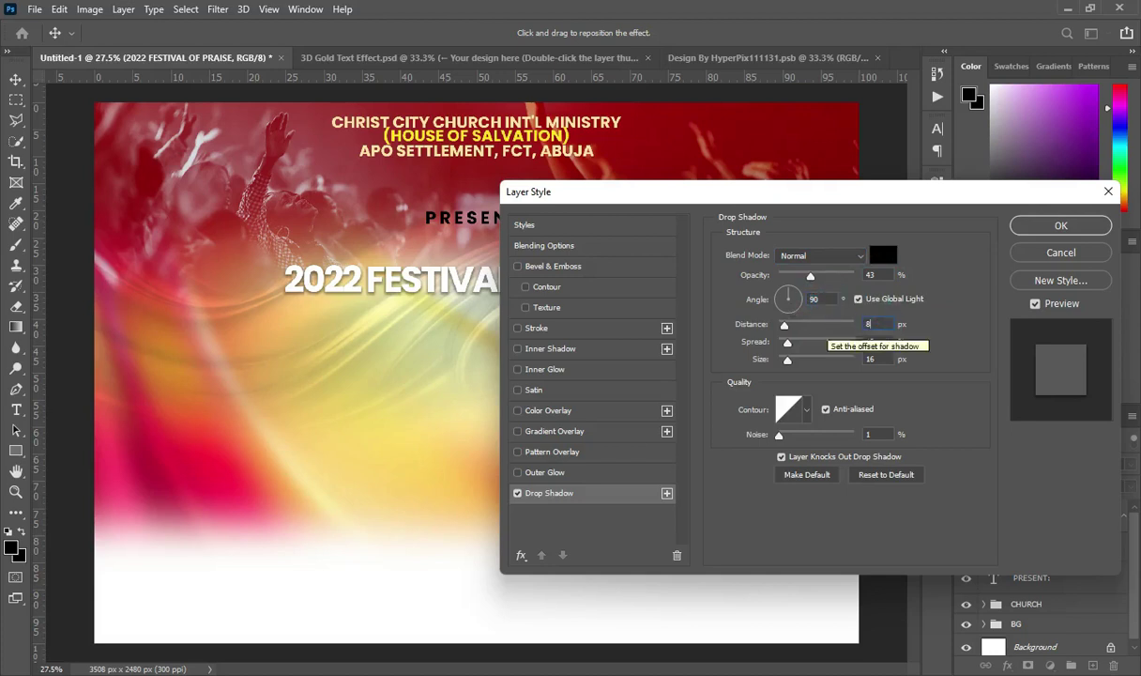
left_click(875, 340)
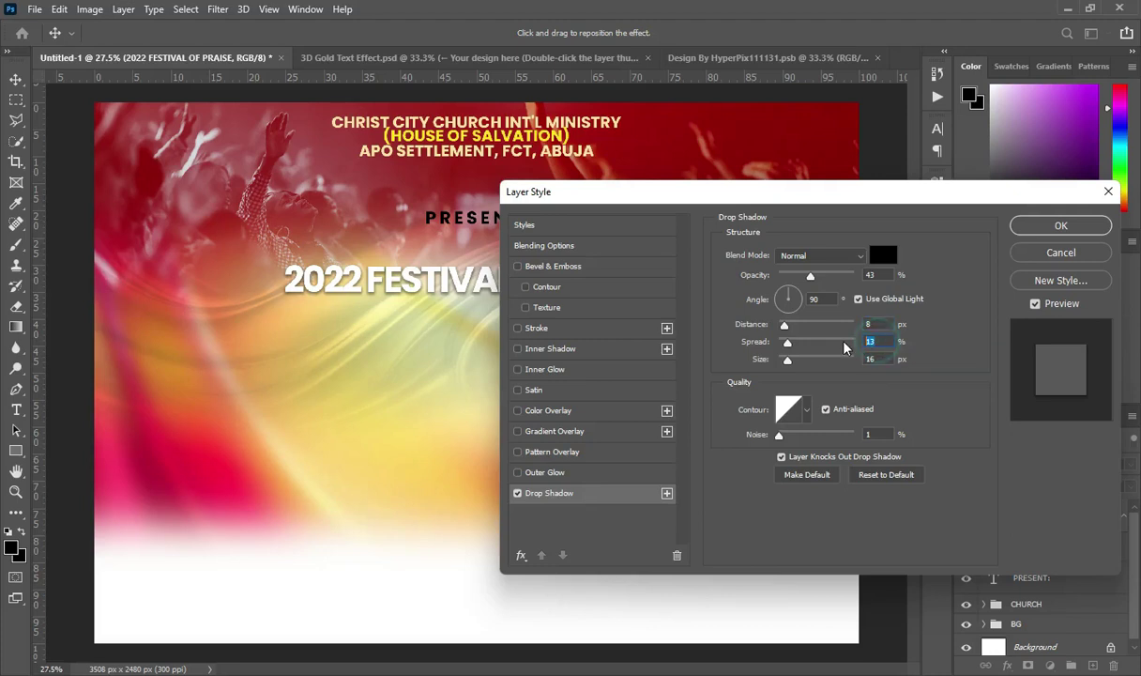
type("14")
left_click_drag(882, 357, 822, 358)
type("24")
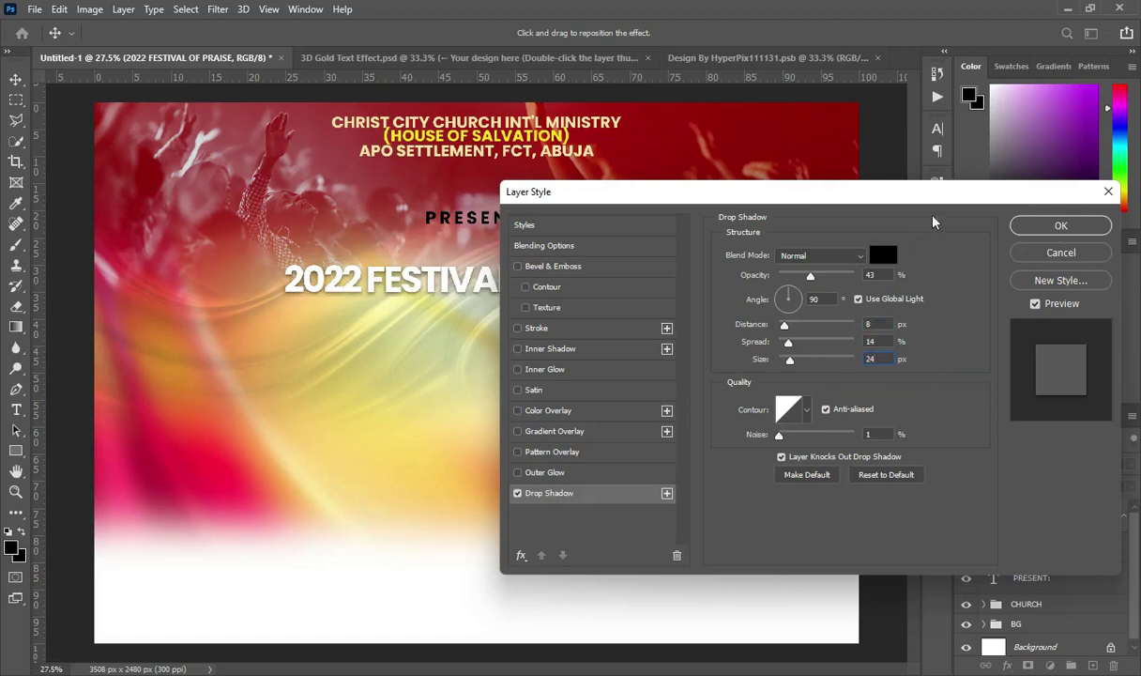
left_click(1061, 226)
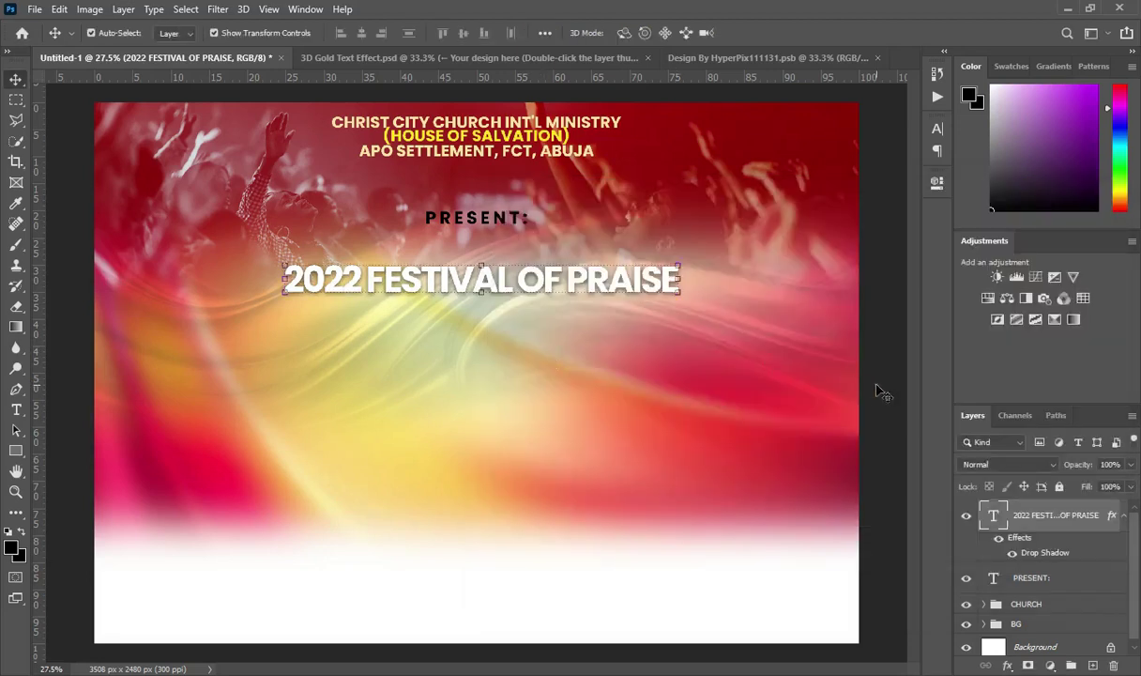
key("ctrl+minus")
key("ctrl+plus")
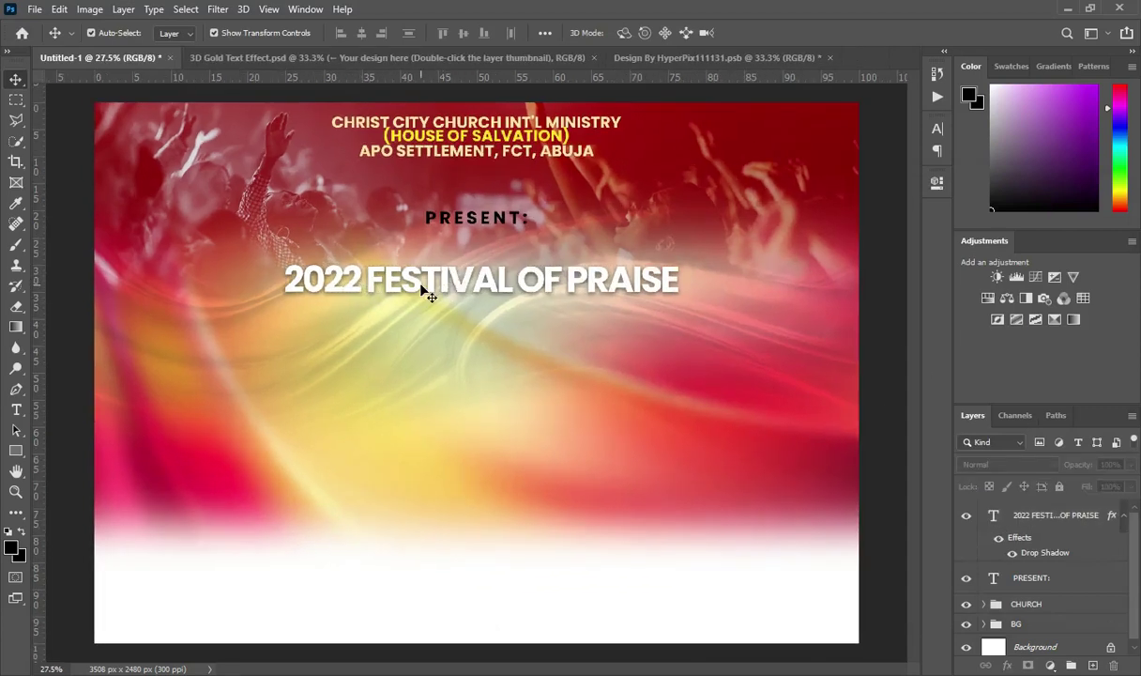
left_click(423, 288)
key("ctrl+minus")
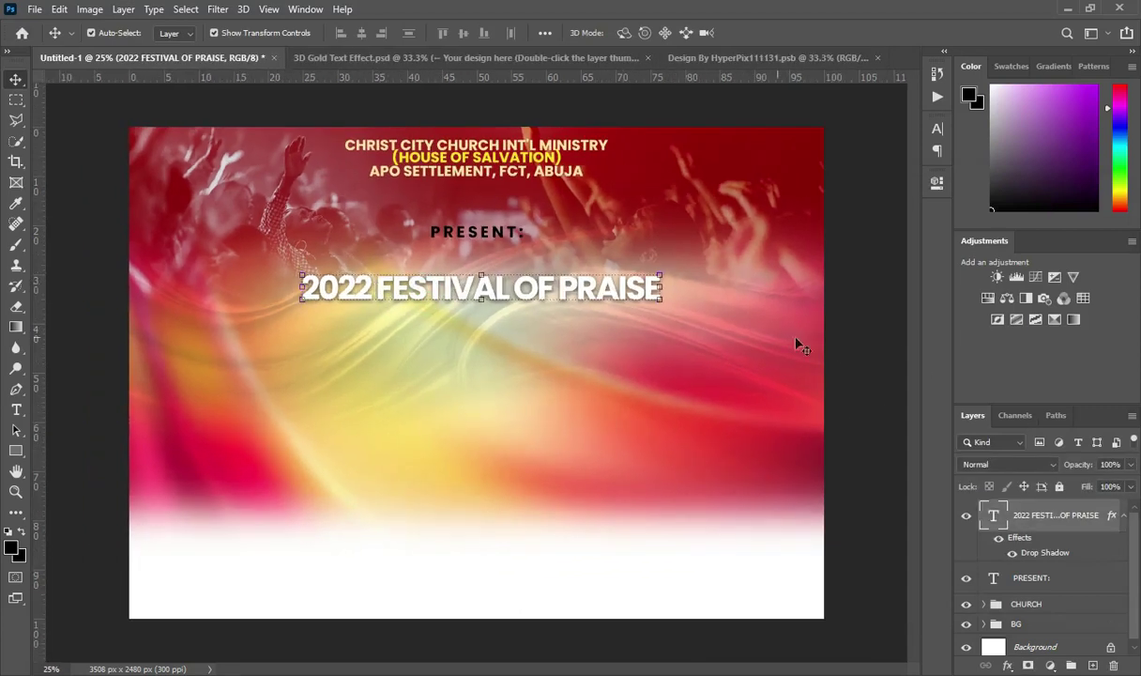
left_click(825, 338)
key("ctrl+plus")
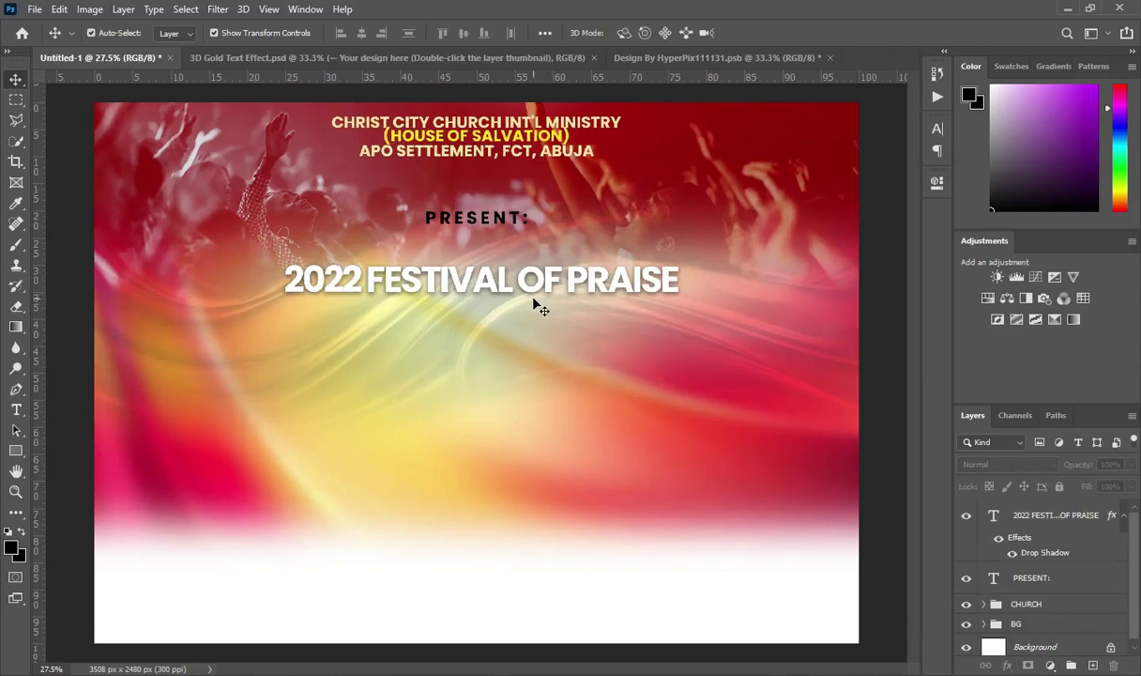
Draw a small rectangle about 339 by 74 px below the "2022 FESTIVAL OF PRAISE" title
key("u")
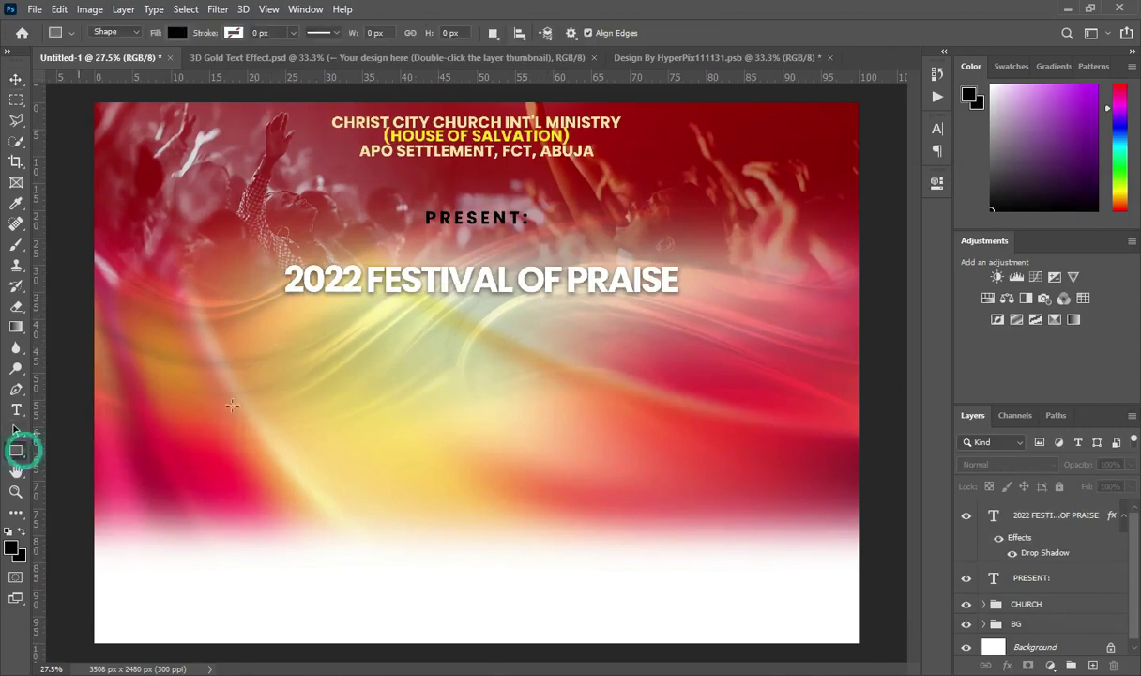
left_click_drag(360, 314, 434, 329)
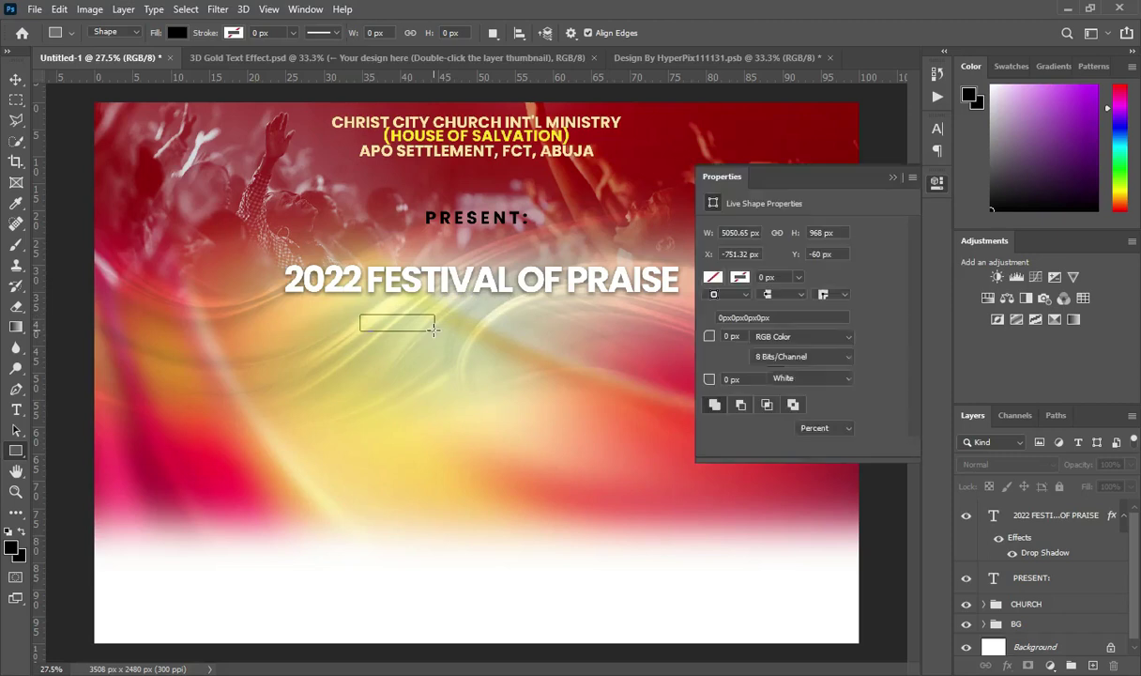
left_click(16, 79)
Copy the colour code c80000 from the Text file in Notepad and apply it as the rectangle's fill
key("alt+Tab")
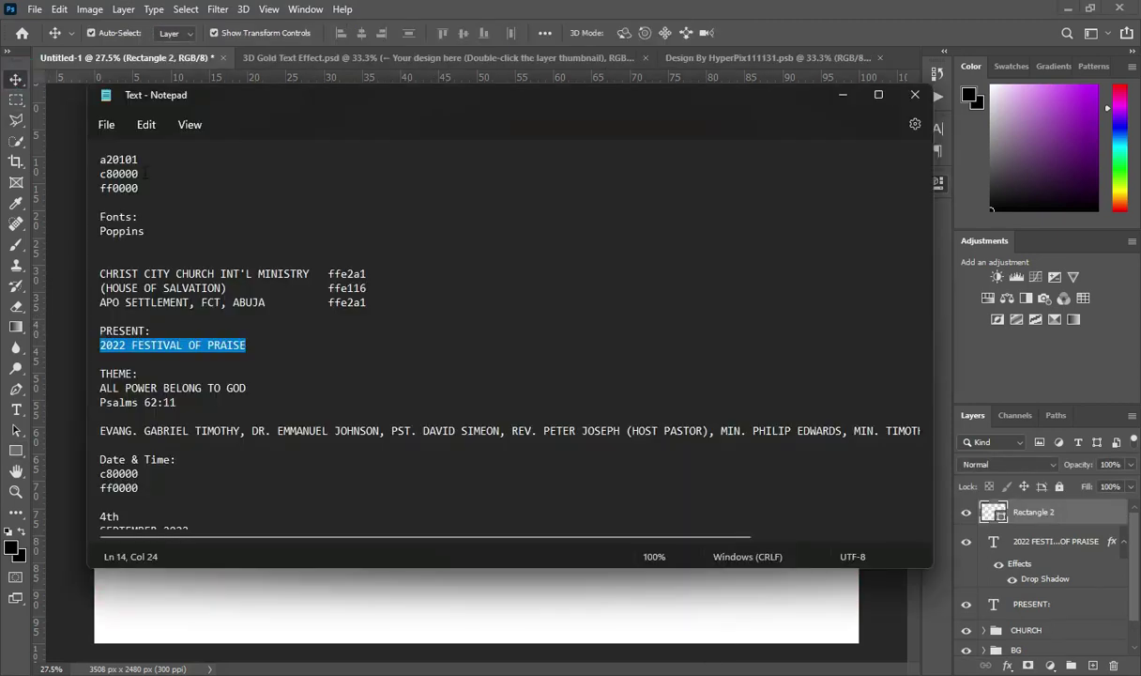
double_click(140, 174)
key("ctrl+c")
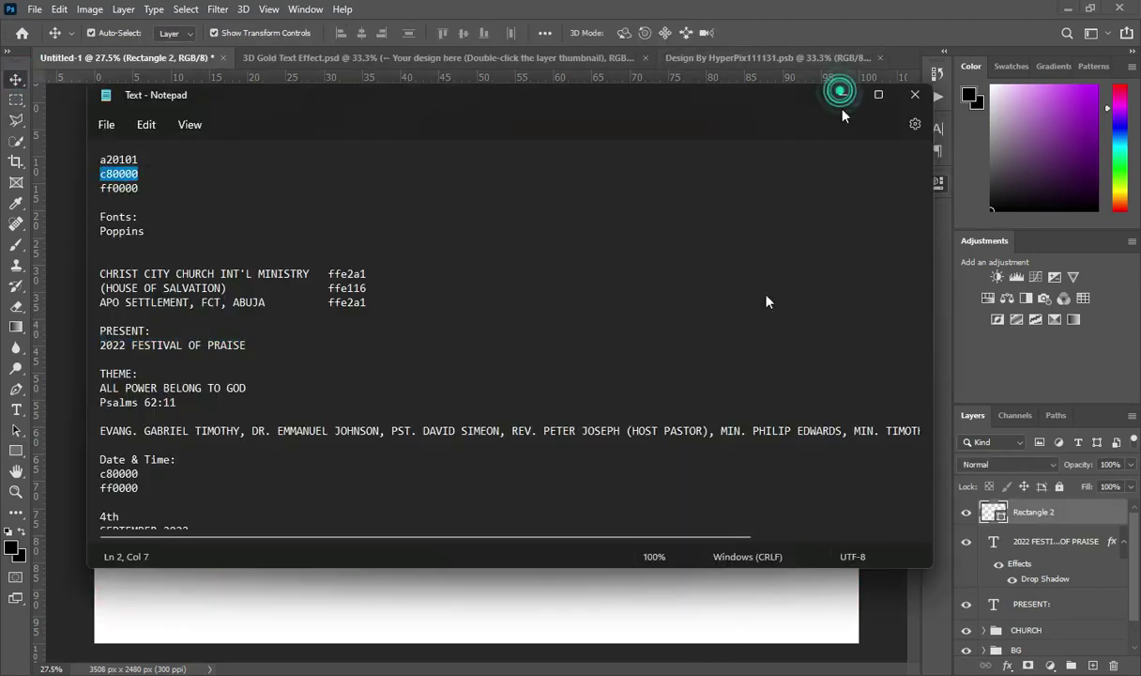
left_click(840, 94)
left_click(713, 277)
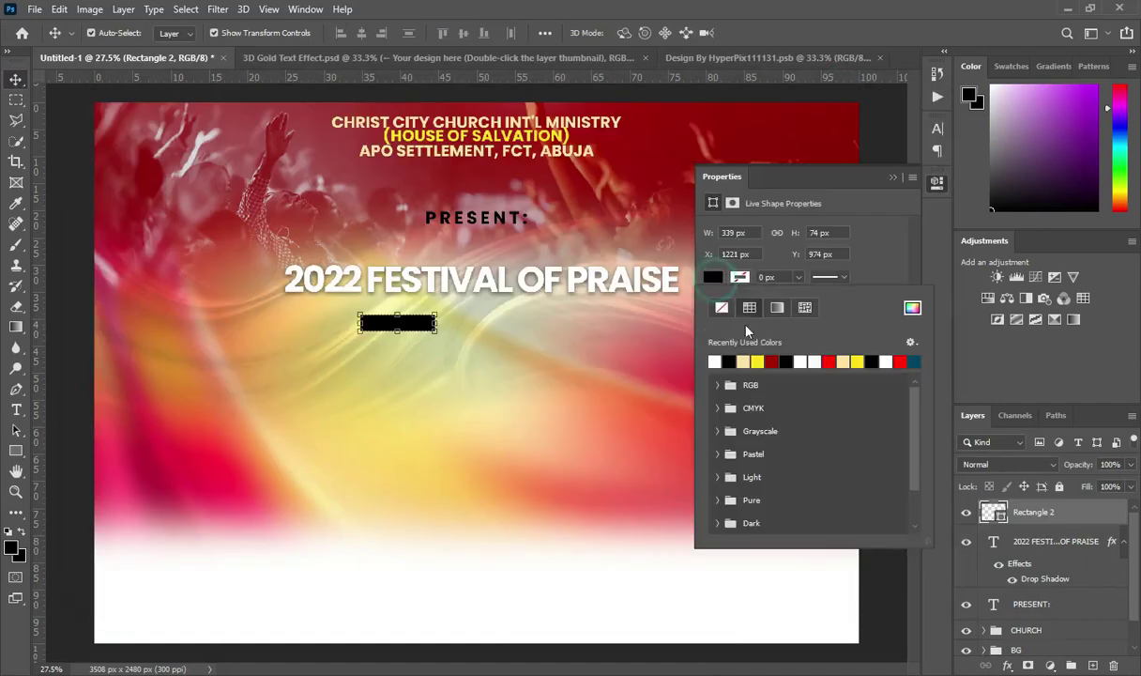
left_click(913, 308)
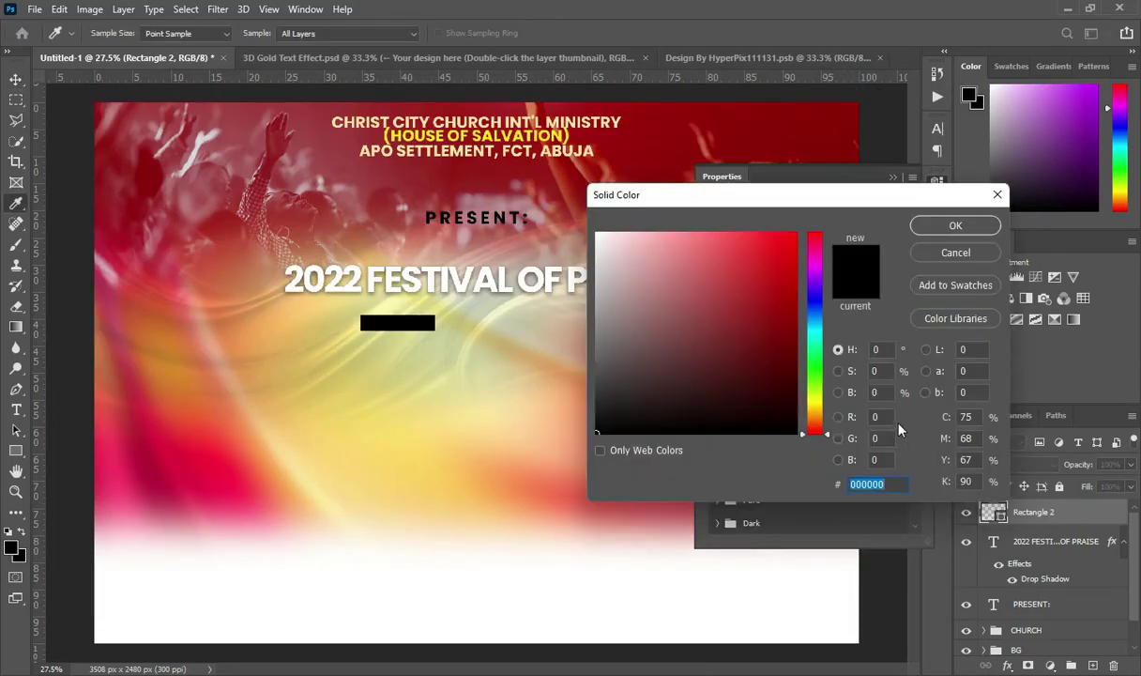
key("ctrl+v")
left_click(955, 225)
left_click(892, 177)
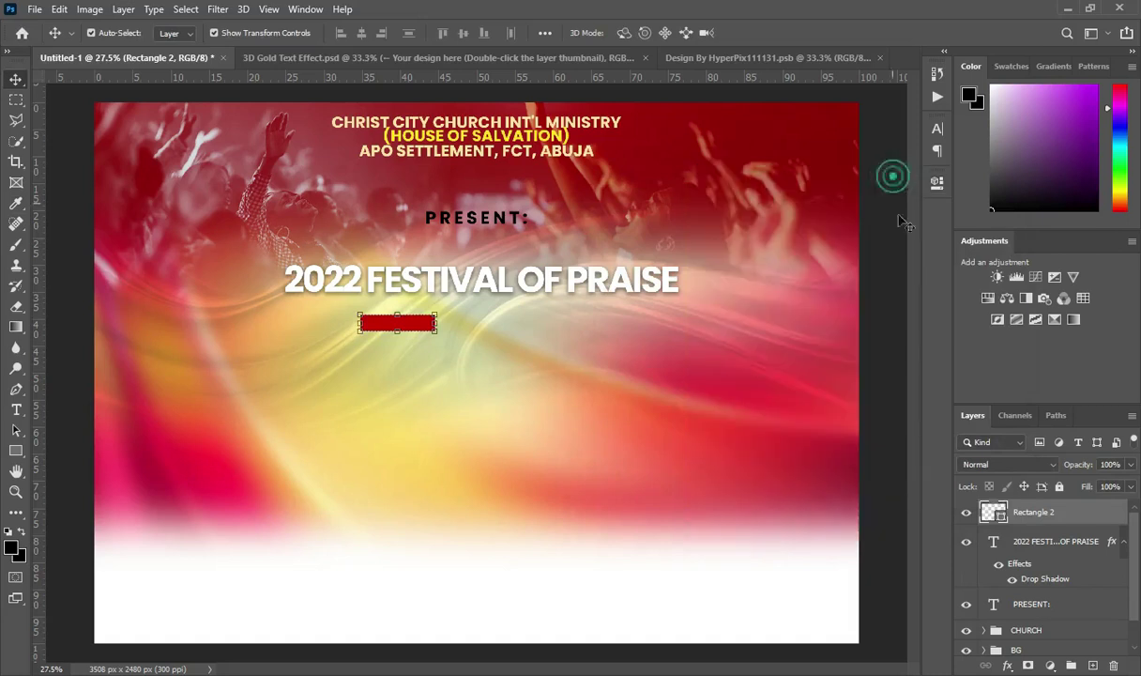
Centre the red rectangle horizontally on the flyer
scroll(401, 300, "up", 3)
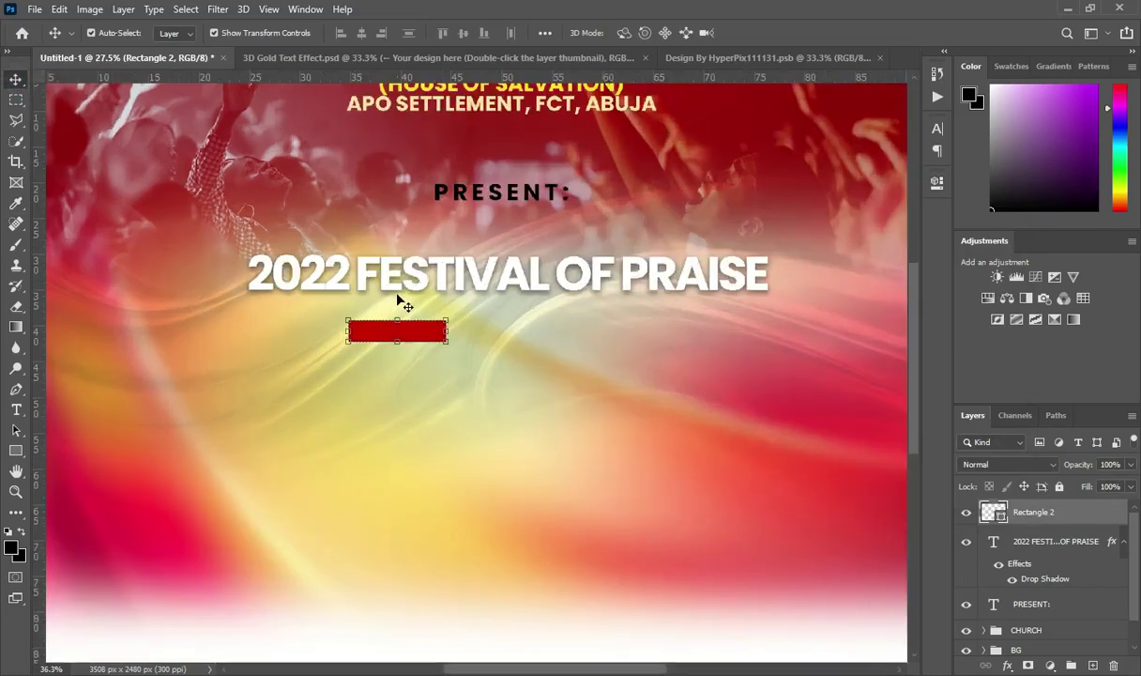
left_click(361, 32)
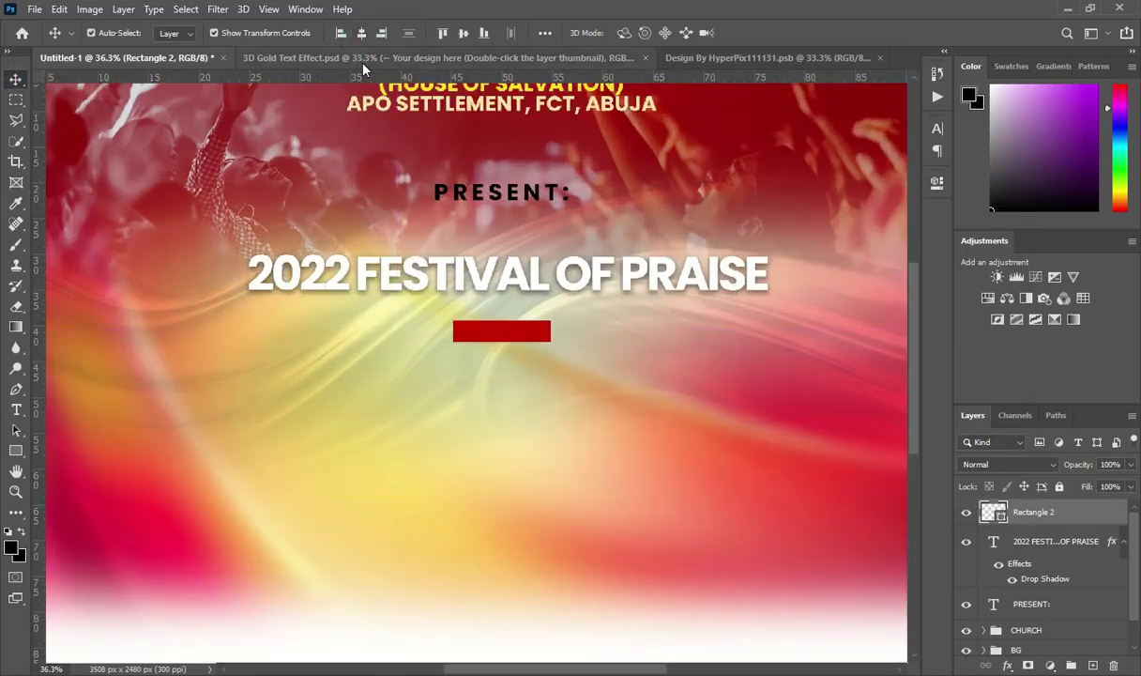
scroll(302, 310, "down", 1)
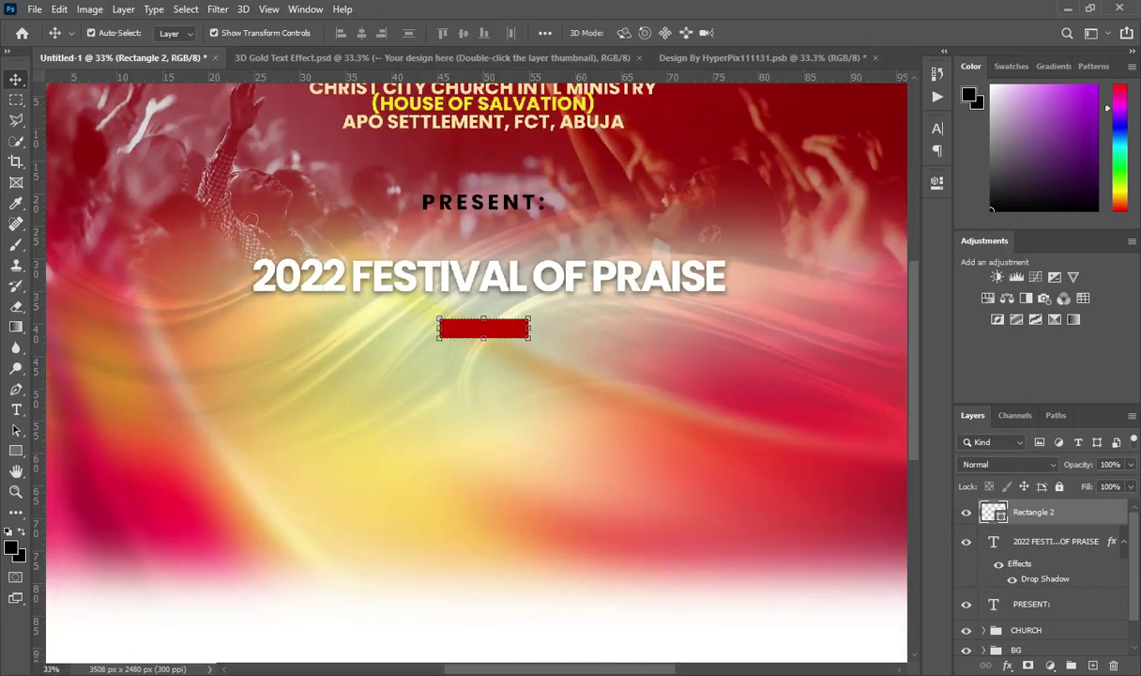
Copy "THEME:" from the Text file in Notepad and add it as a new text line in the flyer's lower area
key("alt+Tab")
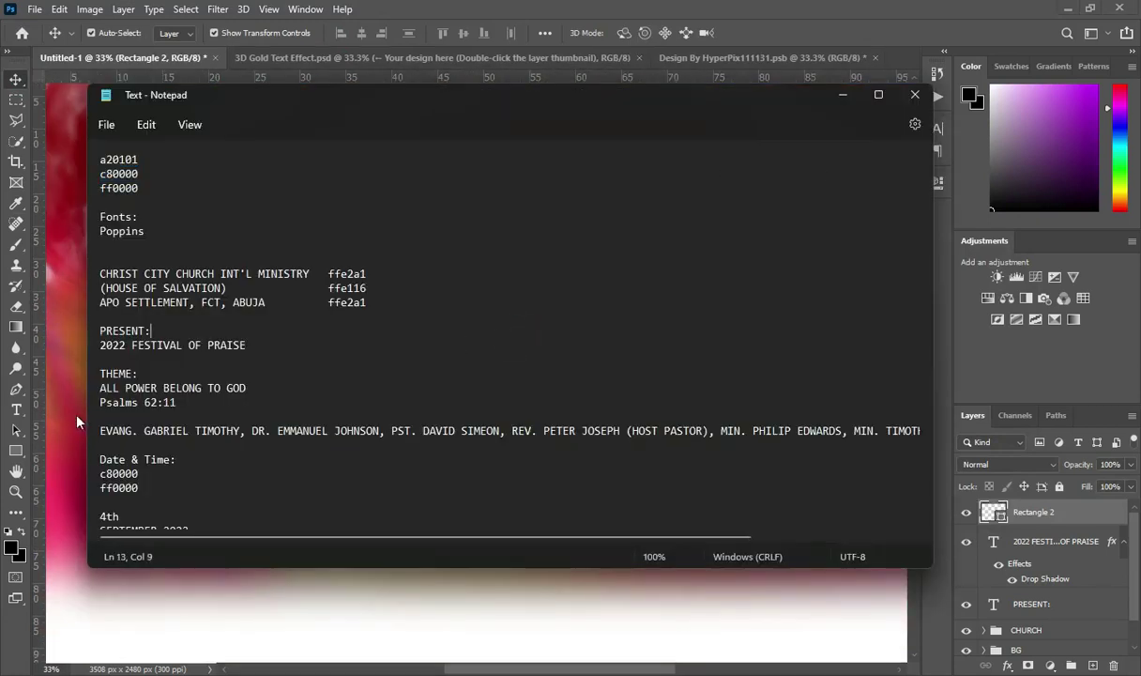
left_click_drag(100, 373, 169, 371)
key("ctrl+c")
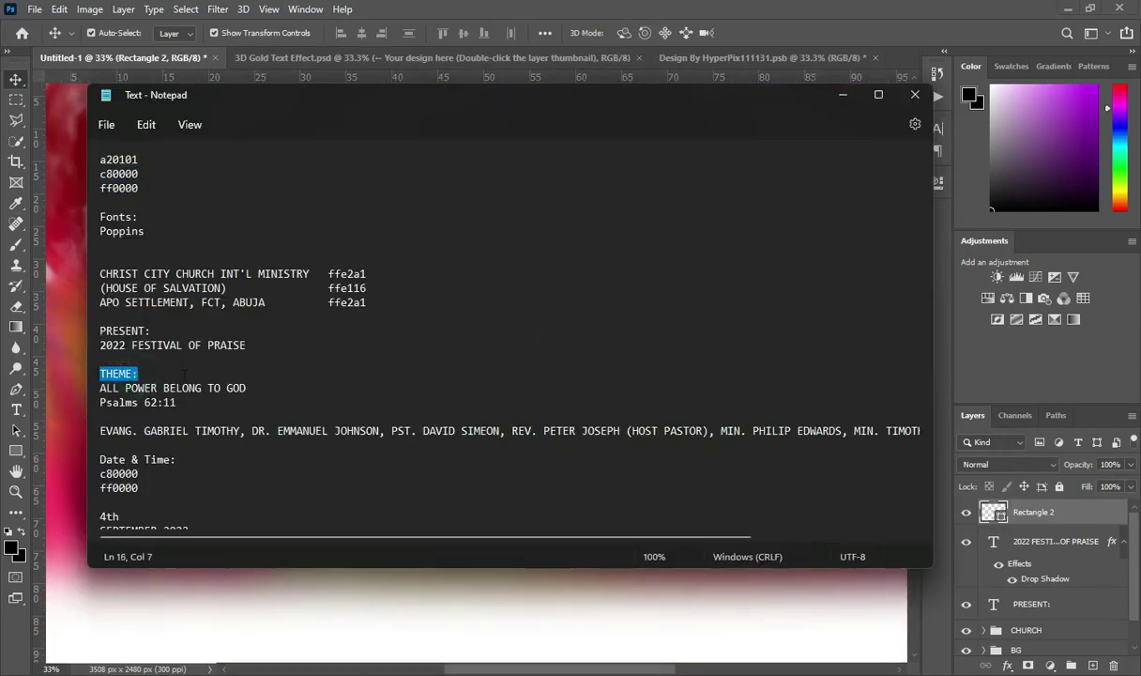
left_click(843, 100)
key("t")
left_click(343, 481)
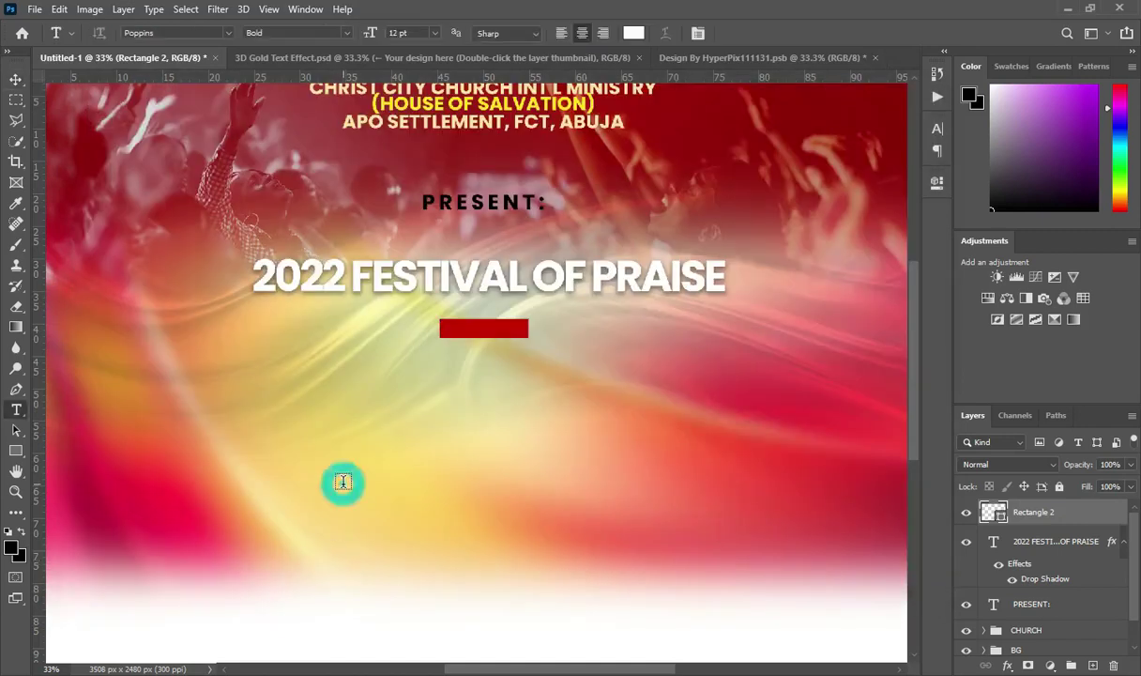
key("ctrl+v")
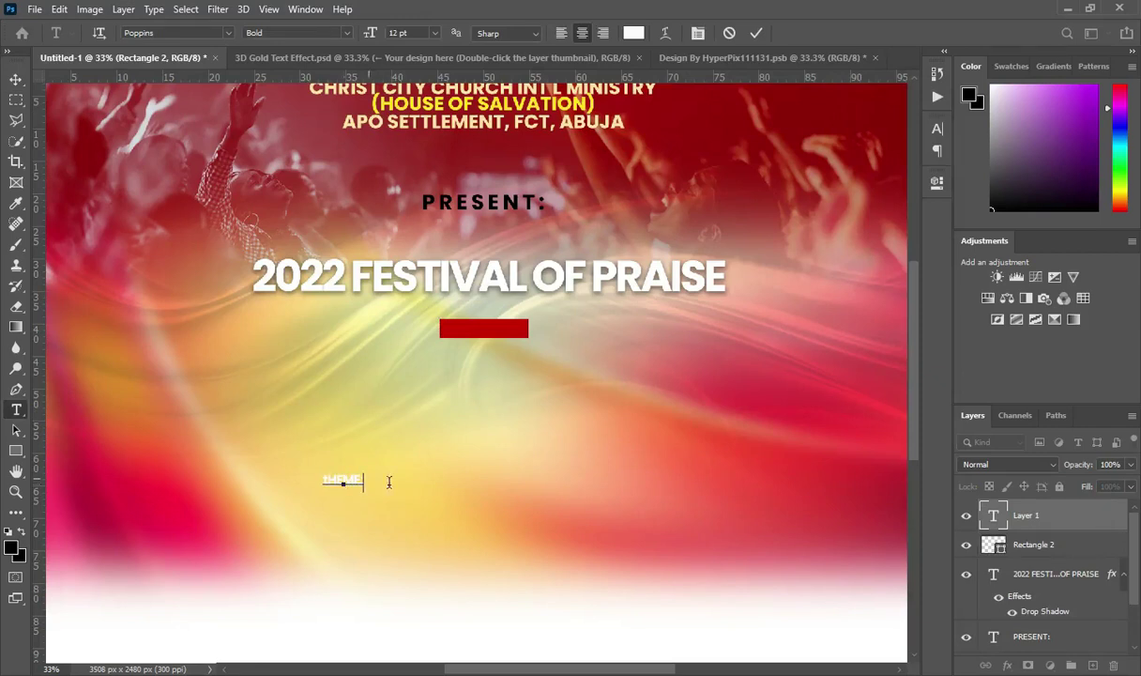
Replace the new text line's wording with "Theme:" in mixed case
left_click_drag(372, 483, 312, 485)
key("ctrl+a")
type("Theme:")
left_click(756, 33)
Move the "Theme:" text onto the middle of the red rectangle below the title
left_click(15, 79)
left_click_drag(301, 479, 498, 331)
scroll(499, 331, "up", 2)
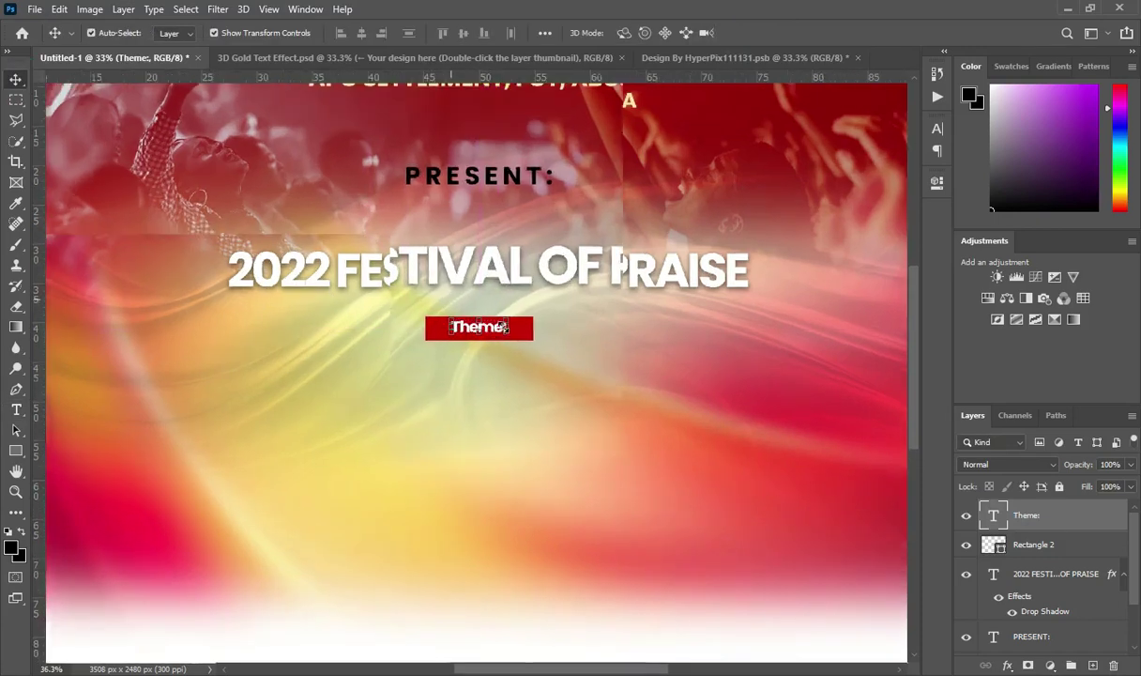
left_click(1023, 539, "shift")
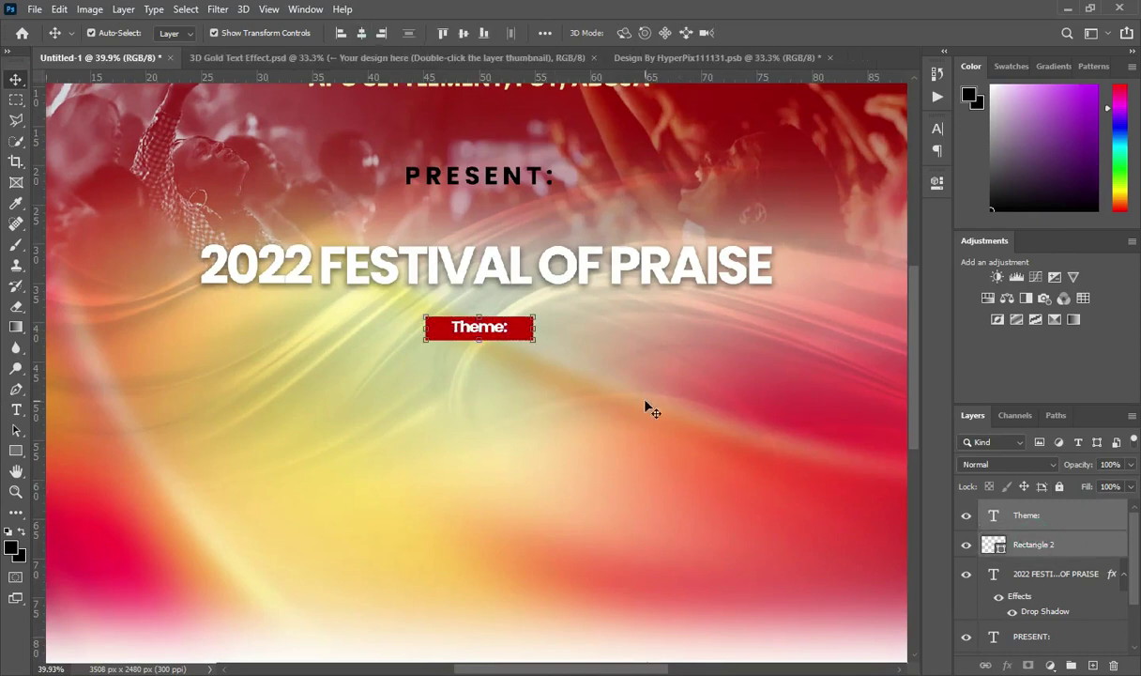
left_click(635, 396)
Set the tracking of the "Theme:" text to 0
left_click(482, 328)
left_click(936, 128)
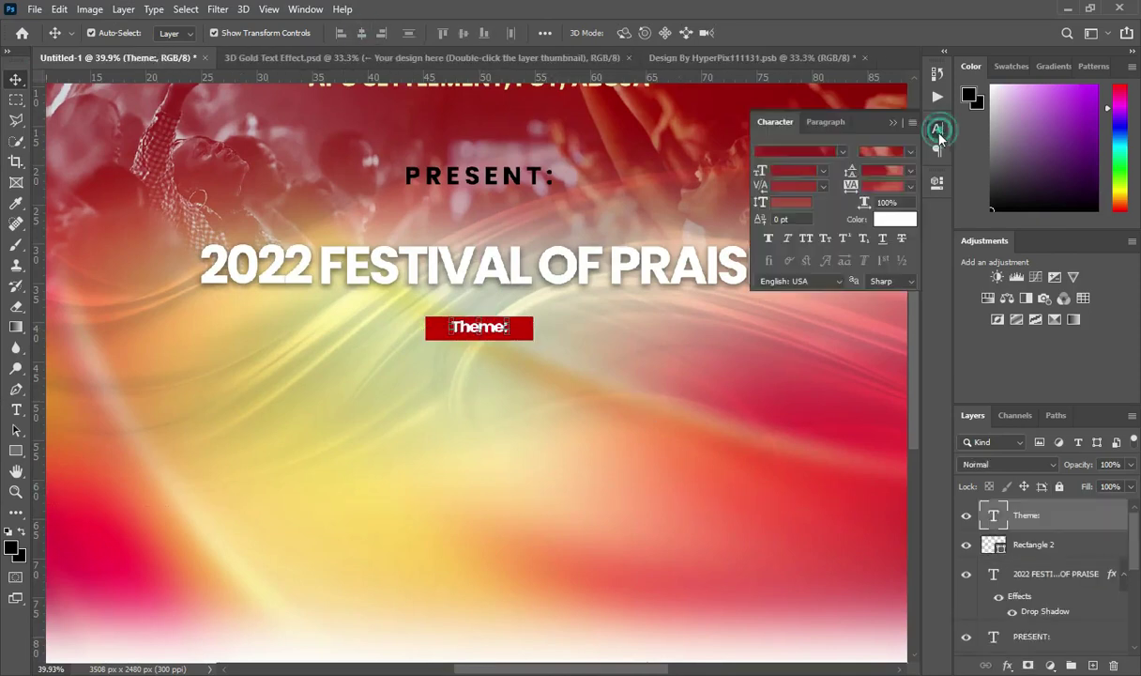
left_click(878, 185)
type("0")
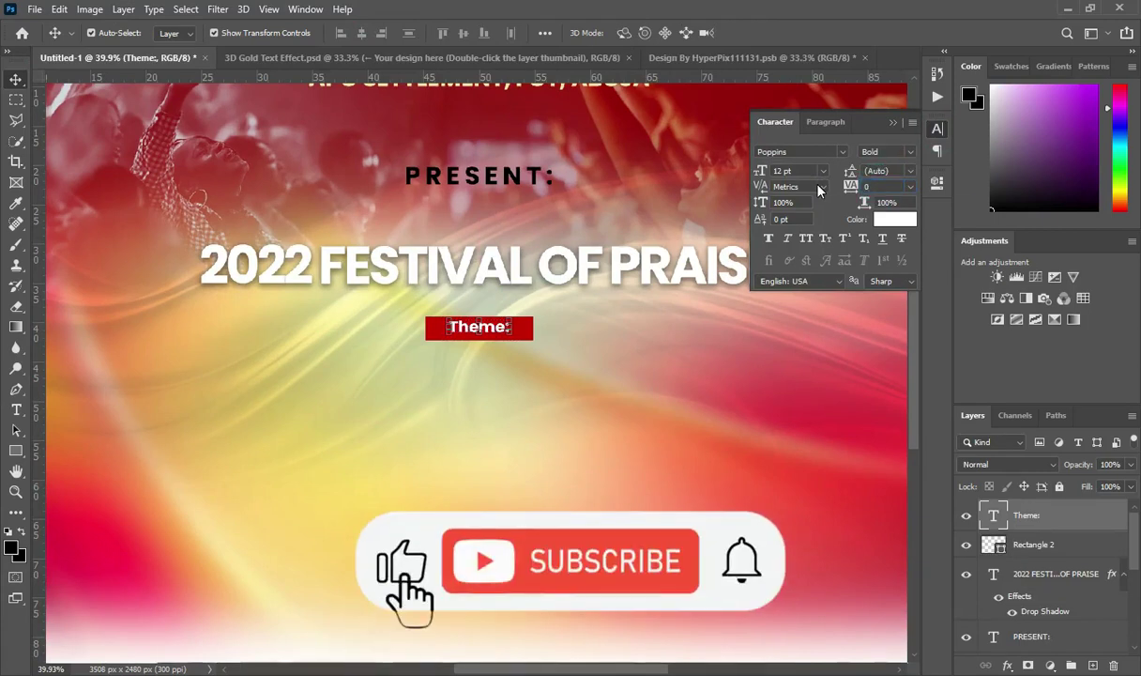
Add a drop shadow to the "Theme:" text with Multiply blend mode and 71% opacity
key("Return")
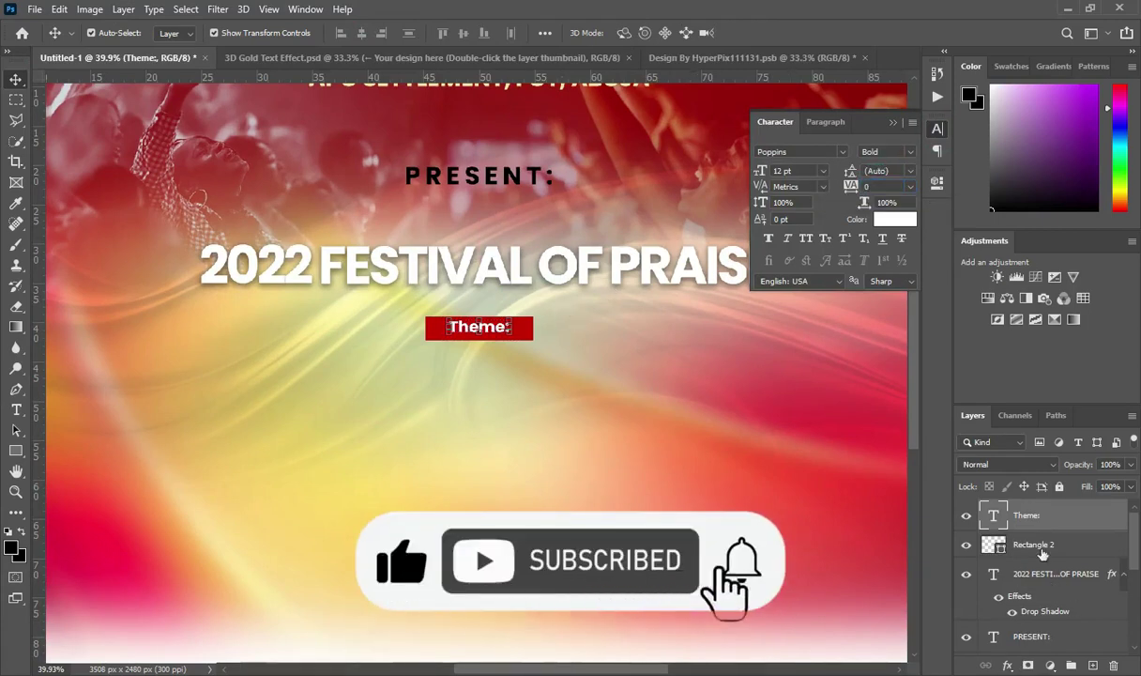
left_click(1007, 665)
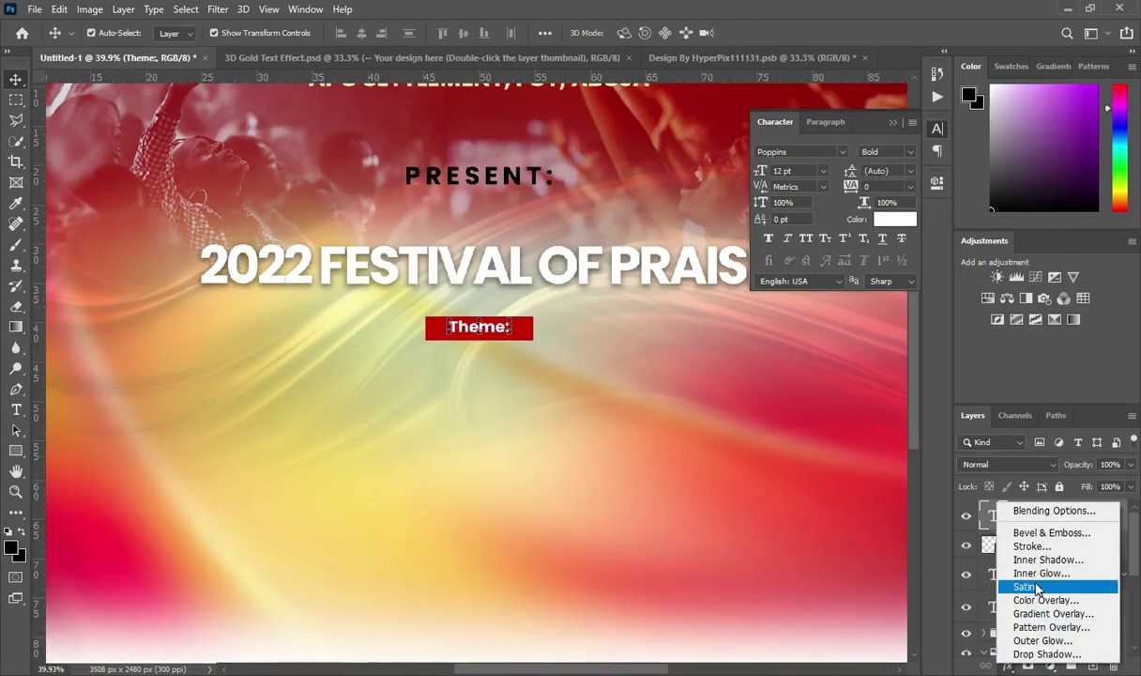
left_click(1027, 654)
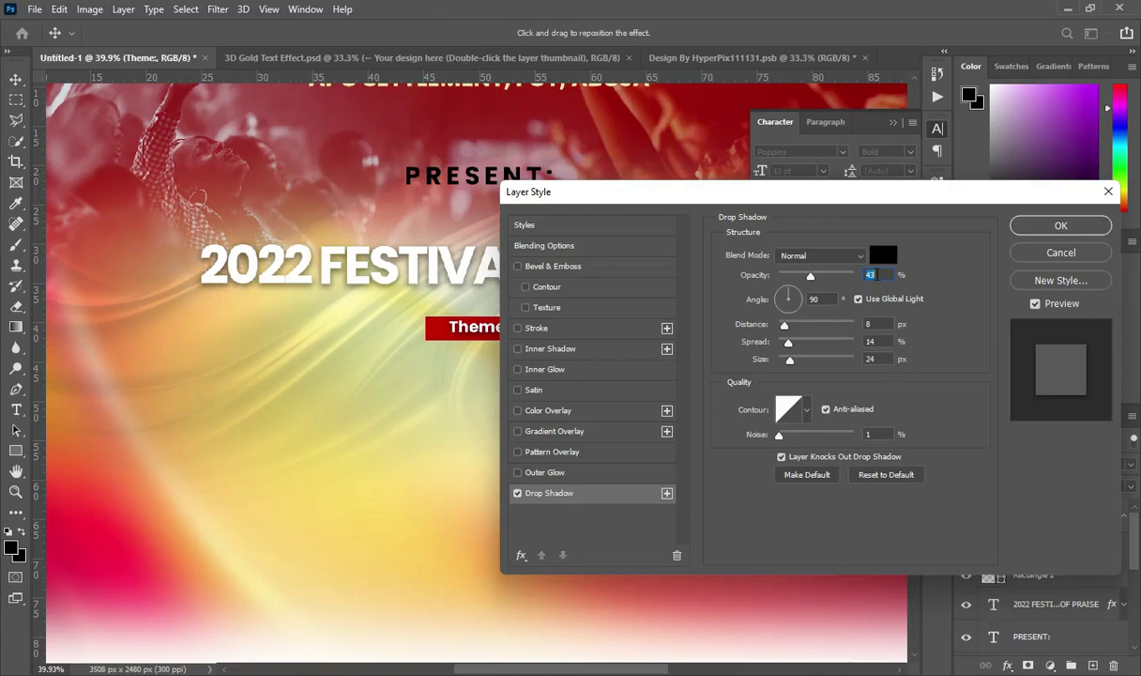
left_click(807, 256)
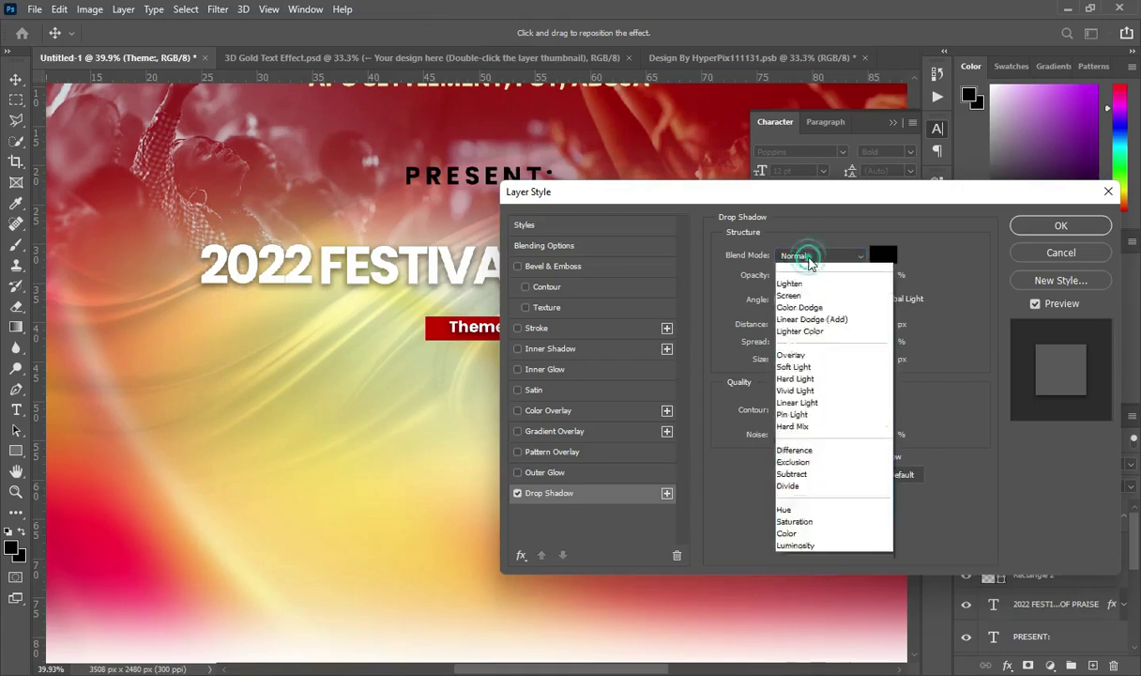
left_click(854, 318)
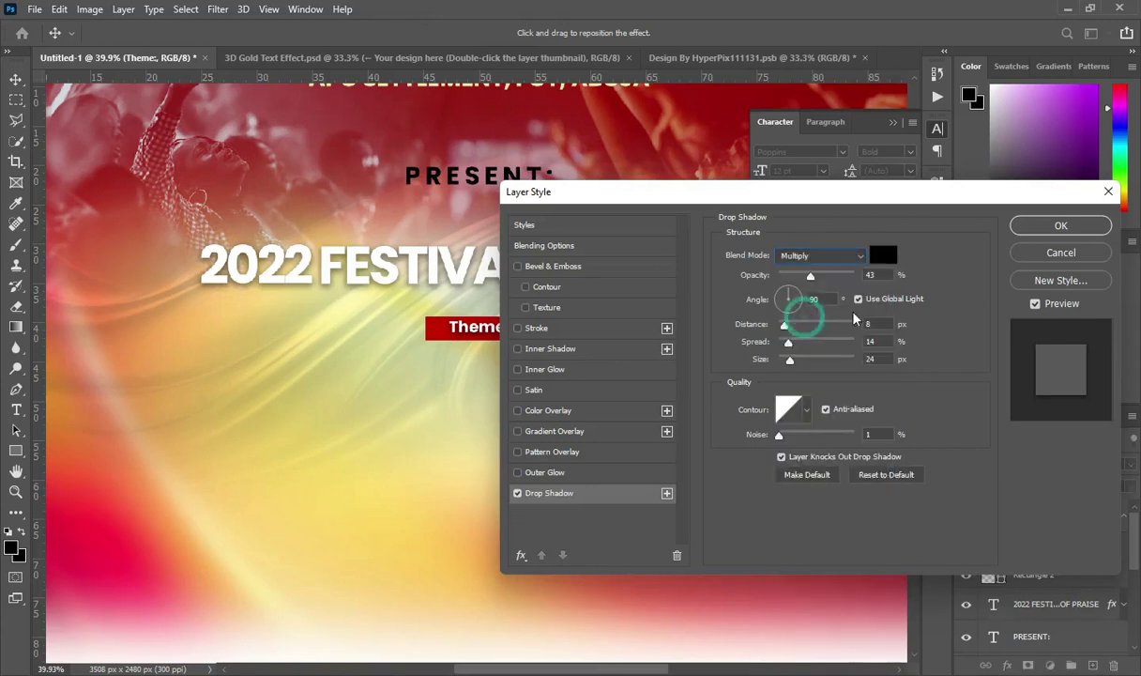
left_click(863, 275)
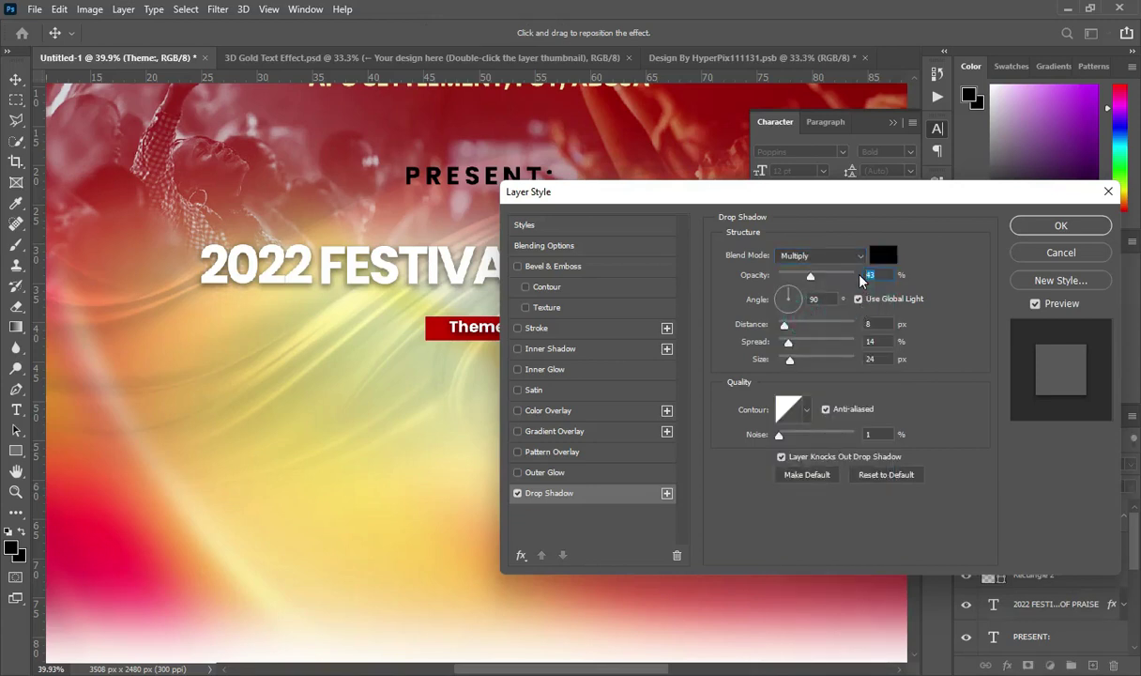
type("71")
Set the "Theme:" drop shadow to 5 px distance, 9% spread and 6 px size, and apply it
left_click(808, 301)
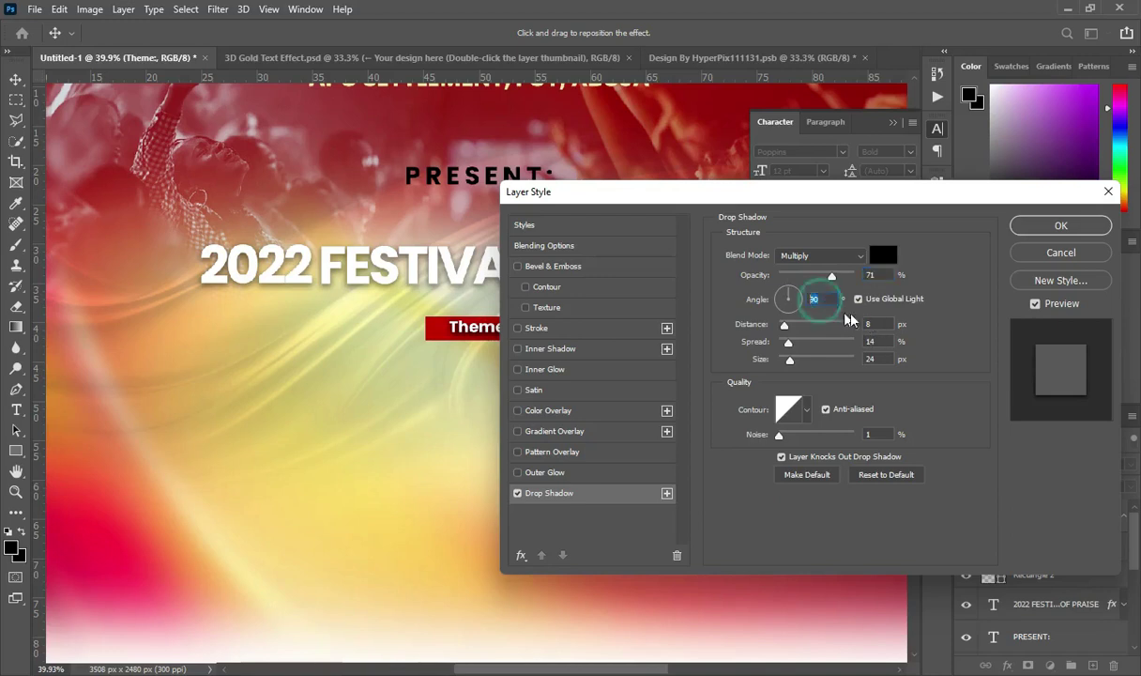
left_click_drag(886, 323, 839, 327)
type("5")
left_click(877, 340)
type("9")
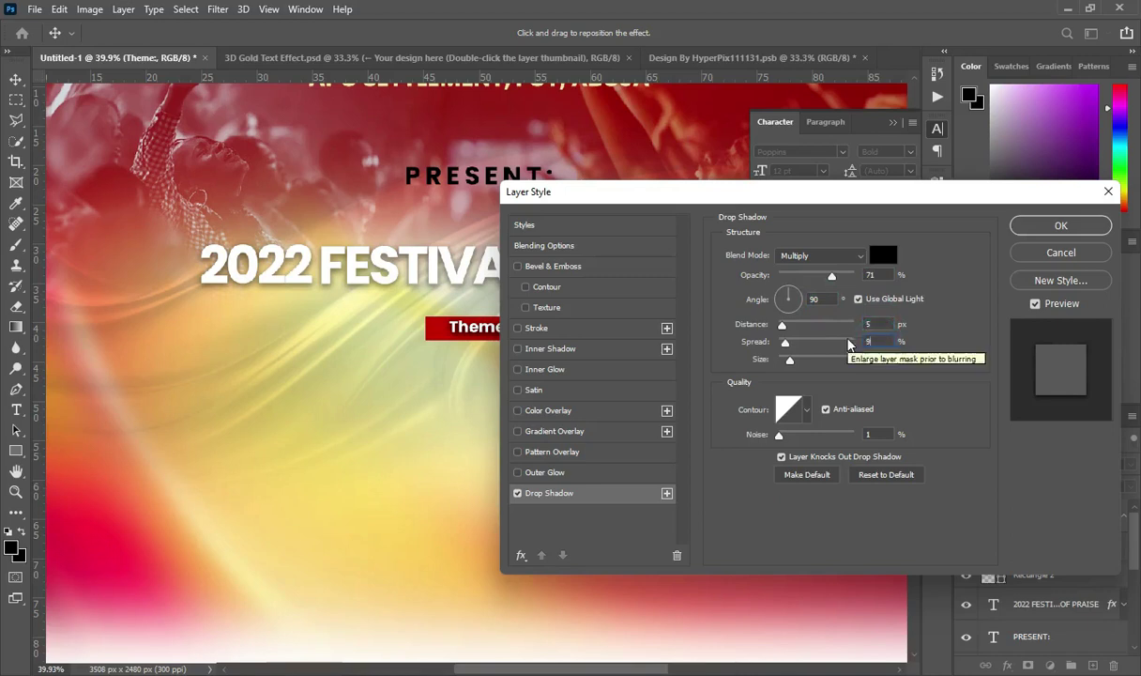
left_click(877, 358)
type("6")
left_click(1041, 223)
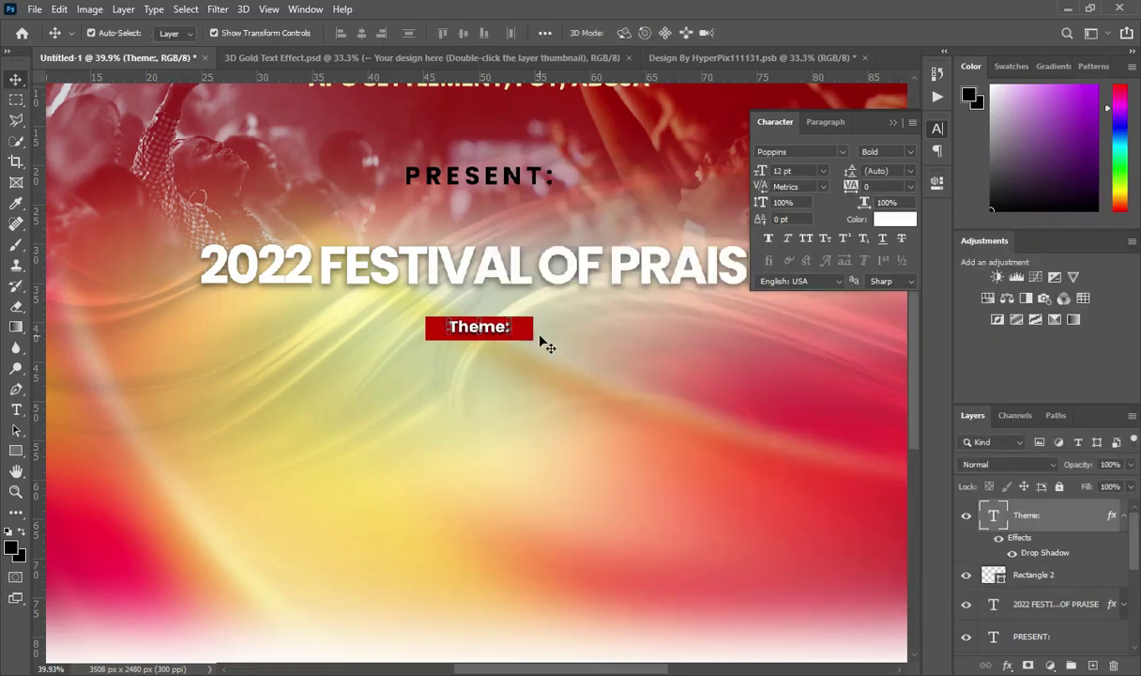
Nudge the "Theme:" text and its red rectangle together about 100 px down from the event title, then deselect them
left_click(532, 336)
scroll(531, 338, "up", 1)
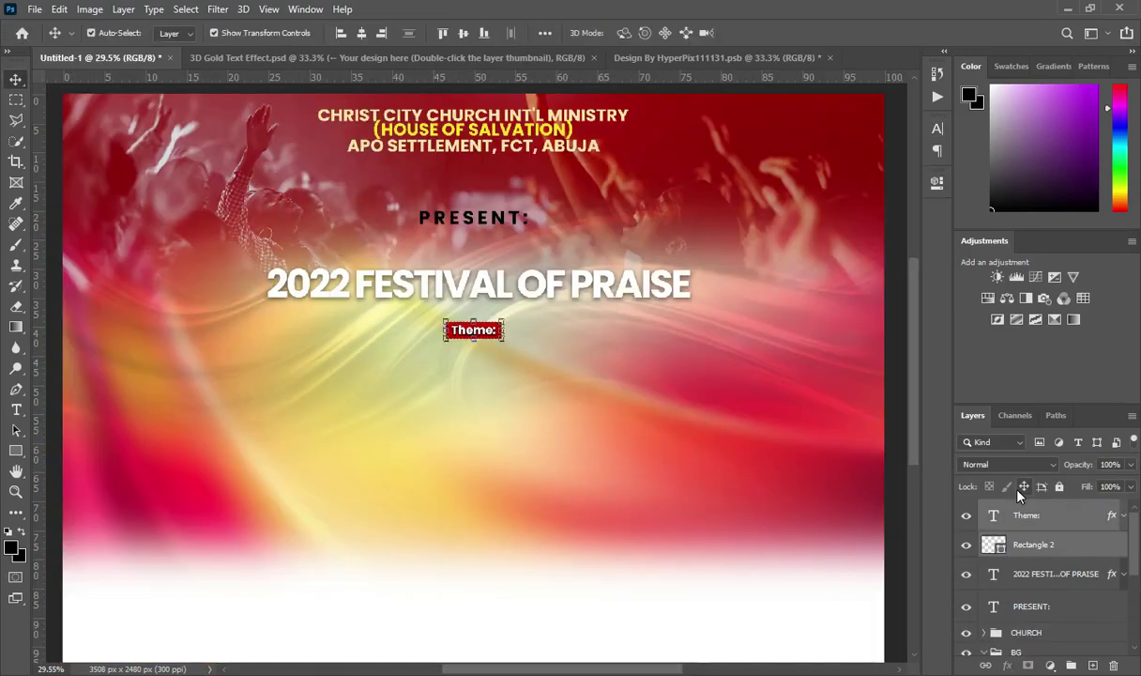
key("shift+Down")
key("shift+Down")
key("shift+Down")
key("shift+Down")
key("shift+Down")
key("shift+Down")
key("shift+Down")
key("shift+Down")
key("shift+Down")
key("shift+Down")
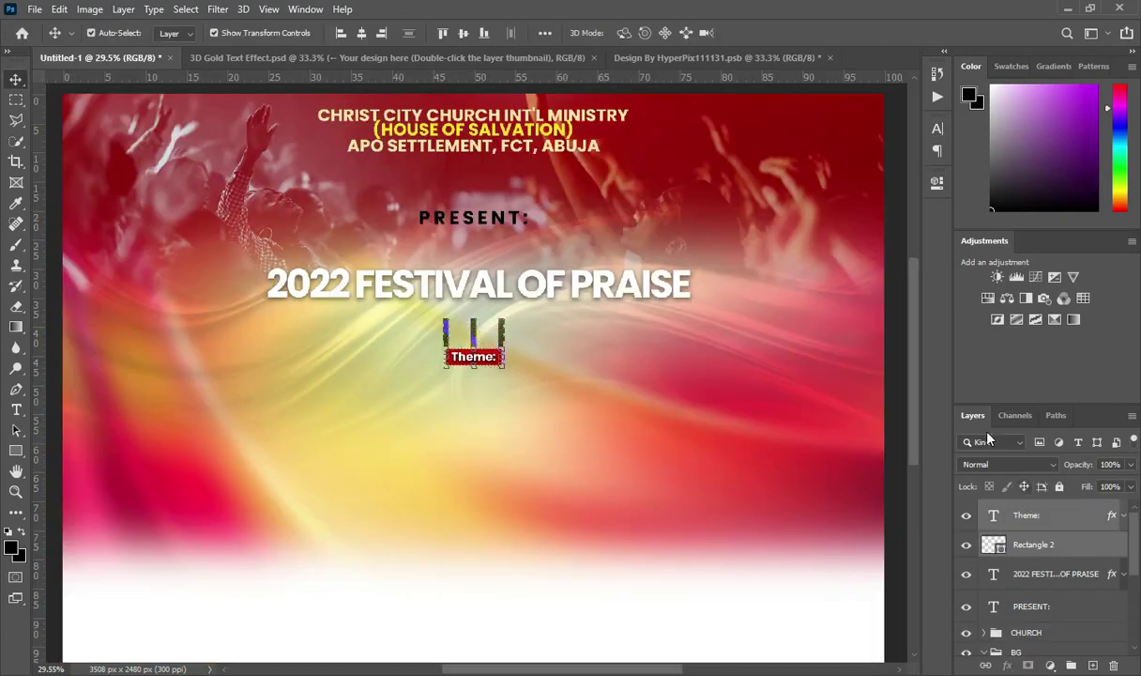
scroll(790, 320, "down", 1)
left_click(890, 432)
Look up the theme line "ALL POWER BELONG TO GOD" in the Text file in Notepad
left_click(710, 674)
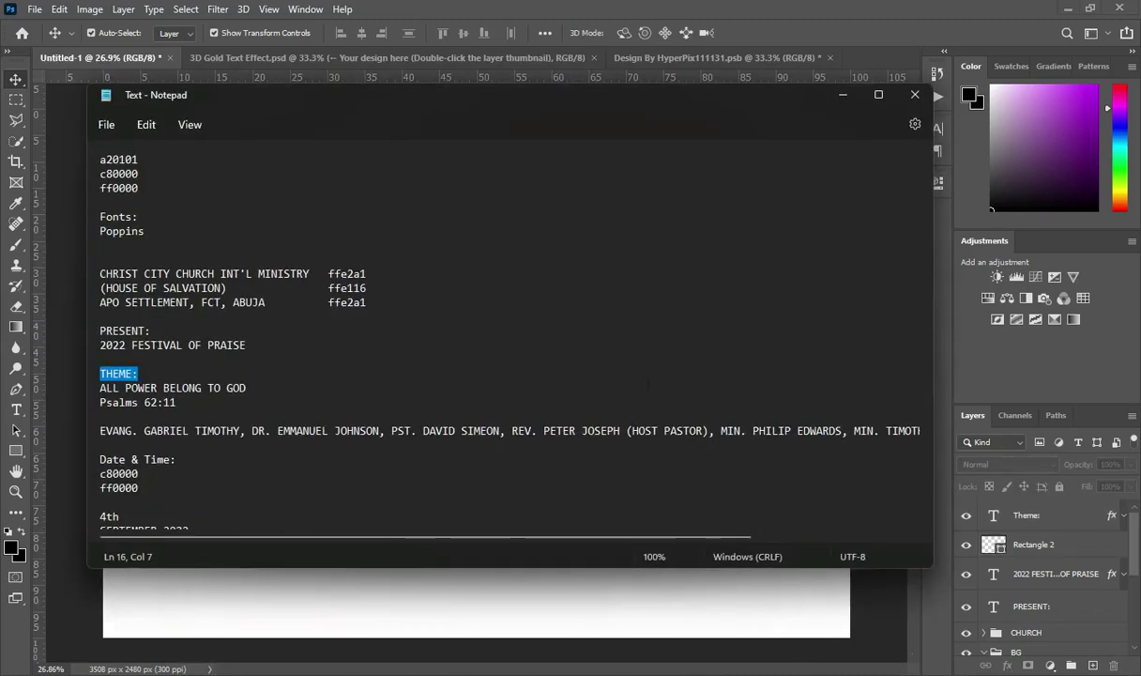
triple_click(248, 388)
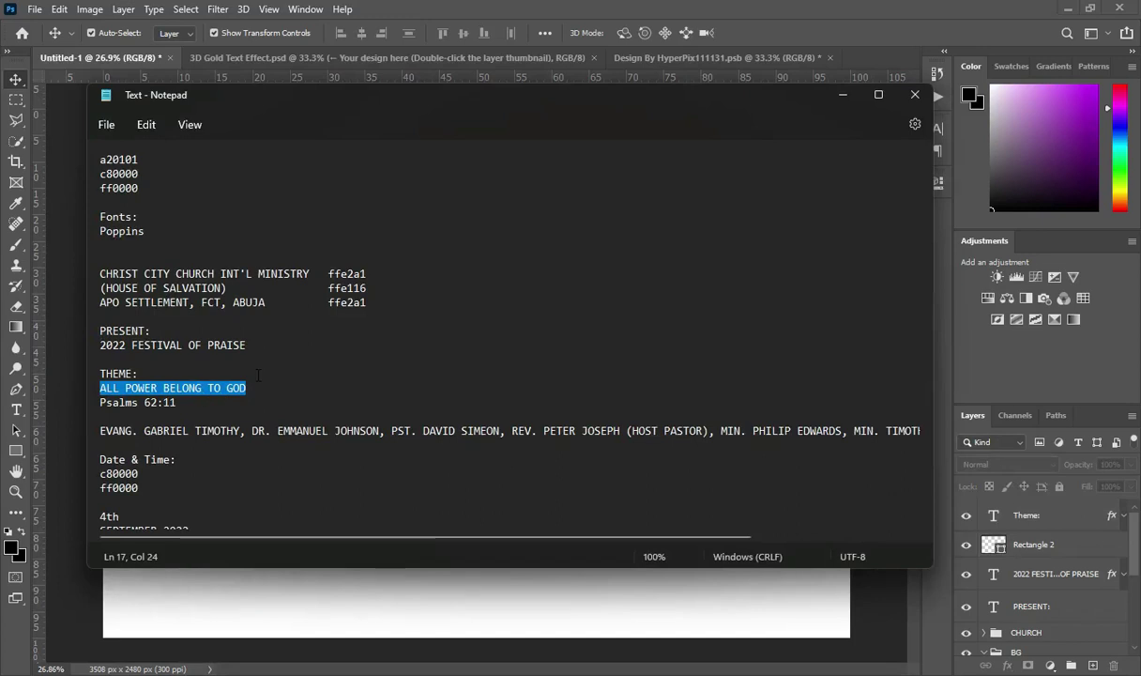
left_click(844, 95)
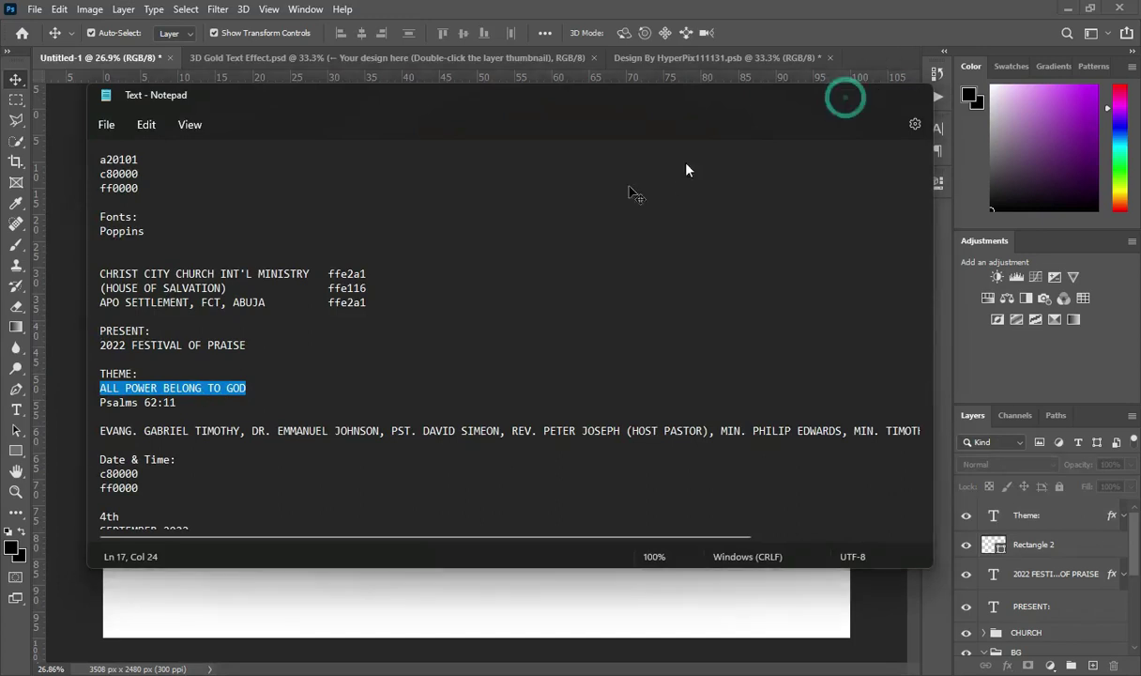
Examine the 3D Gold Text Effect document, its smart object with the theme wording, and the save and export options
left_click(342, 58)
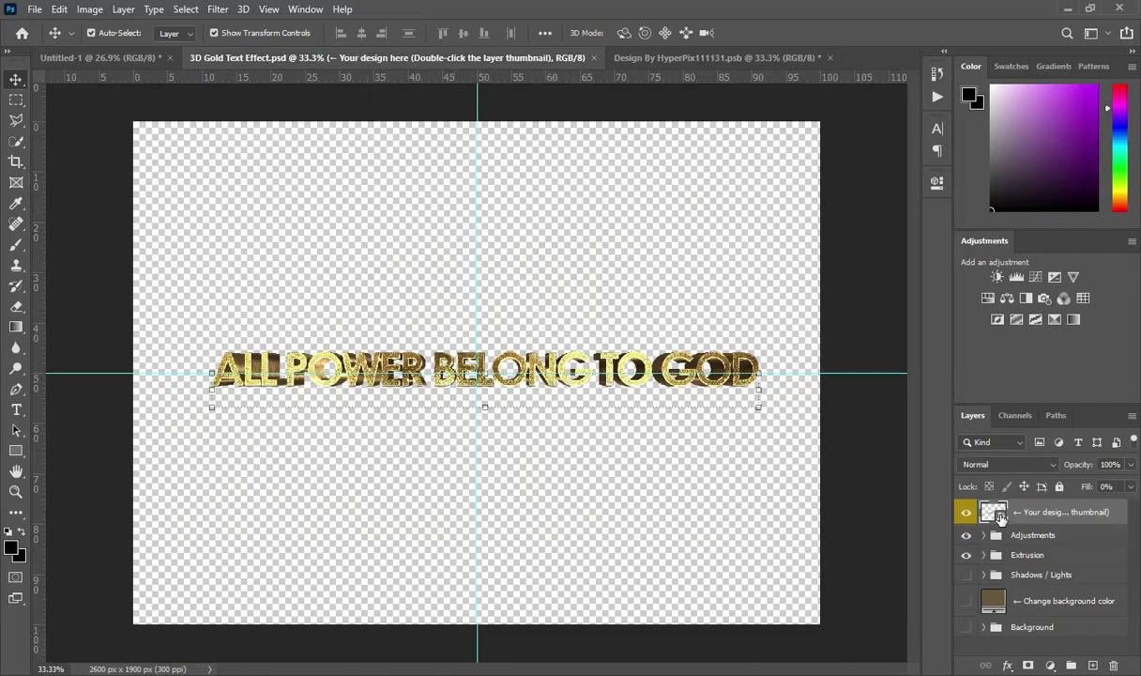
left_click(677, 59)
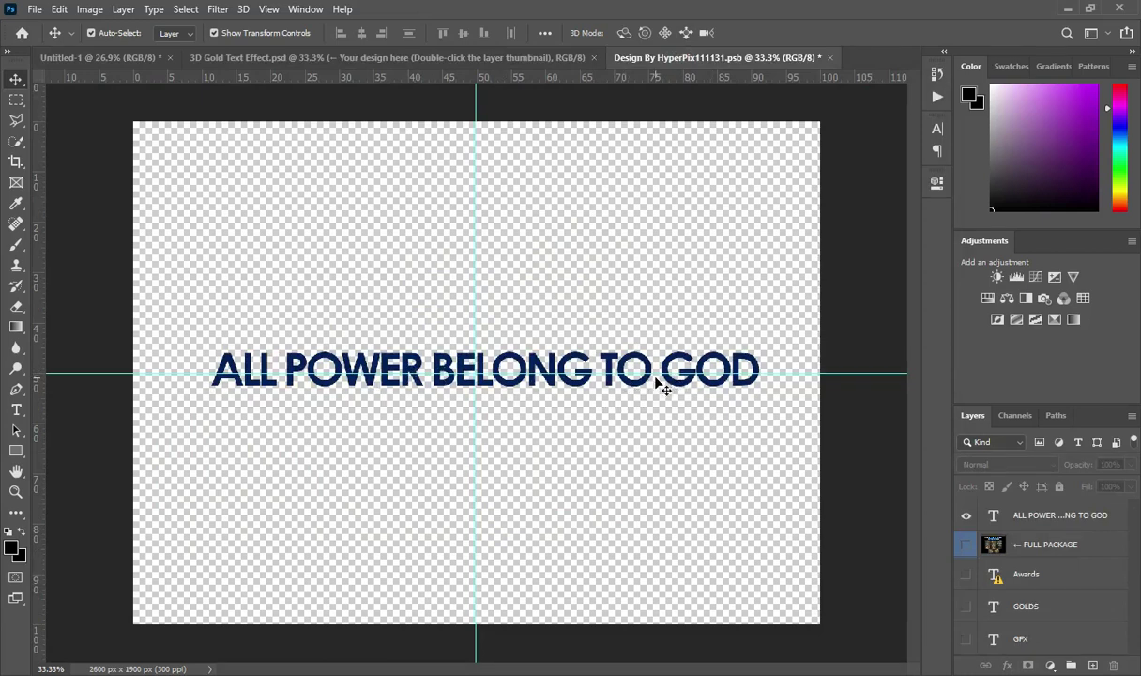
left_click(48, 9)
left_click(36, 9)
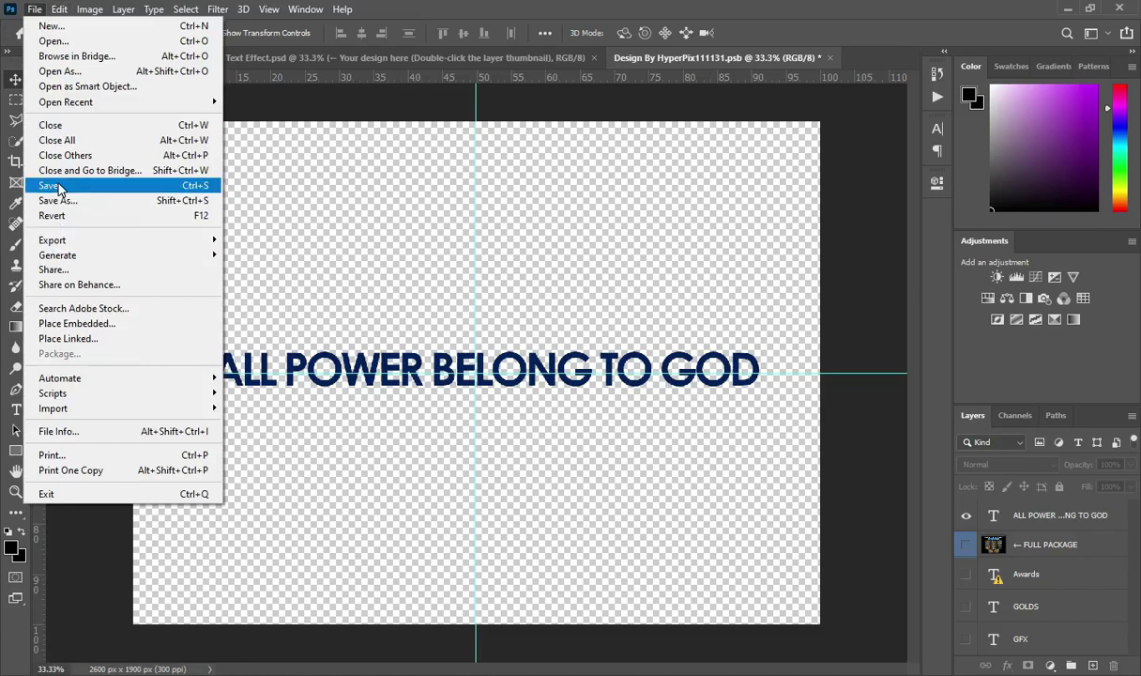
left_click(375, 183)
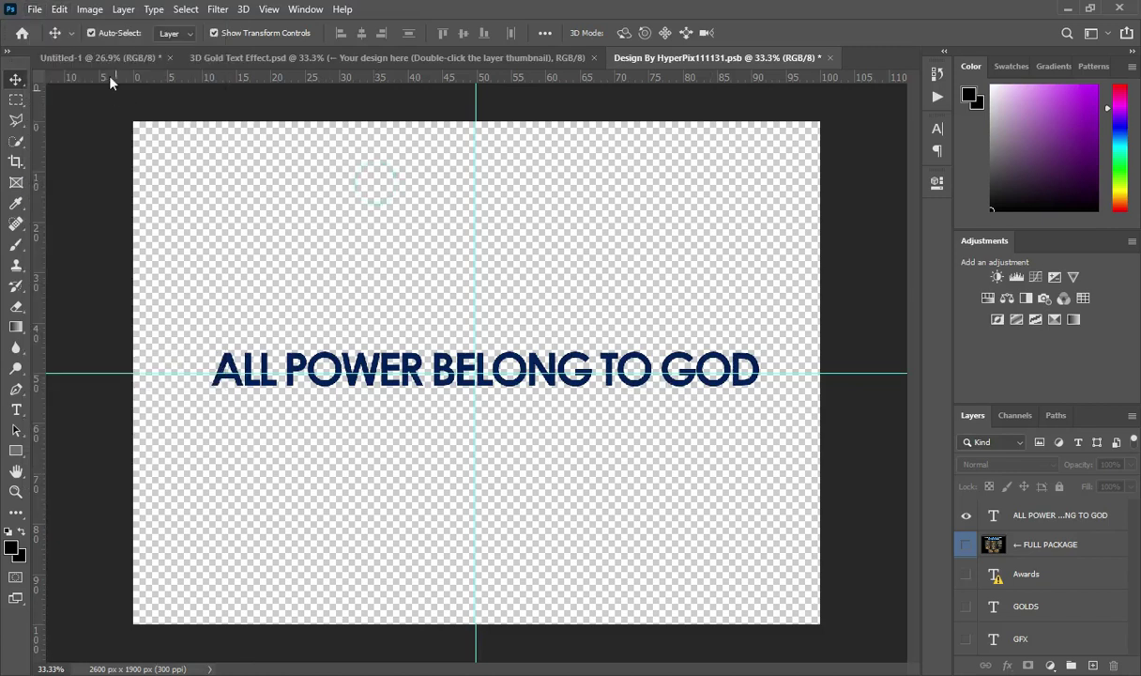
left_click(375, 58)
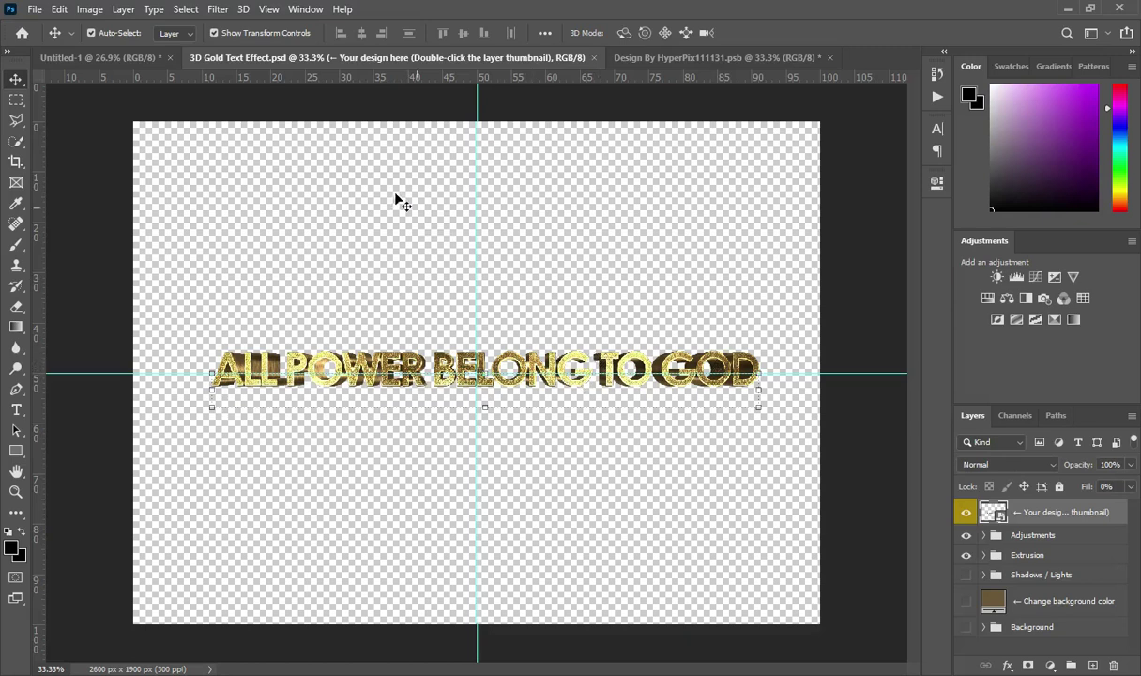
left_click(32, 9)
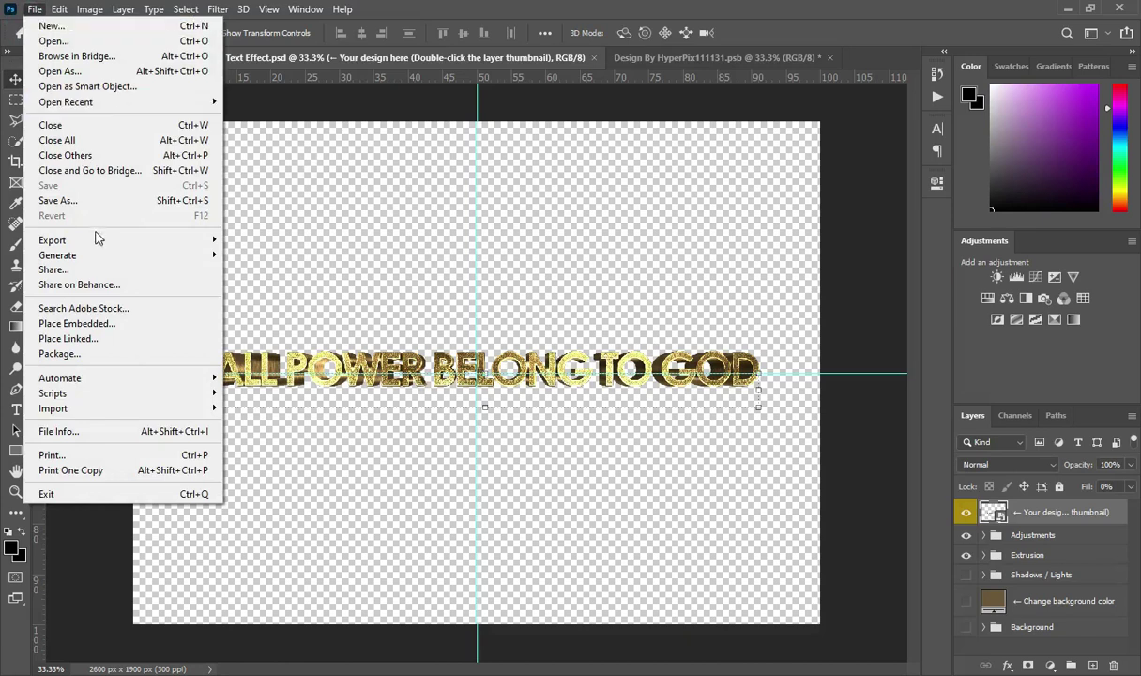
mouse_move(139, 243)
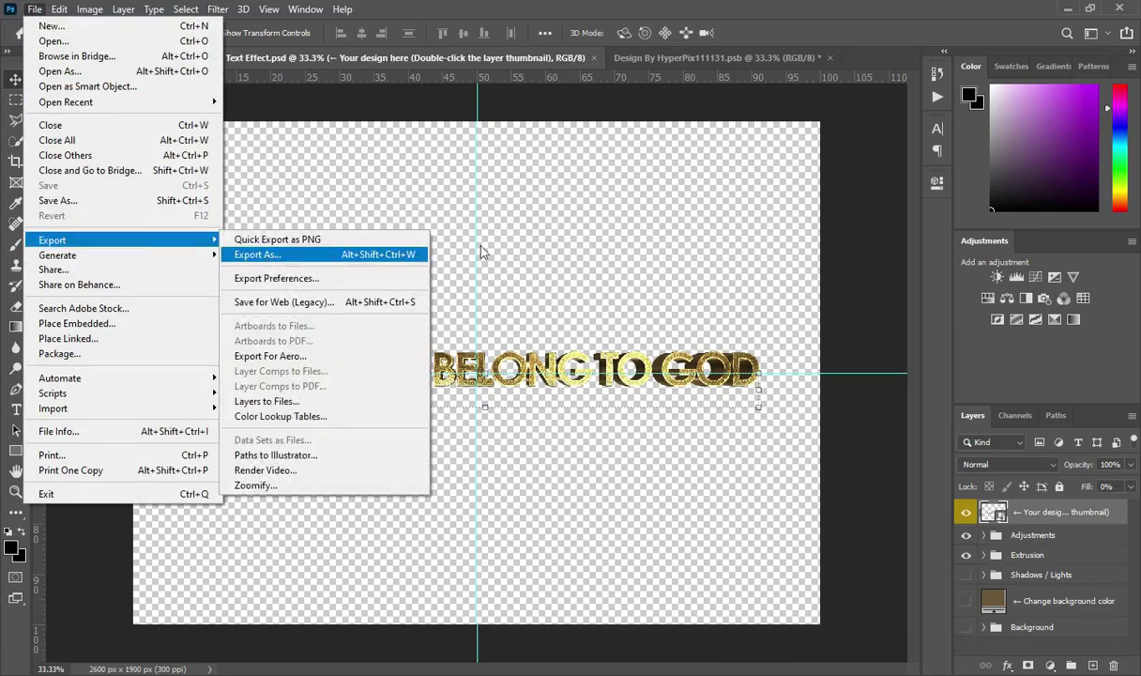
left_click(708, 191)
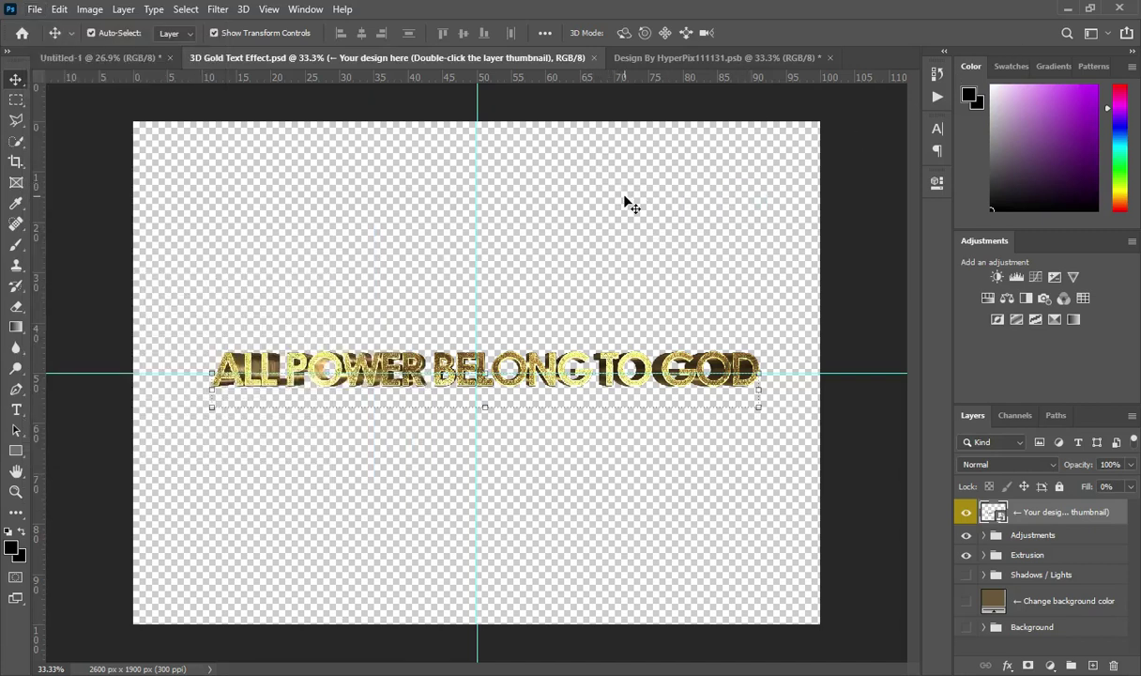
Place the gold "All Power Belong to God" image into the Untitled-1 flyer
left_click(99, 58)
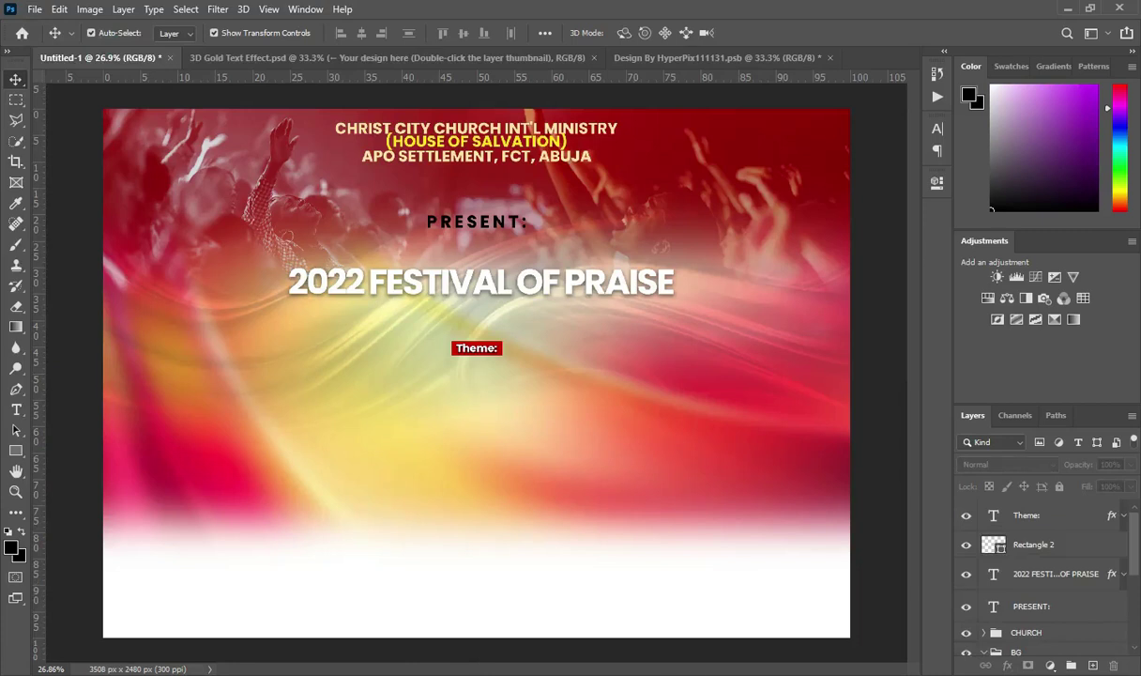
key("alt+Tab")
left_click(541, 233)
left_click_drag(542, 233, 396, 377)
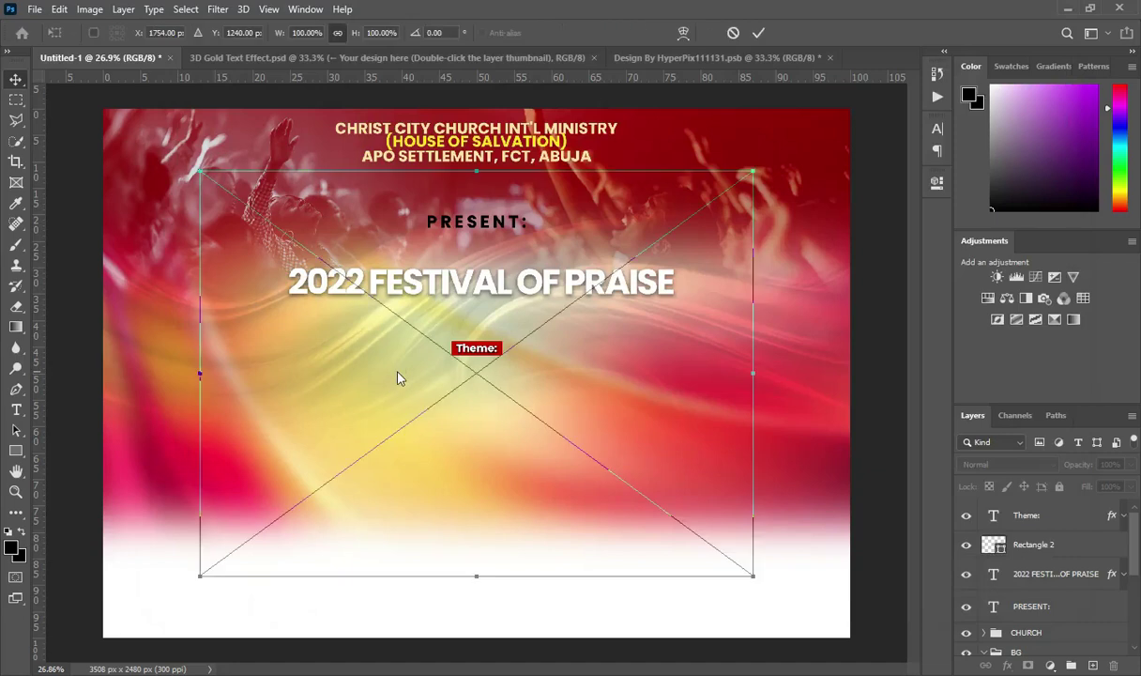
Scale the placed gold theme text to about 133% and centre it just below the red "Theme:" label
left_click_drag(467, 383, 457, 397)
left_click_drag(466, 189, 476, 110)
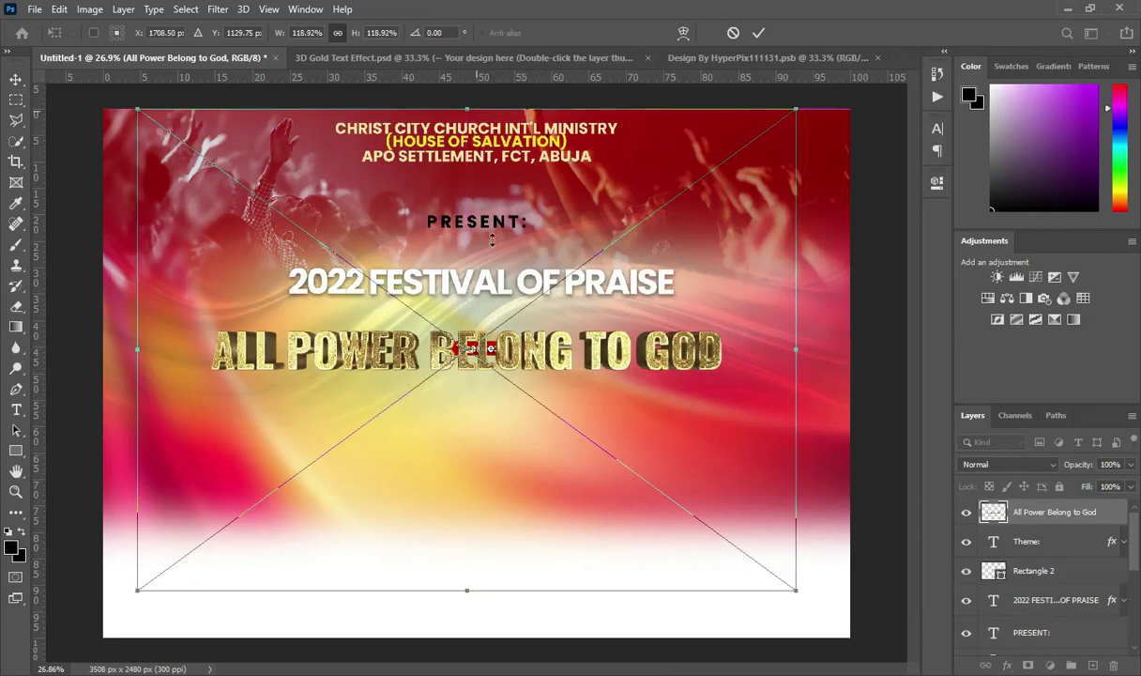
left_click_drag(484, 344, 504, 381)
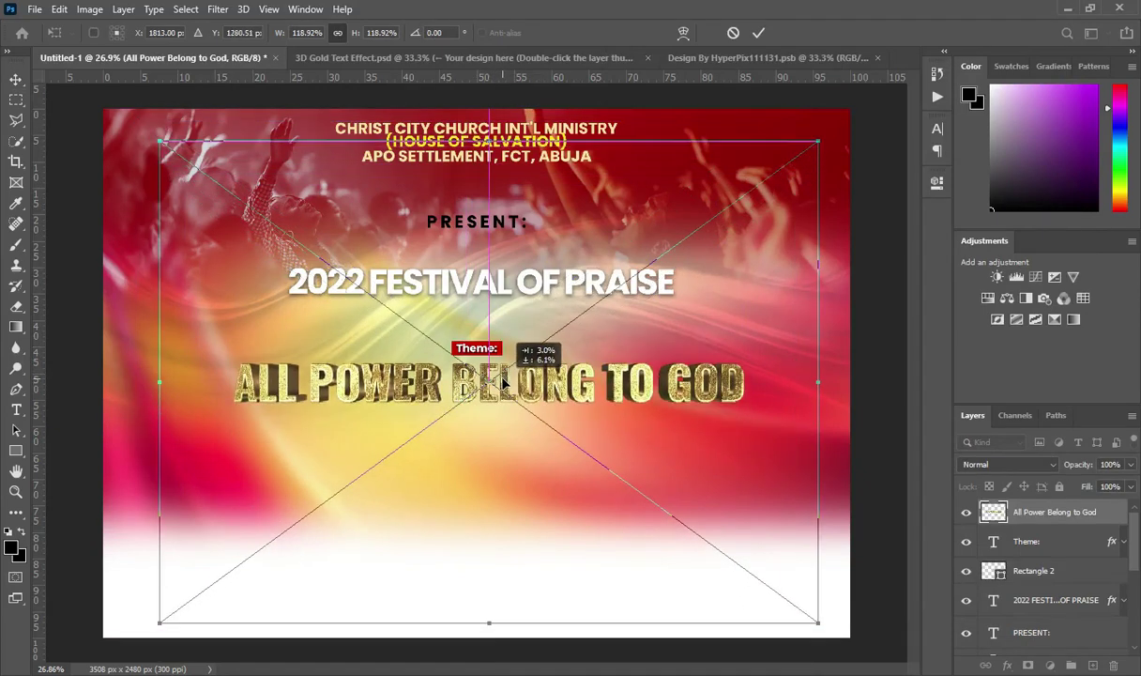
left_click_drag(503, 380, 503, 379)
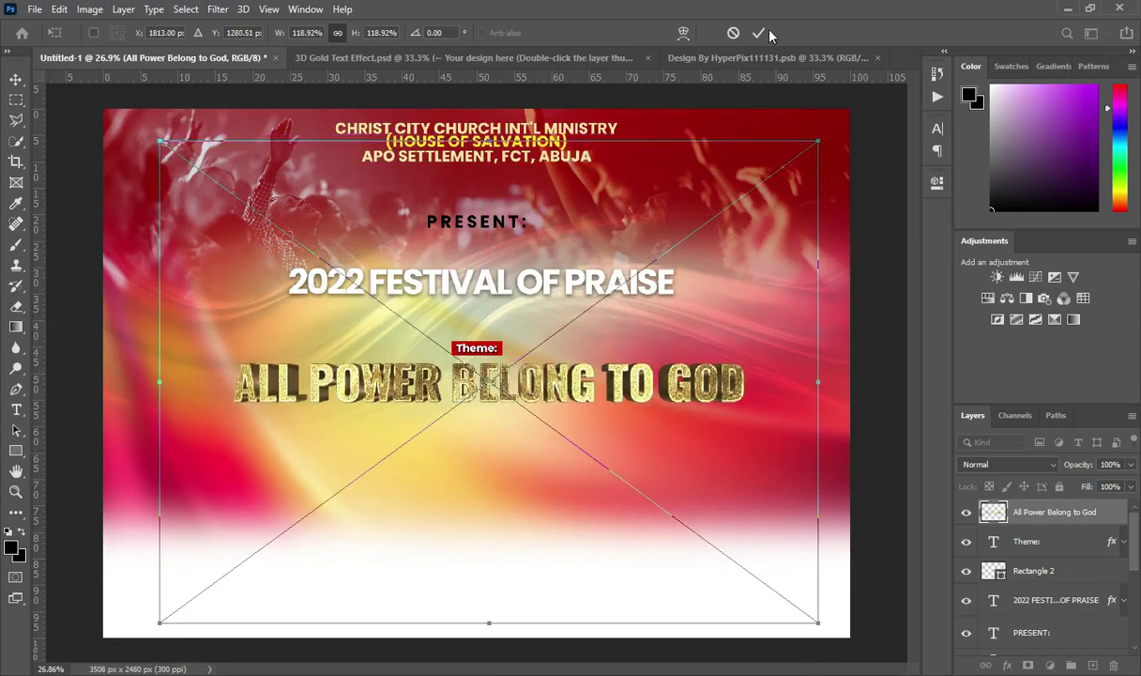
left_click_drag(489, 623, 476, 672)
left_click_drag(488, 416, 485, 399)
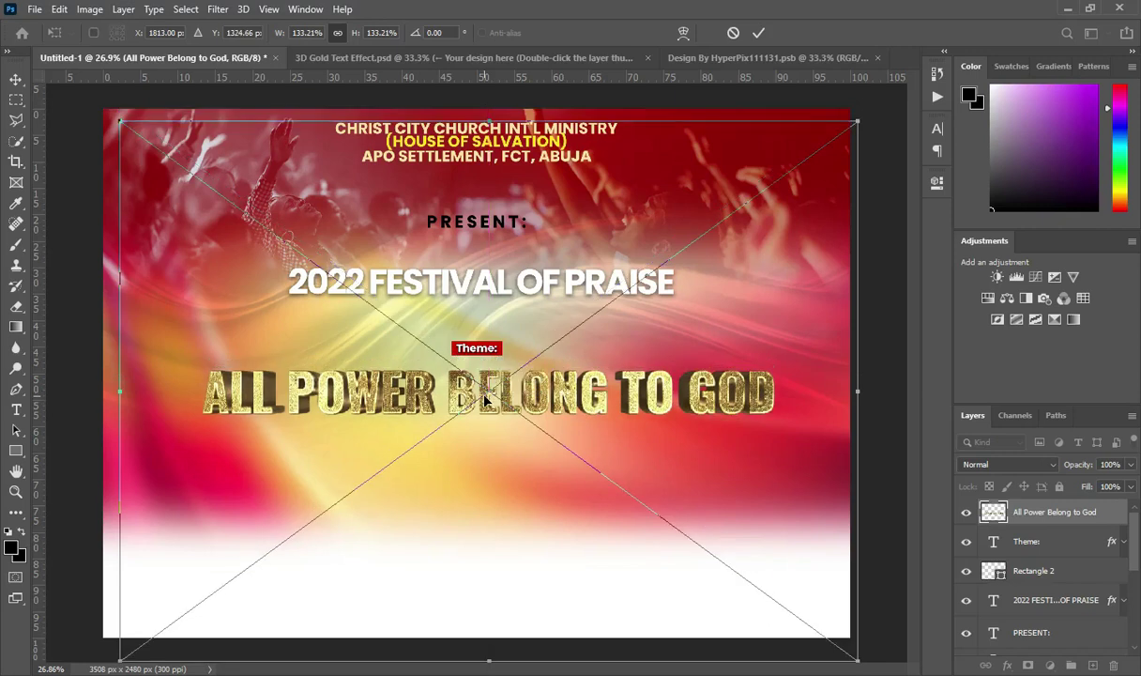
left_click(760, 33)
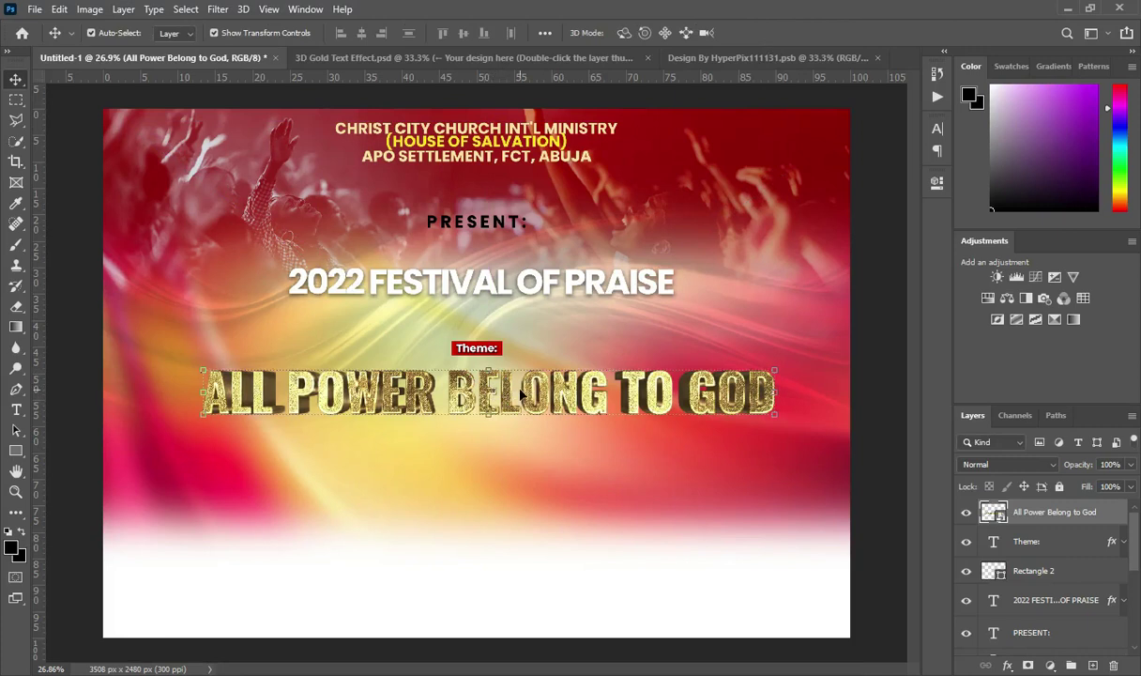
left_click_drag(521, 395, 514, 378)
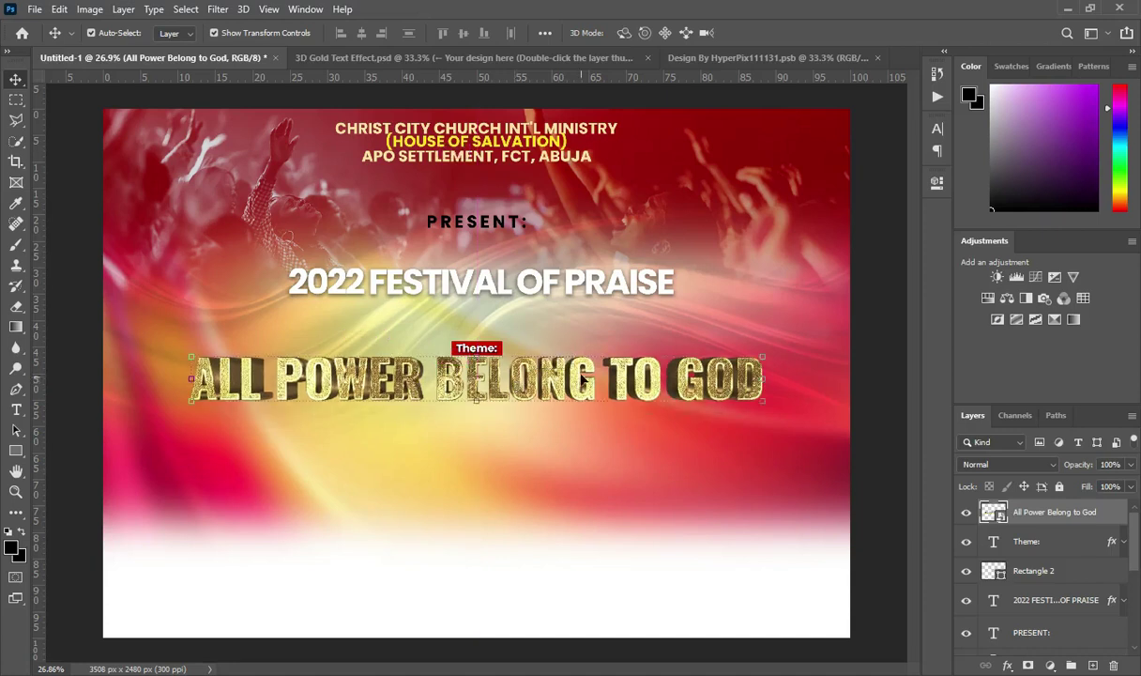
left_click(874, 363)
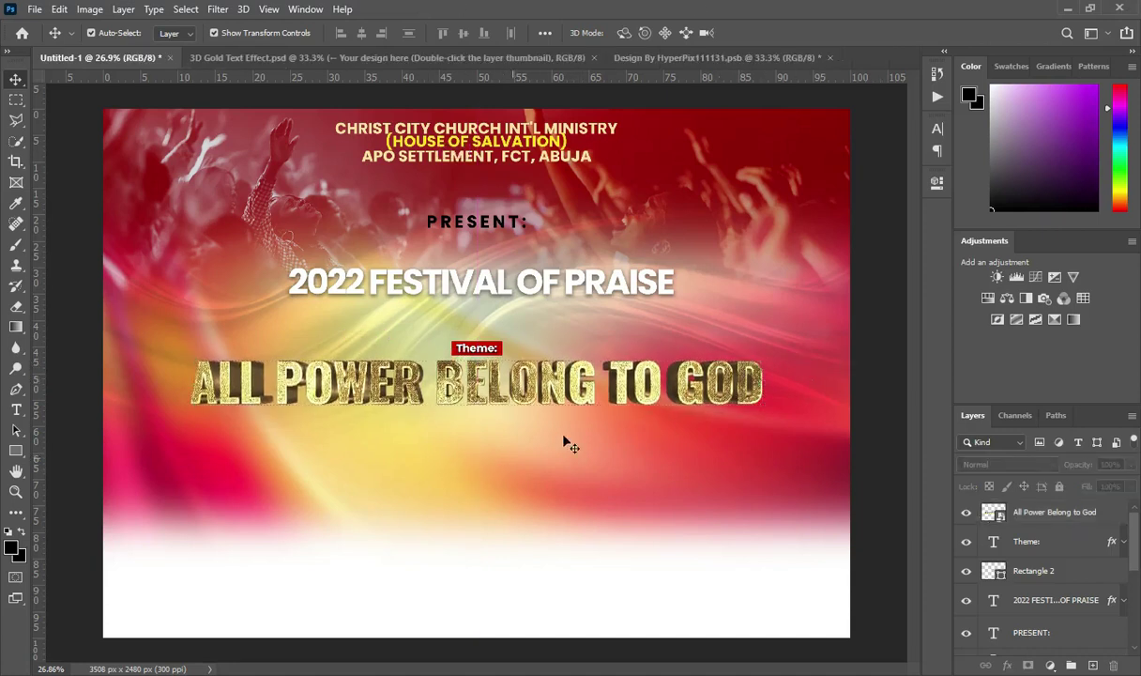
Add a drop shadow to the gold theme text with Normal blend mode and 43% opacity
left_click(1033, 515)
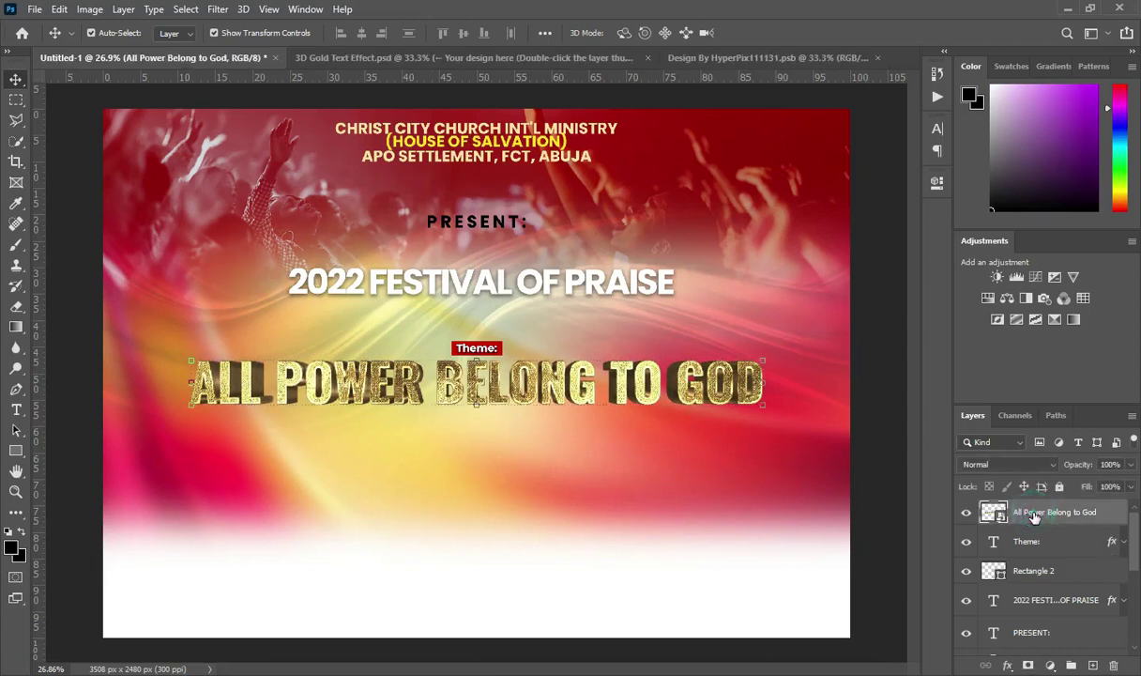
left_click(1007, 665)
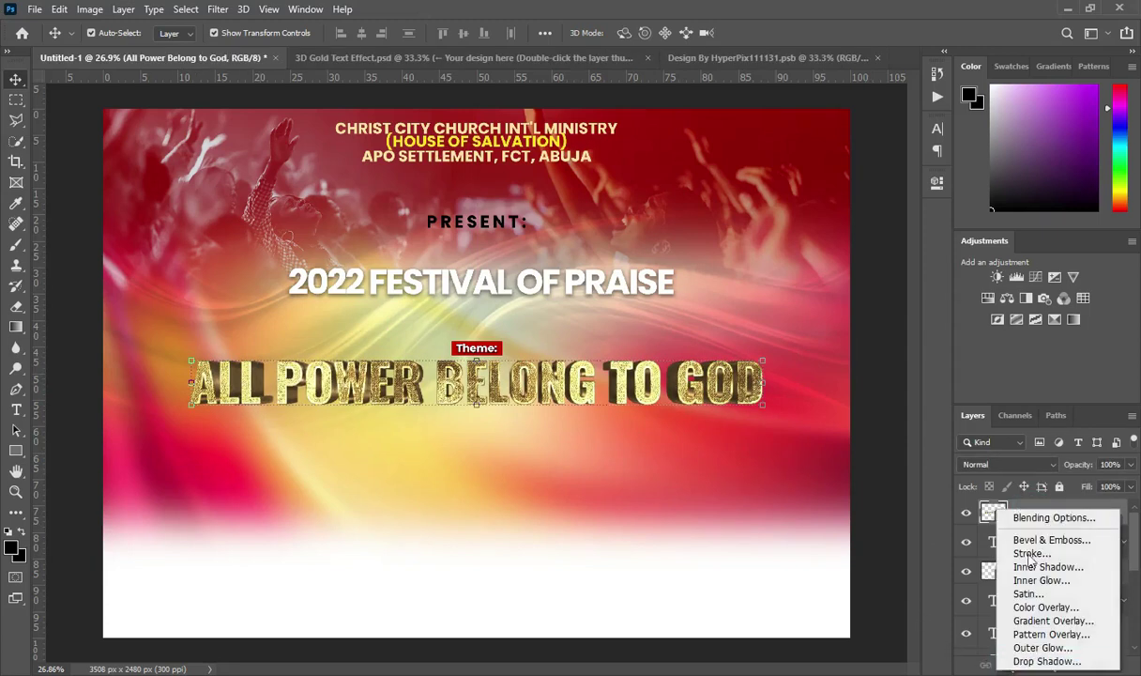
left_click(1021, 663)
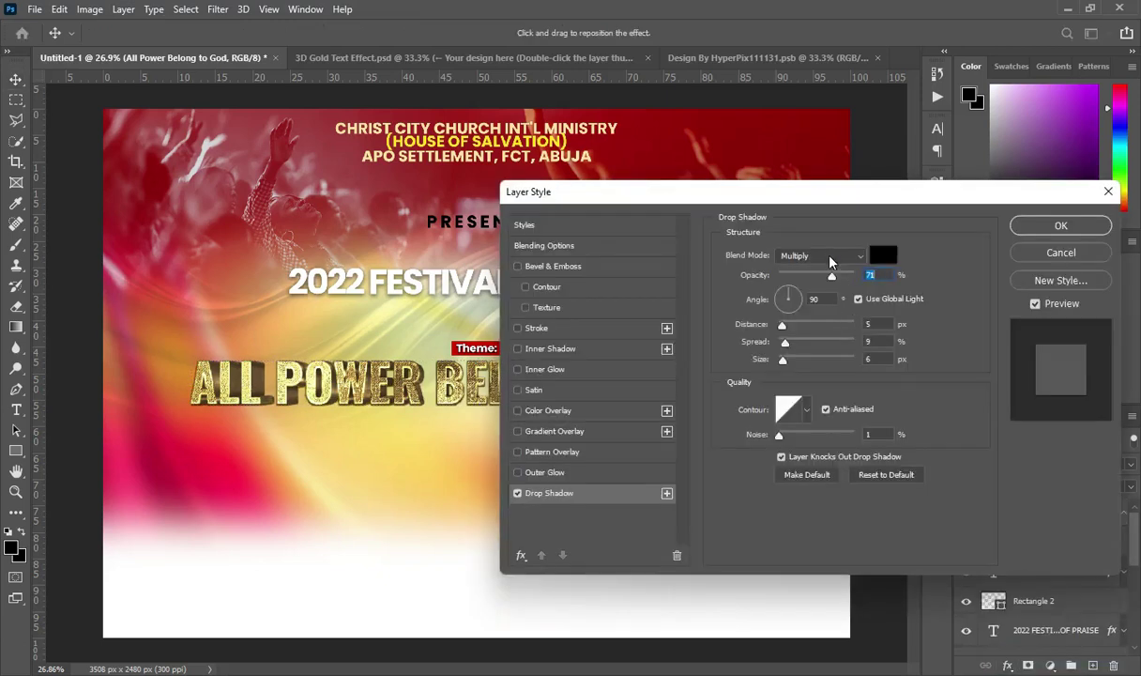
left_click(830, 255)
left_click(804, 271)
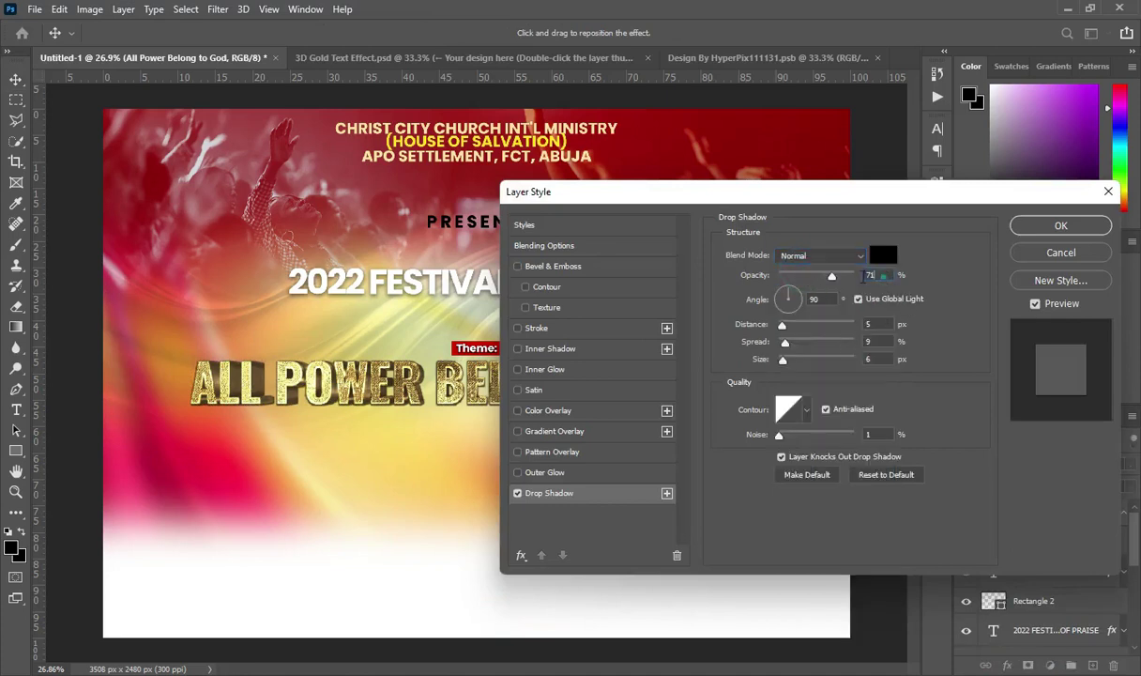
key("Tab")
type("43")
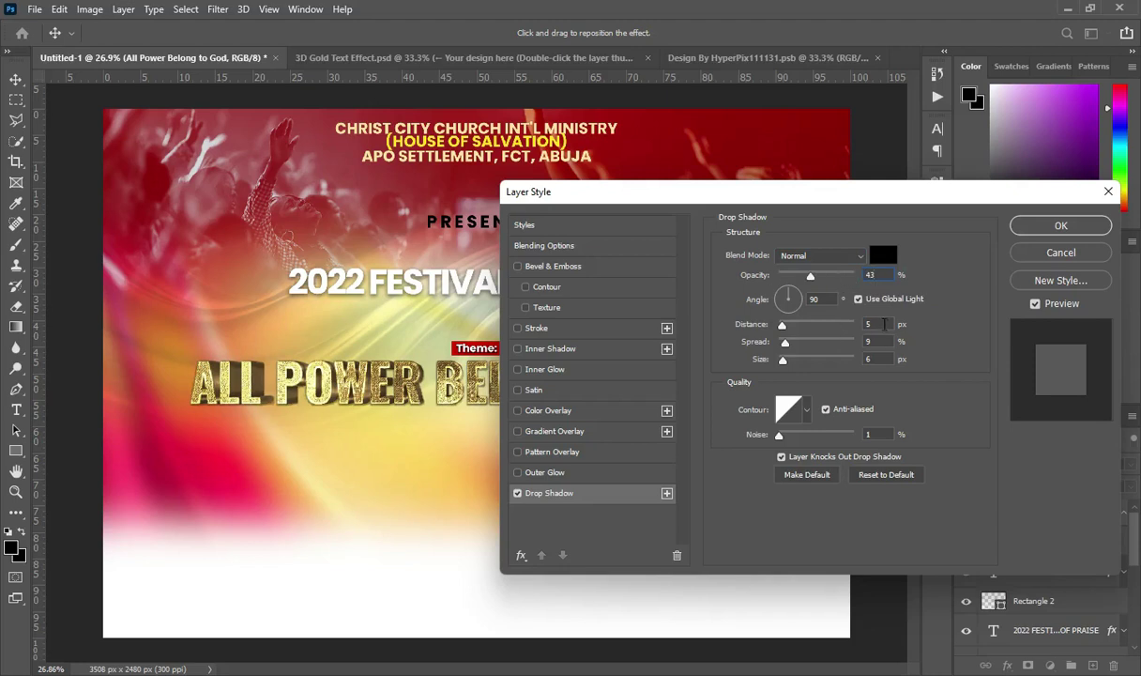
Set the theme text's drop shadow to 8 px distance, 14% spread and 24 px size, and apply it
key("Tab")
key("Tab")
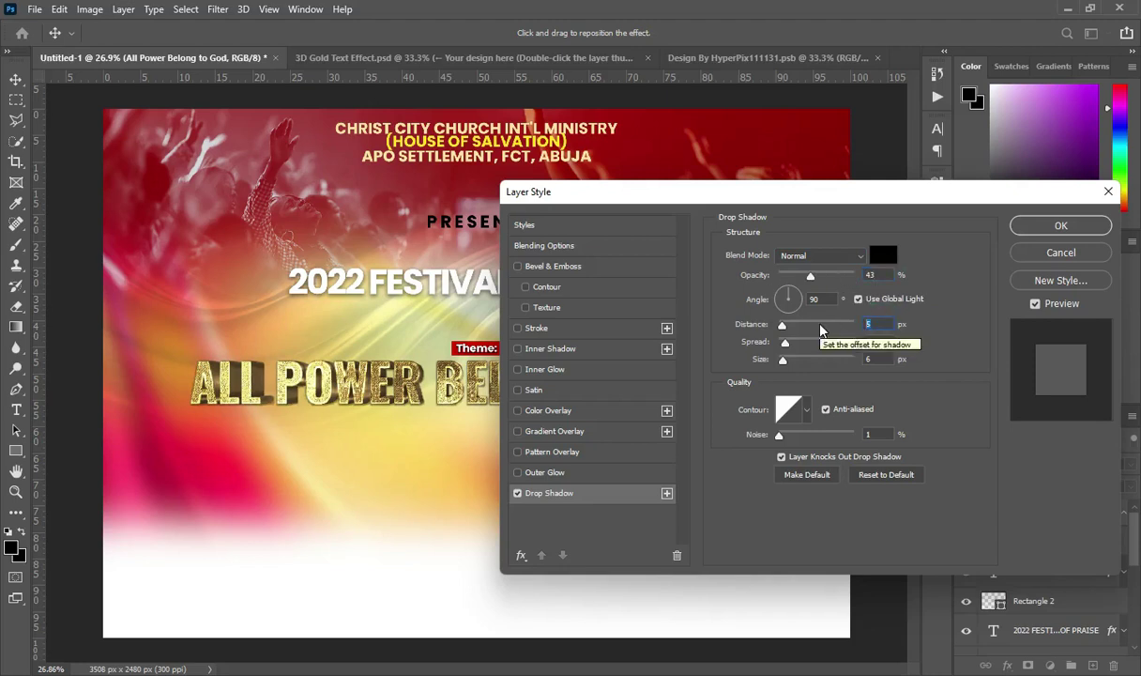
type("8")
key("Tab")
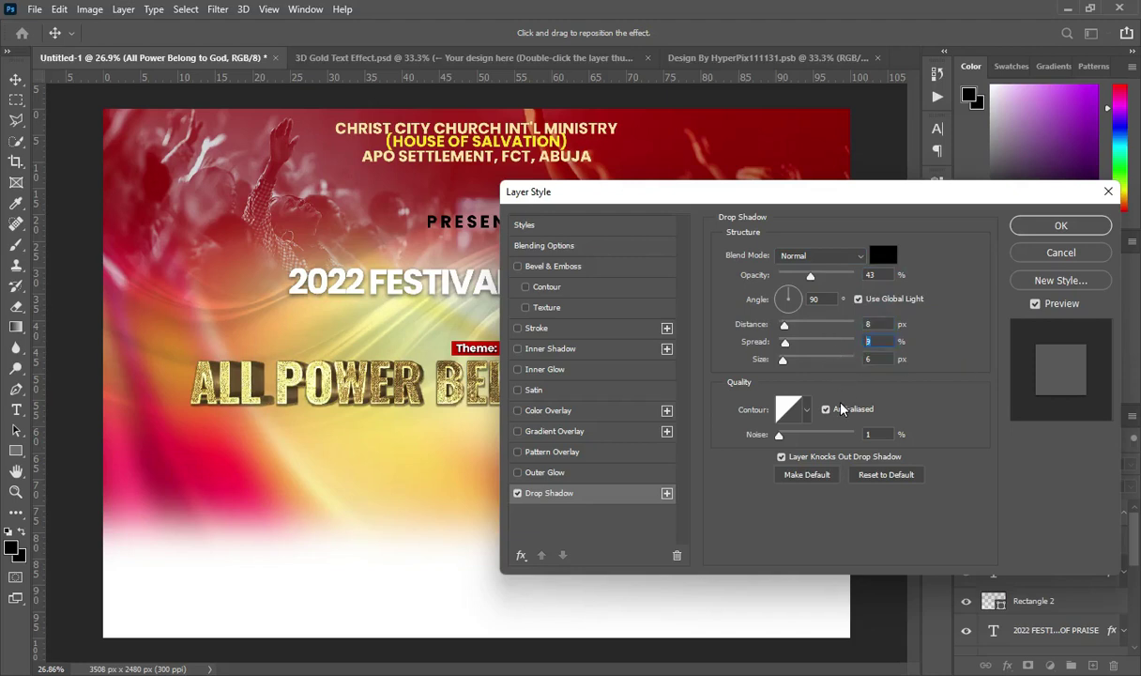
type("14")
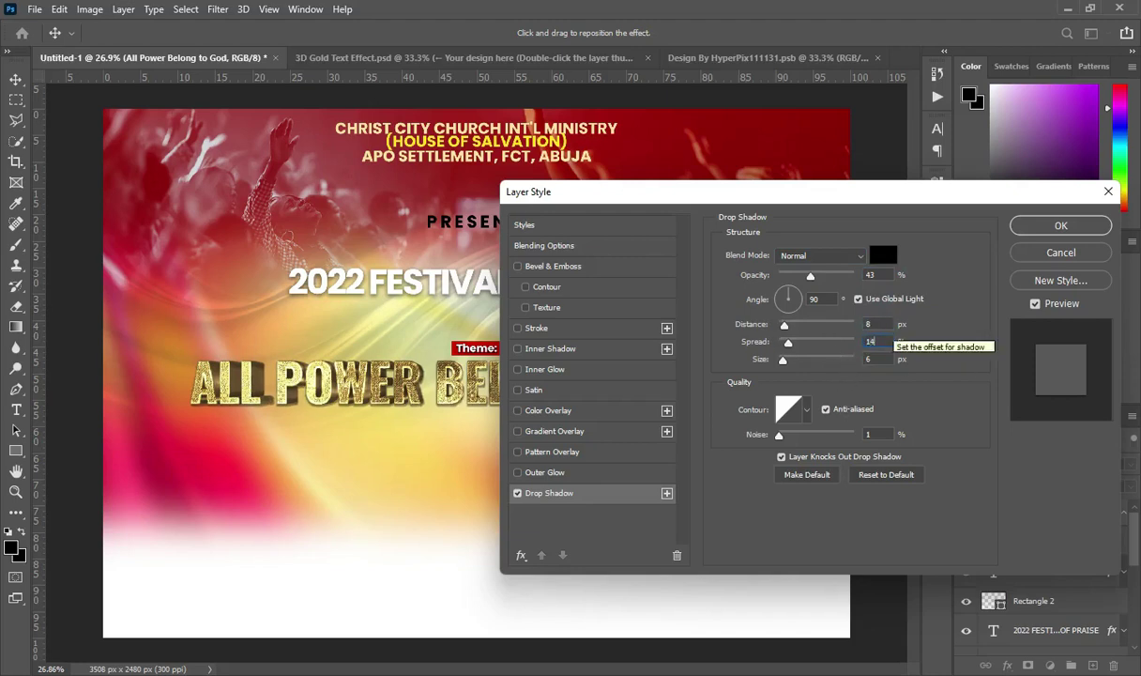
key("Tab")
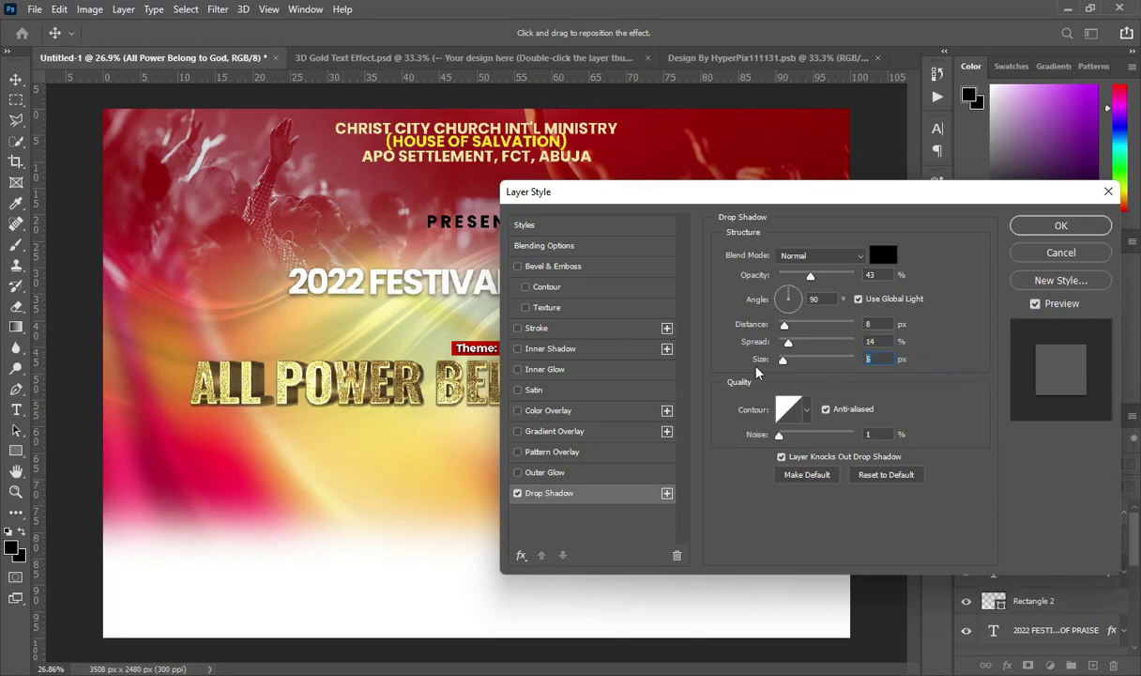
type("24")
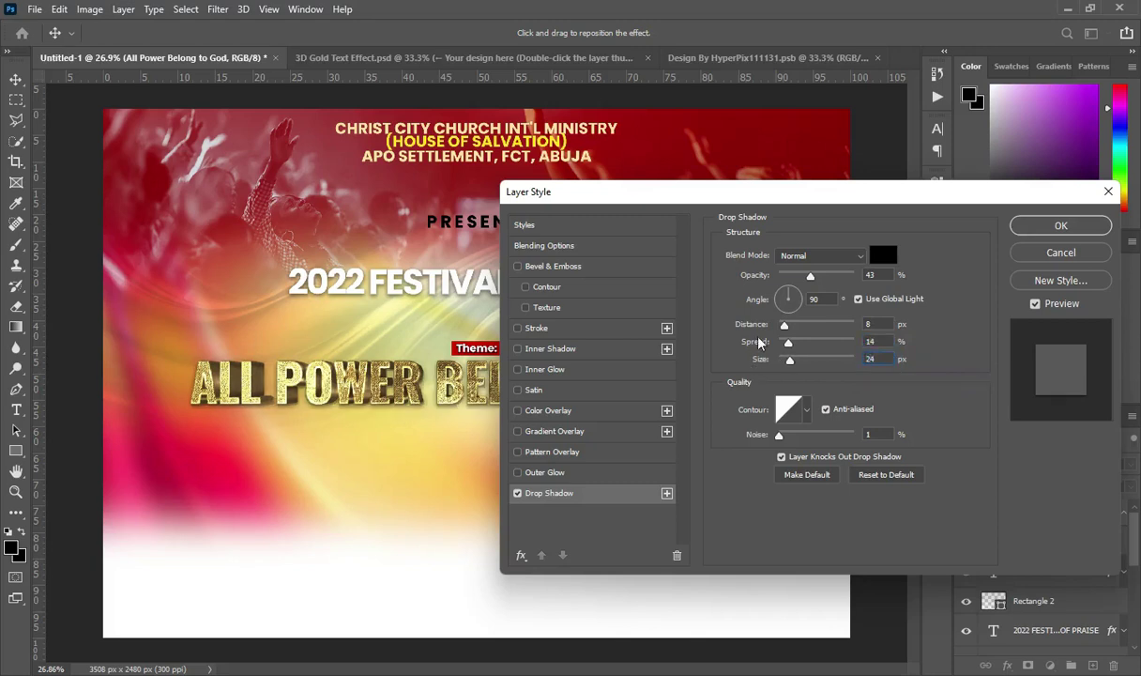
left_click_drag(798, 191, 580, 202)
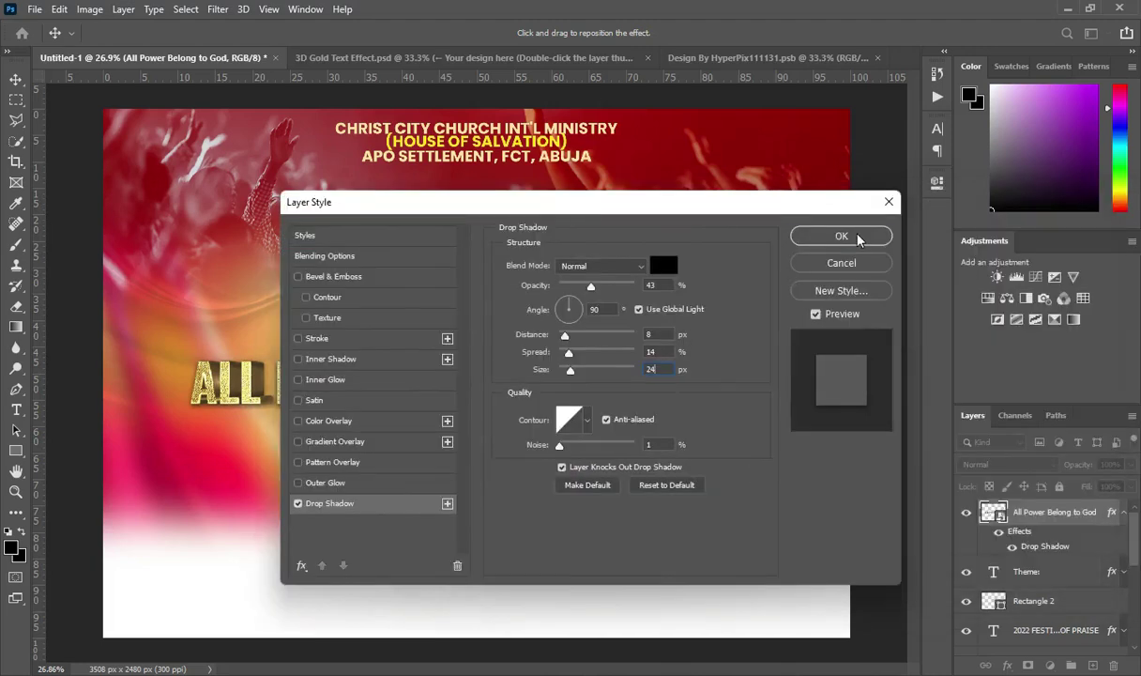
key("Return")
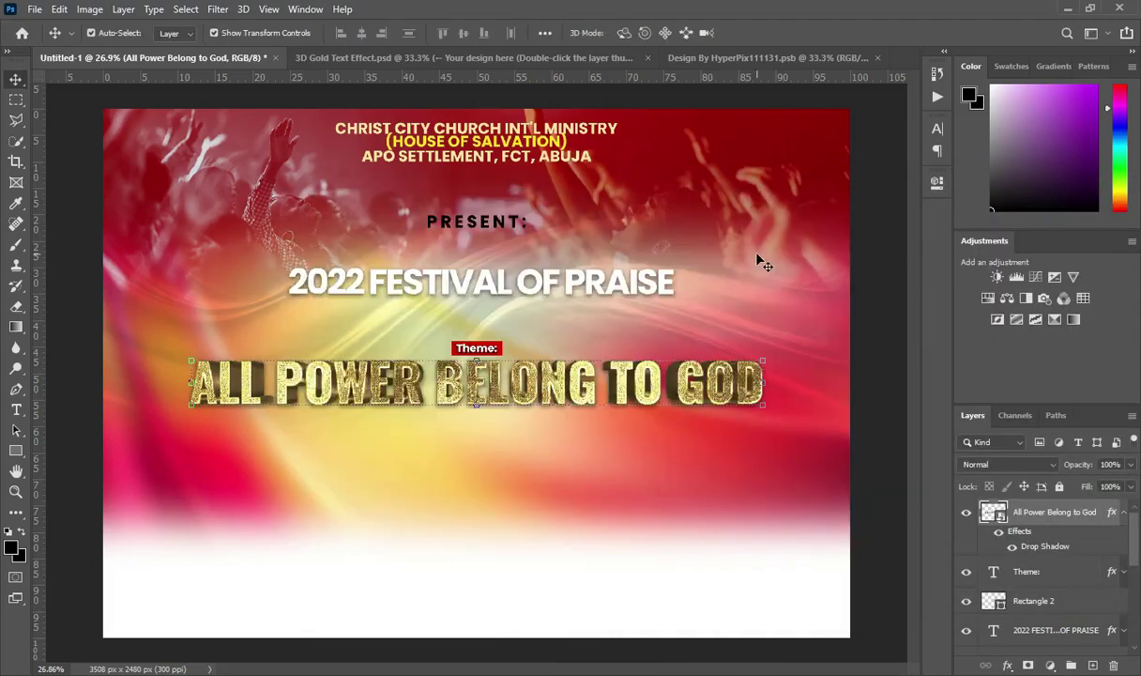
left_click(866, 370)
Place the "Host & Guest Speakers" image from the Festival of praise folder into the flyer
scroll(575, 381, "down", 1)
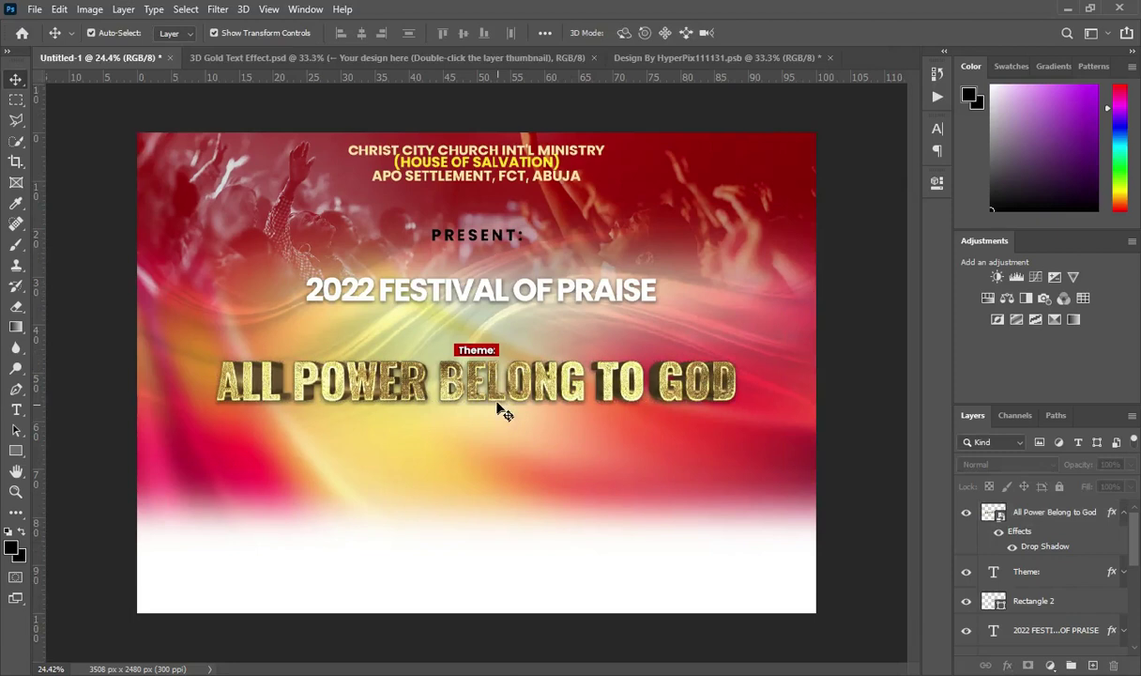
scroll(498, 403, "up", 1)
left_click(527, 672)
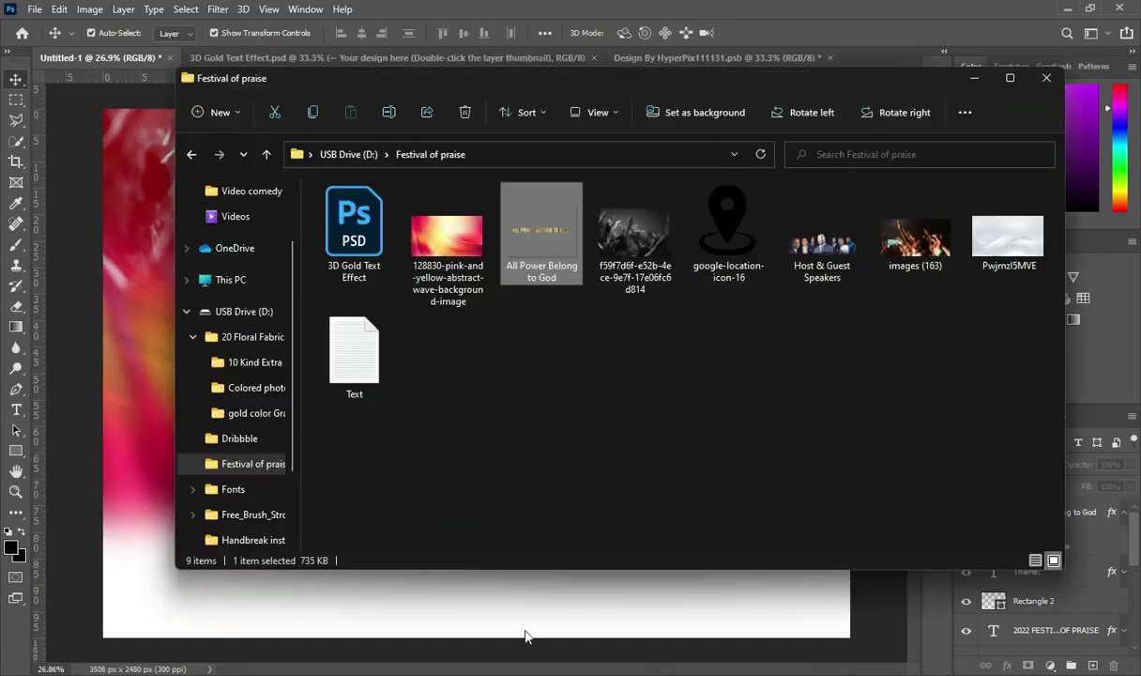
left_click(820, 255)
left_click_drag(822, 246, 422, 582)
Centre the speakers image just below the gold theme text and scale it to about 95%
left_click_drag(495, 410, 467, 485)
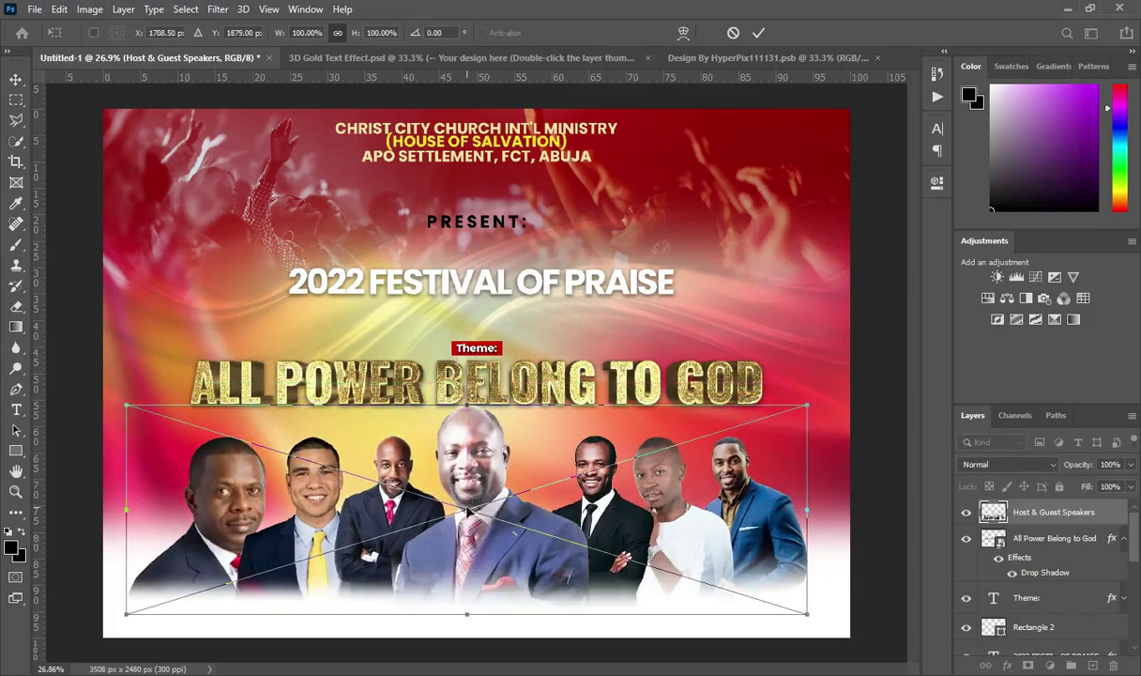
left_click_drag(467, 495, 477, 500)
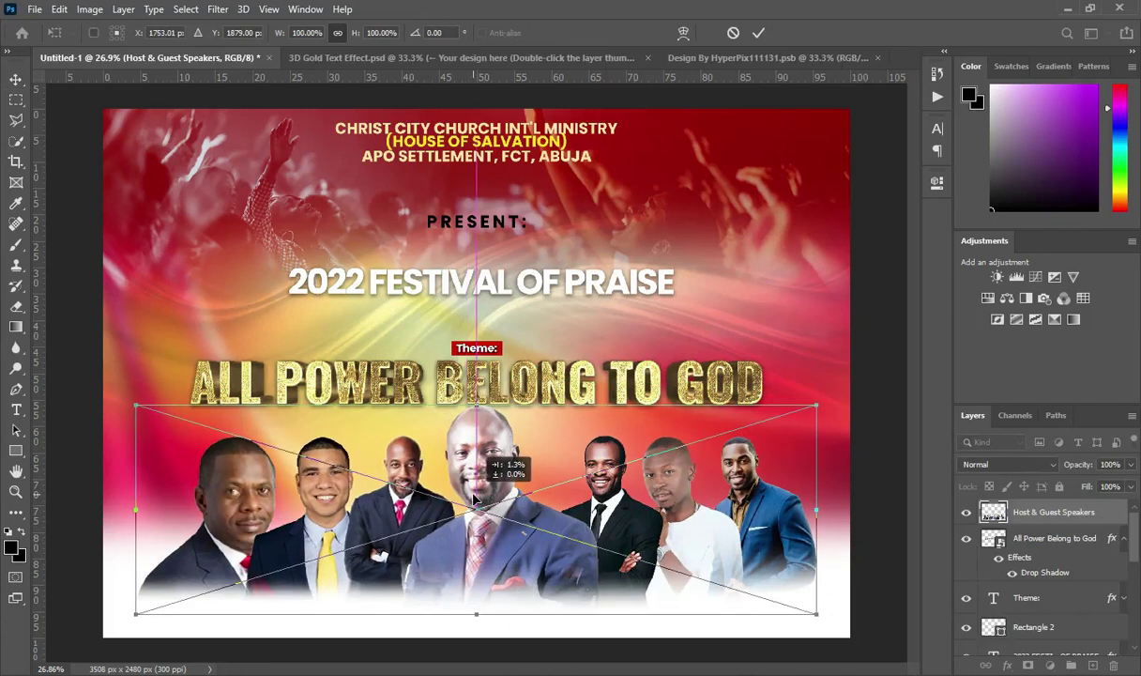
left_click_drag(477, 500, 476, 501)
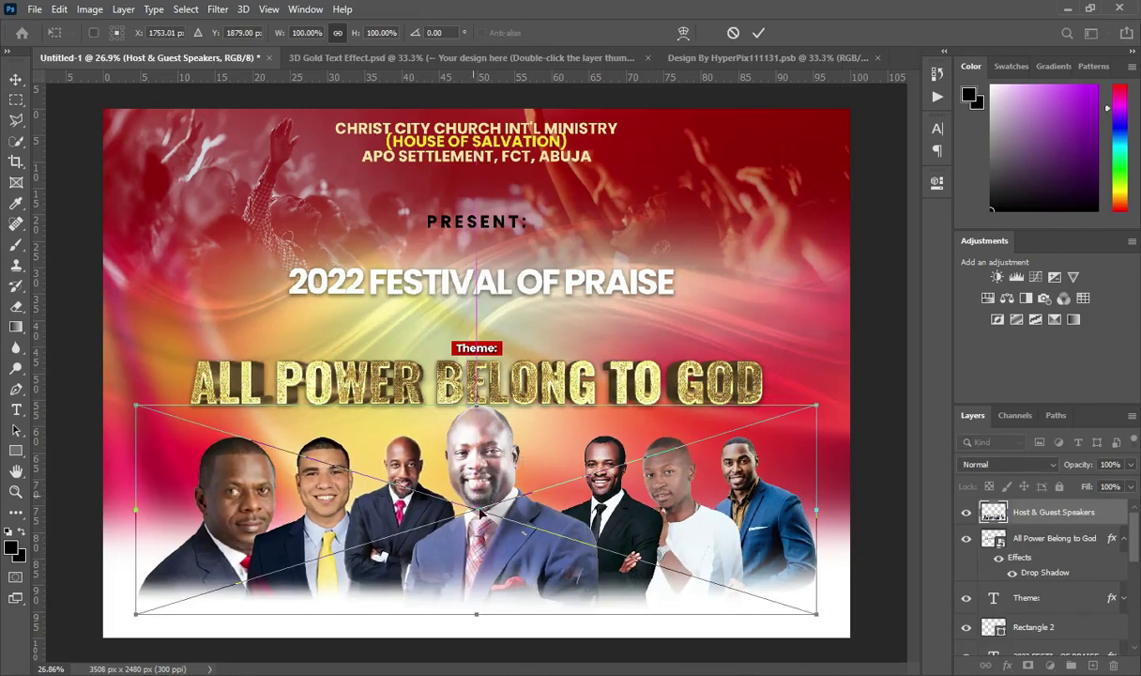
left_click_drag(476, 613, 476, 603)
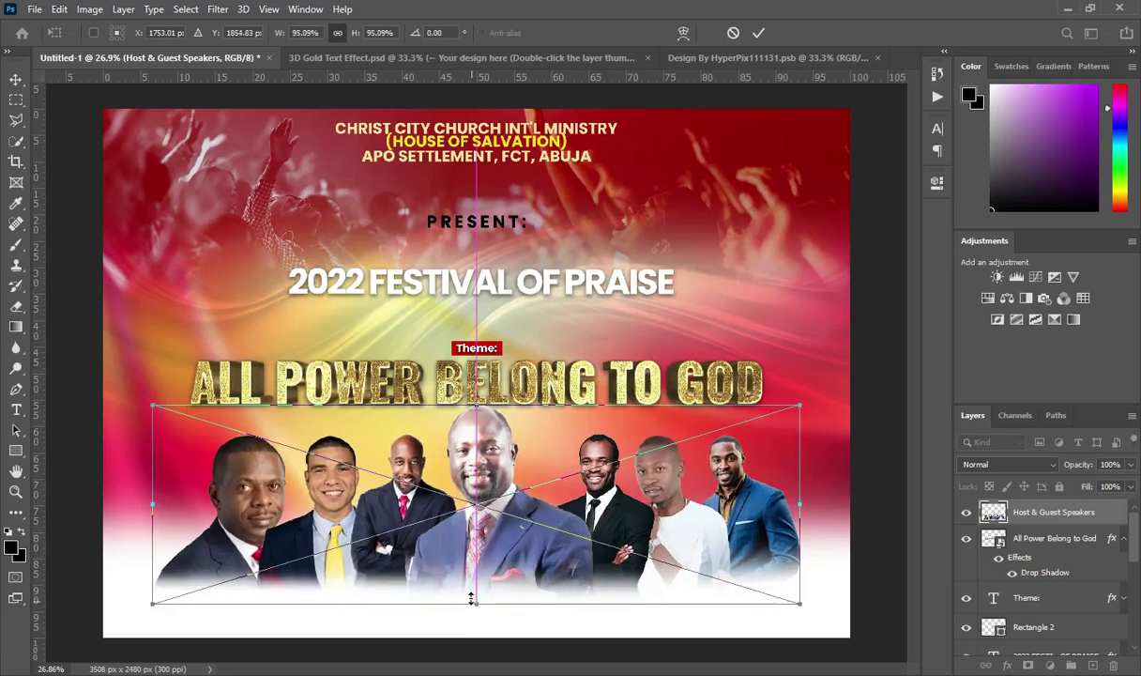
left_click(758, 33)
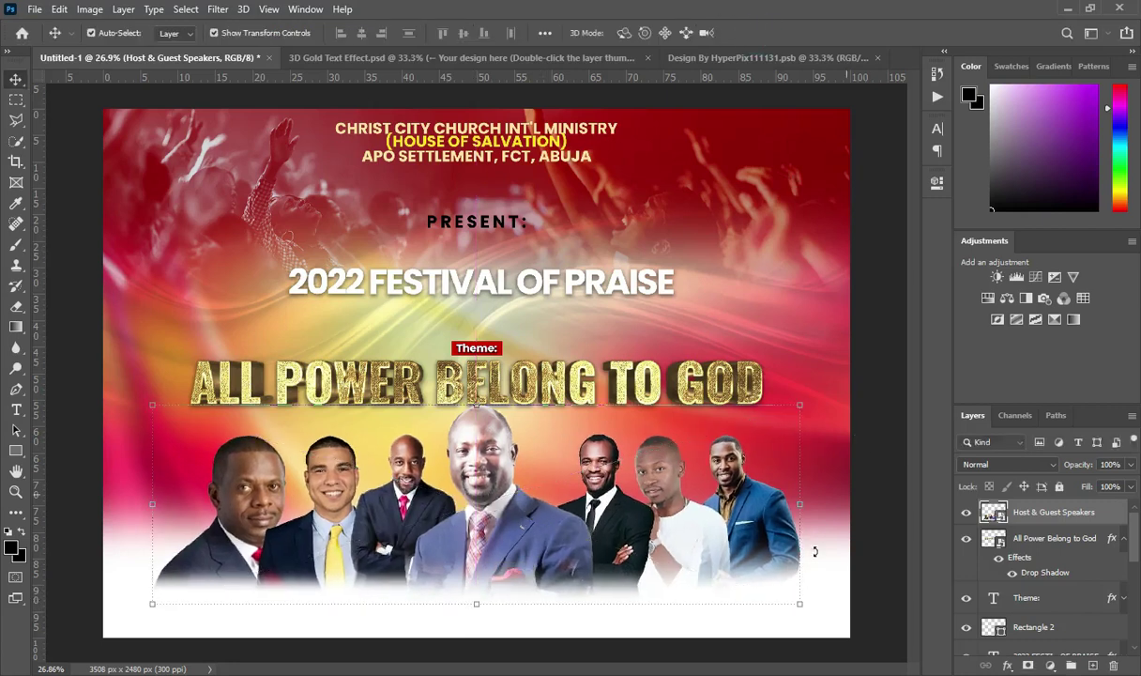
Move the speakers image, gold theme text, "Theme:" label and its red rectangle up together, closer to the "2022 FESTIVAL OF PRAISE" title
left_click(1122, 540)
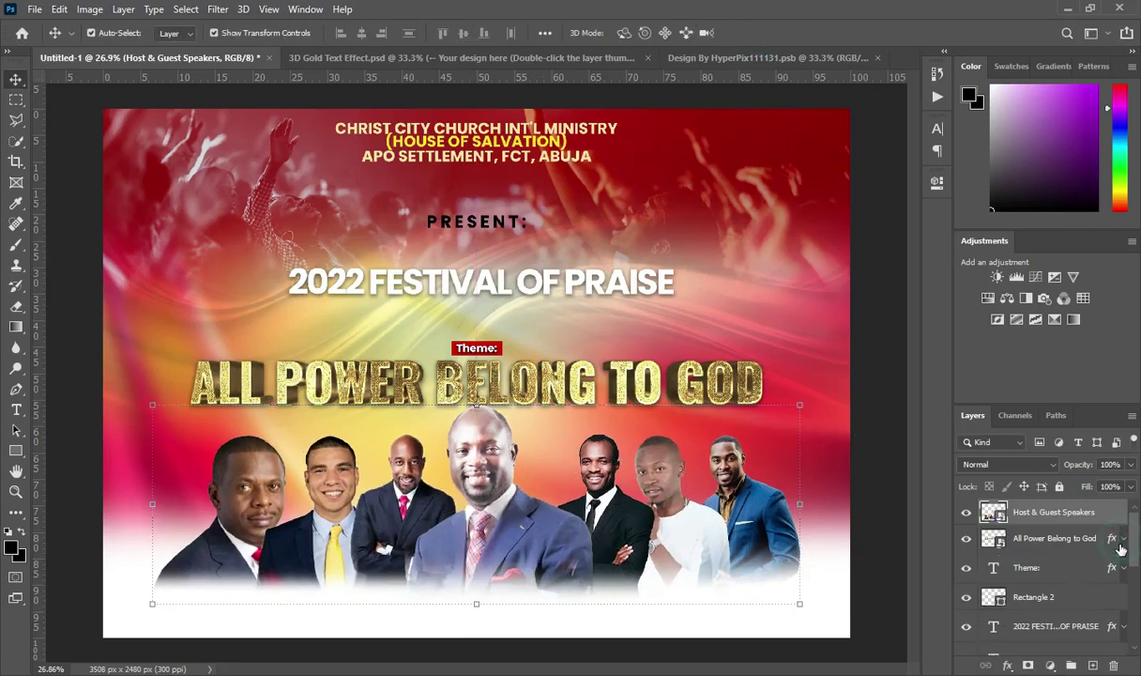
left_click(1032, 595)
left_click(1039, 512, "shift")
key("shift+Up")
key("shift+Up")
key("shift+Up")
key("shift+Up")
key("shift+Up")
key("shift+Up")
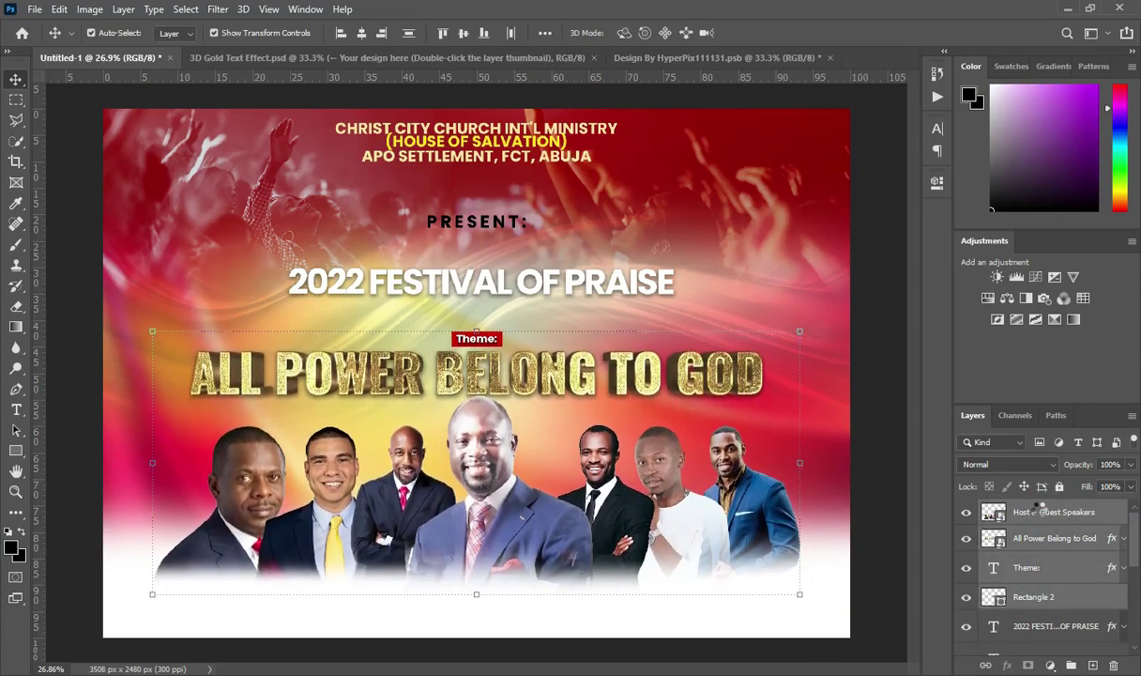
key("shift+Up")
key("shift+Up")
key("shift+Up")
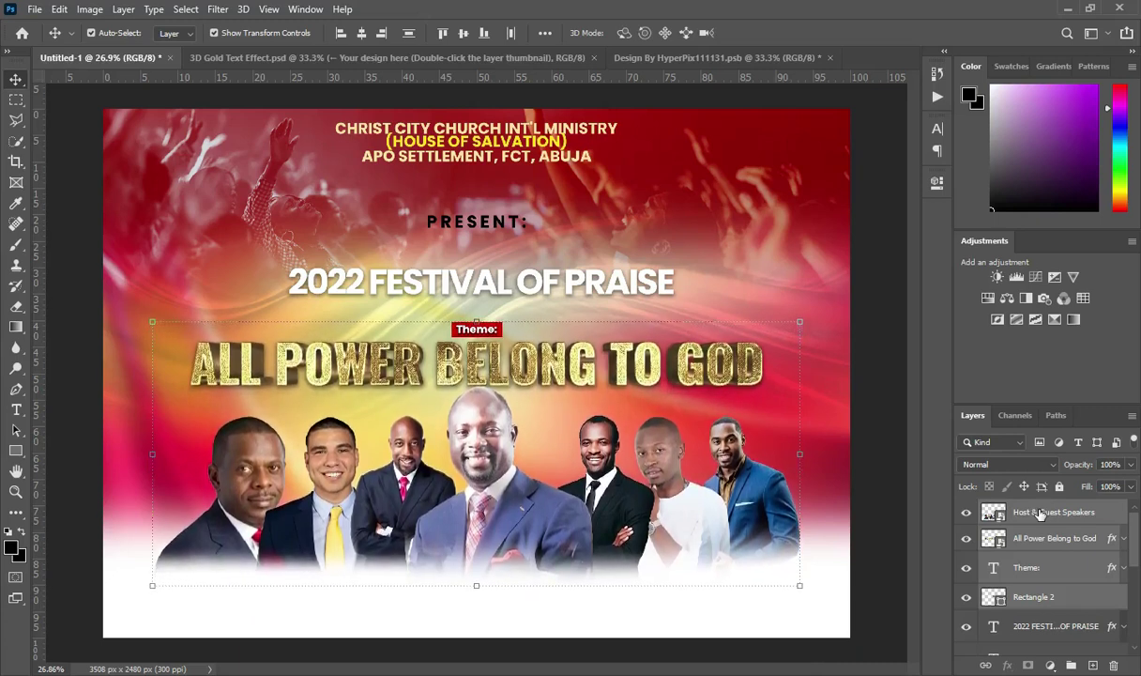
key("shift+Up")
key("shift+Up")
left_click(852, 368)
Move the "PRESENT:" line and the "2022 FESTIVAL OF PRAISE" title up together, closer to the church heading
scroll(1070, 582, "down", 2)
left_click(1058, 606)
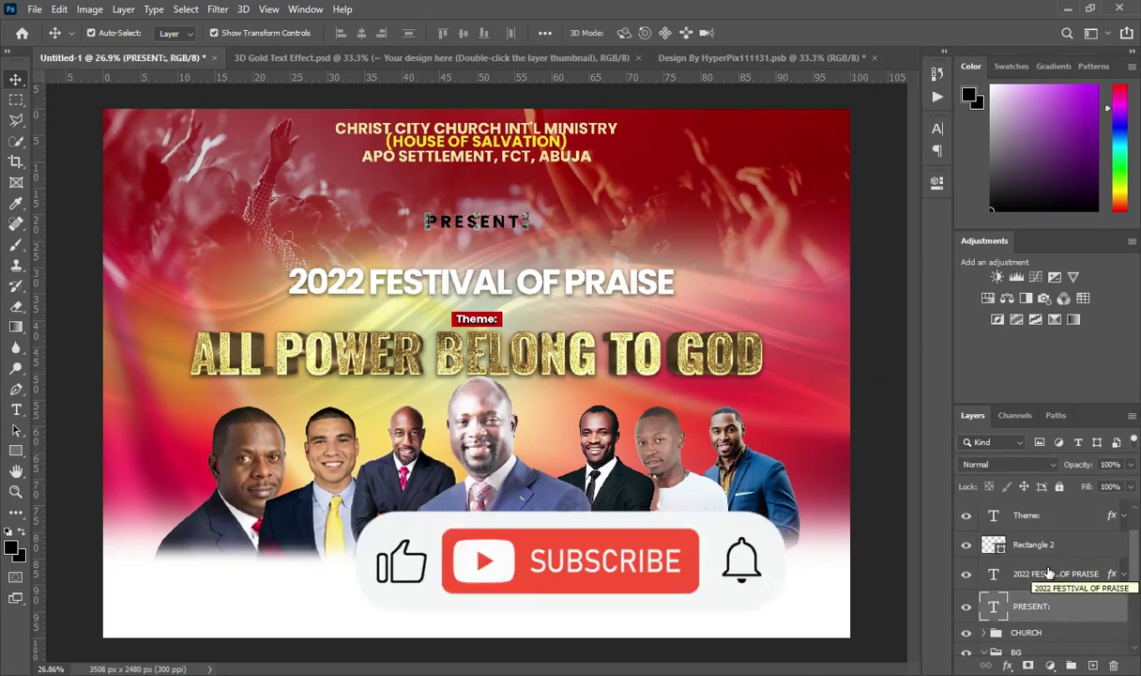
left_click(1043, 573, "shift")
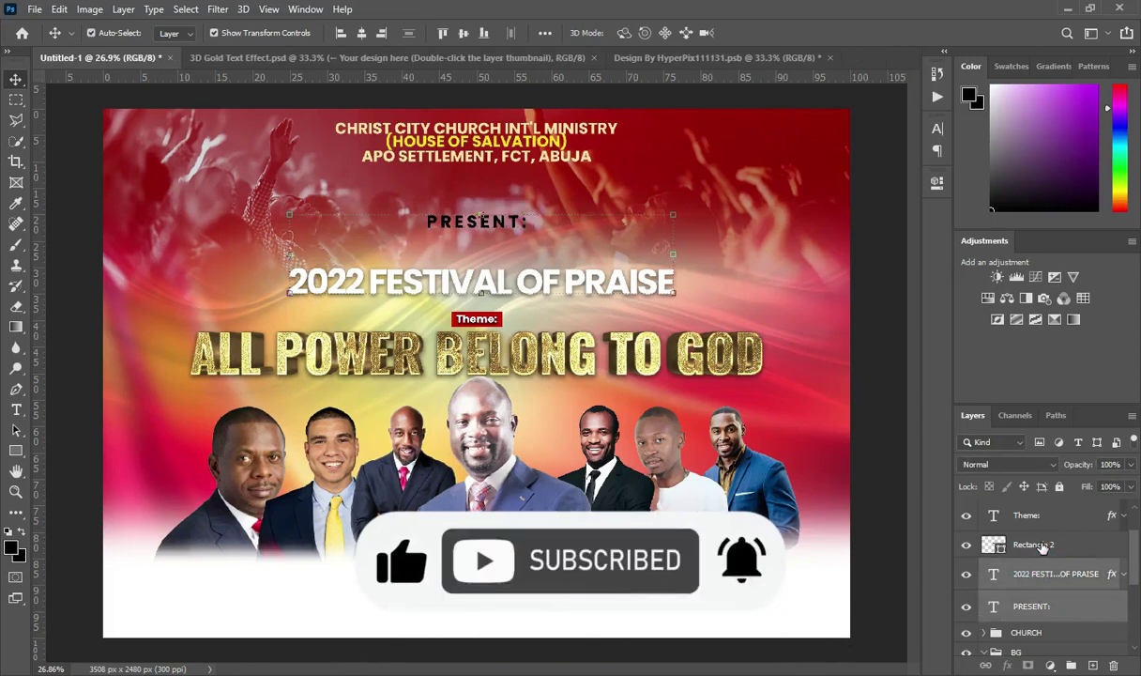
key("shift+Up")
key("shift+Up")
key("shift+Up")
key("shift+Up")
key("shift+Up")
key("shift+Up")
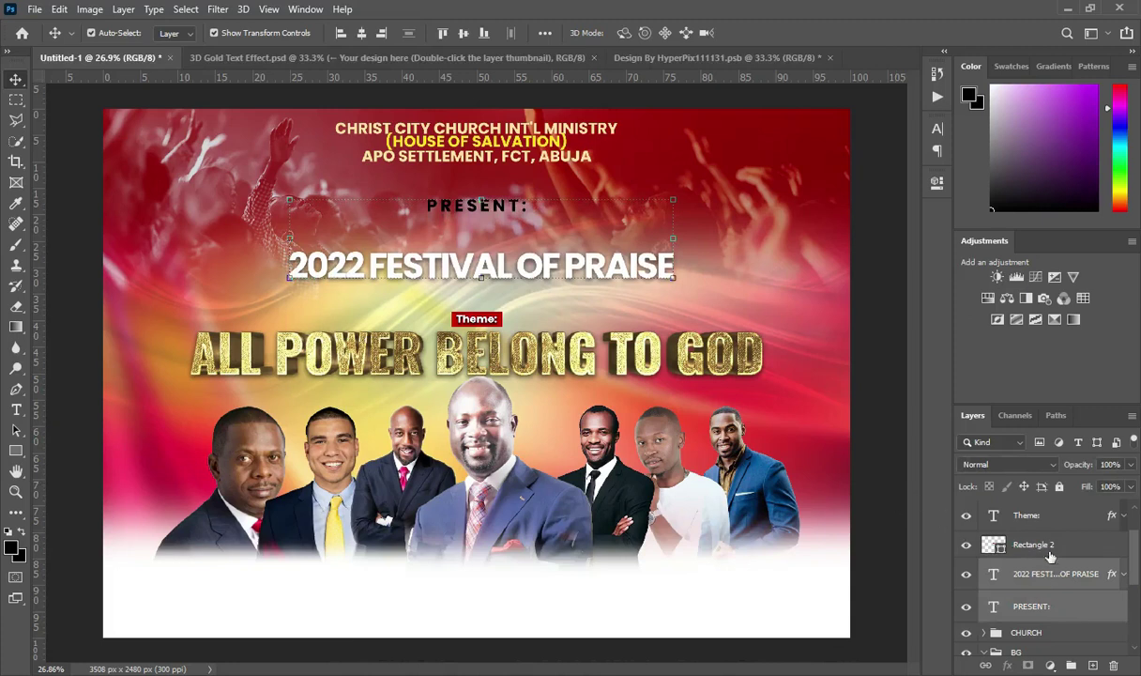
Nudge the speakers image, gold theme text and "Theme:" label slightly upward, and align the red rectangle behind the label
scroll(1032, 535, "up", 2)
left_click(1041, 514)
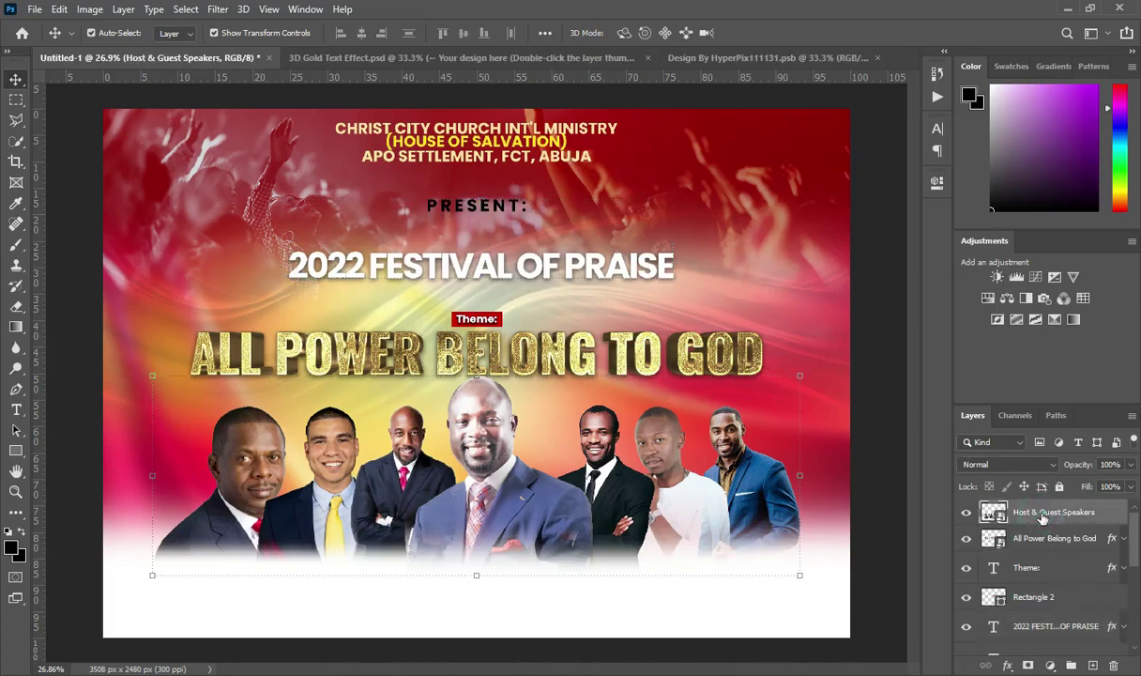
left_click(1042, 570, "ctrl")
key("shift+Up")
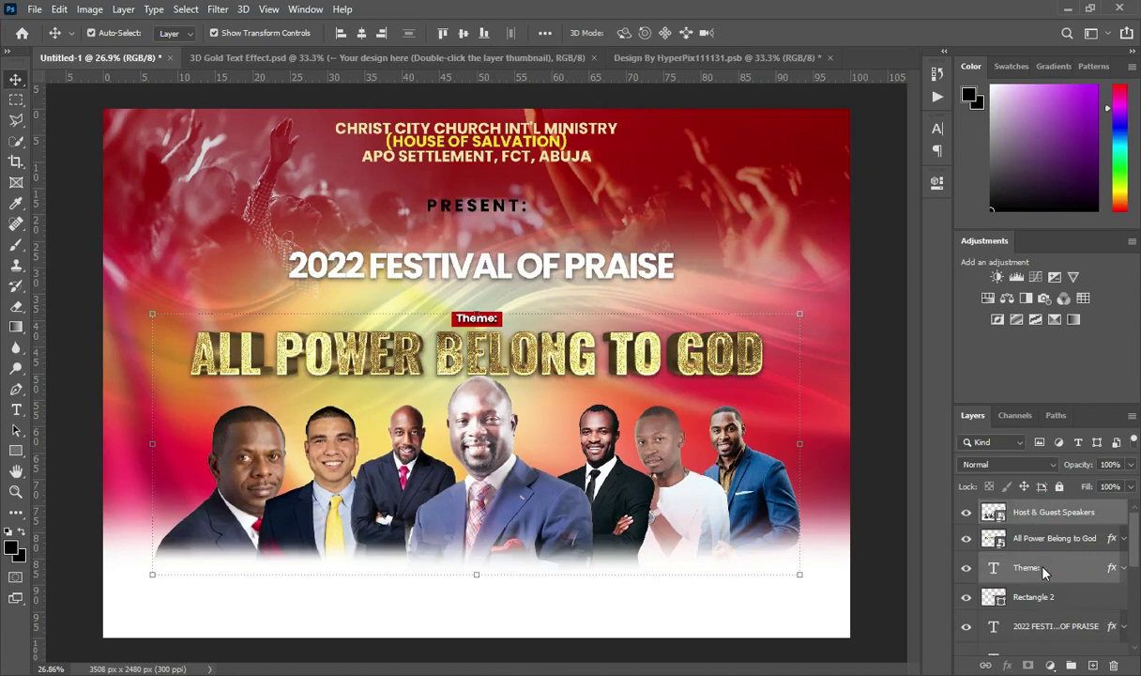
left_click(1047, 540)
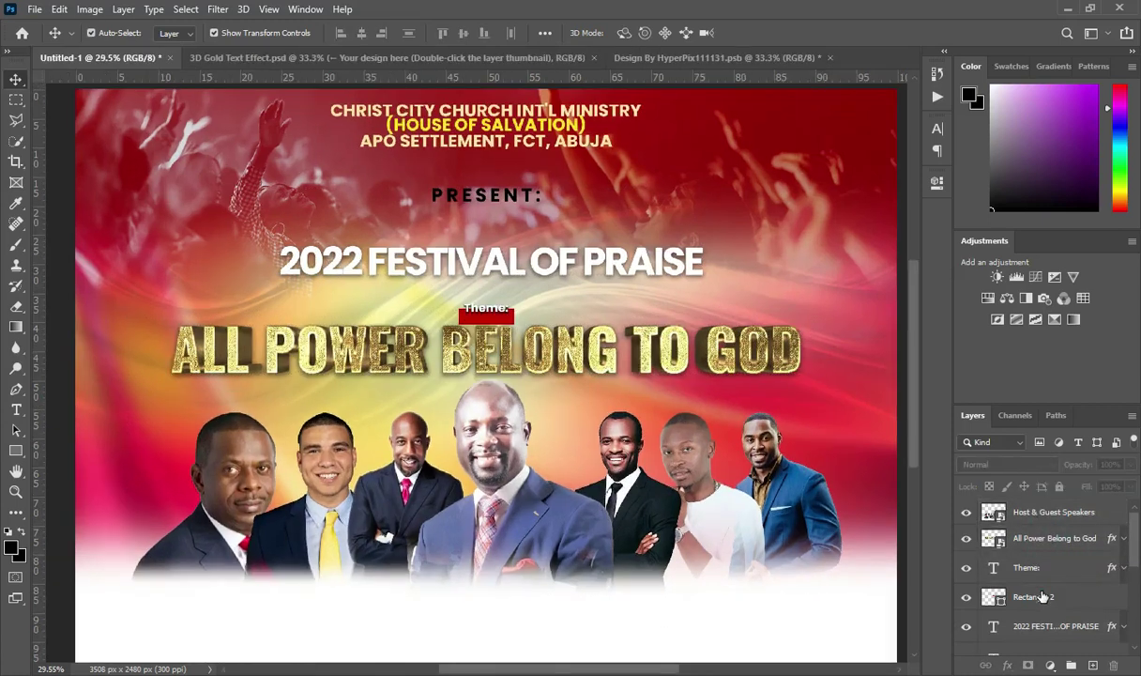
left_click(1042, 597)
key("shift+Up")
key("shift+Up")
scroll(602, 405, "down", 1)
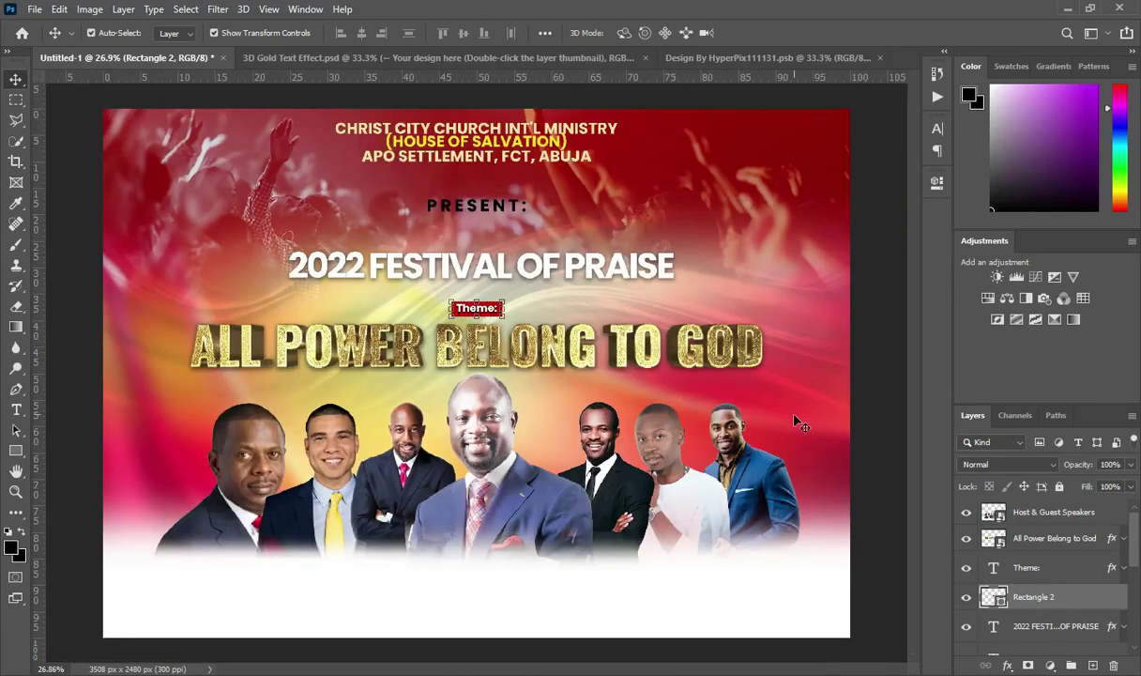
left_click(826, 418)
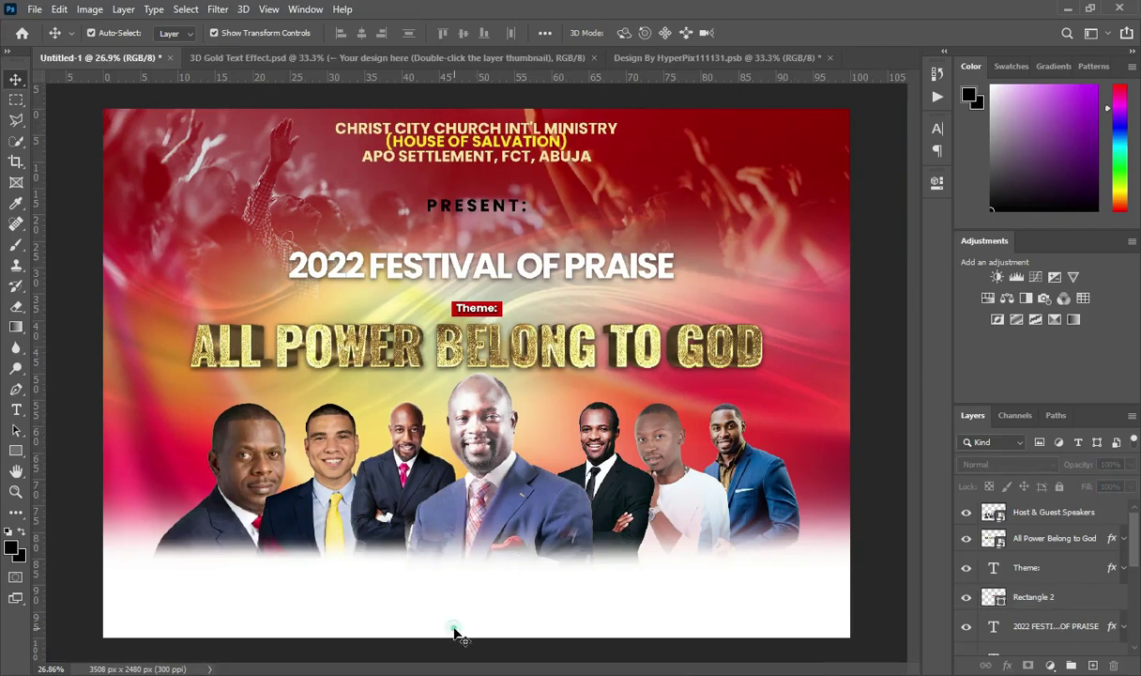
Draw a black rectangle about 3606 by 131 px across the flyer's bottom edge, above the PwjmzI5MVE layer in the BG group
scroll(1030, 568, "down", 1)
scroll(1030, 570, "down", 4)
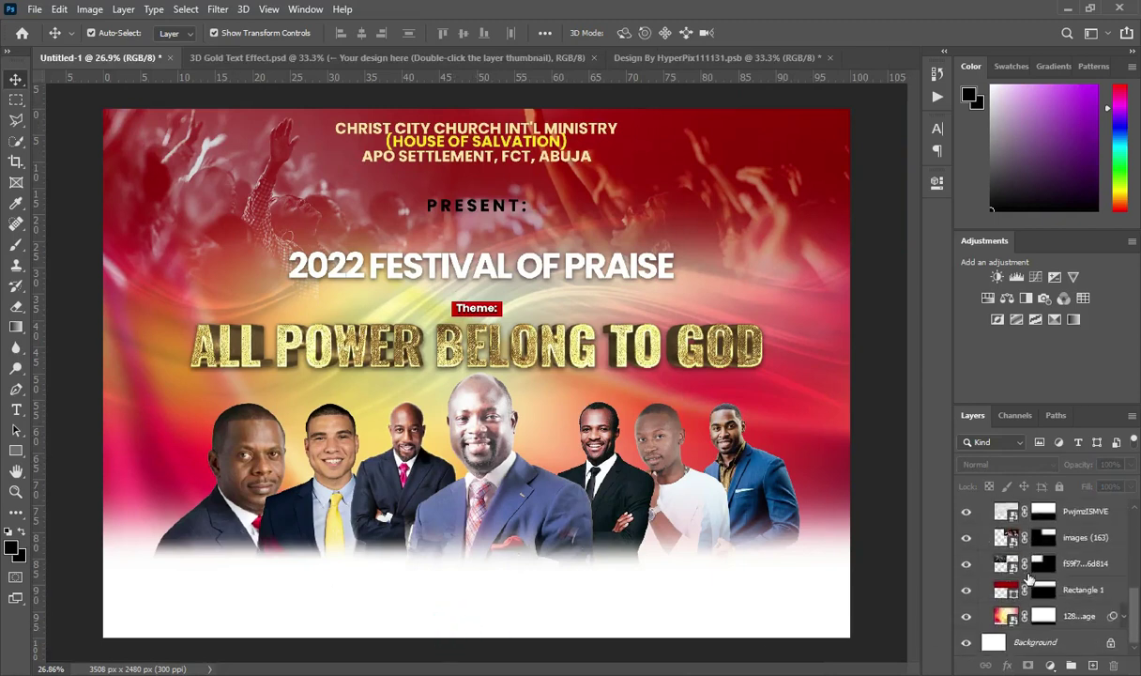
left_click(1044, 589)
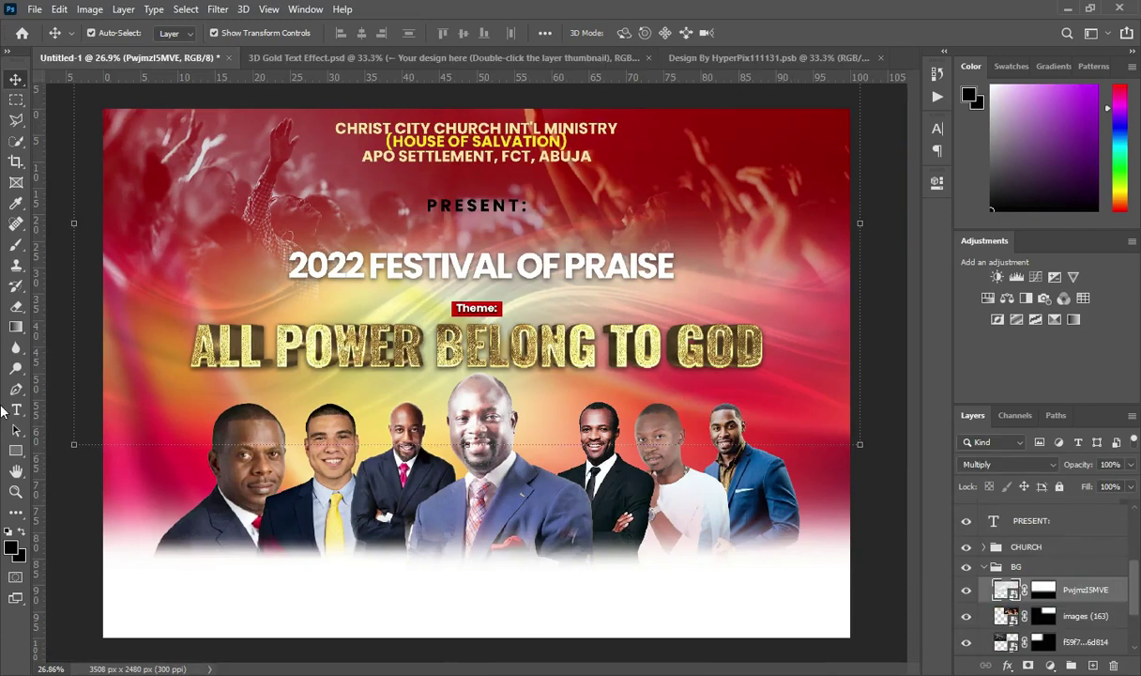
left_click(16, 449)
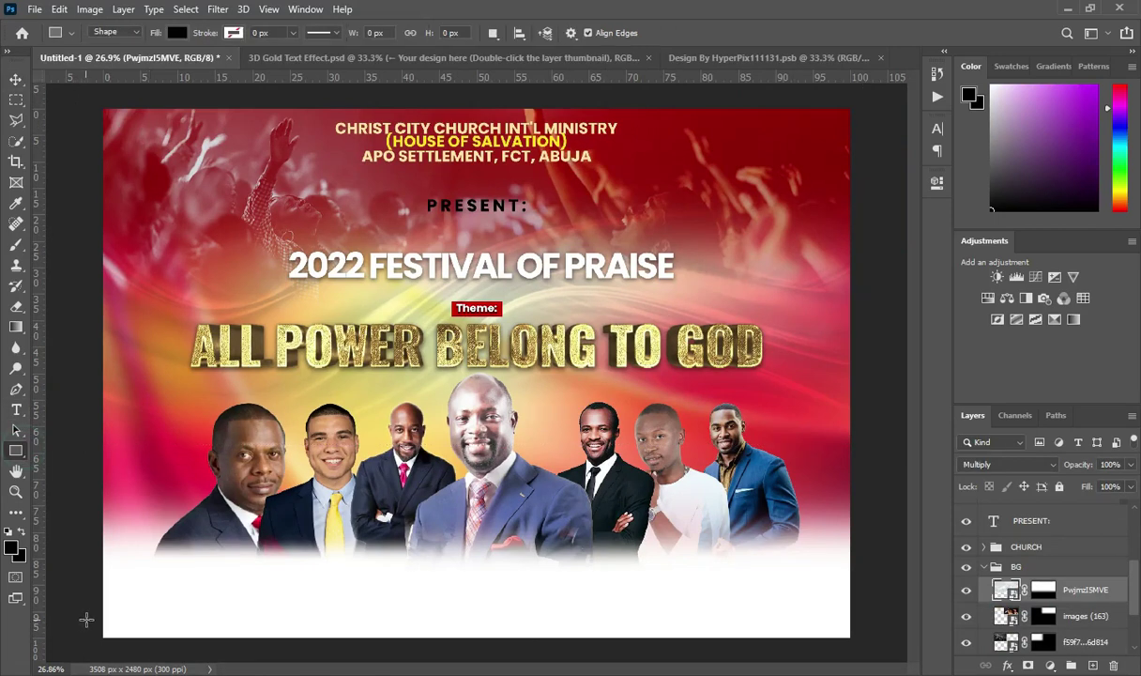
left_click_drag(92, 618, 861, 646)
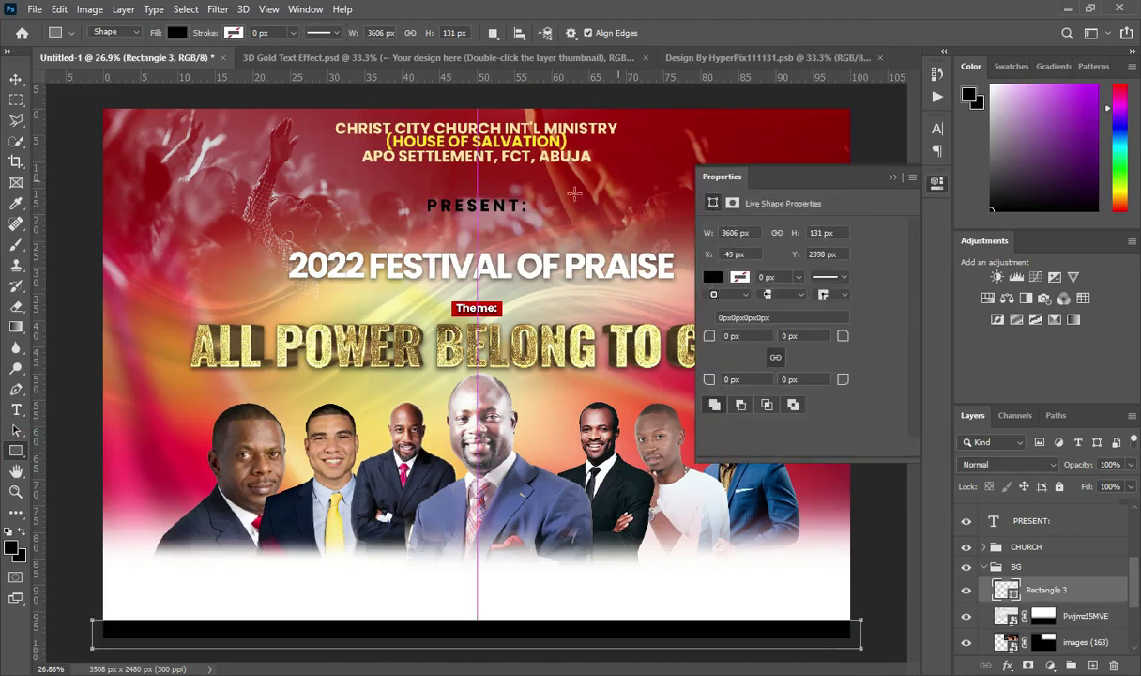
left_click(16, 79)
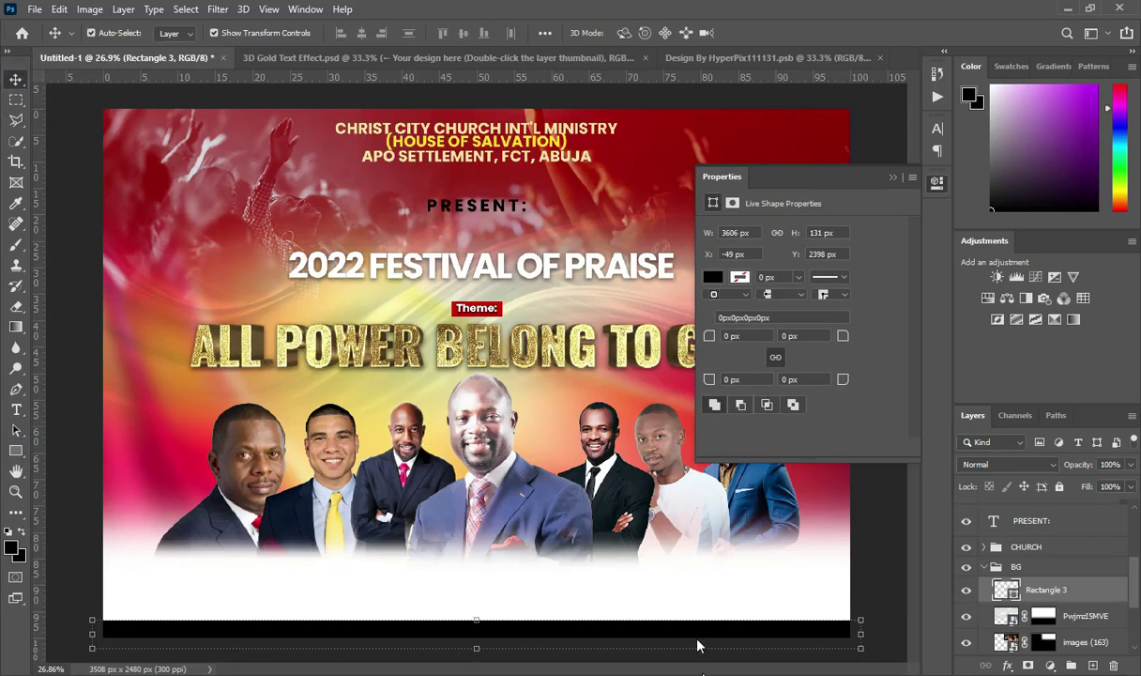
Fill the bottom bar with the dark red from the recently used colors, and collapse the BG group
key("alt+Tab")
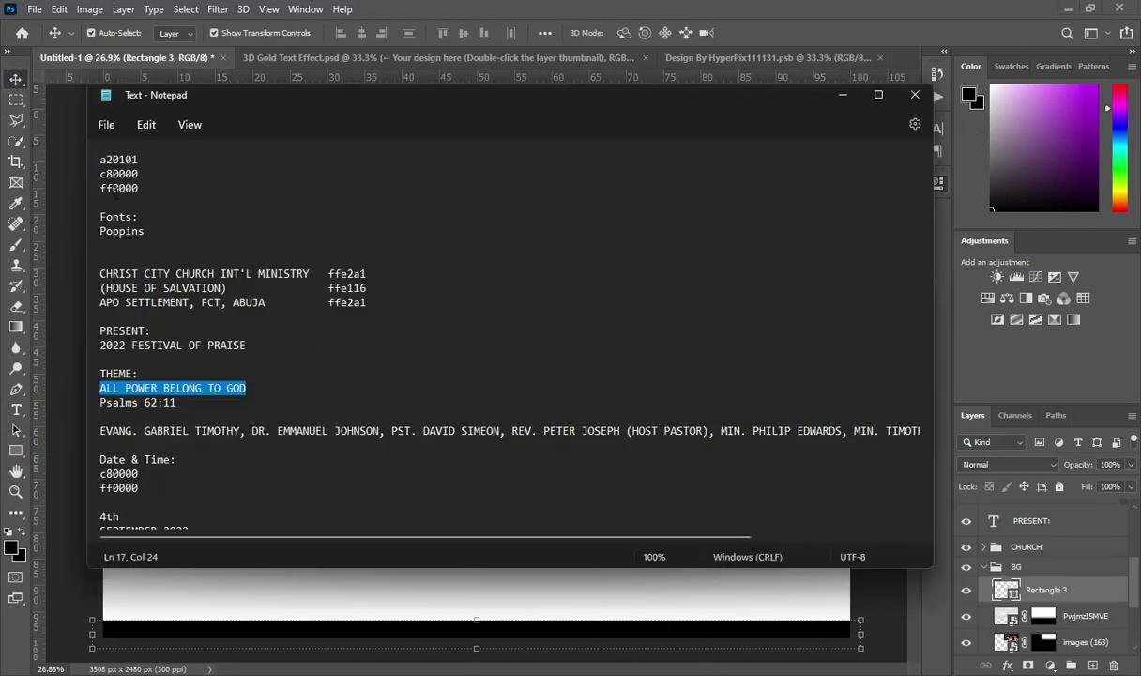
double_click(137, 187)
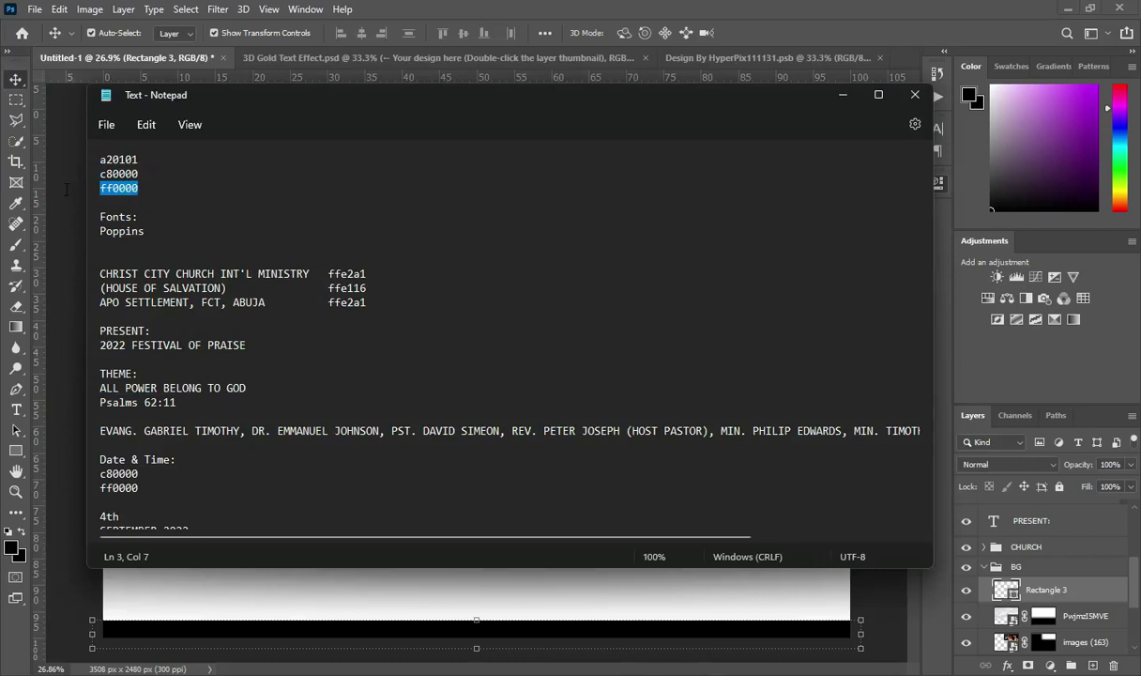
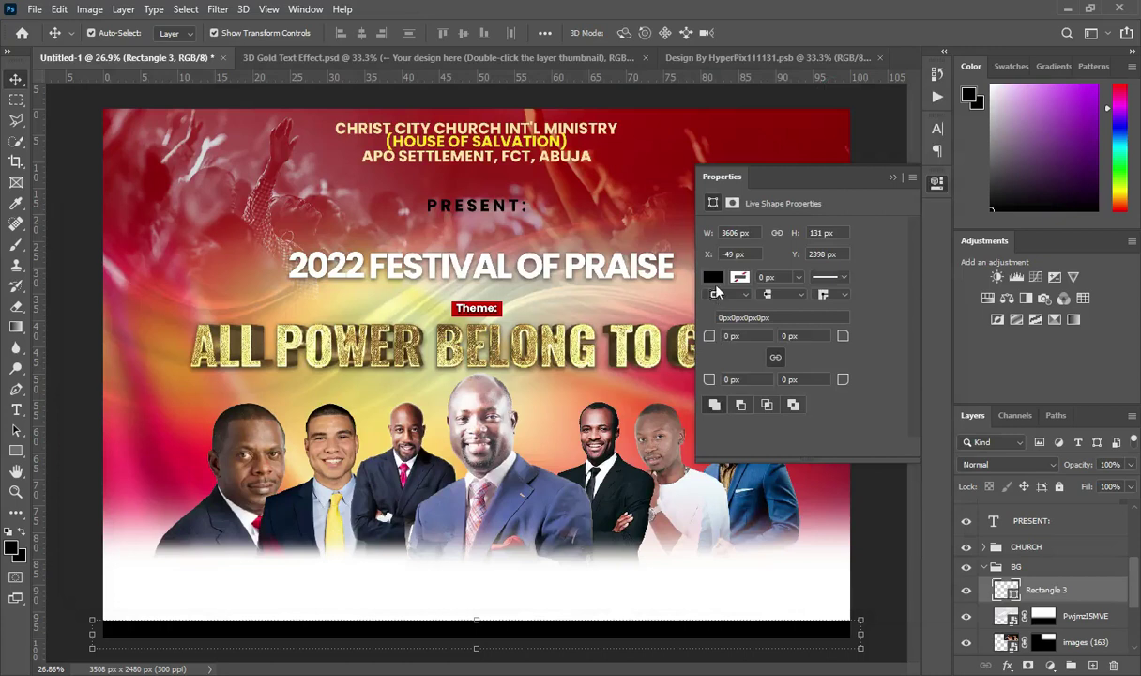
left_click(714, 277)
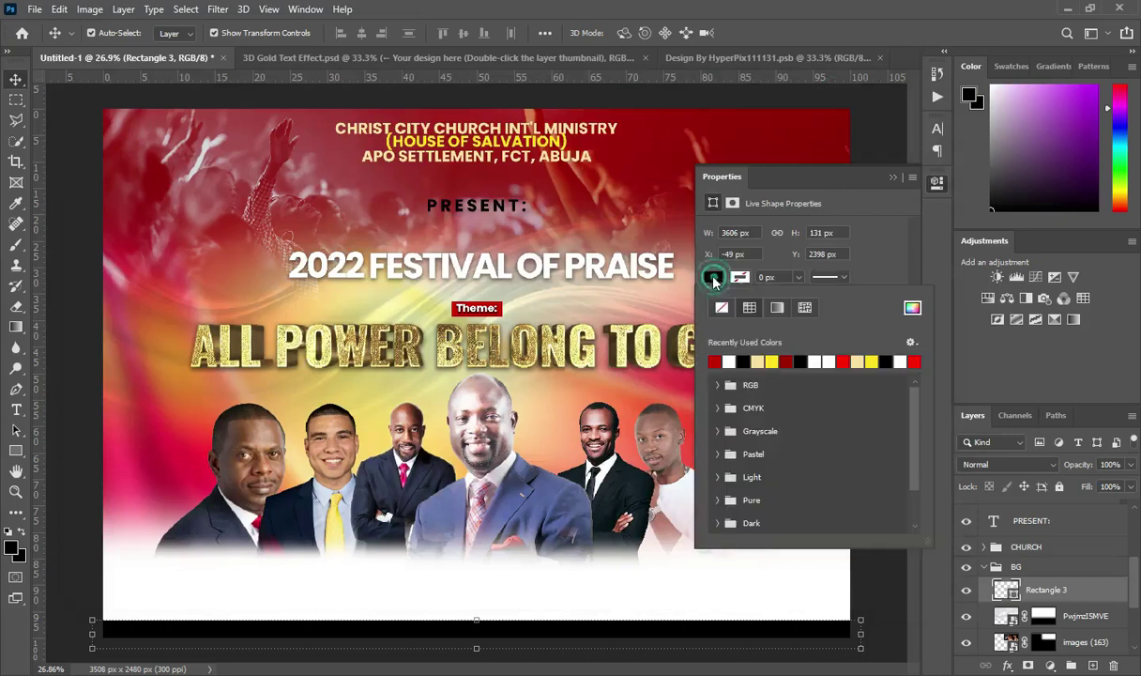
left_click(786, 360)
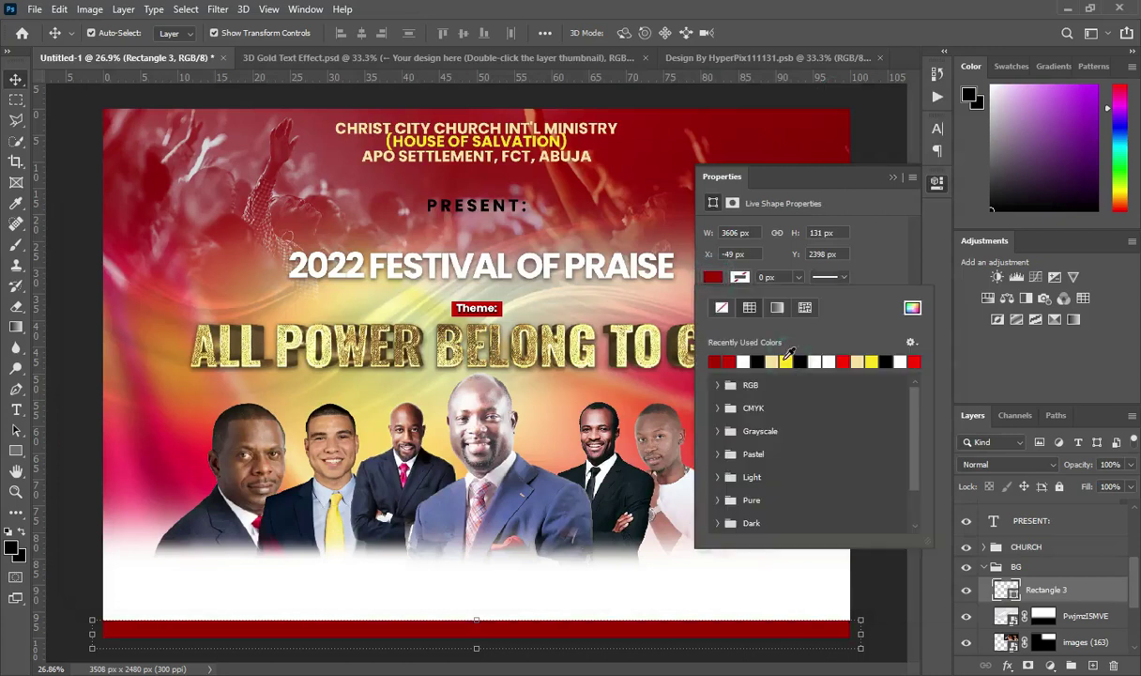
left_click(893, 178)
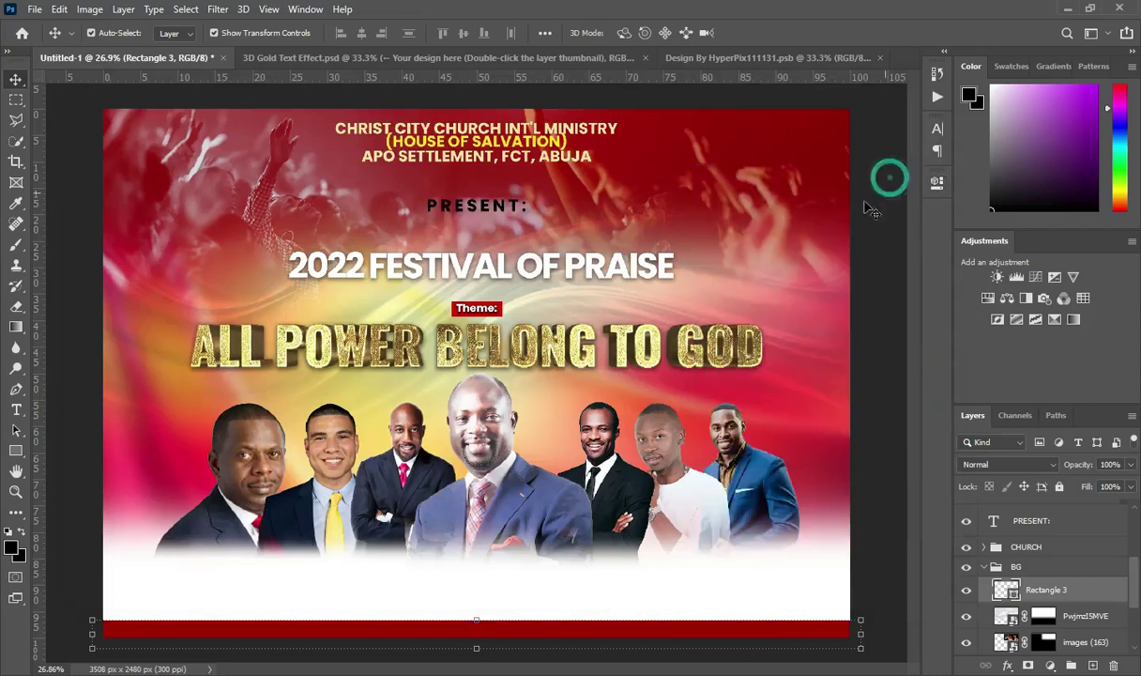
left_click(56, 137)
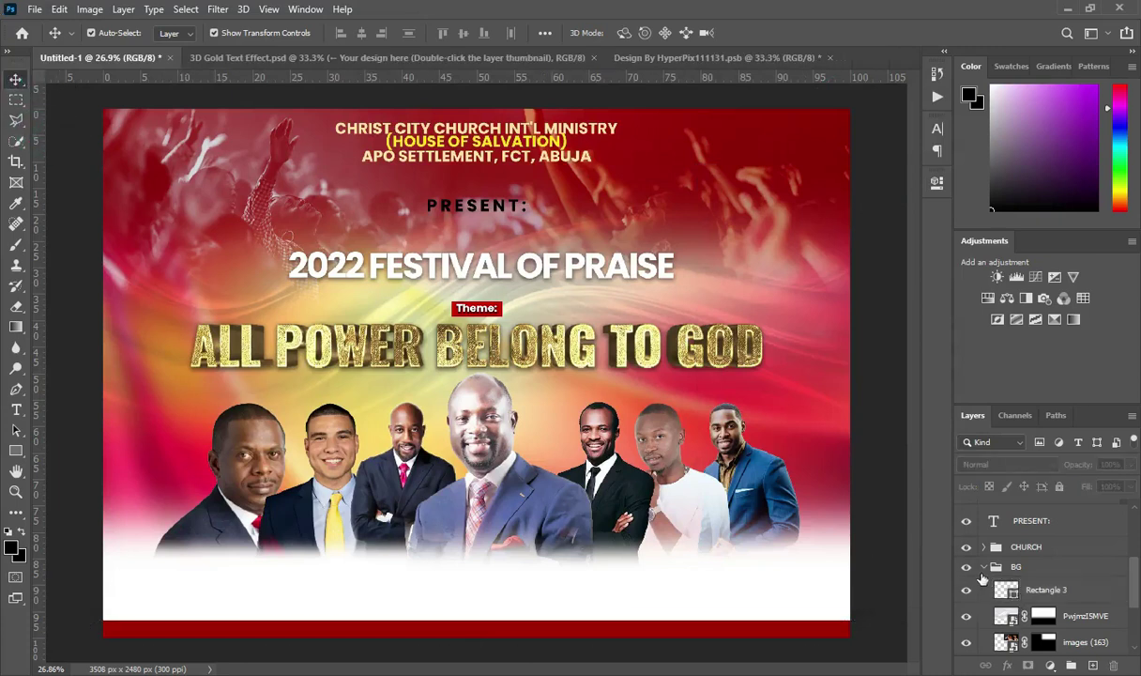
left_click(982, 567)
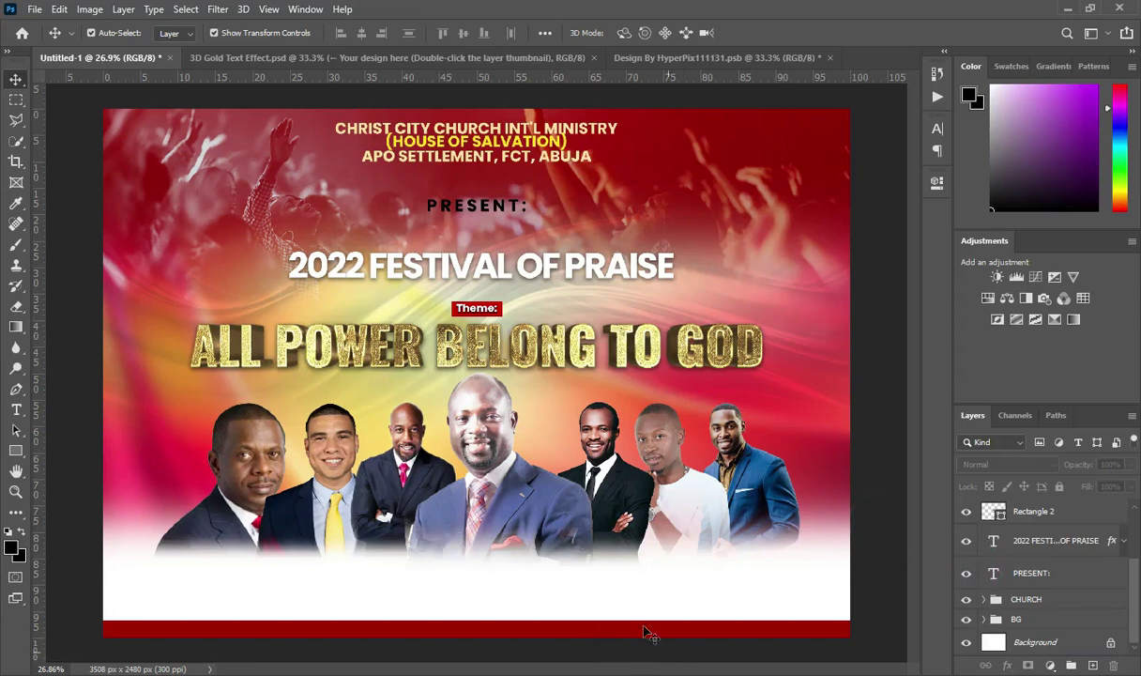
Switch to the Text file in Notepad, copy the line "Psalms 62:11" and return to the flyer in Photoshop
scroll(517, 573, "up", 1)
scroll(471, 581, "up", 1)
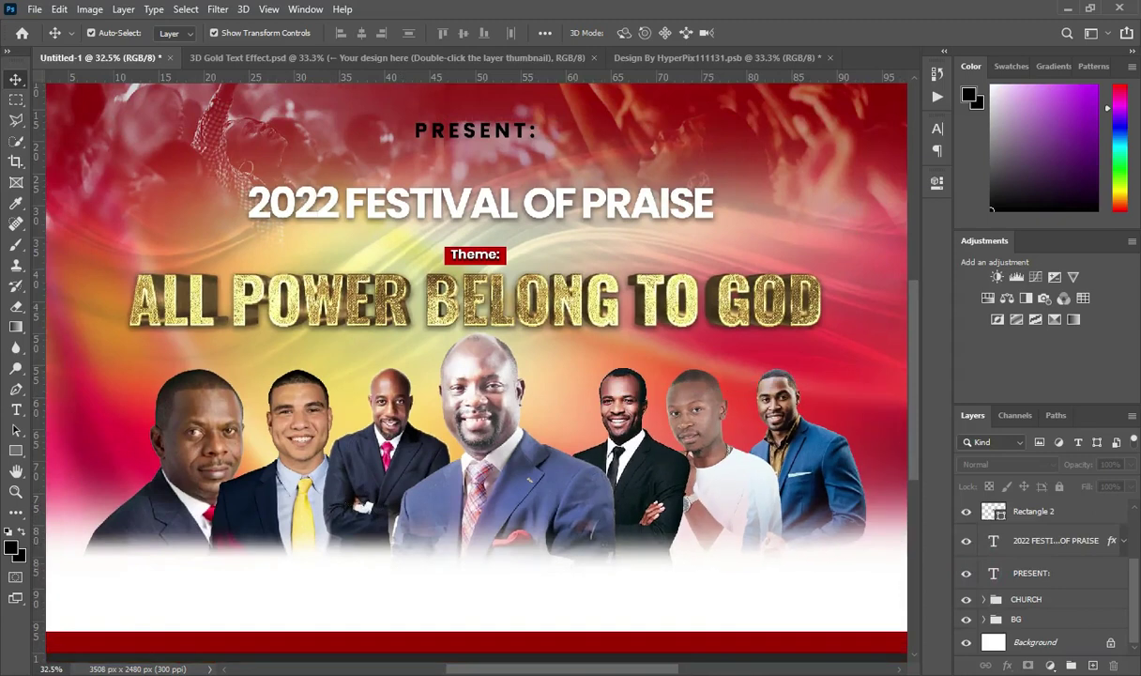
key("alt+Tab")
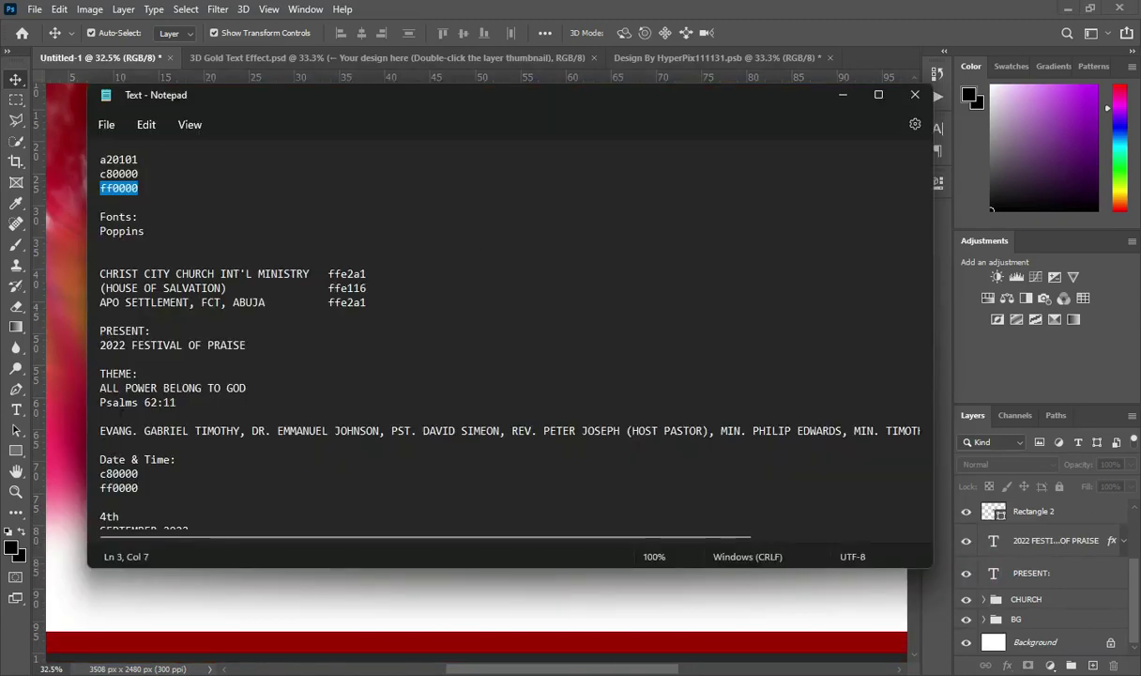
left_click_drag(177, 402, 113, 401)
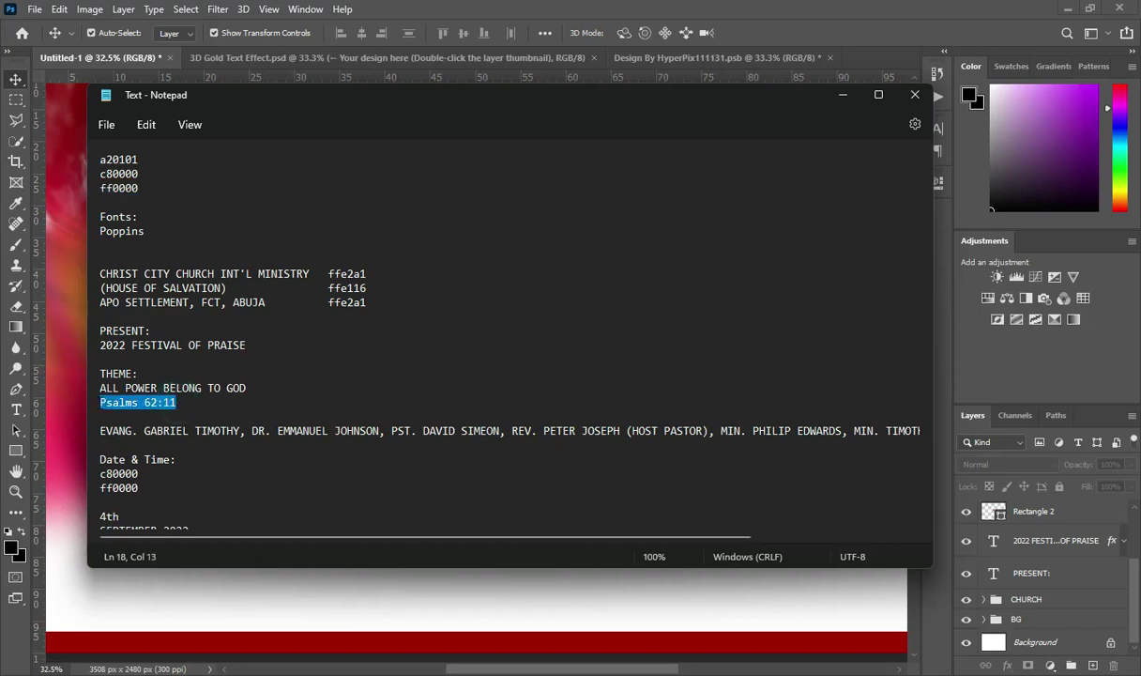
left_click(838, 95)
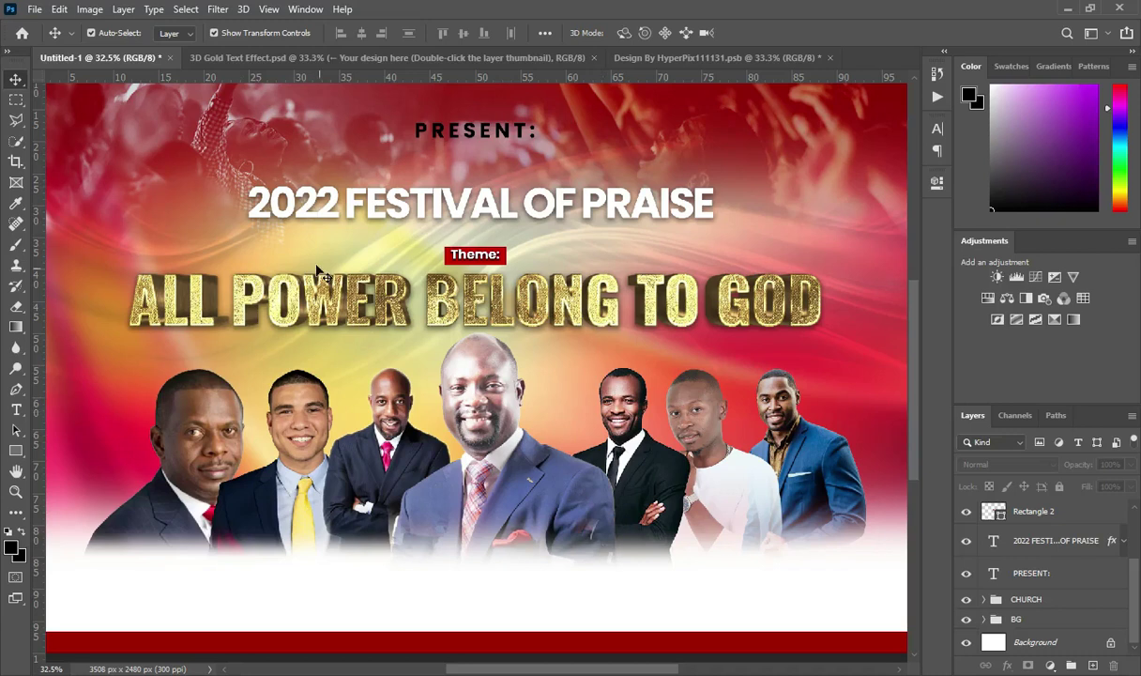
Draw a rectangle about 265 by 51 px just after "GOD" at the theme text's baseline, above the All Power Belong to God layer
left_click(784, 319)
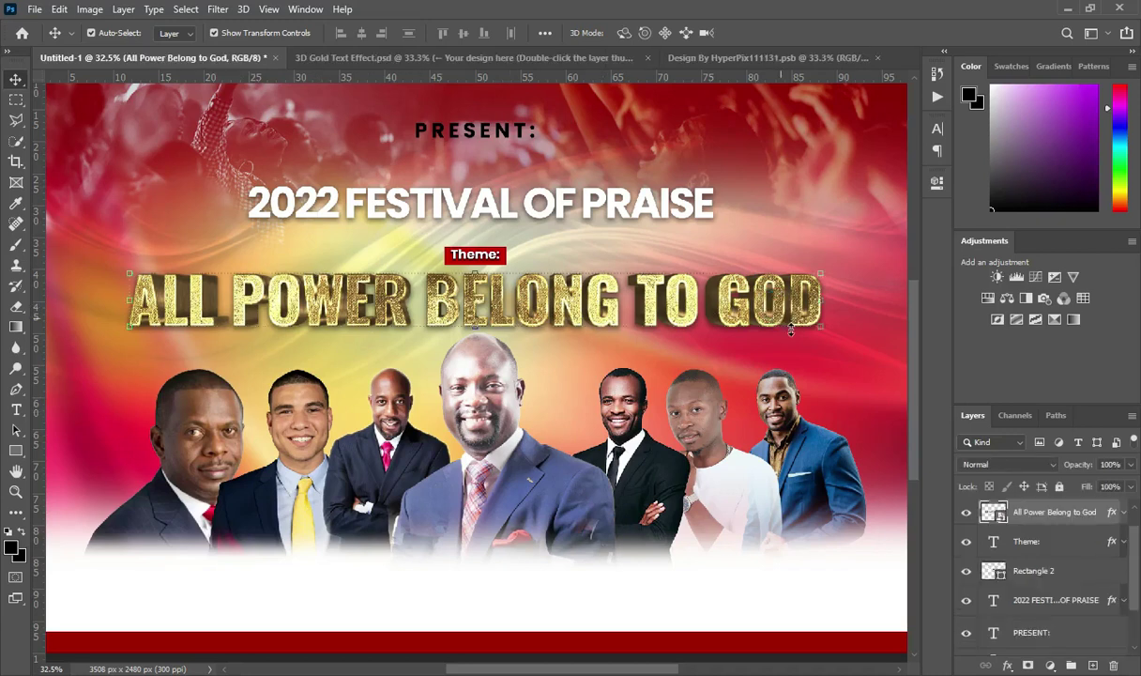
scroll(1049, 525, "up", 1)
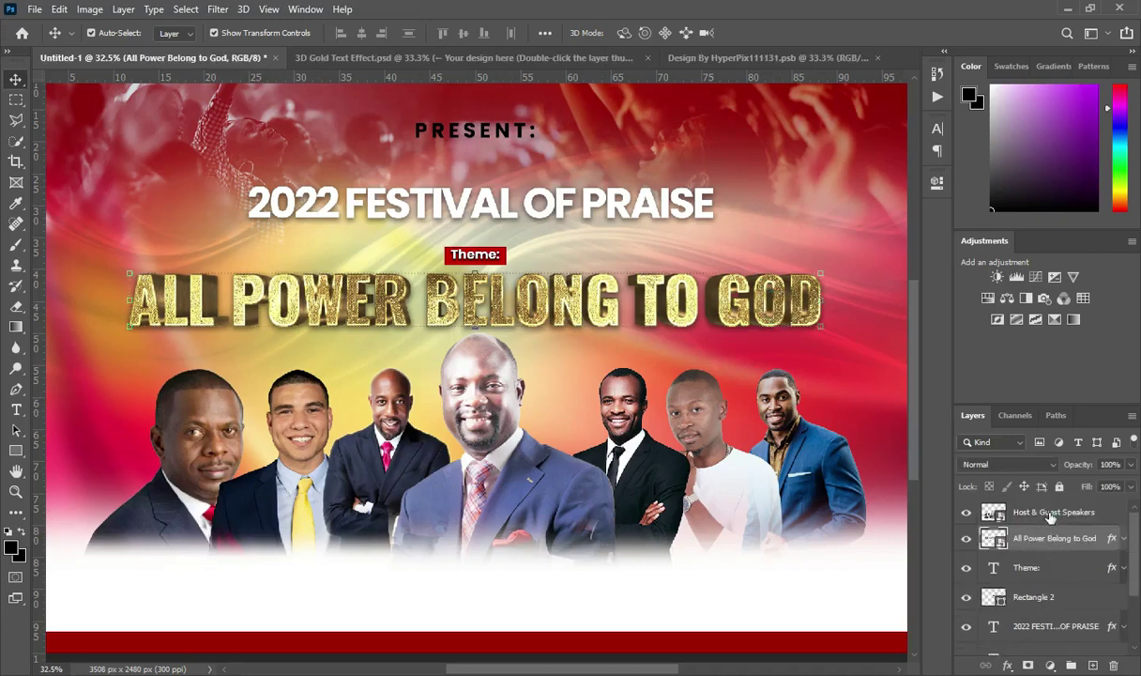
left_click(1042, 512)
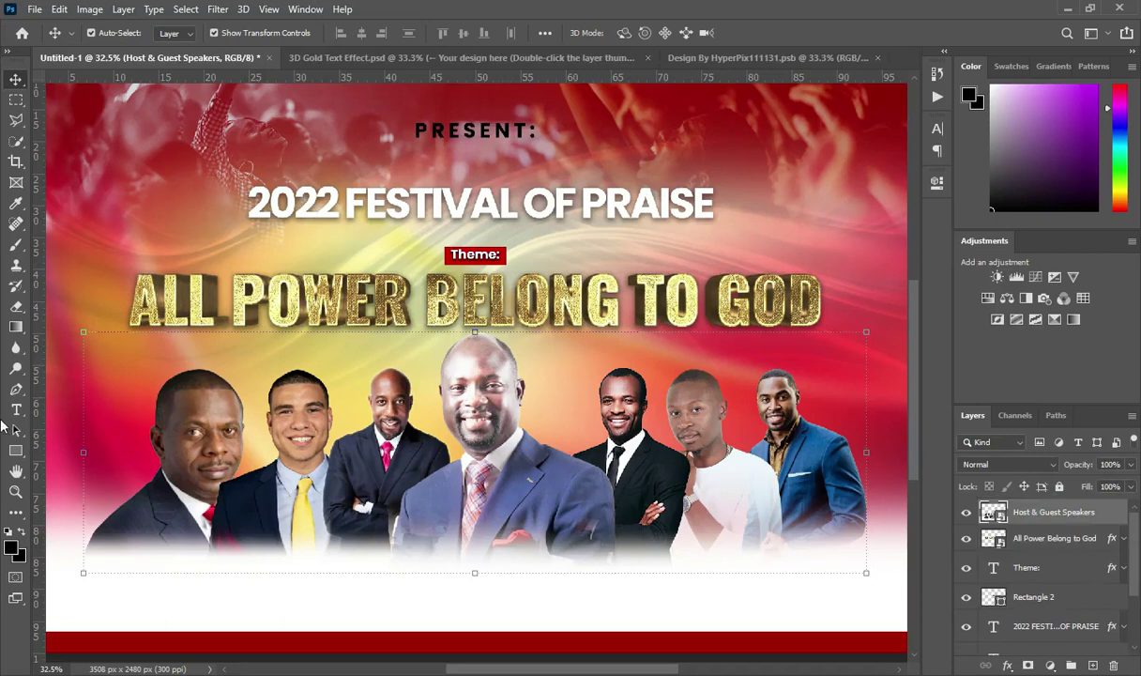
left_click(1057, 544)
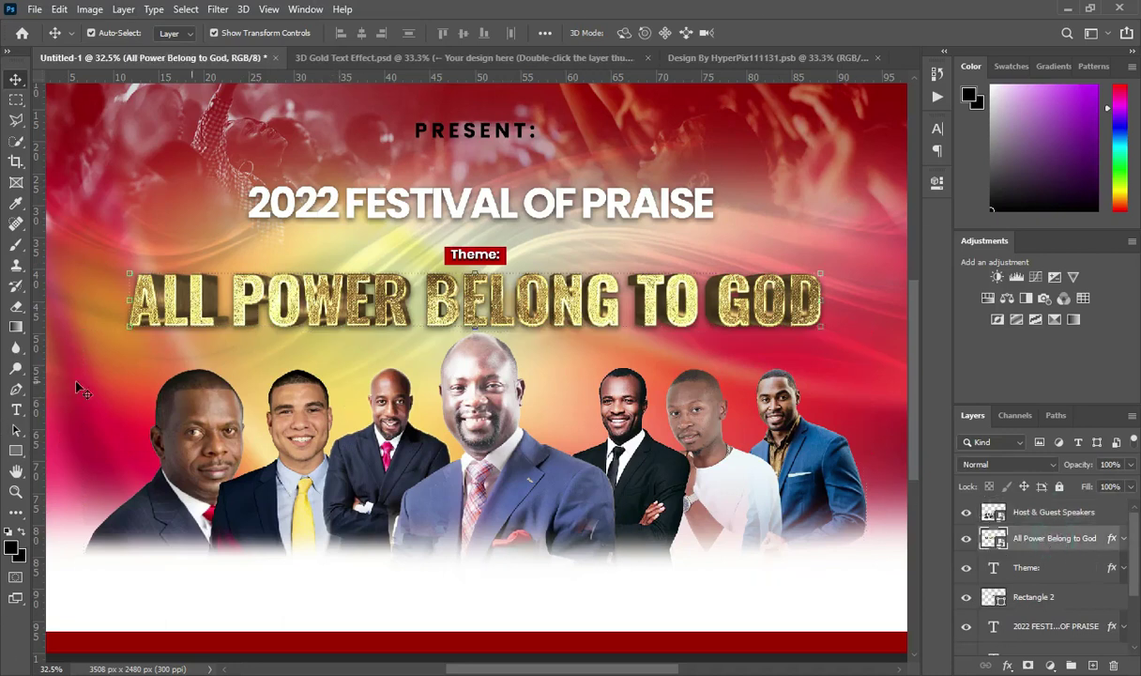
left_click(18, 450)
left_click_drag(470, 668, 533, 668)
scroll(622, 317, "up", 3)
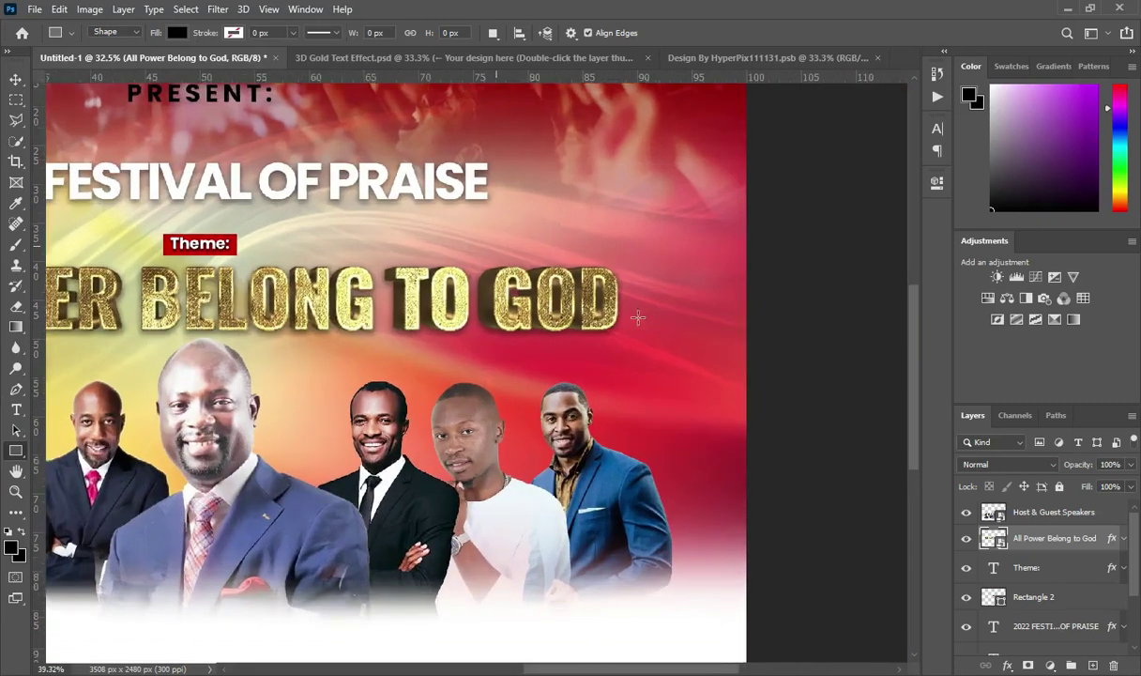
left_click_drag(622, 317, 712, 330)
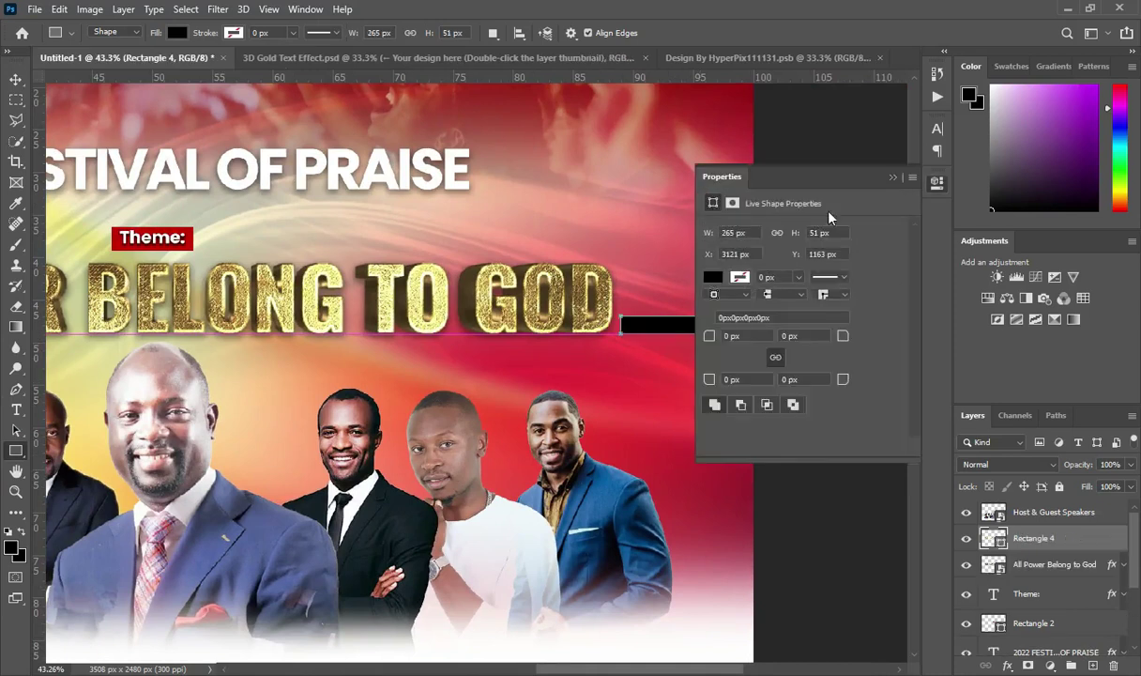
Fill the small rectangle beside "GOD" with the recently used red that matches the "Theme:" label's background
left_click(719, 278)
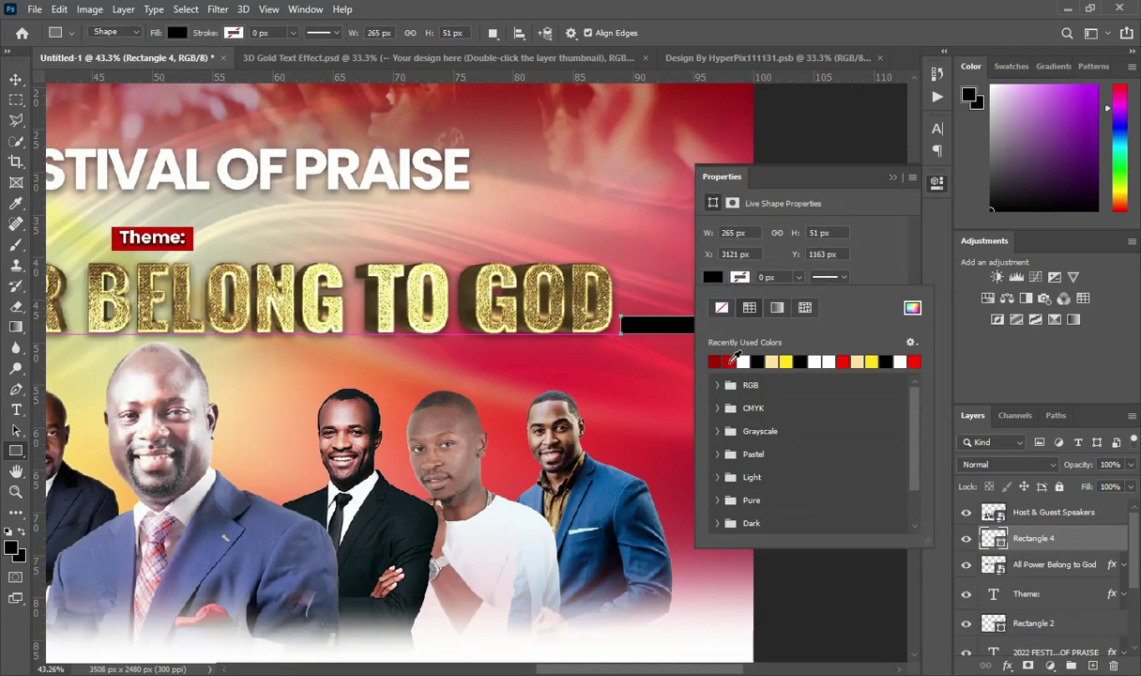
left_click(730, 361)
left_click(892, 177)
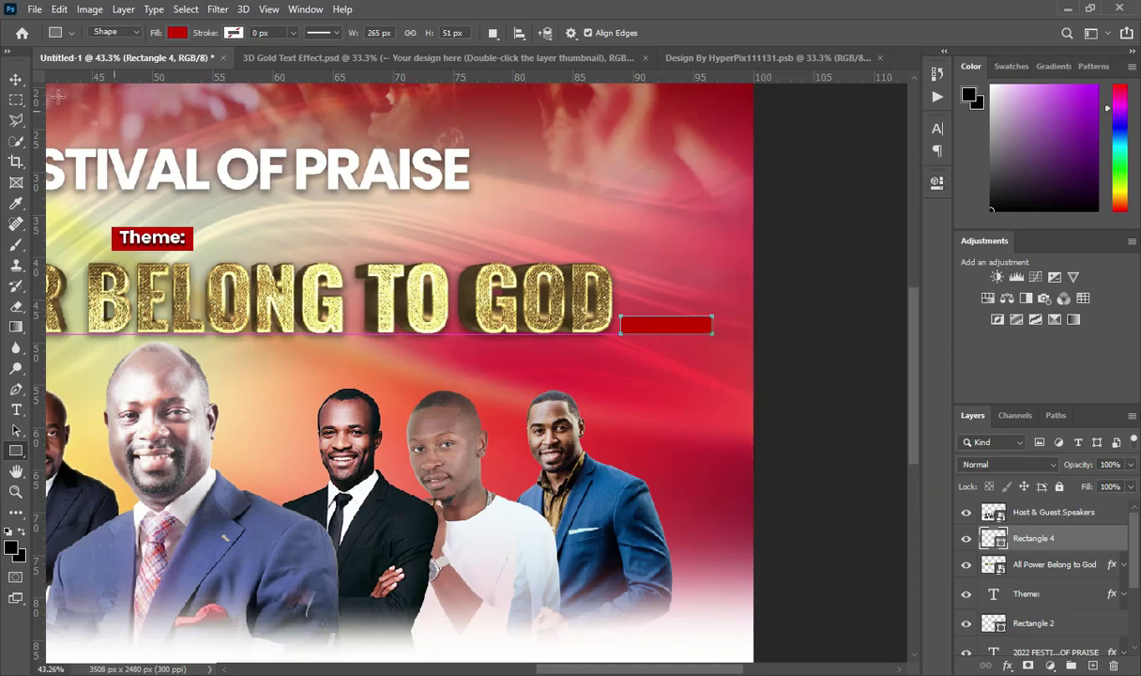
left_click(15, 79)
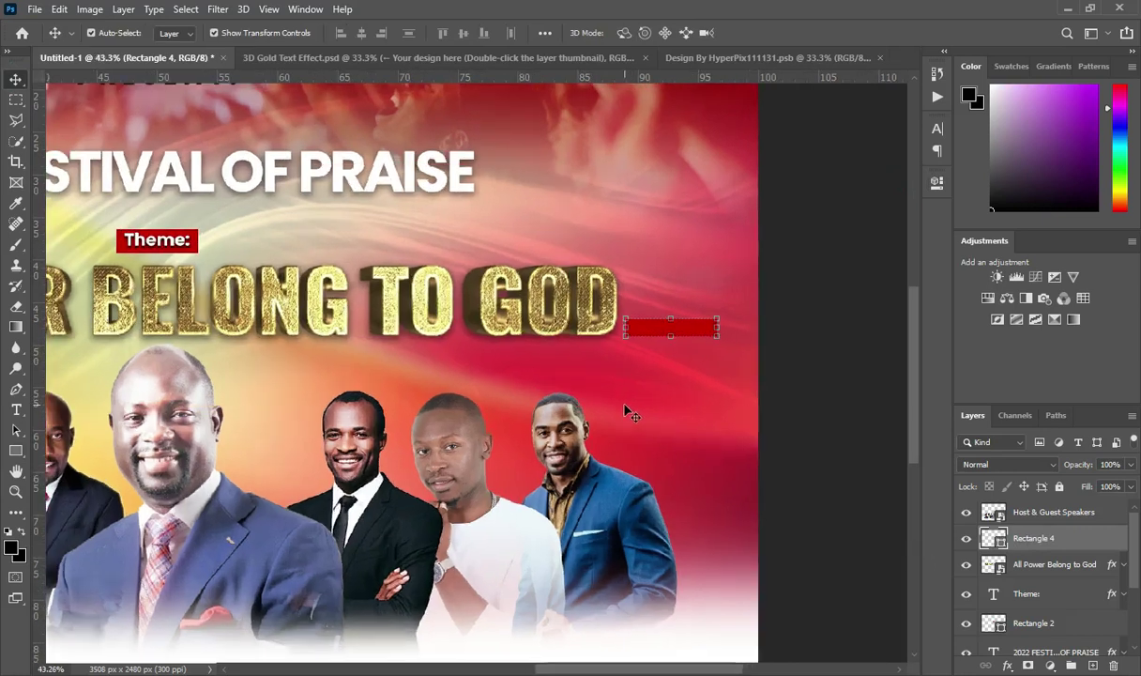
Add the text "Psalms 62:11" below the small red rectangle and set its font style to Poppins SemiBold
key("t")
left_click(623, 389)
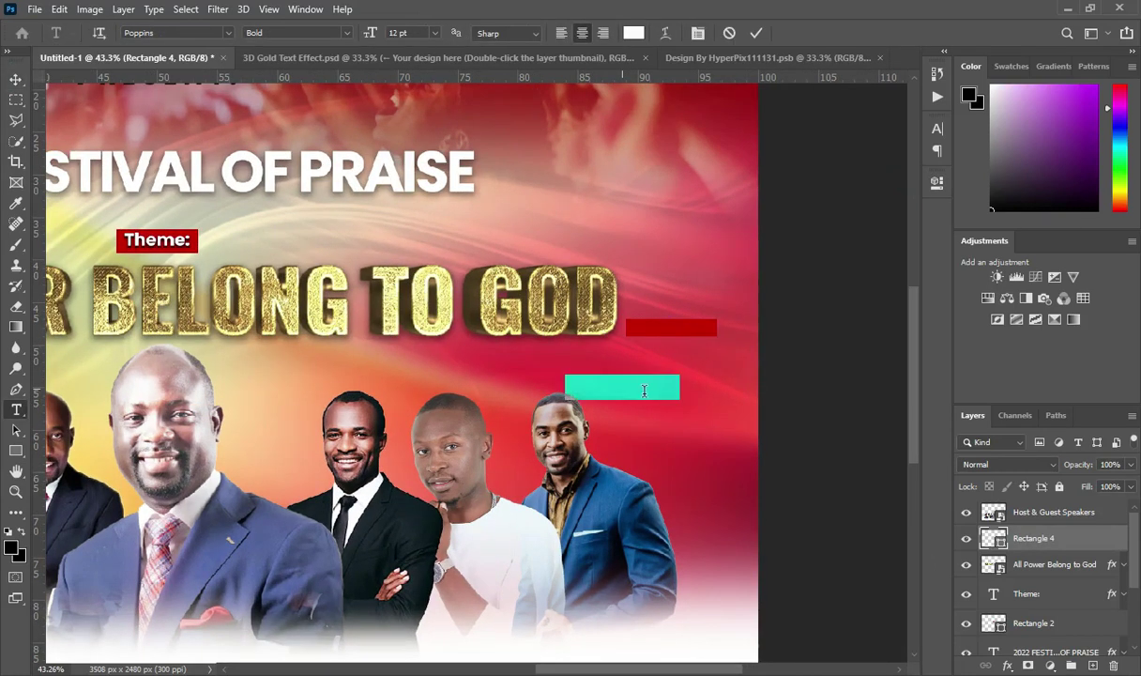
type("Psalms 62:11")
left_click(756, 33)
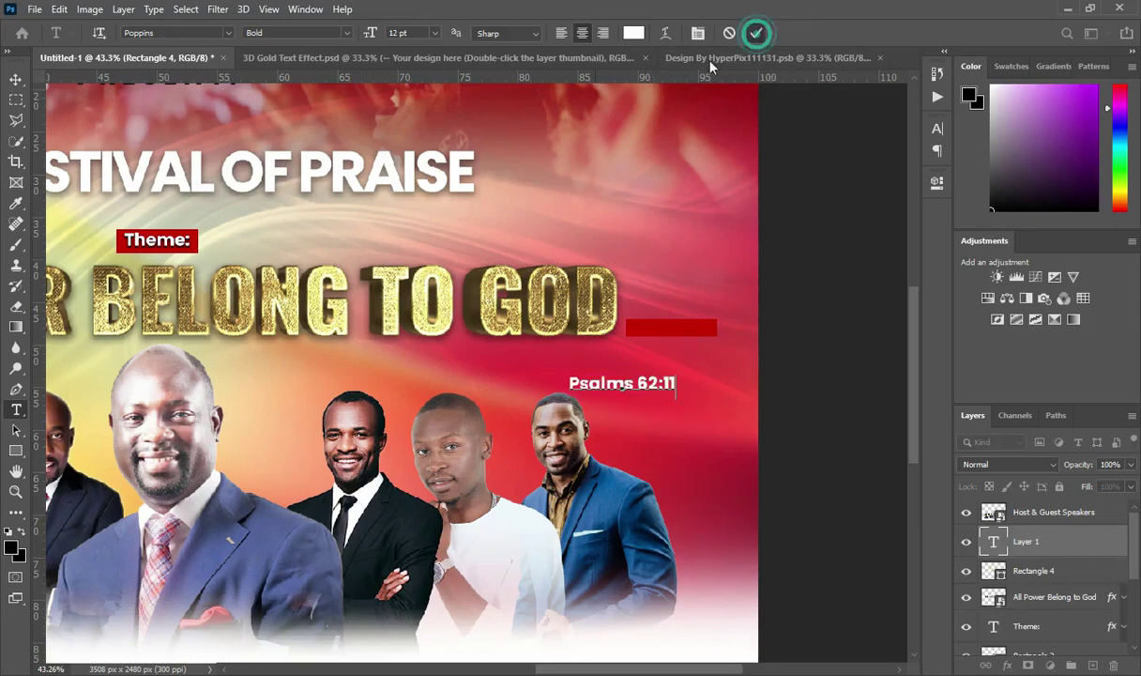
left_click(347, 33)
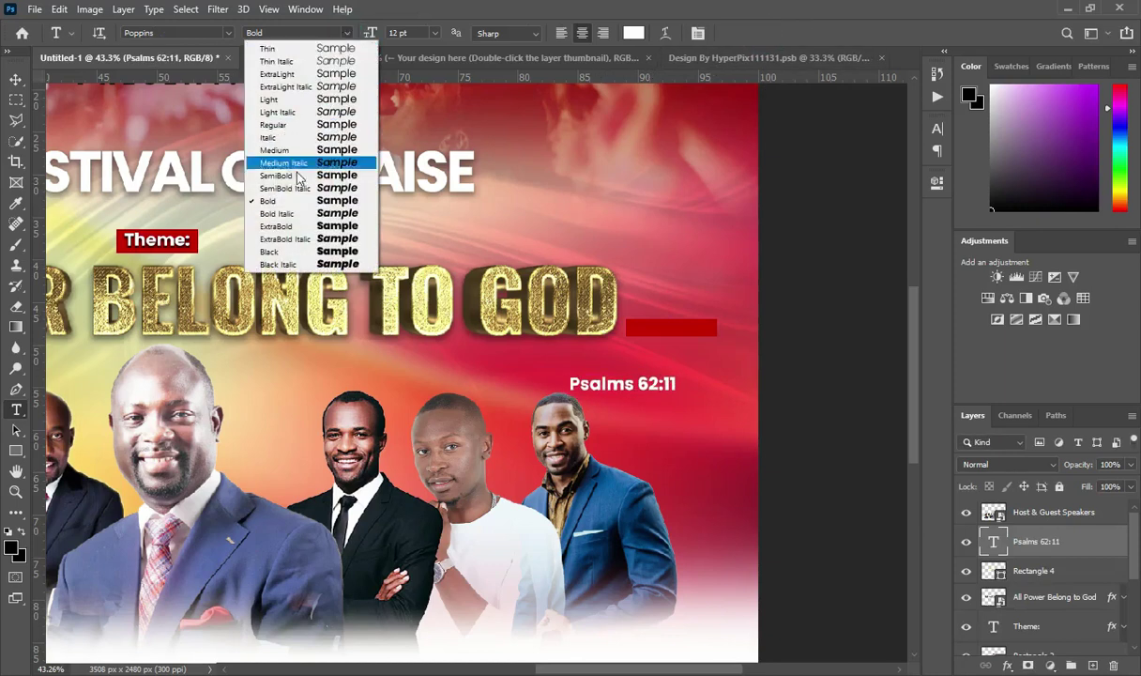
left_click(338, 175)
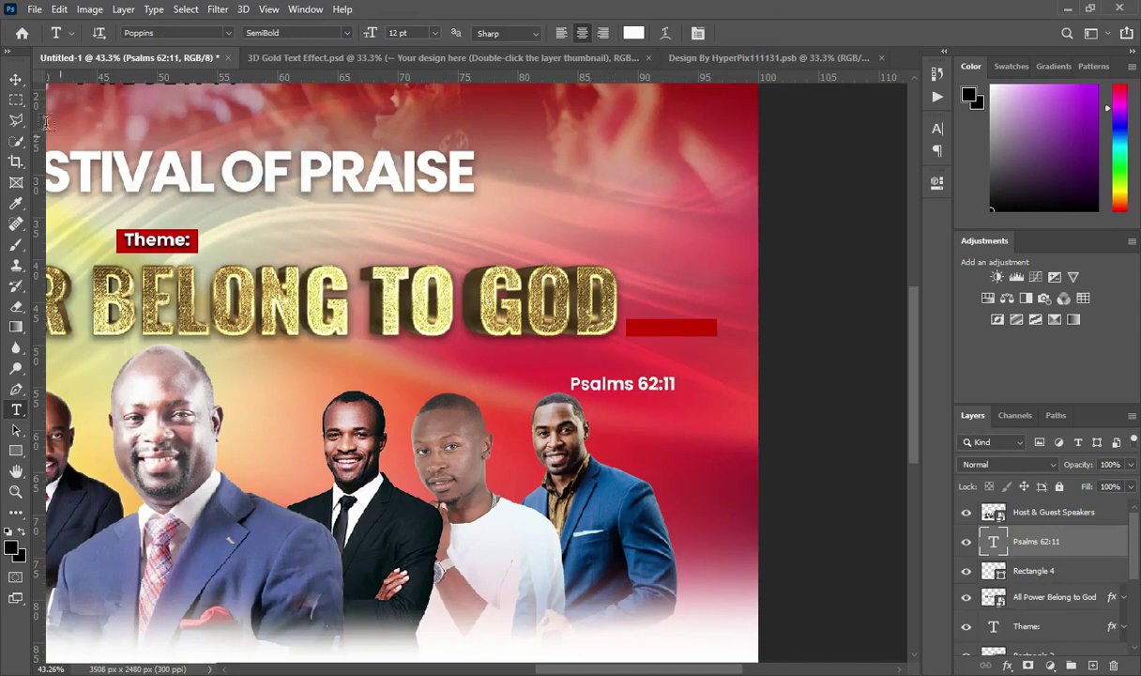
Scale the "Psalms 62:11" text down proportionally to about 63%
left_click(16, 79)
scroll(636, 396, "up", 2)
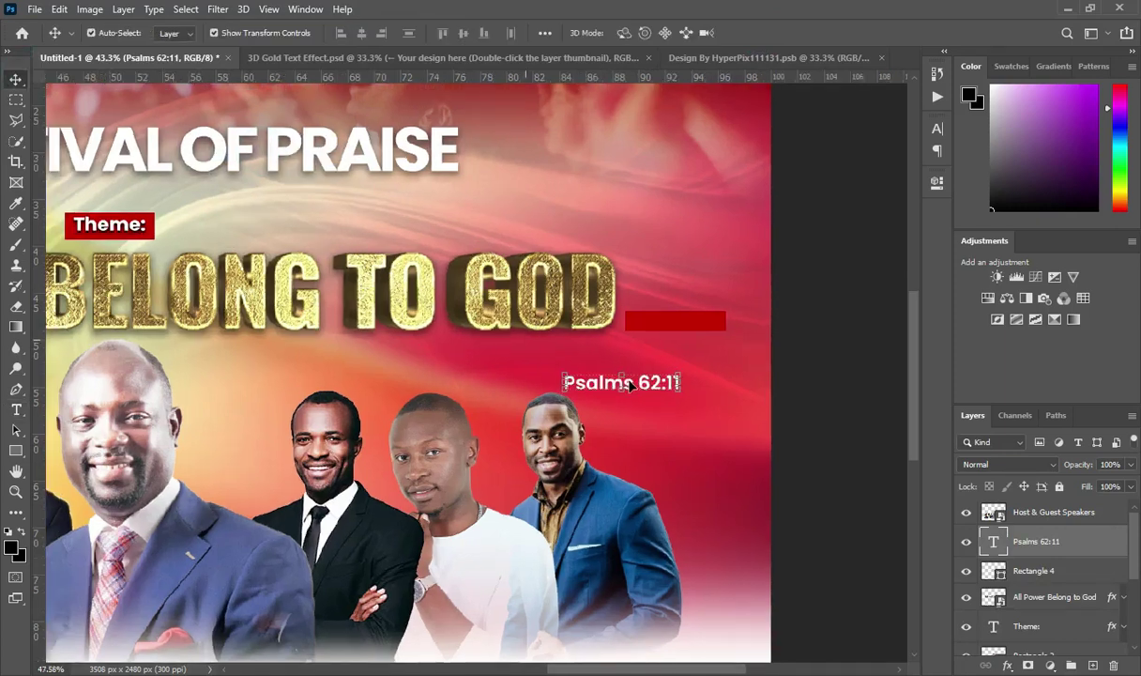
left_click(552, 389)
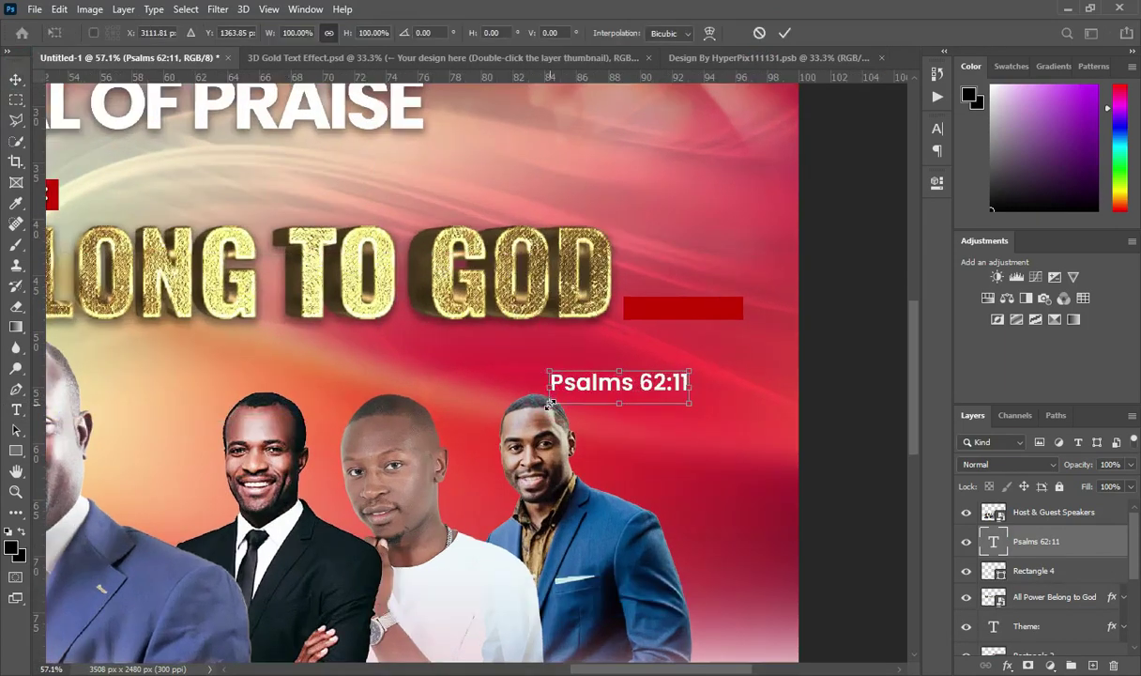
left_click_drag(552, 389, 595, 377)
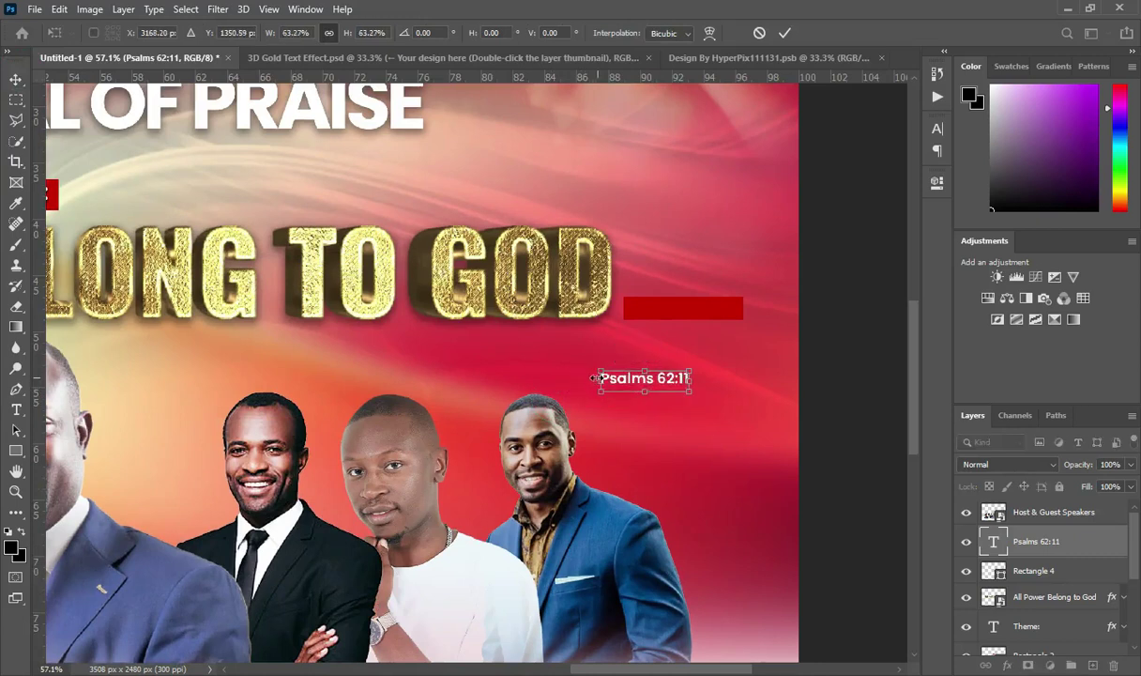
Move the "Psalms 62:11" text onto the small red rectangle and nudge it horizontally until it is centered there
left_click_drag(642, 388, 682, 316)
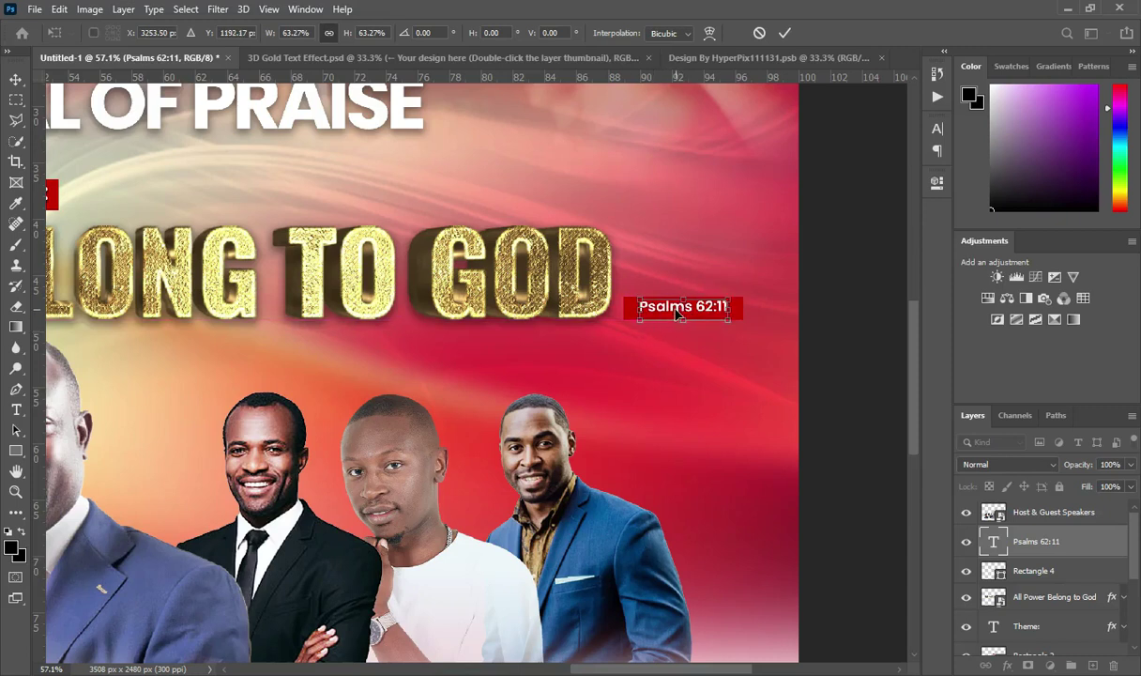
key("shift+Left")
key("Right")
key("Right")
key("Right")
key("Right")
key("Right")
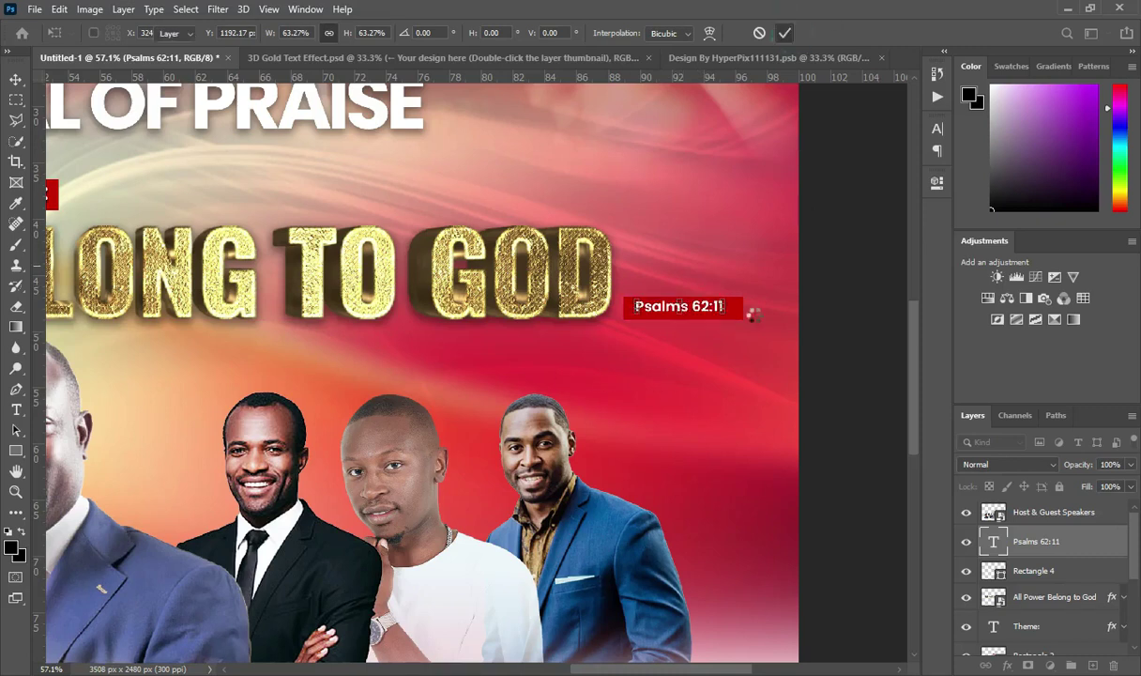
key("Return")
left_click(835, 299)
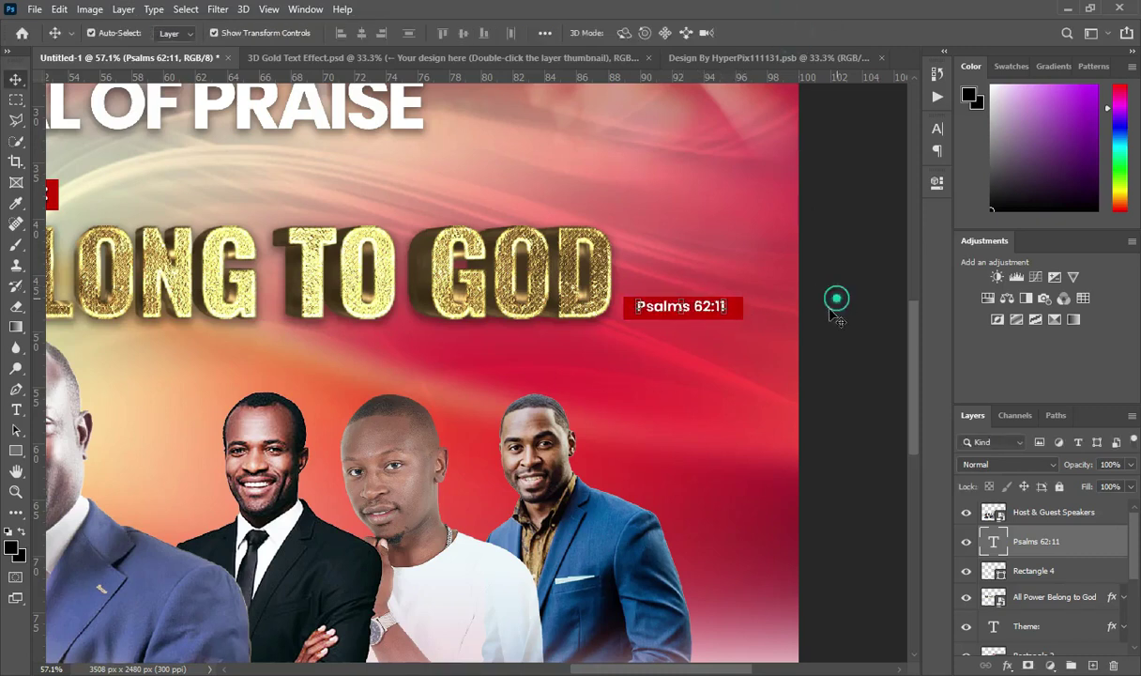
Copy the drop shadow from the "2022 FESTIVAL OF PRAISE" title to the small red rectangle behind "Psalms 62:11"
left_click(738, 313)
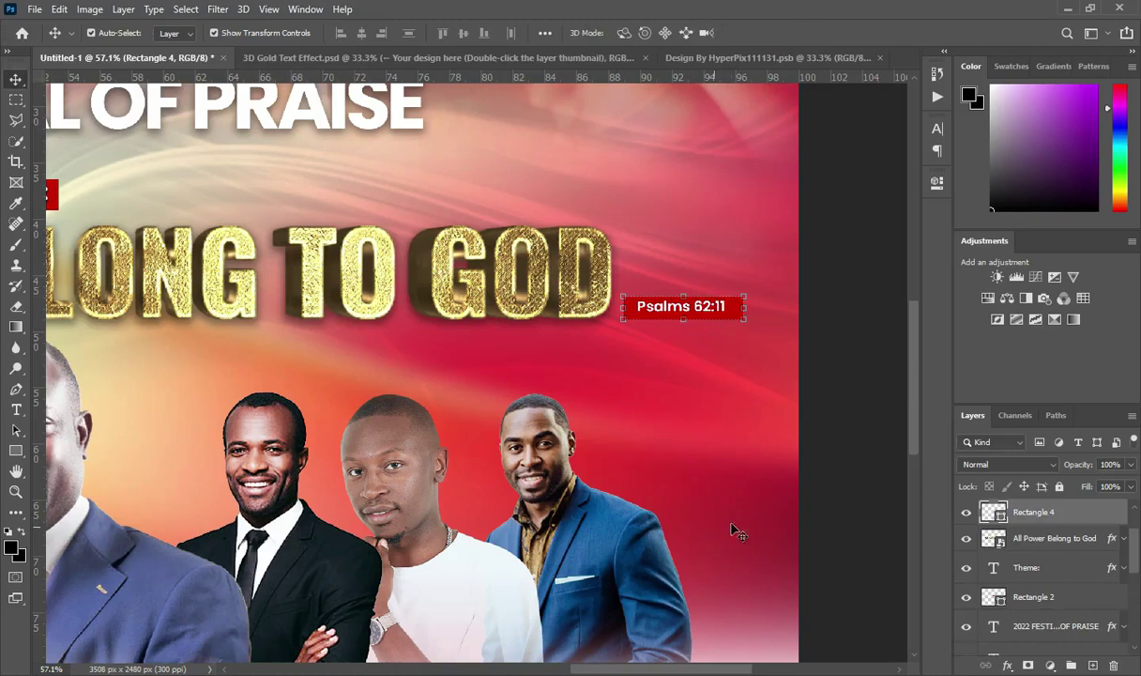
scroll(708, 380, "down", 4, "alt")
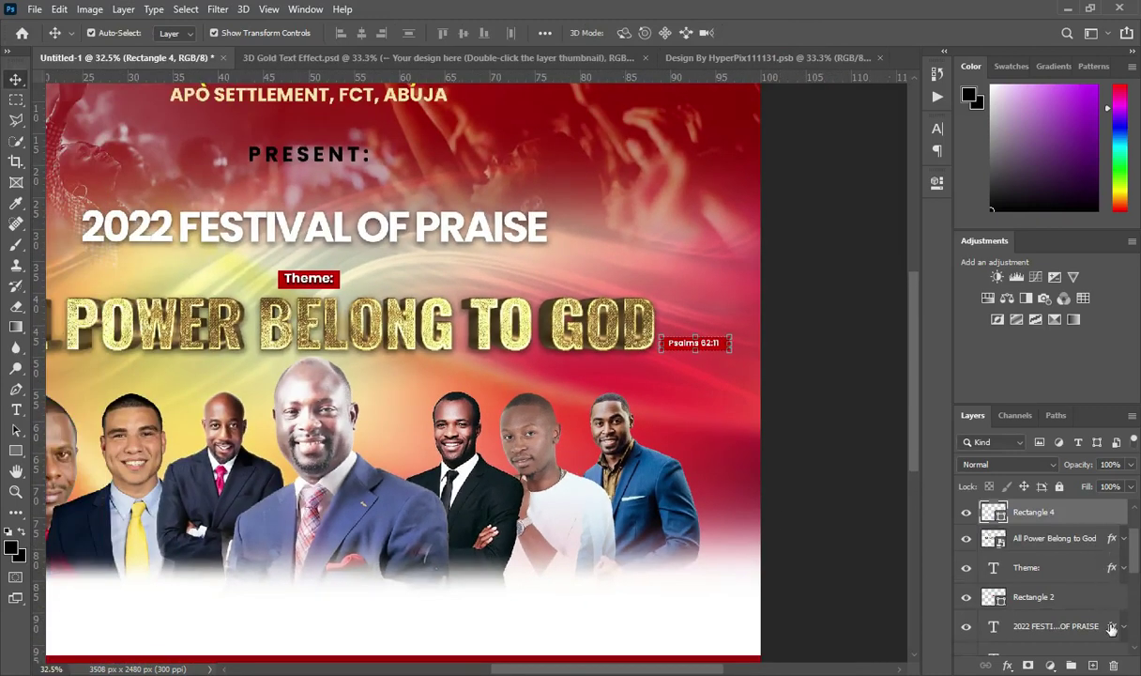
left_click_drag(1110, 626, 1098, 522)
left_click(881, 454)
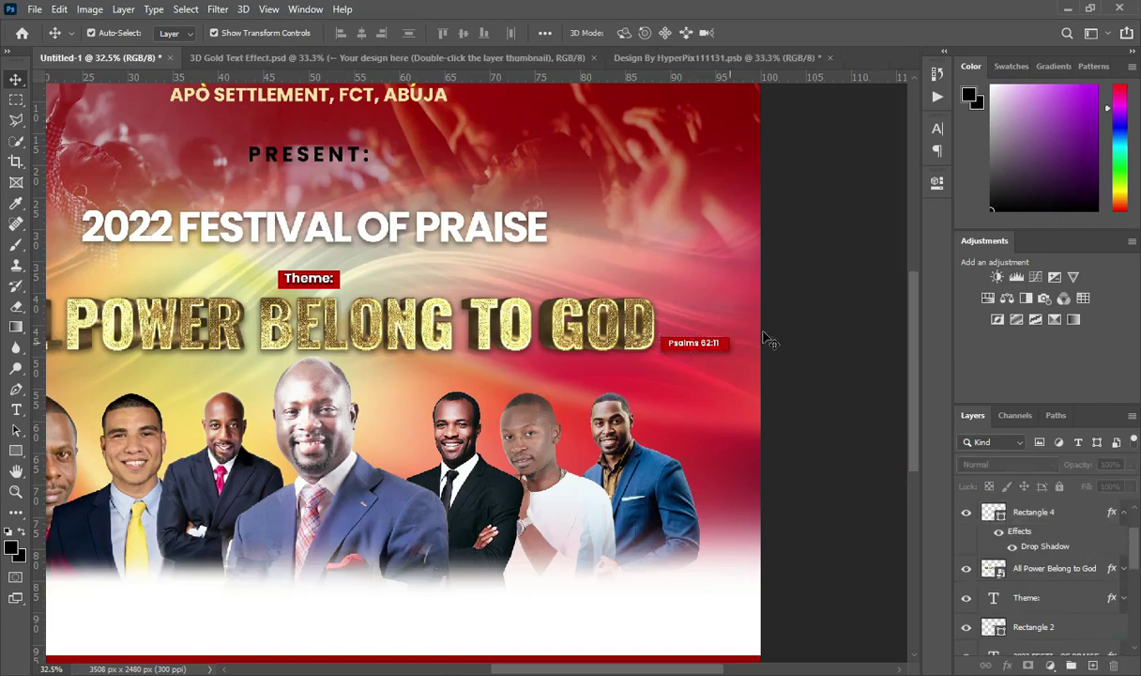
scroll(748, 362, "down", 1, "alt")
scroll(743, 355, "up", 4, "alt")
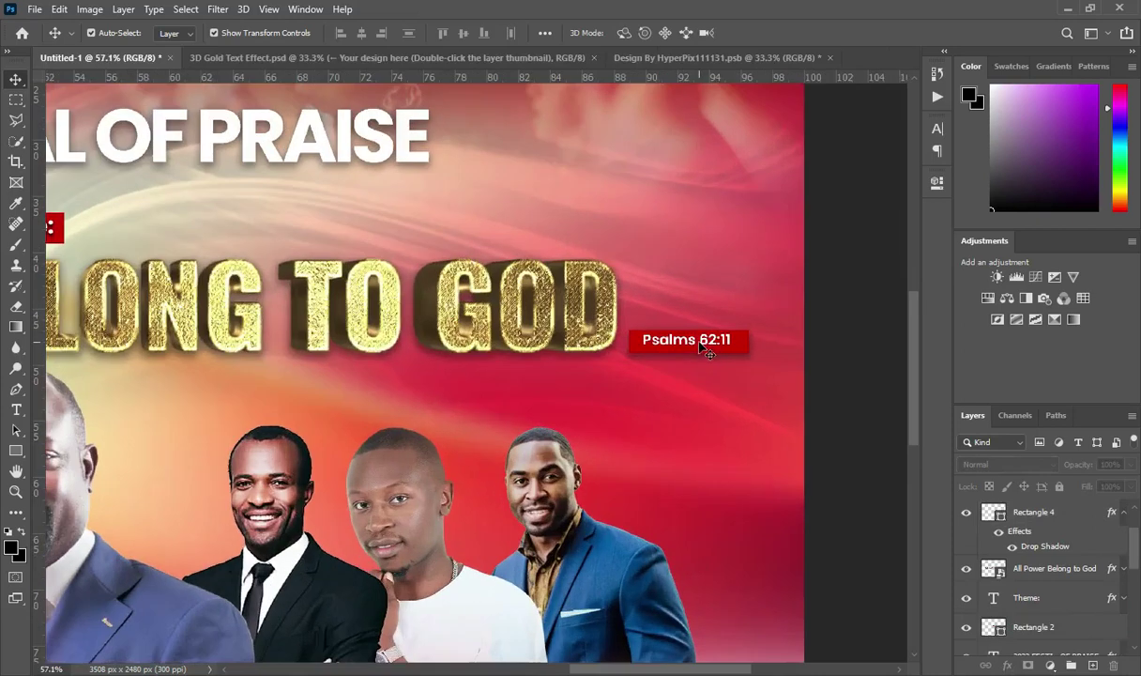
Scale the "Psalms 62:11" text up proportionally to about 115% so it fills more of its red rectangle
left_click(706, 348)
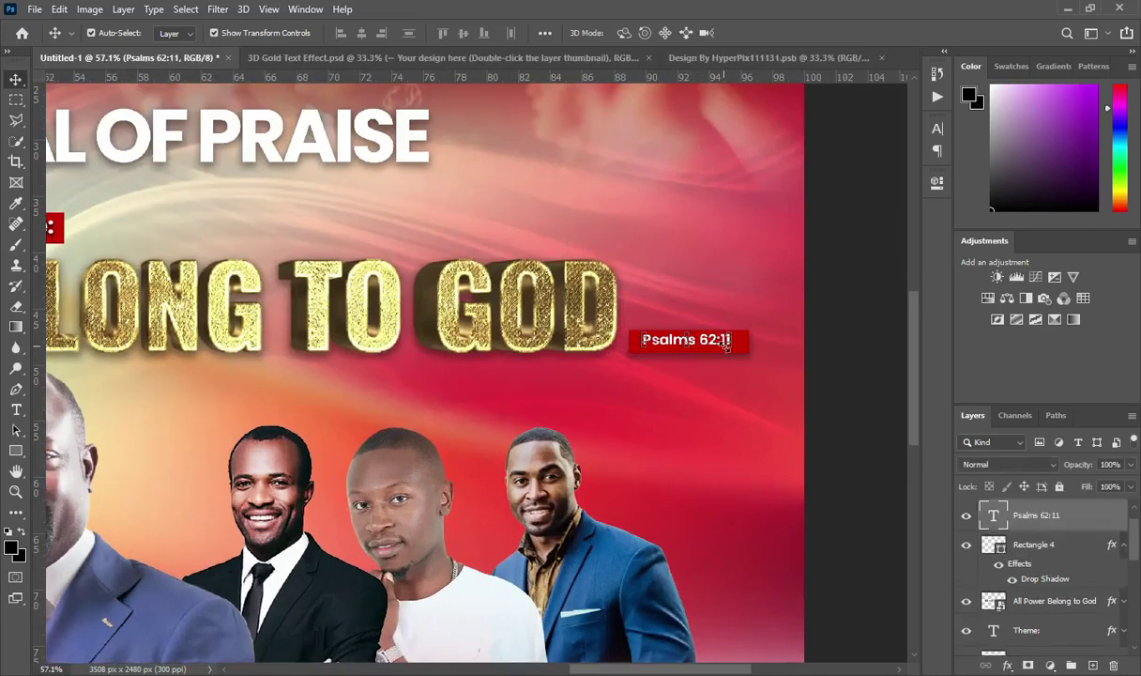
key("ctrl+t")
left_click_drag(731, 341, 740, 342)
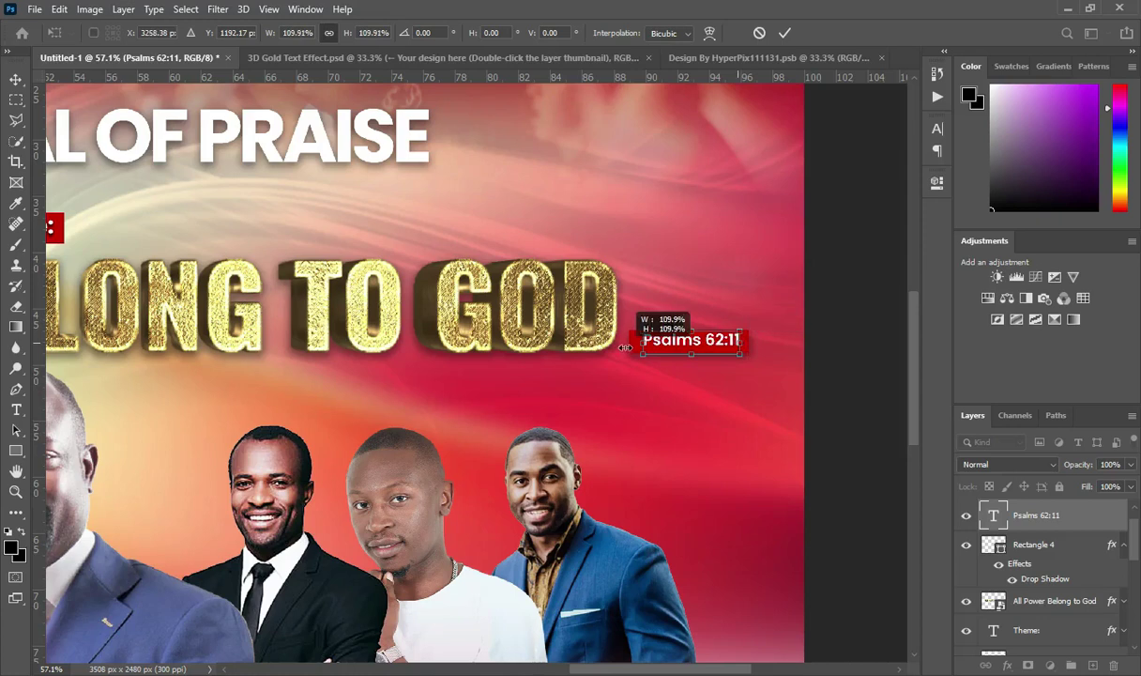
left_click_drag(643, 344, 637, 343)
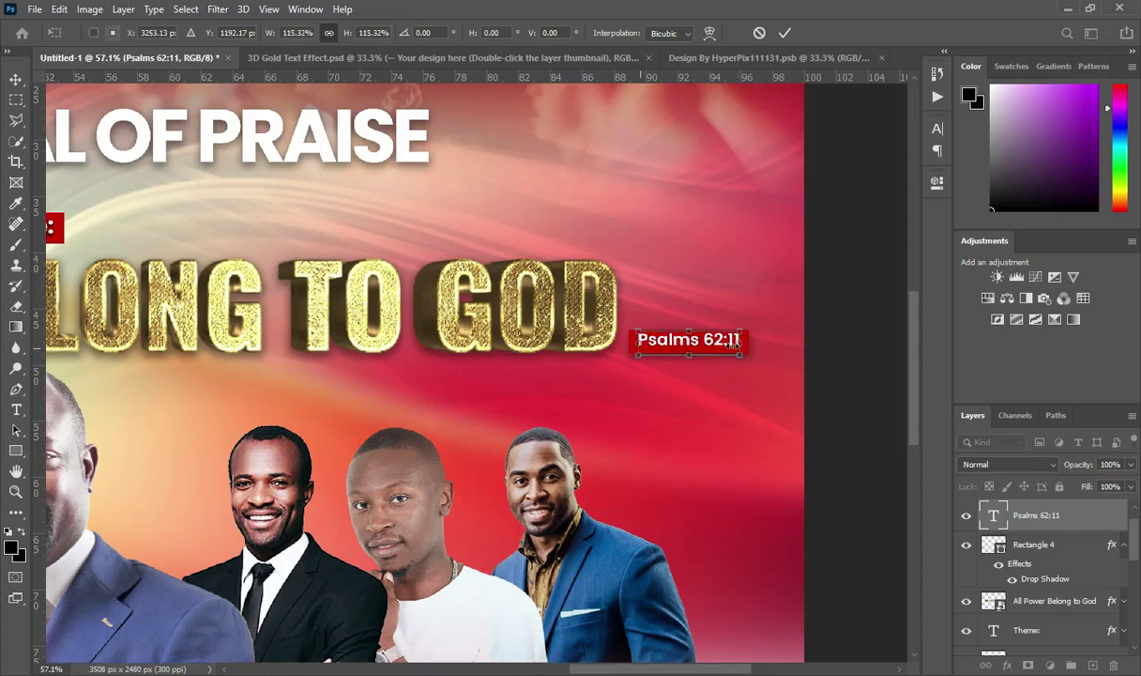
left_click(784, 33)
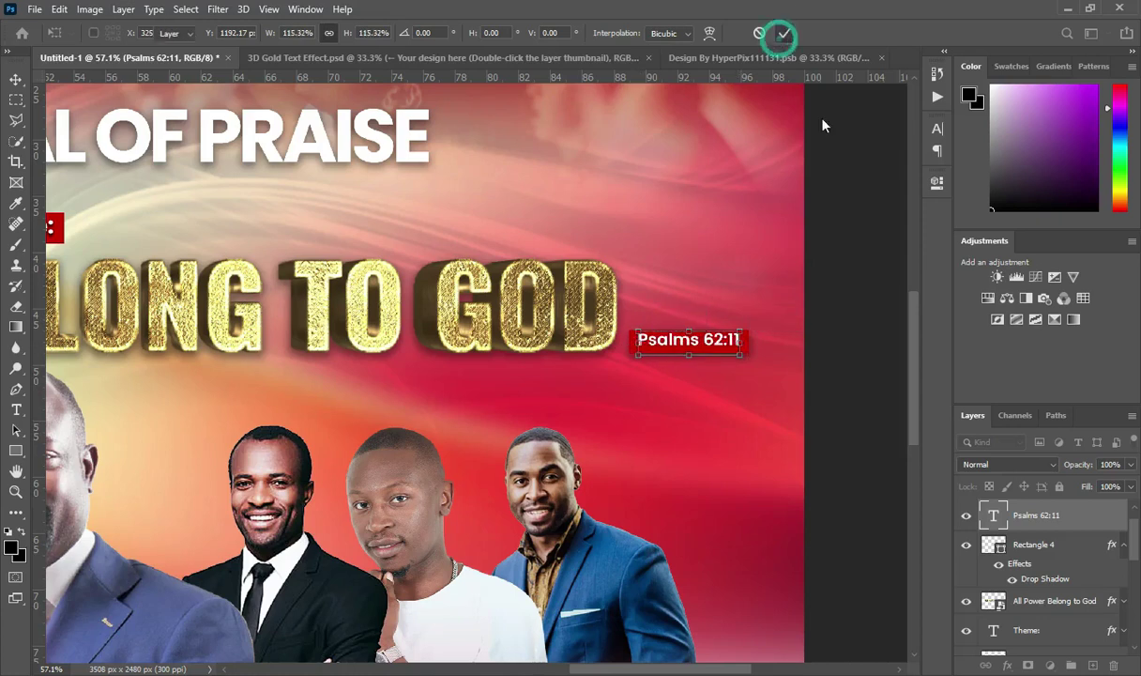
left_click(838, 277)
Draw a rectangle about 489 by 75 px under the word "ALL" of the gold theme text and fill it with the recently used red
scroll(751, 283, "down", 3)
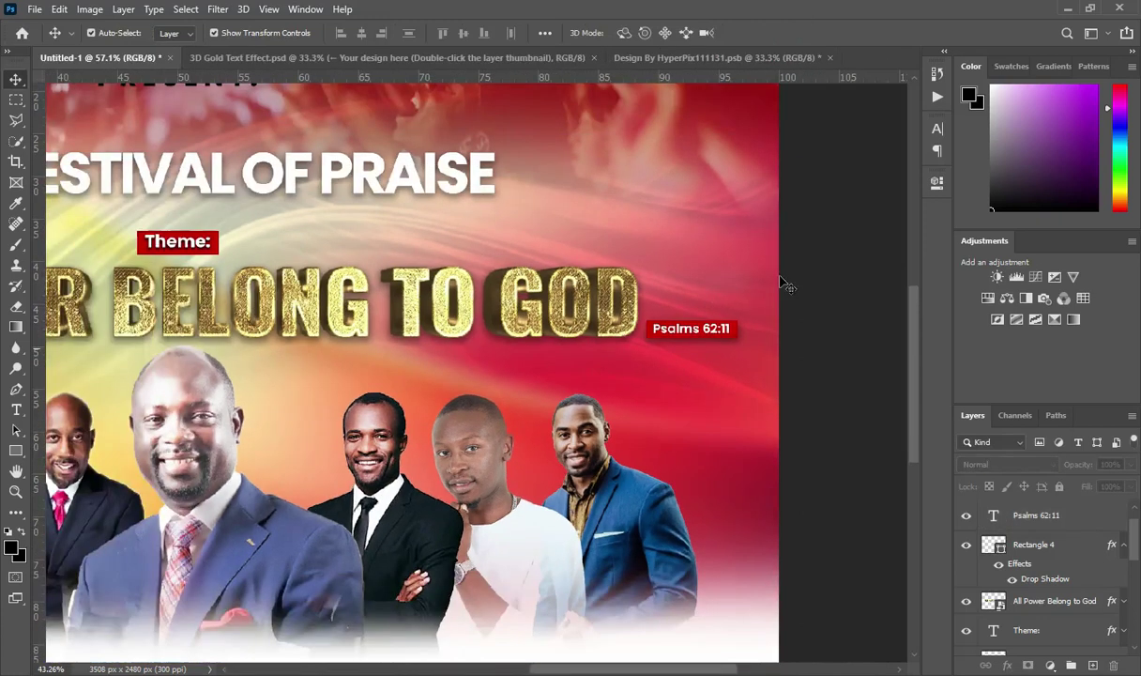
scroll(830, 310, "down", 2)
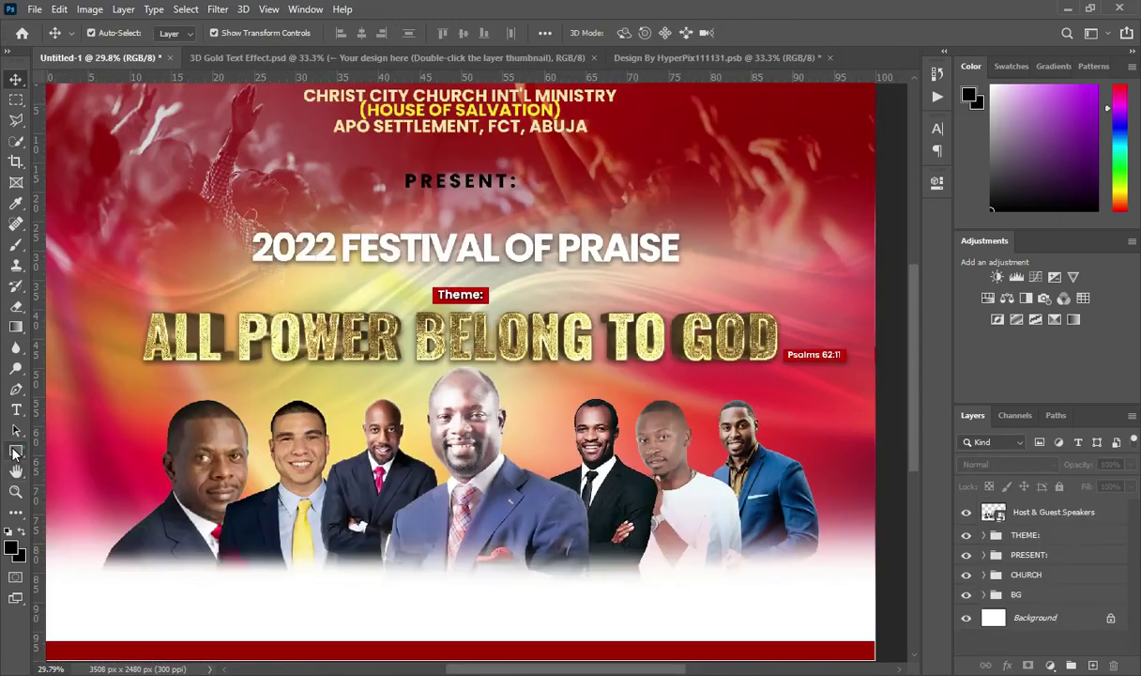
left_click(15, 451)
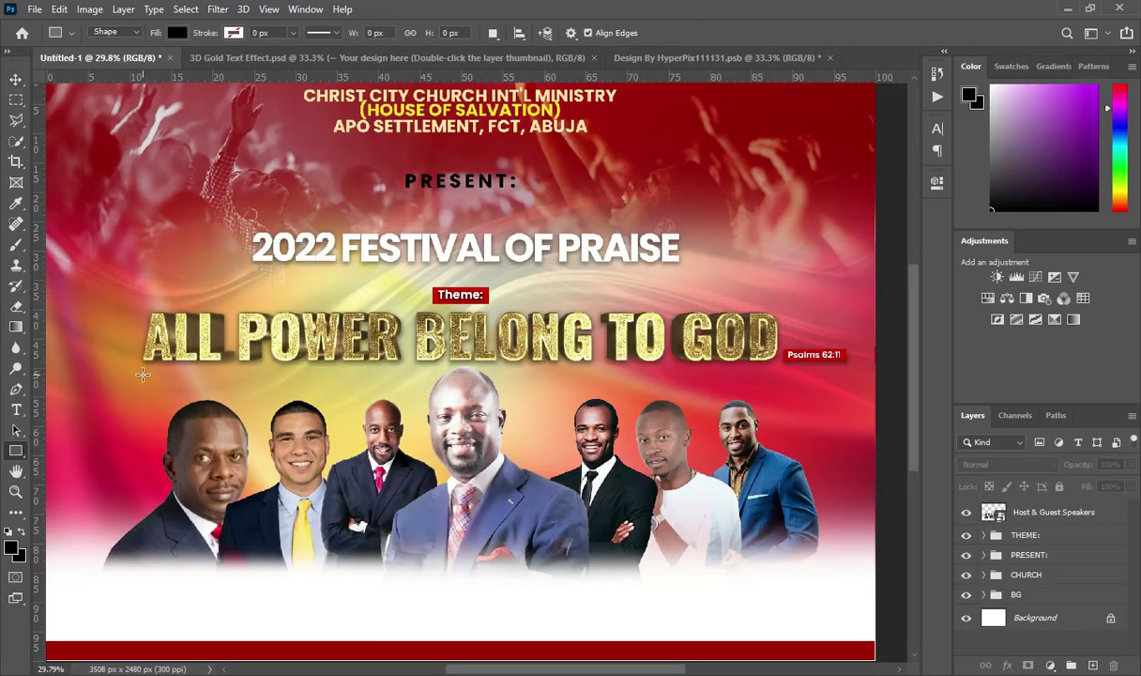
left_click_drag(143, 373, 260, 392)
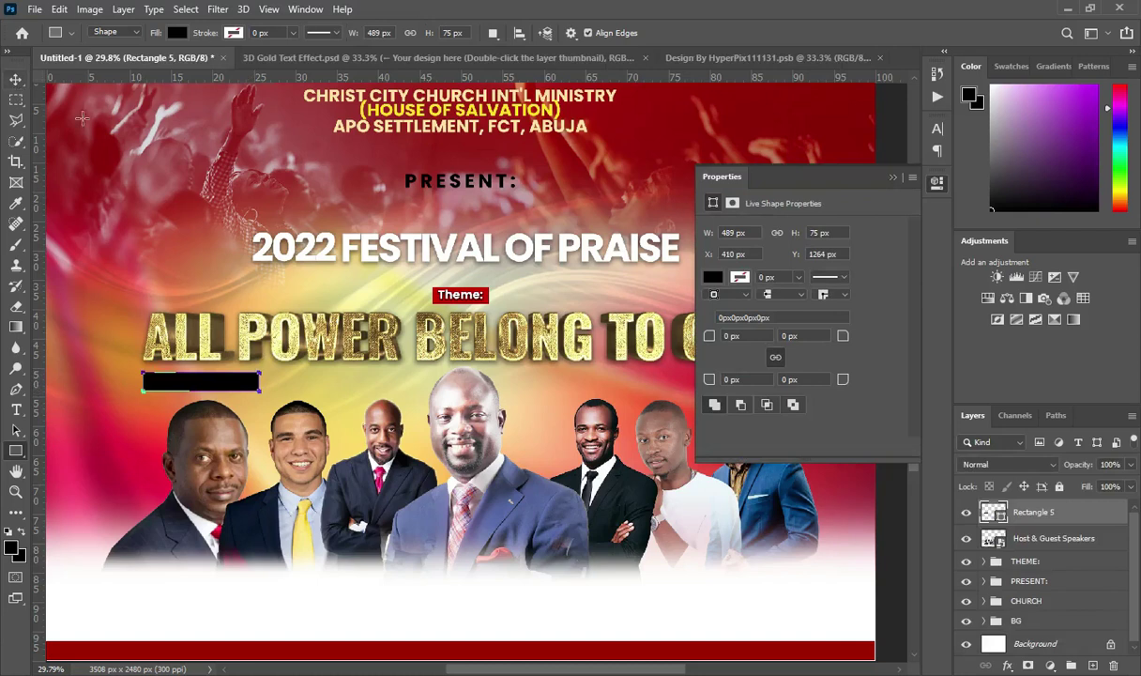
left_click(713, 277)
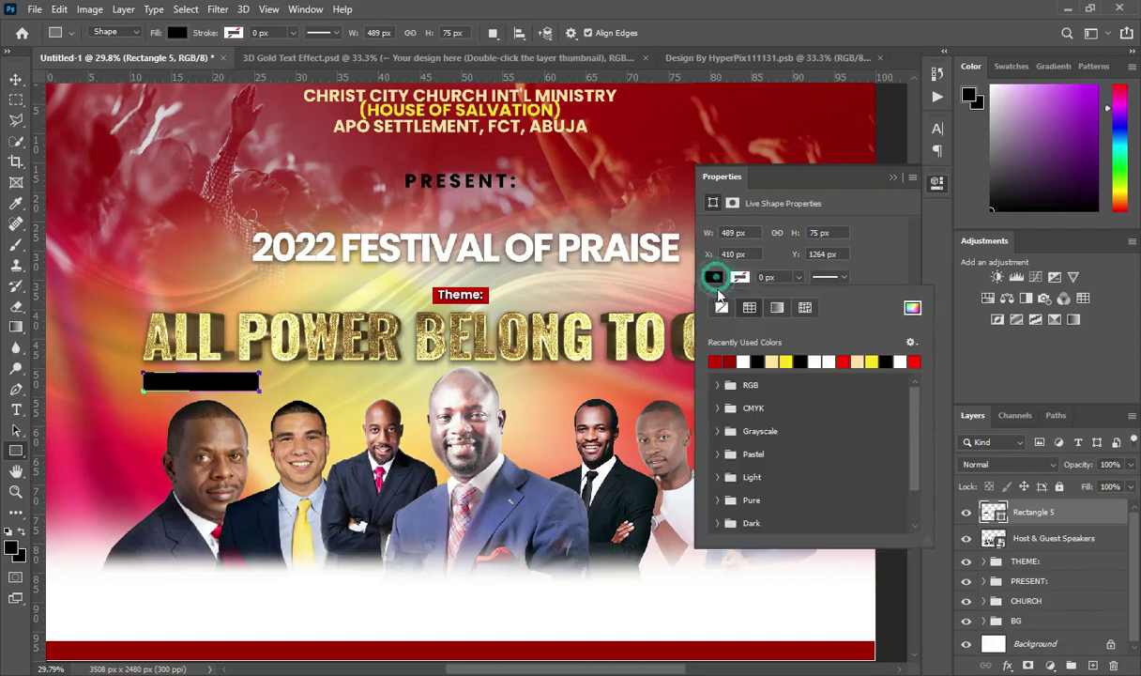
left_click(715, 362)
left_click(892, 177)
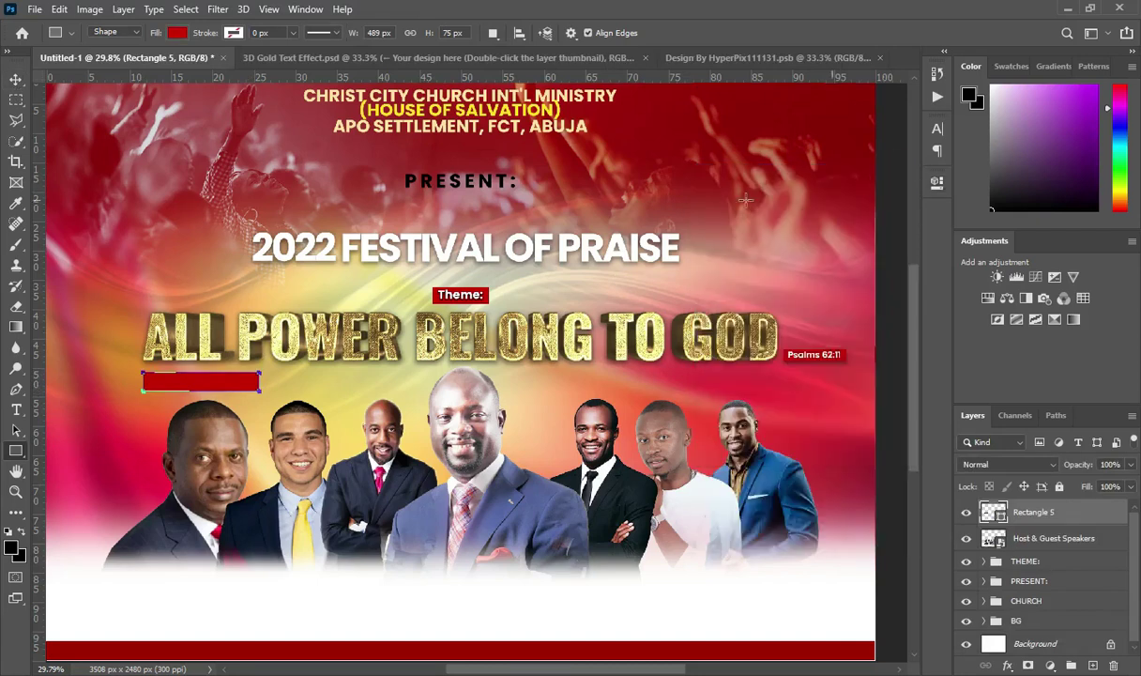
Apply a drop shadow to the red rectangle with 43% opacity, 8 px distance, 14% spread and 24 px size
left_click(21, 79)
left_click(1005, 666)
key("Escape")
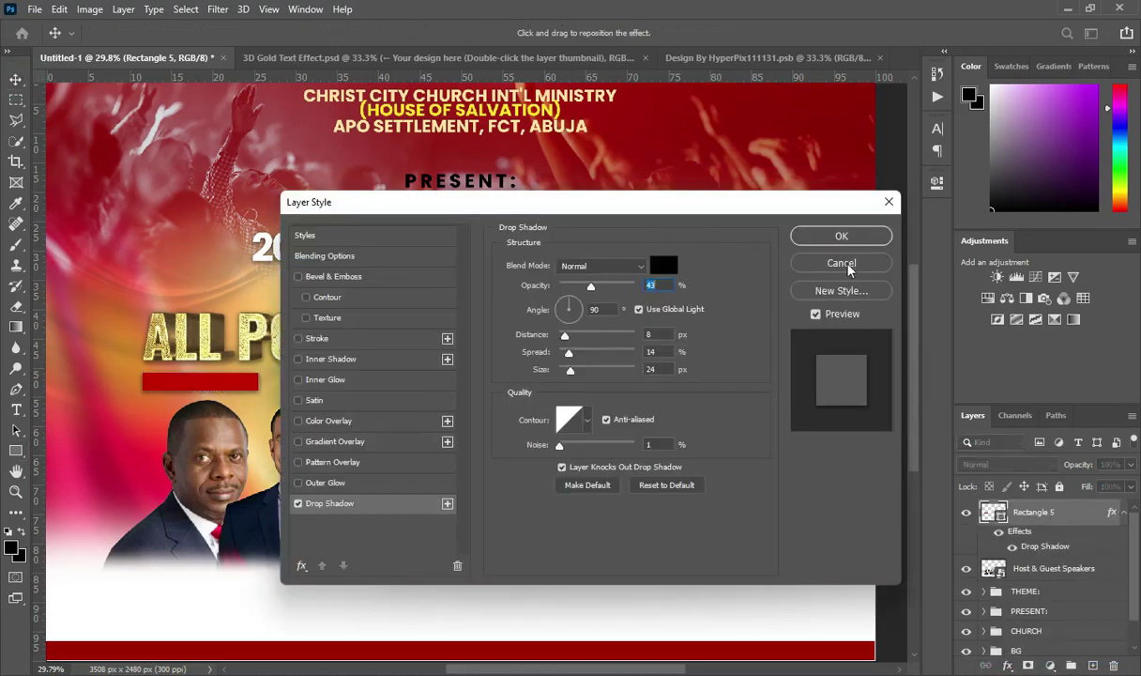
left_click(843, 236)
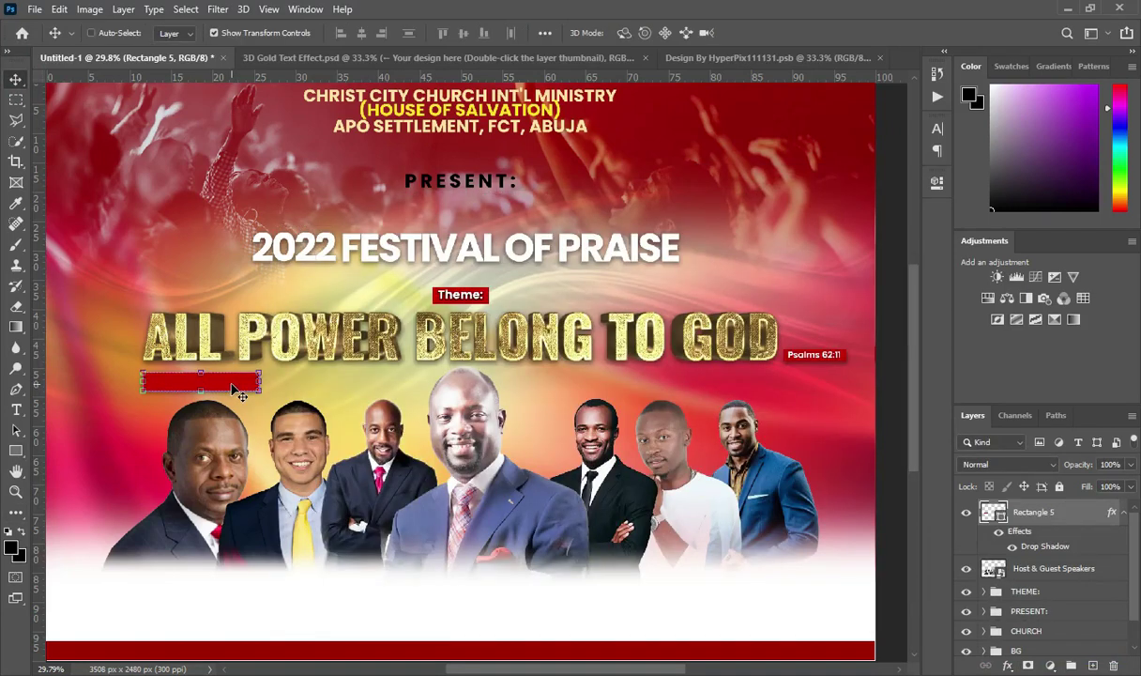
Duplicate the red rectangle and place the copy at the same height beneath the word GOD in the theme title
key("ctrl")
key("ctrl+j")
left_click_drag(215, 385, 733, 394)
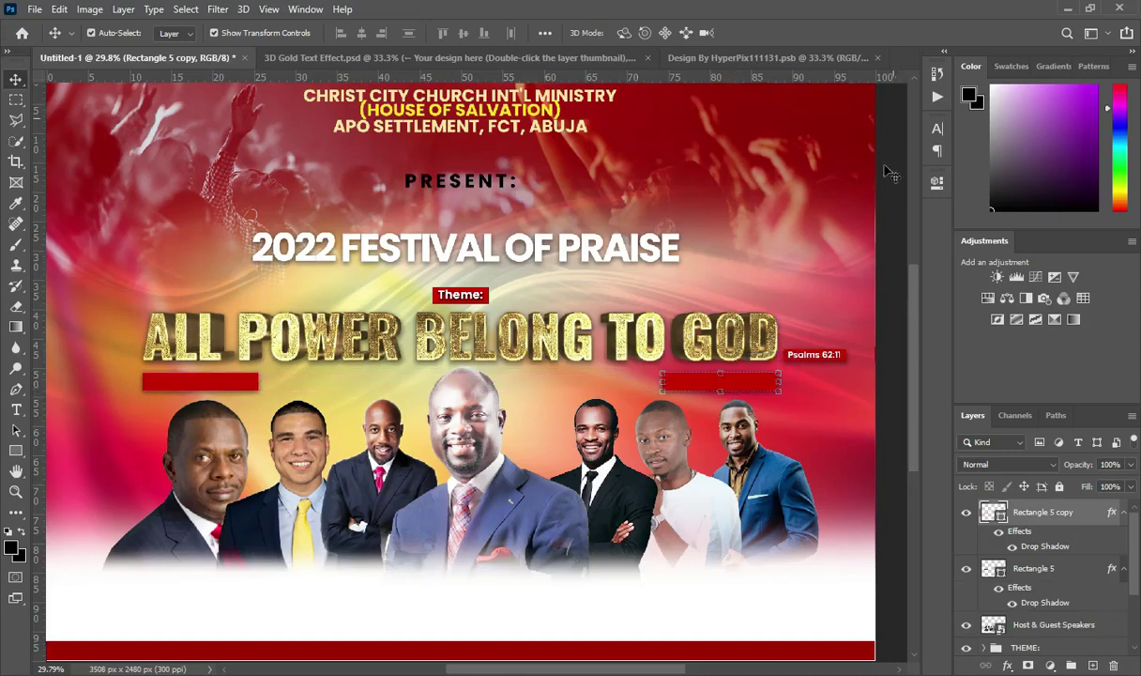
left_click(448, 617)
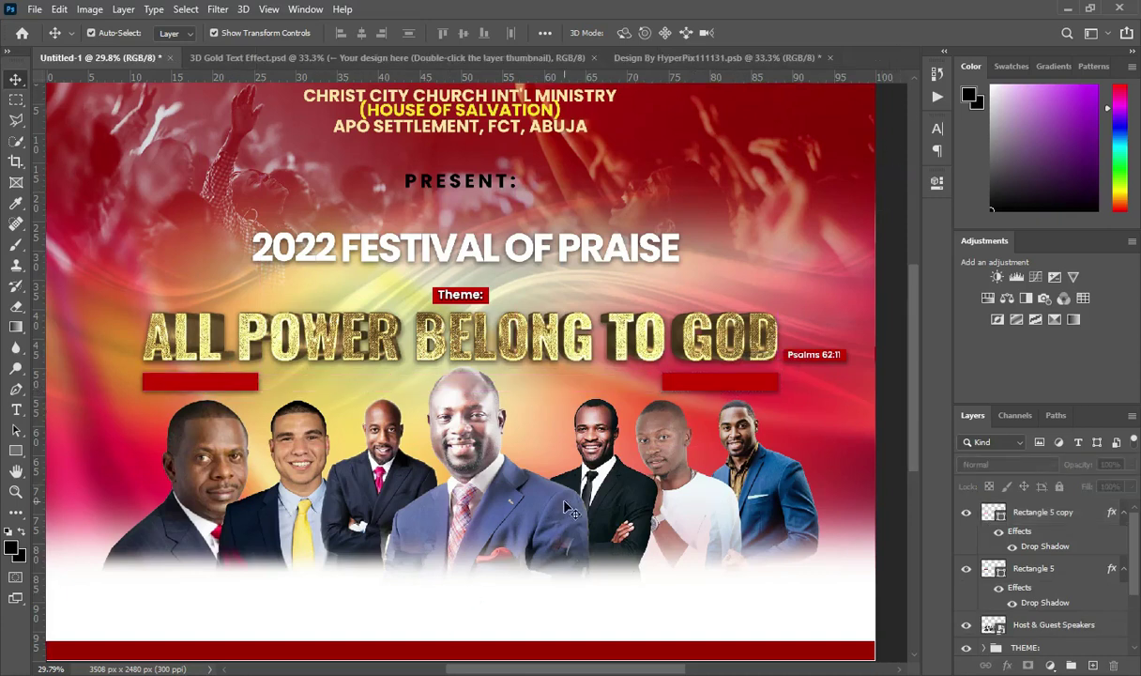
Add the text "Guest Speakers" in Poppins Bold 12 pt beside the leftmost speaker's head
scroll(513, 511, "up", 1)
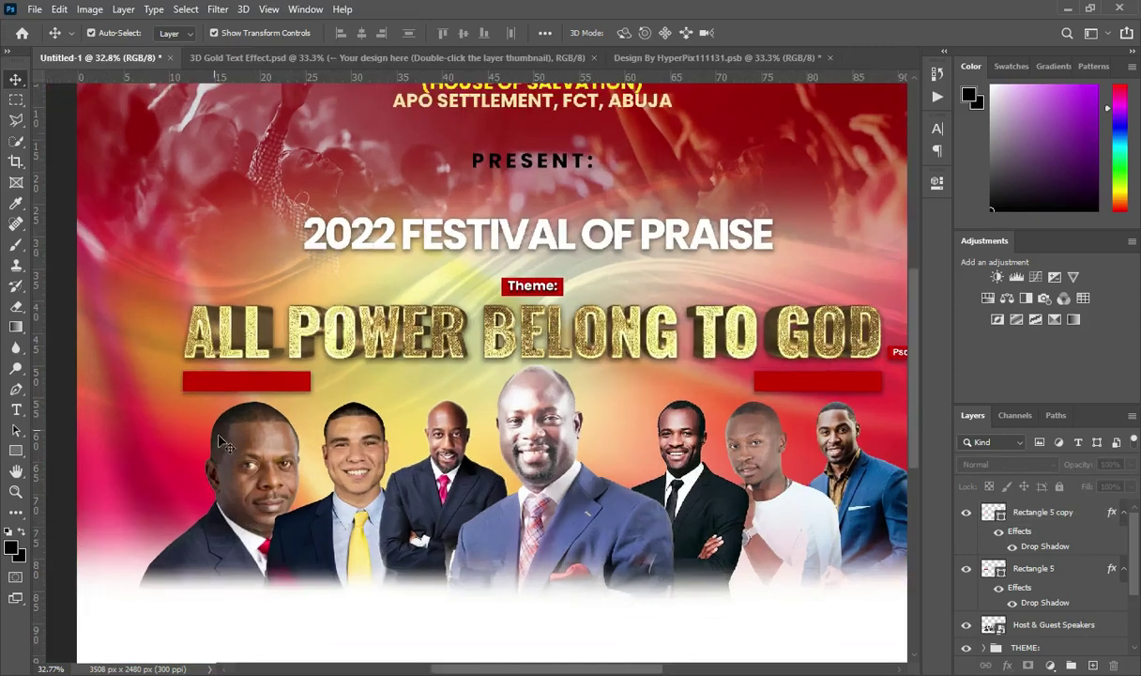
key("t")
left_click(139, 432)
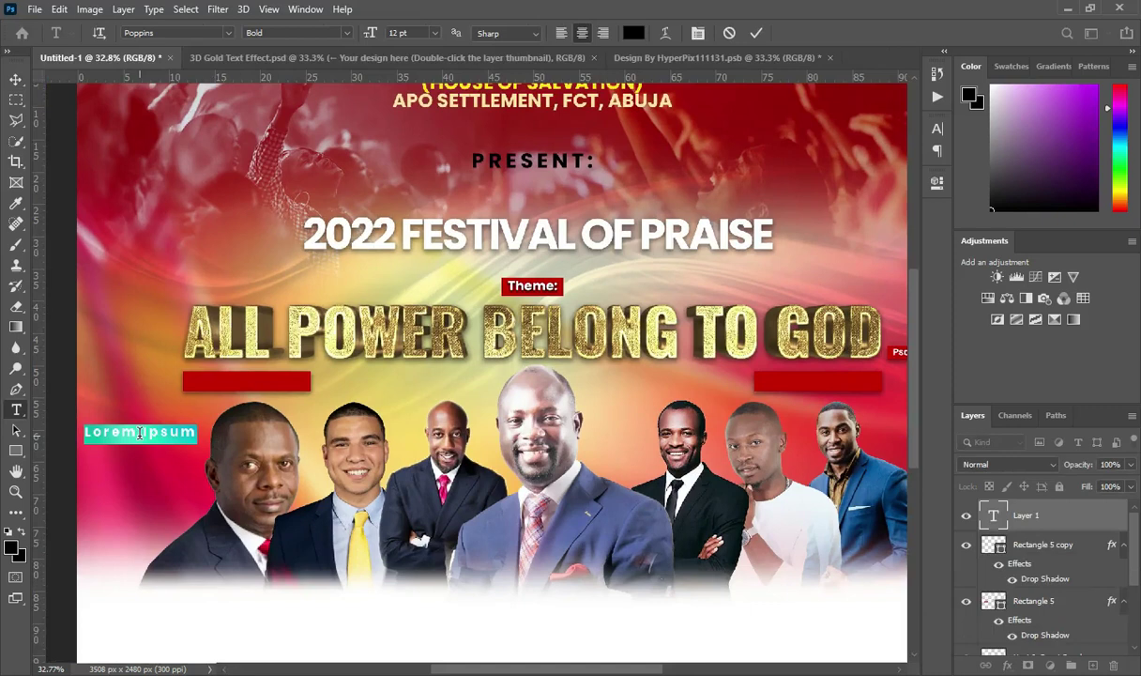
key("BackSpace")
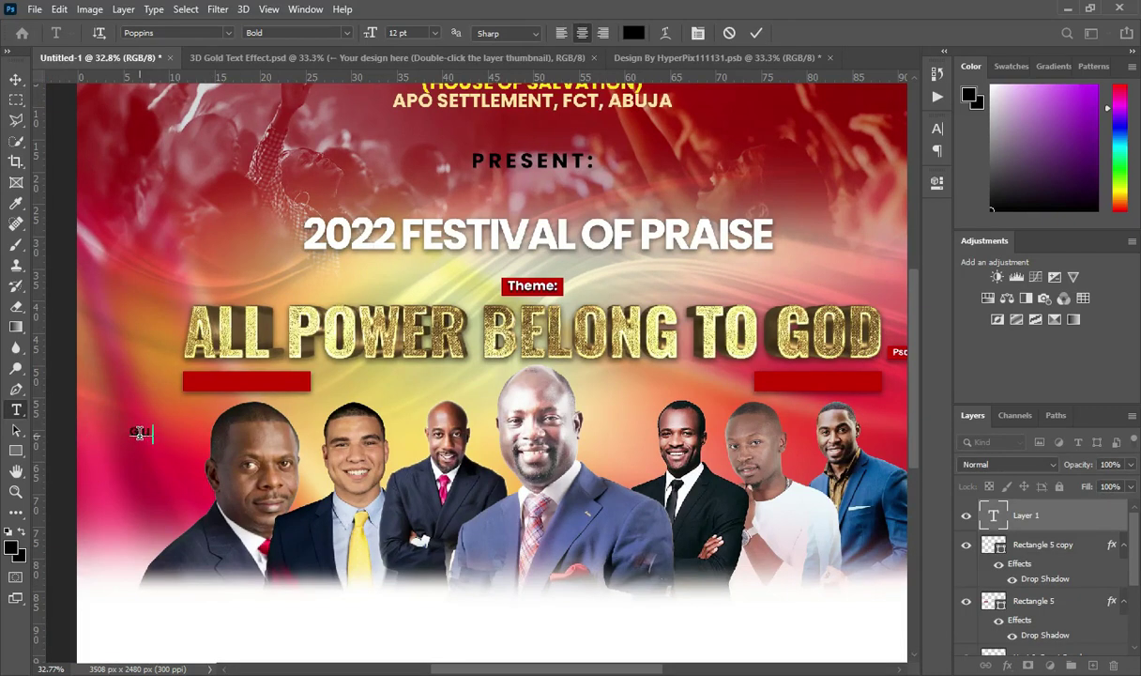
type("Guest Spera")
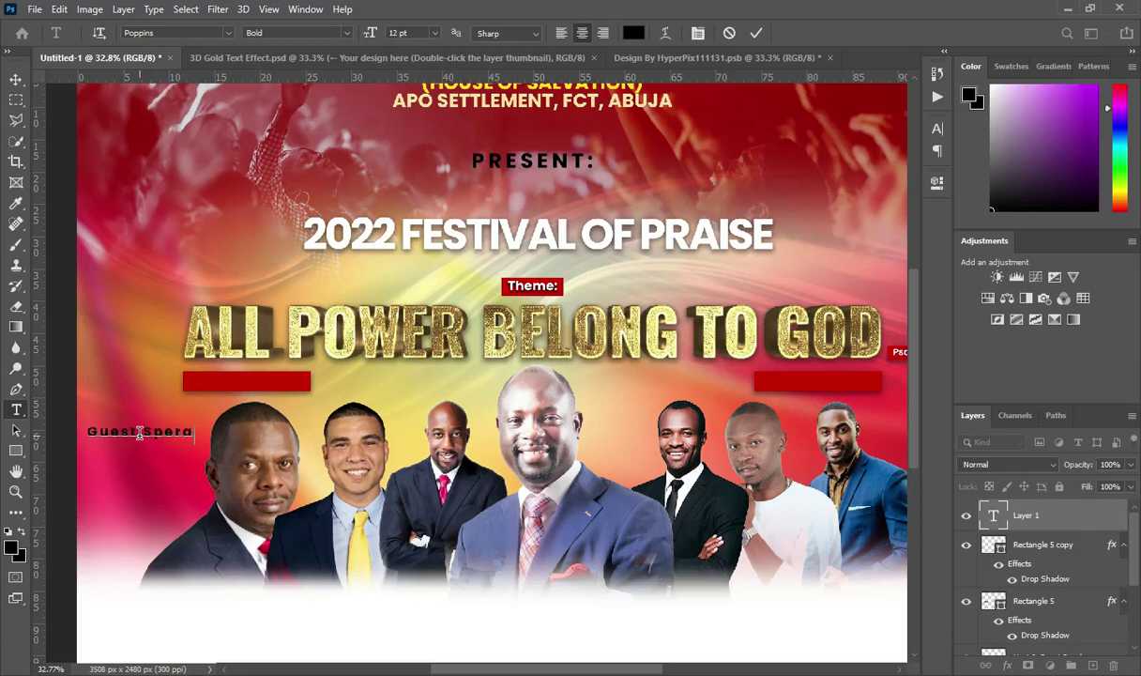
key("BackSpace")
key("BackSpace")
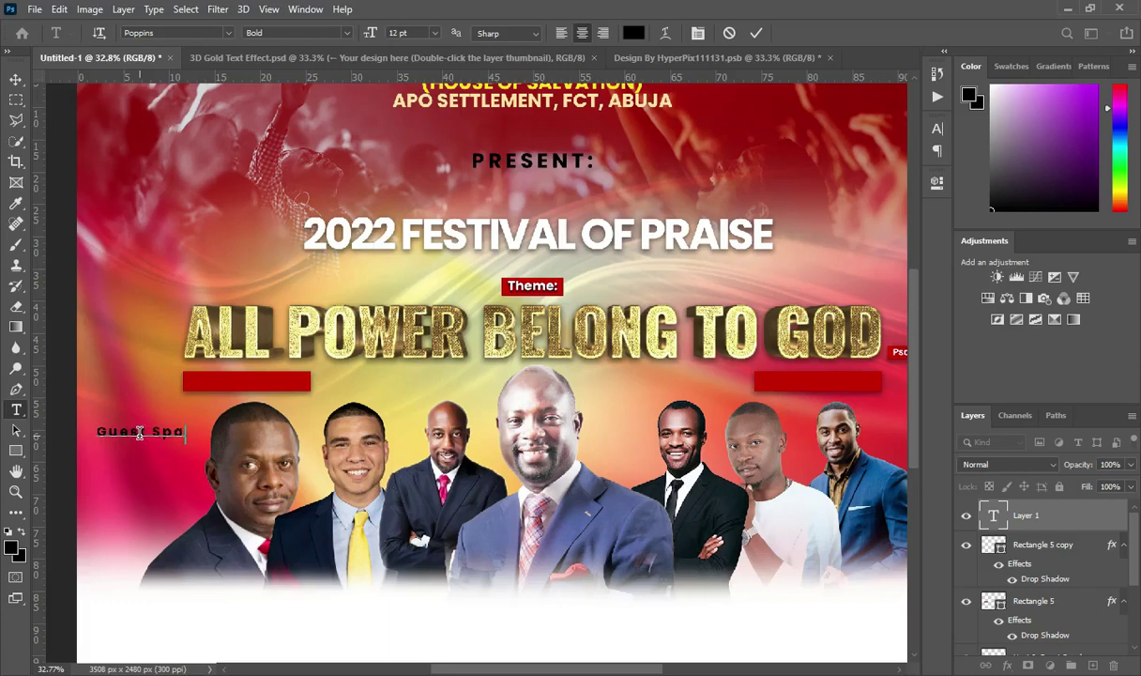
type("akers")
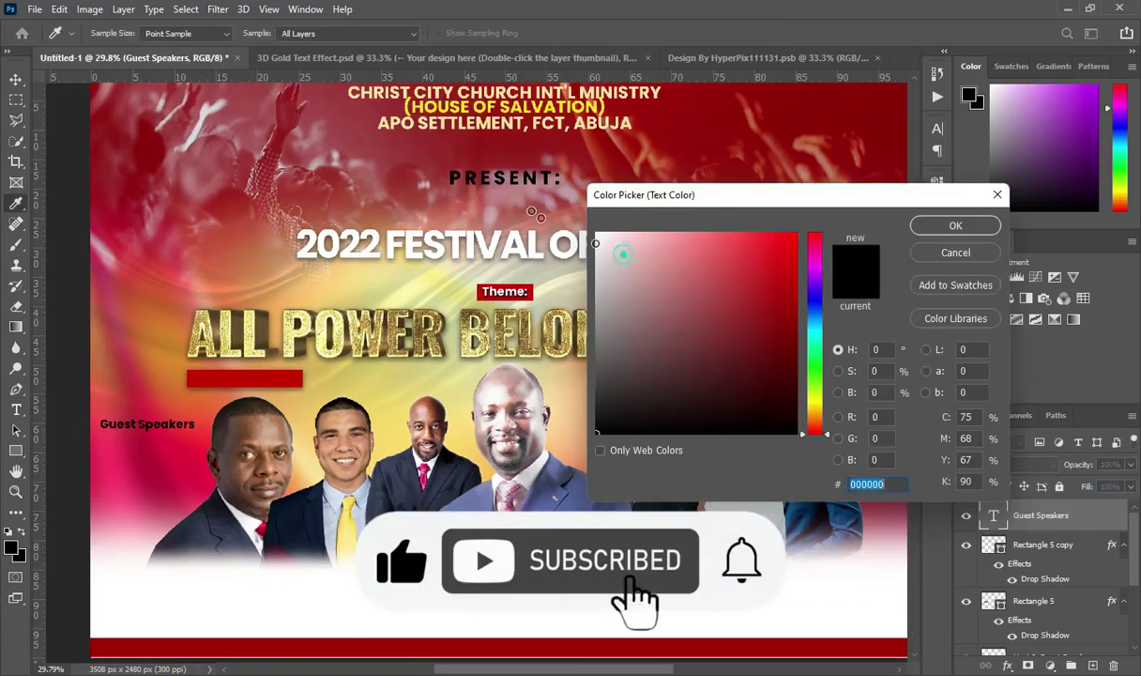
Colour the Guest Speakers text white (ffffff) and place it on the red rectangle above the leftmost speaker
left_click(597, 231)
left_click(943, 228)
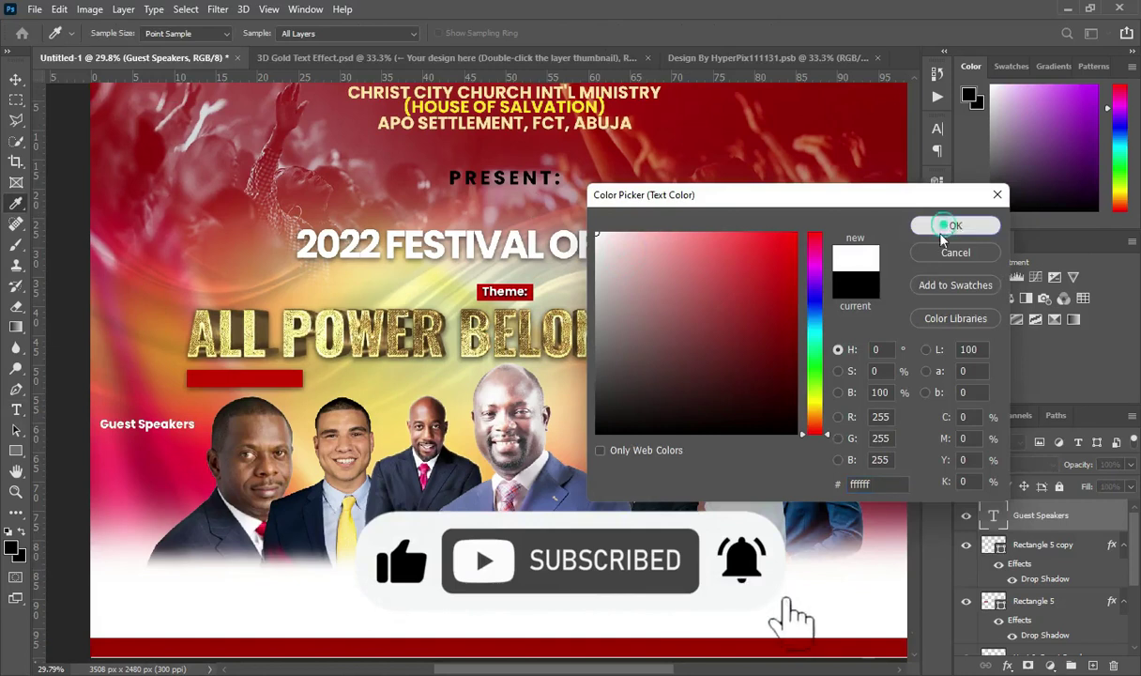
scroll(169, 421, "up", 2)
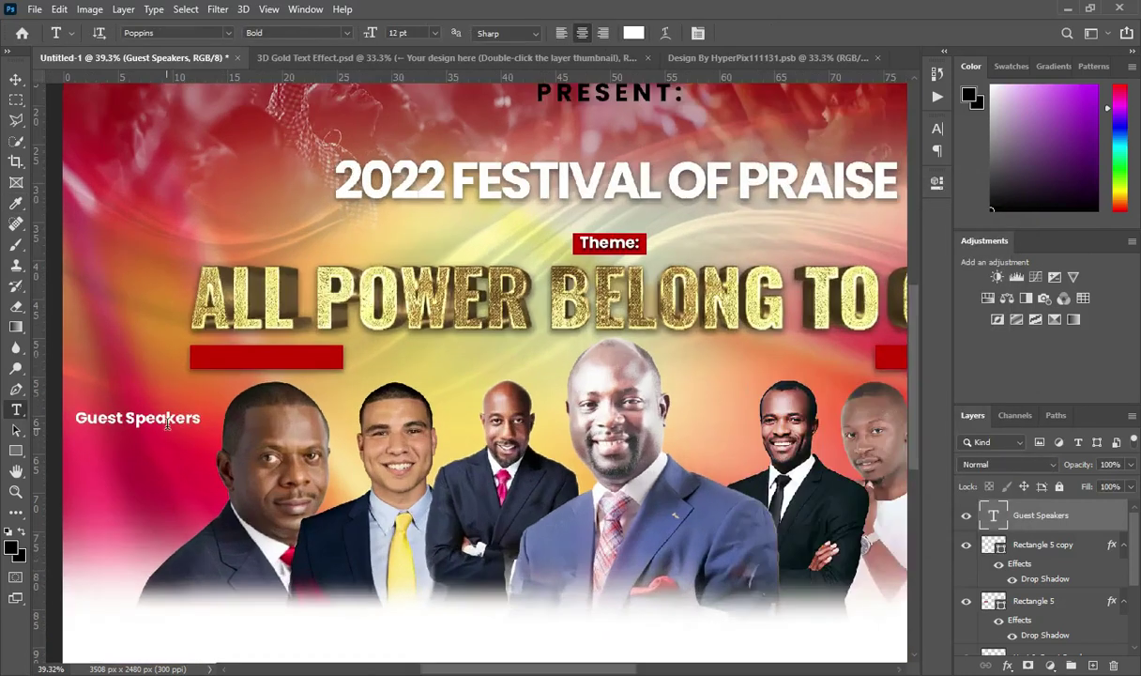
scroll(167, 424, "up", 1)
left_click(15, 79)
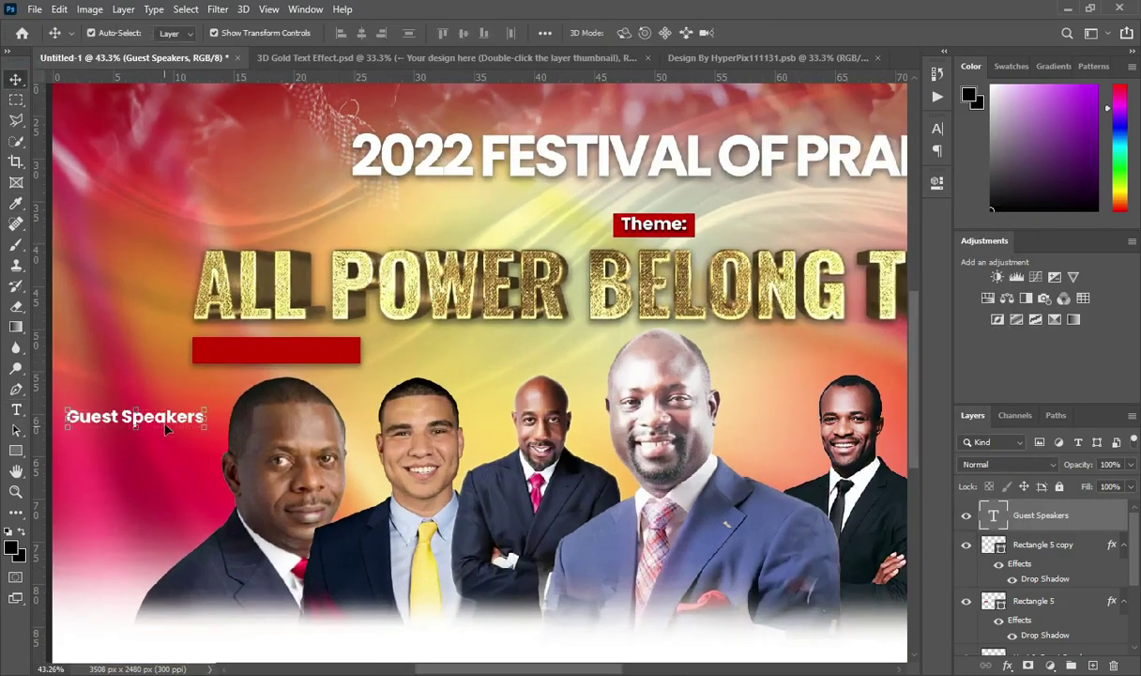
left_click_drag(164, 422, 307, 354)
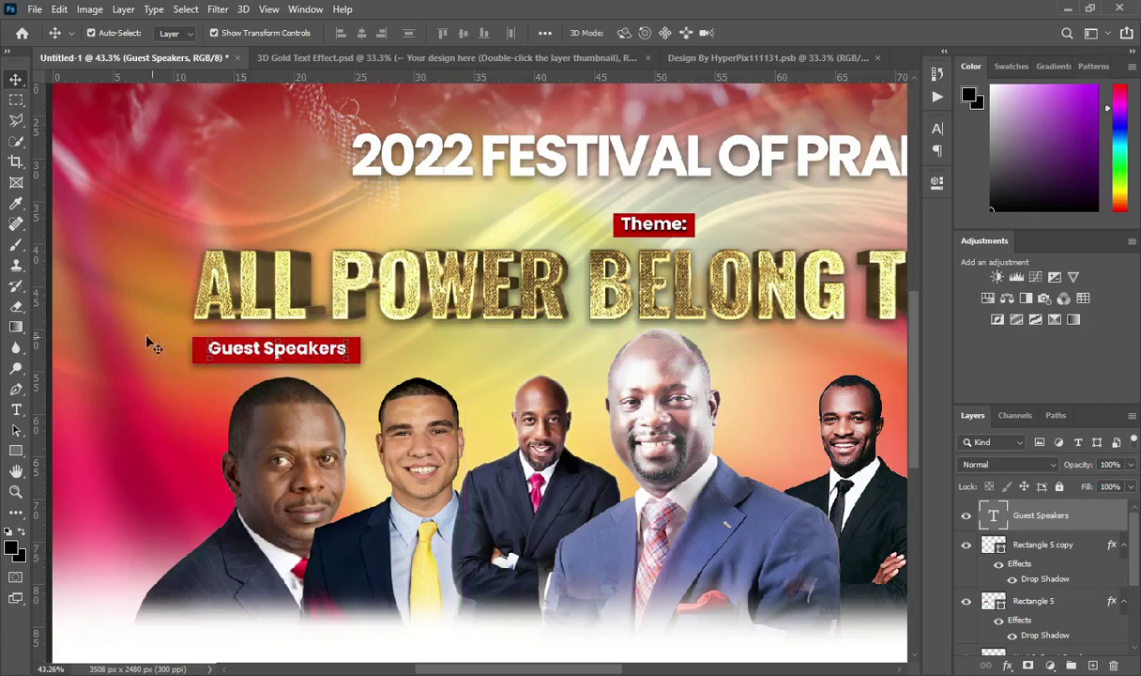
Collapse the effects of both rectangle layers and move the Guest Speakers text layer directly above the Rectangle 5 layer
scroll(150, 345, "down", 2)
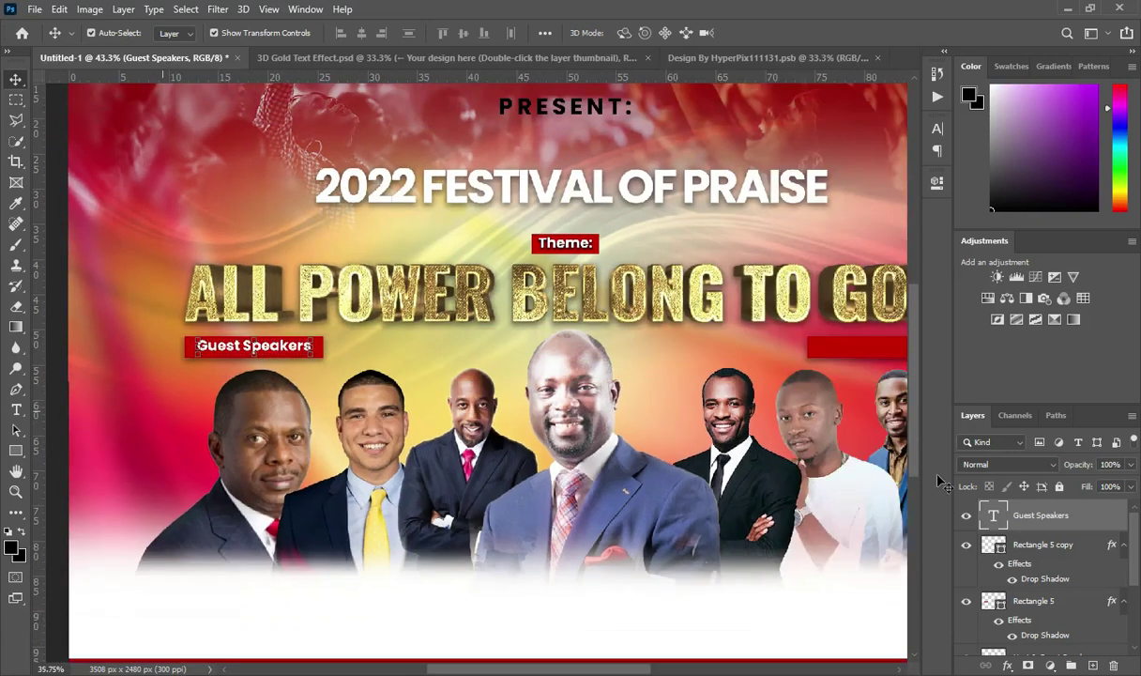
left_click(1124, 546)
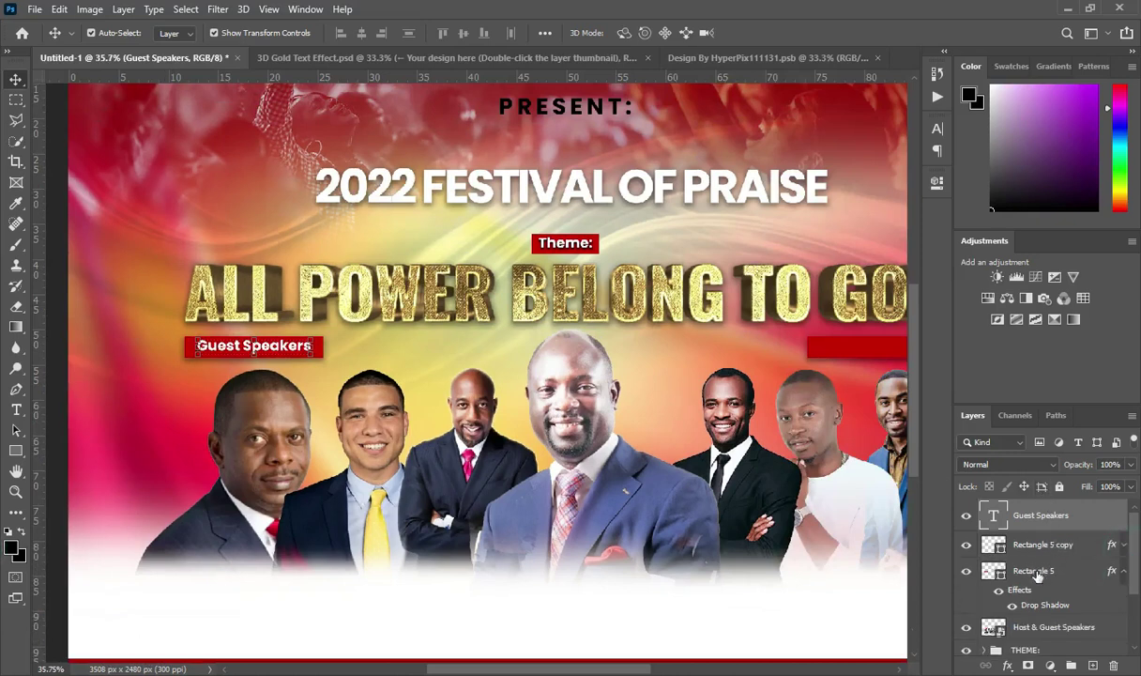
left_click(1122, 572)
left_click(1045, 572)
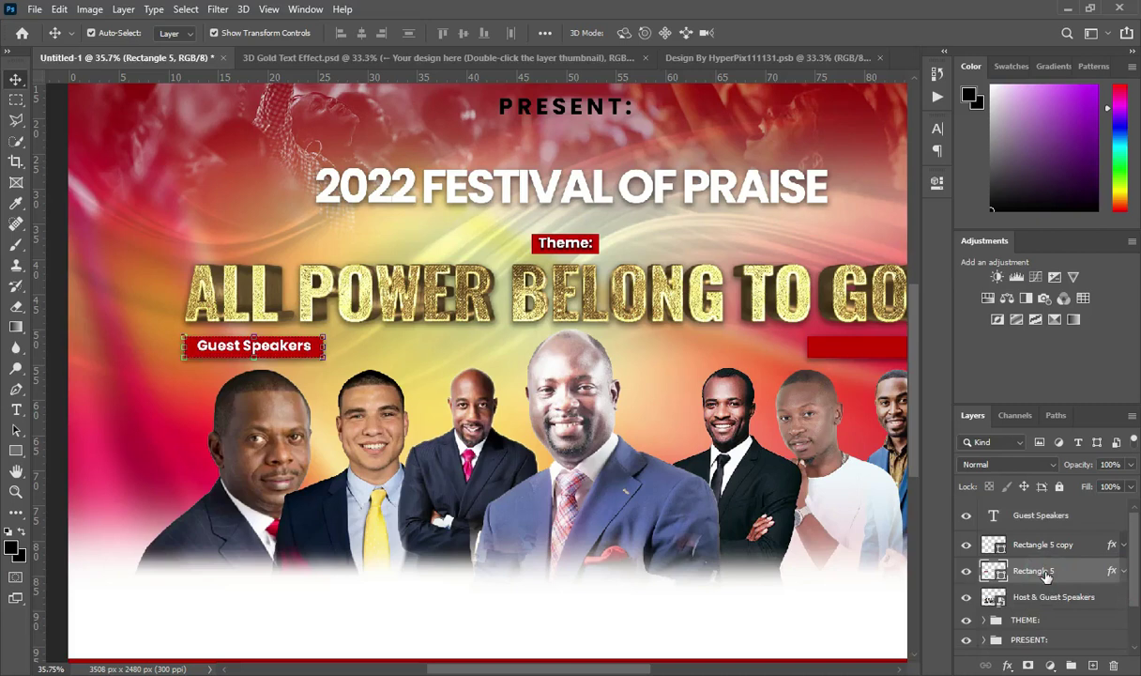
left_click_drag(1045, 519, 1038, 563)
key("ctrl+minus")
left_click(1033, 573, "ctrl")
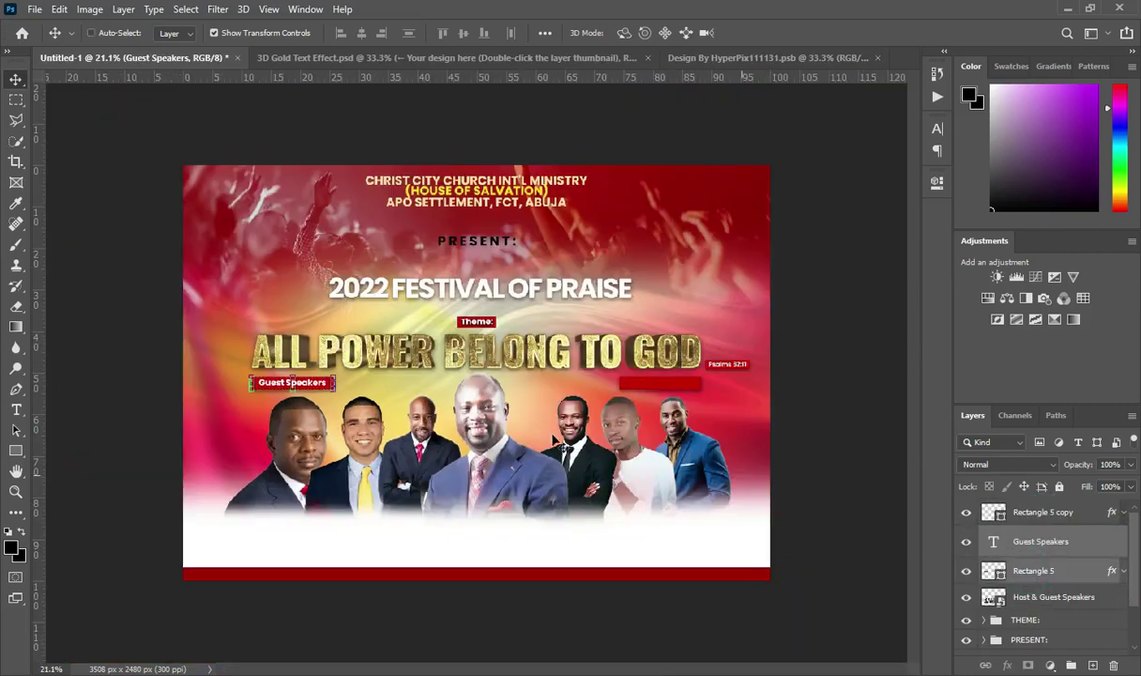
key("ctrl+plus")
key("ctrl+plus")
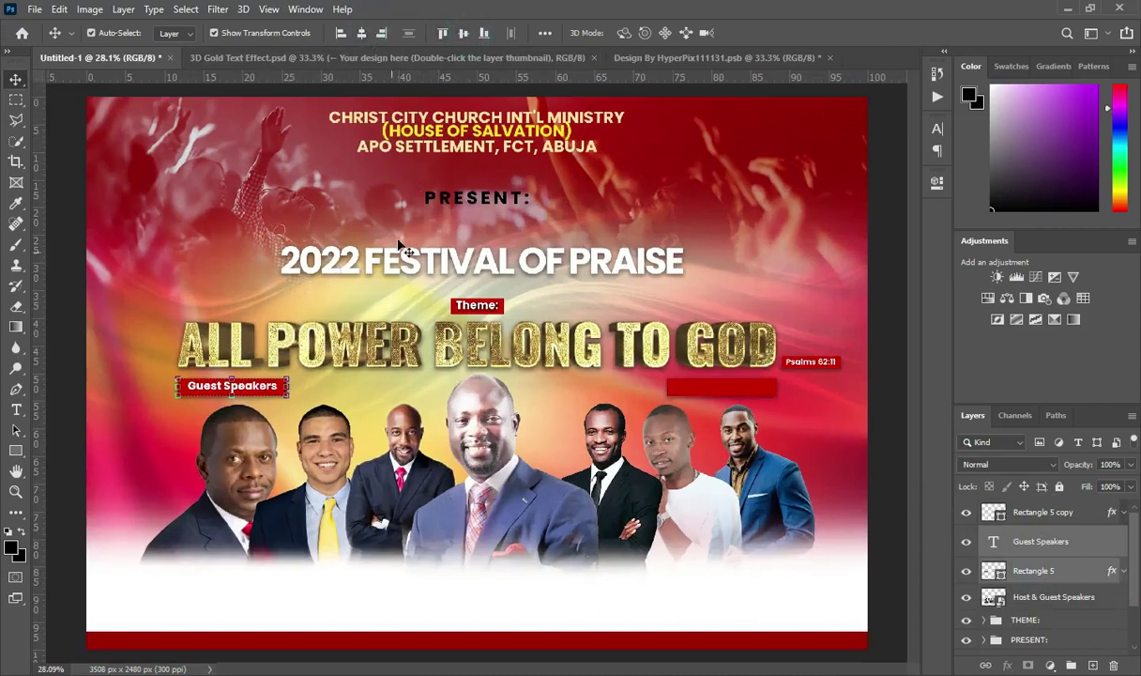
key("ctrl+minus")
left_click(81, 324)
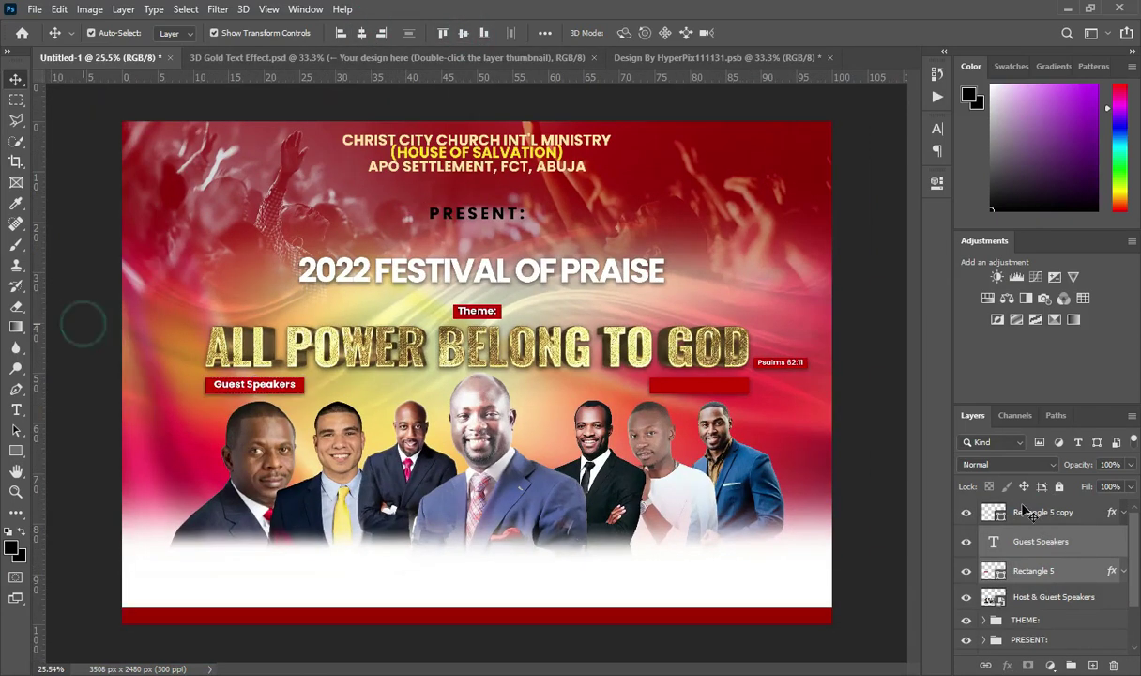
Duplicate the Guest Speakers text onto the empty red rectangle and move its layer above Rectangle 5 copy
left_click_drag(1049, 547, 1092, 665)
scroll(295, 380, "up", 3)
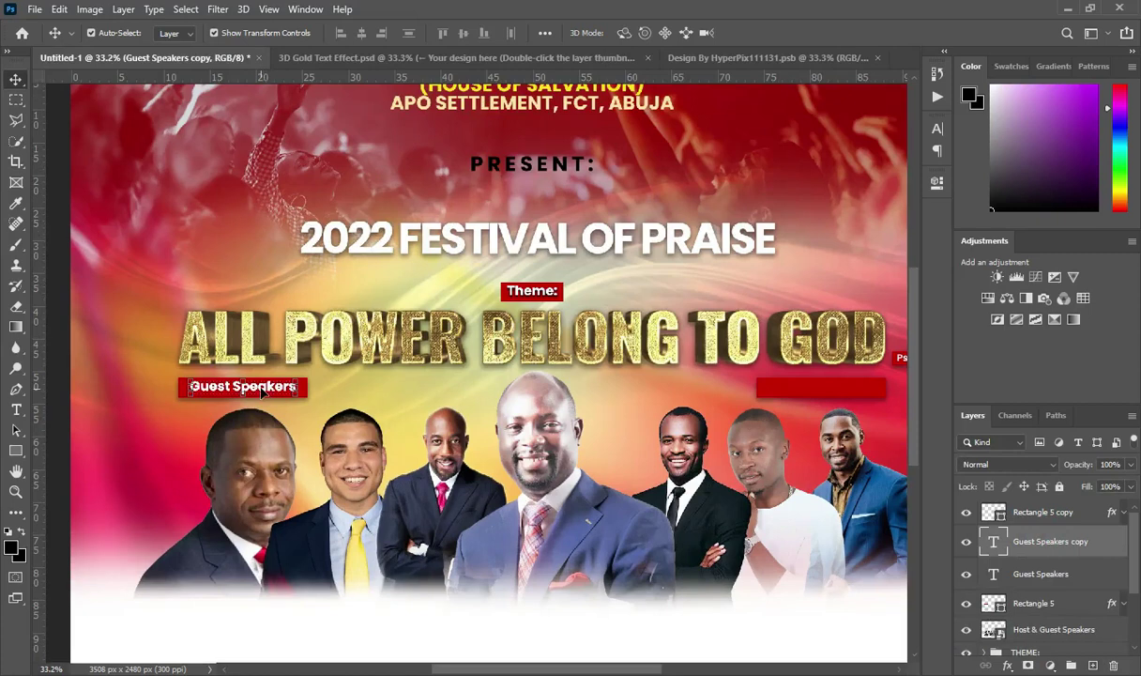
left_click_drag(263, 393, 838, 395)
left_click_drag(1047, 546, 1042, 502)
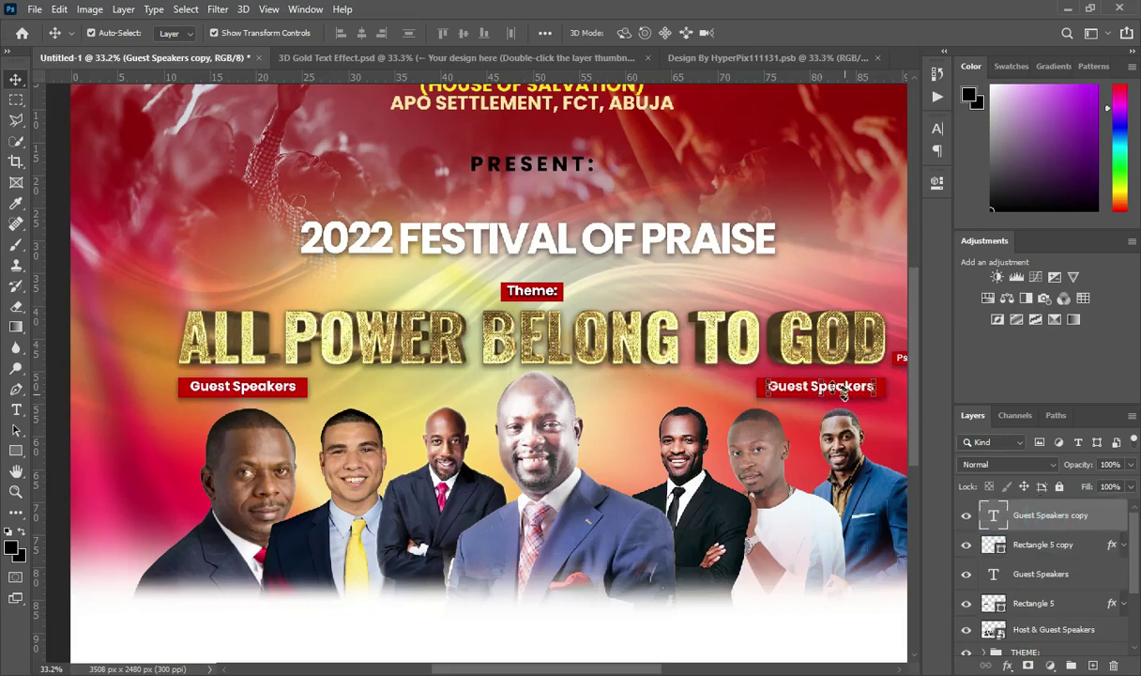
Change the duplicated label's text to "Guest Artists"
scroll(842, 395, "up", 1)
double_click(842, 387)
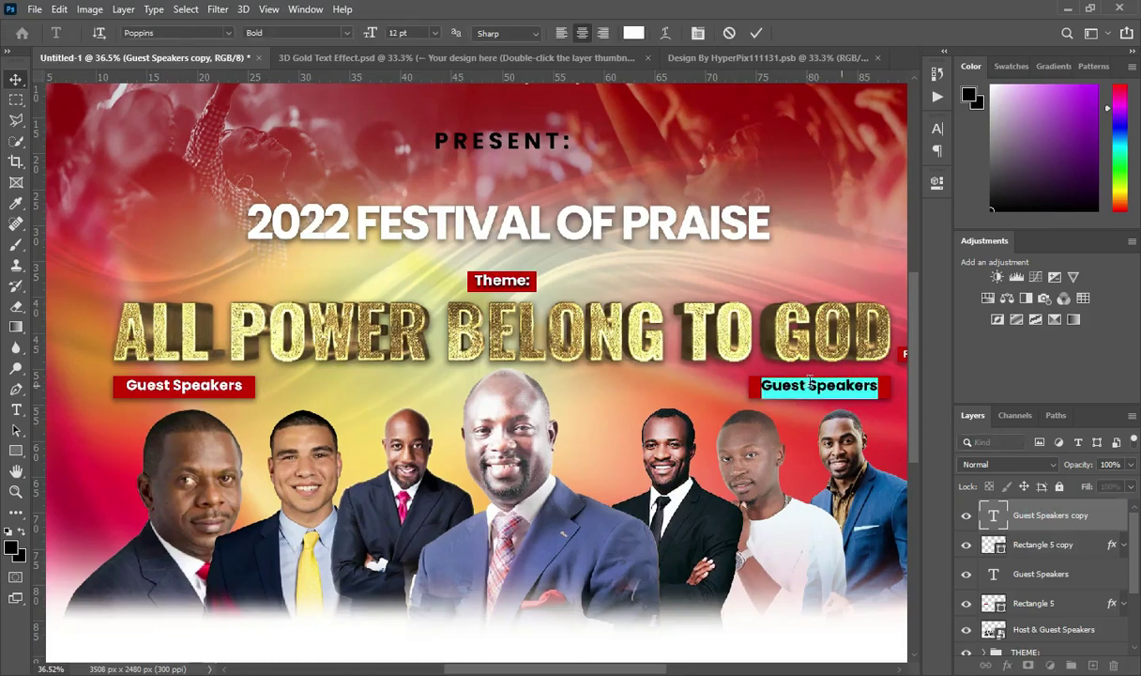
left_click(810, 386)
left_click_drag(809, 385, 879, 391)
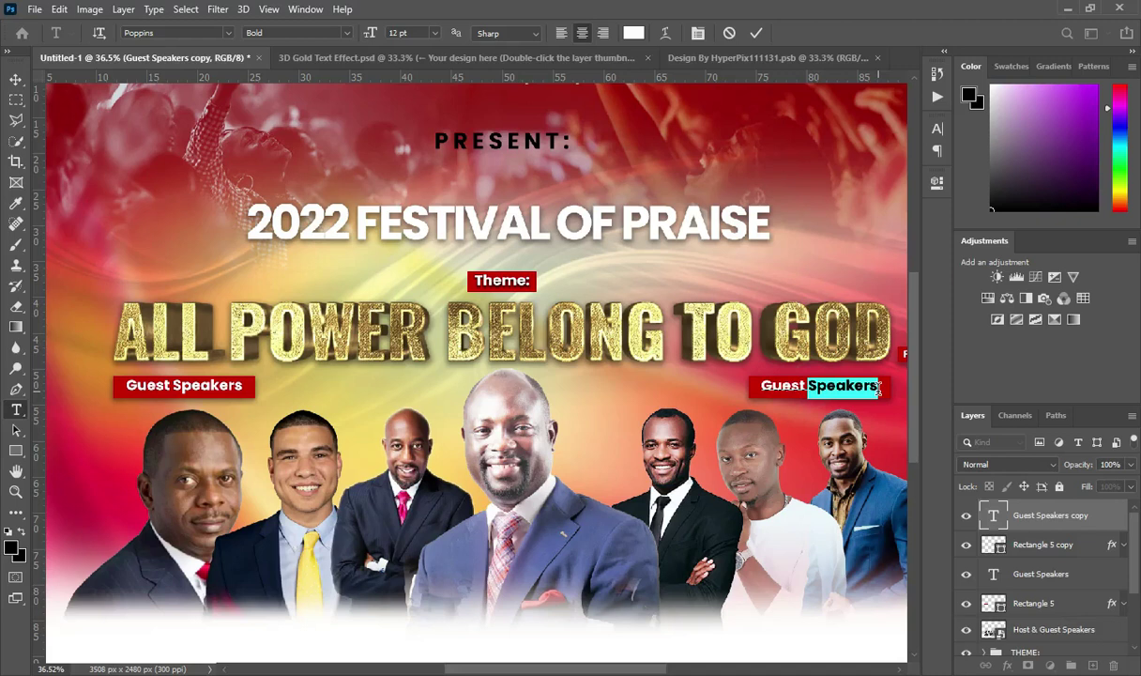
type("Ar")
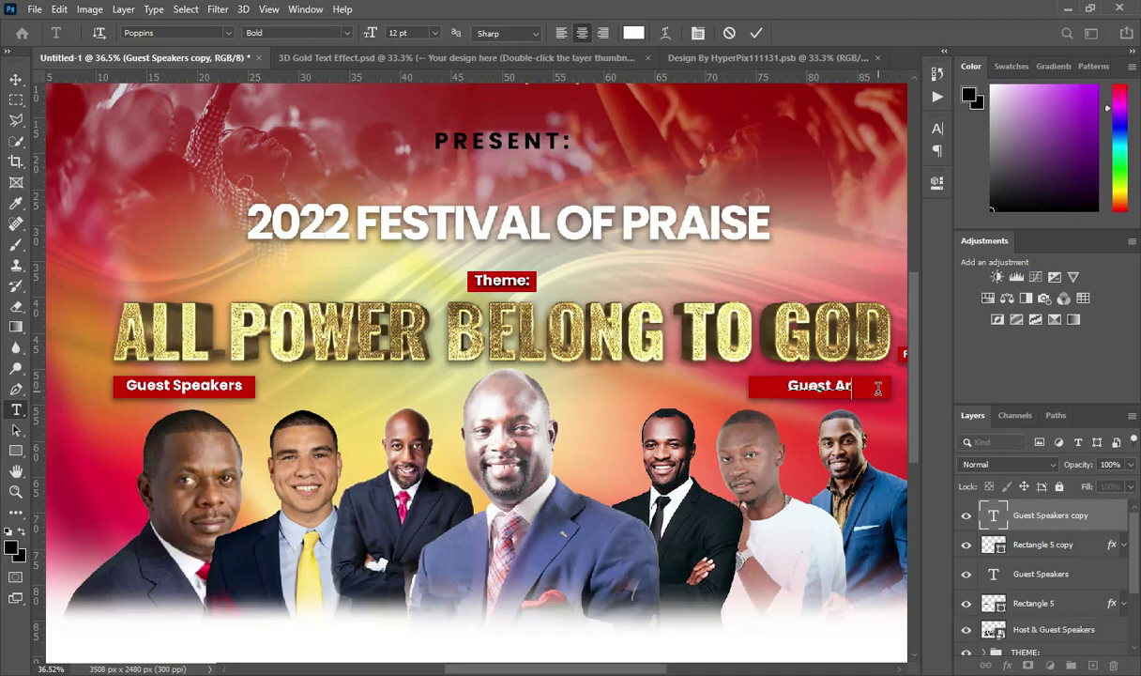
type("tists")
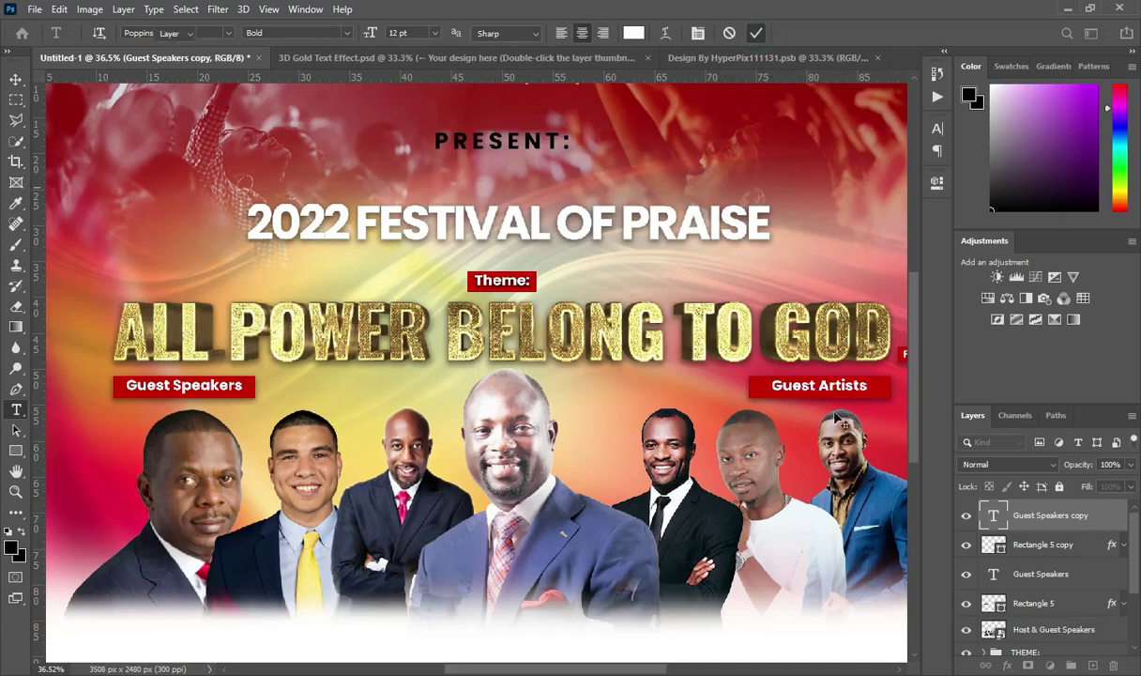
left_click(755, 33)
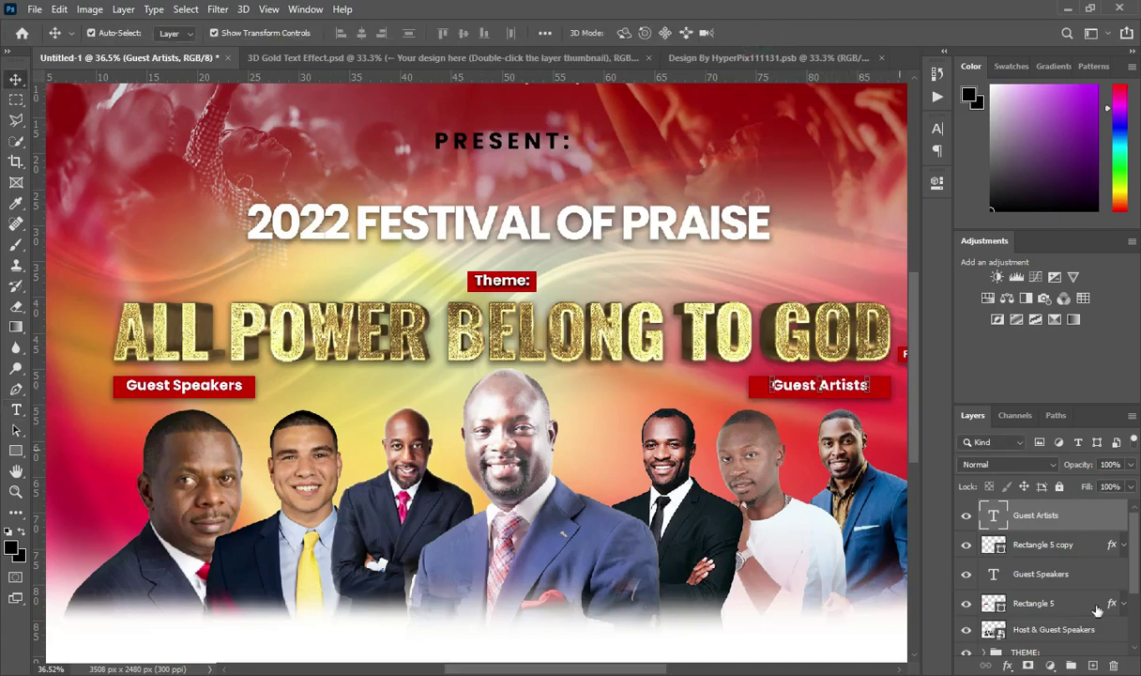
Align the vertical centres of the Guest Artists text and its red rectangle
left_click(1034, 545, "ctrl")
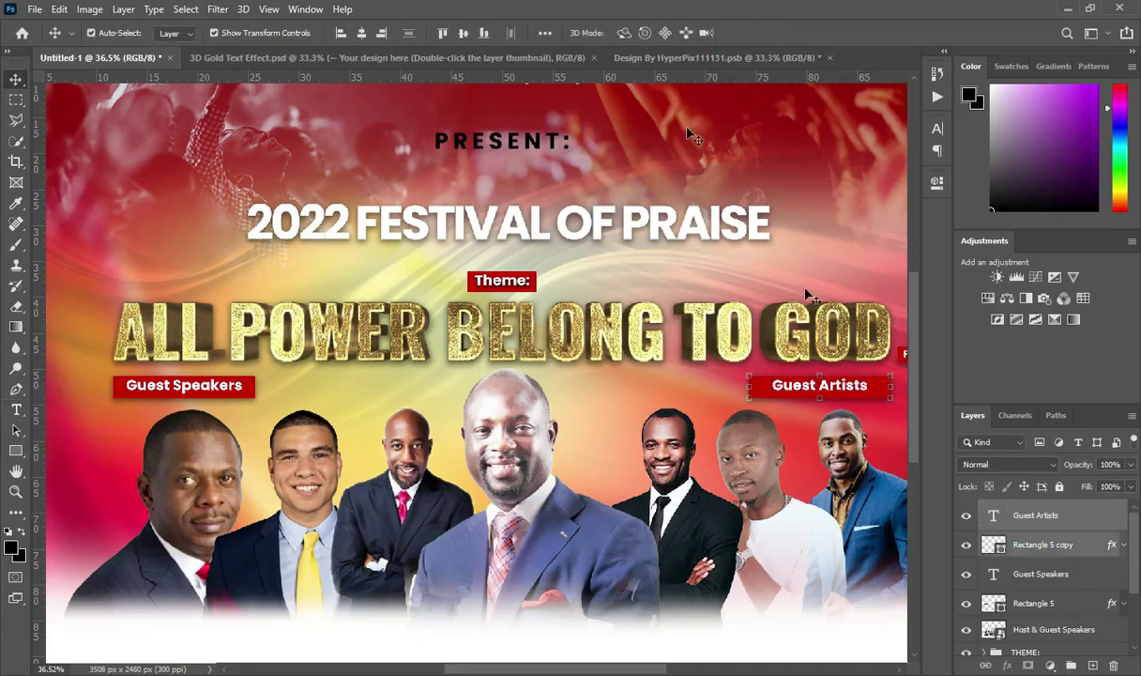
left_click(463, 33)
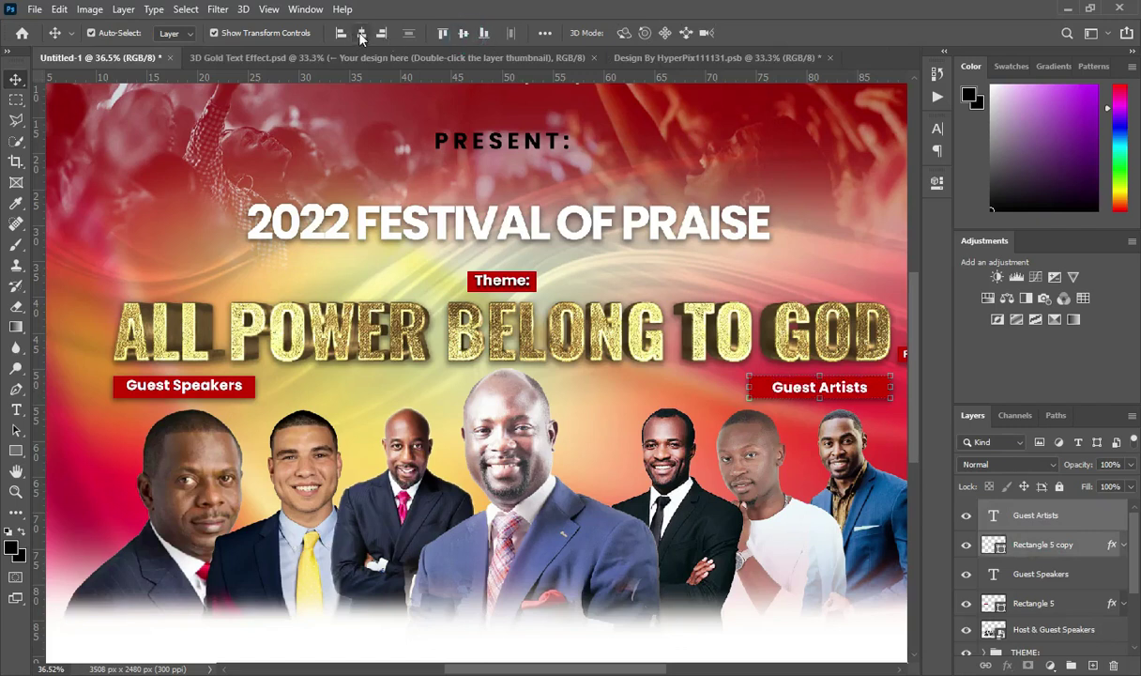
key("ctrl+0")
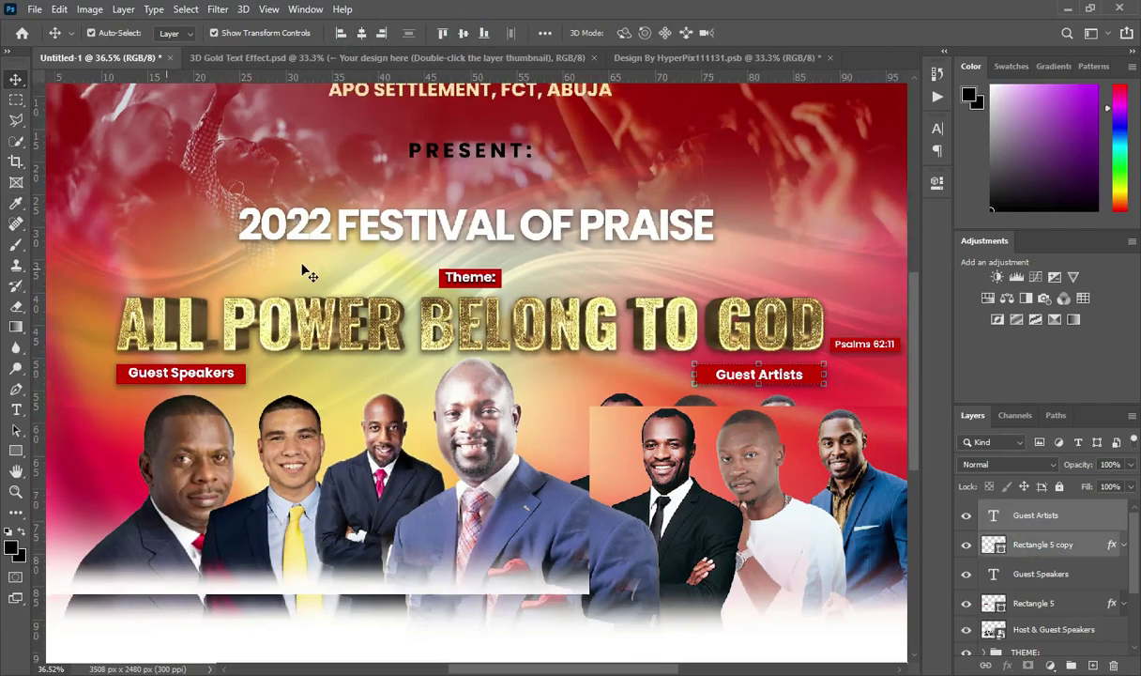
Narrow the red rectangle behind Guest Artists from both ends so it fits the text more closely
scroll(760, 378, "up", 3)
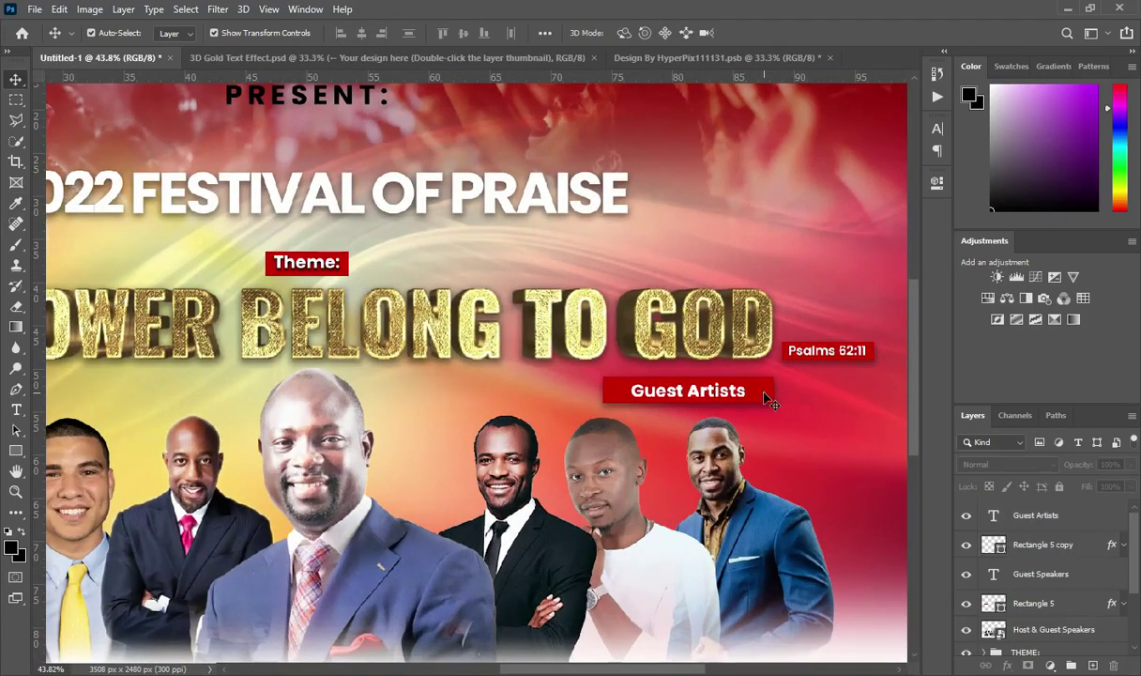
left_click(768, 398)
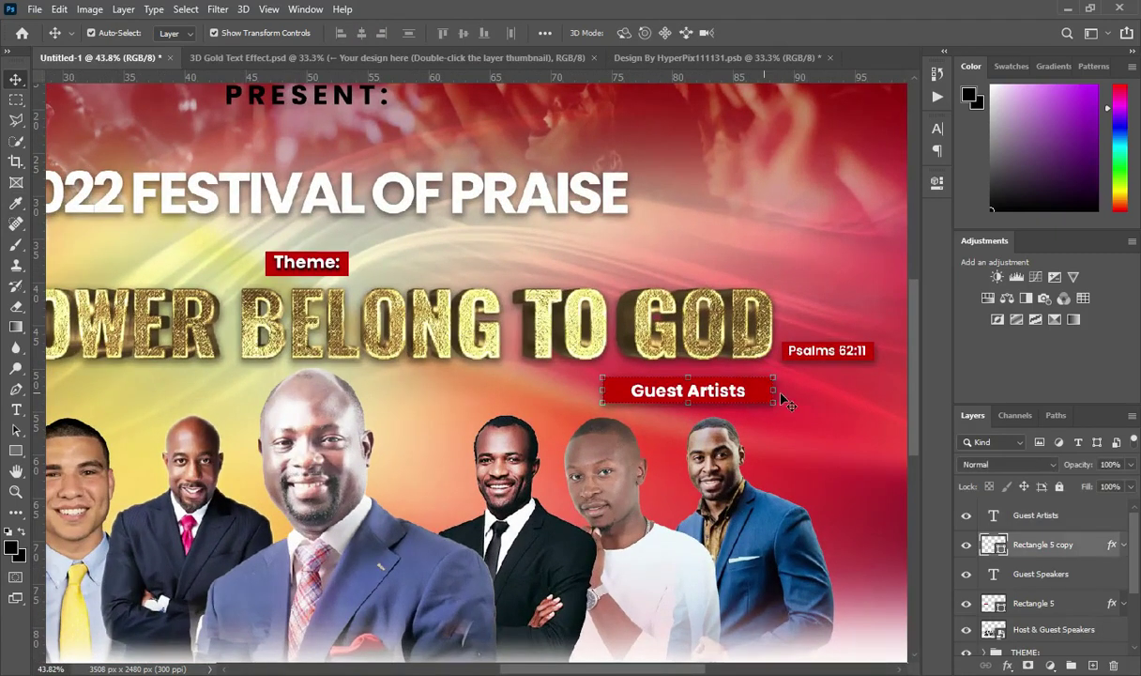
left_click_drag(775, 391, 759, 390)
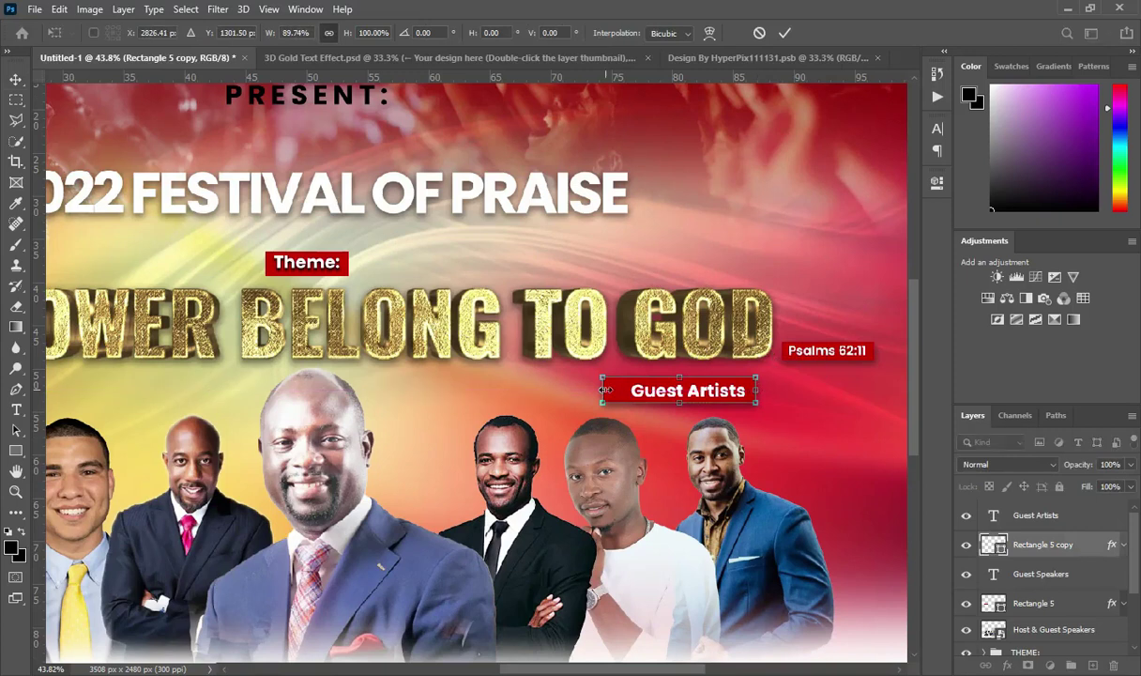
left_click_drag(604, 391, 622, 393)
left_click(785, 33)
scroll(809, 248, "down", 4)
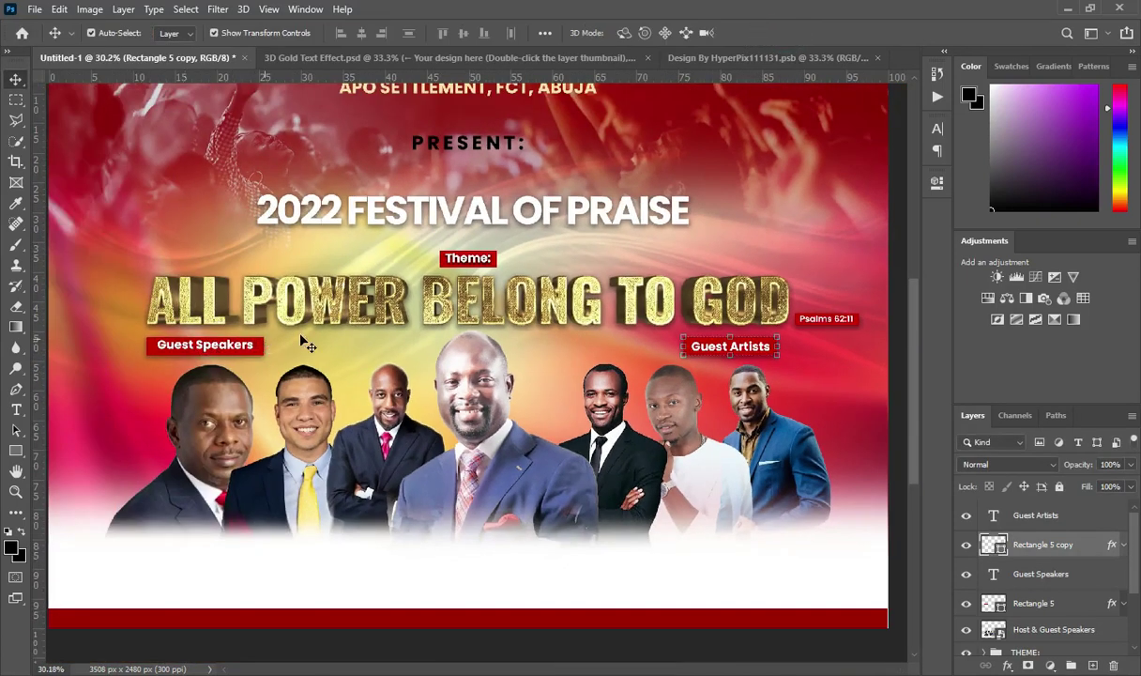
scroll(329, 340, "down", 1)
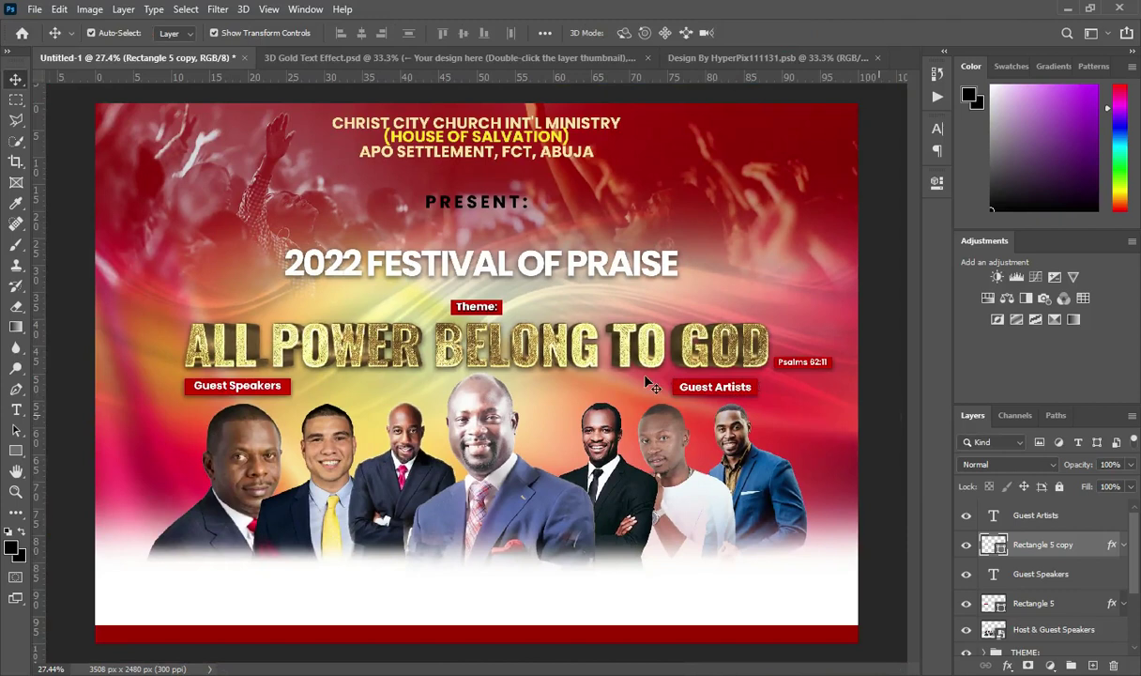
Copy the first guest speaker's title and first name from the Notepad notes and add them as new text below the first speaker's photo
scroll(563, 422, "down", 1)
scroll(582, 441, "up", 2)
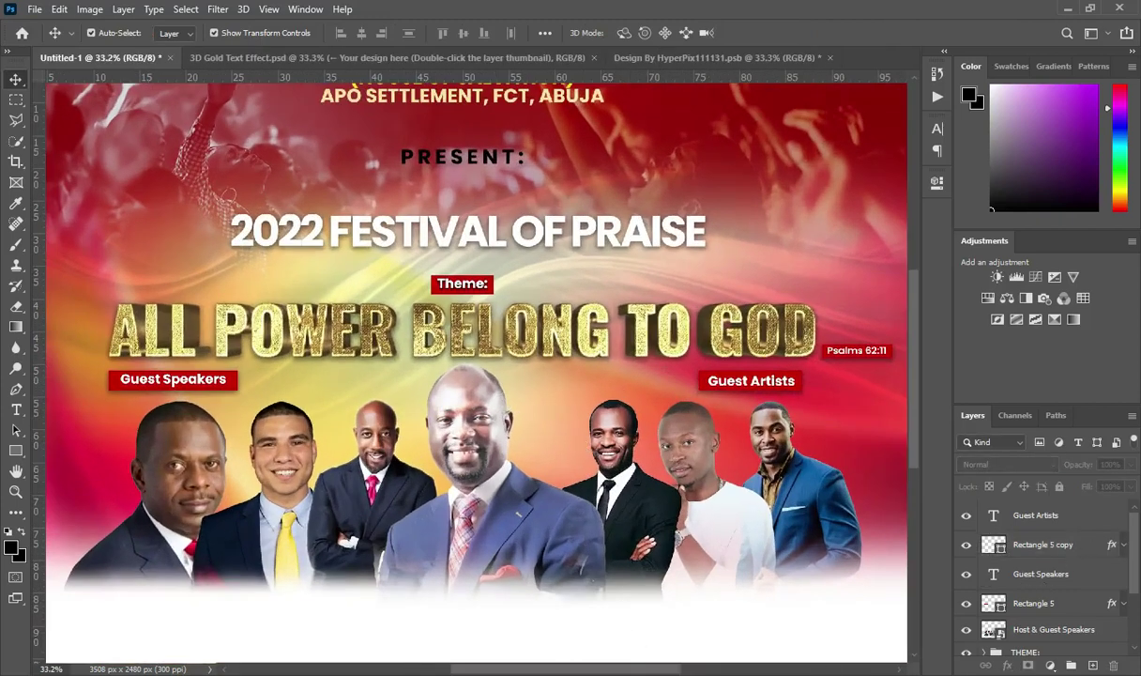
key("alt+Tab")
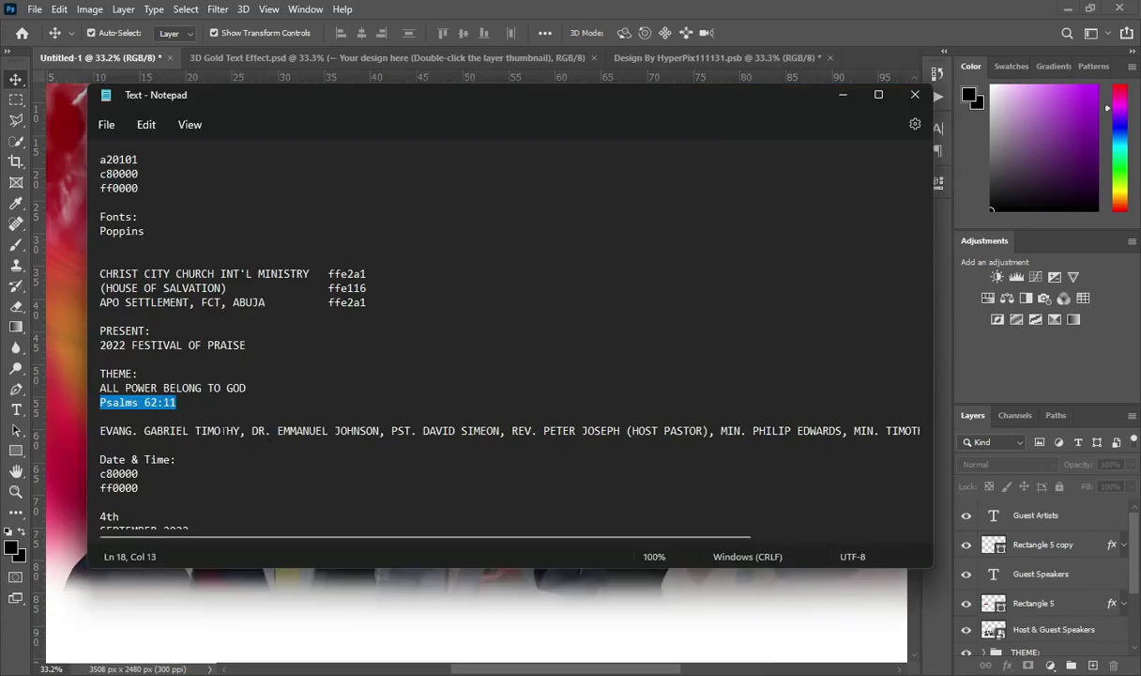
left_click_drag(101, 431, 186, 430)
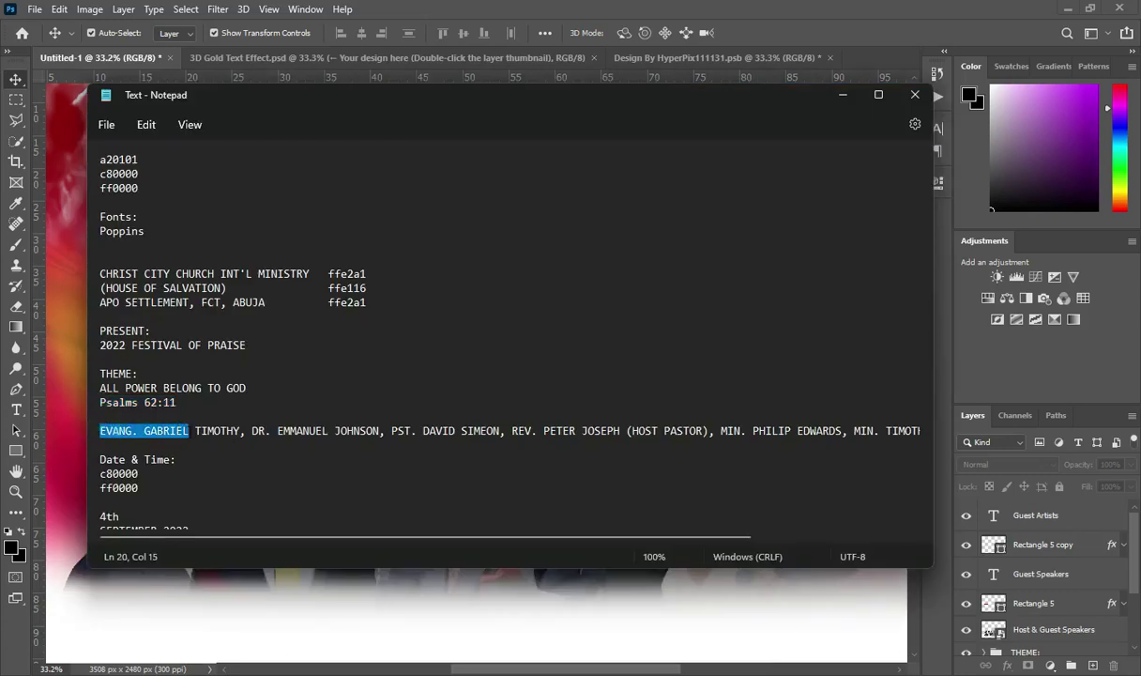
left_click(842, 95)
scroll(190, 483, "up", 1)
scroll(210, 510, "down", 1)
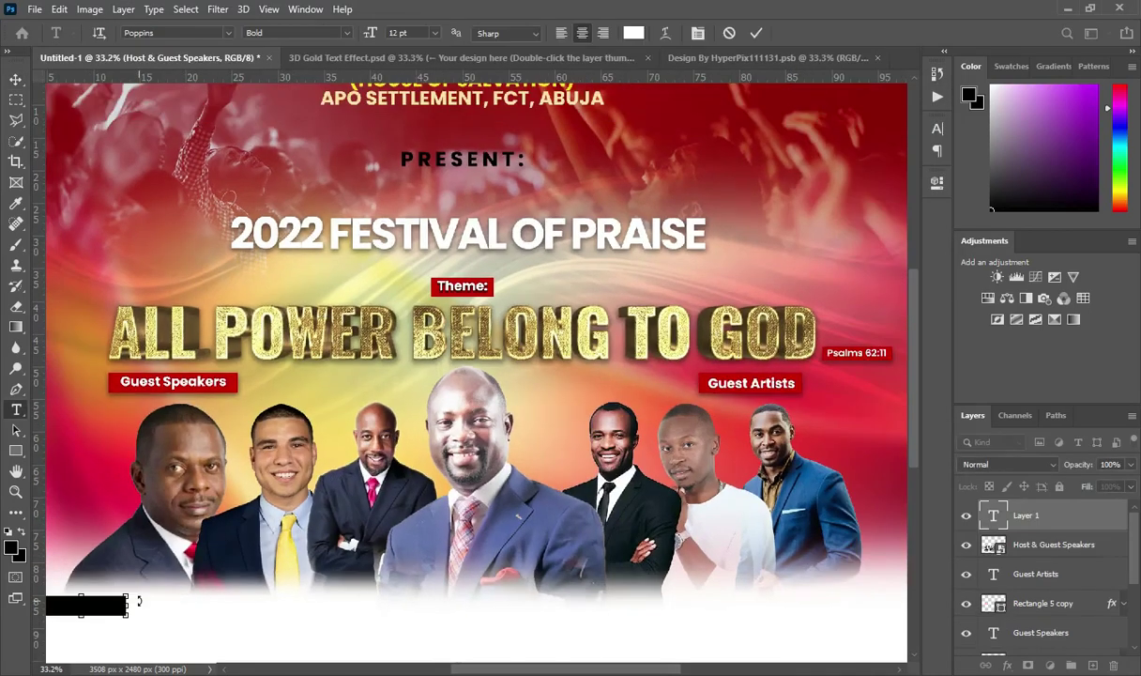
key("BackSpace")
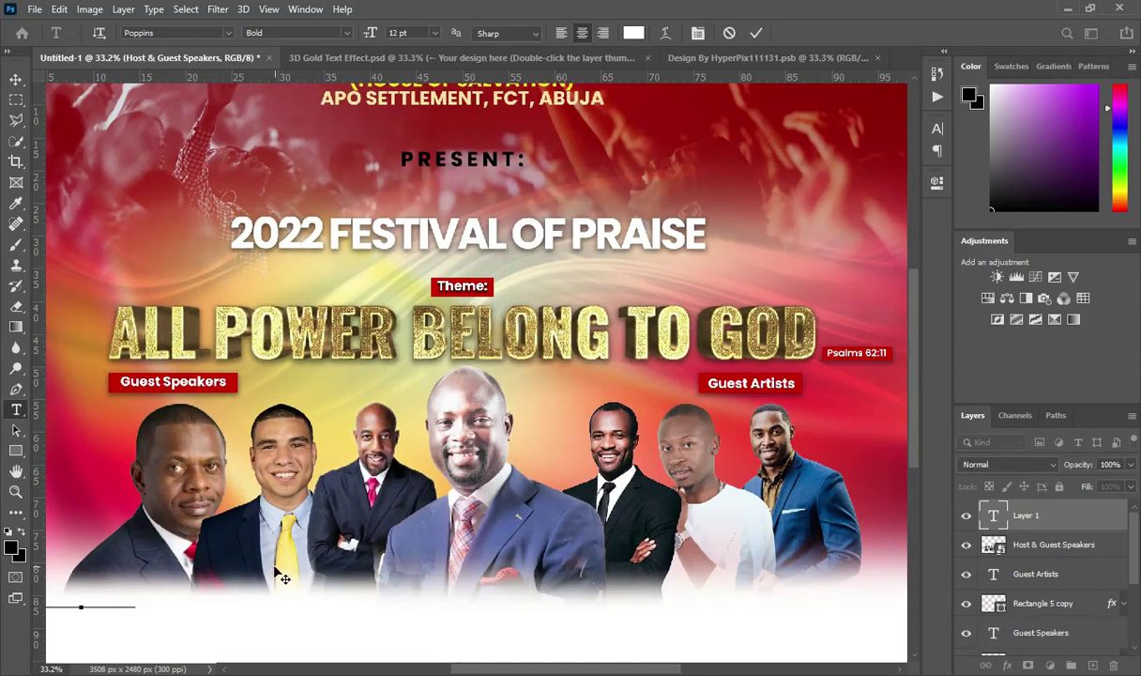
type("EVANG. GABRIEL")
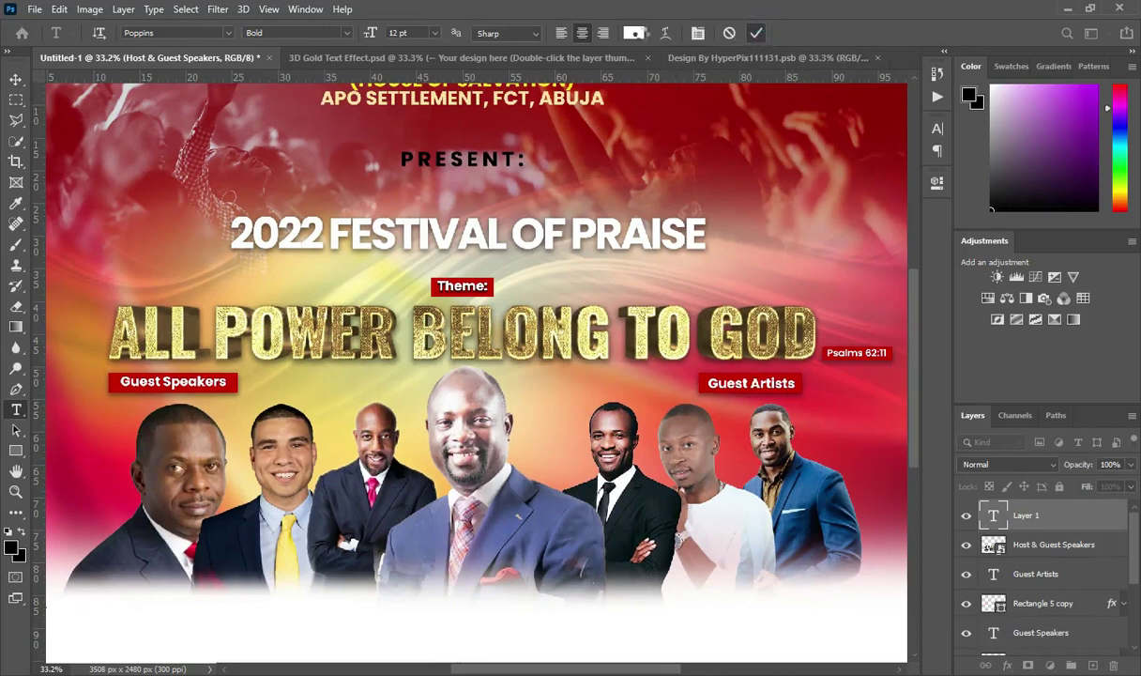
Set the new name text's colour to black, 000000
left_click(632, 33)
type("000000")
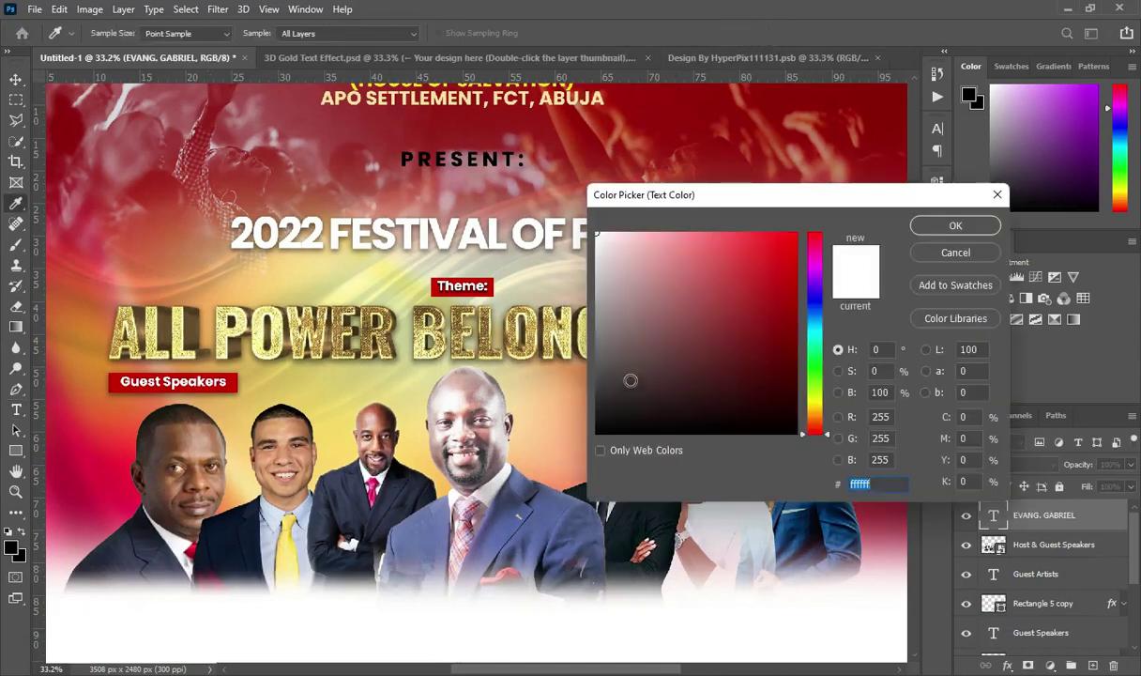
left_click(946, 240)
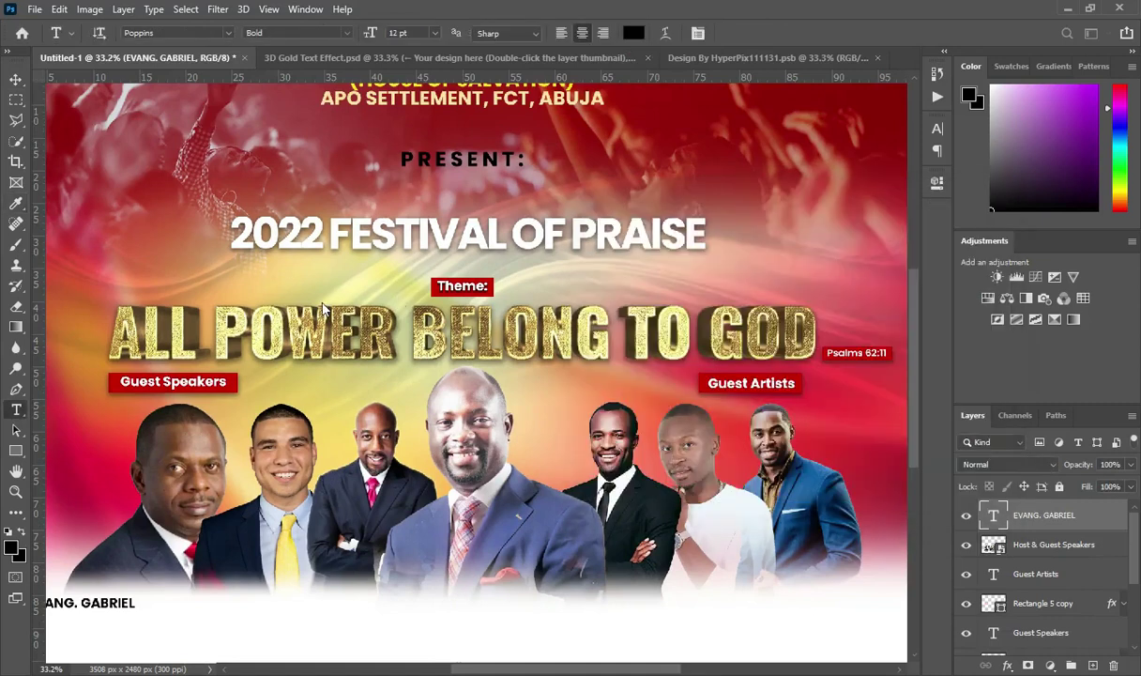
Move the title-and-first-name text under the first speaker's photo and scale it to about 75.55%
left_click_drag(521, 671, 463, 672)
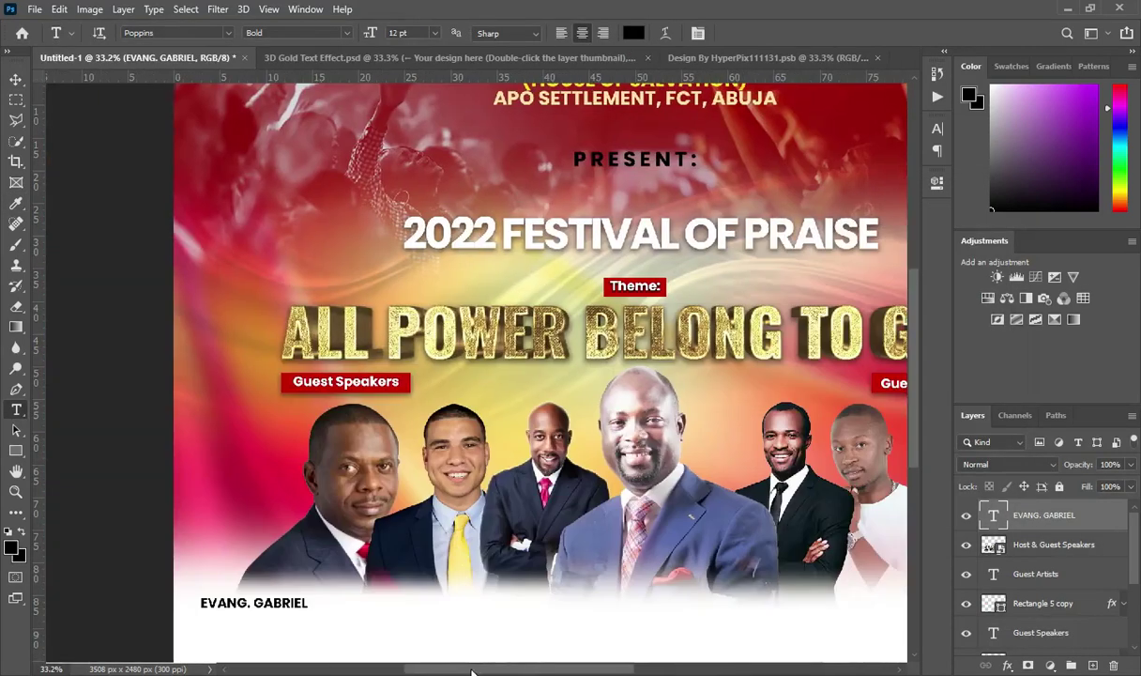
left_click(18, 80)
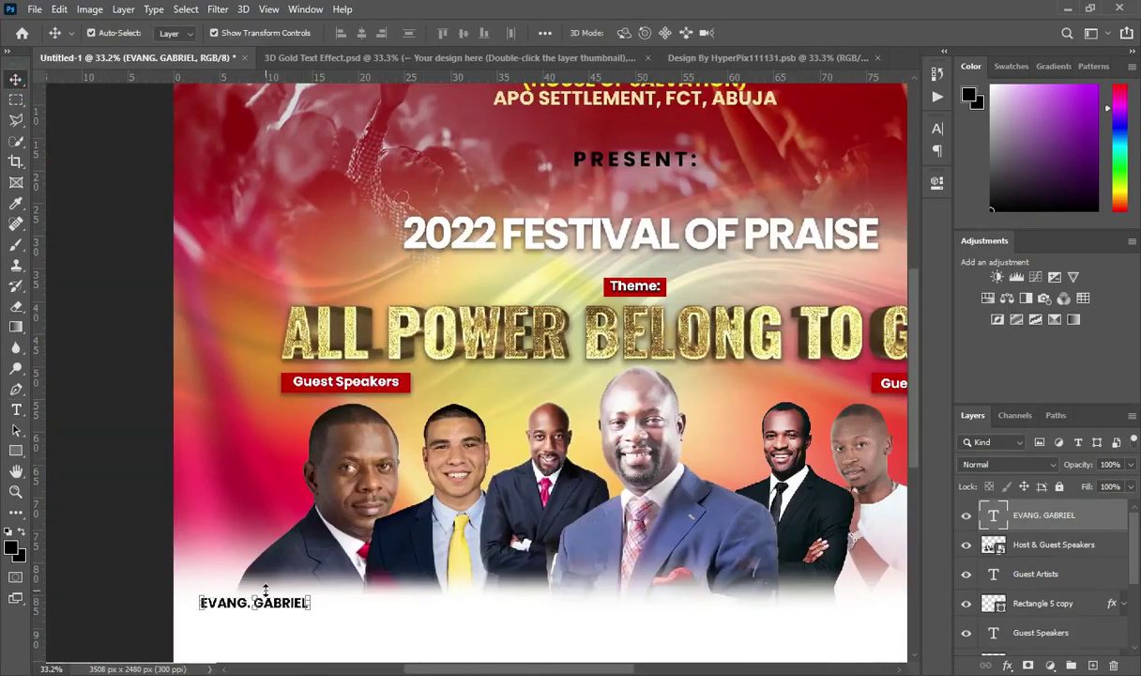
left_click_drag(282, 606, 340, 592)
scroll(338, 591, "up", 2)
key("ctrl+t")
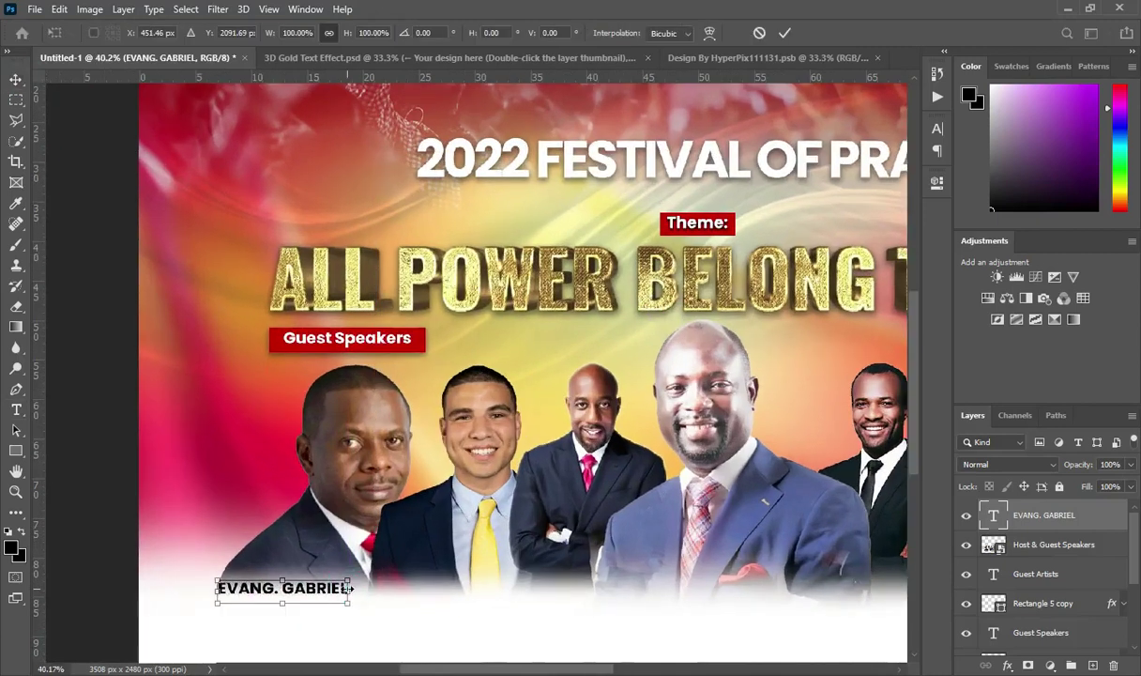
left_click_drag(347, 589, 319, 591)
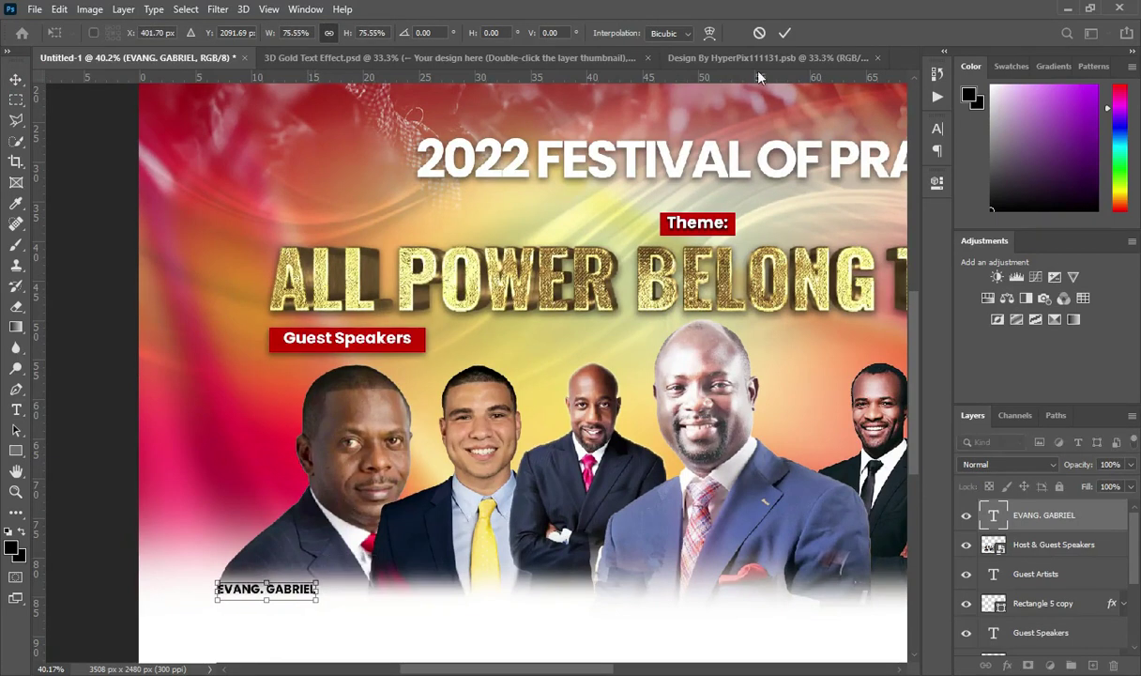
left_click(785, 34)
mouse_move(293, 595)
left_mouse_down()
mouse_move(299, 615)
mouse_move(298, 595)
left_mouse_up()
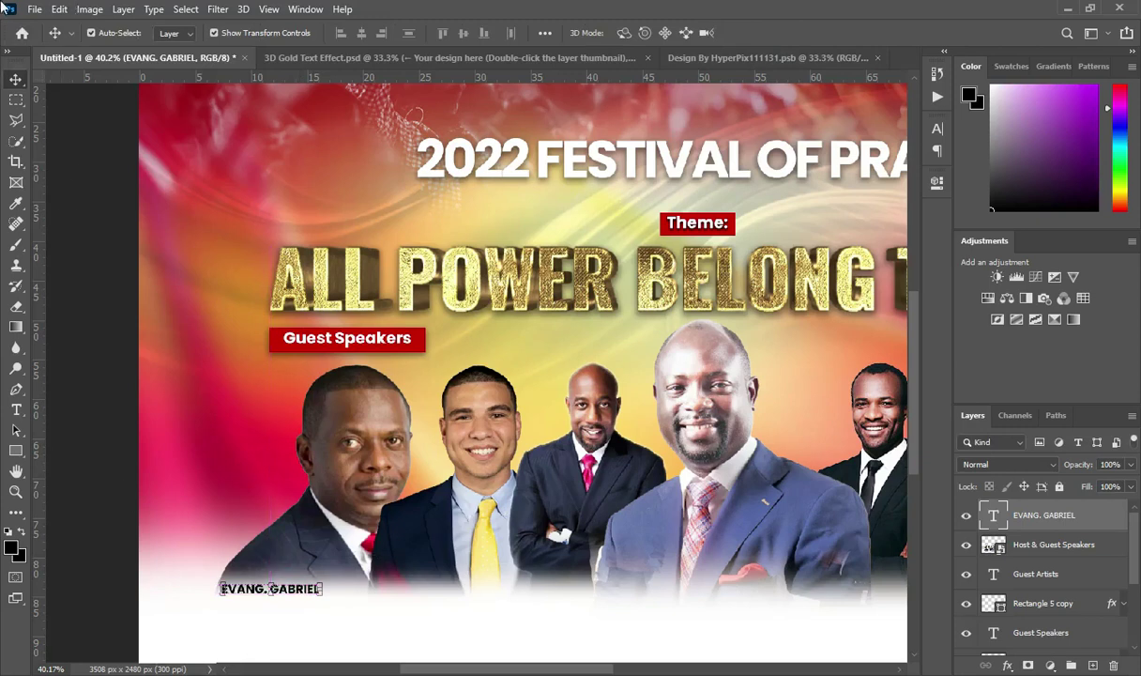
Copy the first speaker's surname from the Notepad notes and place it as a separate text line directly below the title and first name
scroll(292, 619, "up", 2)
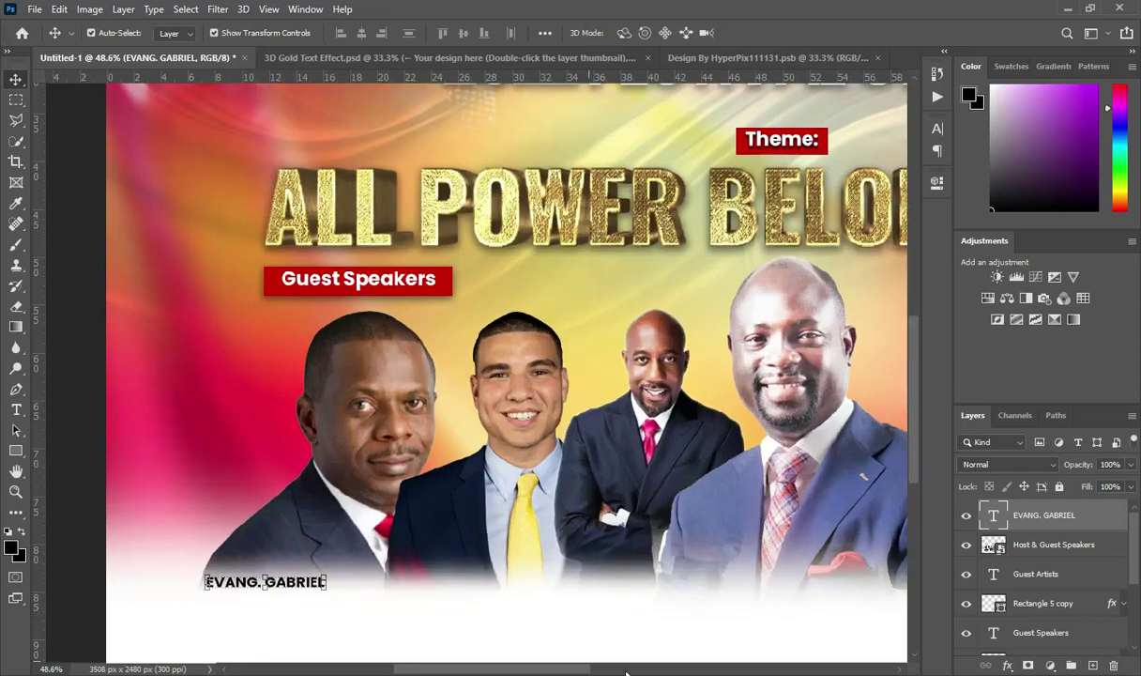
key("alt+Tab")
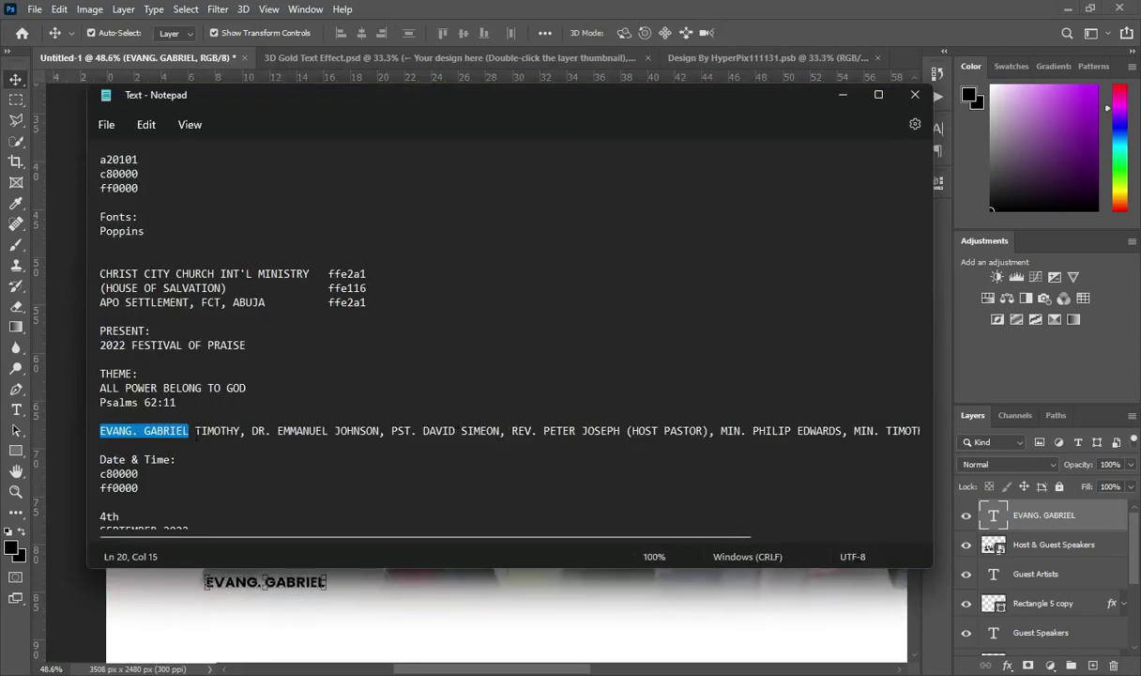
double_click(217, 430)
key("ctrl+c")
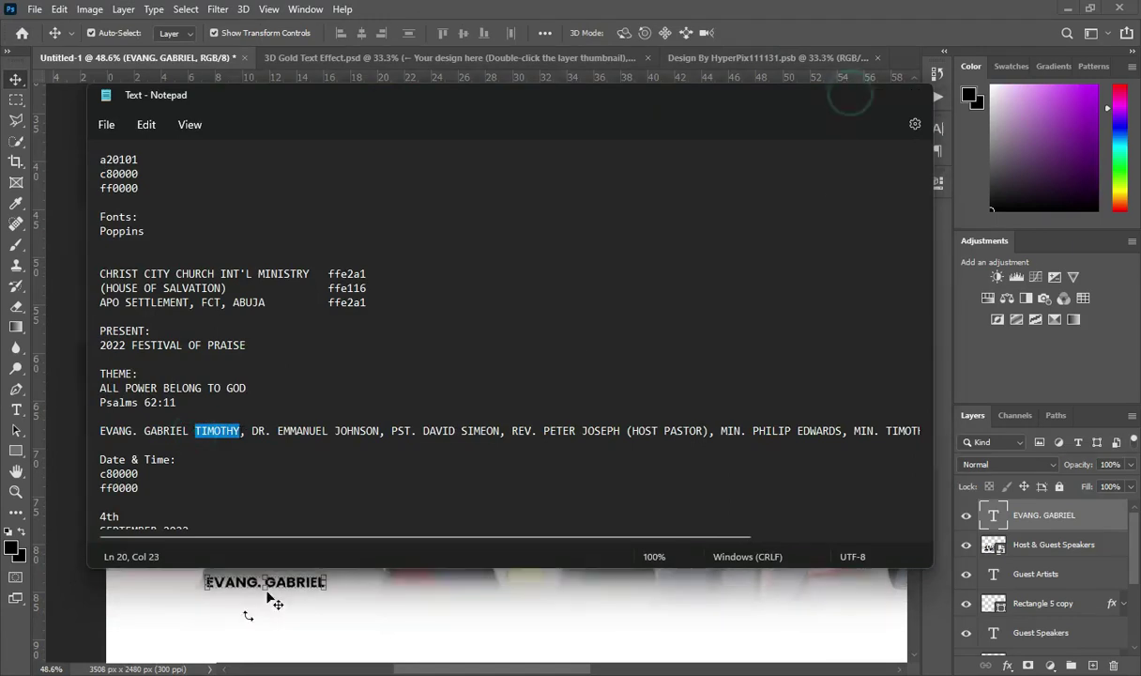
left_click(242, 627)
key("t")
left_click(201, 612)
left_click(259, 623)
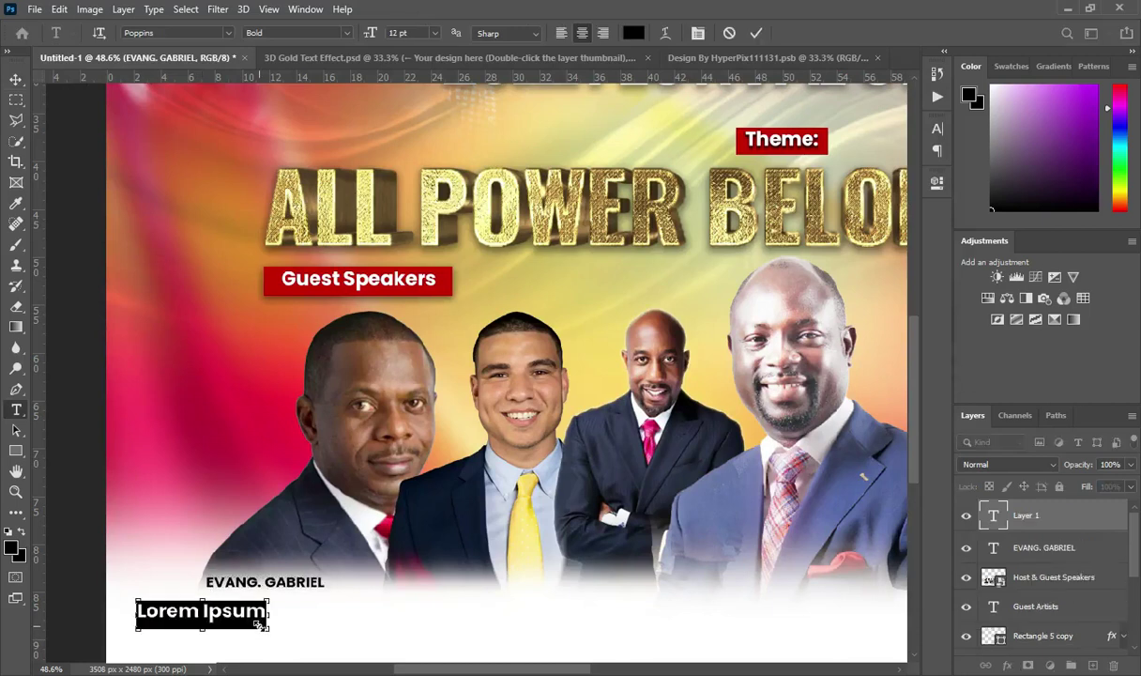
key("ctrl+v")
left_click(758, 33)
left_click_drag(187, 615, 236, 600)
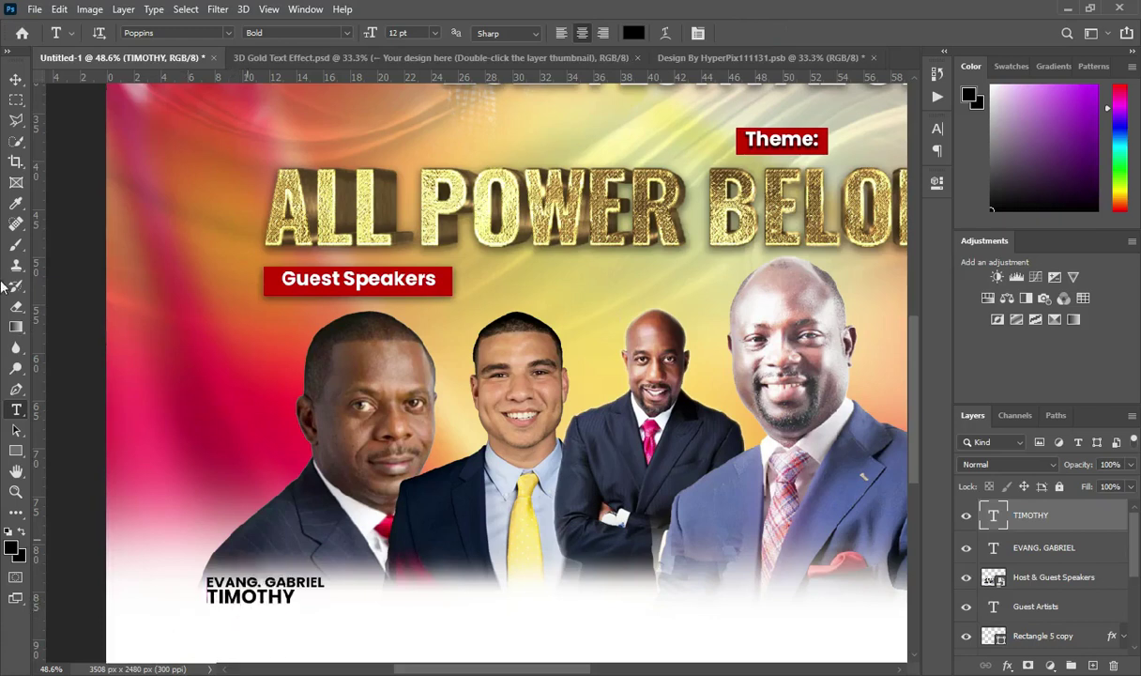
Enlarge the first speaker's surname to about 133.14% so its width matches the line above
left_click(18, 79)
scroll(345, 579, "up", 1)
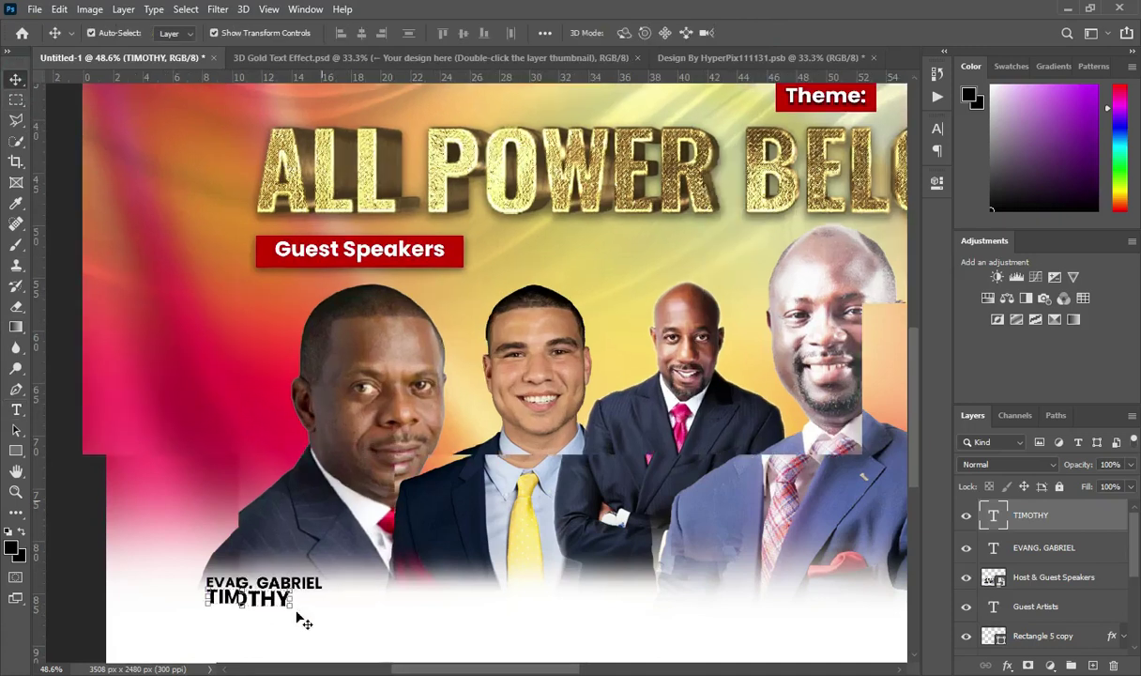
left_click_drag(291, 608, 319, 632)
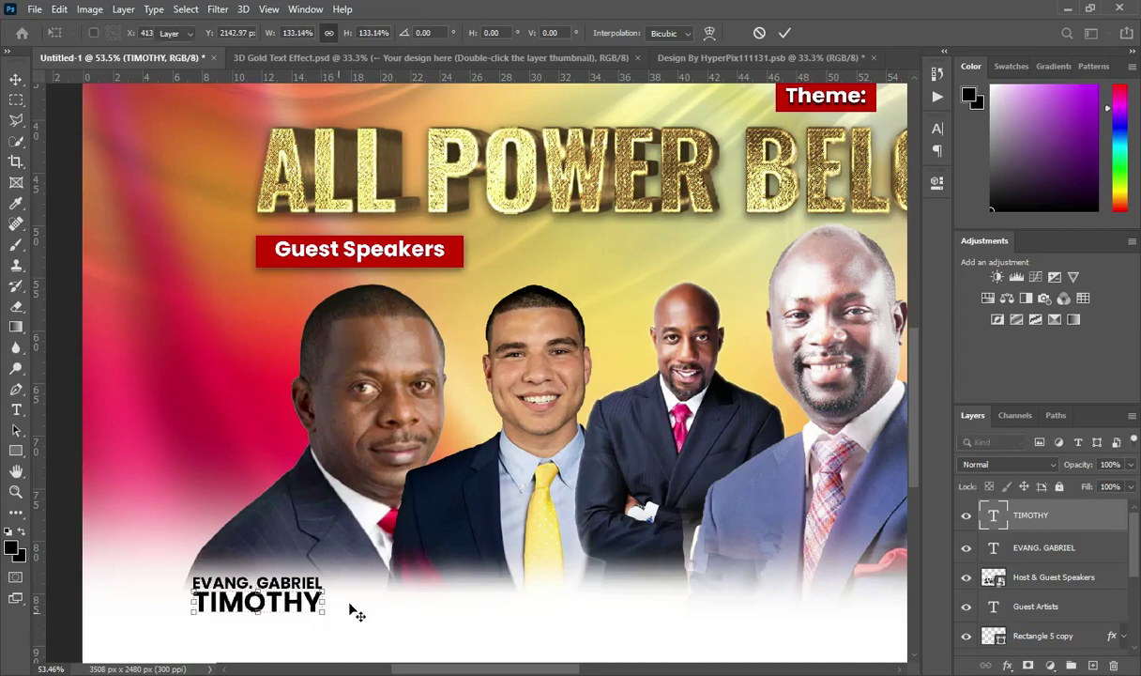
key("Return")
scroll(349, 606, "down", 1)
left_click(82, 561)
scroll(176, 587, "down", 3)
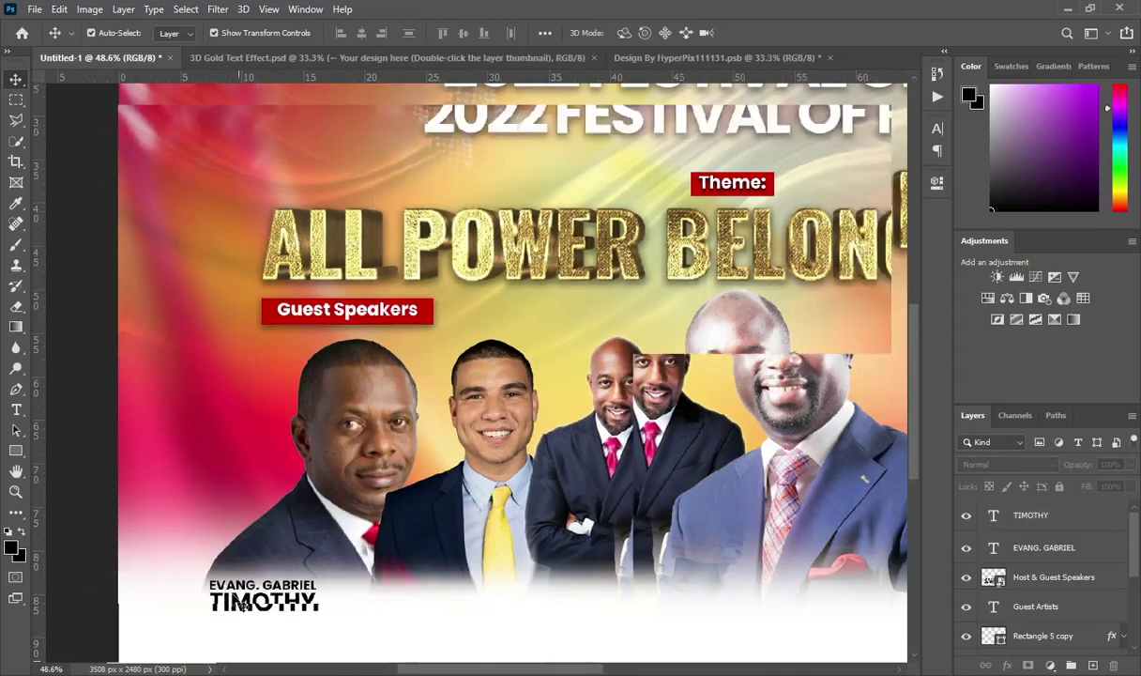
scroll(287, 610, "down", 1)
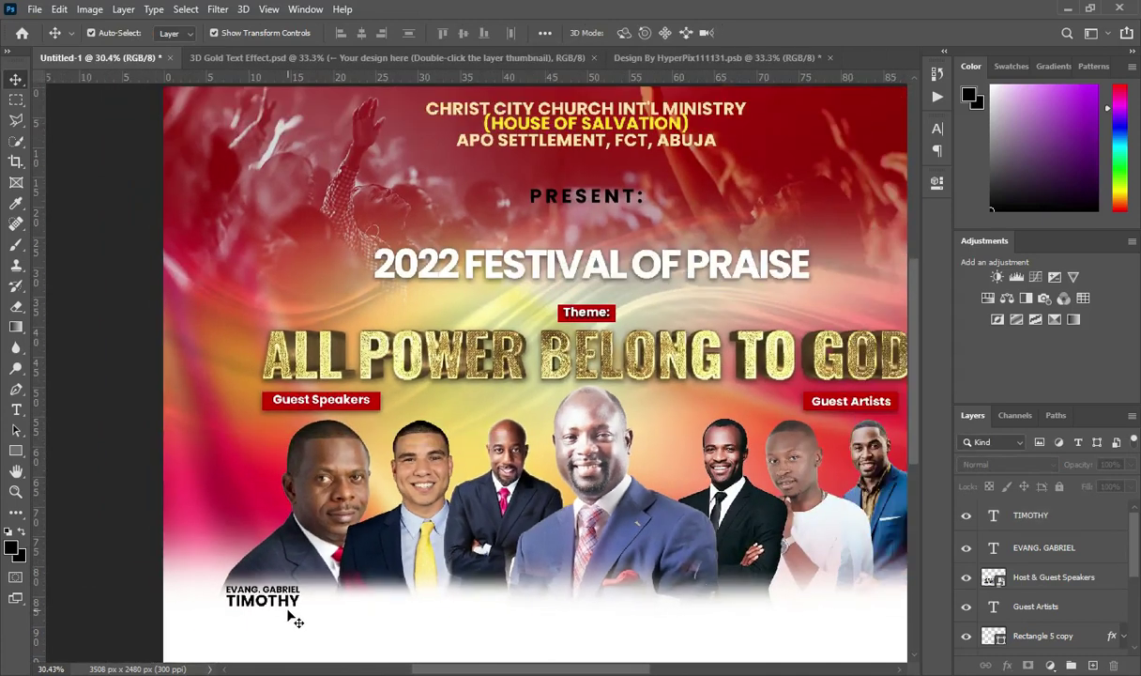
Duplicate both name lines together and place the copies level with the originals, below the second speaker's photo
scroll(287, 610, "up", 5)
left_click(1027, 546)
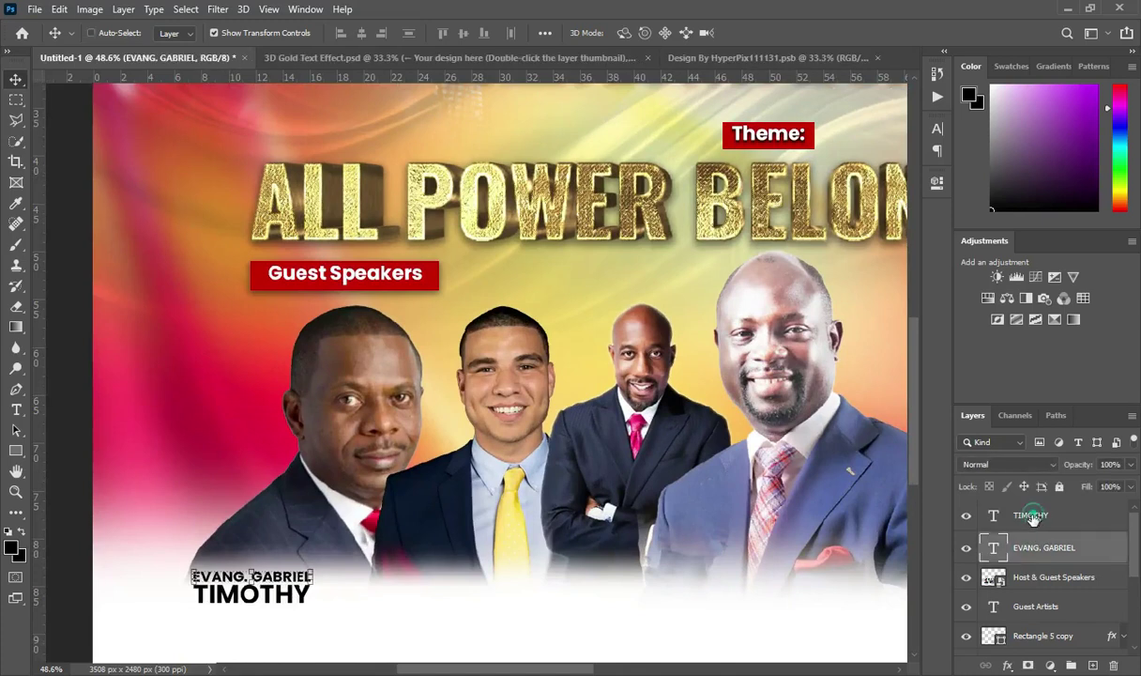
left_click(258, 591, "ctrl+shift")
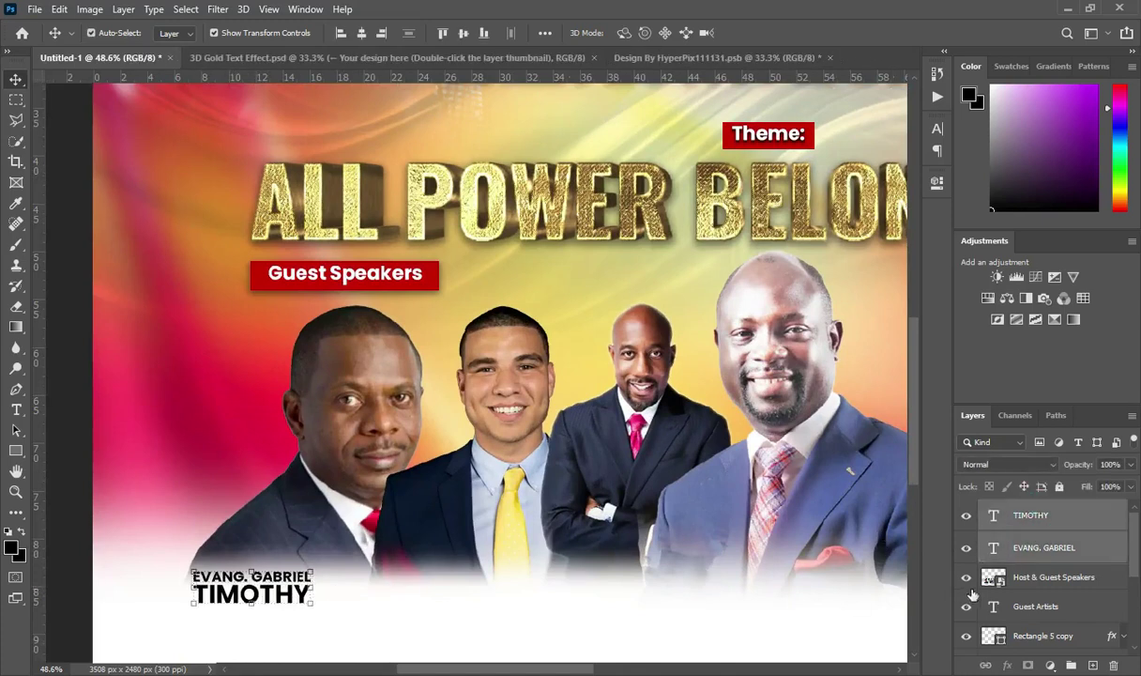
key("ctrl+j")
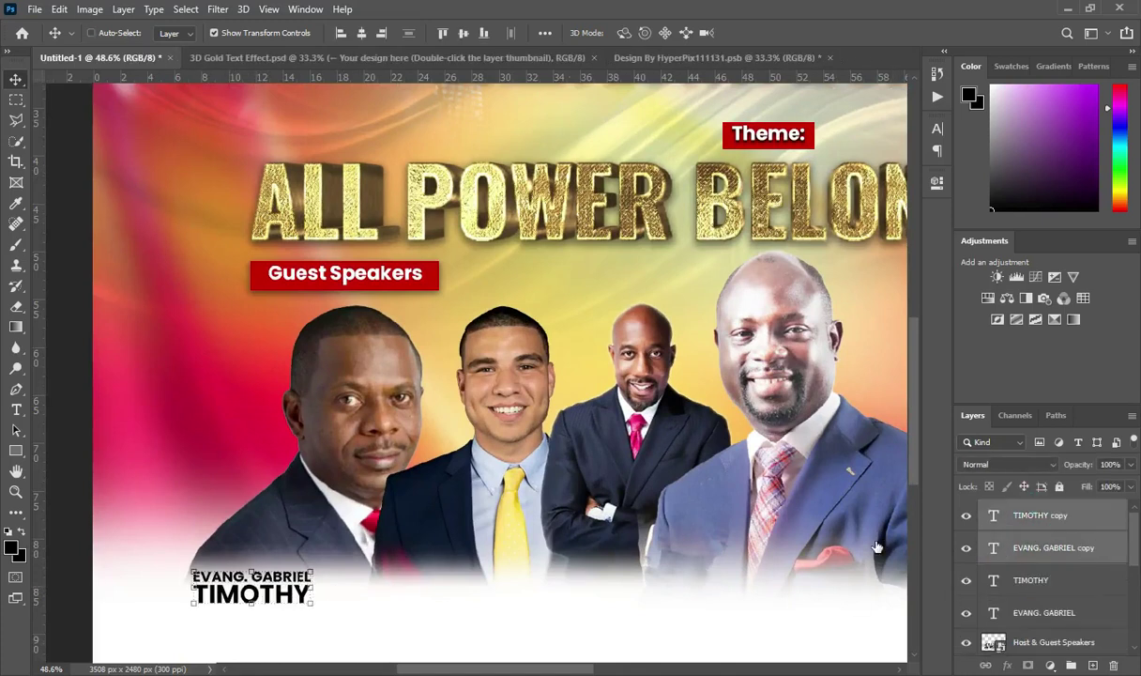
left_click_drag(270, 593, 469, 606)
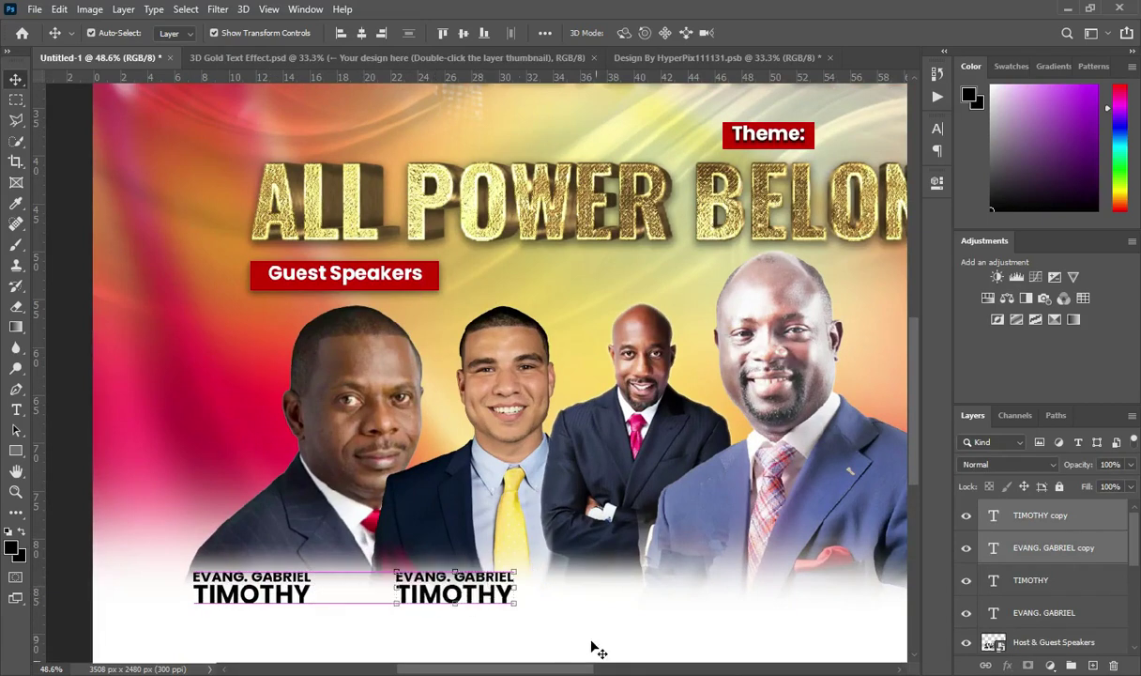
Replace the upper line of the duplicated name with the second speaker's title and first name from the Notepad notes
left_click(432, 576)
double_click(432, 576)
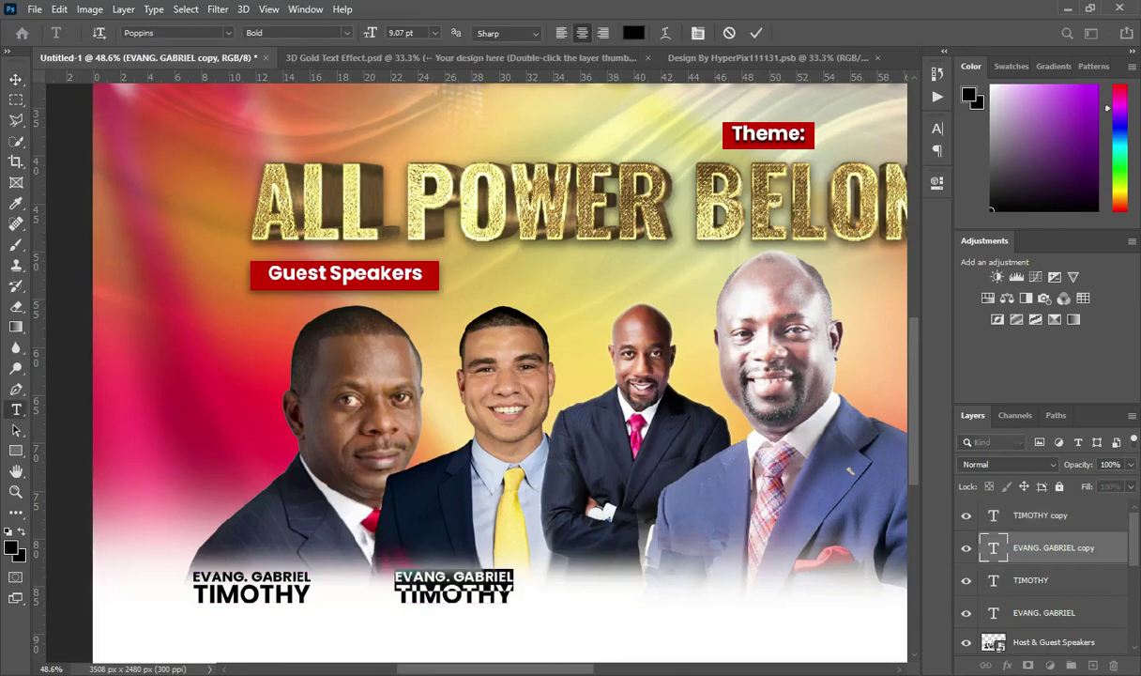
key("alt+Tab")
left_click_drag(250, 430, 328, 431)
key("ctrl+c")
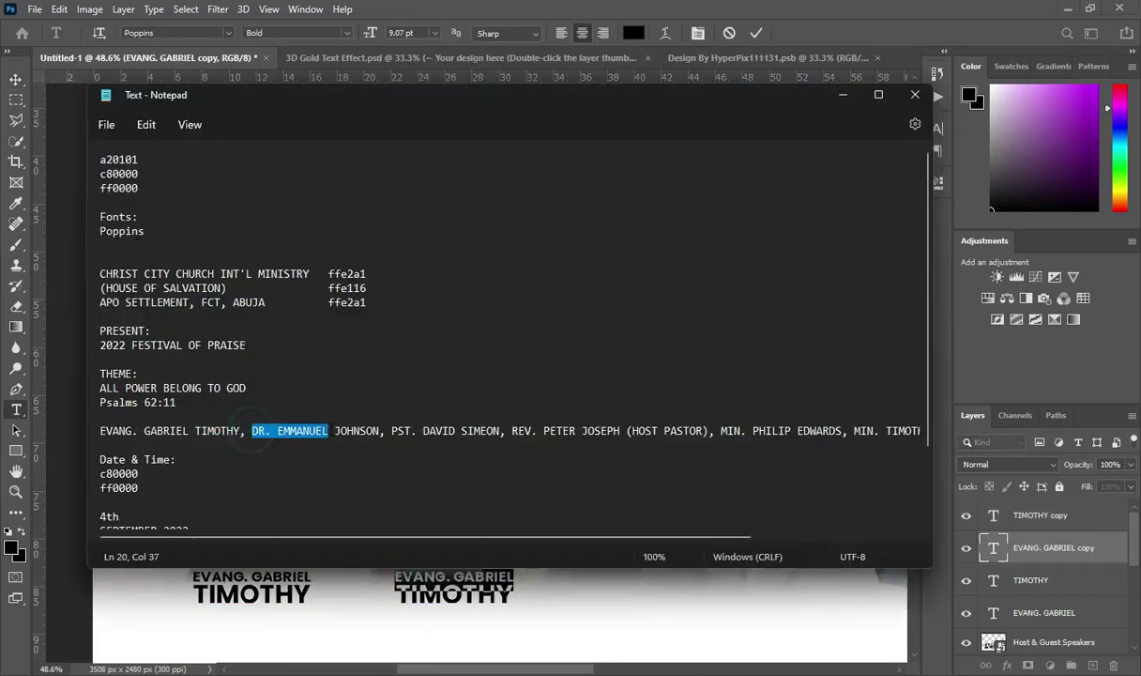
left_click(838, 97)
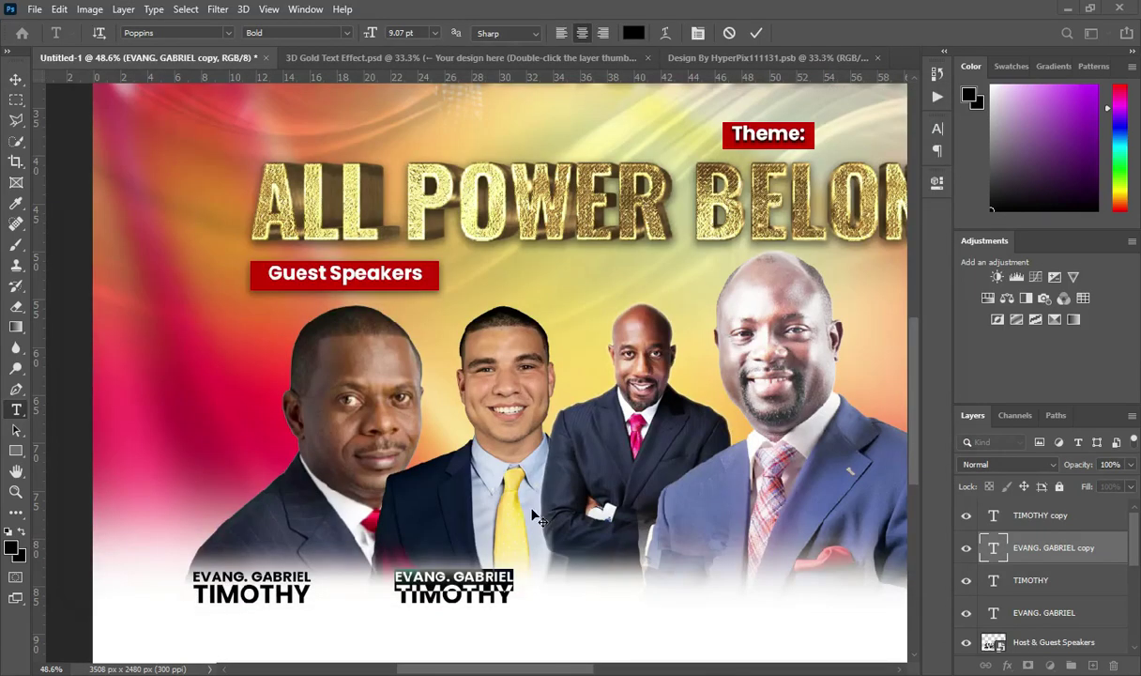
key("ctrl+v")
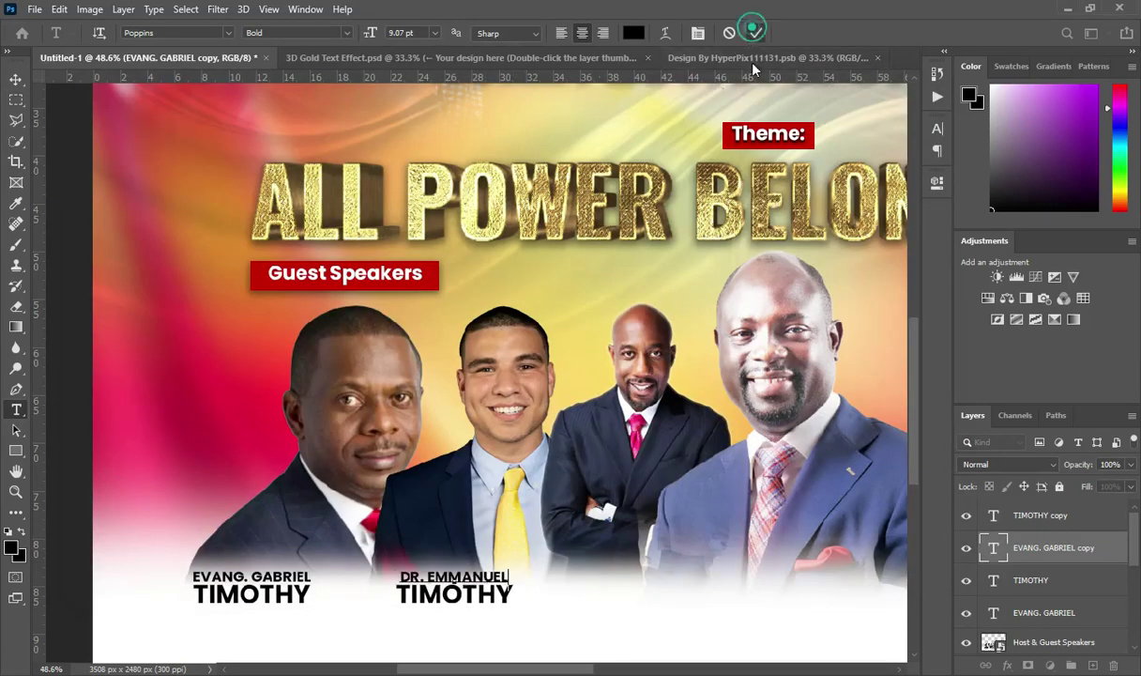
key("v")
Copy the second speaker's surname from the Notepad notes
left_click(697, 671)
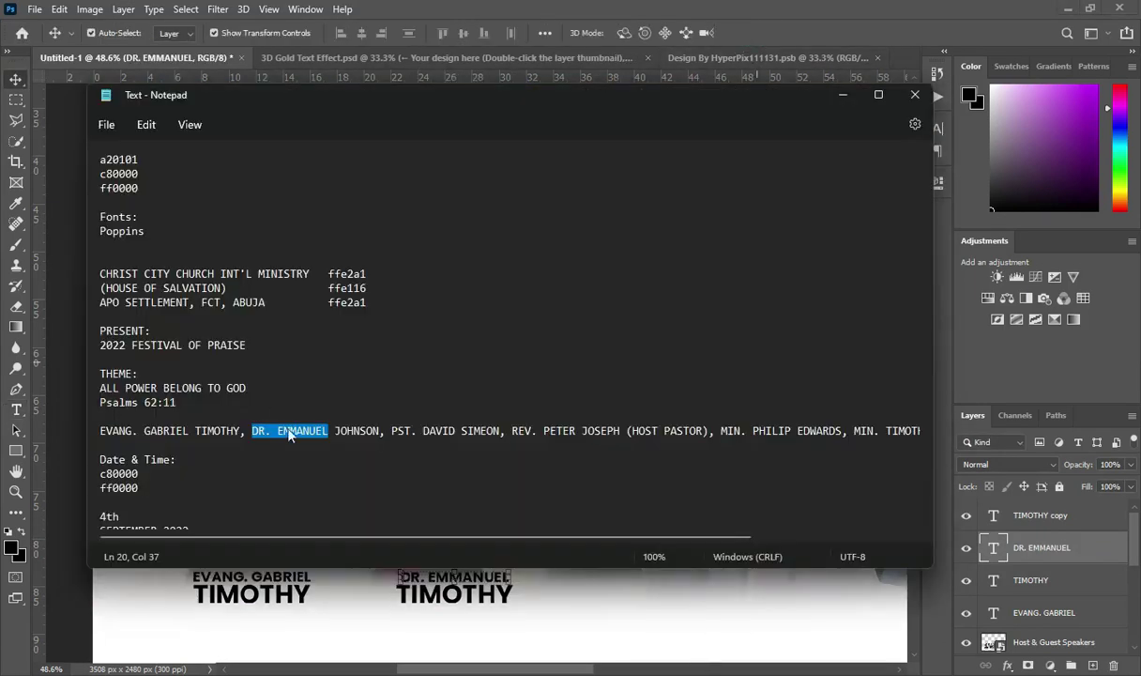
left_click_drag(332, 431, 383, 438)
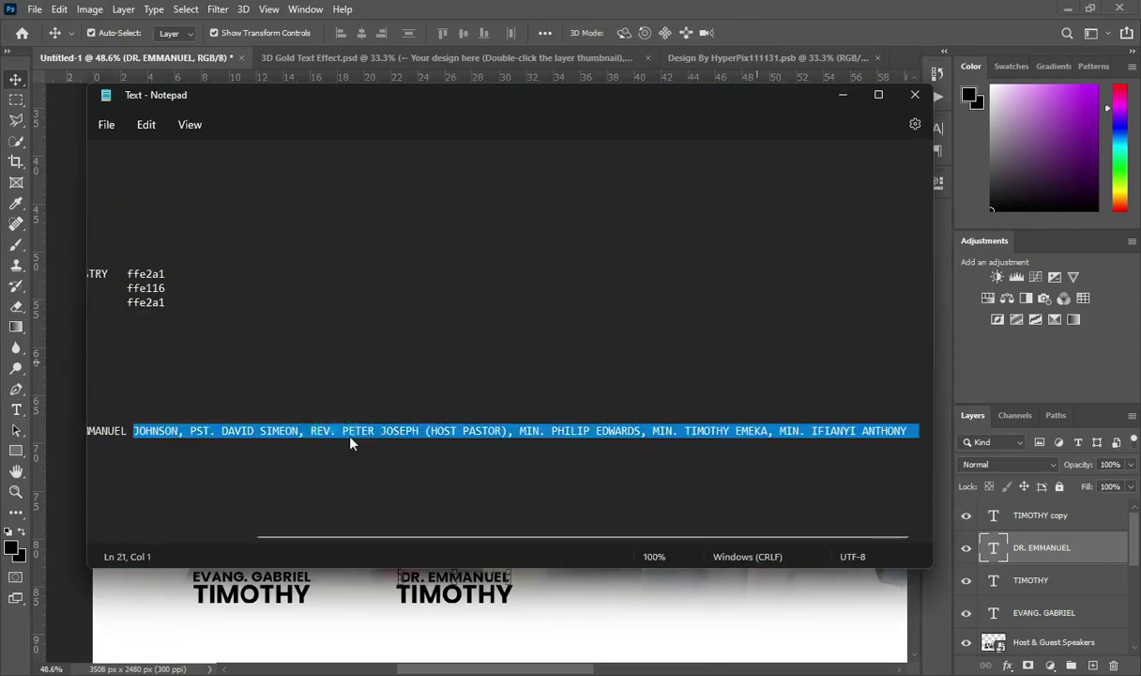
left_click(320, 430)
double_click(133, 430)
key("ctrl+c")
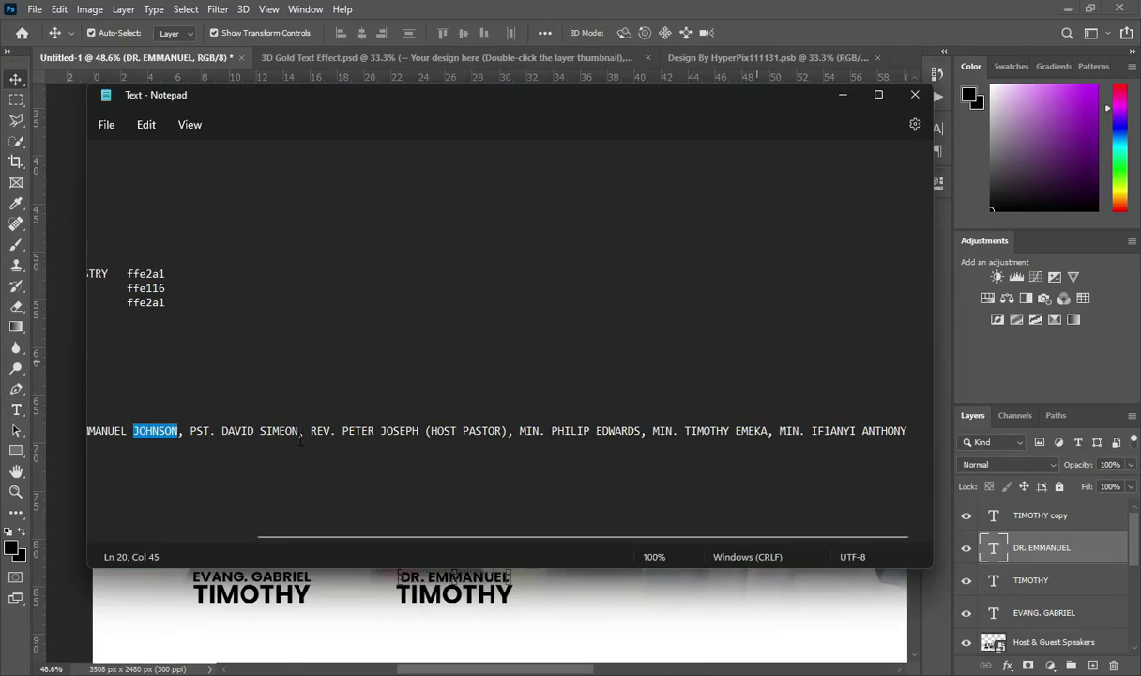
left_click(840, 97)
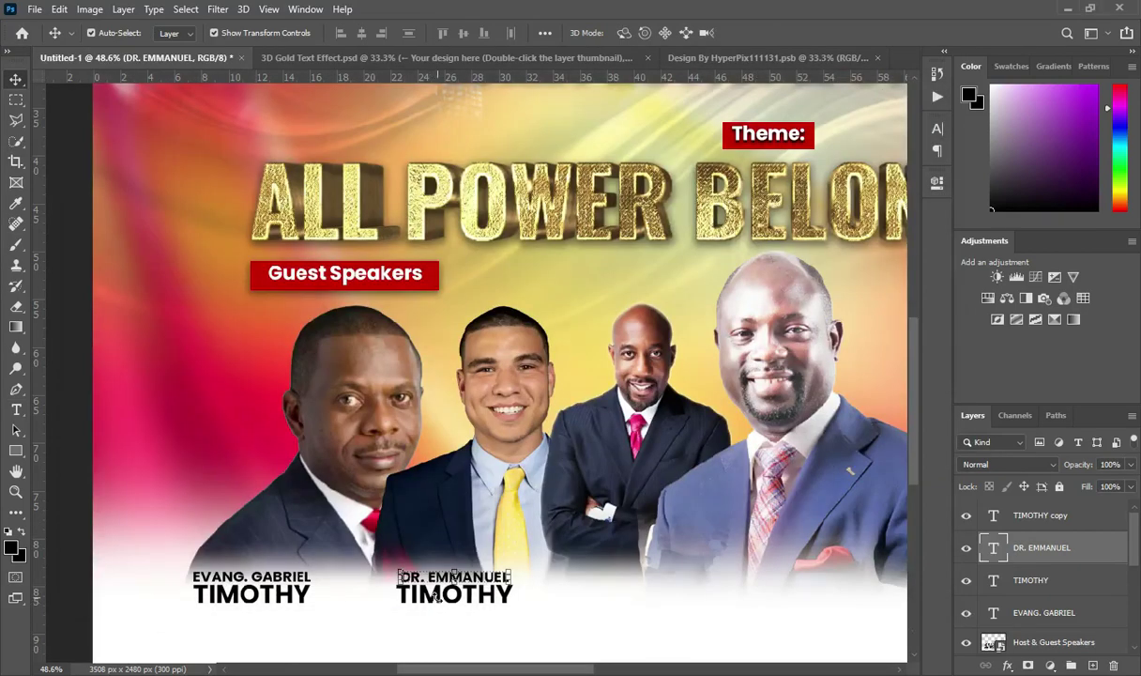
Replace the lower line of the second speaker's name with the copied surname
key("ctrl+t")
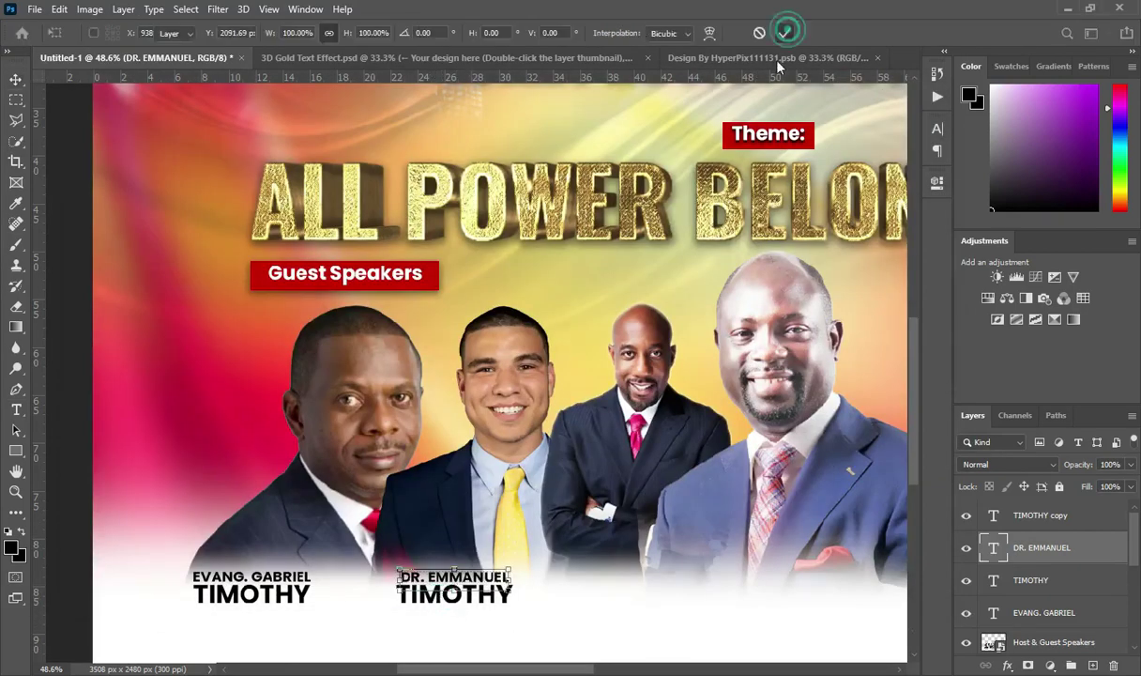
left_click(786, 32)
double_click(993, 515)
key("ctrl+v")
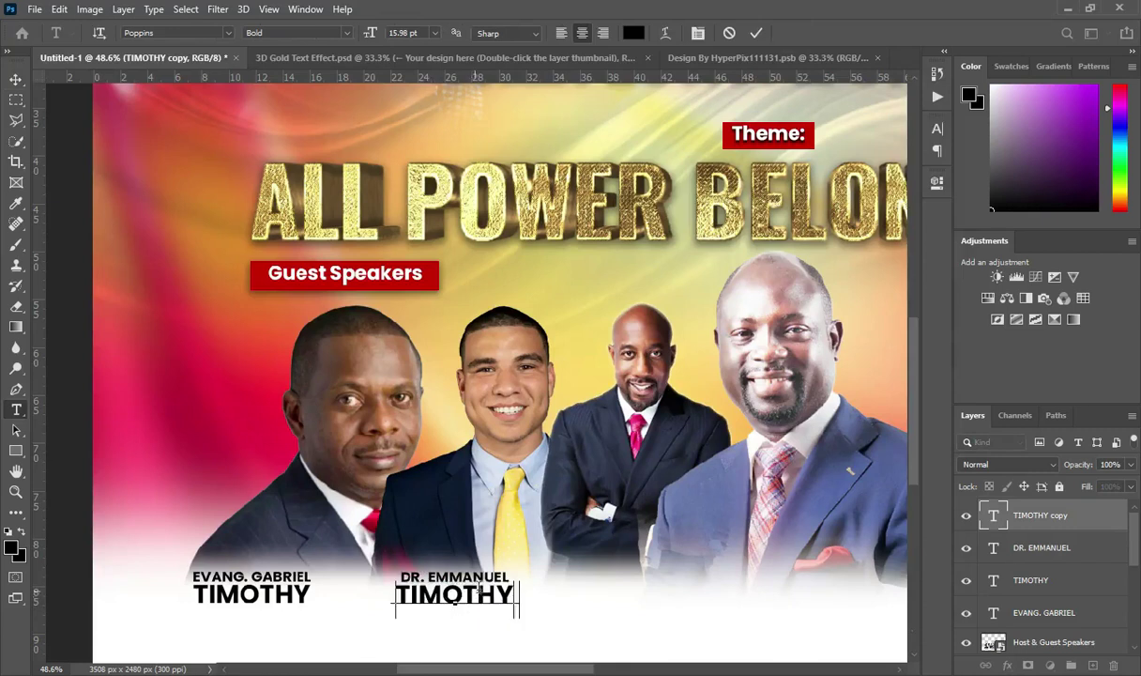
key("ctrl+a")
key("ctrl+v")
left_click(753, 36)
Shrink the second speaker's surname slightly towards the width of the line above
key("v")
scroll(503, 615, "up", 1)
left_click_drag(521, 615, 508, 603)
key("Return")
Duplicate the second speaker's two name lines together and place the copies level with them, below the third speaker's photo
scroll(241, 432, "down", 2)
left_click(64, 375)
left_click(1064, 547)
left_click(1064, 515, "shift")
left_click(1064, 547)
left_click(1064, 514, "shift")
key("ctrl+j")
scroll(392, 547, "up", 2)
left_click_drag(394, 541, 546, 540)
Replace the upper line of the third speaker's name with the matching title and first name from the Notepad notes
left_click(433, 484)
double_click(527, 522)
key("alt+Tab")
left_click_drag(191, 432, 255, 433)
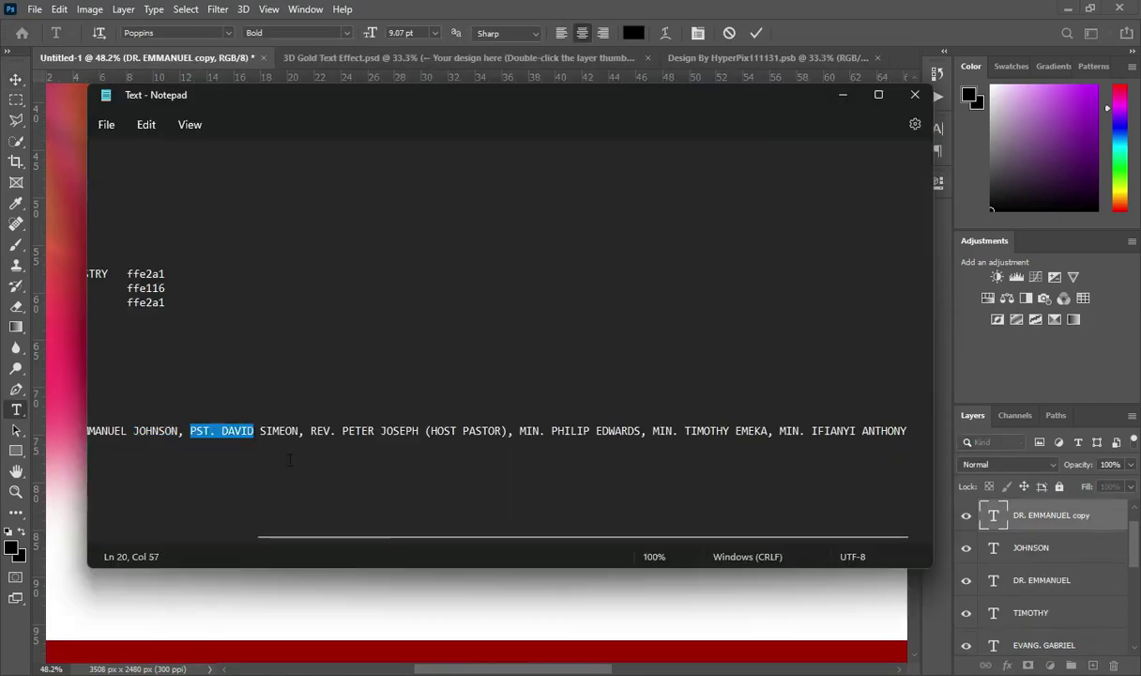
key("ctrl+c")
key("alt+Tab")
key("ctrl+v")
left_click(755, 33)
key("v")
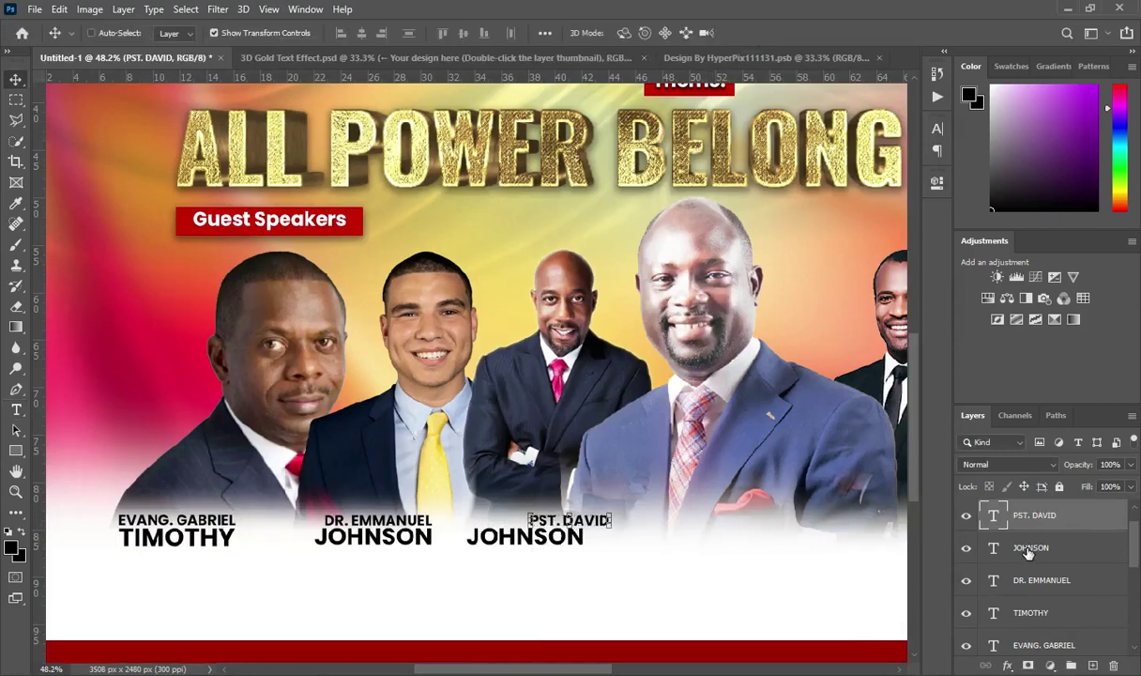
Align the left edges of the second speaker's two name lines and scale the surname to about 91.07% to match their widths
left_click(1028, 552)
key("t")
left_click(563, 34)
key("v")
left_click(1033, 584, "shift")
left_click(342, 34)
scroll(448, 527, "up", 1)
left_click(413, 537)
left_click_drag(441, 561, 430, 559)
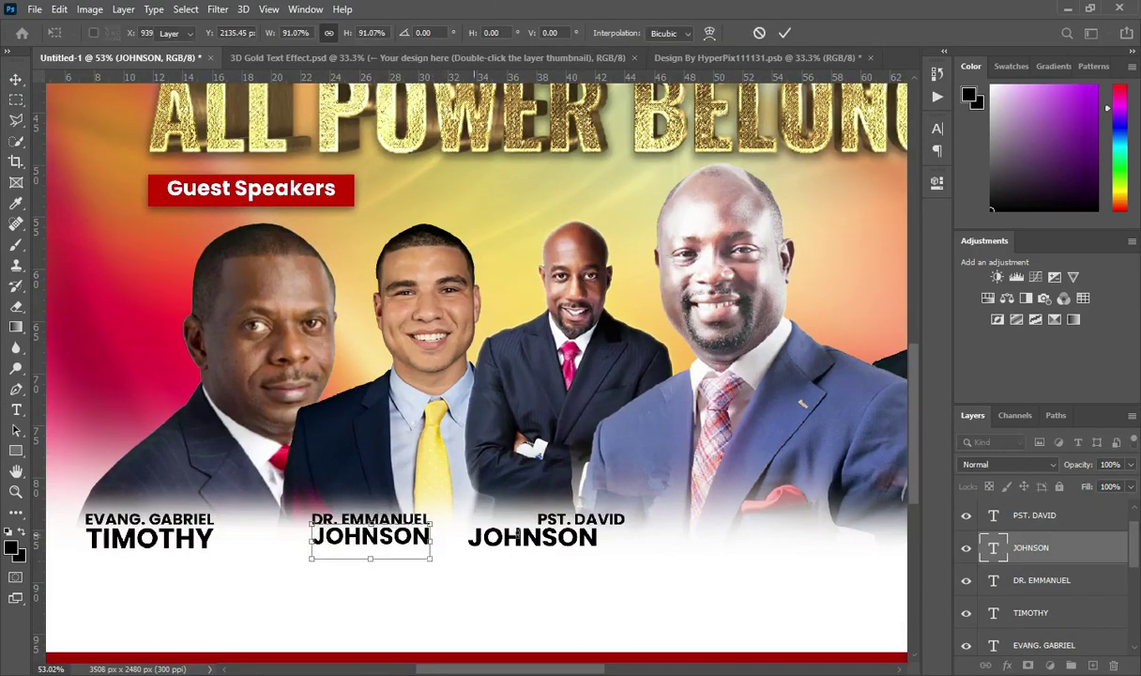
Align the left edges of the two name lines below the third speaker's photo
left_click(566, 539)
left_click(1042, 550, "shift")
left_click(341, 34)
left_click_drag(522, 520, 525, 519)
left_click(587, 589)
Replace the lower line of the third speaker's name with the surname from the Notepad notes and left-align its text
left_click(1040, 523)
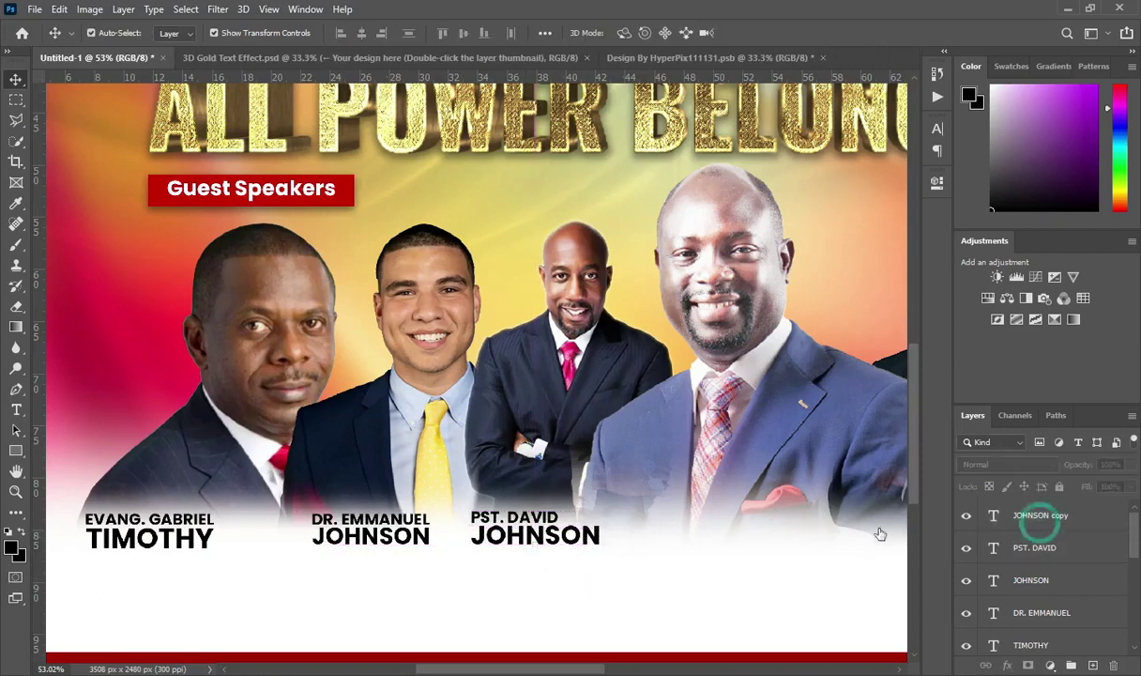
double_click(993, 515)
left_click(713, 671)
double_click(279, 431)
key("ctrl+c")
left_click(843, 95)
key("ctrl+v")
left_click(756, 34)
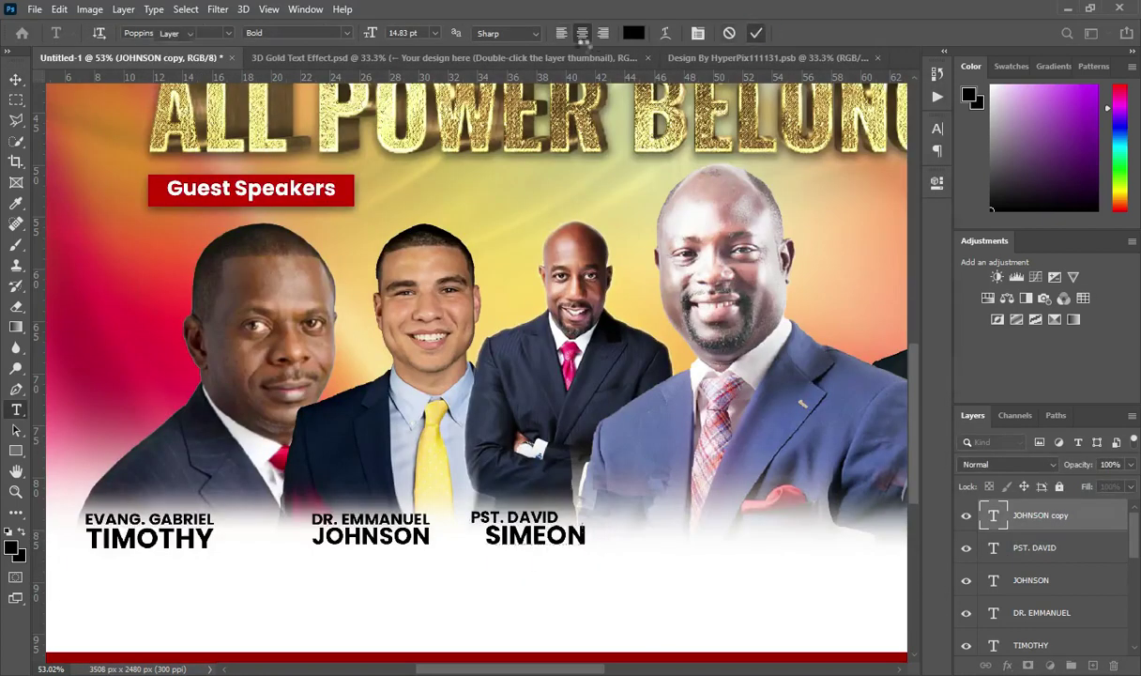
left_click(561, 33)
Place enlarged copies of the third speaker's two name lines below the large central photo of the host pastor
left_click(16, 80)
left_click_drag(588, 537, 823, 492)
key("Return")
left_click(1048, 546)
left_click(1049, 523, "shift")
scroll(539, 532, "up", 2)
left_click(787, 34)
Replace the upper line below the central photo with the host pastor's title and first name from the Notepad notes
left_click(1044, 548)
double_click(762, 510)
left_click(713, 671)
left_click_drag(311, 430, 374, 431)
key("ctrl+c")
key("alt+Tab")
key("ctrl+v")
Replace the lower line below the central photo with the host pastor's surname from the Notepad notes
double_click(763, 535)
key("alt+Tab")
left_click_drag(381, 431, 421, 431)
key("ctrl+c")
key("alt+Tab")
key("ctrl+v")
left_click(756, 33)
Duplicate the host pastor's title and first-name line and place the copy directly below the surname
left_click(1039, 551)
key("ctrl+j")
left_click_drag(1039, 551, 1038, 506)
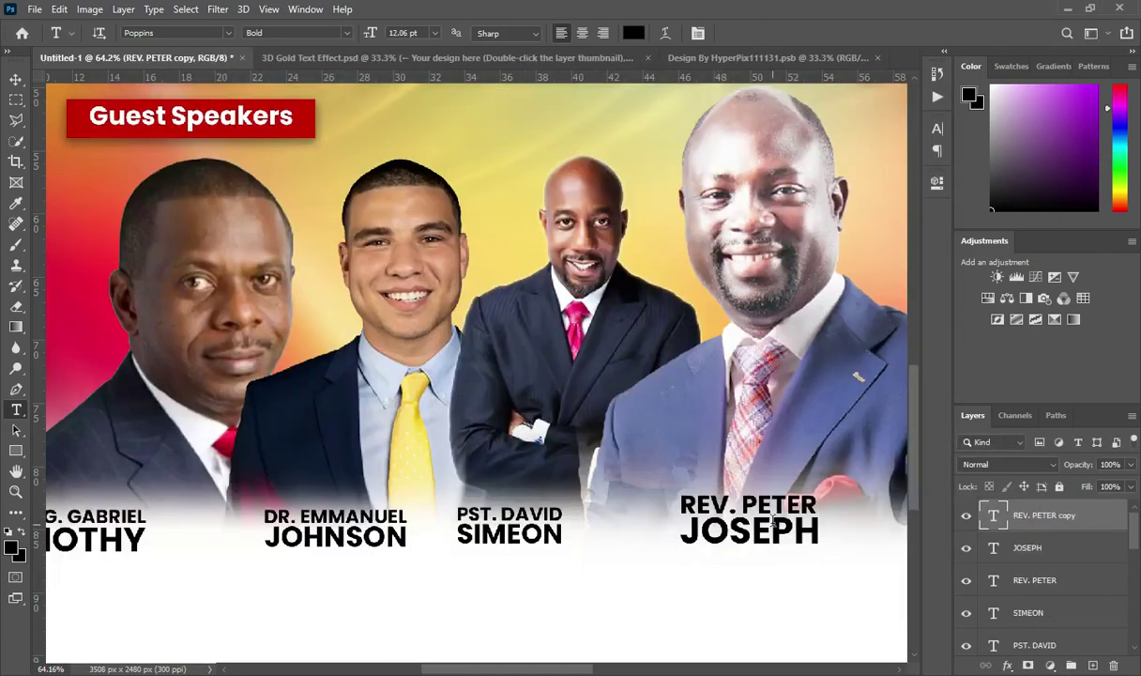
left_click_drag(773, 510, 773, 560)
Replace the copied third line with "(HOST PASTOR)" from the Notepad notes and shrink it to the surname's width
triple_click(773, 561)
key("alt+Tab")
left_click_drag(425, 429, 509, 429)
key("ctrl+c")
left_click(848, 95)
key("ctrl+v")
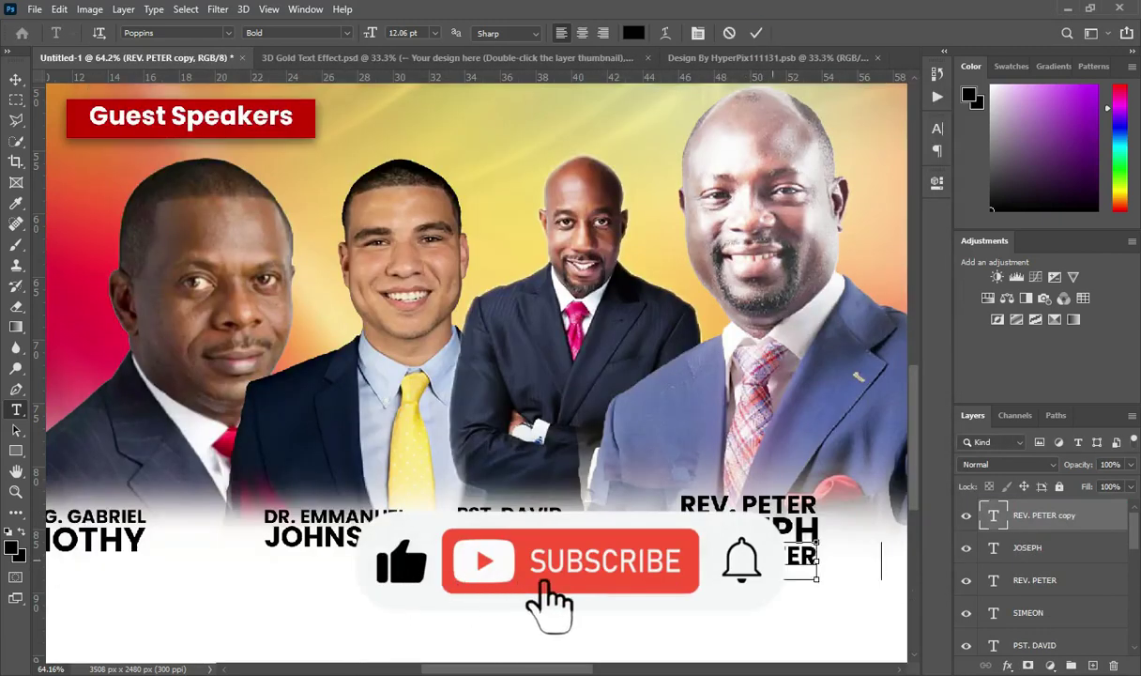
left_click(756, 32)
key("v")
left_click_drag(879, 578, 822, 566)
key("Return")
Duplicate the host pastor's title and surname lines together and place the copies below the first guest artist's photo
scroll(868, 558, "down", 2)
scroll(642, 615, "right", 5)
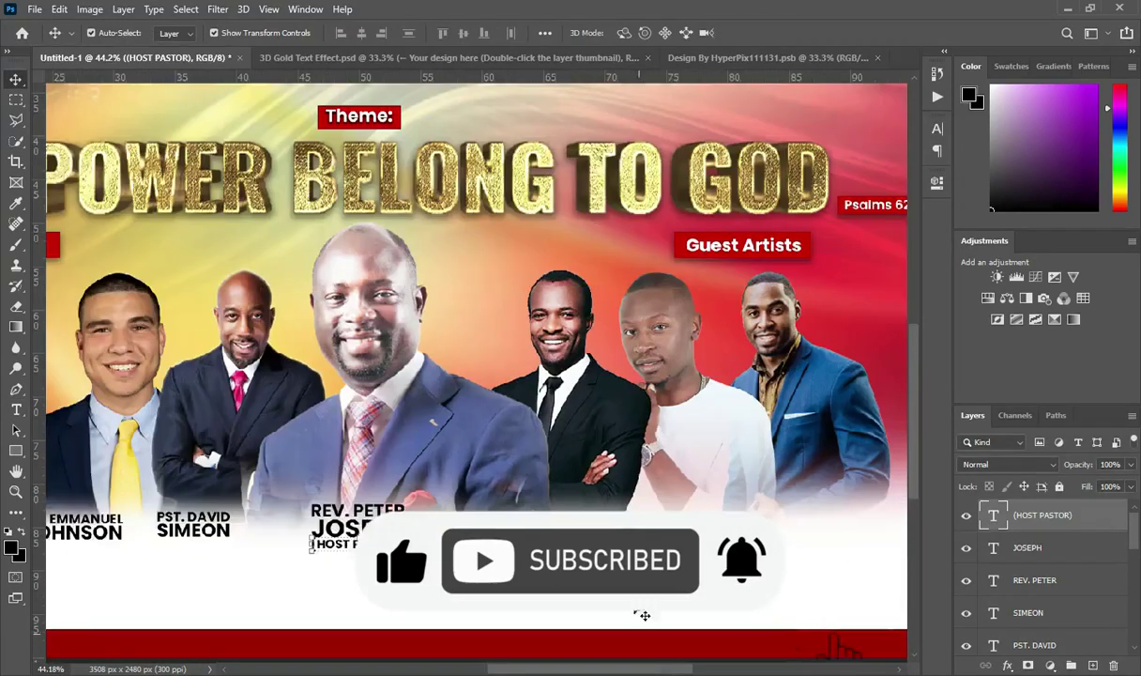
scroll(644, 615, "up", 1)
left_click(1035, 580, "shift")
left_click_drag(1041, 500, 1041, 501)
left_click_drag(299, 517, 549, 490)
scroll(568, 273, "down", 1)
scroll(563, 477, "up", 1)
Replace the upper line below the first guest artist's photo with the artist's title and first name from the Notepad notes
double_click(559, 477)
key("alt+Tab")
left_click_drag(515, 430, 589, 431)
key("ctrl+c")
key("alt+Tab")
key("ctrl+v")
key("ctrl+Return")
Replace the lower line with the first guest artist's surname from the Notepad notes and fit it to the width of the line above
double_click(571, 500)
key("alt+Tab")
double_click(617, 431)
key("alt+Tab")
key("ctrl+v")
key("ctrl+Return")
scroll(636, 501, "up", 3)
left_click_drag(636, 511, 598, 507)
Duplicate the first guest artist's two name lines and place the copies level with them, below the second artist's photo
scroll(641, 512, "down", 3)
left_click(1003, 549)
left_click(1039, 517, "shift")
key("ctrl+j")
left_click_drag(557, 509, 699, 512)
scroll(685, 502, "up", 2)
Replace the upper line below the second guest artist's photo with the artist's title and first name from the Notepad notes
double_click(685, 485)
key("alt+Tab")
left_click_drag(654, 431, 728, 432)
key("ctrl+c")
key("alt+Tab")
key("ctrl+v")
Replace the lower line below the second guest artist's photo with the artist's surname from the Notepad notes
double_click(677, 503)
key("alt+Tab")
double_click(746, 427)
key("ctrl+c")
key("alt+Tab")
key("ctrl+v")
left_click(757, 33)
Duplicate the guest artist's two name lines together and place the copies below the third artist's photo
left_click_drag(647, 669, 701, 670)
left_click(1041, 547, "shift")
key("ctrl+j")
left_click_drag(386, 507, 575, 506)
Replace the upper line below the third guest artist's photo with the artist's title and first name from the Notepad notes
double_click(627, 488)
key("alt+Tab")
left_click_drag(777, 428, 863, 428)
key("ctrl+c")
key("alt+Tab")
key("ctrl+v")
Replace the lower line below the third guest artist's photo with the artist's surname from the Notepad notes
double_click(607, 504)
key("alt+Tab")
double_click(886, 428)
key("ctrl+c")
key("alt+Tab")
key("ctrl+v")
left_click(757, 33)
scroll(741, 420, "down", 8)
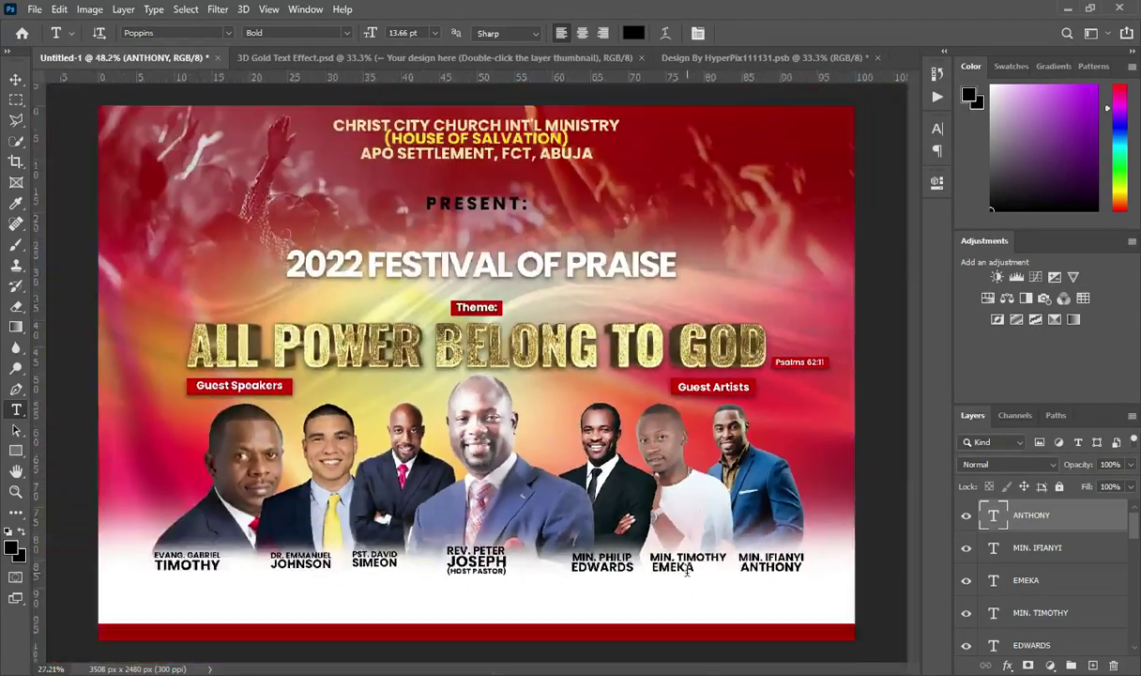
Scale down the two name lines below the third guest artist's photo
scroll(685, 565, "up", 5)
left_click(20, 83)
scroll(790, 497, "up", 2)
left_click(845, 582)
scroll(845, 583, "up", 1)
left_click(835, 552)
left_click_drag(856, 542, 829, 545)
key("Return")
left_click(843, 576)
left_click_drag(850, 595, 829, 589)
key("Return")
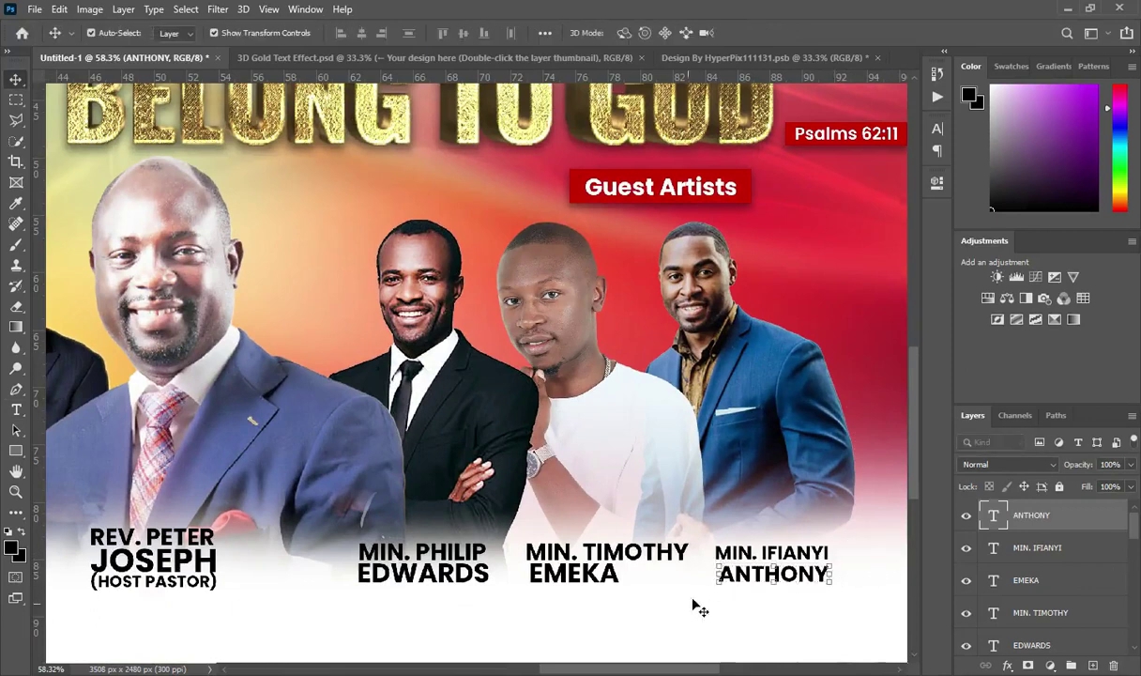
Scale down the two name lines below the second guest artist's photo
left_click(675, 558)
left_click_drag(688, 556, 592, 574)
key("Return")
left_click(608, 574)
key("Return")
left_click(601, 597)
Scale down and reposition the two name lines below the first guest artist's photo
left_click(526, 597)
left_click(479, 556)
left_click_drag(358, 558, 386, 588)
key("Return")
left_click(461, 574)
left_click_drag(490, 591, 525, 574)
key("Return")
left_click(535, 592)
scroll(537, 591, "up", 1)
left_click(537, 574)
key("Return")
Review the size and spacing of the resized name lines across the whole flyer
scroll(674, 549, "down", 8)
scroll(672, 551, "down", 2)
left_click(627, 572)
scroll(612, 586, "up", 3)
scroll(614, 574, "down", 4)
scroll(609, 569, "up", 1)
scroll(563, 520, "down", 1)
scroll(687, 553, "up", 2)
scroll(1081, 522, "up", 1)
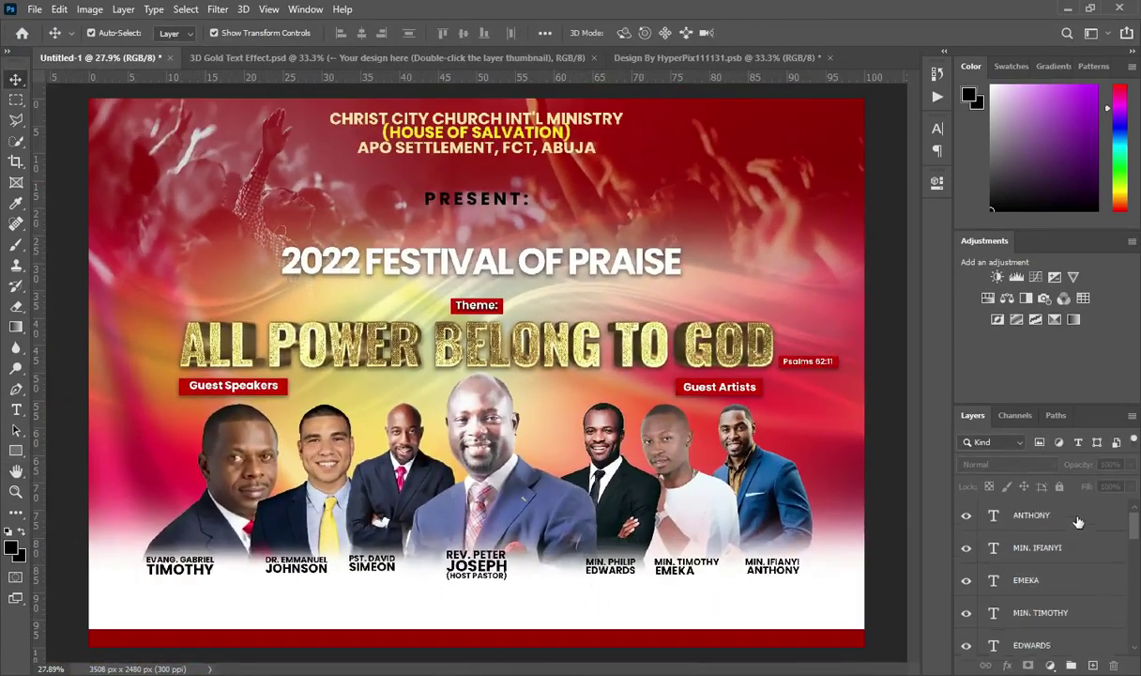
Group all name, photo and speaker/artist label layers into a group named Ministers and nudge it slightly upward
left_click(1078, 521)
scroll(1029, 624, "down", 10)
scroll(1037, 615, "down", 5)
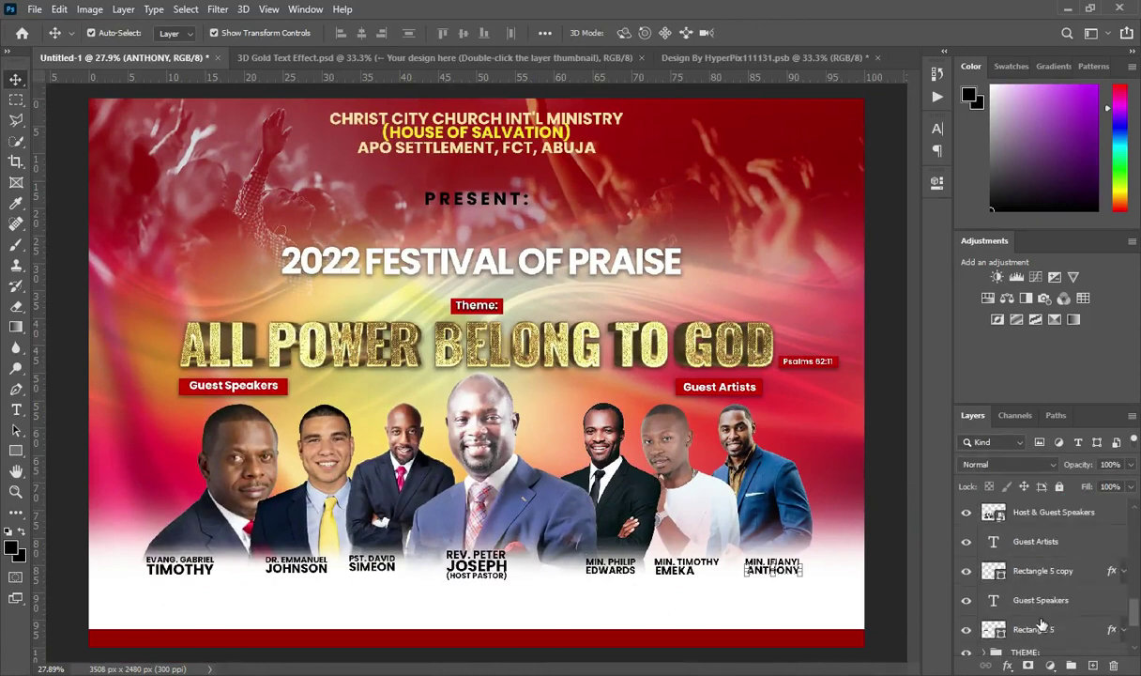
left_click(1038, 560)
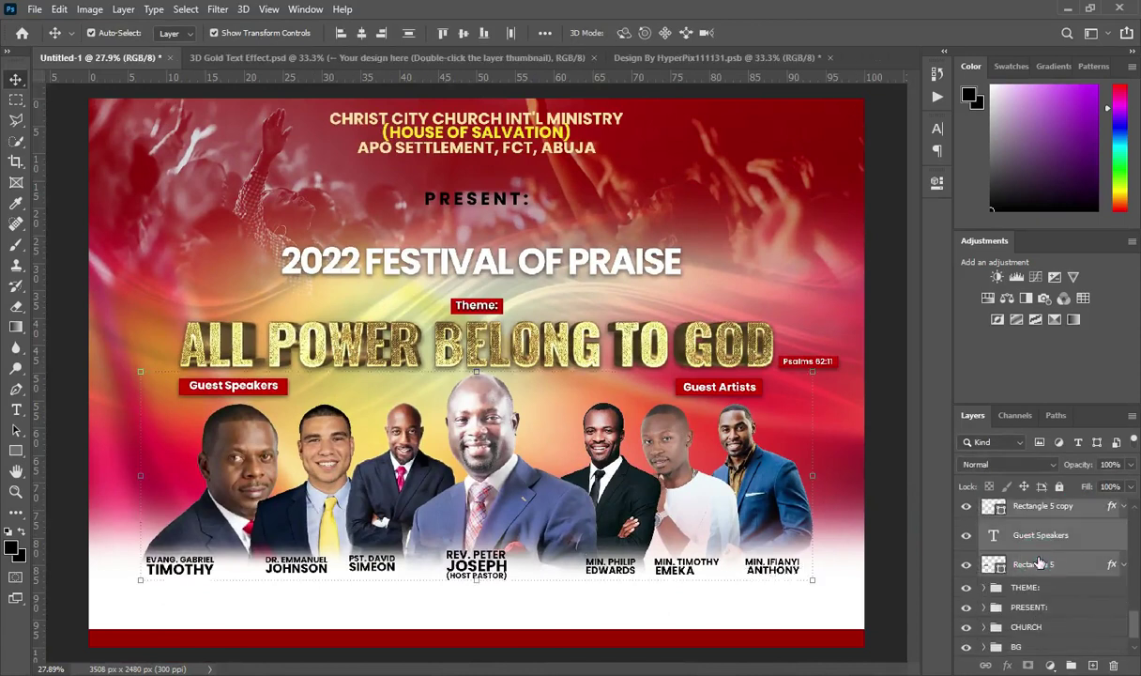
key("ctrl+g")
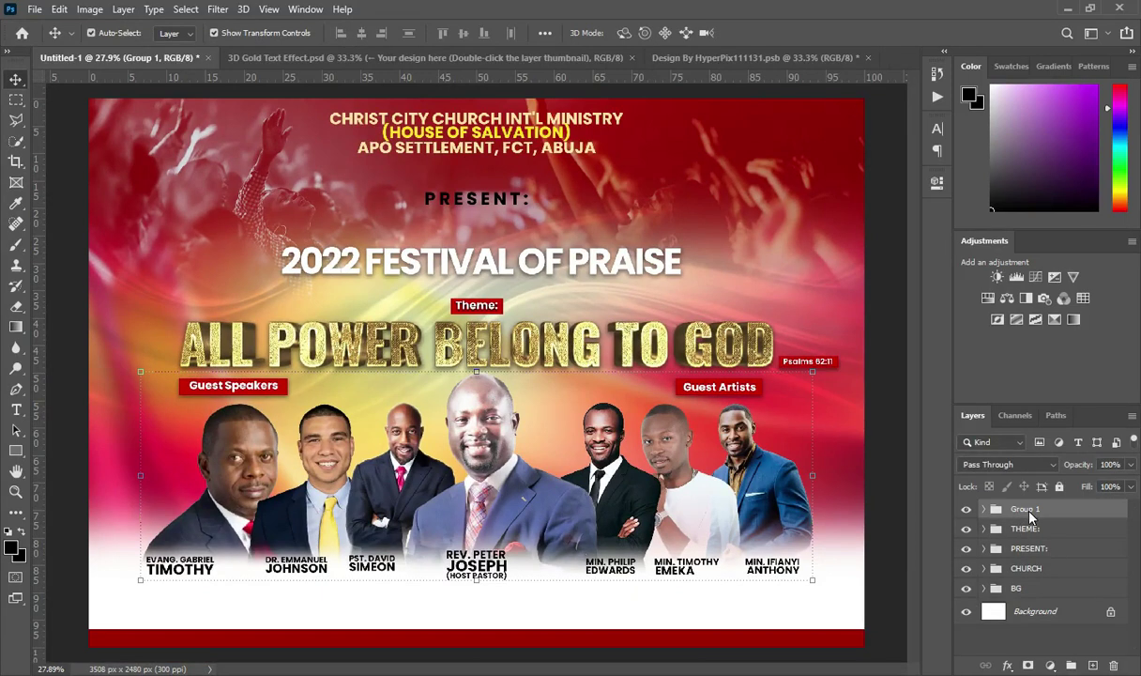
double_click(1027, 509)
key("Return")
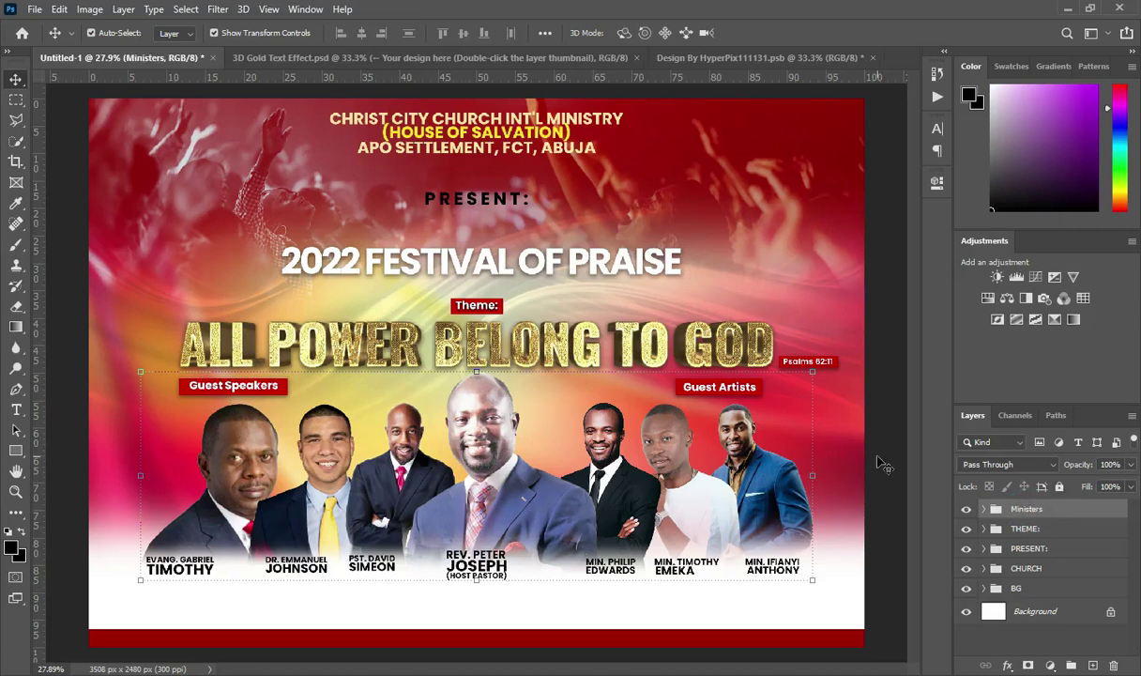
key("shift+Up")
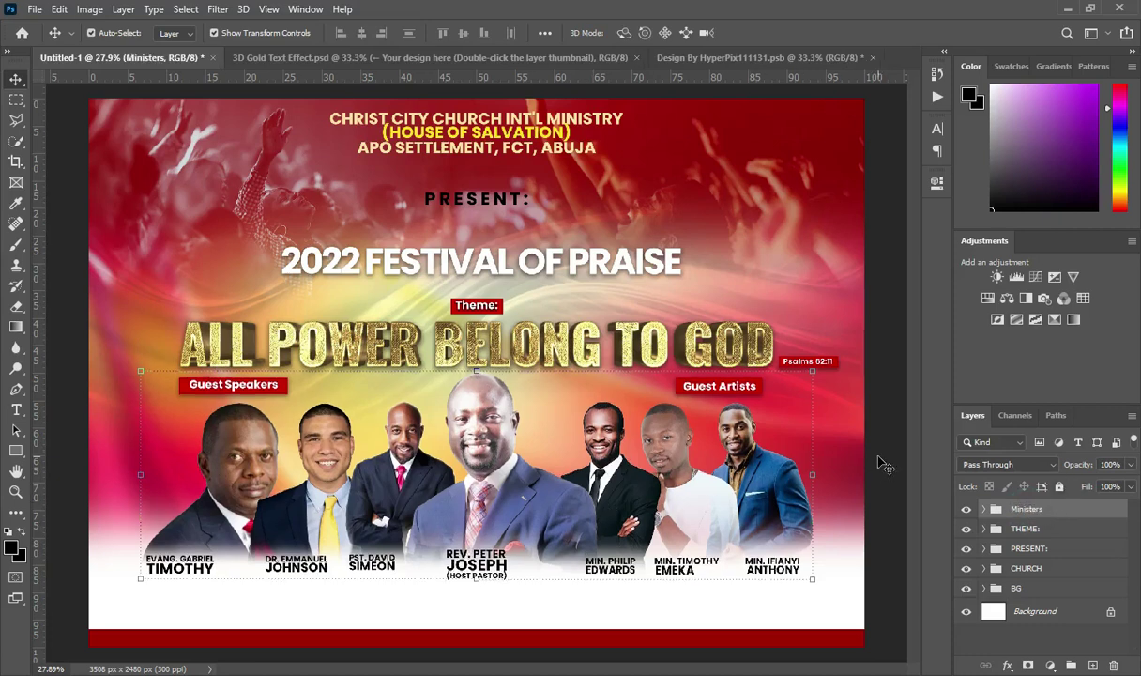
left_click(884, 411)
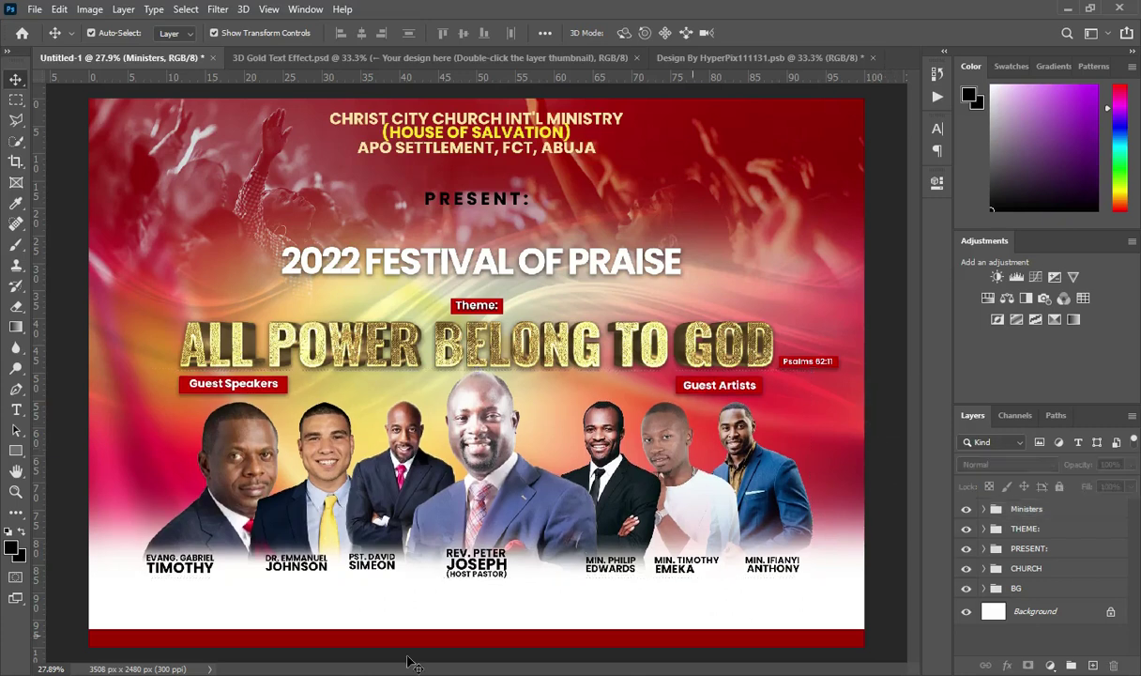
Draw a rectangle about 989 × 158 px in the white area below the host pastor's name
scroll(392, 630, "up", 1)
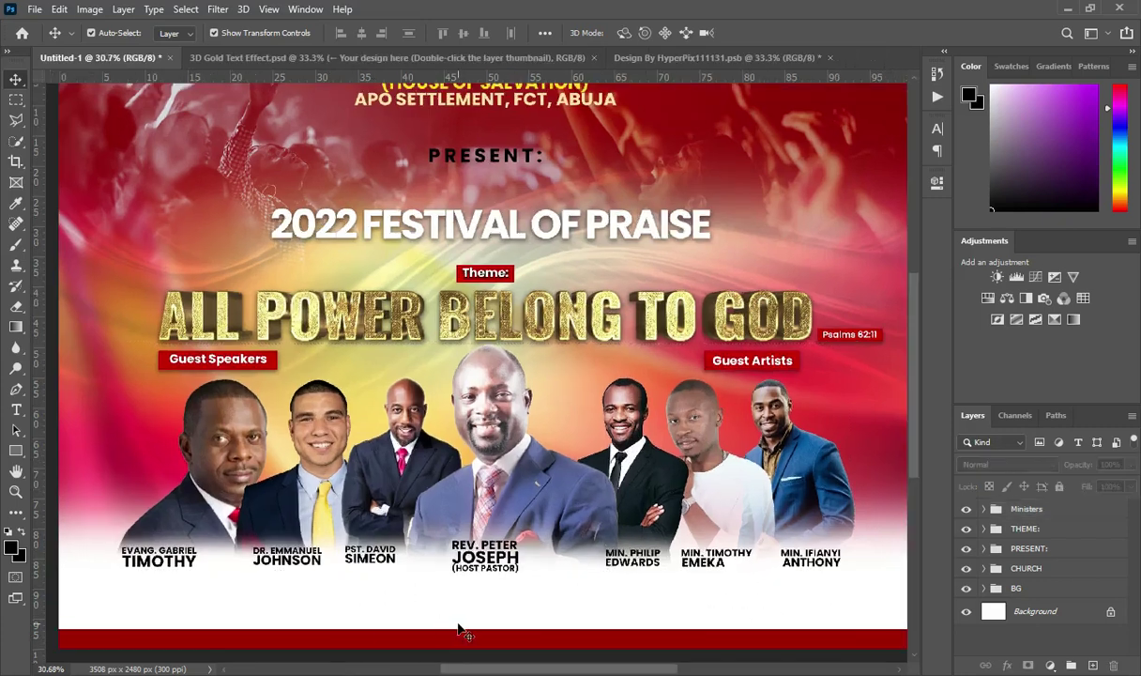
left_click(17, 454)
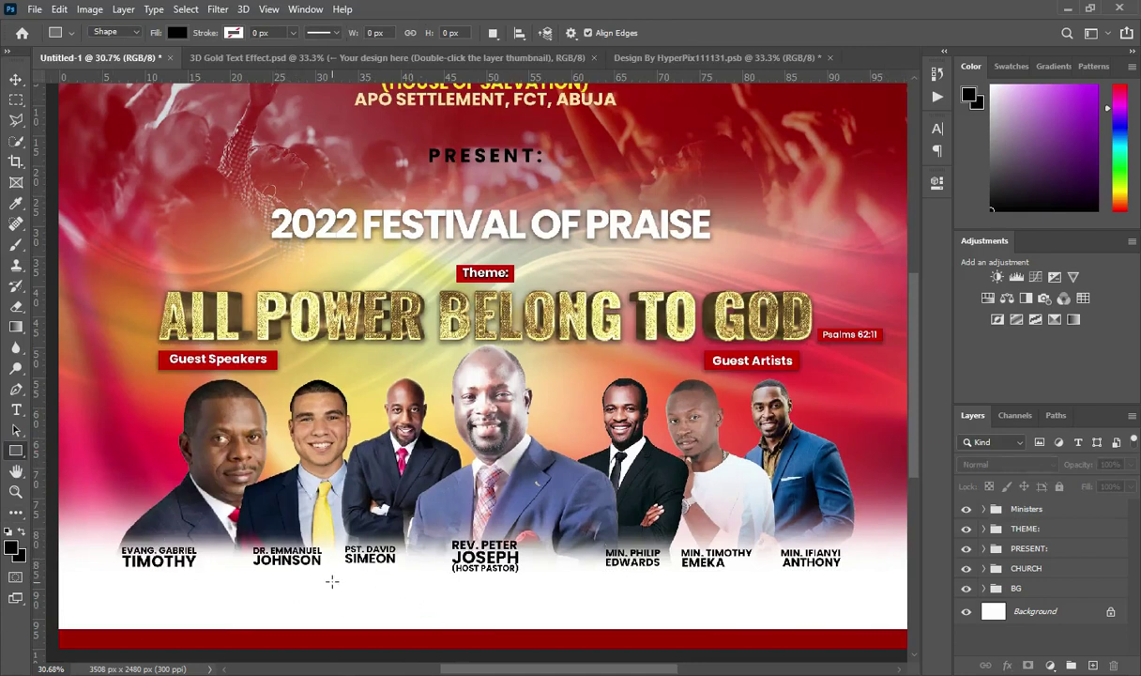
left_click_drag(348, 581, 589, 621)
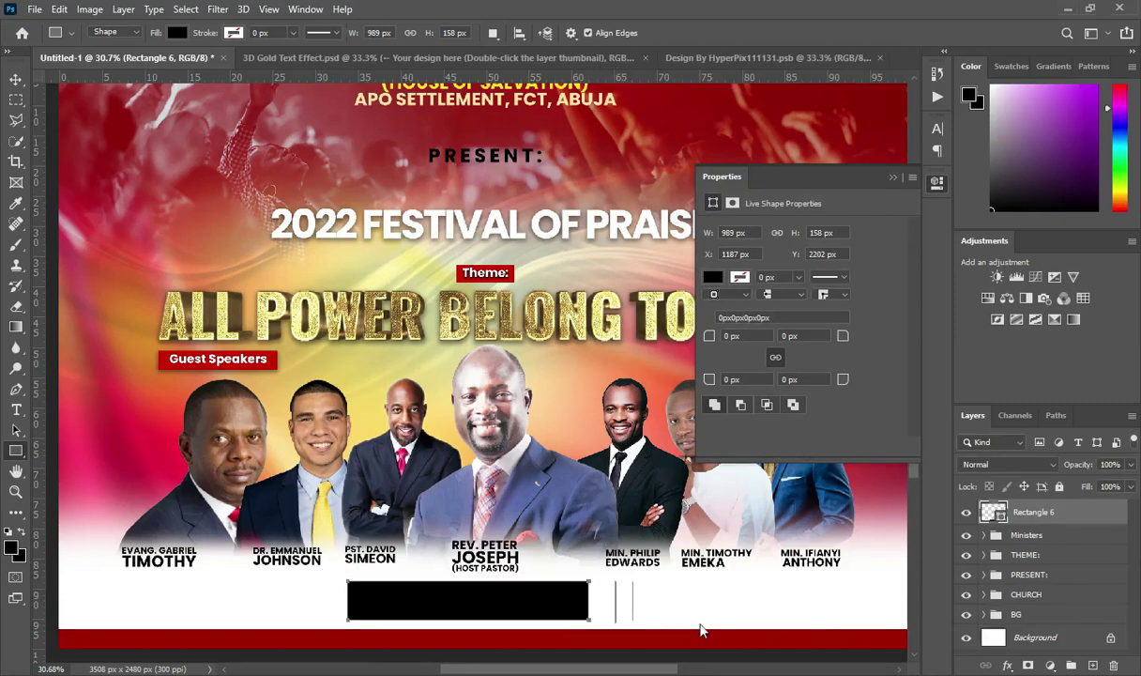
Look up the red colour code in the Notepad notes and fill the new rectangle with c80000
key("alt+Tab")
scroll(324, 447, "down", 2)
scroll(300, 426, "up", 1)
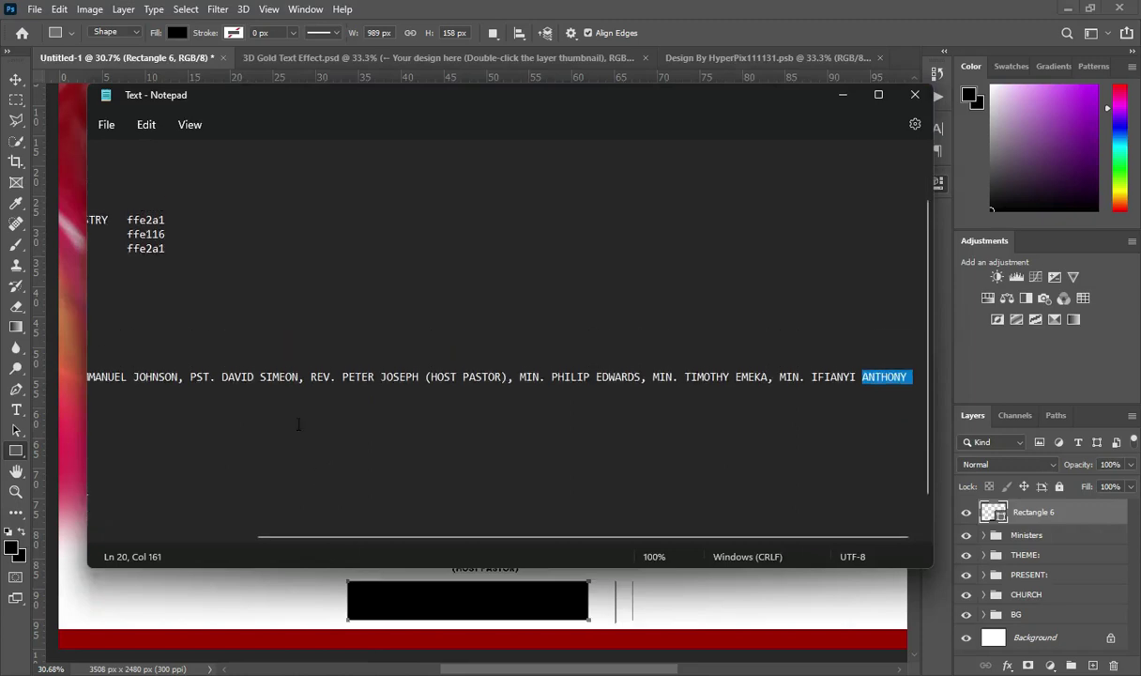
scroll(298, 425, "up", 1)
left_click_drag(295, 538, 122, 534)
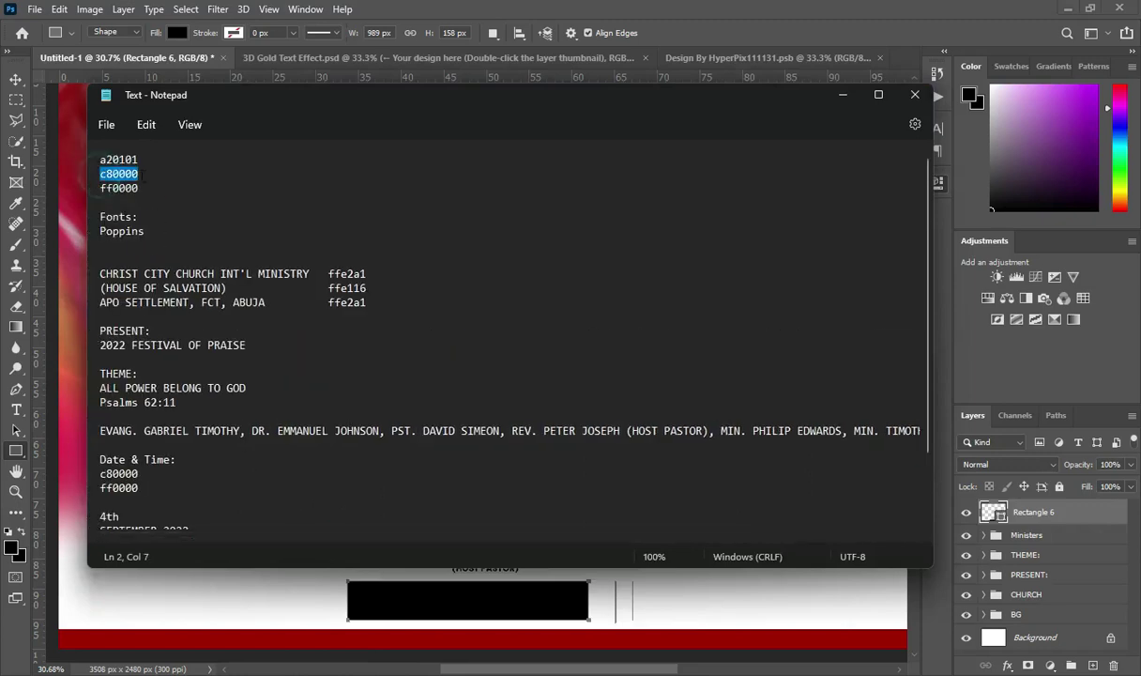
left_click(844, 97)
left_click(719, 280)
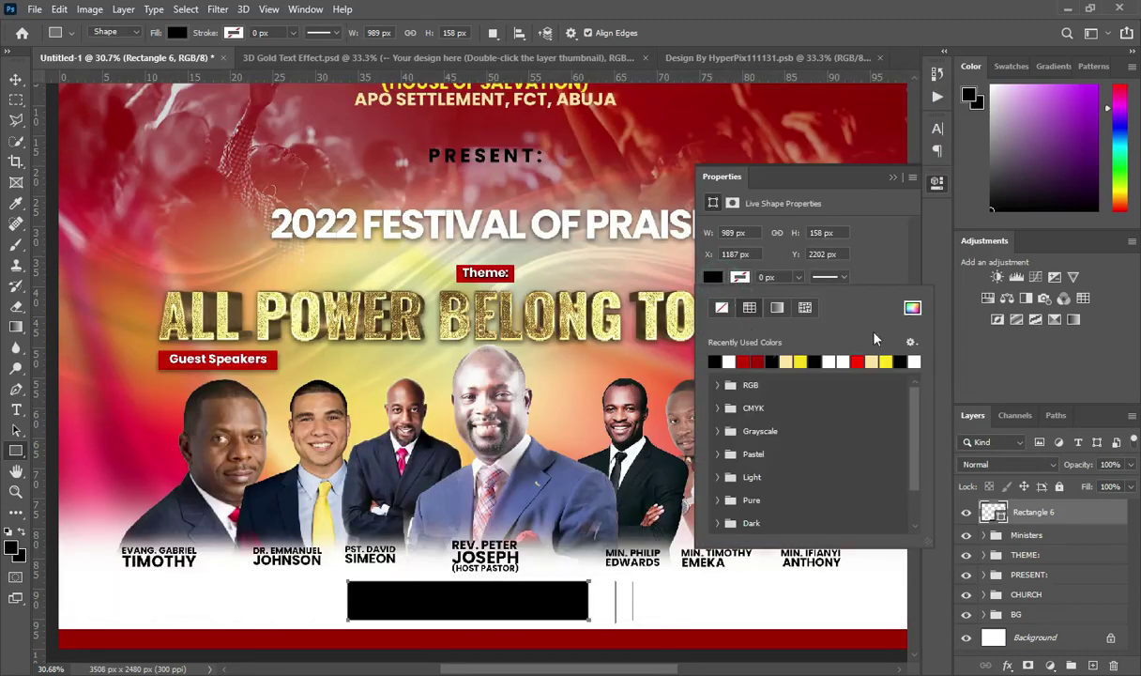
type("c80000")
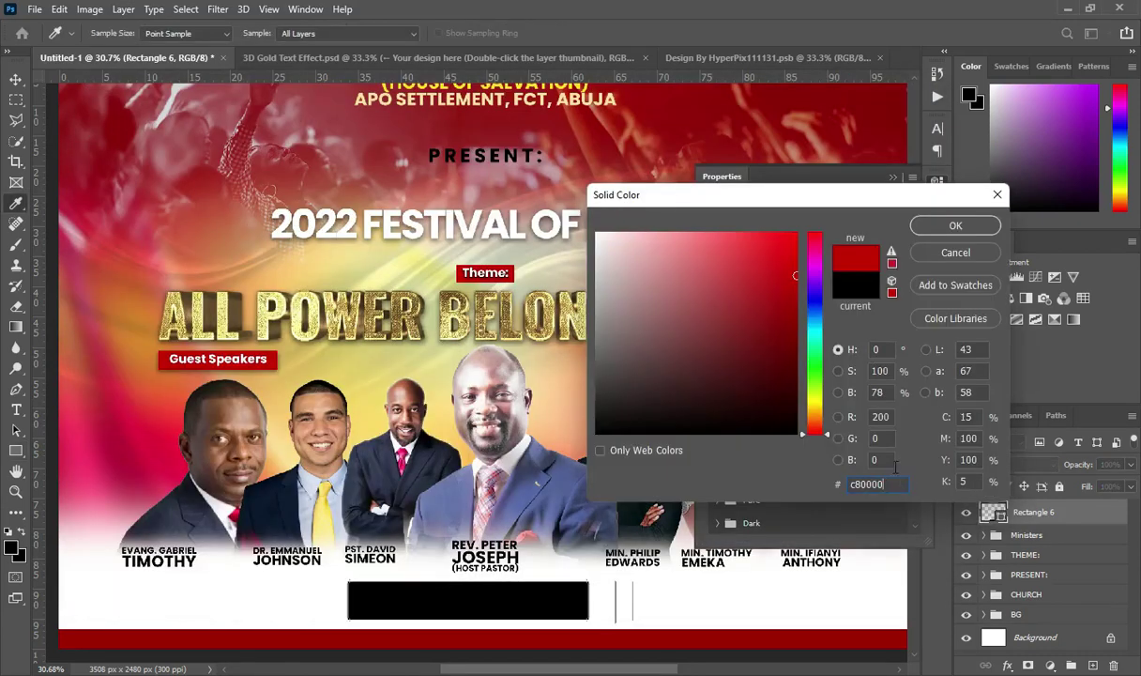
left_click(954, 226)
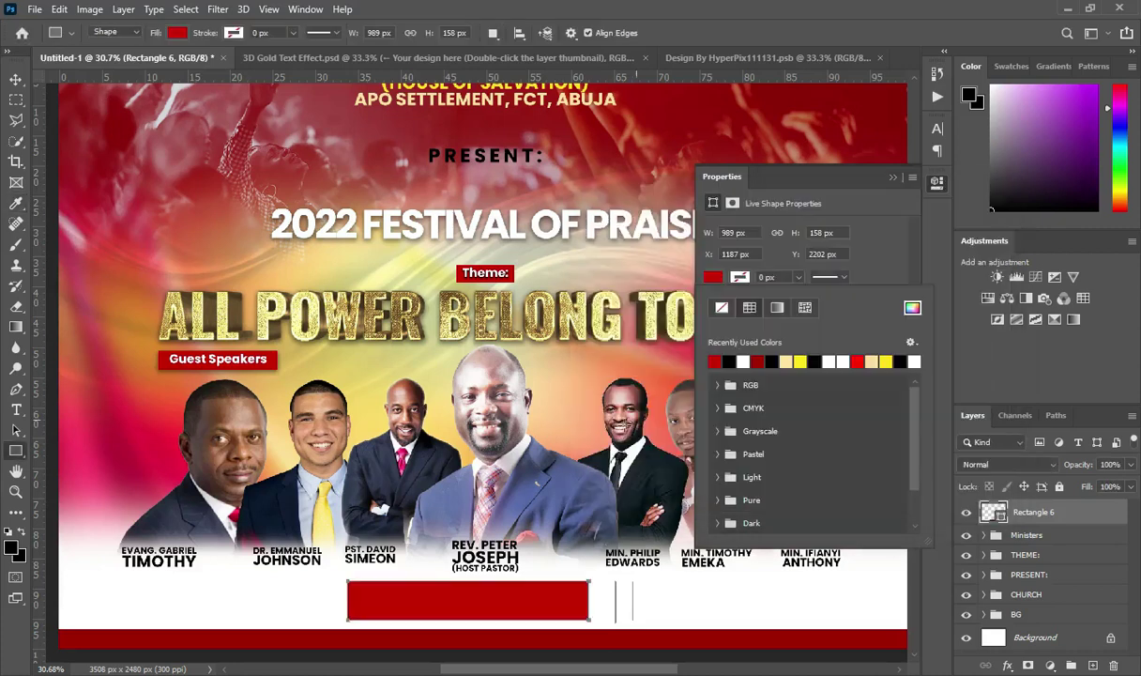
left_click(893, 178)
left_click(16, 79)
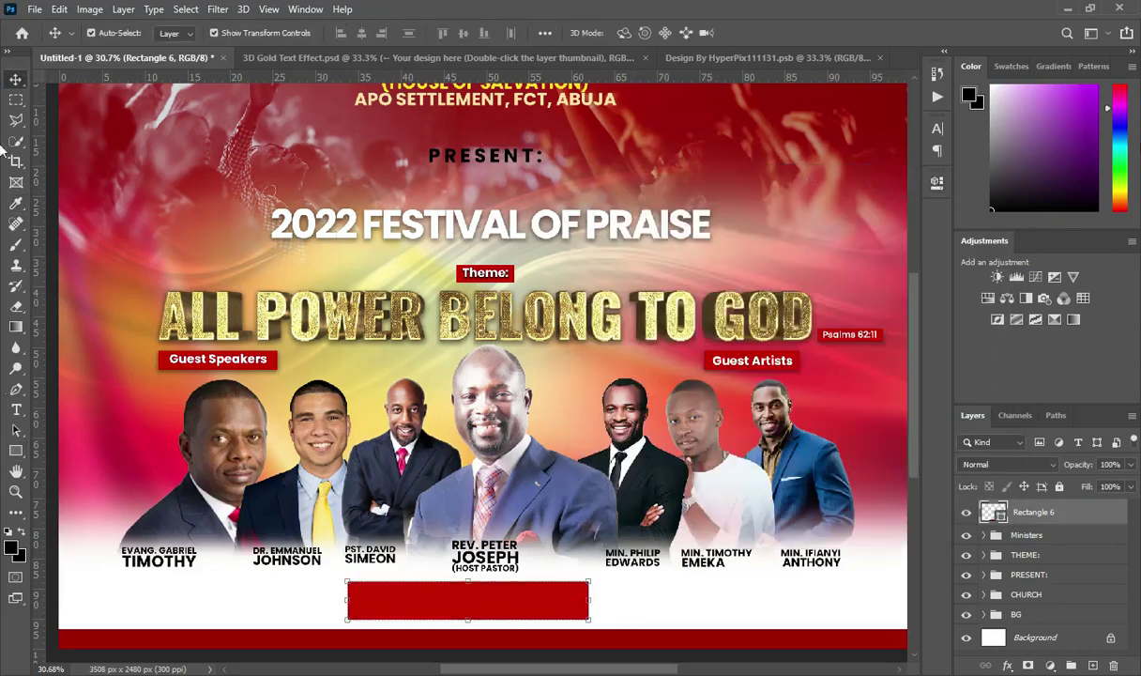
Add a drop shadow effect to the red rectangle below the host pastor's name
scroll(531, 609, "up", 1)
scroll(627, 571, "down", 1)
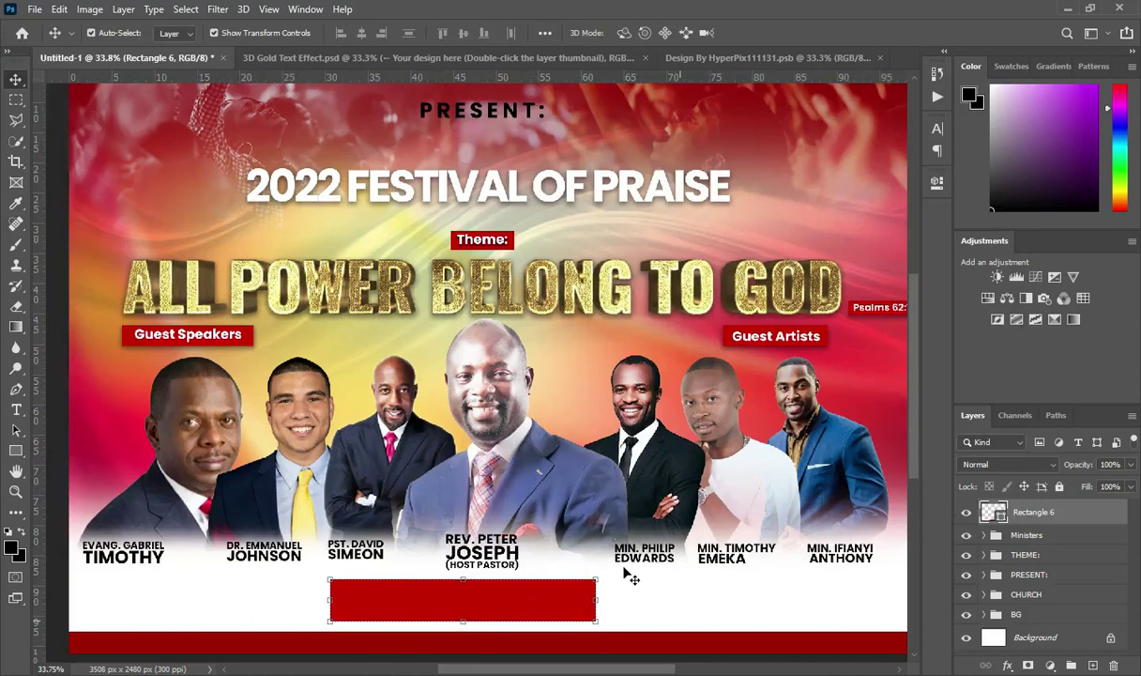
left_click(1007, 666)
left_click(967, 638)
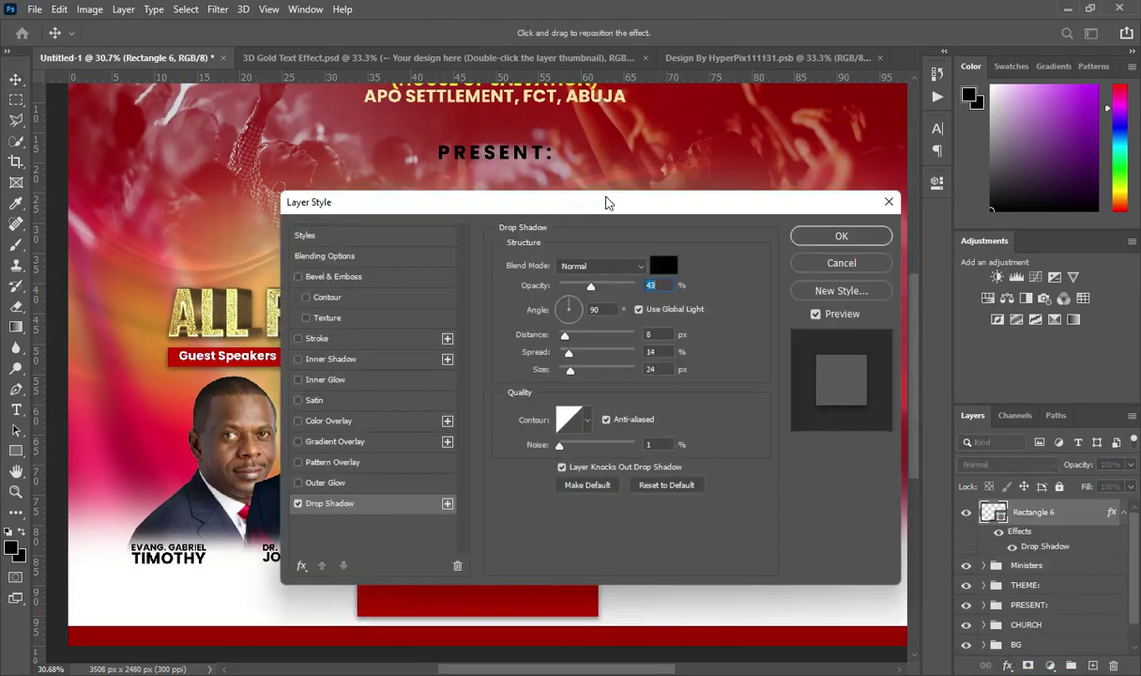
left_click_drag(603, 199, 791, 159)
left_click(982, 192)
scroll(407, 616, "up", 2)
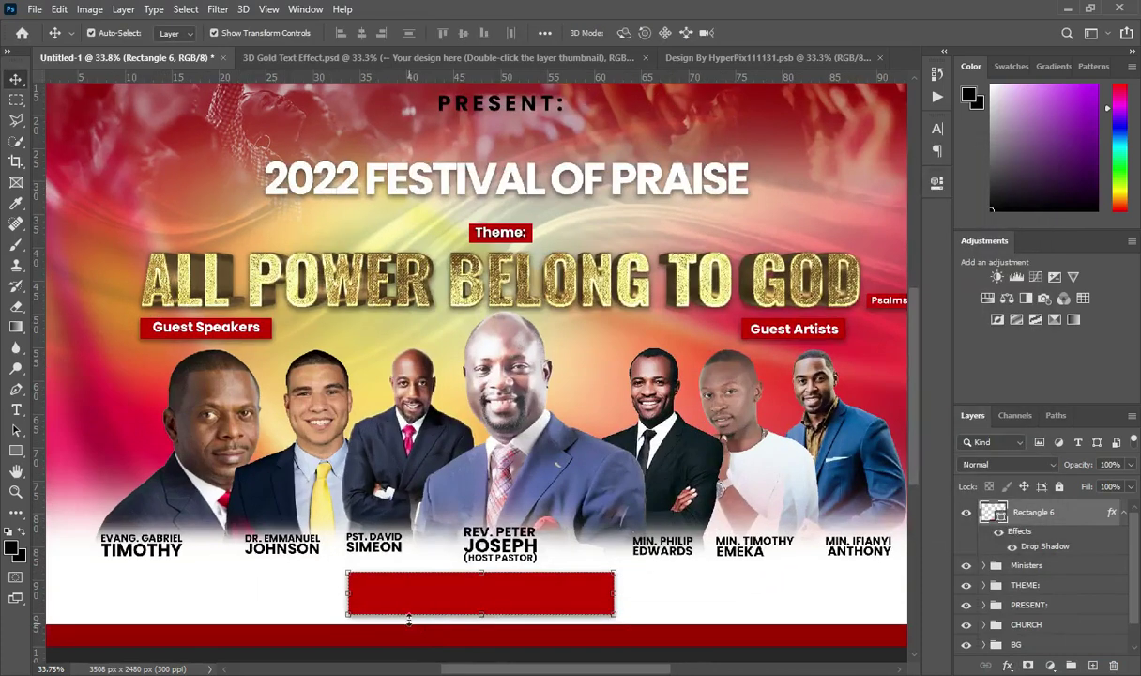
Set the rectangle's drop shadow to 55% opacity, 6 px distance, 6% spread and 5 px size
scroll(407, 616, "down", 1)
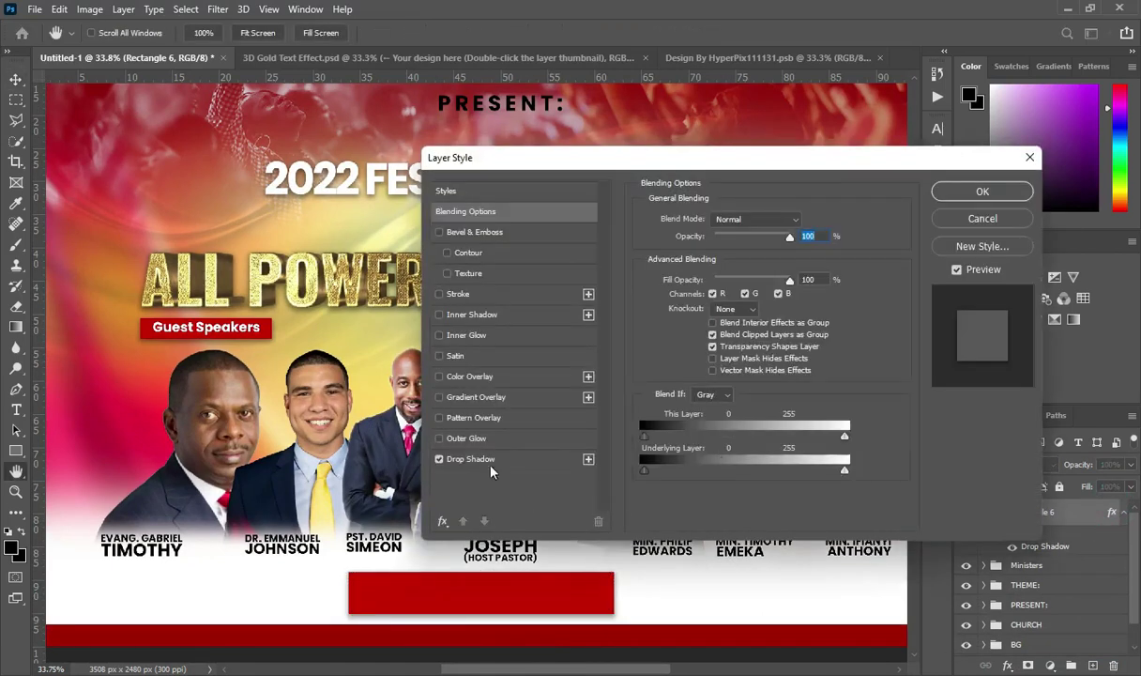
left_click(488, 460)
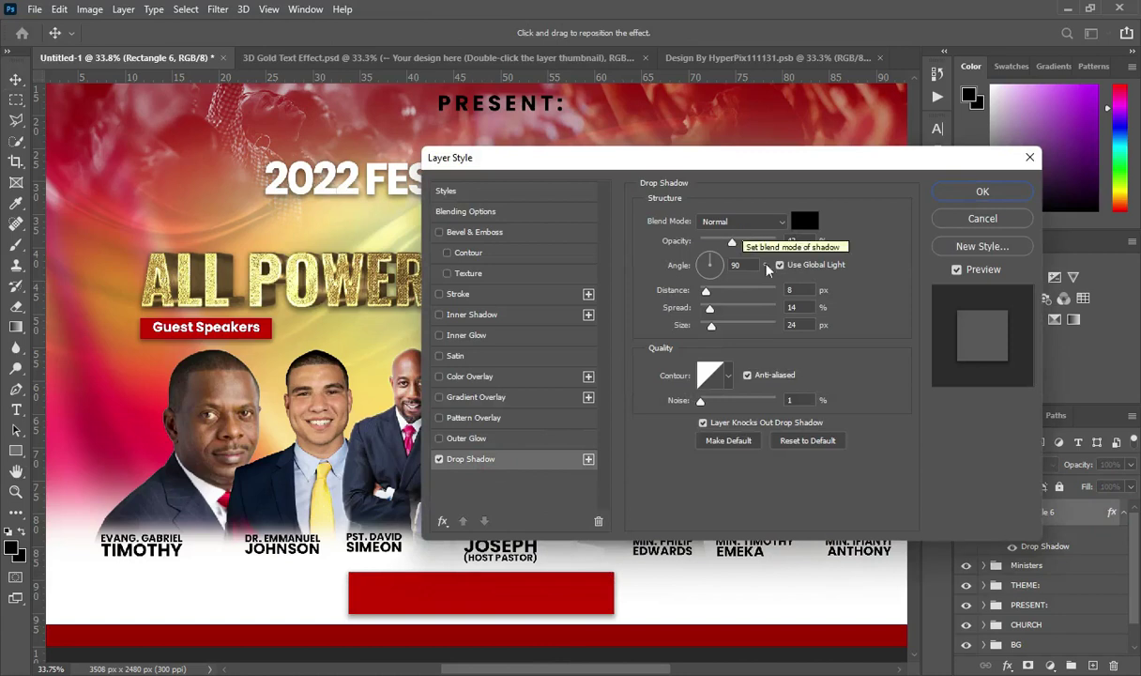
left_click_drag(801, 241, 756, 247)
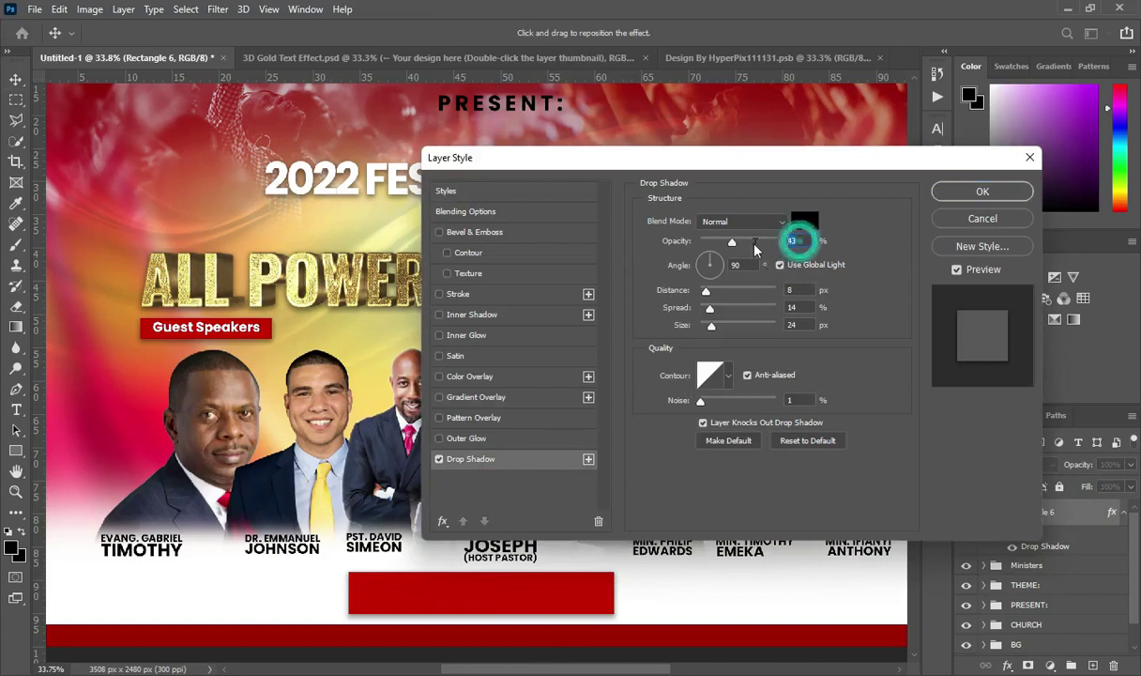
type("55")
left_click(794, 289)
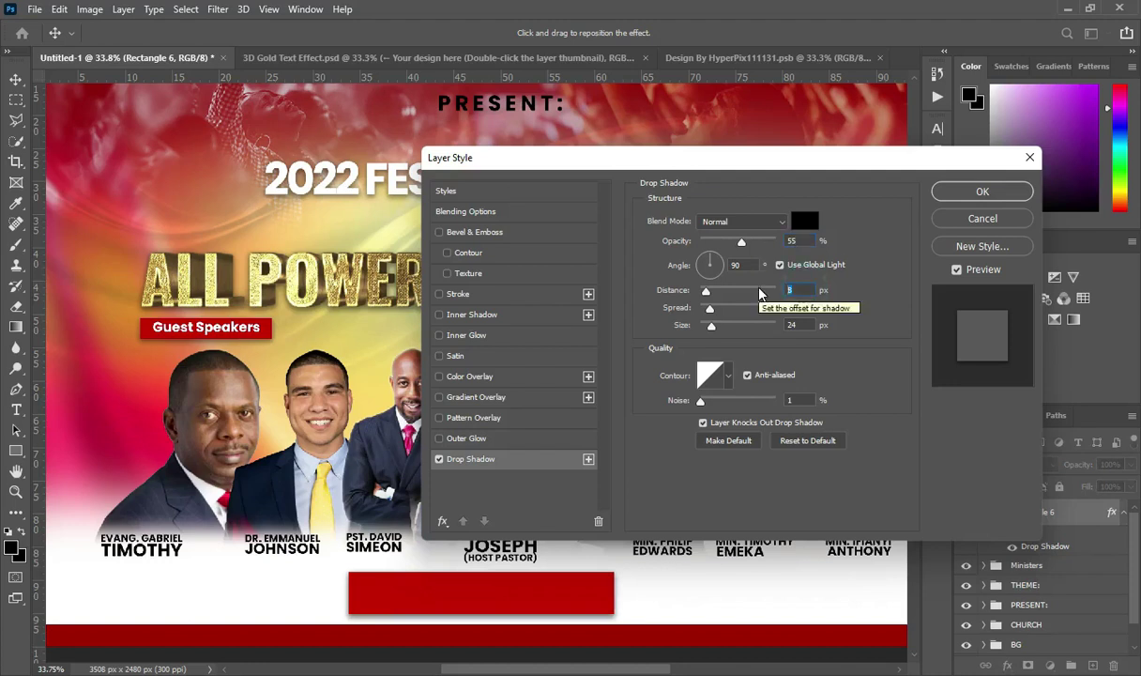
type("6")
left_click(796, 307)
type("6")
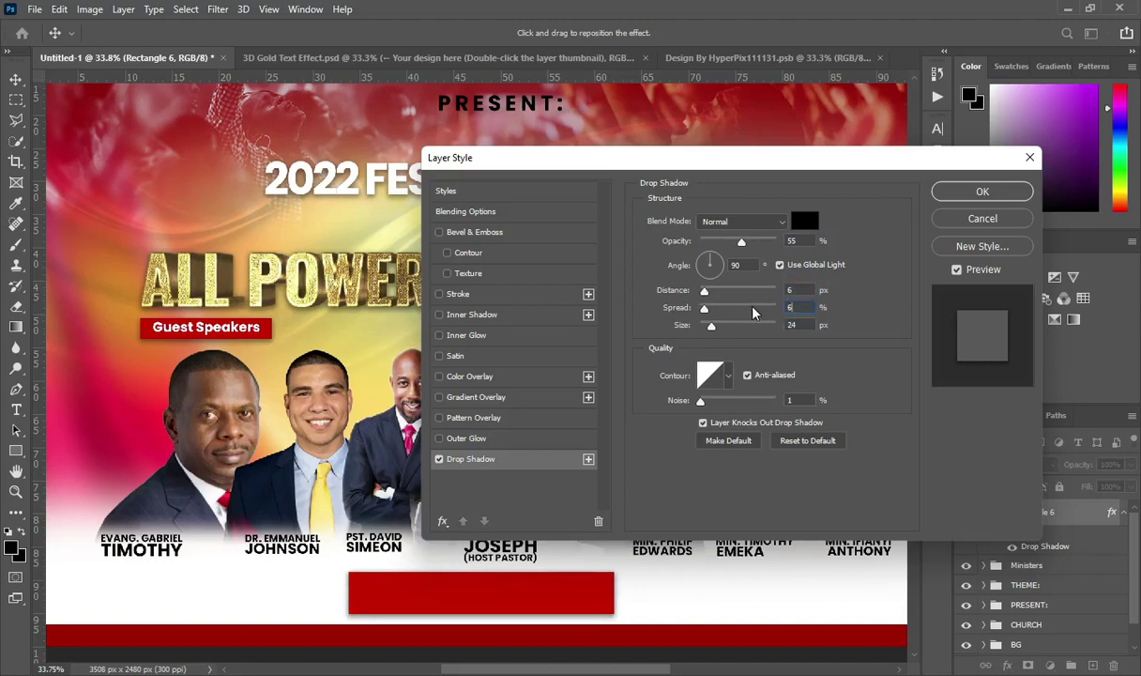
left_click(793, 324)
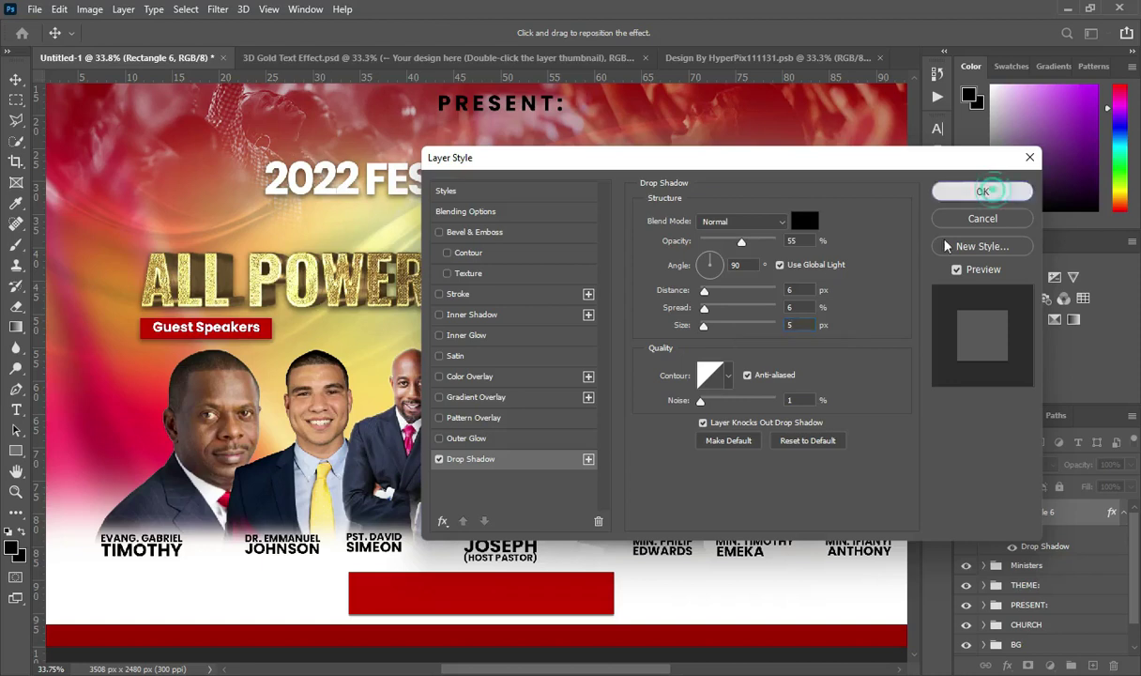
left_click(982, 191)
Scale the red rectangle down to about 889 × 142 px and centre it horizontally on the flyer
scroll(364, 602, "up", 2)
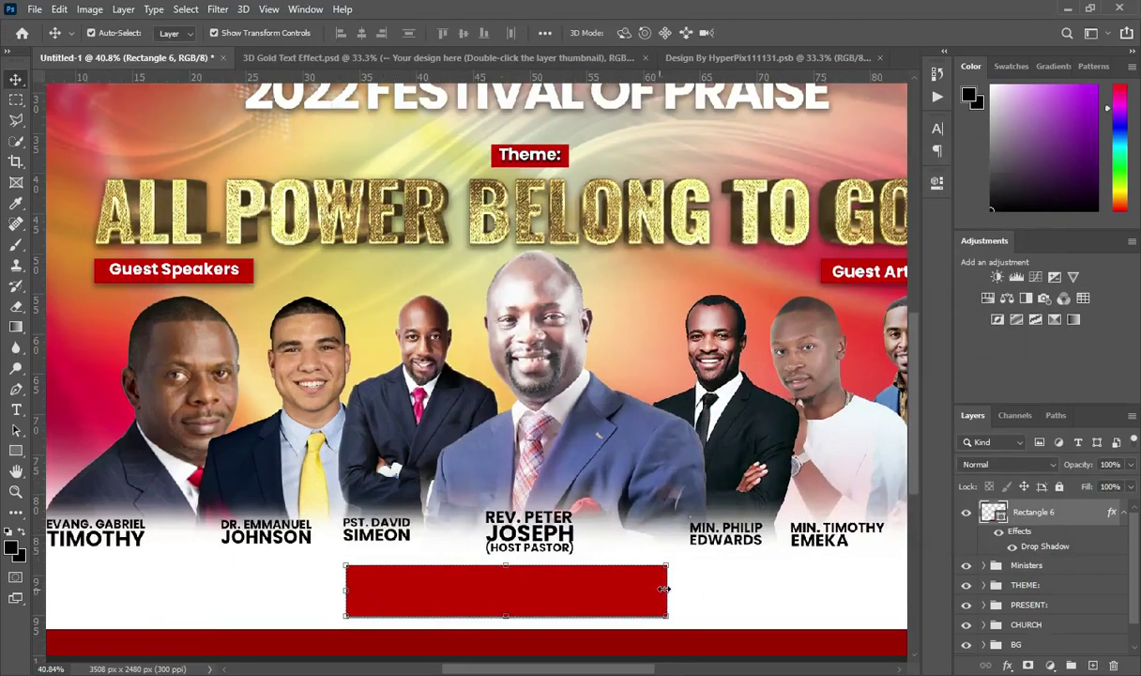
left_click_drag(667, 616, 627, 603)
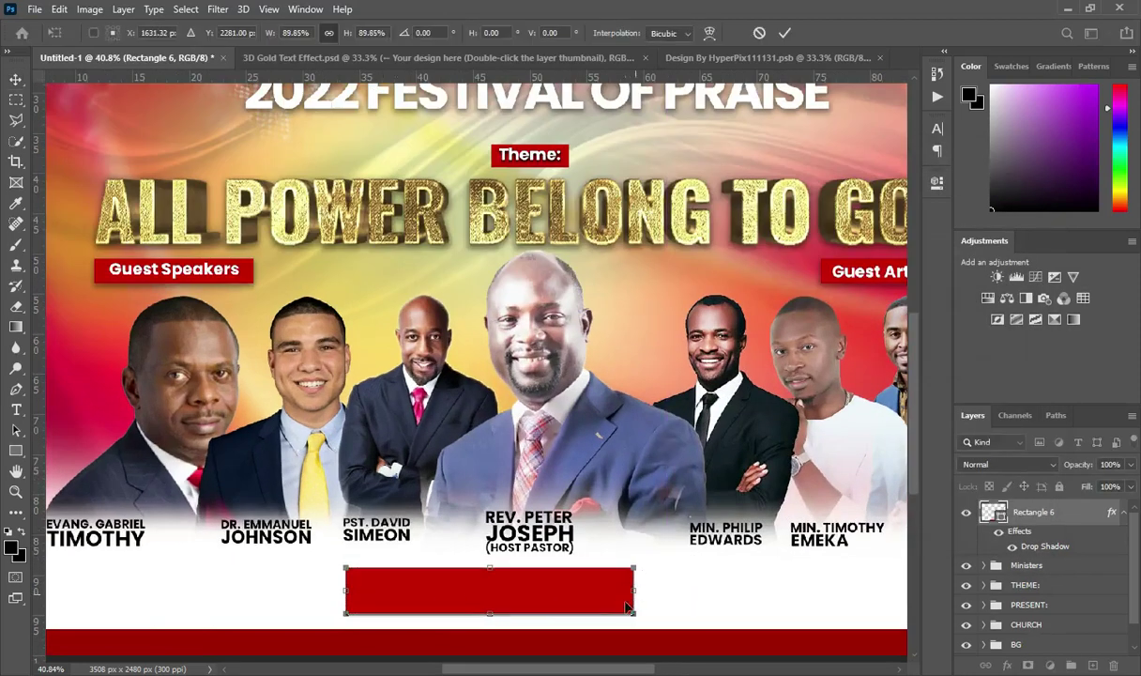
left_click(785, 32)
scroll(901, 133, "down", 1)
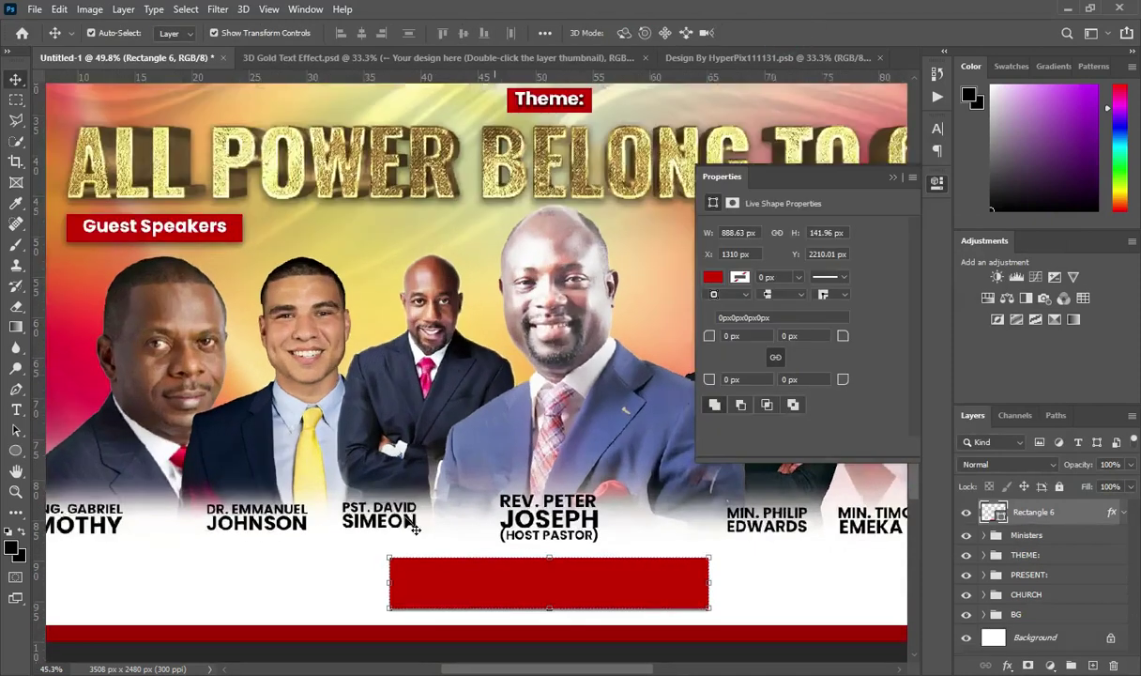
left_click(554, 646)
Draw a circle about 179 px in diameter beside the rectangle's left end and fill it with the same red
left_click(17, 450)
left_click_drag(240, 543, 338, 598)
left_click(710, 302)
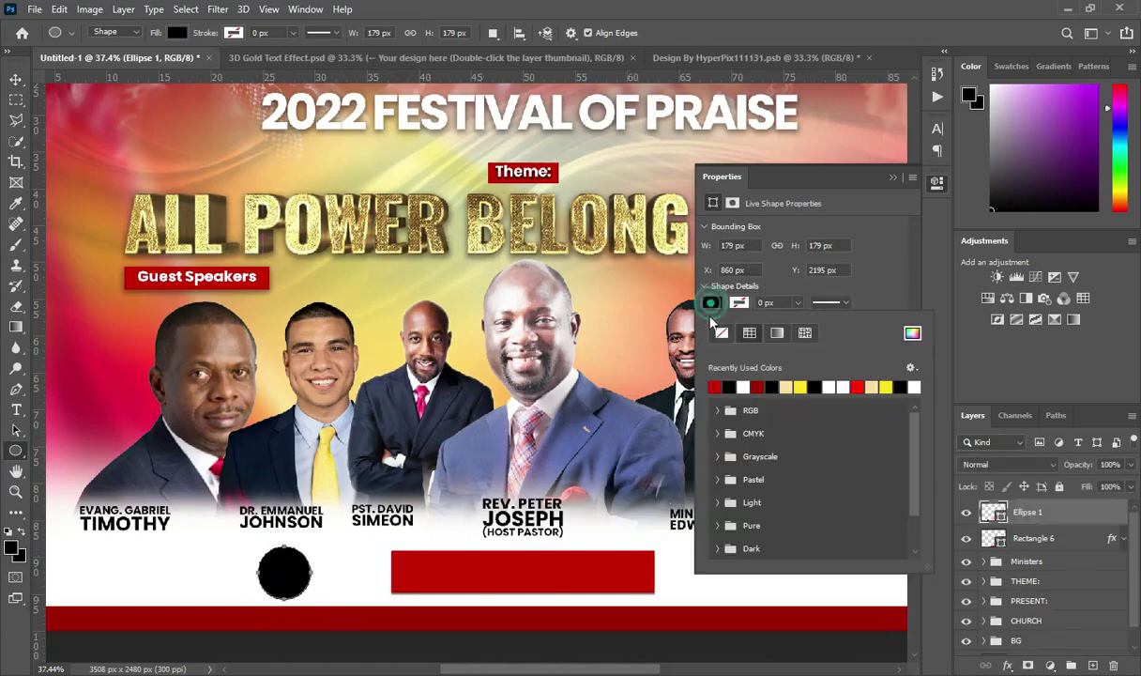
left_click(716, 383)
left_click(896, 178)
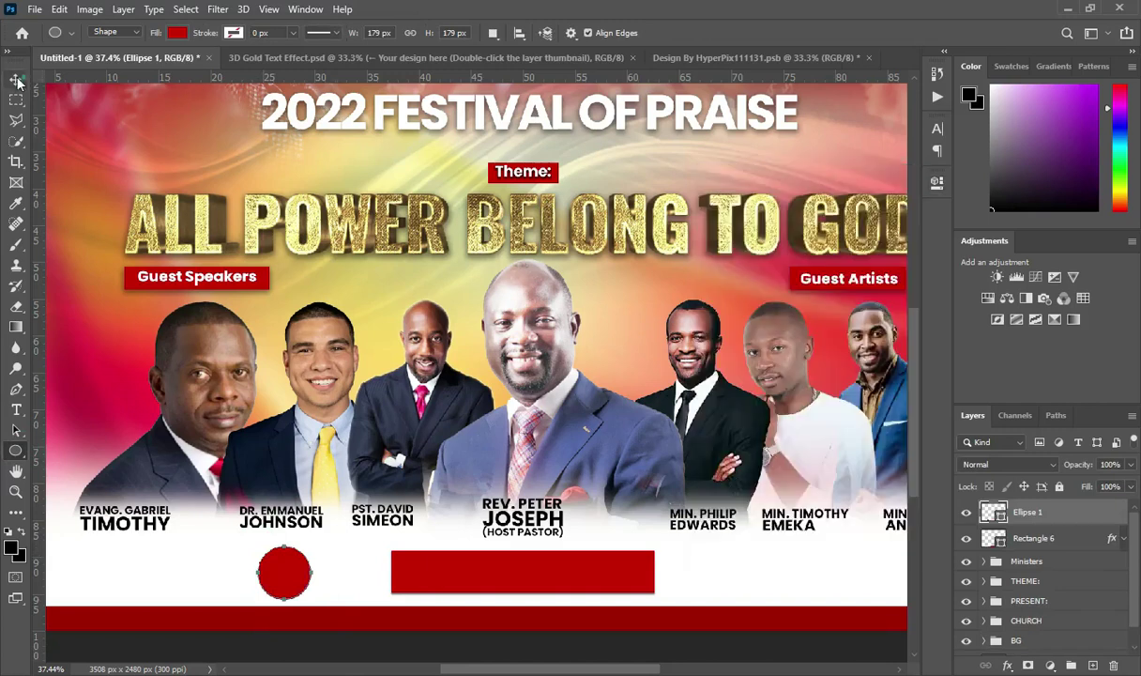
Move the red circle over the rectangle's left end and select both shapes together
left_click(16, 80)
scroll(272, 438, "up", 2)
left_click_drag(271, 603, 384, 610)
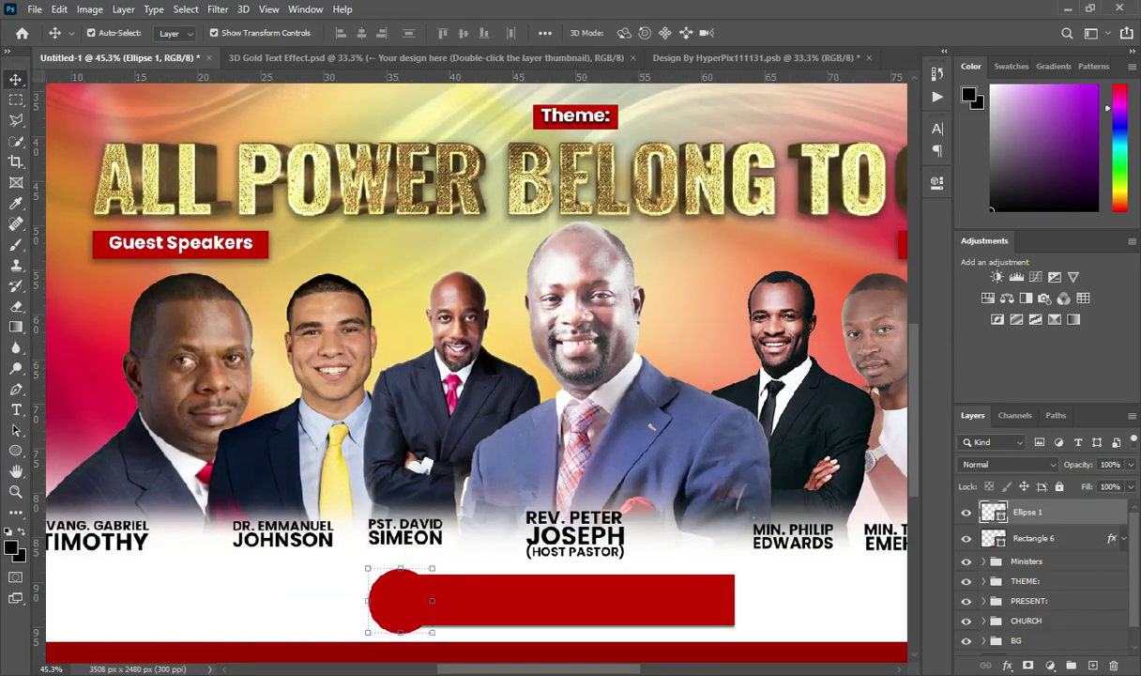
scroll(401, 610, "up", 1)
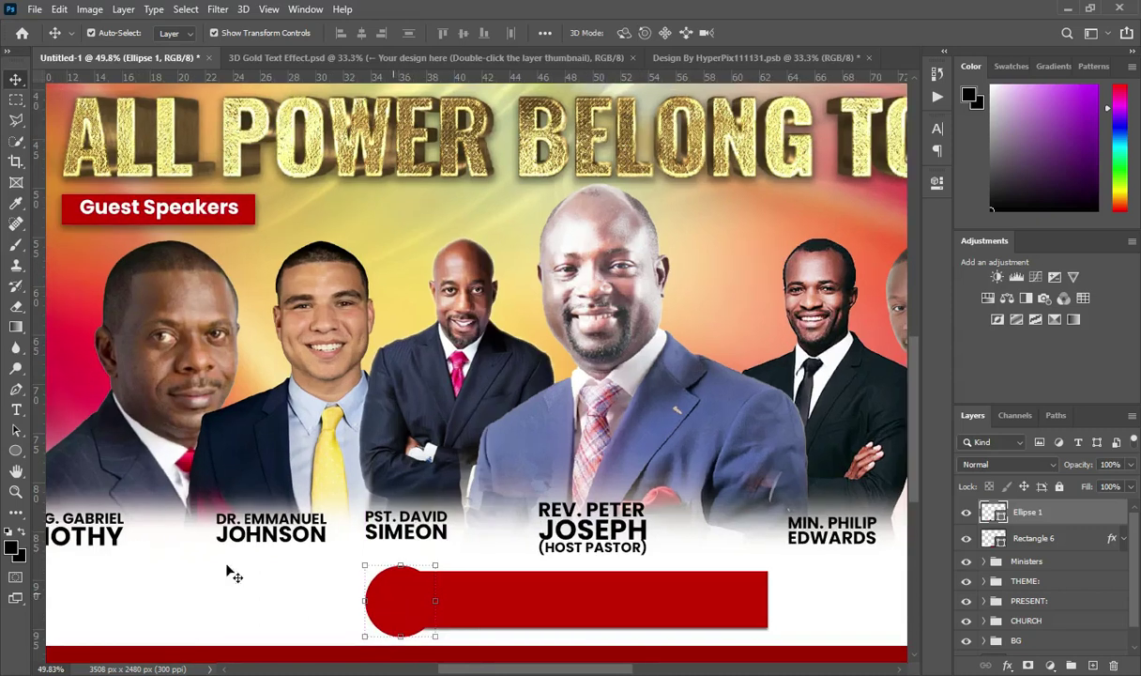
mouse_move(397, 599)
left_mouse_down()
mouse_move(357, 597)
mouse_move(397, 597)
left_mouse_up()
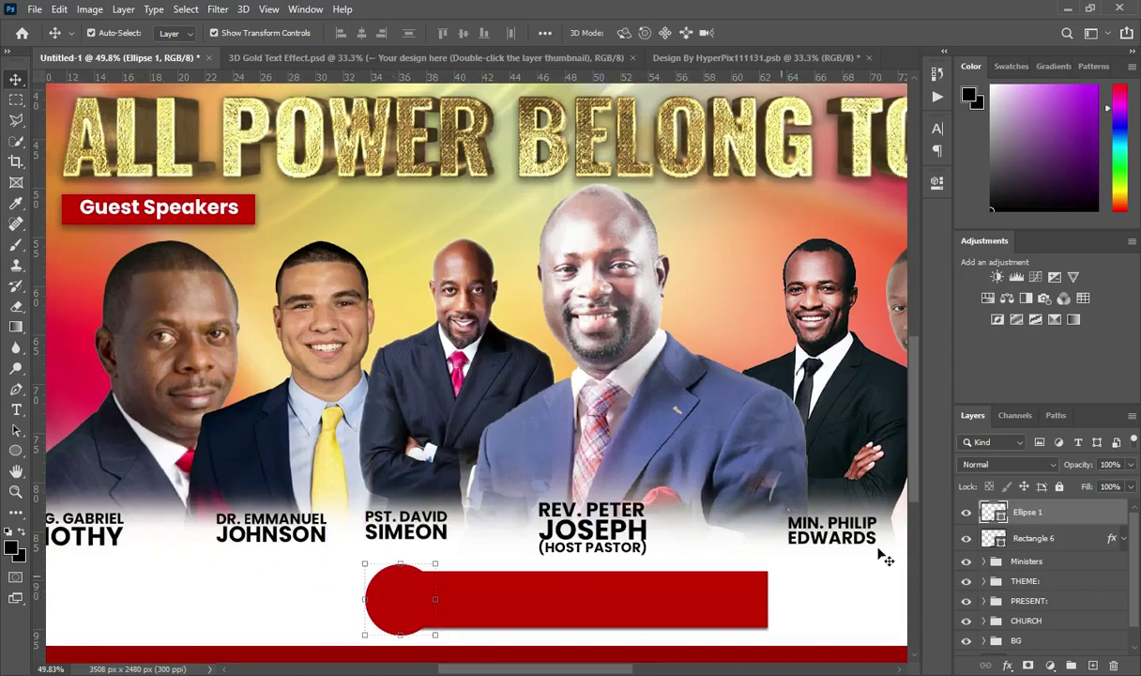
left_click(1060, 537, "shift")
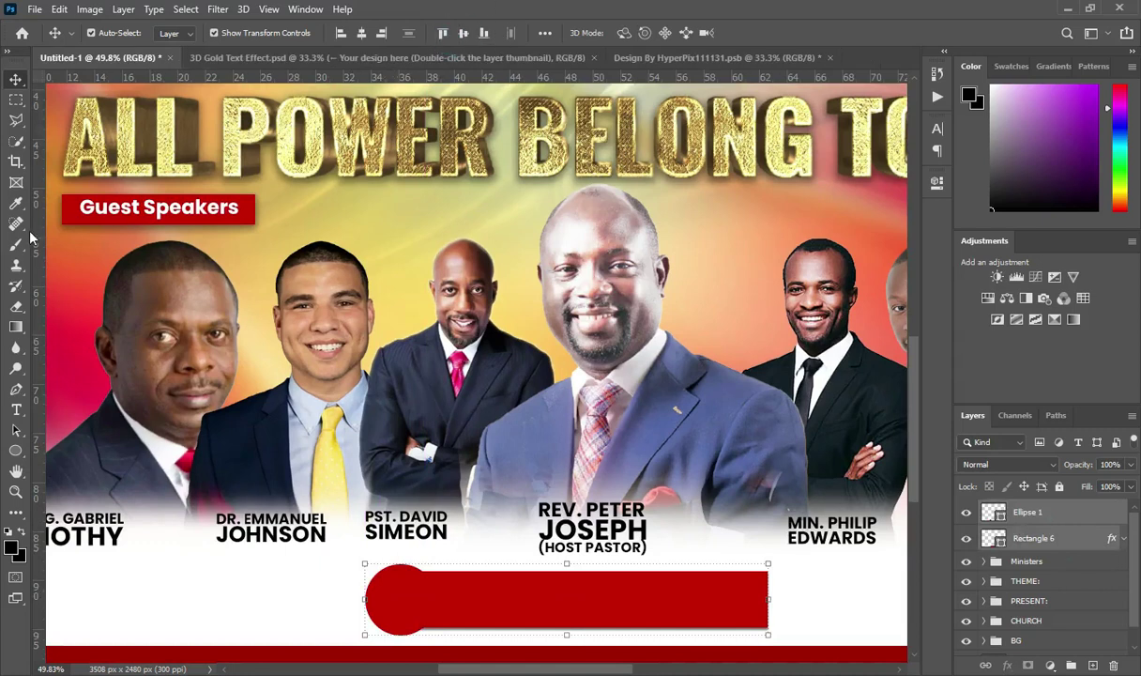
Load the circle's outline as a selection and expand it by 5 pixels
scroll(479, 606, "down", 1)
left_click(519, 577)
left_click(634, 581)
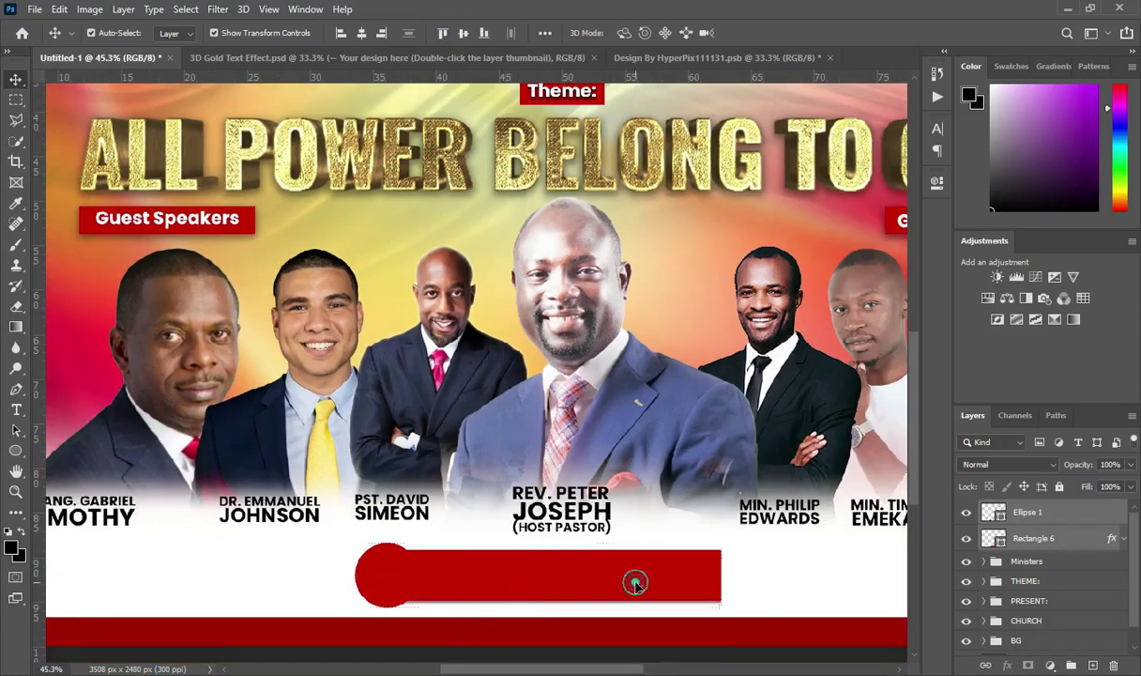
left_click(1039, 513)
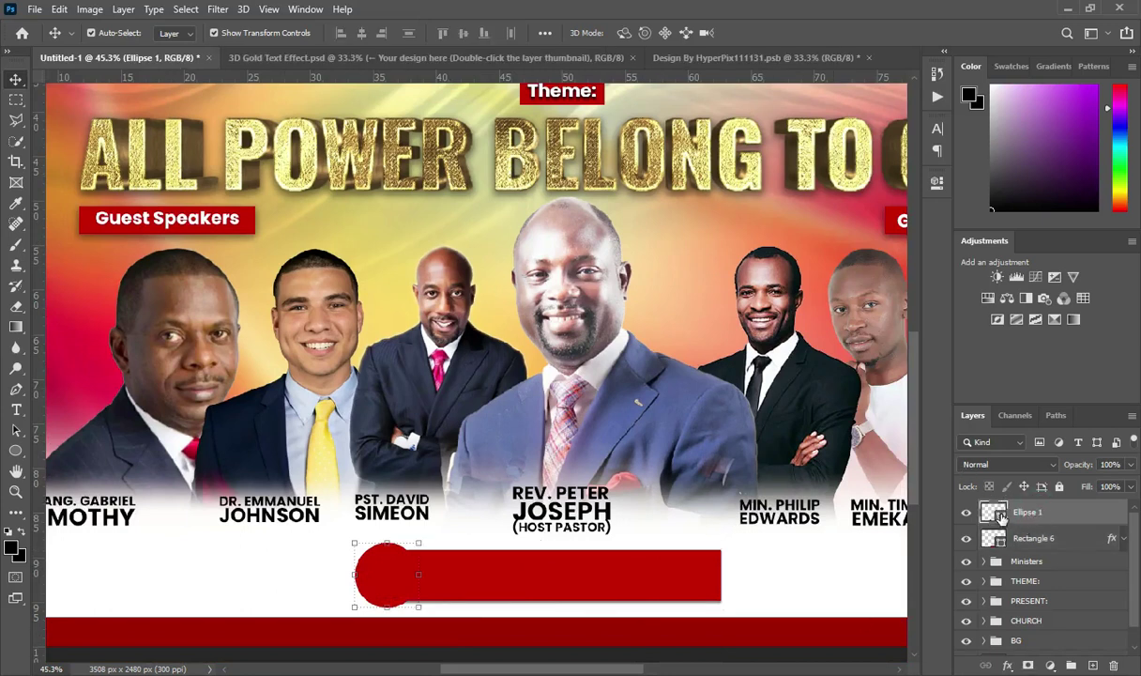
left_click(998, 514, "ctrl")
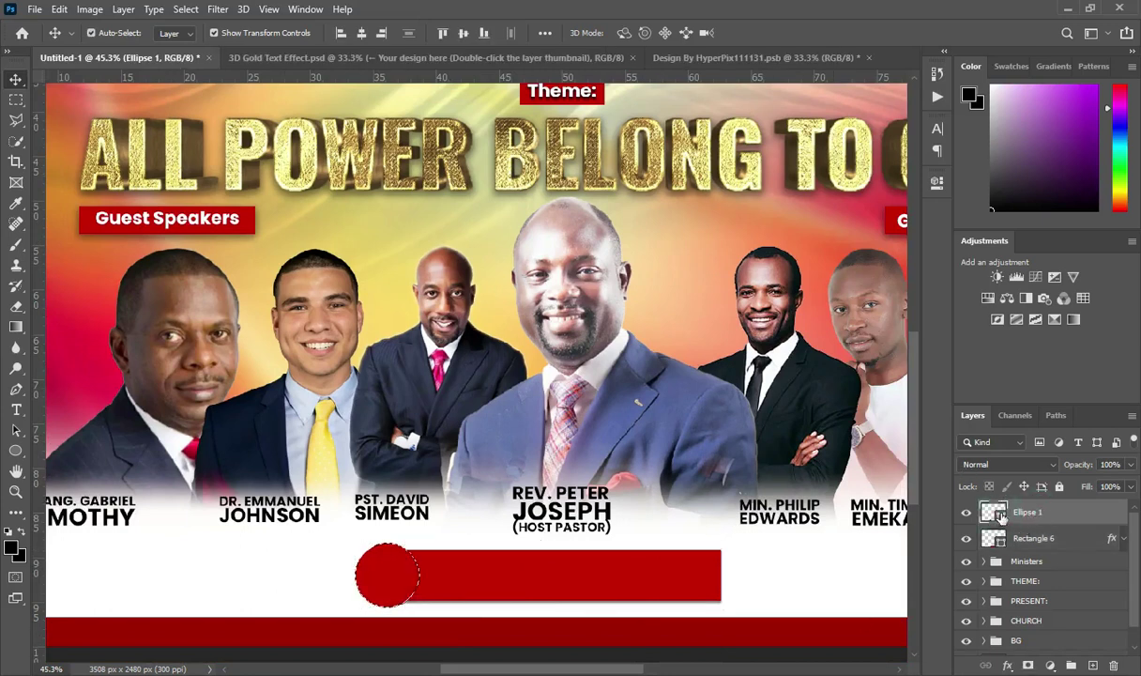
left_click(184, 9)
mouse_move(286, 238)
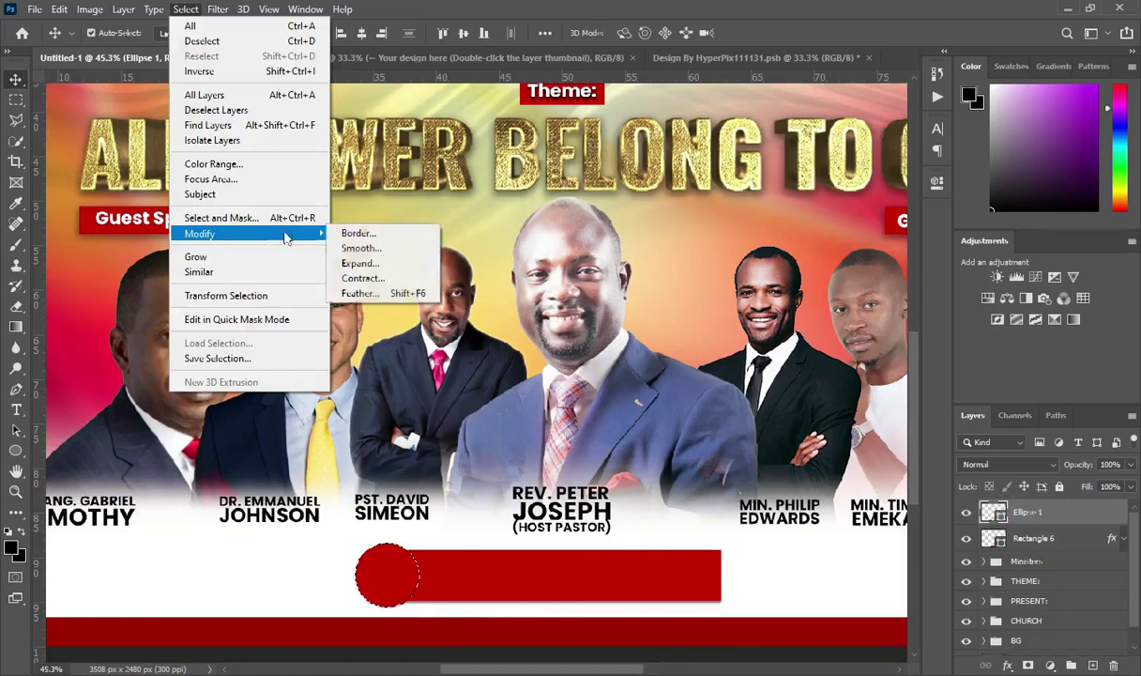
left_click(361, 263)
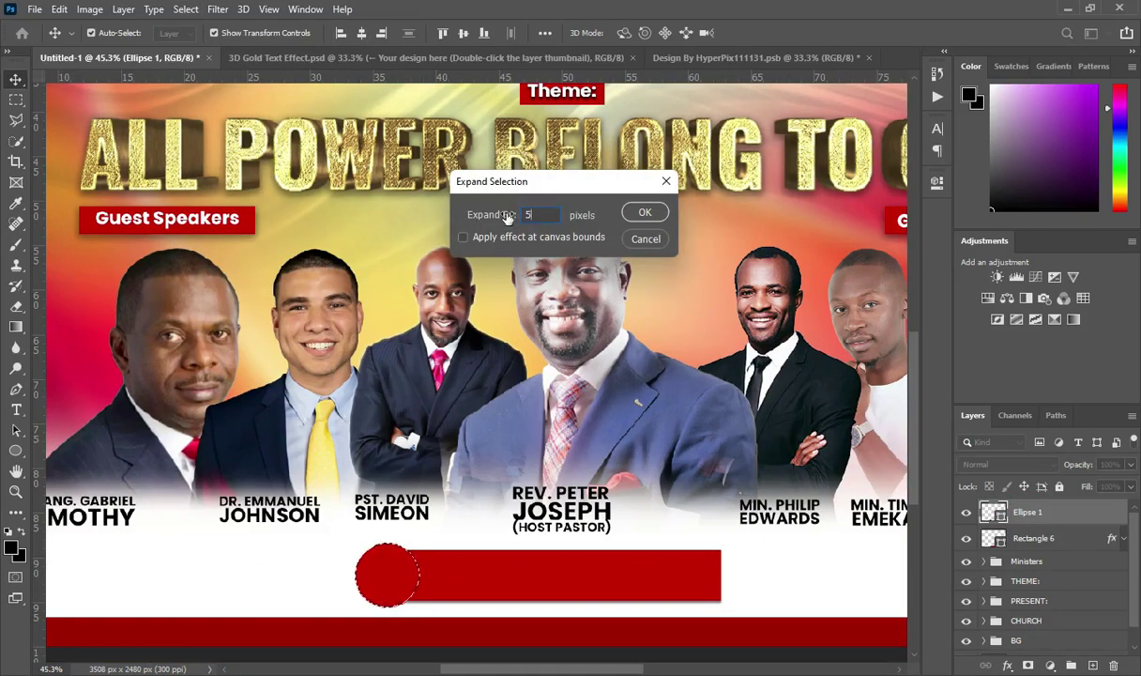
left_click(649, 215)
scroll(416, 560, "up", 1)
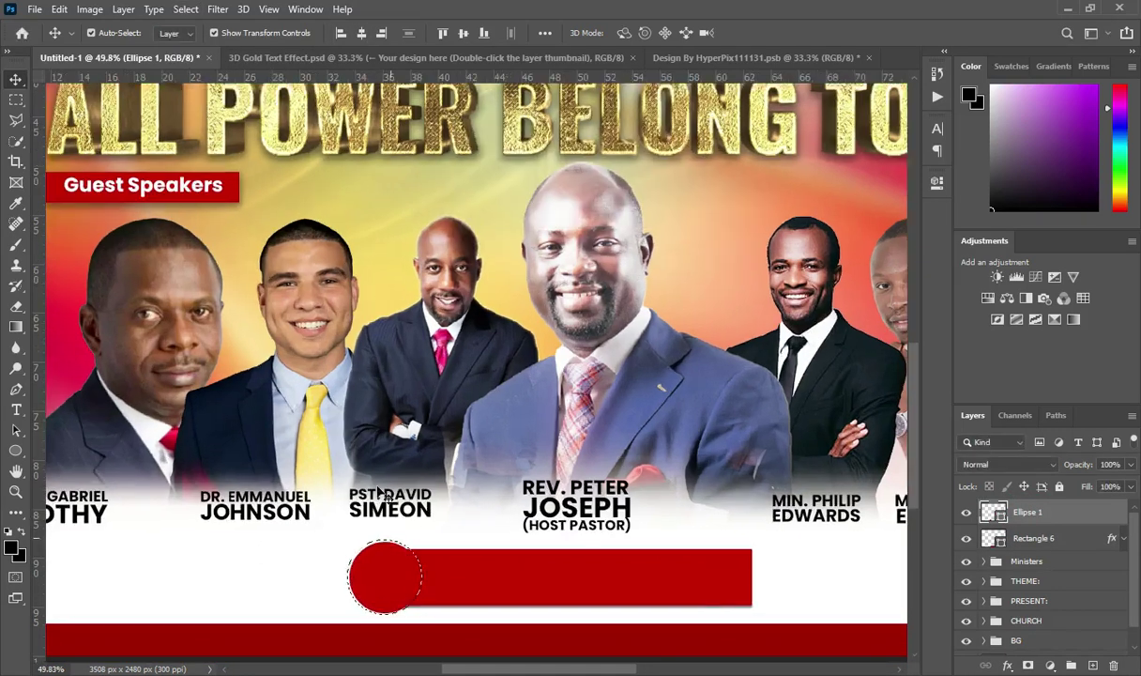
Rasterize the red rectangle's layer and set the Eraser to the Soft Round brush
left_click_drag(10, 316, 84, 305)
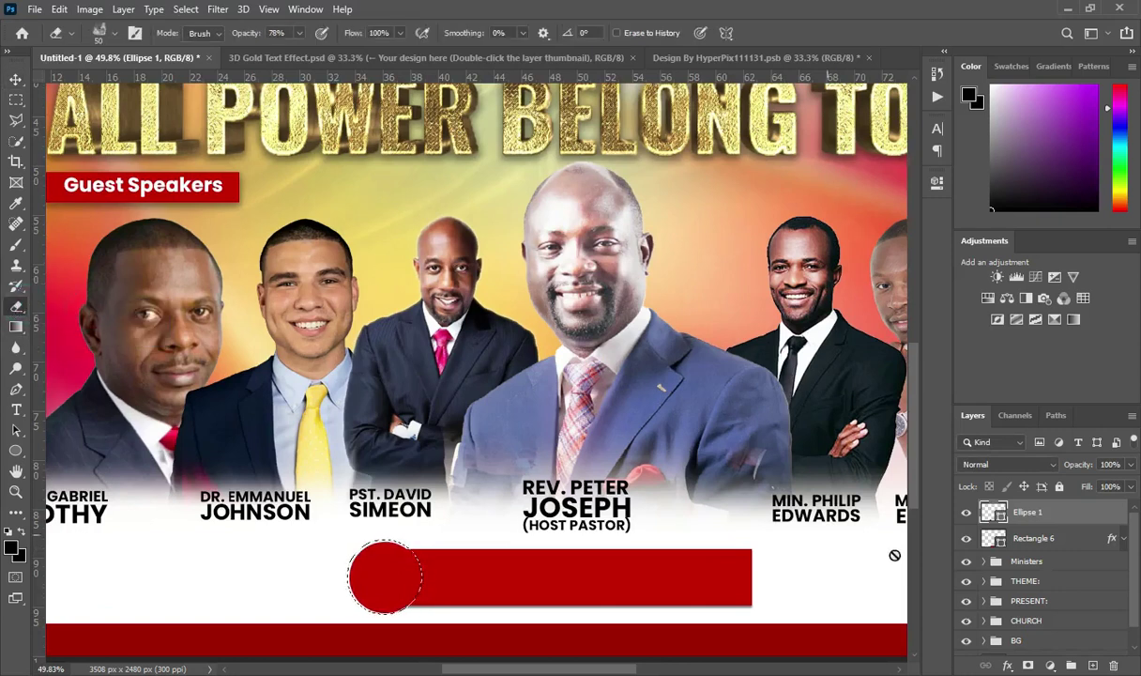
left_click(1009, 538)
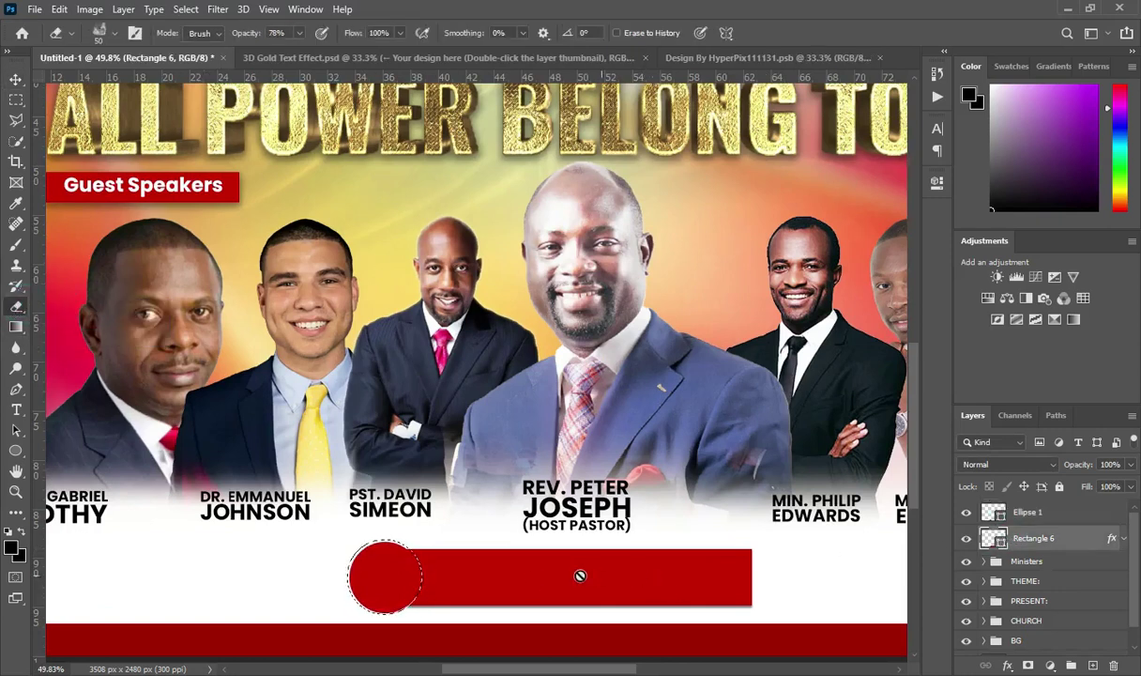
left_click(535, 576)
left_click(509, 262)
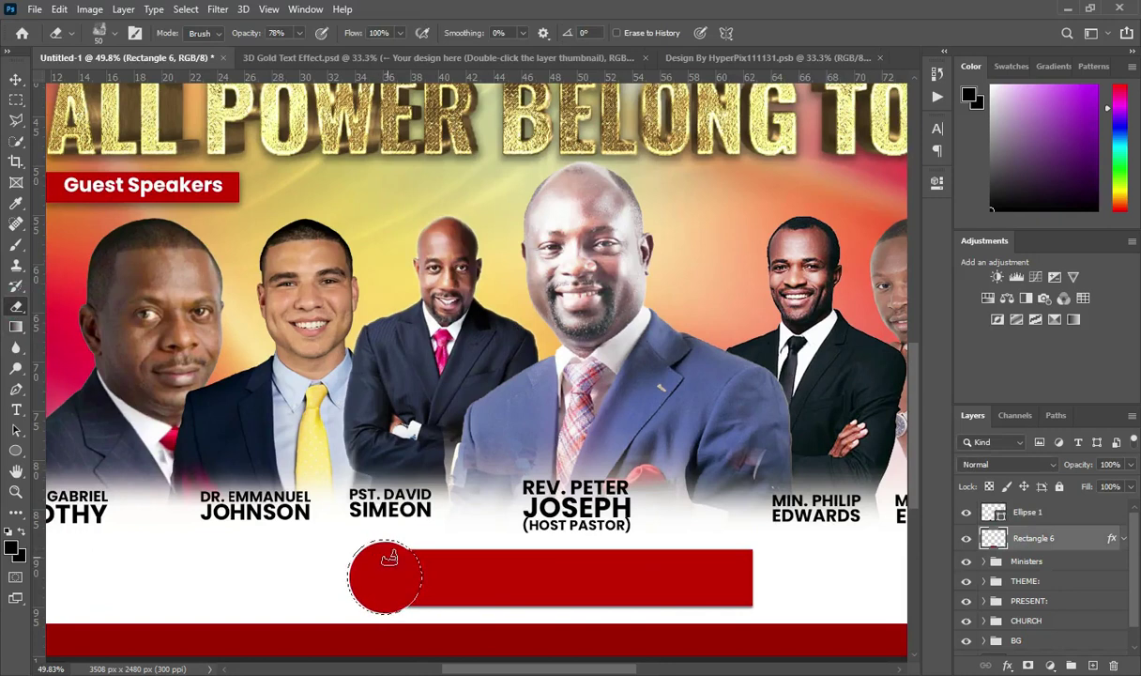
left_click(101, 33)
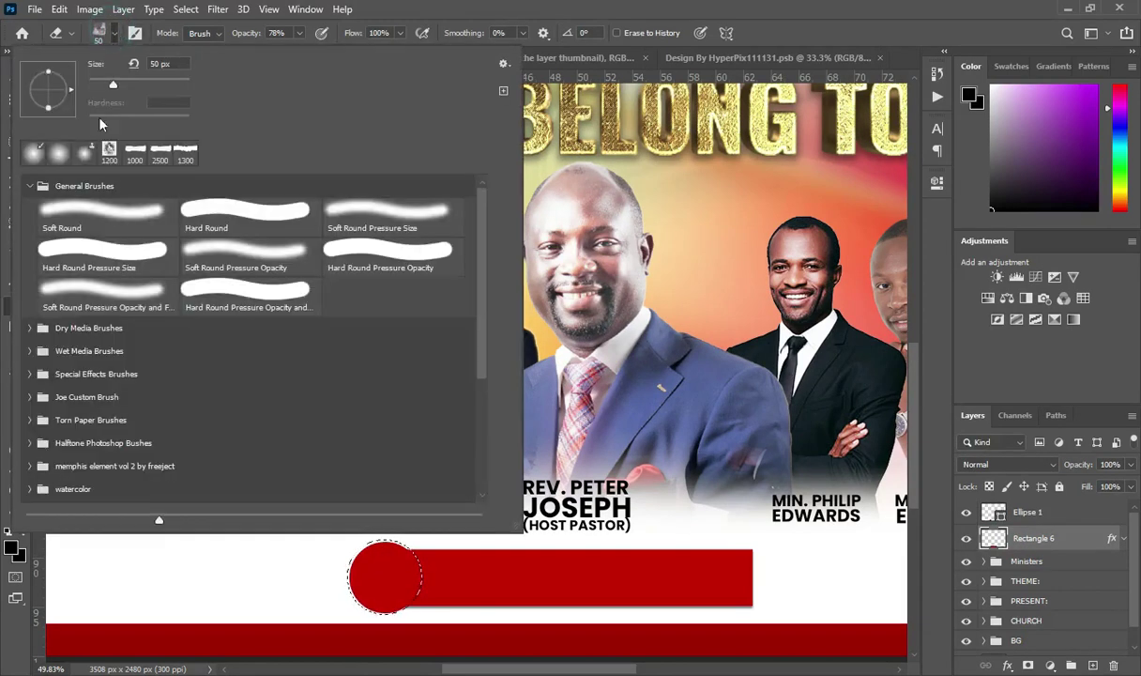
left_click(64, 154)
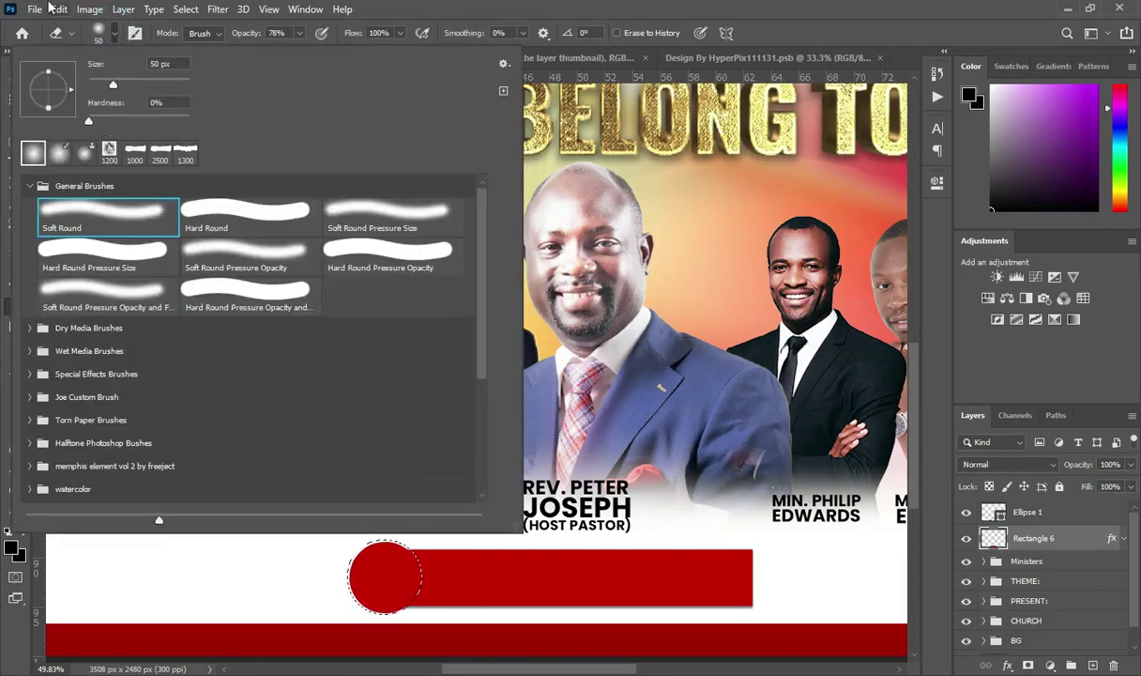
left_click(113, 36)
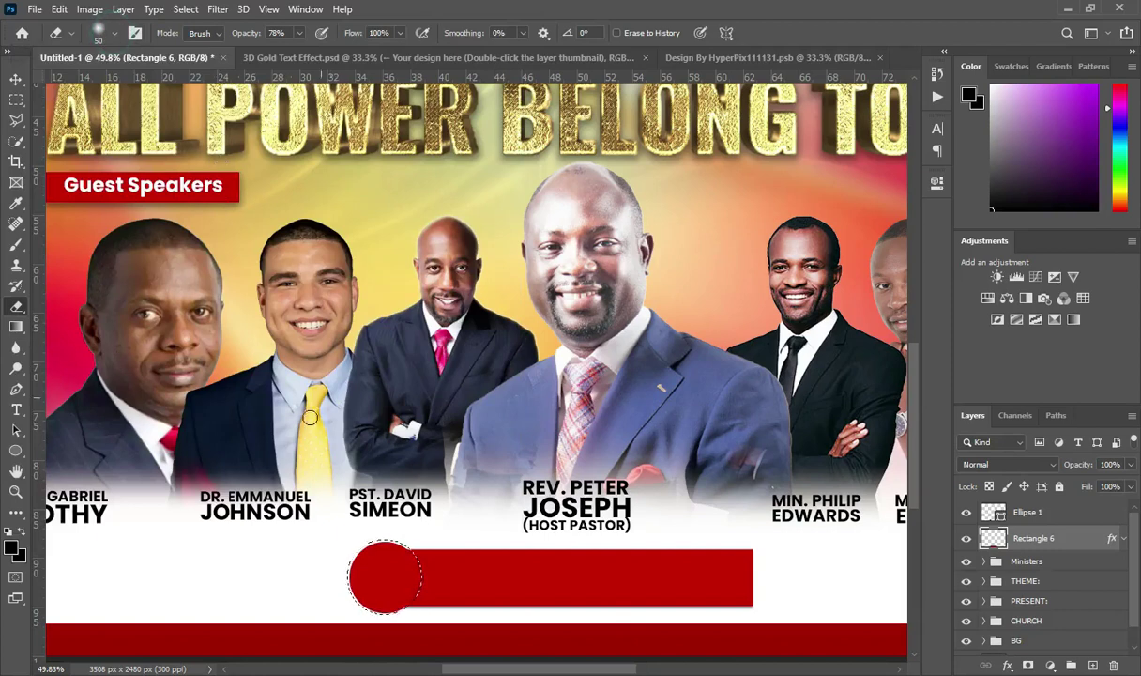
Enlarge the eraser to 250 px, erase the rectangle's left end inside the circular selection, and deselect
key("bracketright")
key("bracketright")
key("bracketright")
key("bracketright")
key("bracketright")
key("bracketright")
key("bracketright")
key("bracketright")
key("bracketright")
key("bracketright")
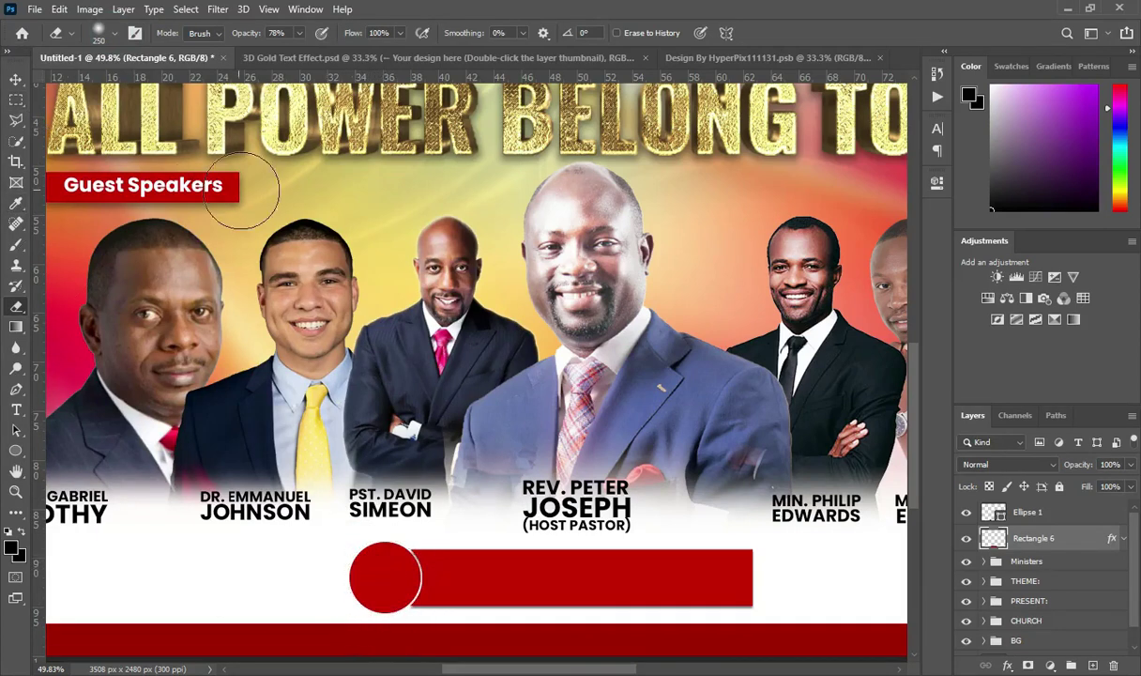
left_click(16, 79)
scroll(442, 576, "up", 1)
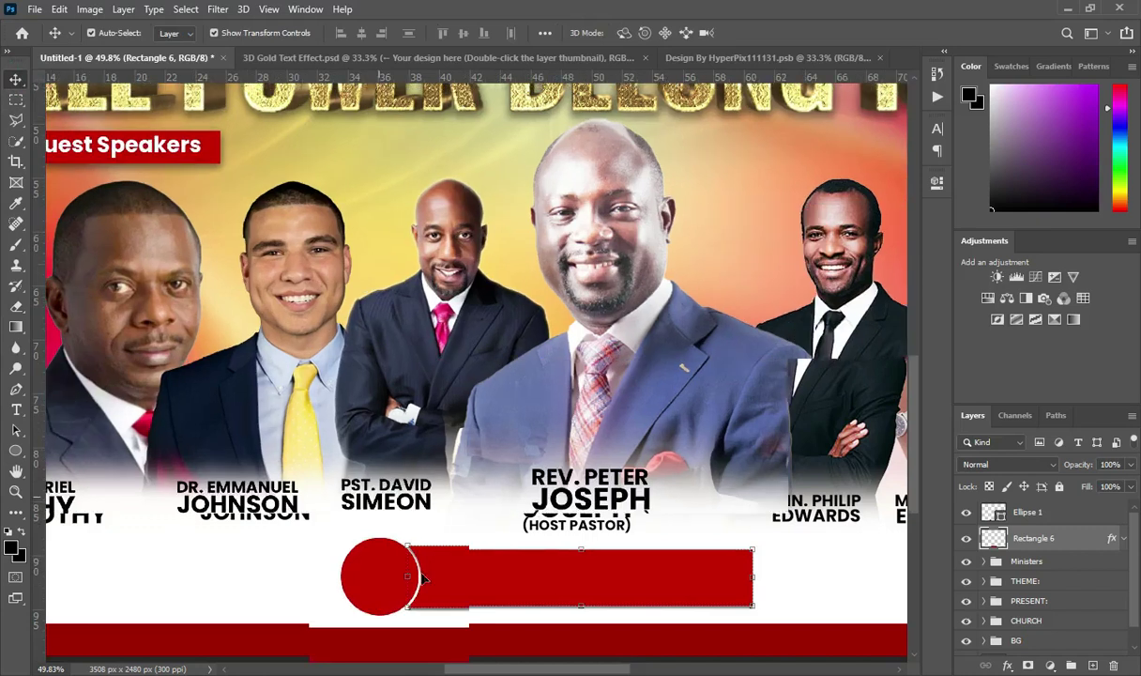
scroll(437, 575, "up", 2)
scroll(414, 580, "down", 5)
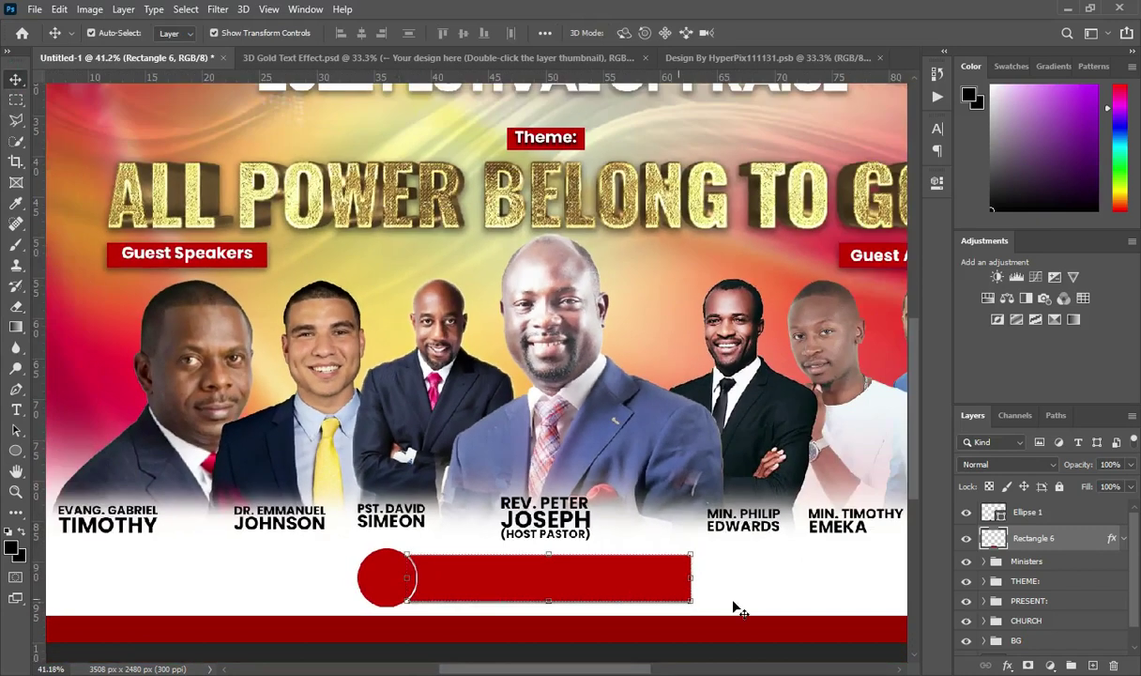
Change the circle's fill colour to gold, c4963d
scroll(672, 596, "up", 1)
scroll(737, 604, "down", 1)
scroll(631, 581, "up", 1)
left_click(343, 575)
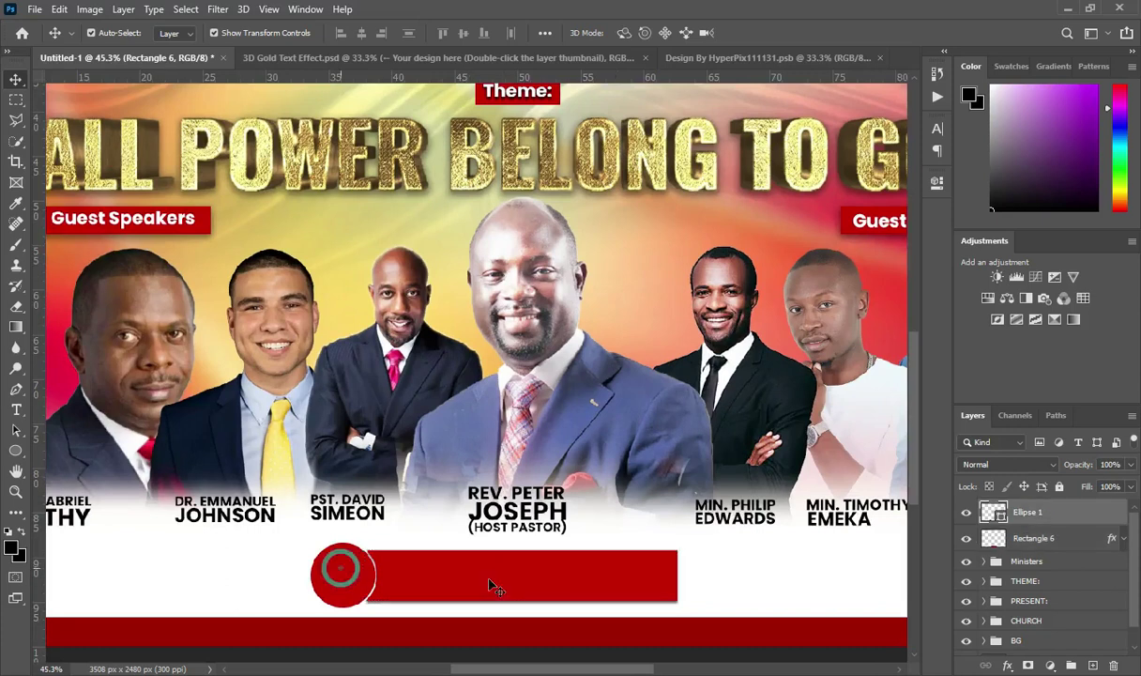
double_click(1001, 515)
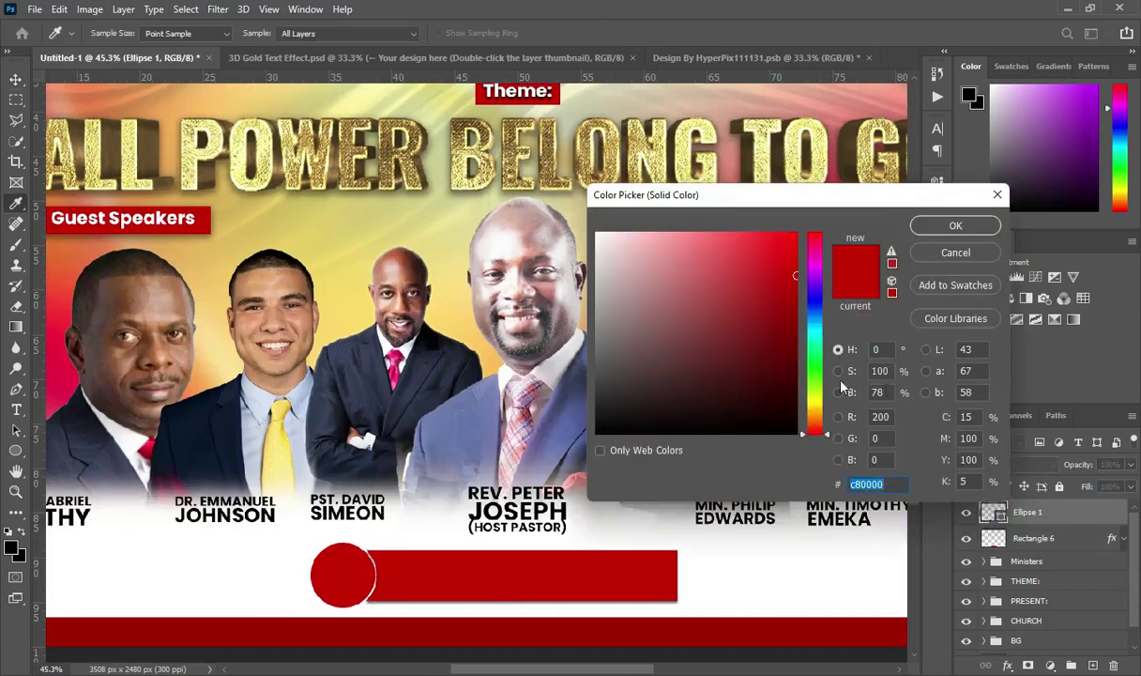
left_click(813, 406)
left_click_drag(688, 256, 726, 231)
left_click(814, 412)
mouse_move(735, 274)
left_mouse_down()
mouse_move(740, 259)
mouse_move(734, 282)
left_mouse_up()
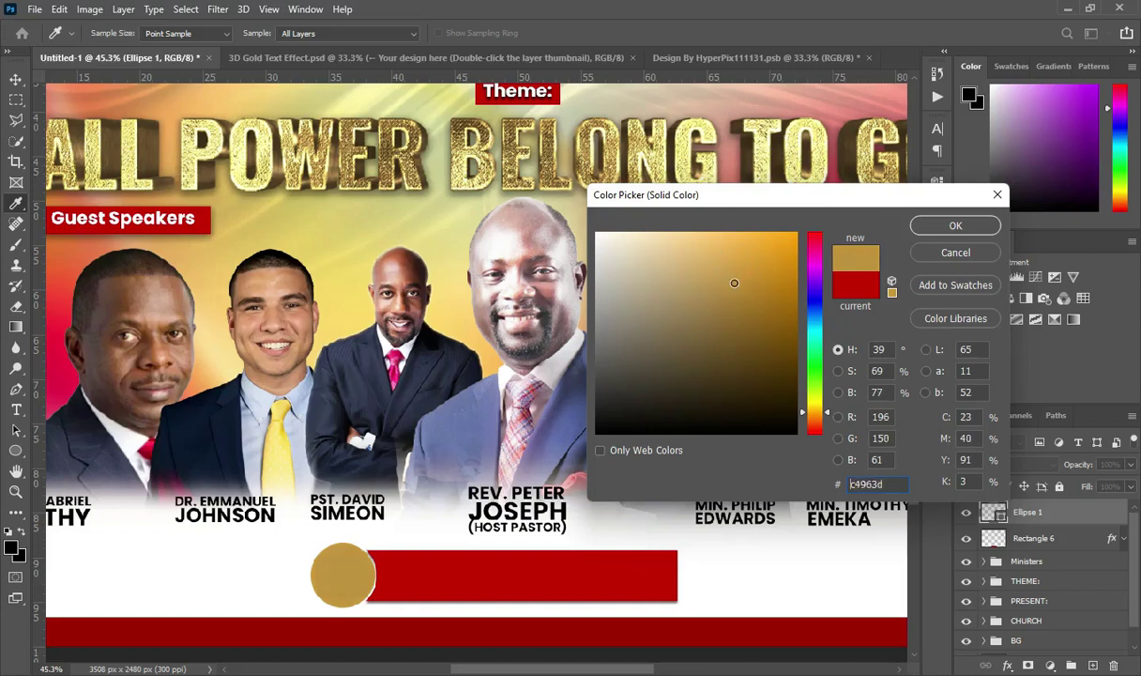
left_click(974, 231)
key("v")
Duplicate the gold circle and move the copy straight across to the red rectangle's right end
scroll(305, 398, "down", 5)
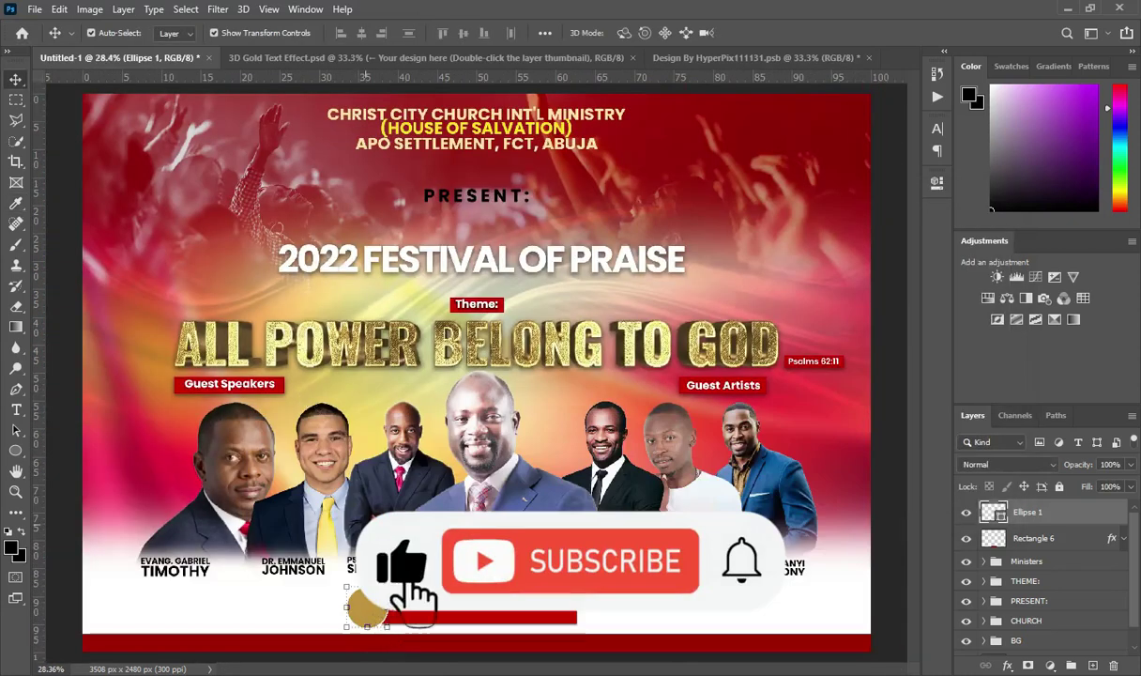
scroll(380, 540, "up", 1)
scroll(413, 633, "up", 4)
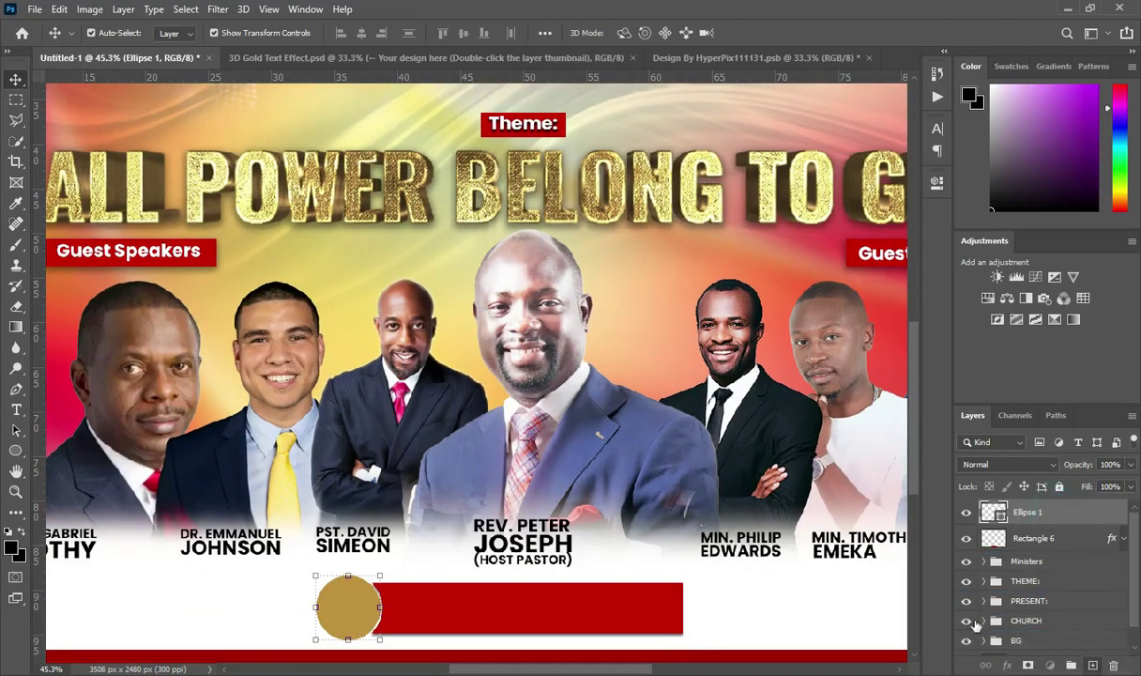
key("ctrl+j")
left_click_drag(352, 616, 696, 619)
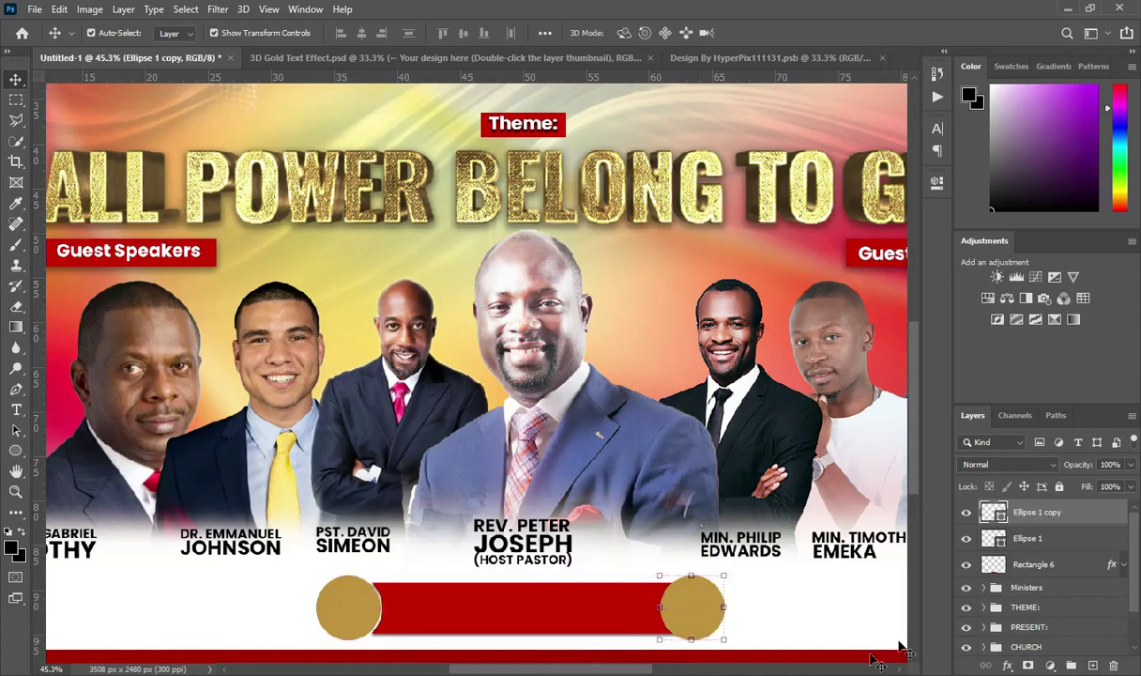
Load the right-hand circle's outline as a selection and expand it by 5 pixels
scroll(775, 652, "up", 1)
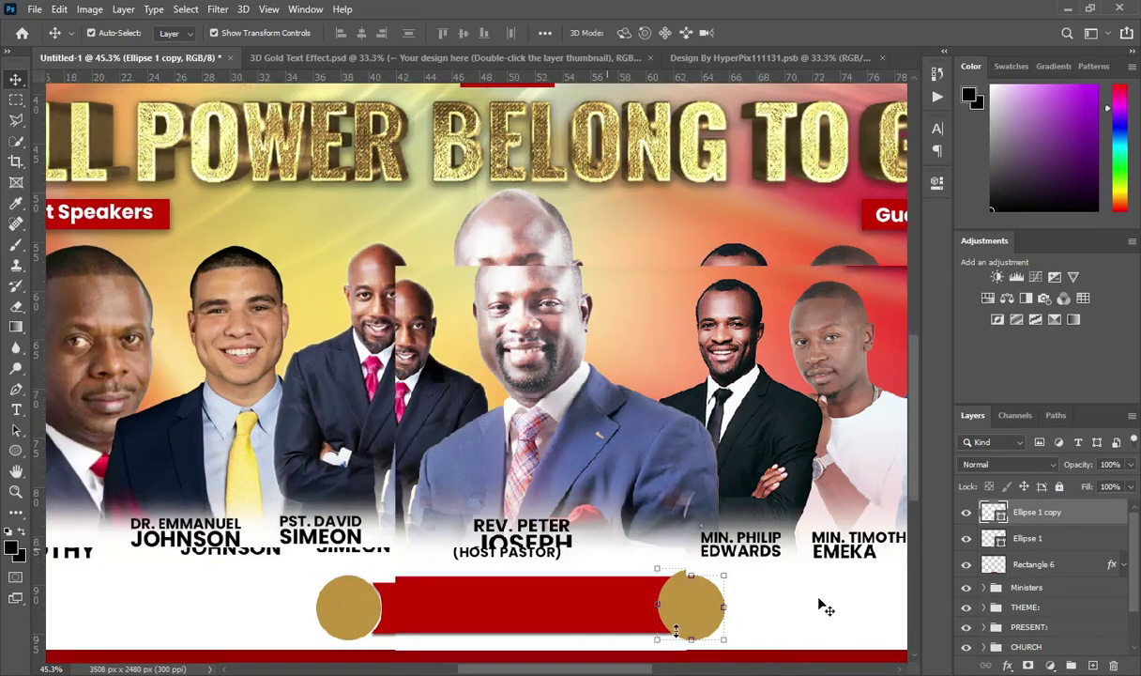
left_click(185, 9)
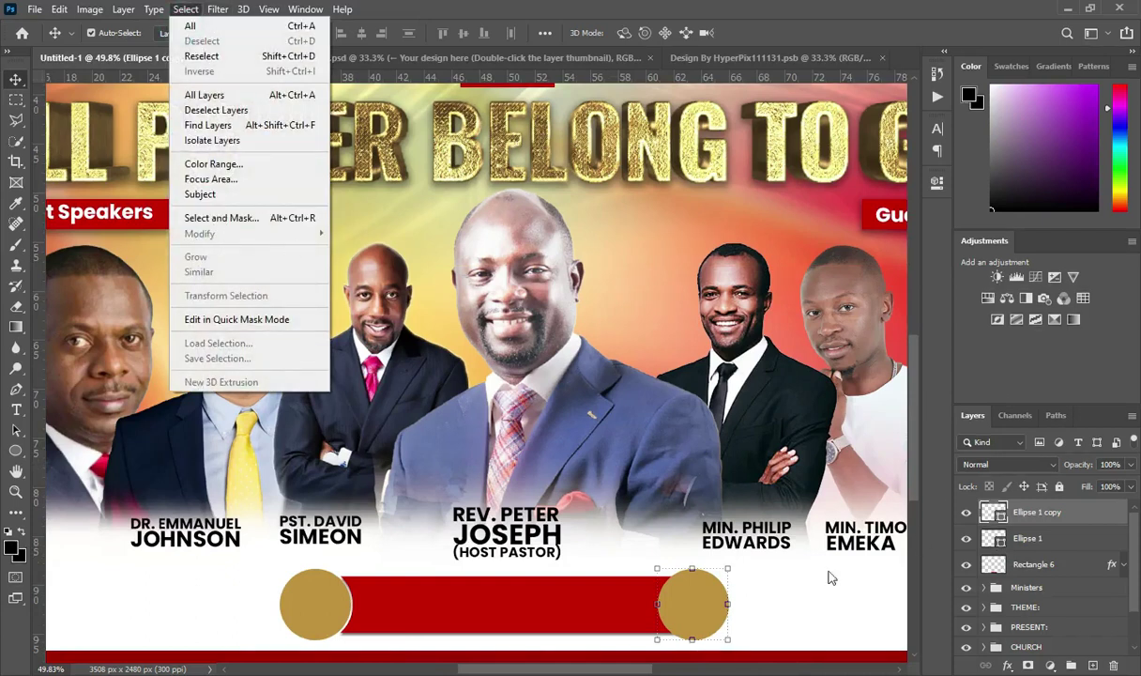
left_click(1043, 516)
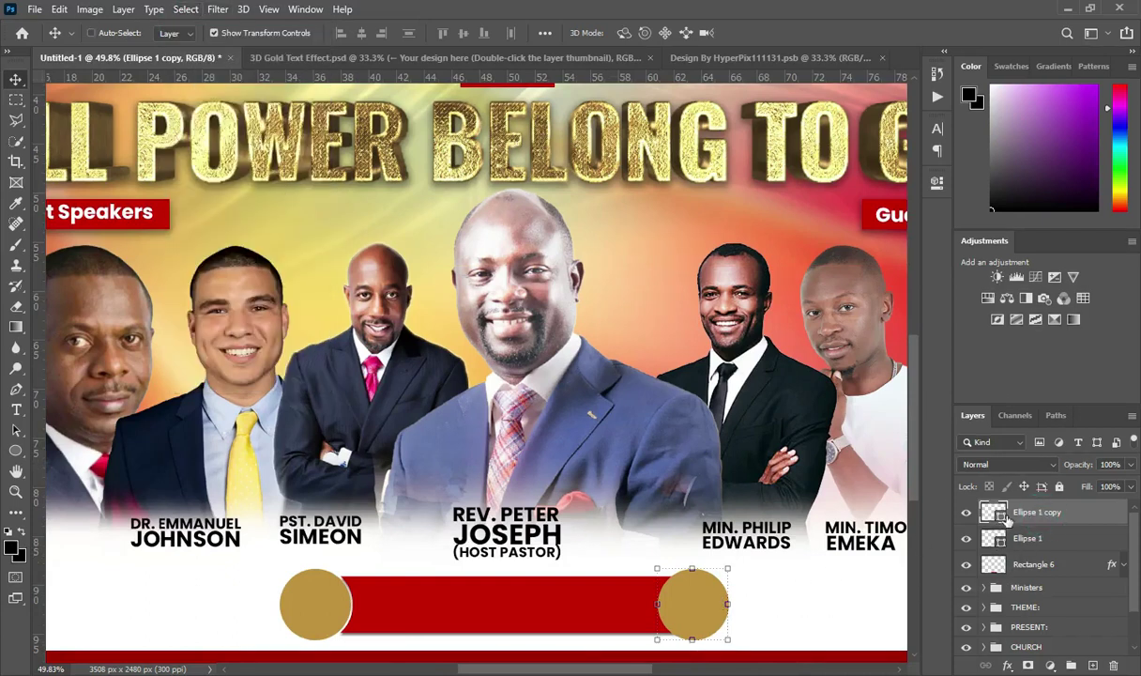
left_click(995, 514, "ctrl")
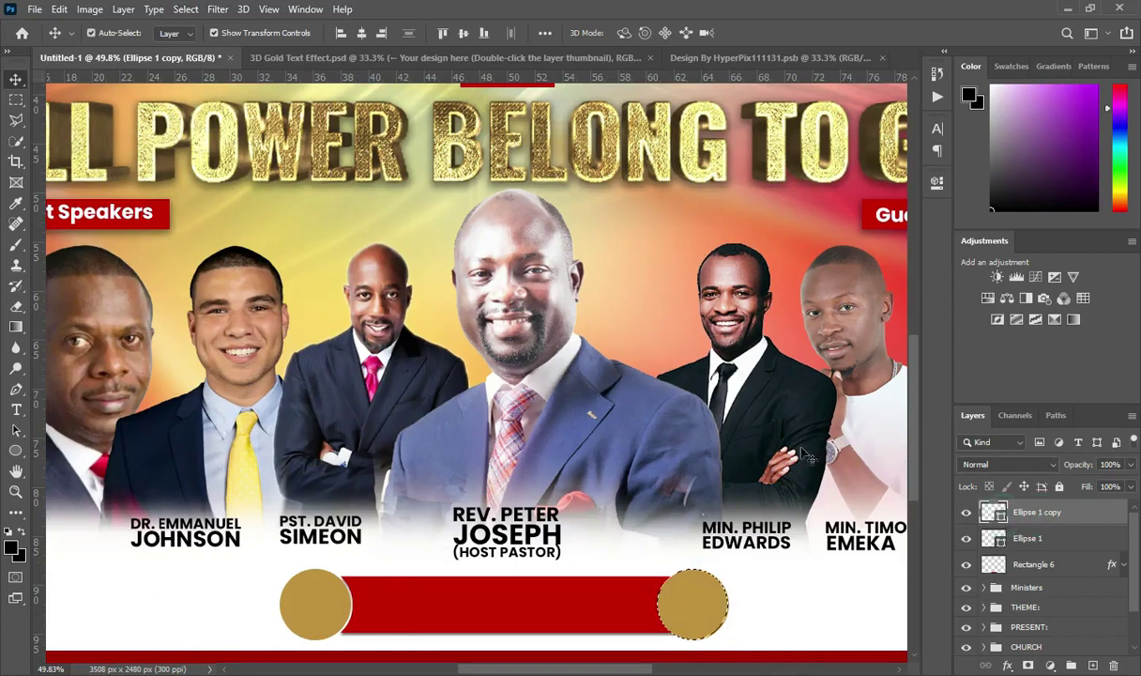
left_click(218, 10)
mouse_move(174, 13)
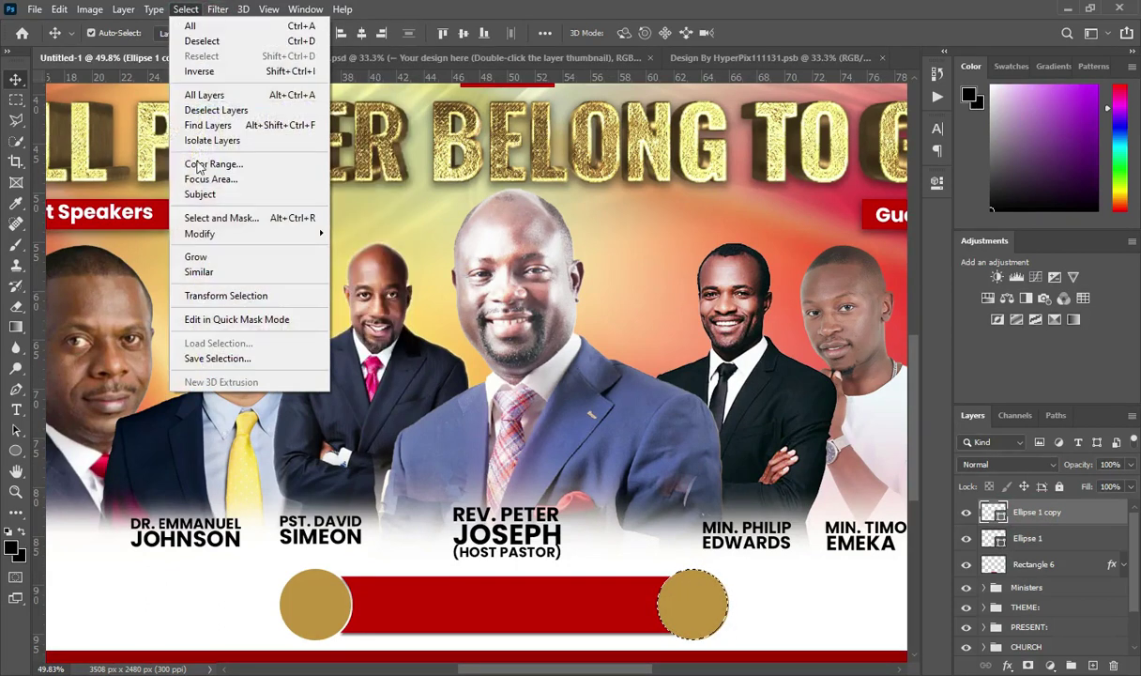
mouse_move(282, 234)
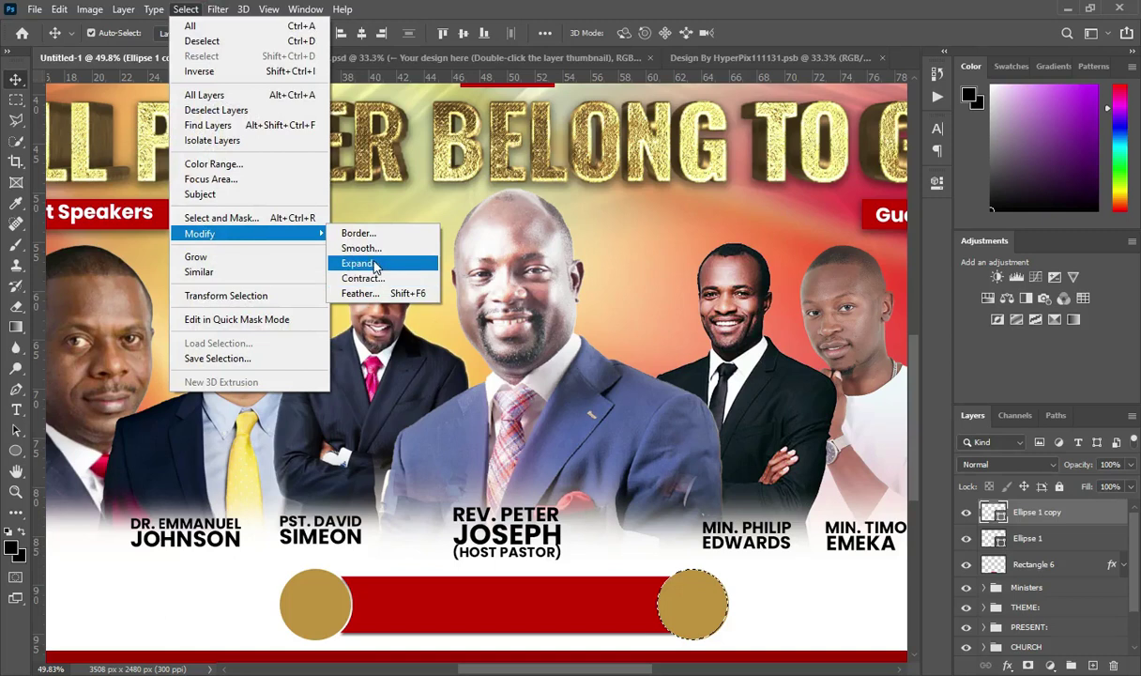
left_click(360, 263)
left_click(535, 214)
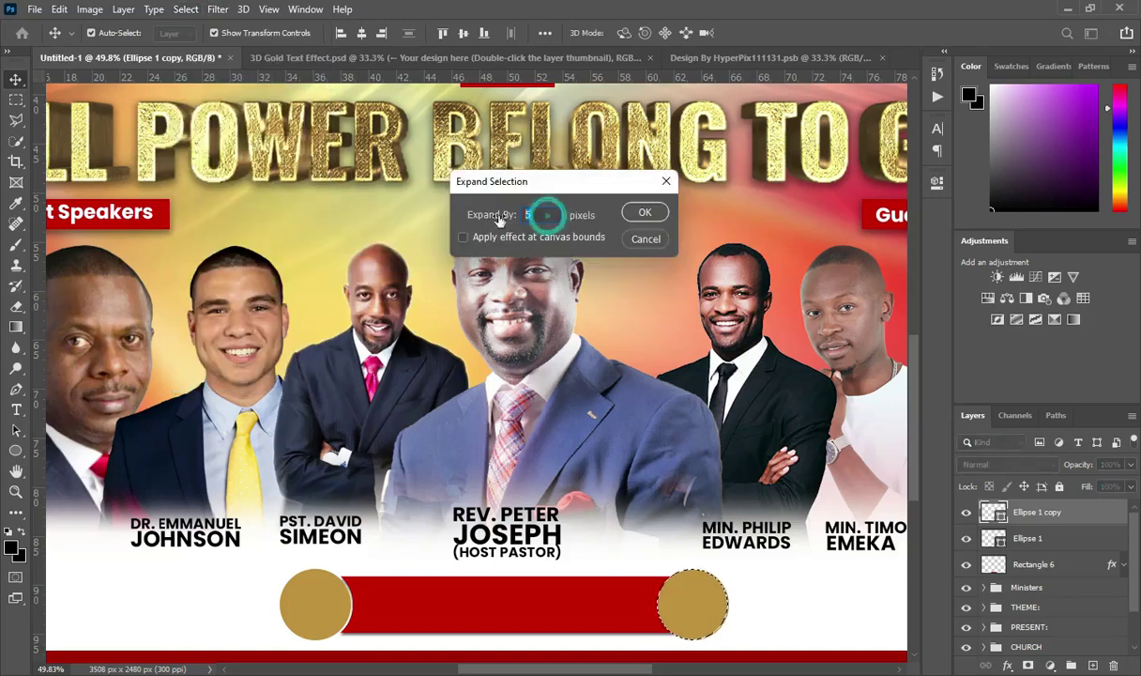
left_click(644, 214)
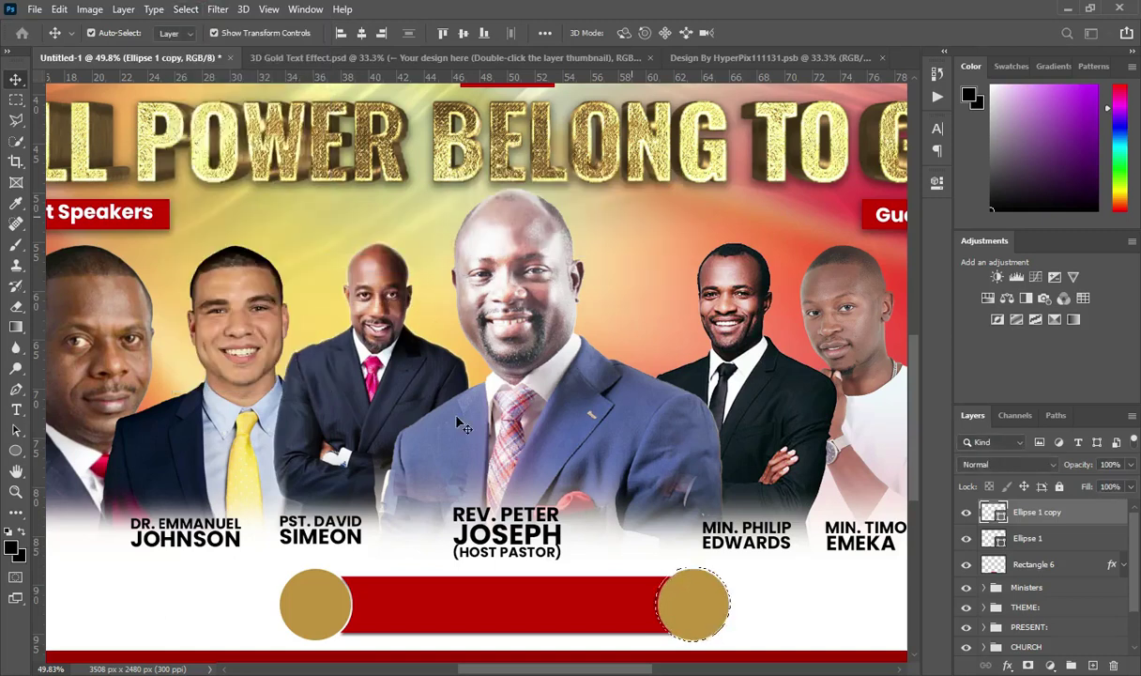
Erase the red rectangle's right end inside the expanded selection and deselect
left_click(16, 308)
left_click(1044, 564)
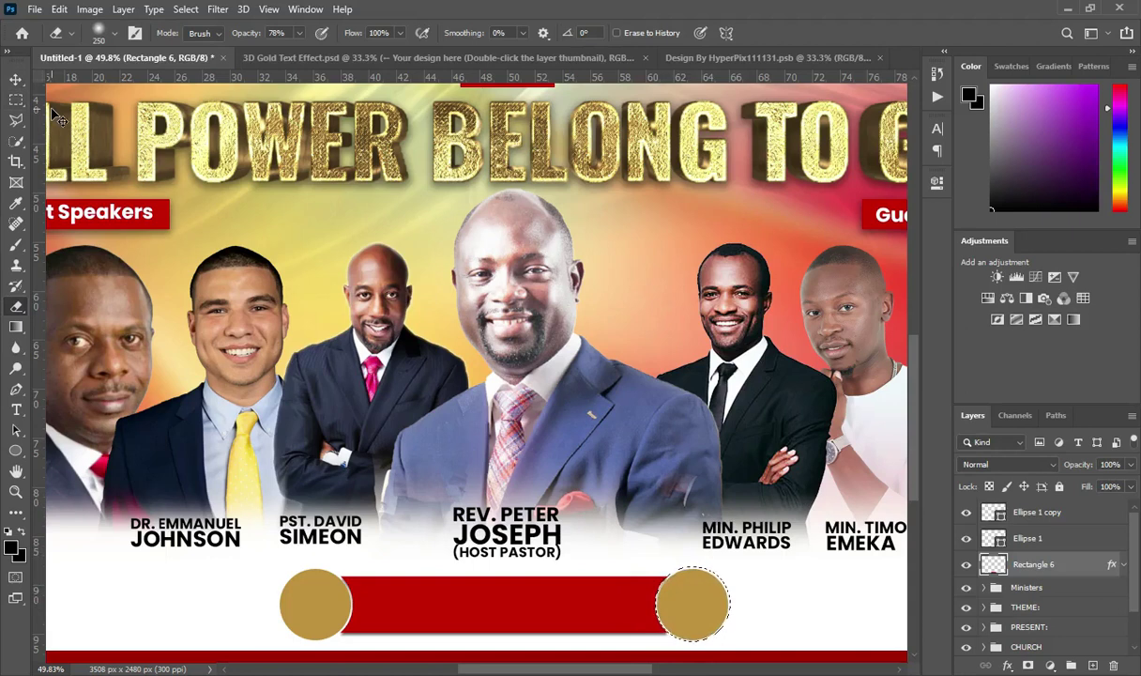
key("ctrl+d")
left_click(16, 79)
scroll(526, 535, "down", 1)
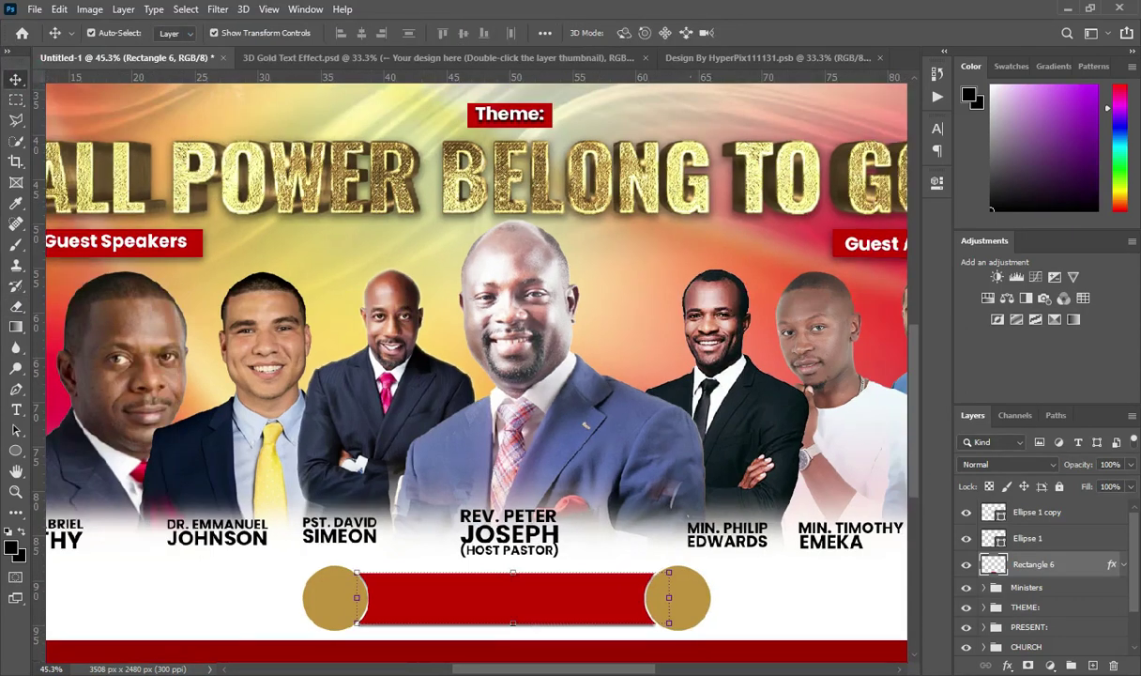
Duplicate the gold circle at the rectangle's left end in place
left_click(1047, 537)
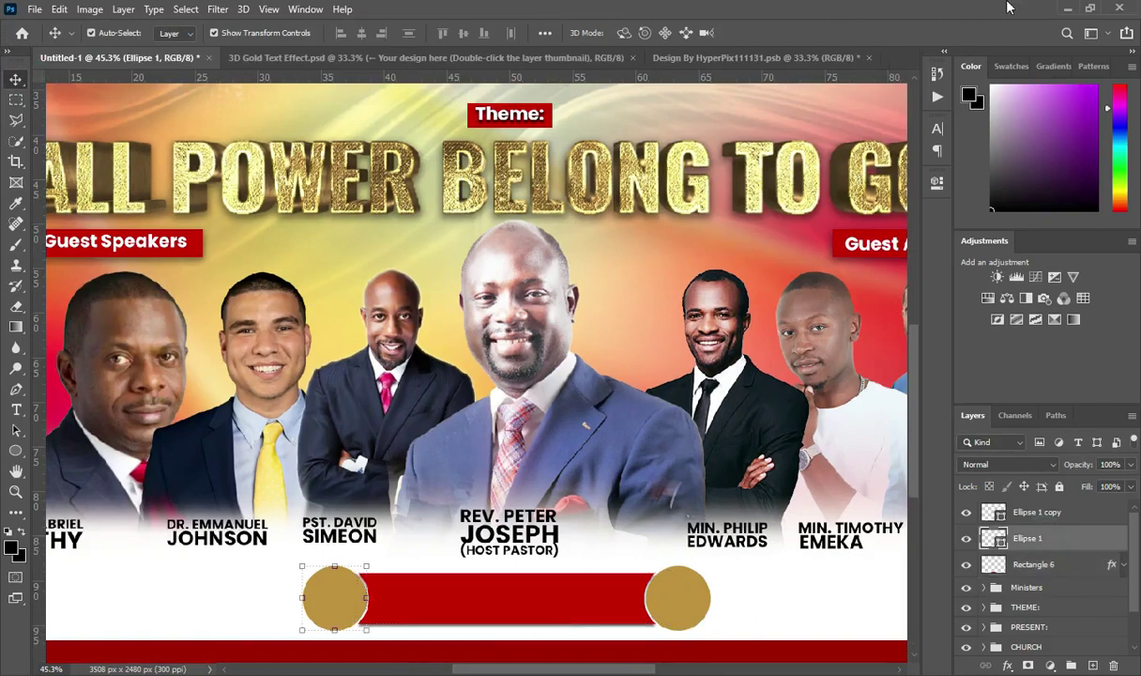
scroll(247, 611, "up", 3)
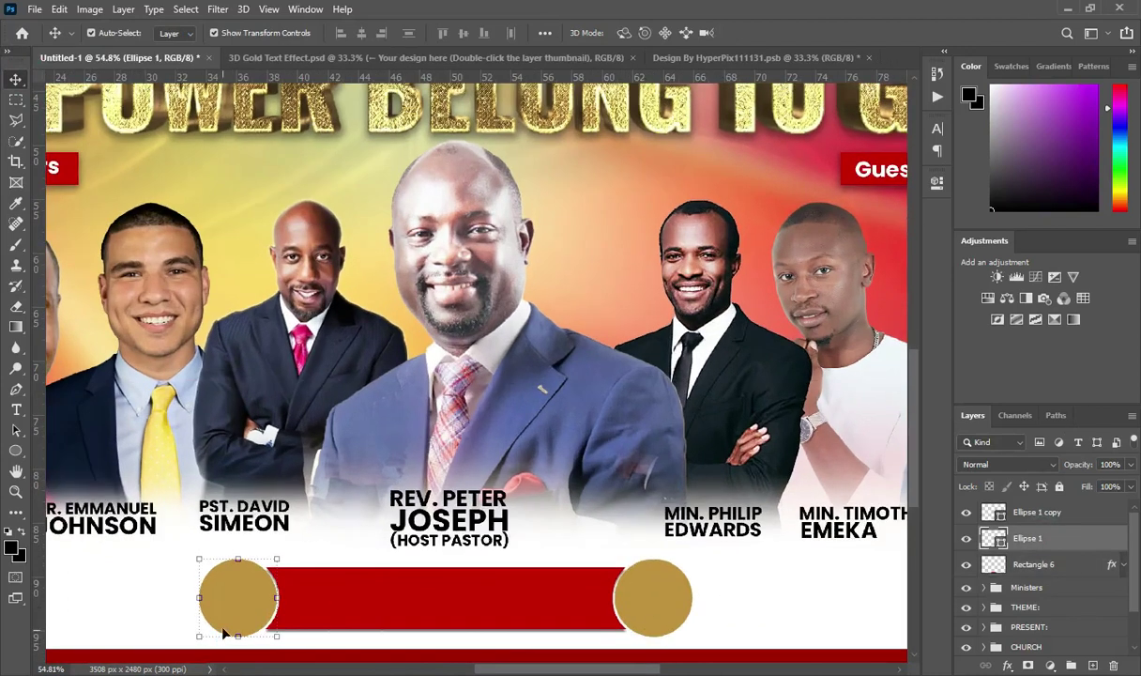
scroll(247, 611, "up", 1)
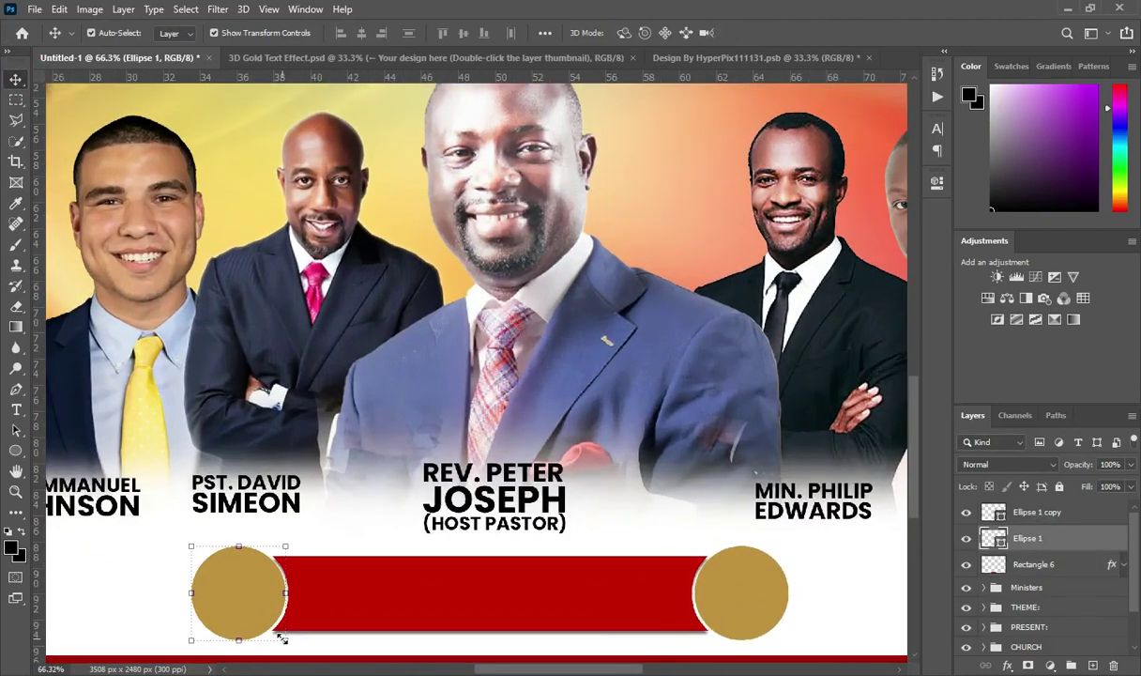
left_click_drag(1051, 544, 1093, 666)
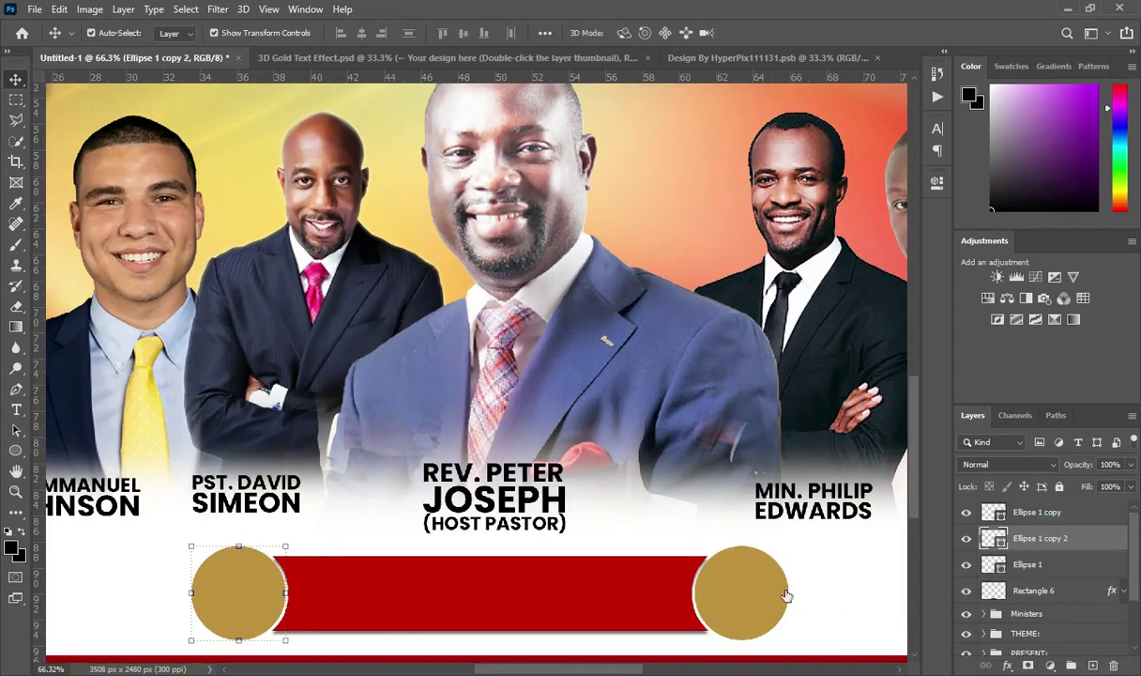
Scale the duplicated gold circle at the rectangle's left end down to about 85% around its centre
left_click(283, 639)
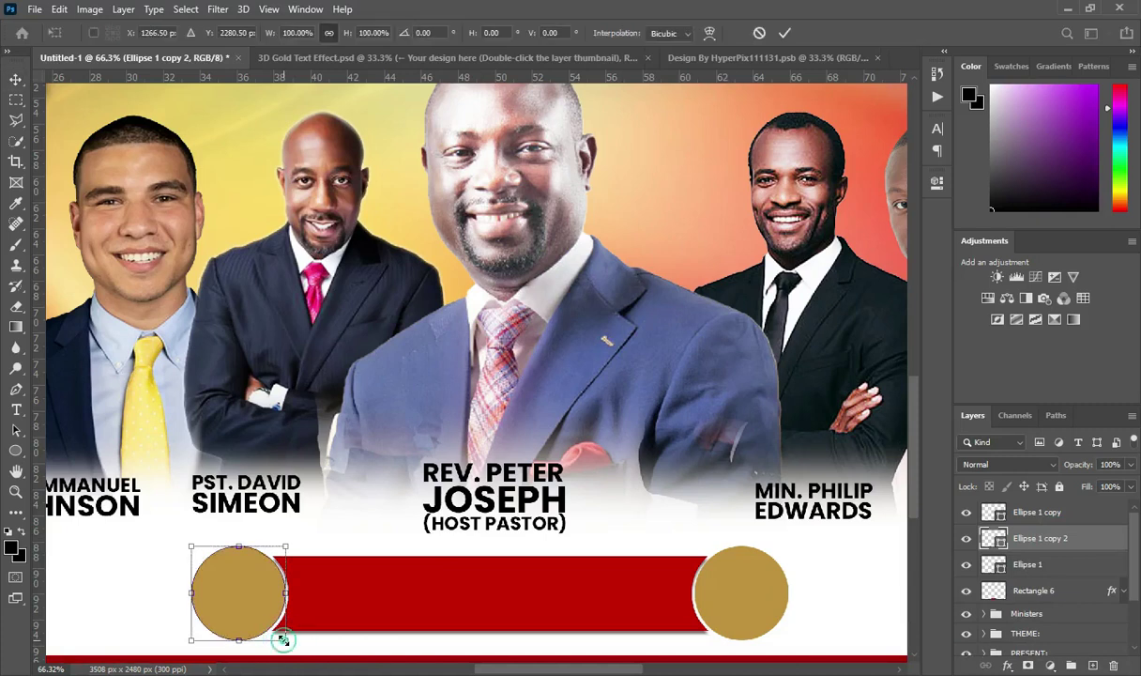
left_click_drag(283, 639, 276, 635)
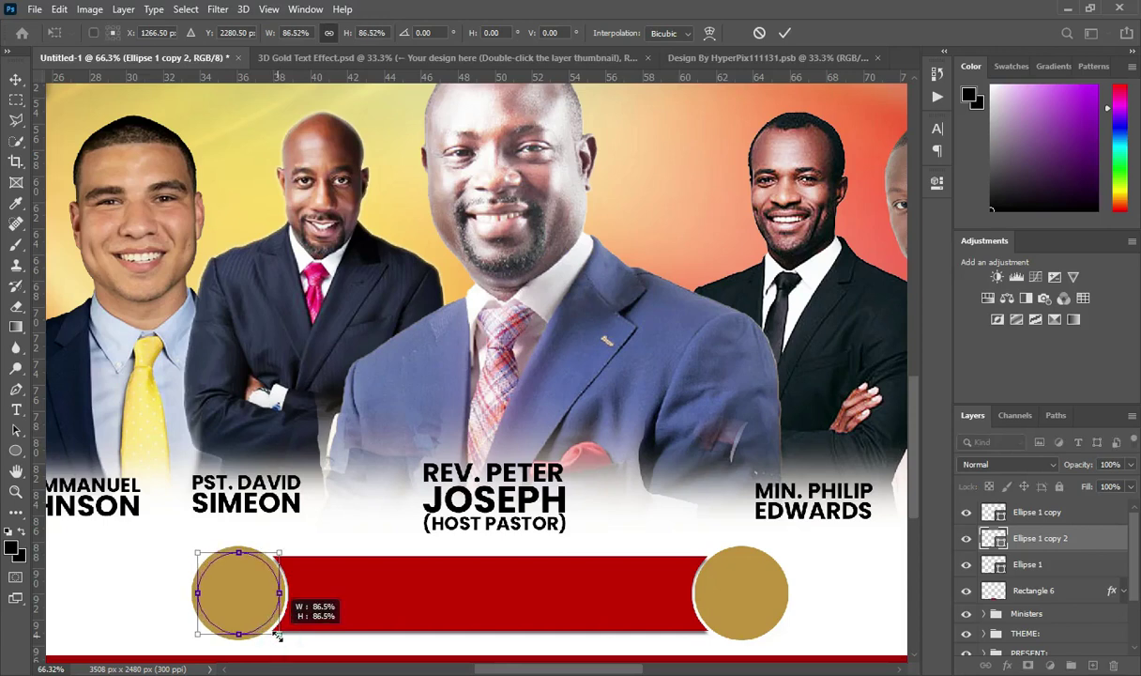
left_click_drag(277, 636, 275, 632)
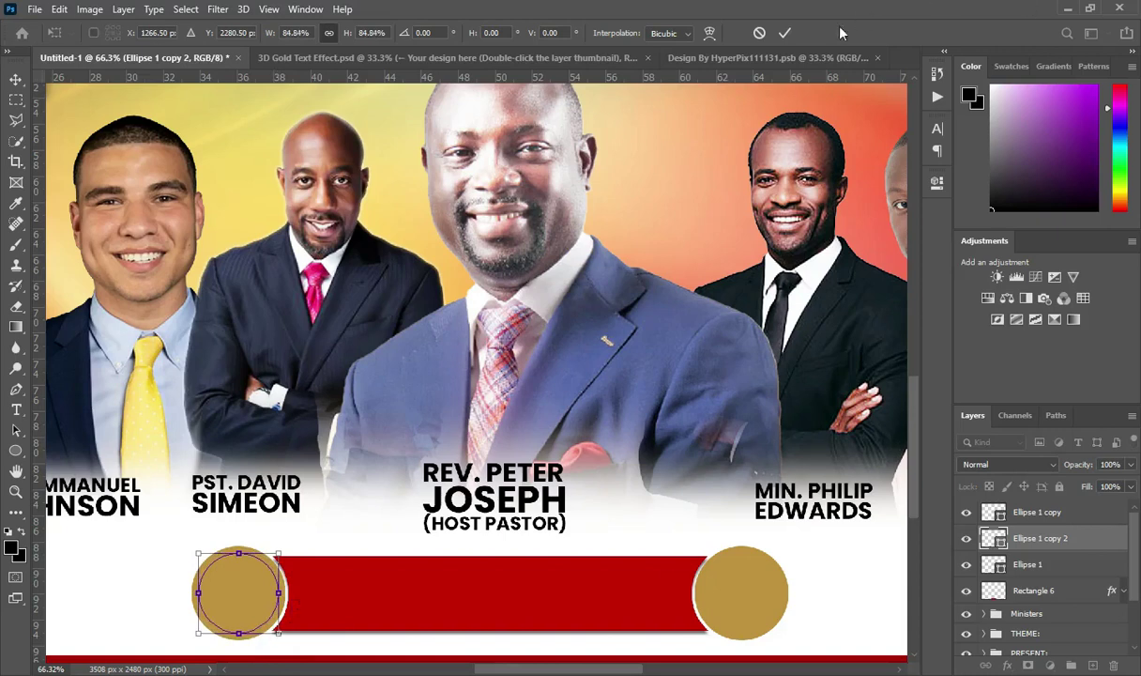
left_click(785, 33)
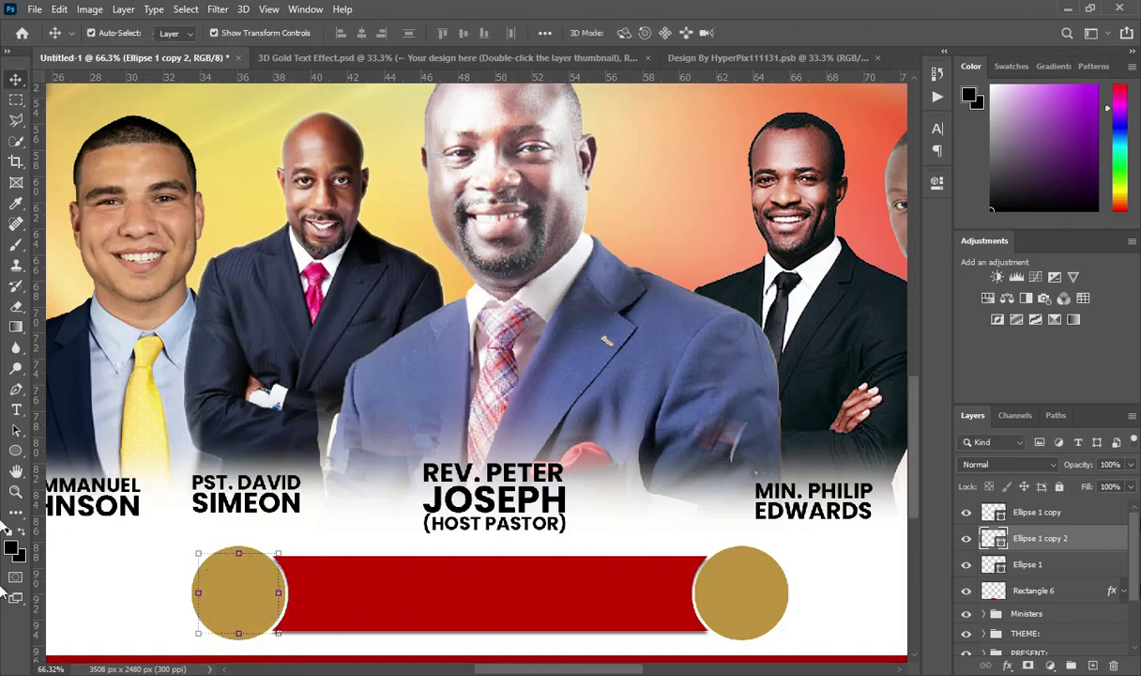
Duplicate the smaller gold circle, move the copy onto the right-hand circle and raise it above that circle in the layer order
left_click_drag(1062, 543, 1094, 664)
key("ctrl+j")
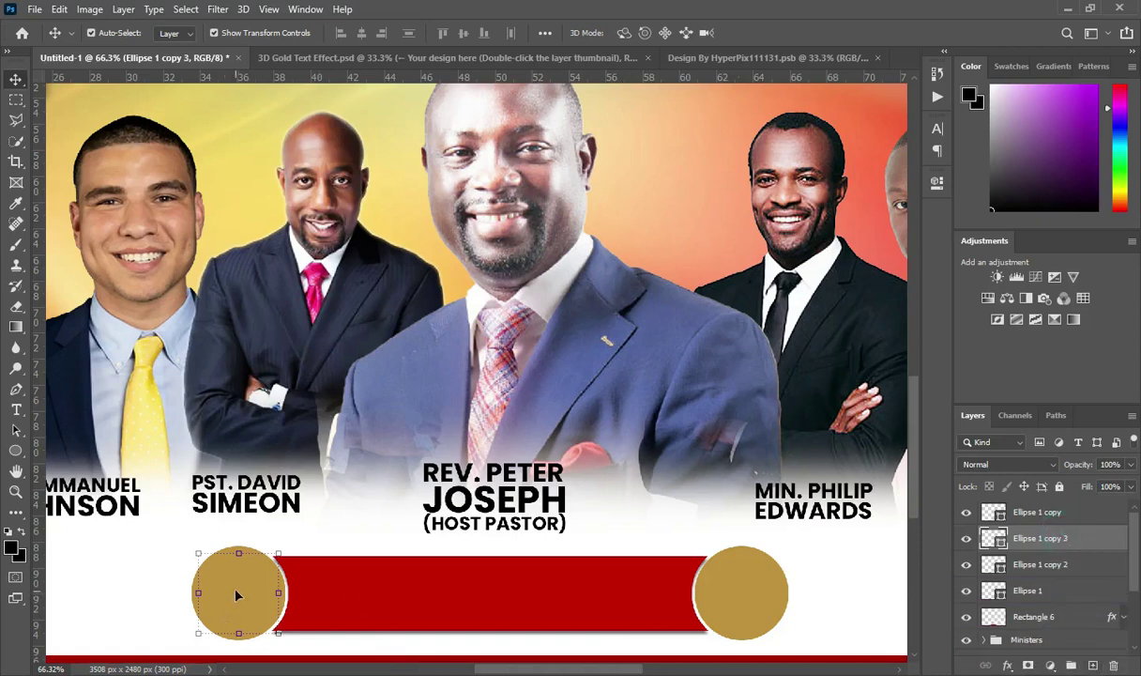
left_click_drag(238, 592, 740, 597)
key("ctrl+bracketright")
scroll(417, 438, "down", 4)
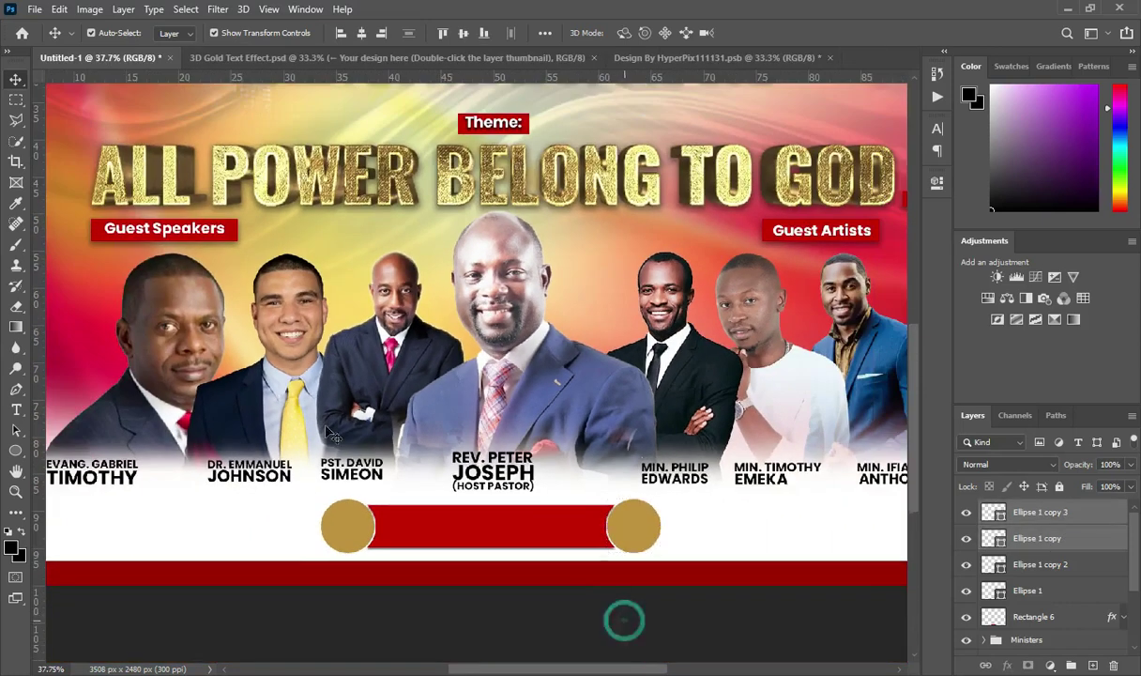
left_click(623, 616)
Fill the larger right-hand circle with the banner's red, c80000, sampled from the rectangle
scroll(638, 506, "up", 1)
scroll(638, 506, "up", 1)
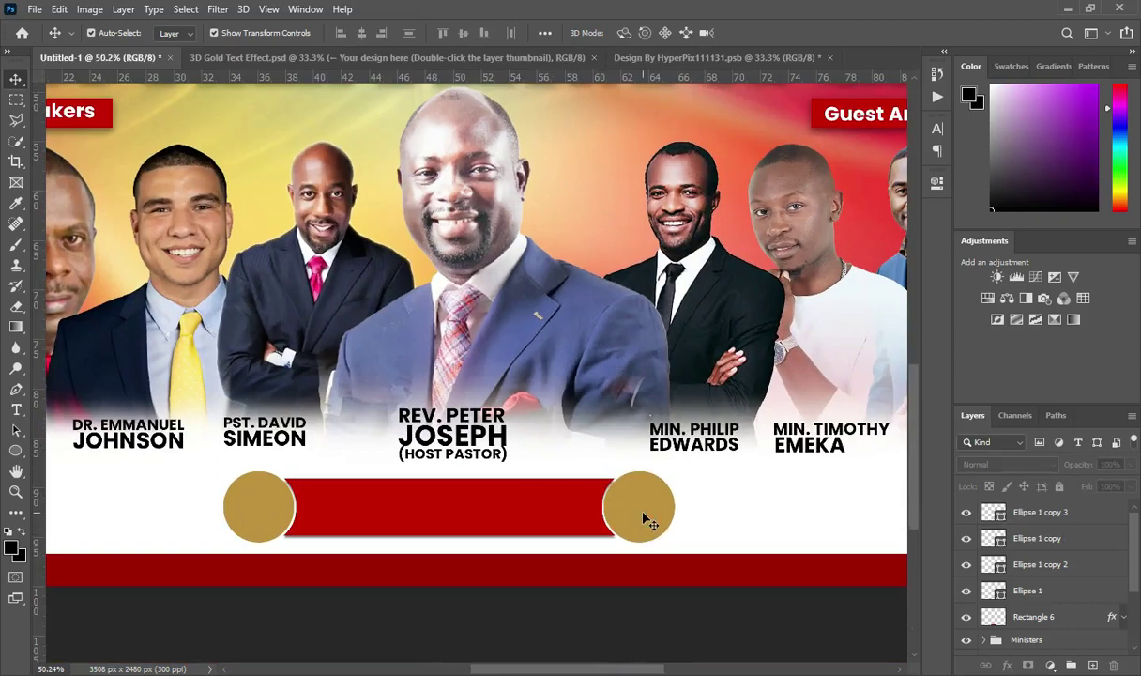
left_click(643, 516)
scroll(657, 510, "up", 1)
scroll(657, 509, "up", 1)
left_click(700, 633)
left_click(1027, 539)
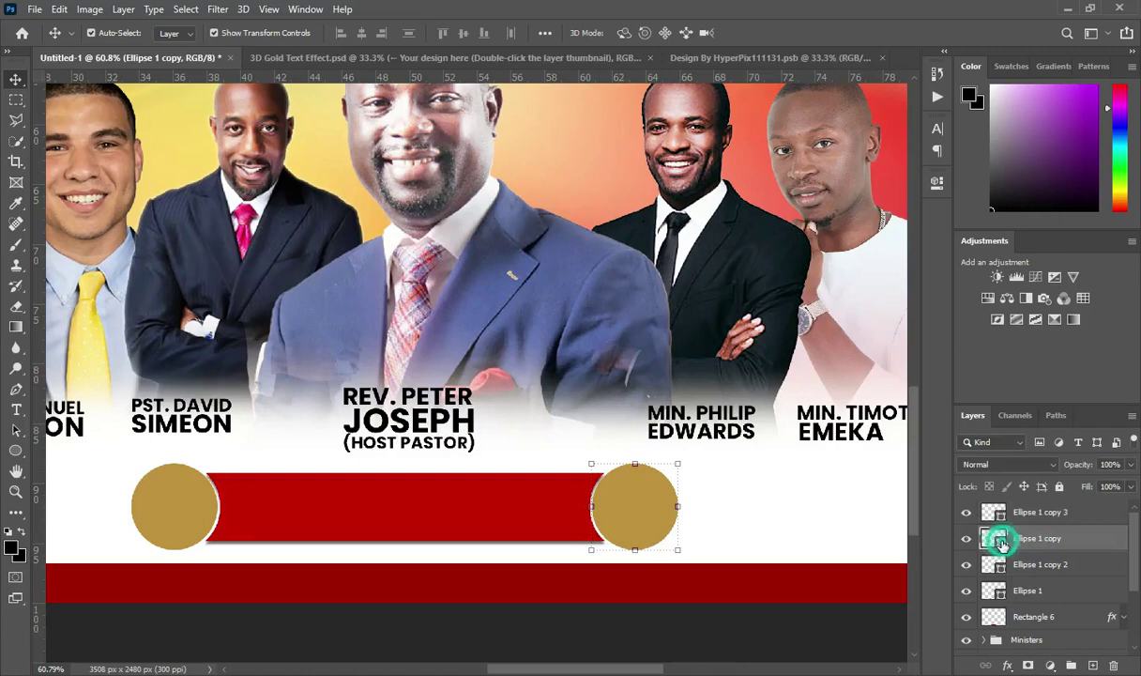
double_click(995, 539)
left_click(461, 519)
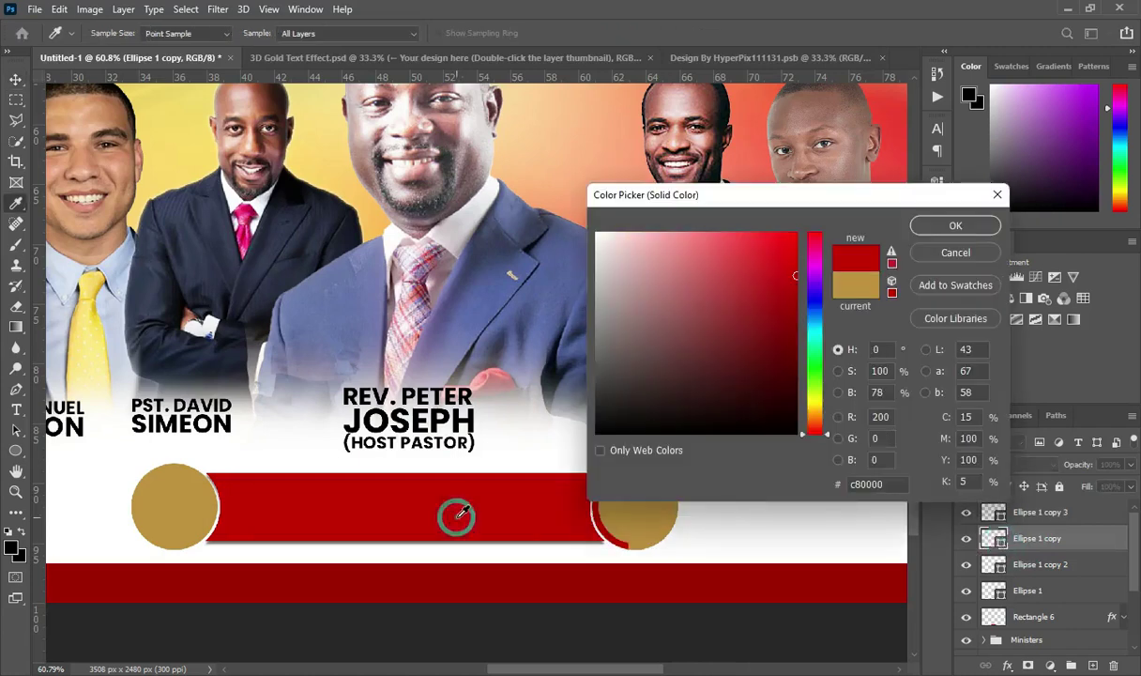
left_click(955, 219)
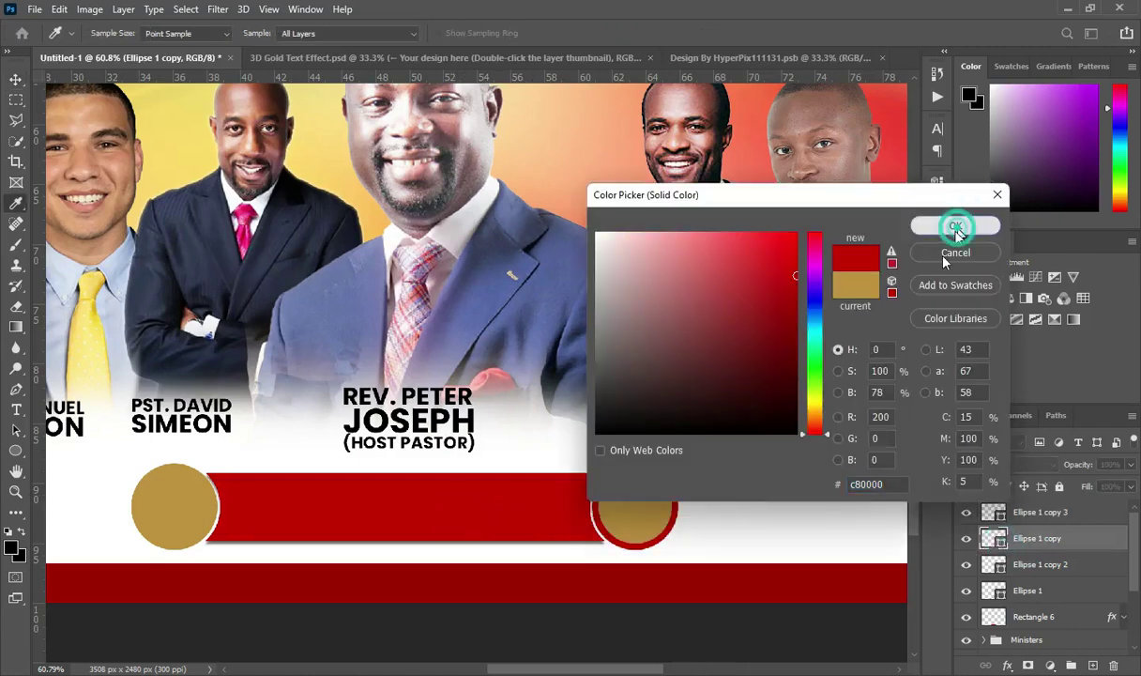
Fill the larger left-hand circle with the same c80000 red sampled from the banner rectangle
left_click(1024, 589)
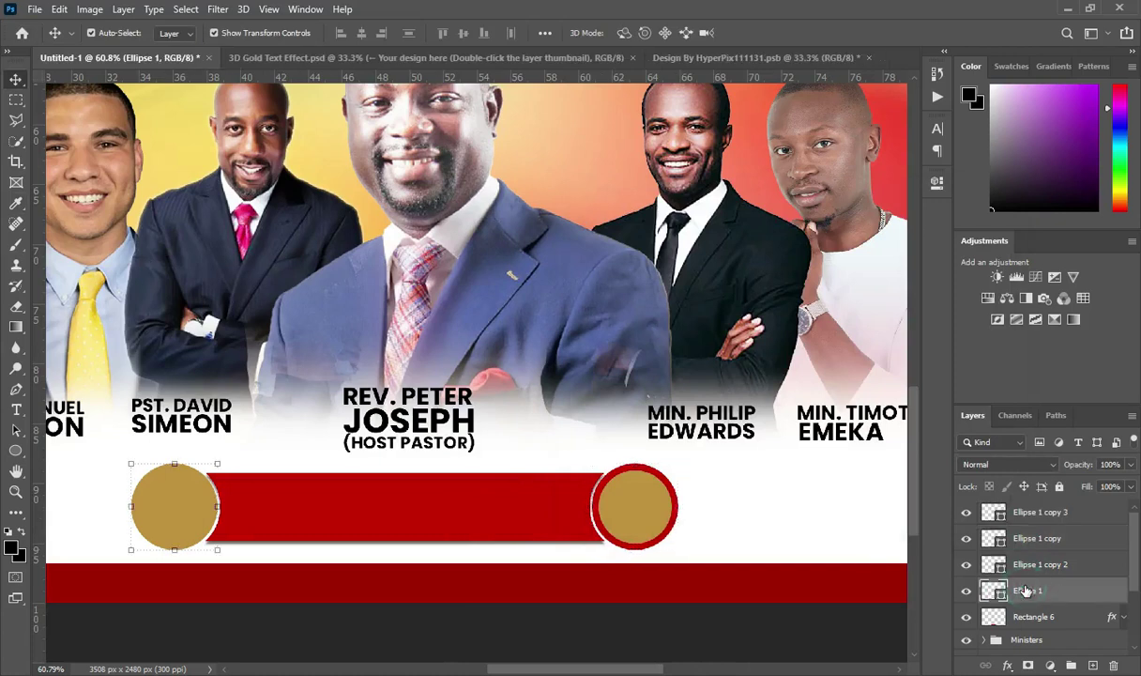
double_click(998, 591)
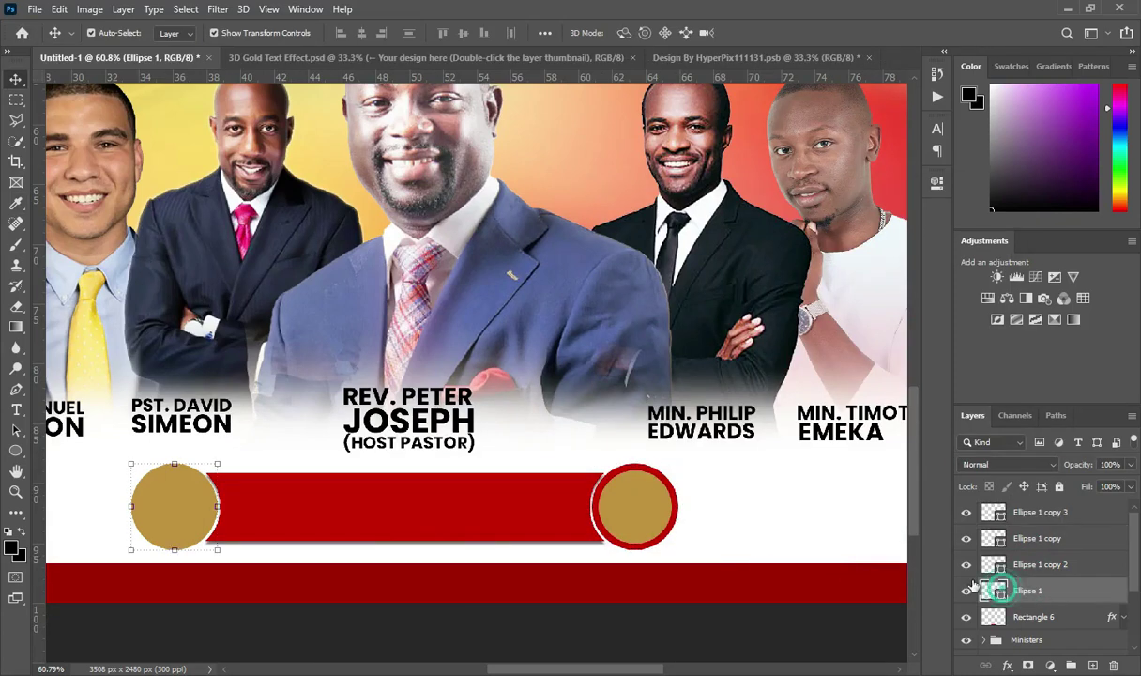
left_click(475, 509)
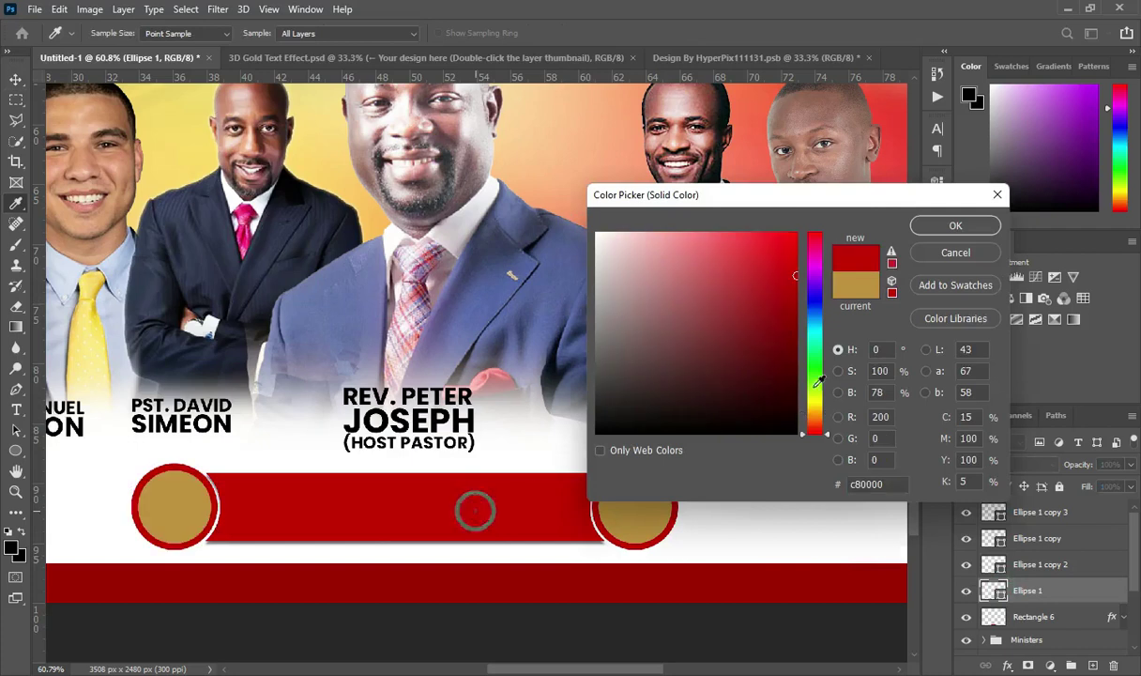
left_click(963, 230)
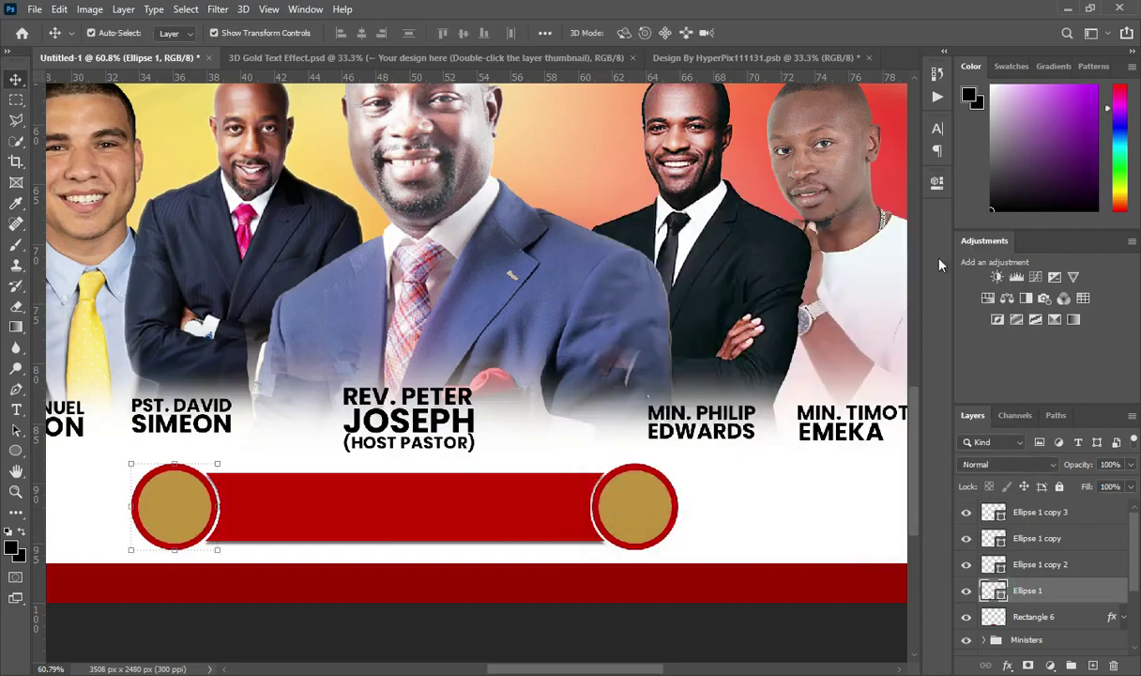
Remove the larger left-hand circle's fill and give it a 3 px red stroke
left_click(937, 181)
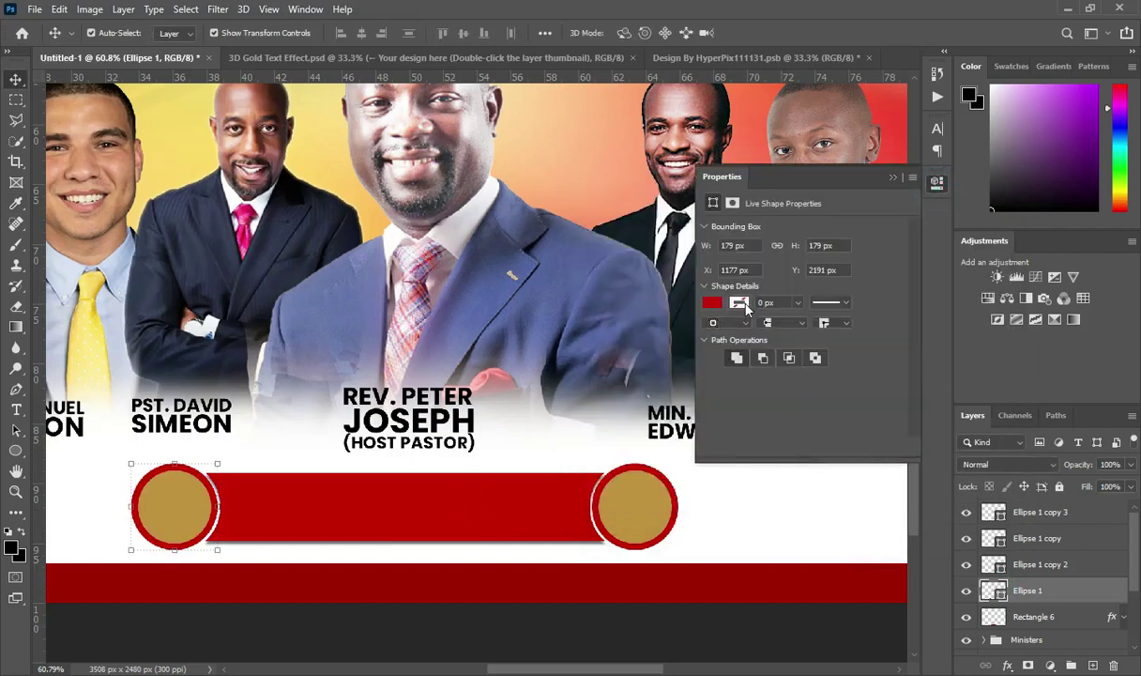
left_click(712, 304)
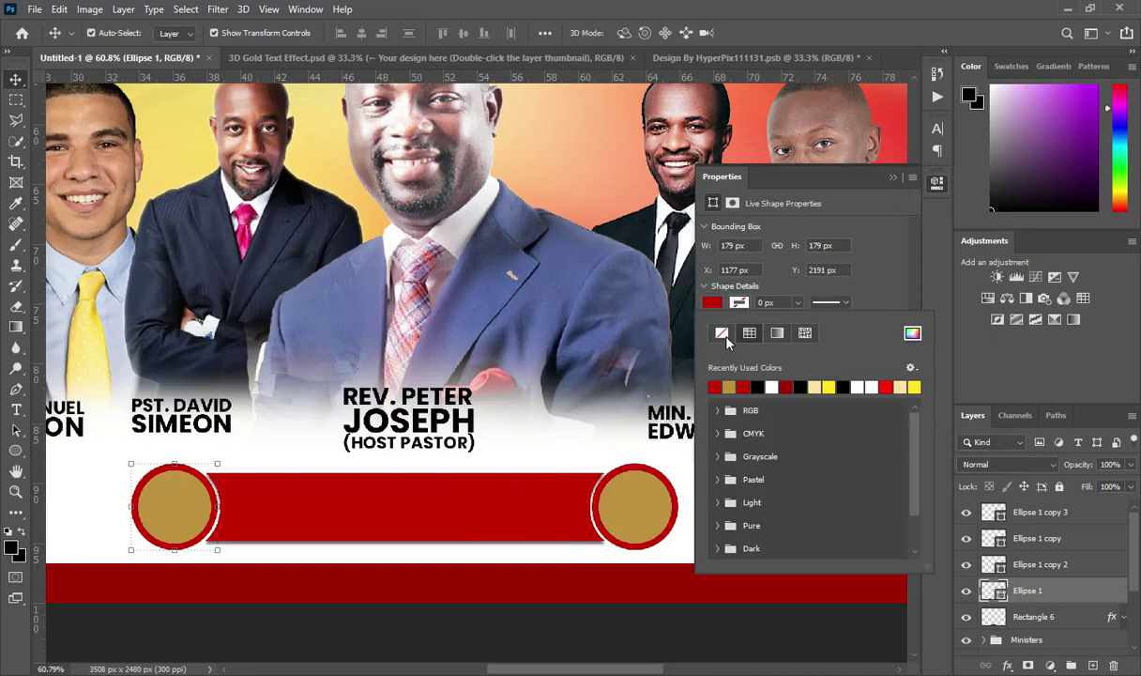
left_click(722, 333)
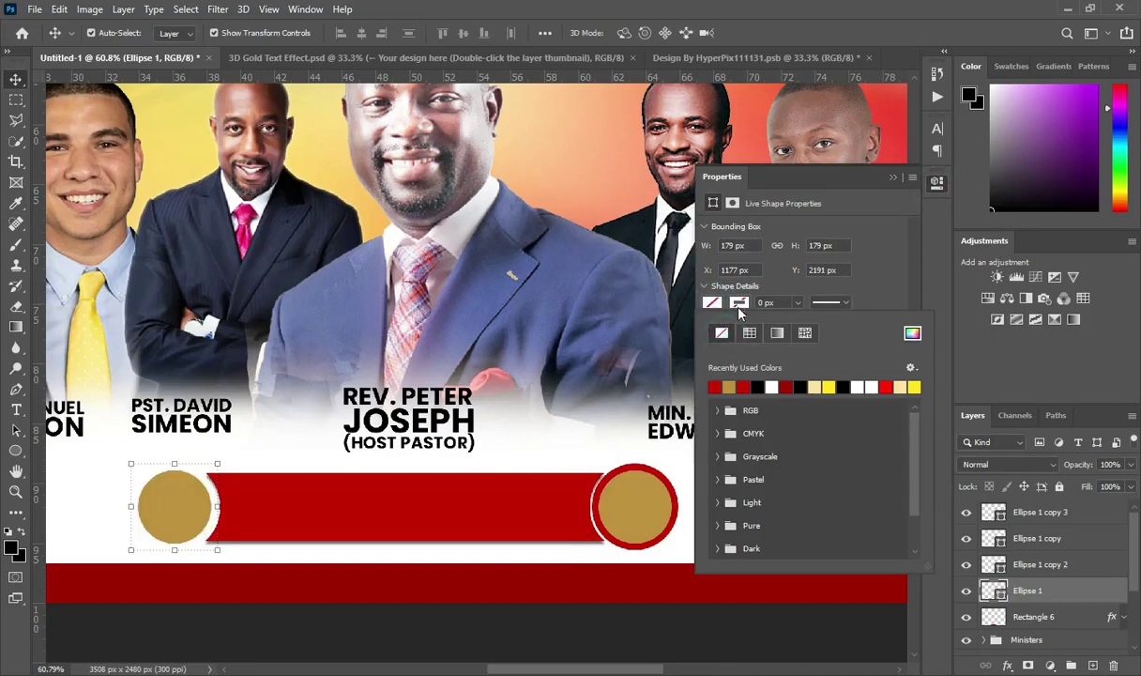
left_click(716, 386)
left_click(778, 301)
double_click(775, 302)
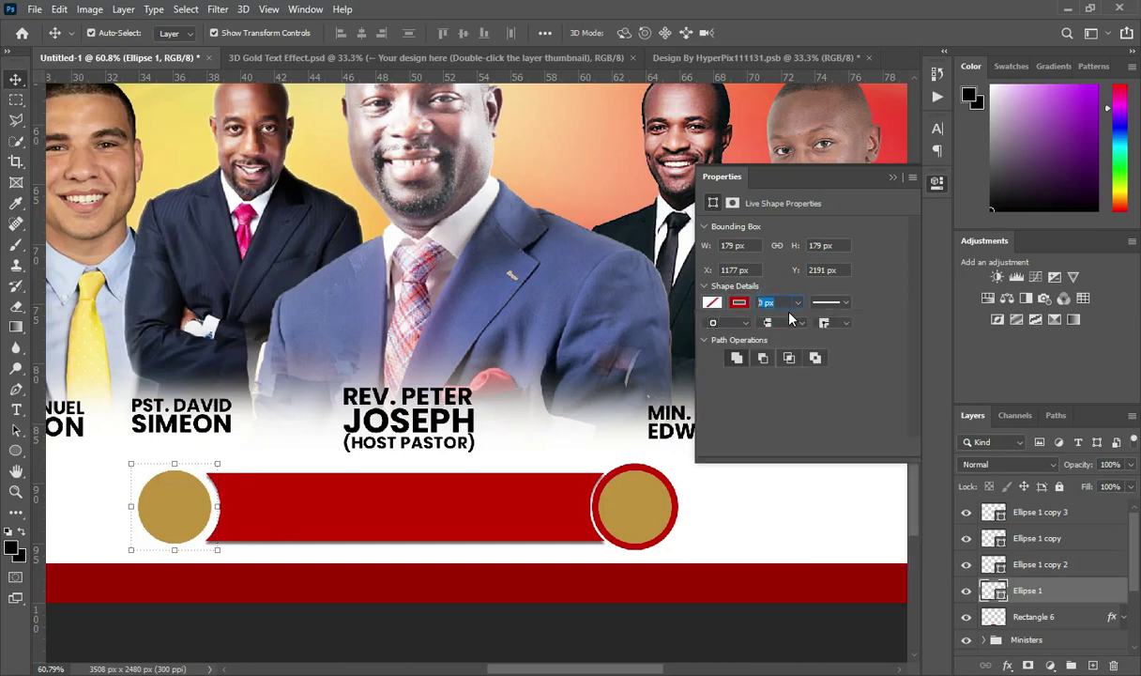
type("3")
key("Return")
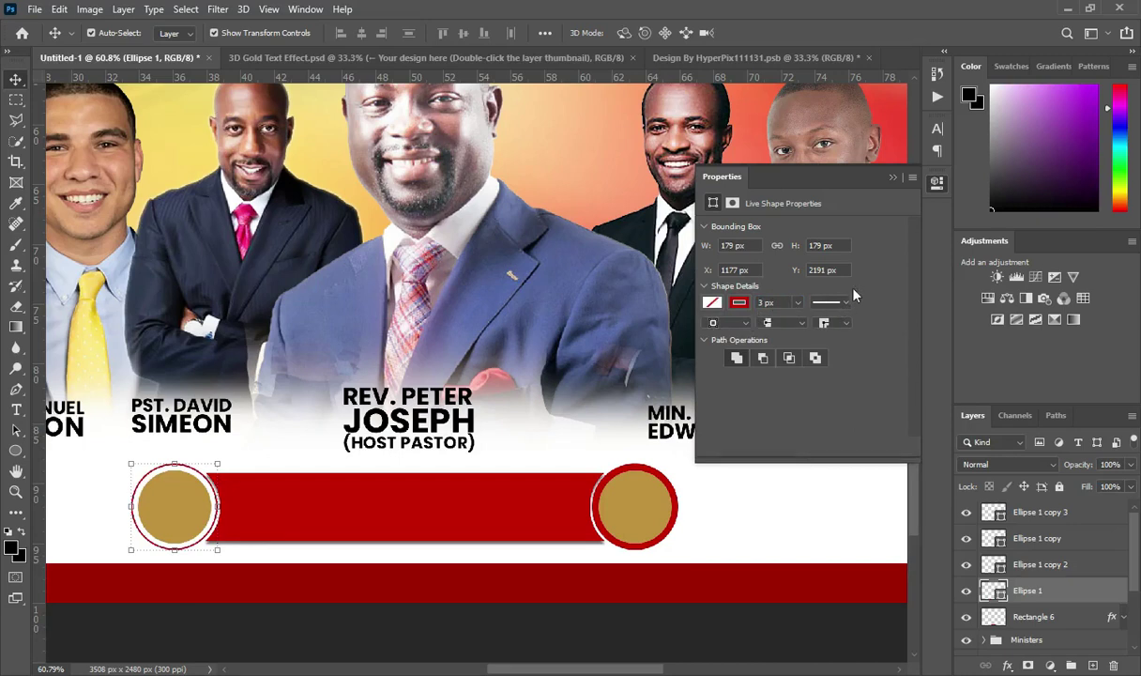
left_click(891, 178)
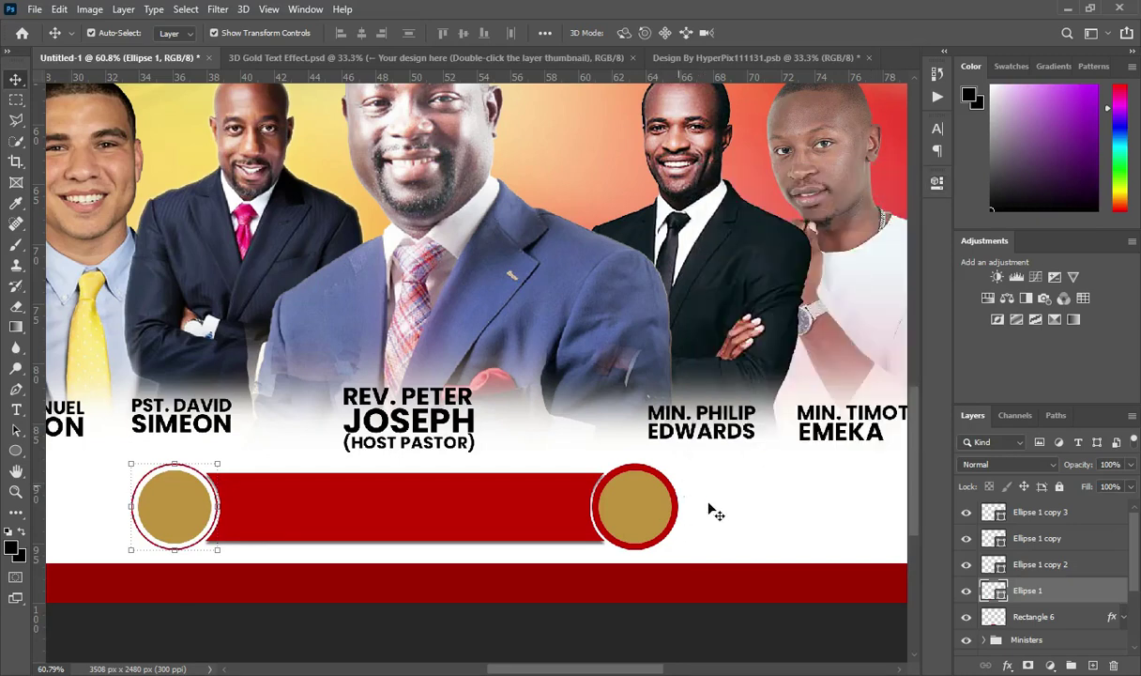
Remove the larger right-hand circle's fill and give it a matching 3 px red stroke
left_click(1032, 538)
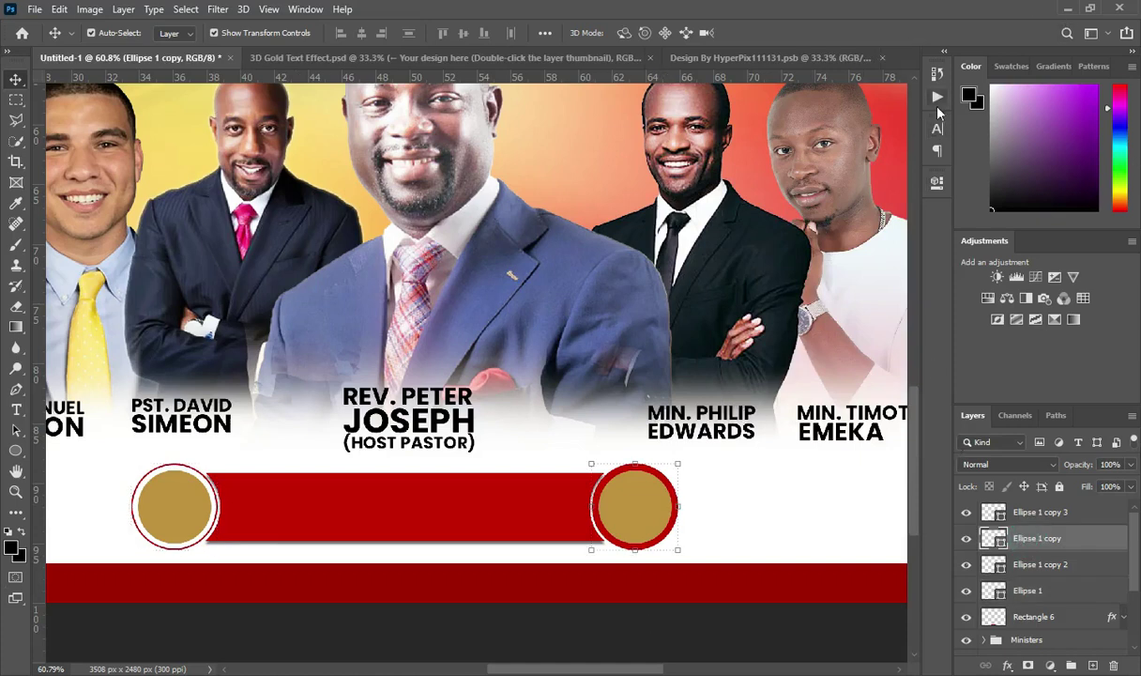
left_click(937, 184)
left_click(712, 302)
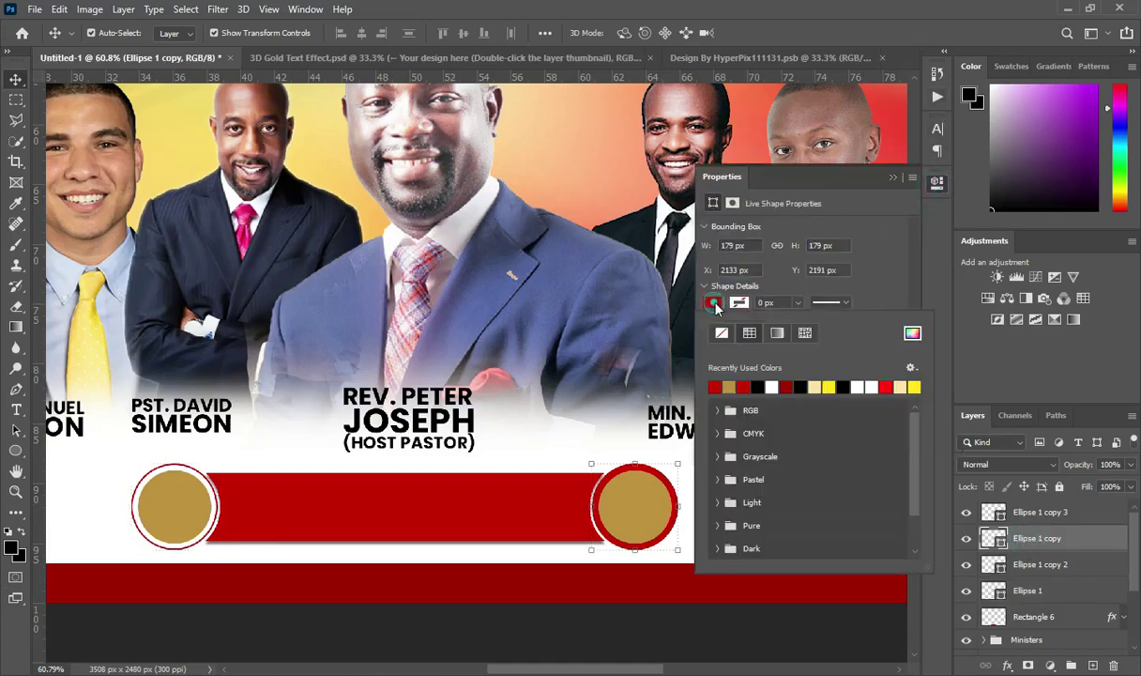
left_click(721, 332)
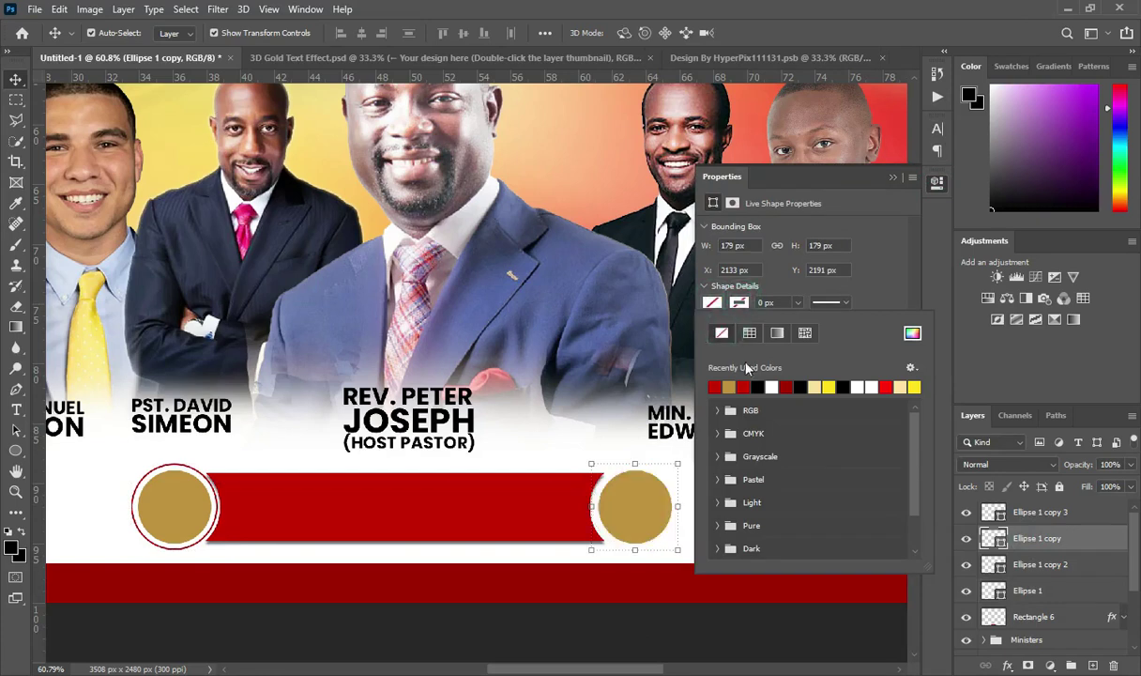
left_click(716, 386)
left_click(766, 303)
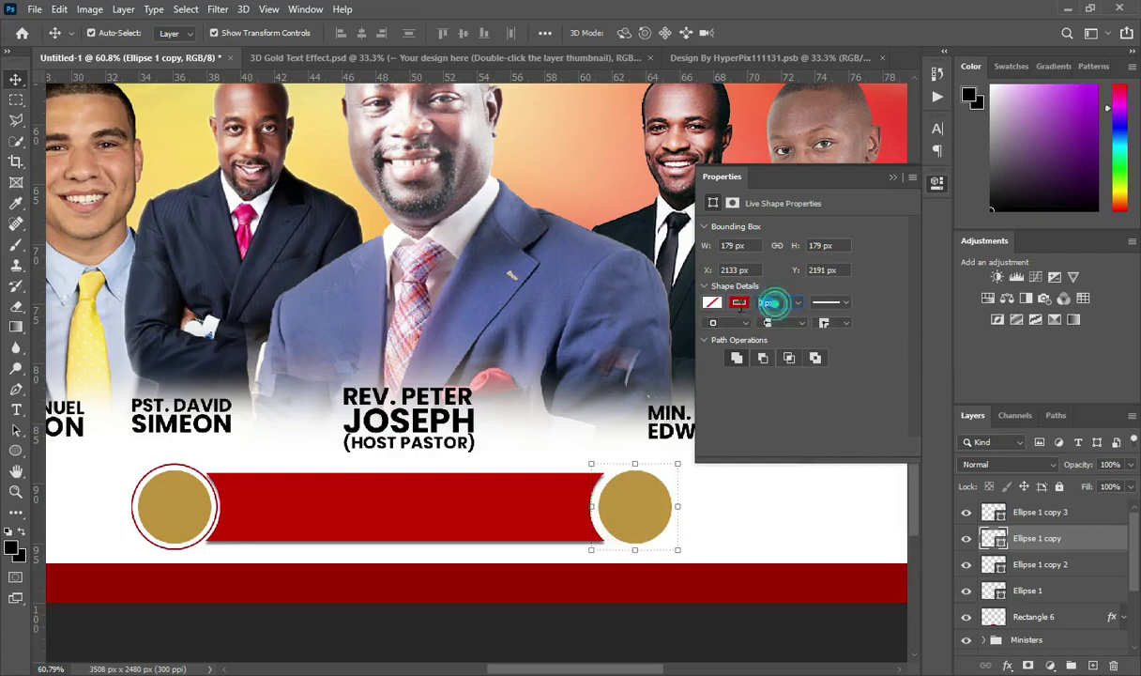
type("3")
key("Return")
left_click(791, 628)
Enlarge the right-hand gold circle slightly around its centre to narrow the gap to its red ring
scroll(644, 531, "up", 1)
left_click(640, 522)
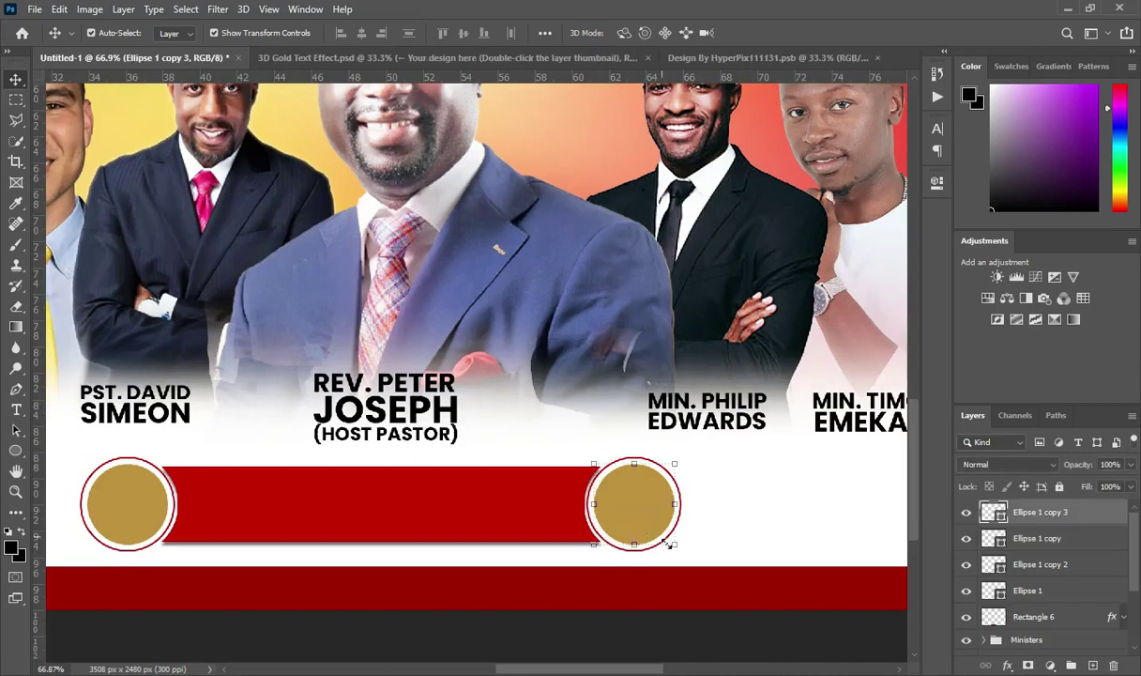
left_click(675, 545)
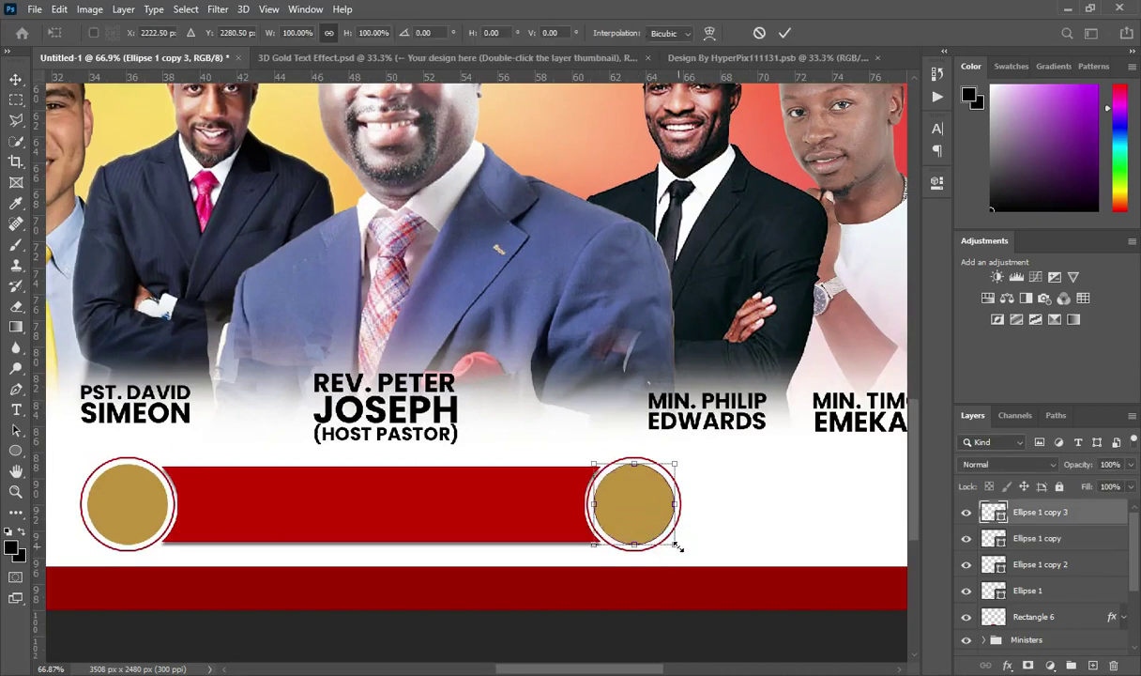
left_click_drag(676, 544, 675, 542)
key("Return")
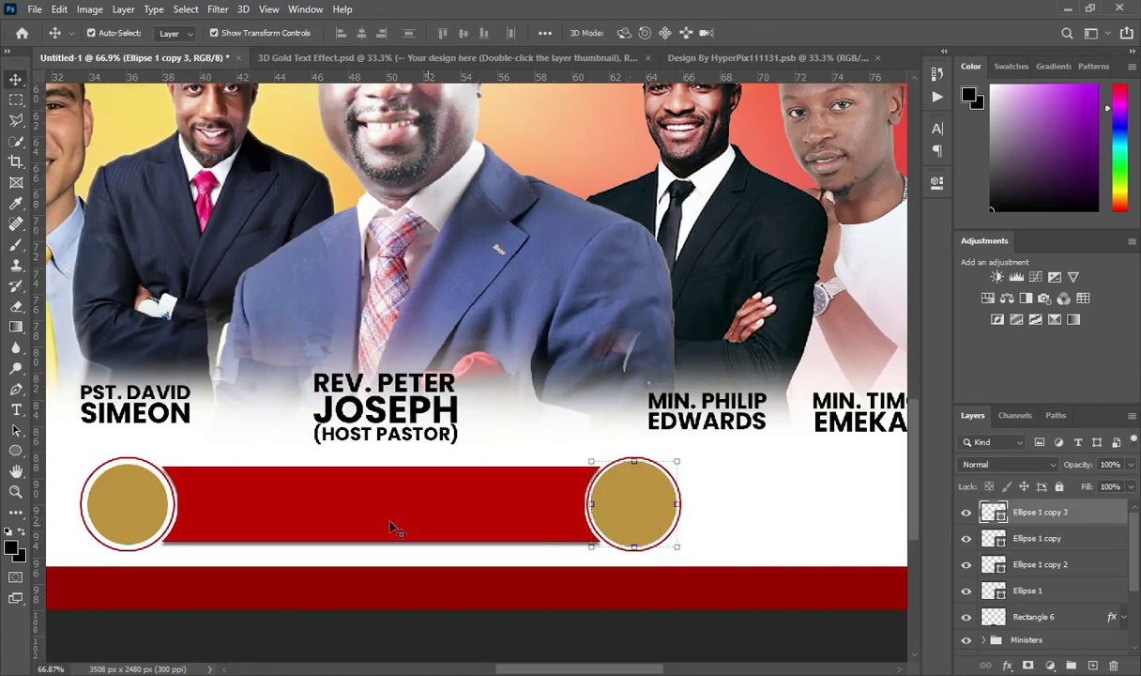
Enlarge the left-hand gold circle to about 105% around its centre to match the right-hand one
left_click(139, 494)
left_click(170, 544)
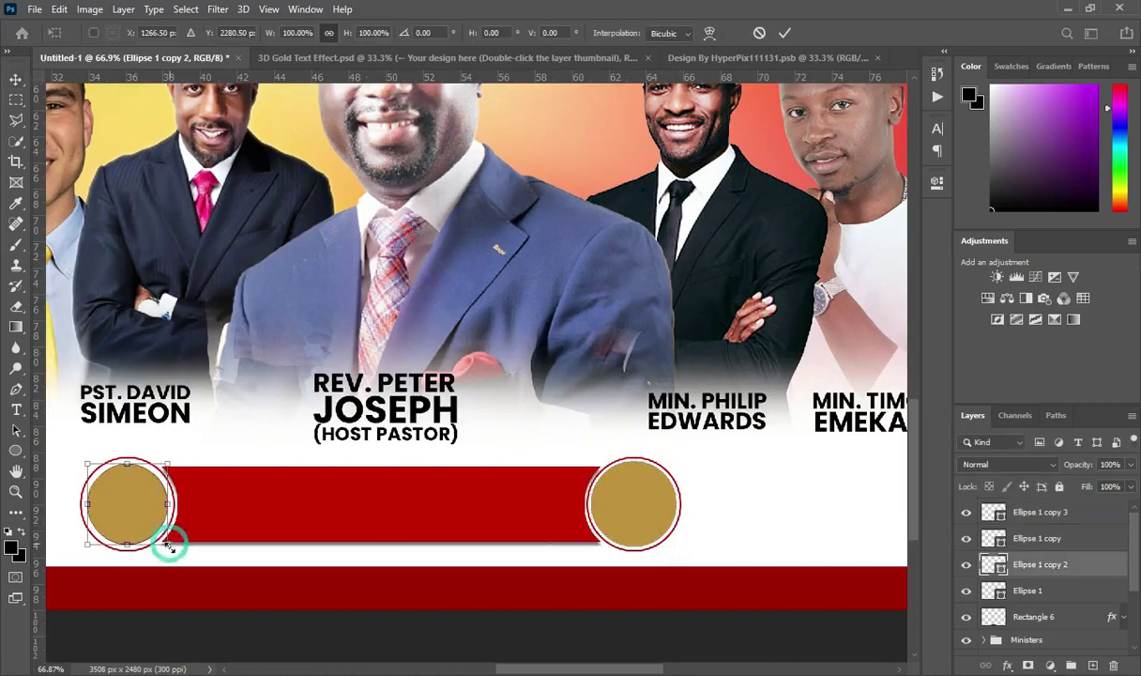
left_click_drag(168, 542, 171, 546)
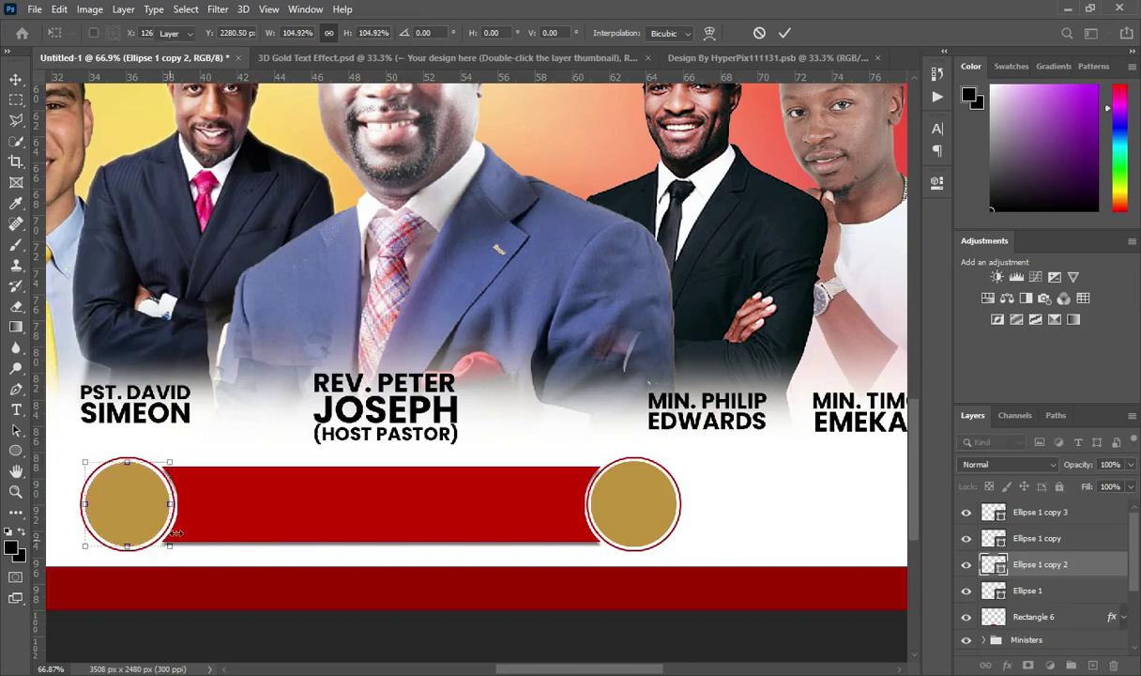
key("Return")
left_click(306, 594)
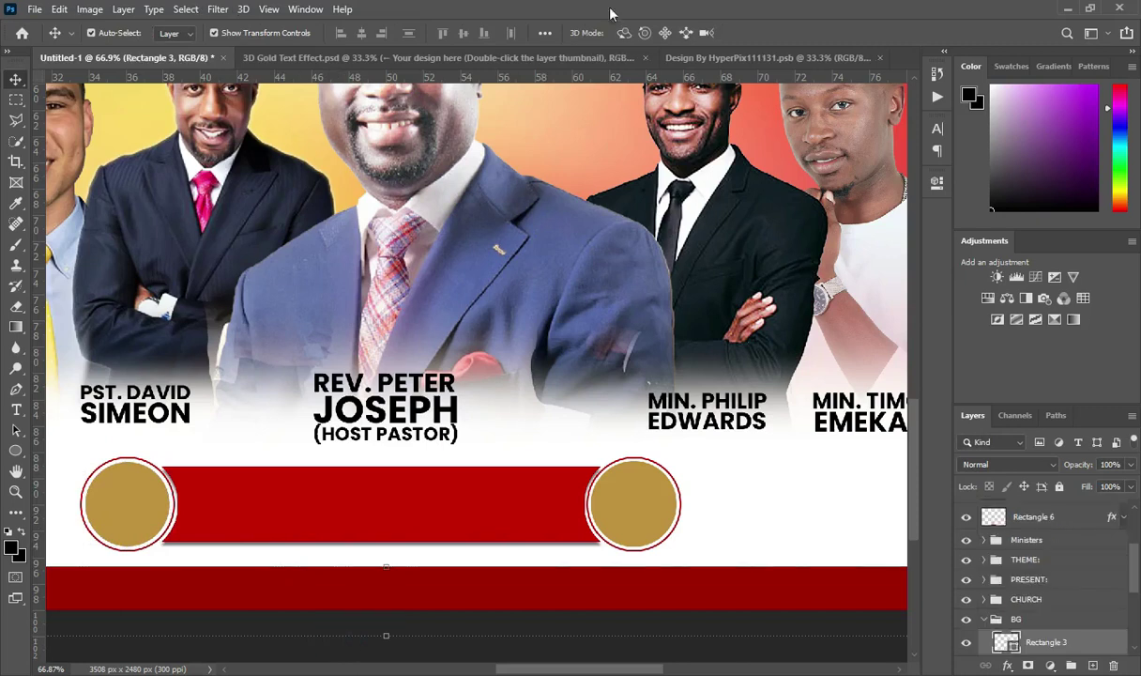
scroll(806, 561, "down", 2)
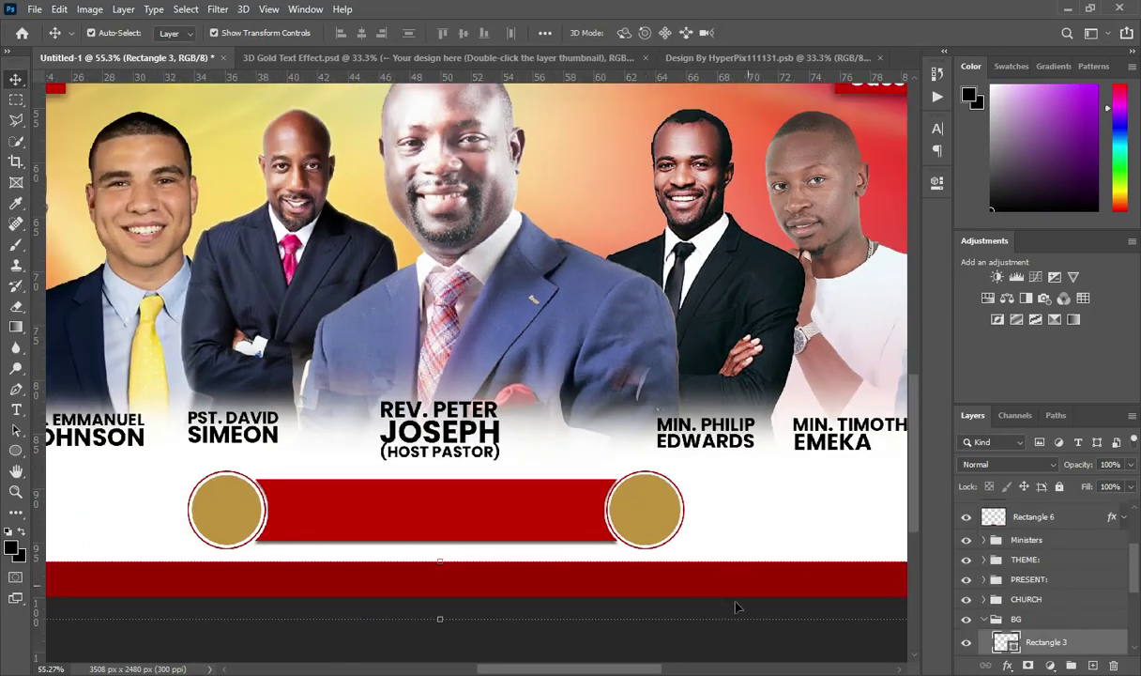
scroll(583, 616, "down", 2)
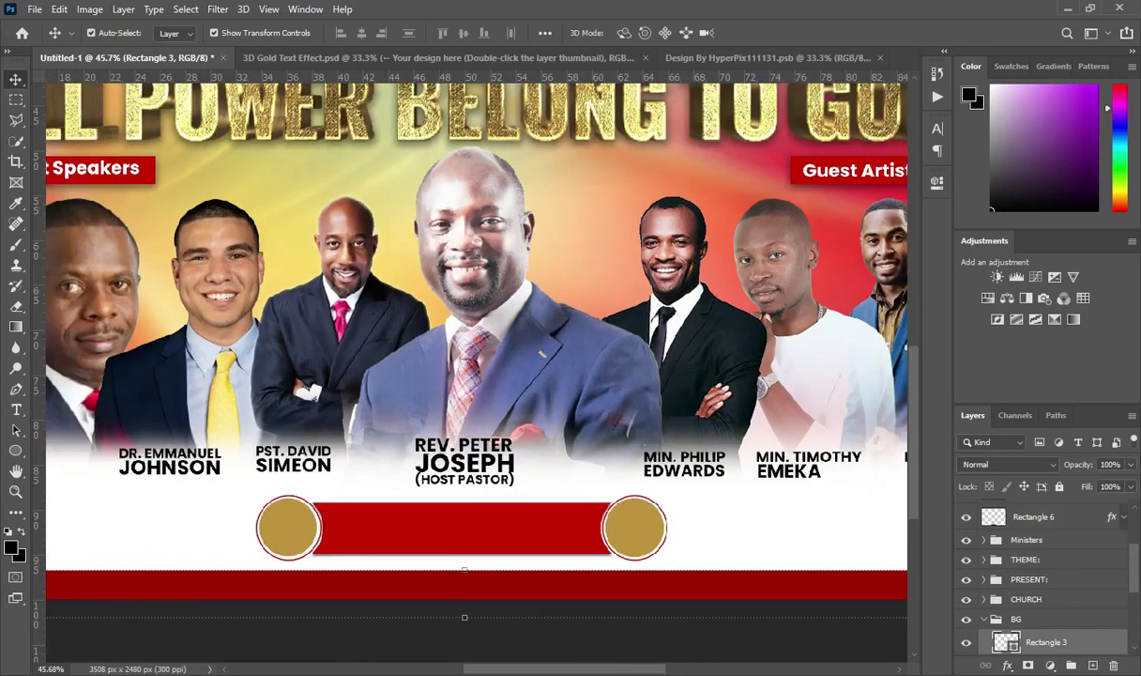
Switch to the Notepad text file and look up the event's date and time lines
key("alt+Tab")
left_click(688, 334)
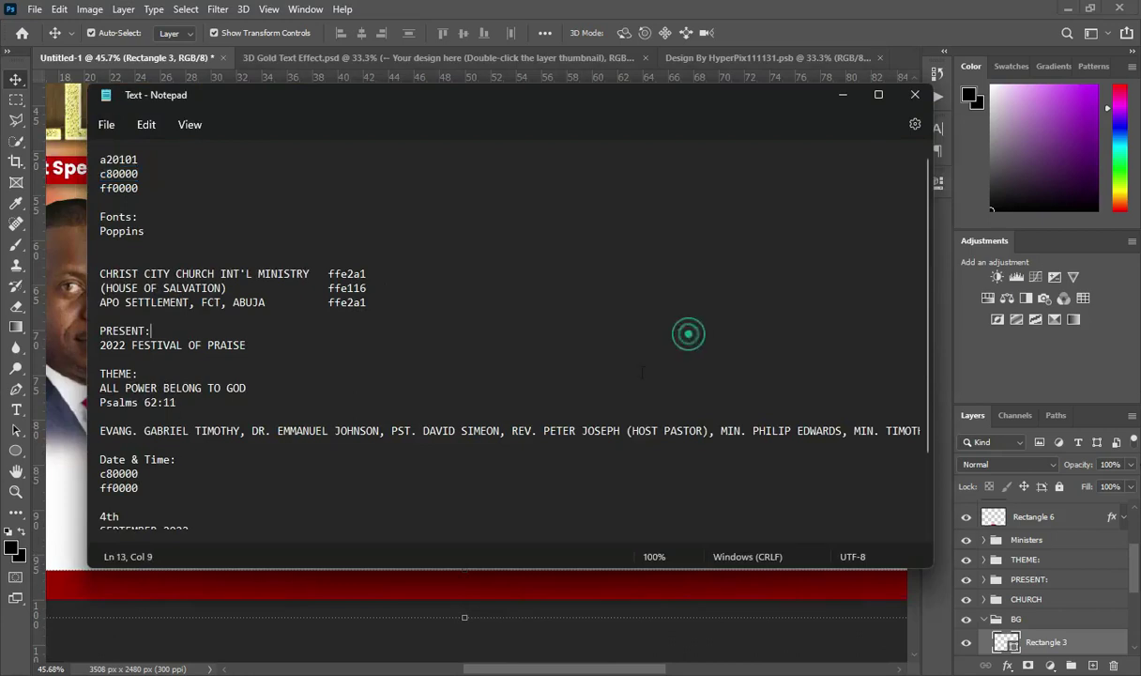
scroll(251, 395, "down", 2)
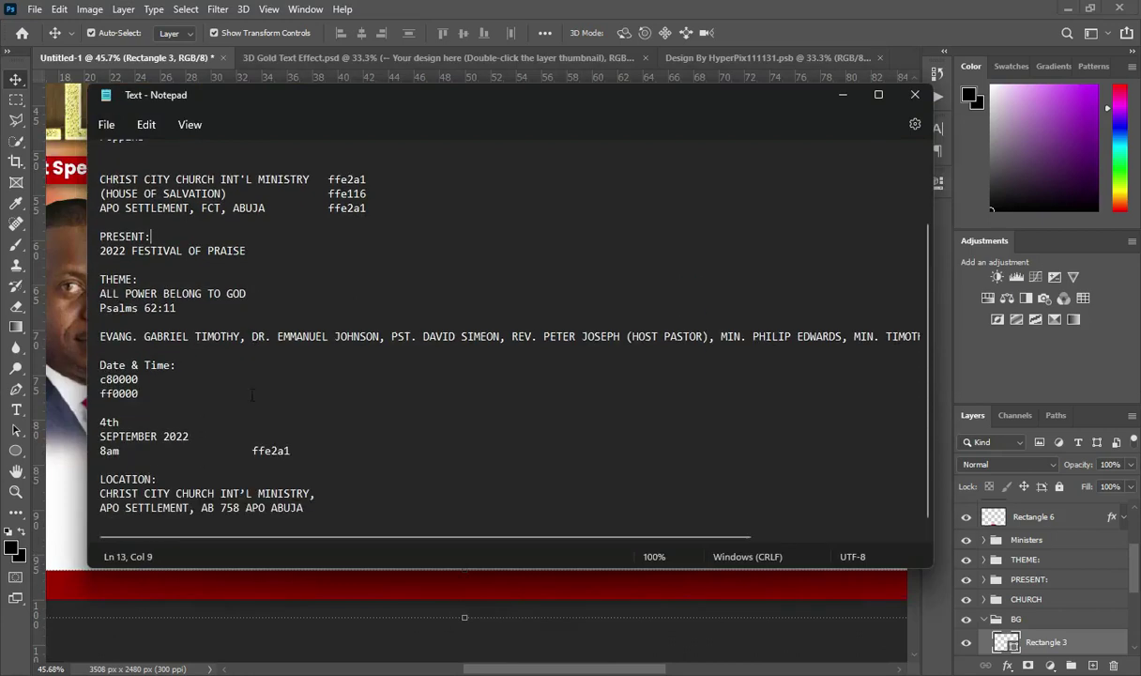
left_click_drag(101, 422, 107, 423)
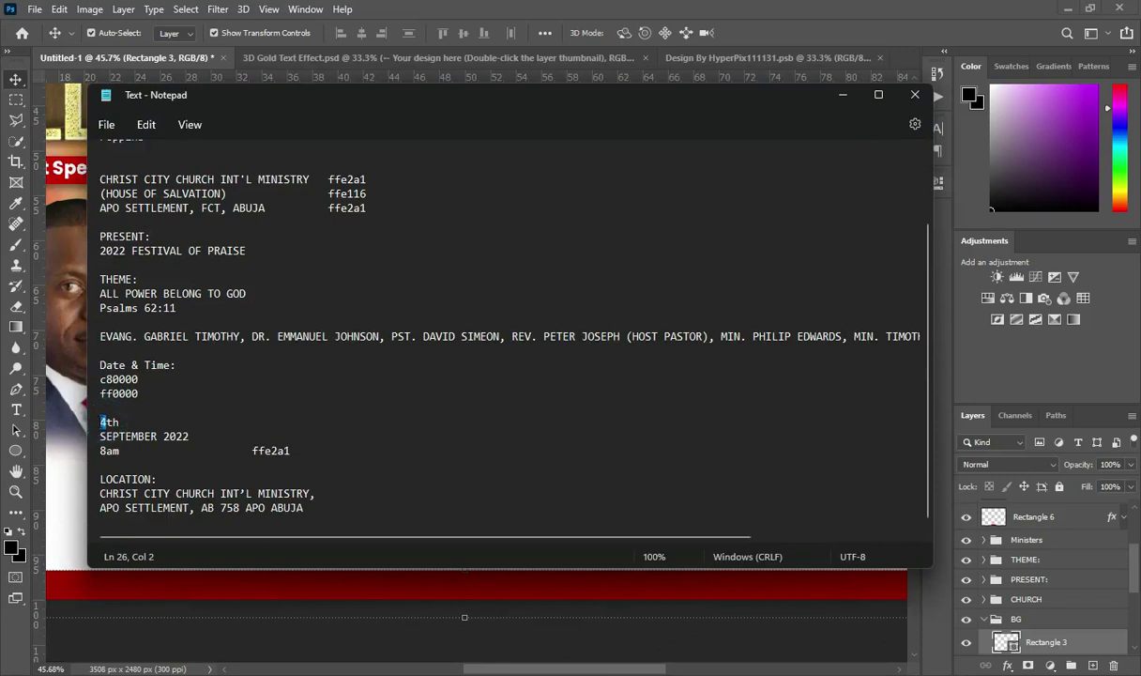
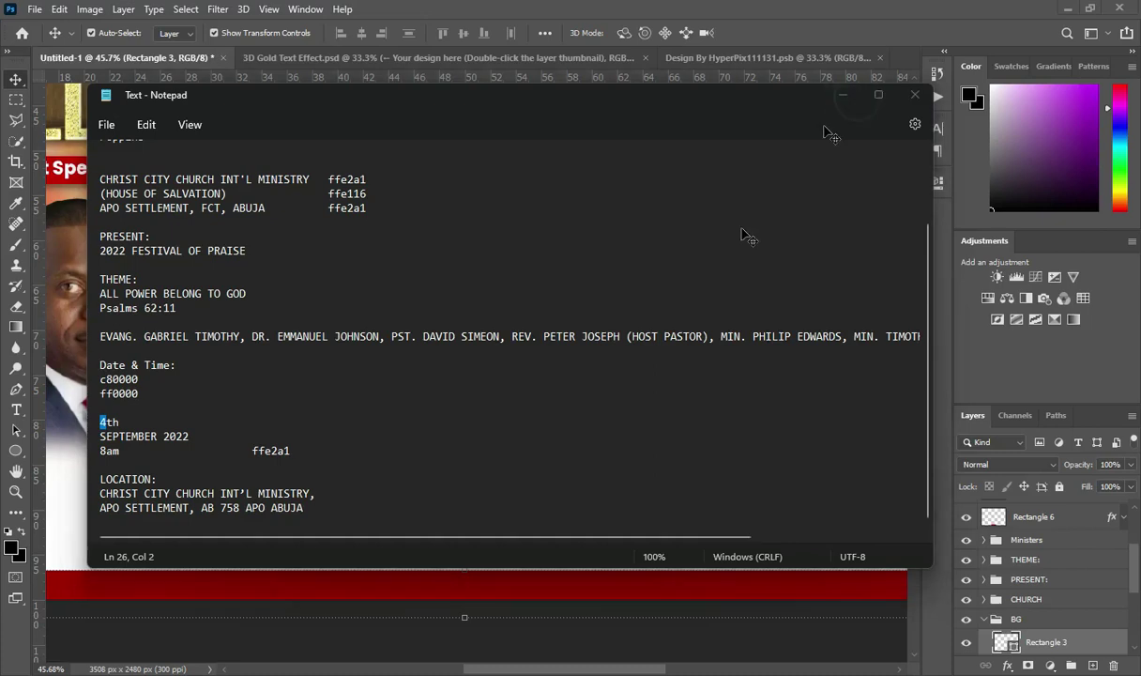
left_click(842, 95)
Add the text "4" in 12 pt Poppins Medium on the white area beside the left-hand gold circle
key("t")
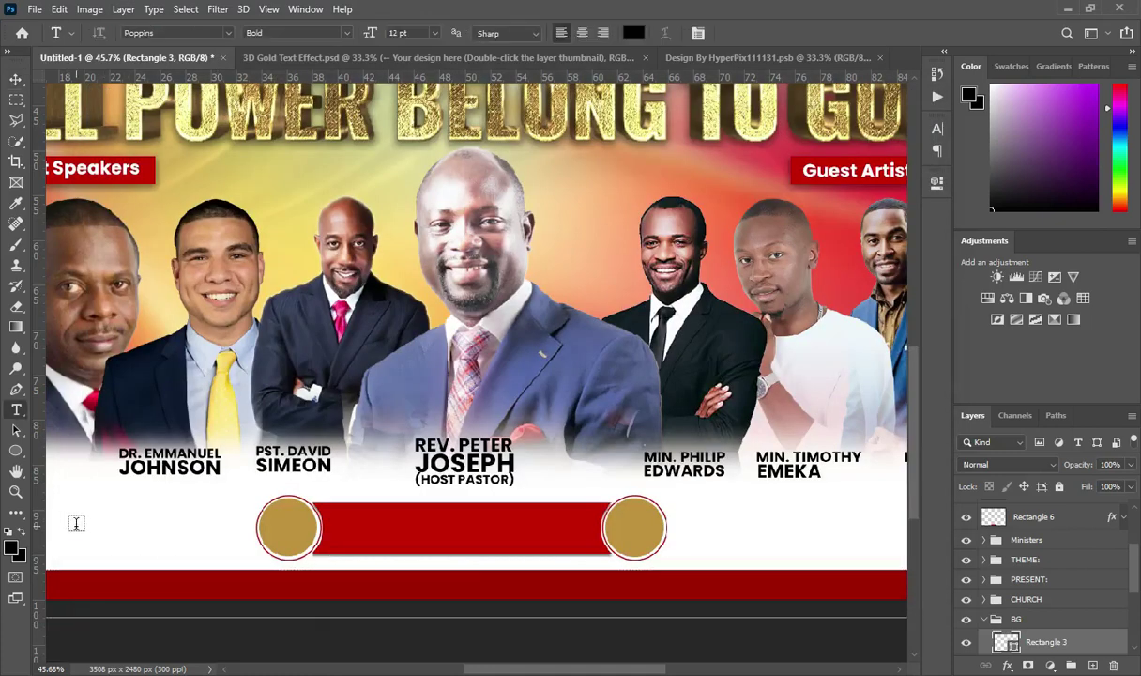
left_click(79, 527)
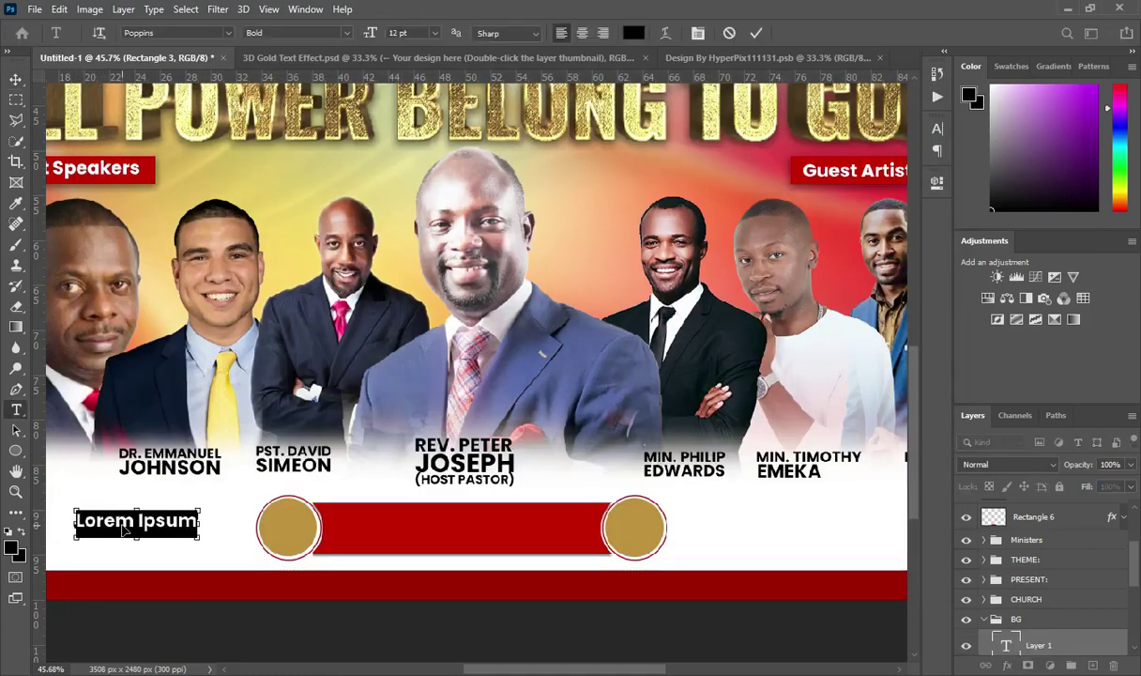
type("4")
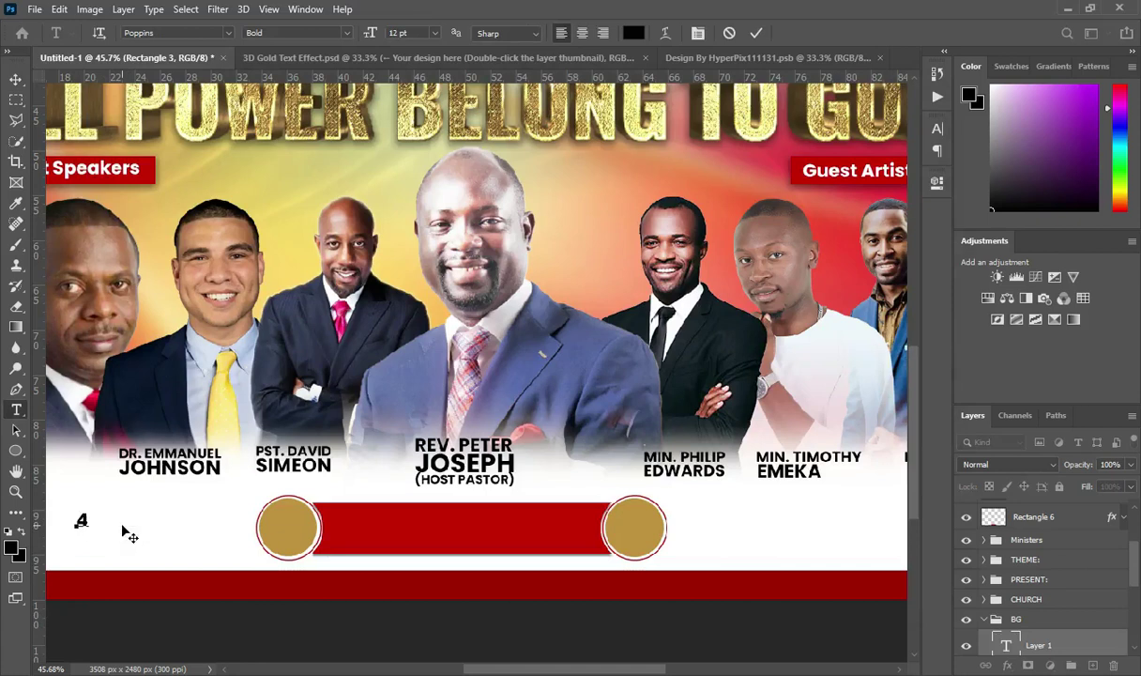
left_click(758, 33)
left_click(348, 35)
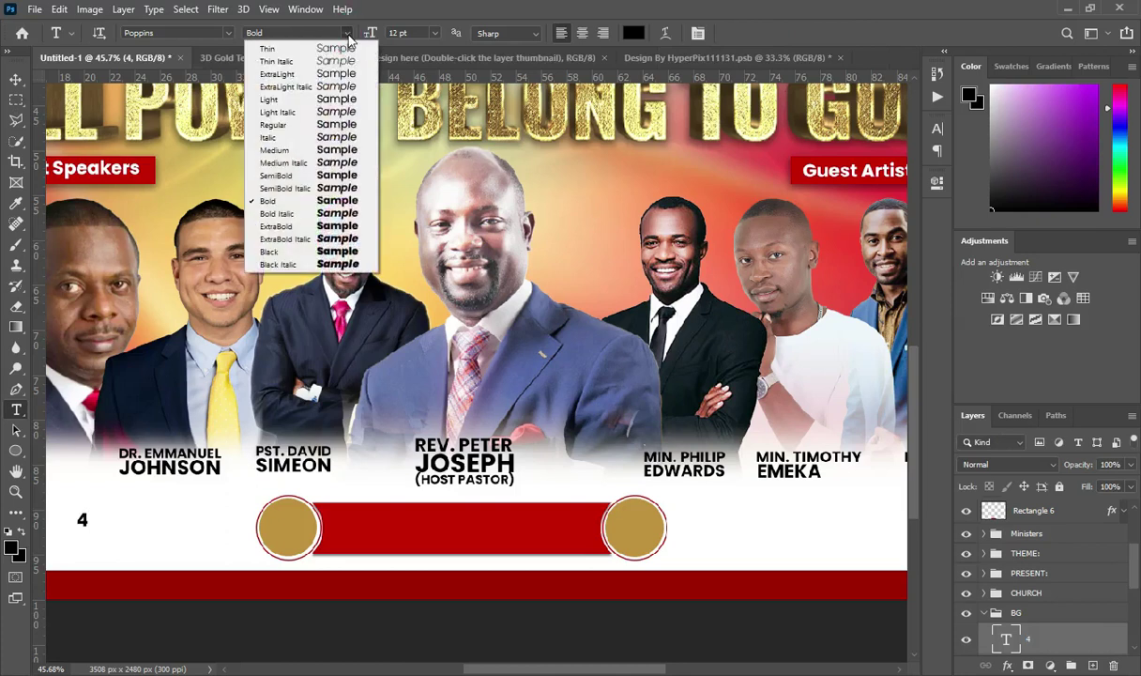
left_click(281, 150)
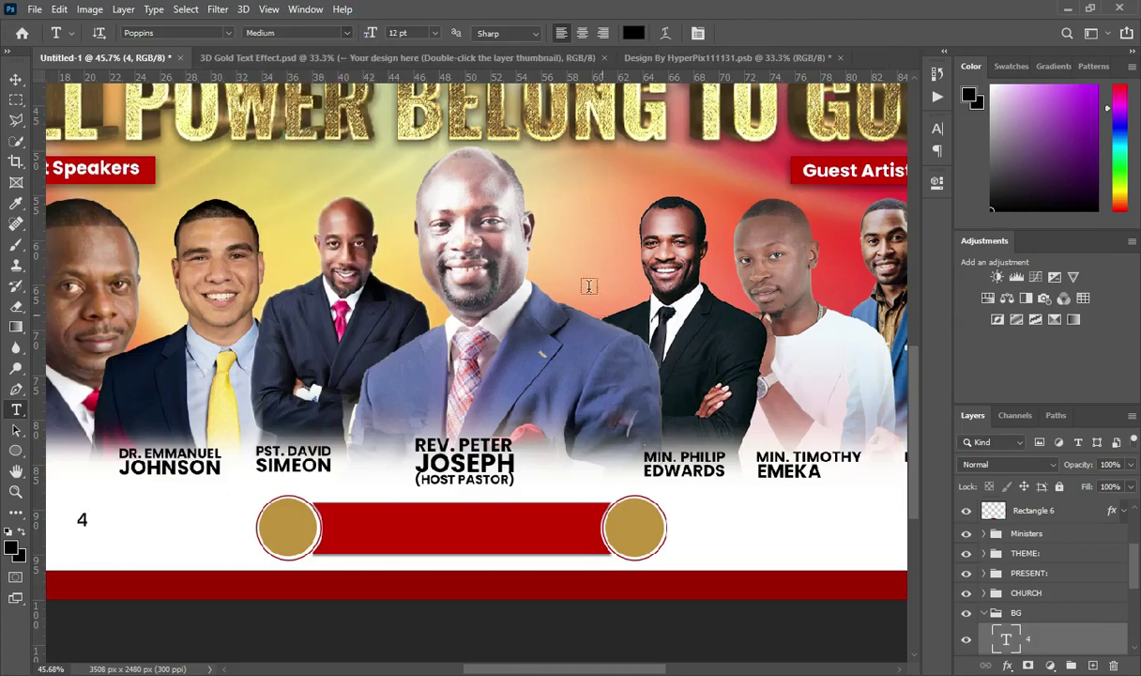
Enlarge the "4" to about 369% and move it over the left-hand gold circle
left_click(16, 79)
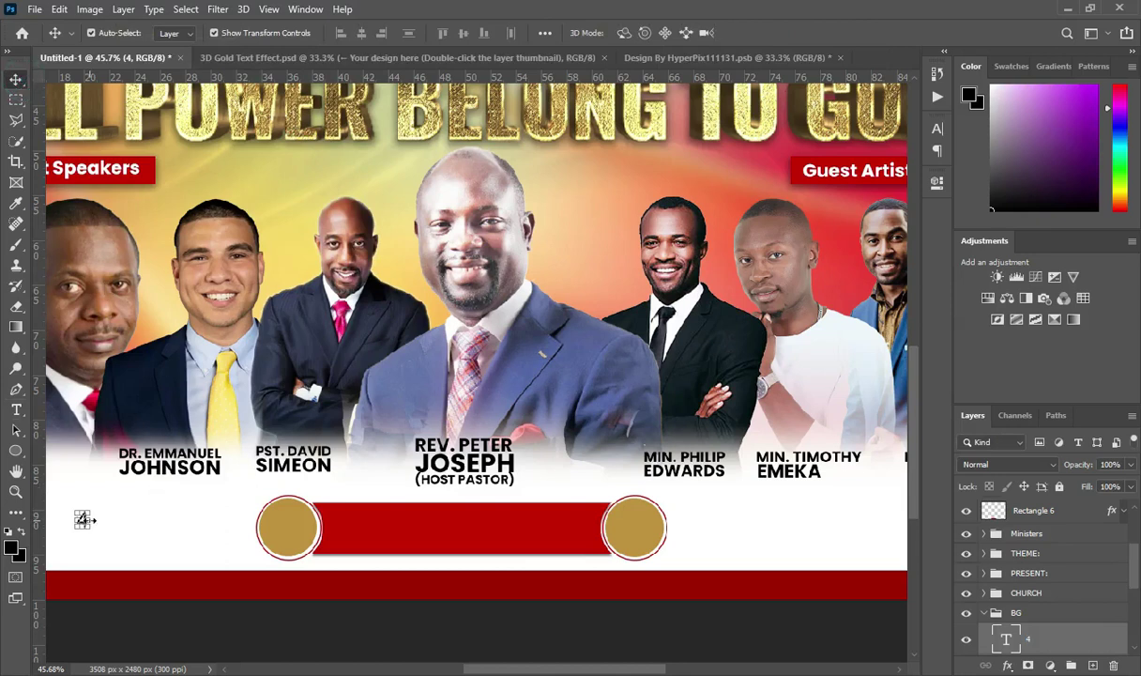
key("ctrl+t")
left_click_drag(89, 523, 277, 535)
scroll(277, 534, "up", 2)
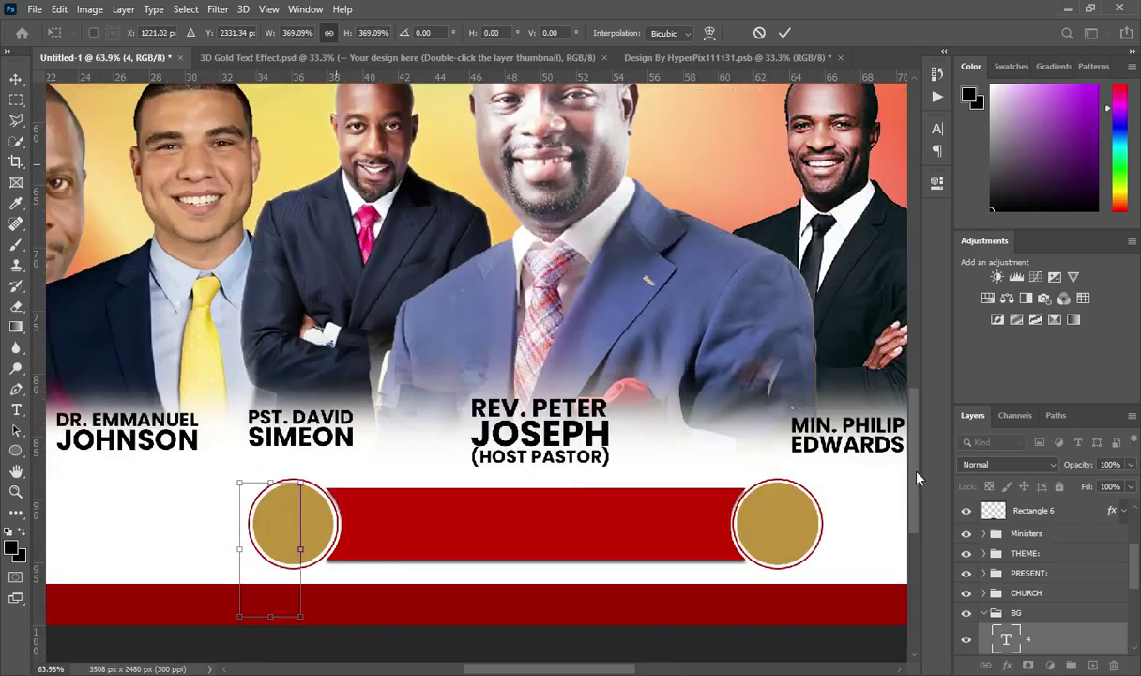
Bring the "4" layer above the ellipse layers and position the numeral inside the left-hand gold circle
left_click_drag(1043, 640, 1040, 502)
scroll(294, 524, "up", 2)
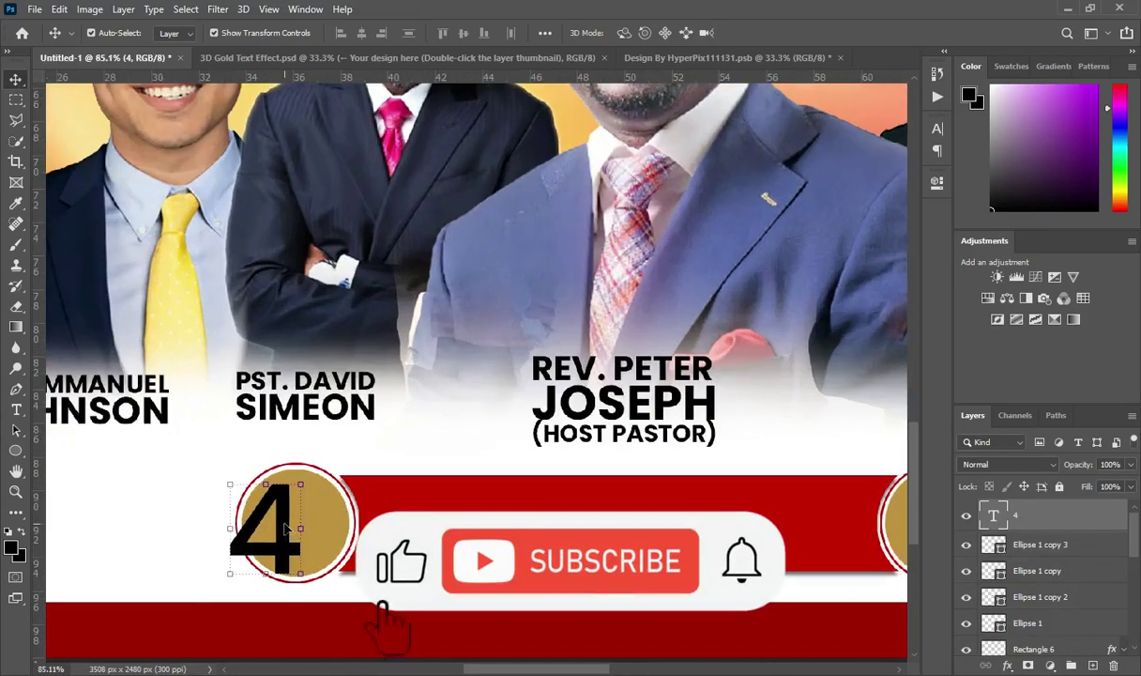
left_click_drag(310, 526, 323, 519)
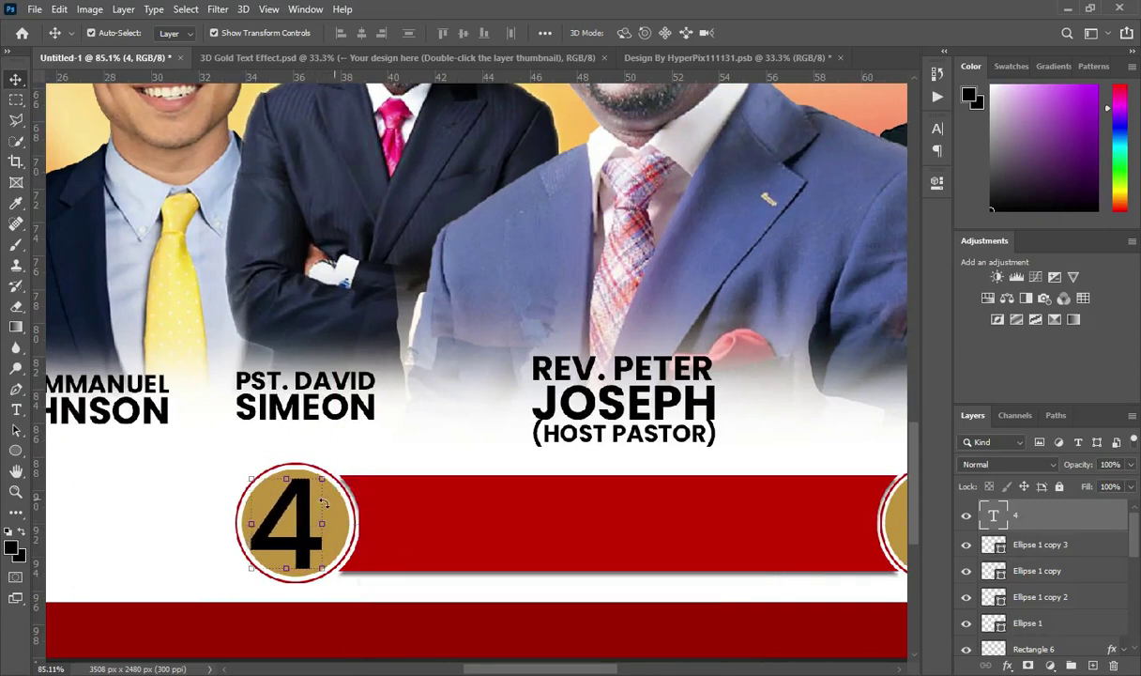
scroll(323, 504, "down", 2)
scroll(323, 608, "down", 1)
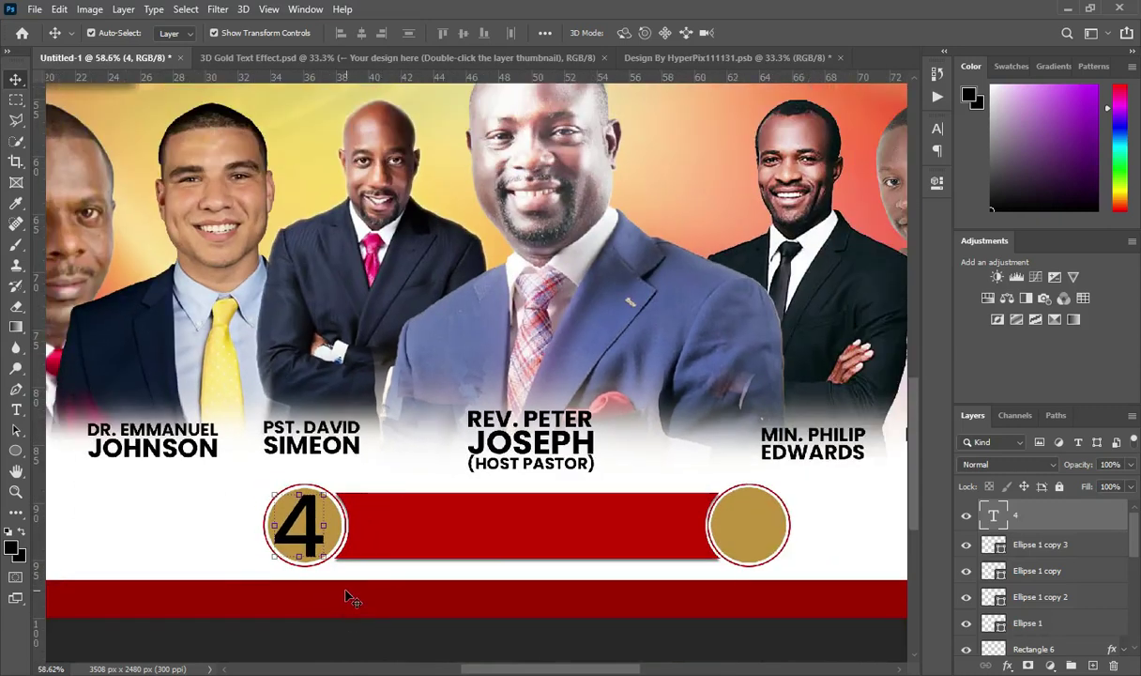
left_click(341, 637)
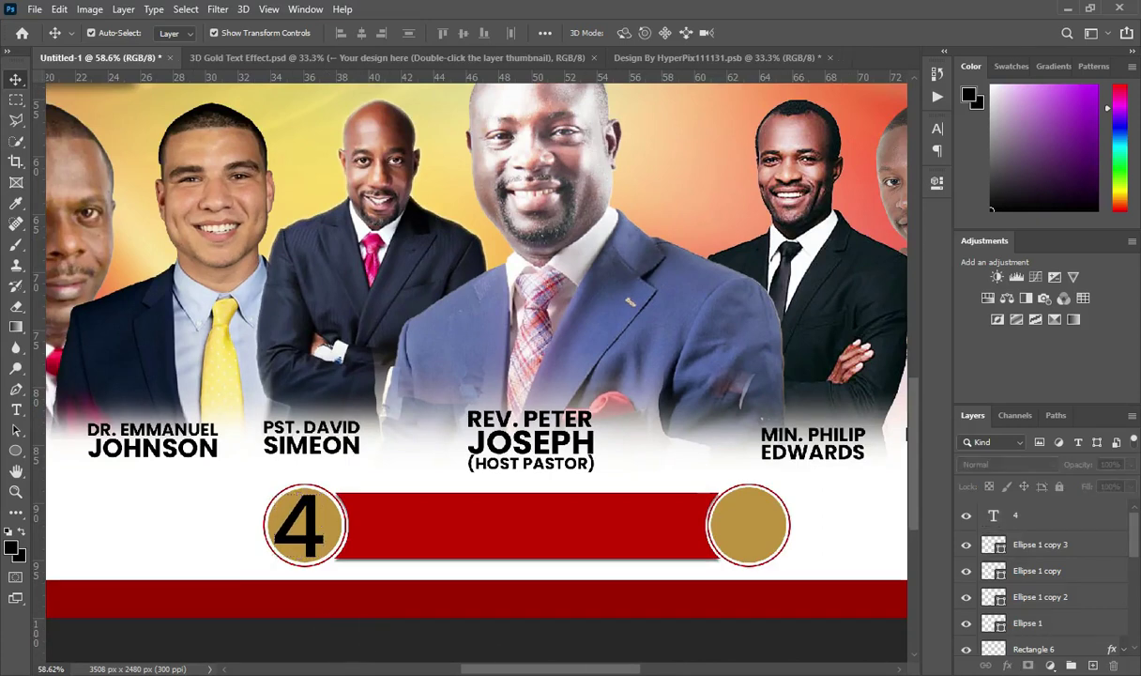
Copy the colour code ffe2a1 from the Notepad file and apply it as the text colour of the "4"
key("alt+Tab")
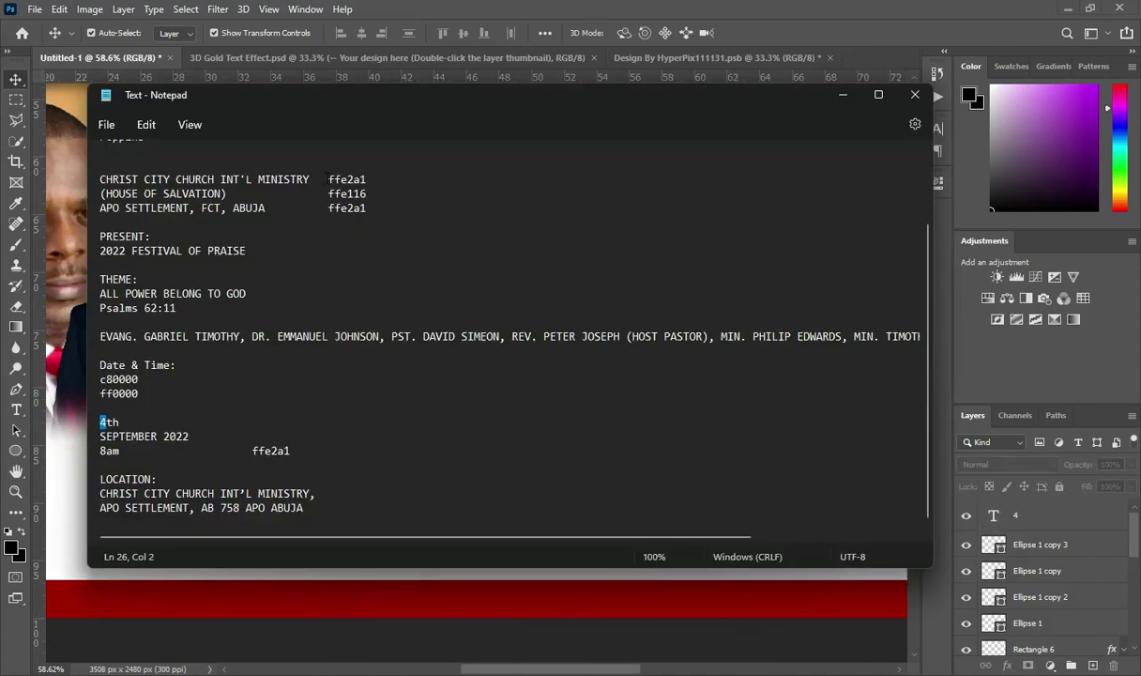
double_click(344, 179)
key("ctrl+c")
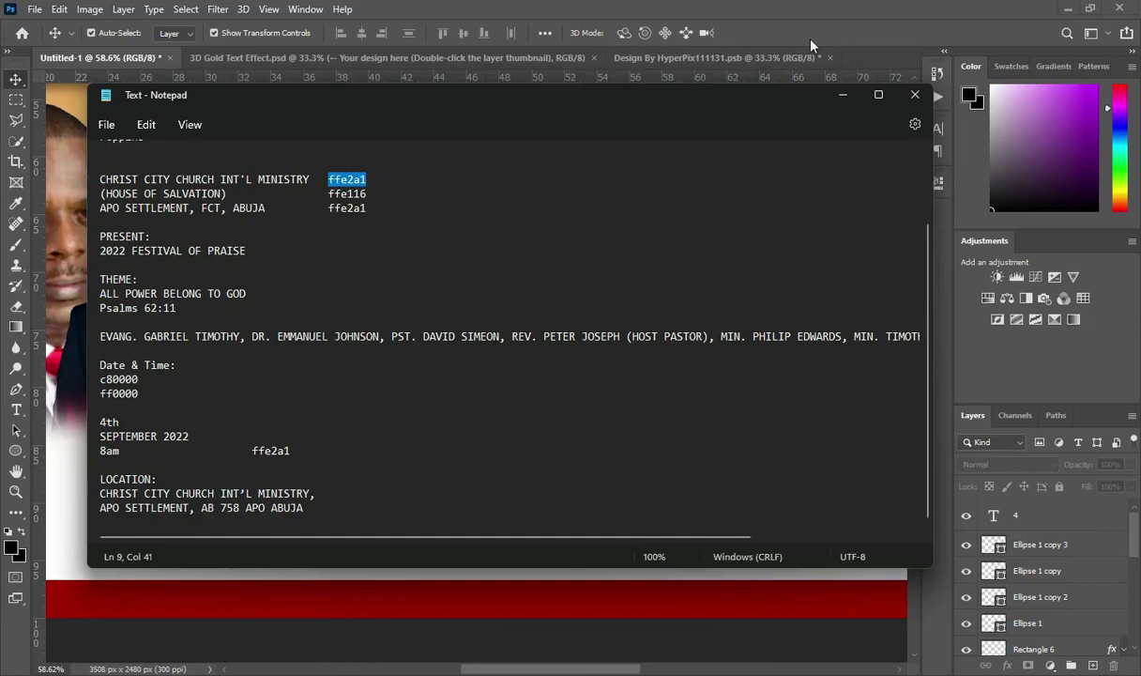
key("alt+Tab")
double_click(994, 515)
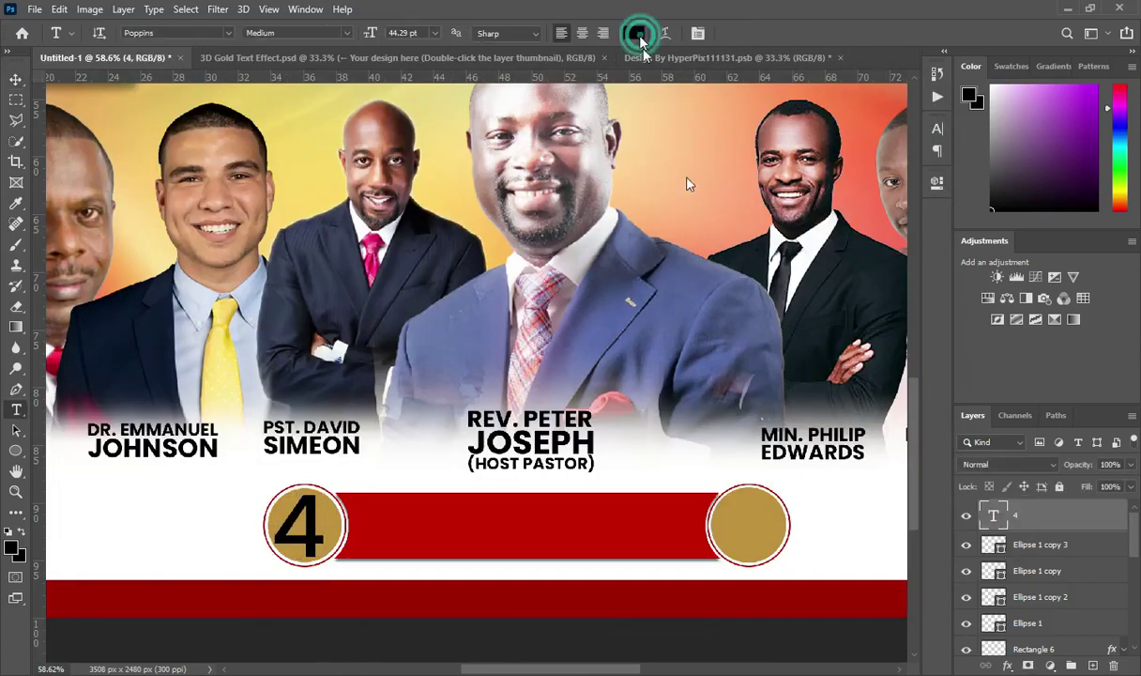
left_click(634, 33)
key("ctrl+v")
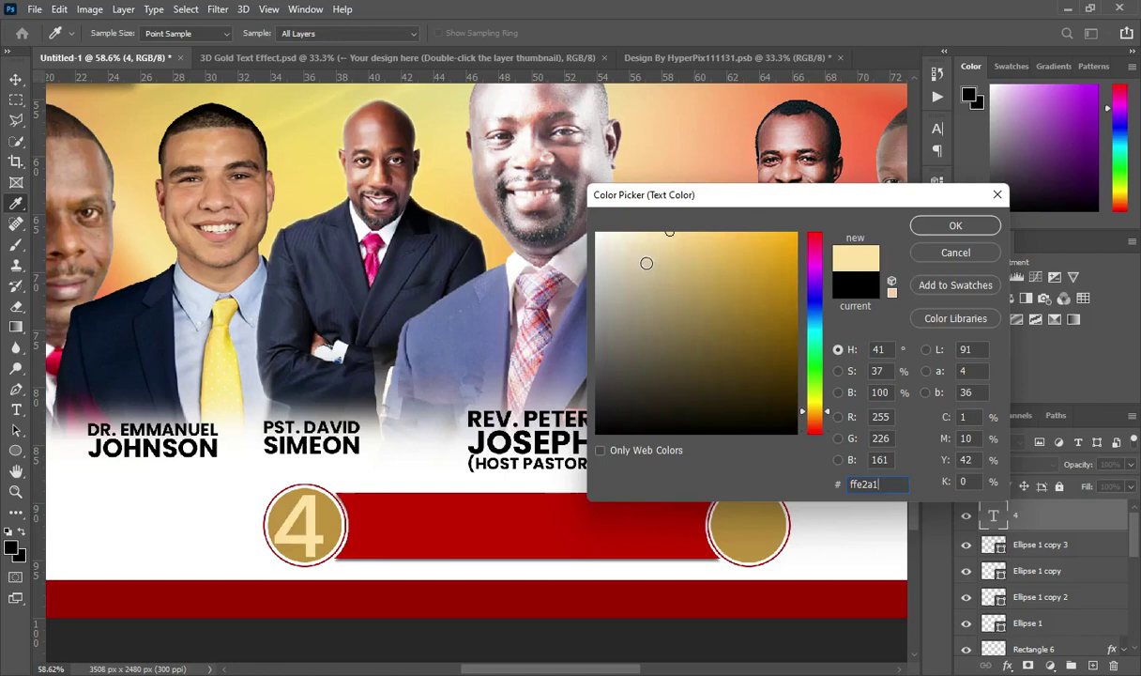
left_click(955, 226)
Shrink the "4" slightly and nudge it upward within the left-hand gold circle
scroll(674, 103, "up", 2)
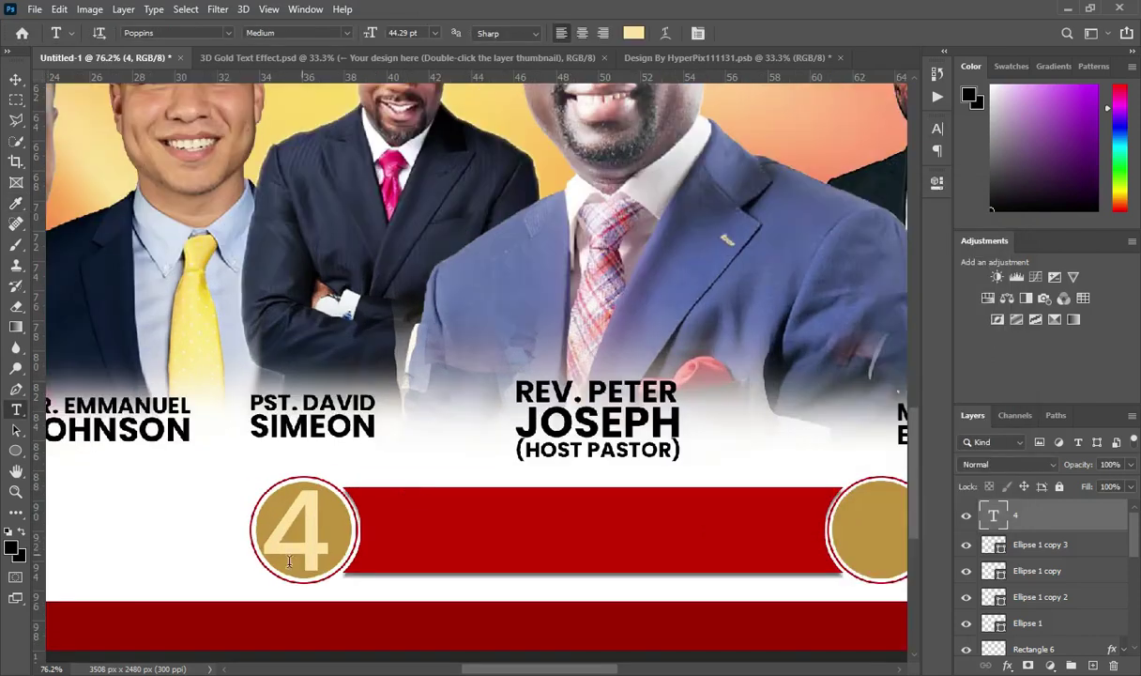
left_click(16, 79)
scroll(312, 535, "up", 1)
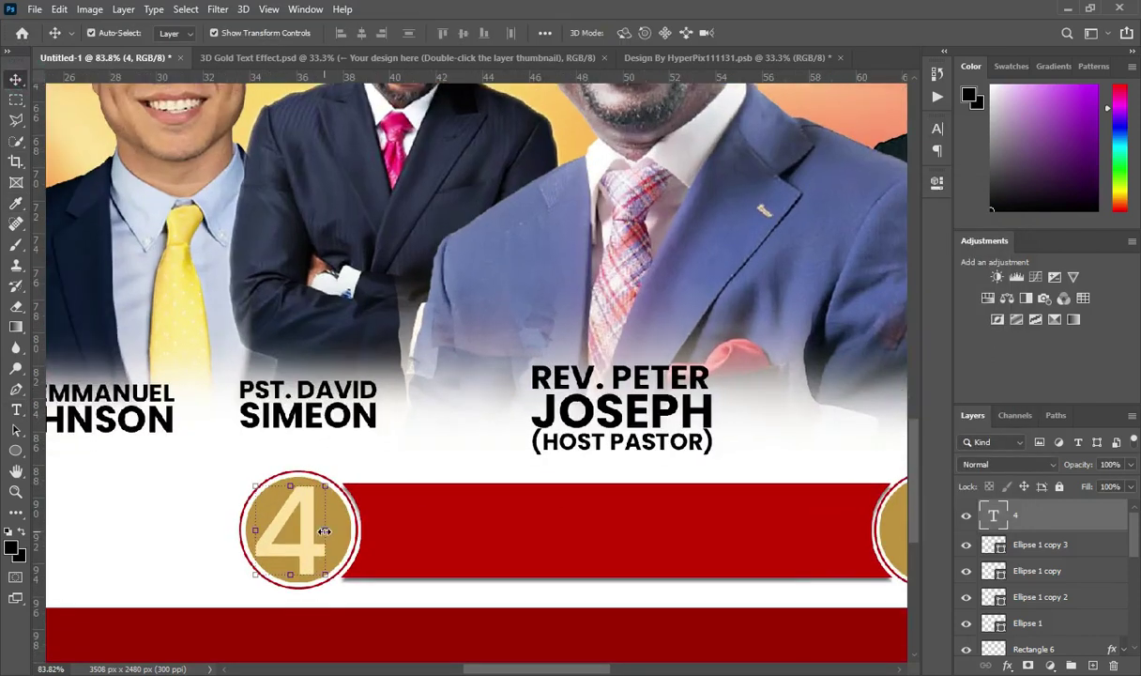
key("ctrl+t")
left_click_drag(327, 557, 322, 549)
key("Return")
key("Up")
key("Up")
key("Up")
key("Up")
key("Up")
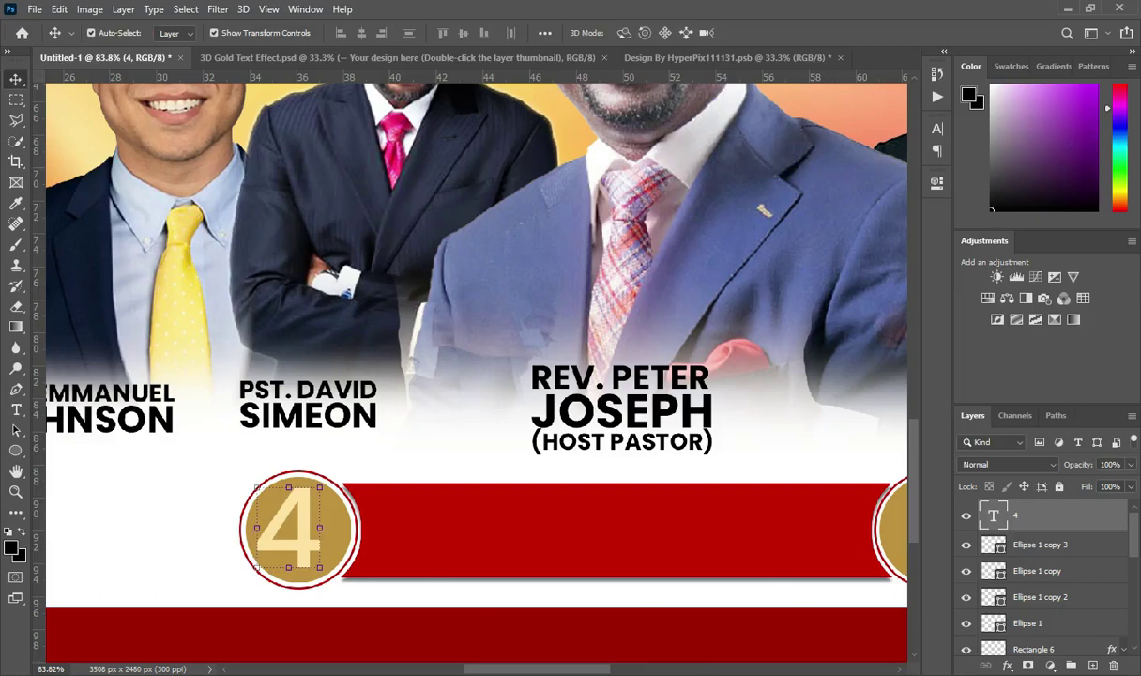
Check the date's suffix in the Notepad file and add "th" as a separate 12 pt Poppins Medium text
key("alt+Tab")
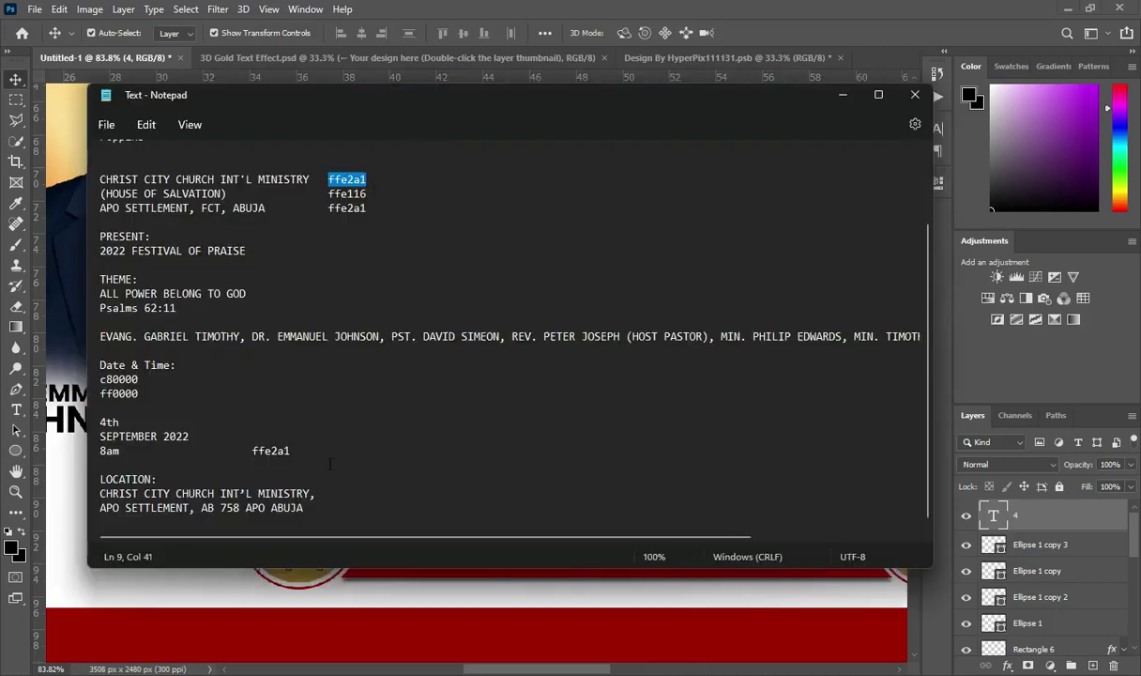
left_click(364, 435)
left_click_drag(108, 421, 128, 421)
left_click(833, 94)
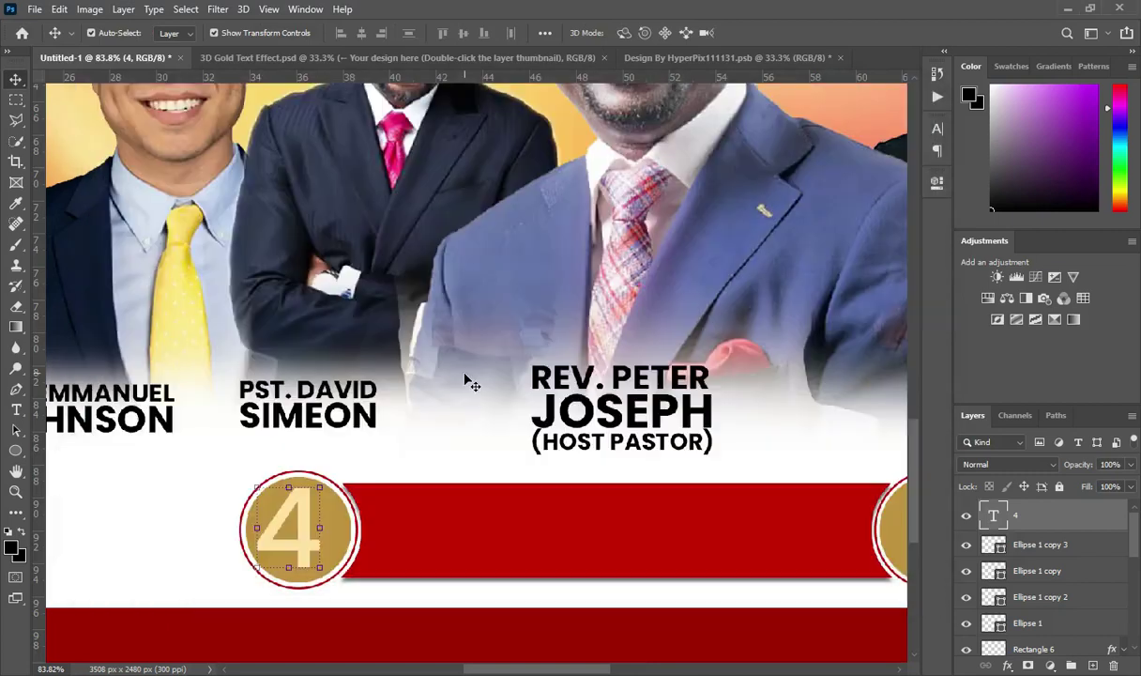
key("t")
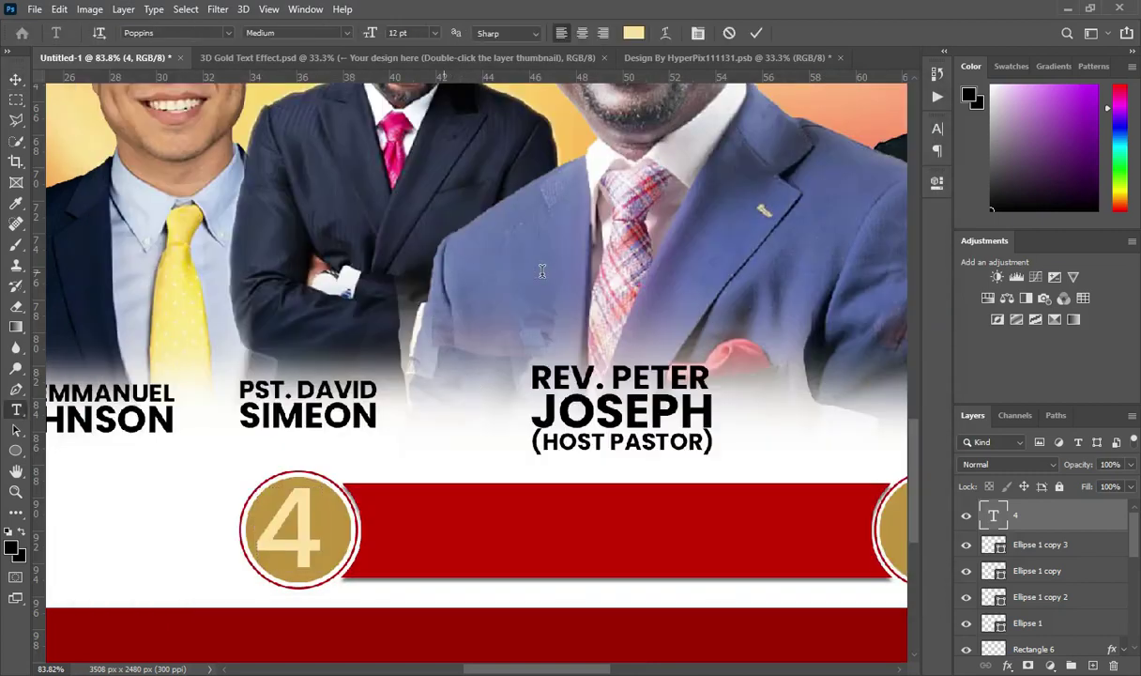
left_click(542, 271)
type("th")
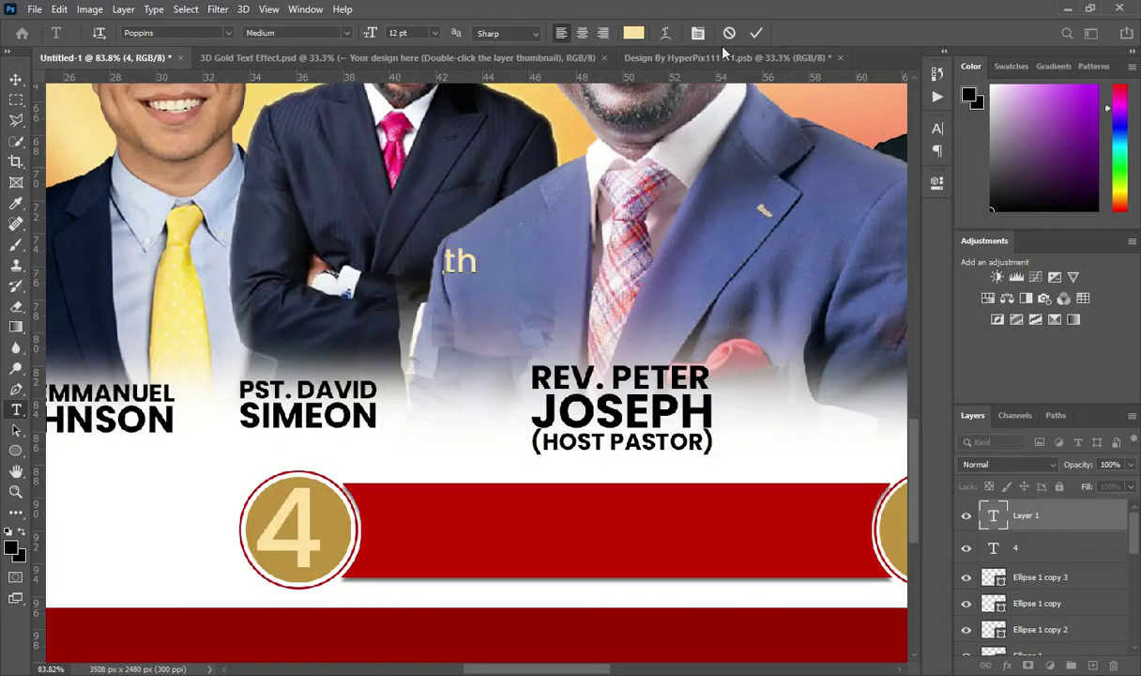
Shrink the "th" slightly and place it as a superscript at the upper right of the "4"
left_click(16, 78)
left_click_drag(467, 259, 336, 504)
scroll(342, 504, "up", 1)
left_click(785, 33)
Nudge the "4" and "th" together slightly left and down to balance them in the gold circle
left_click(1027, 544, "shift")
key("Left")
key("Left")
key("Left")
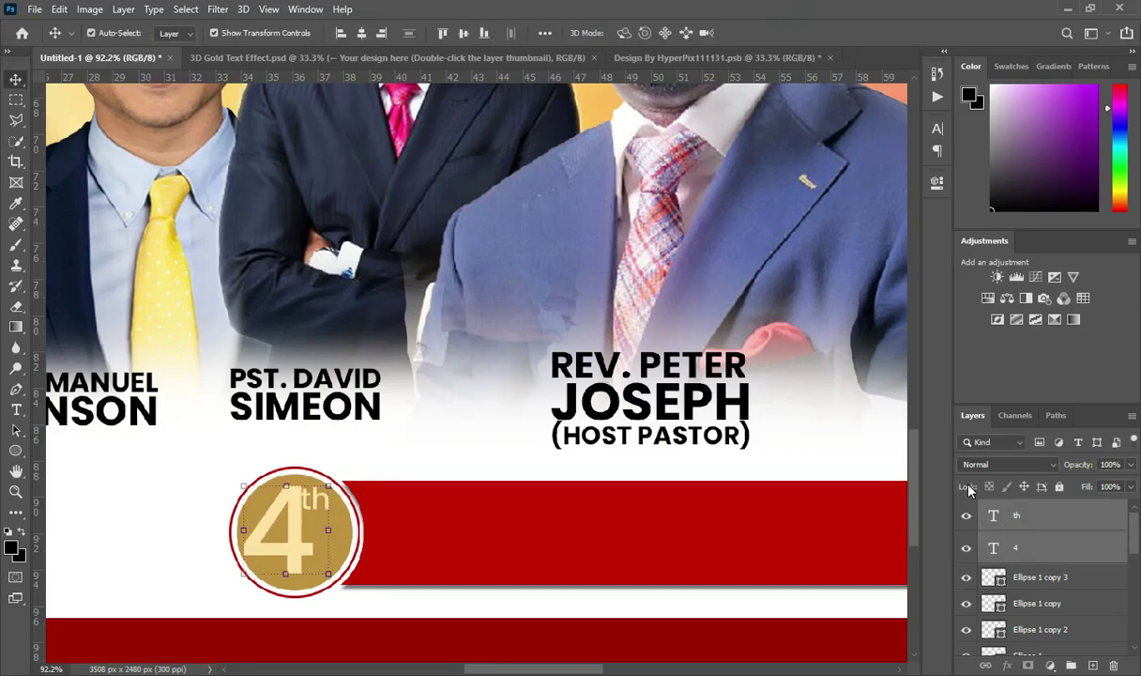
key("Down")
scroll(561, 273, "down", 2)
left_click(502, 591)
left_click(360, 471)
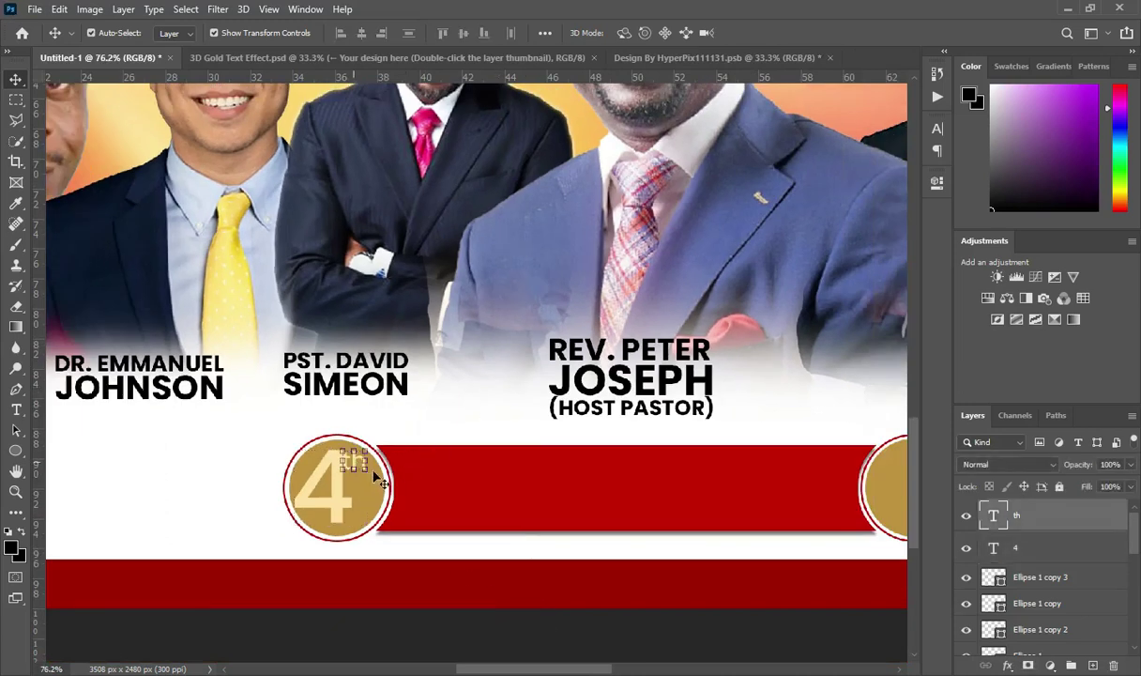
left_click(493, 635)
Copy "SEPTEMBER 2022" from the Notepad file and paste it as a new text beside the left-hand circle
key("alt+Tab")
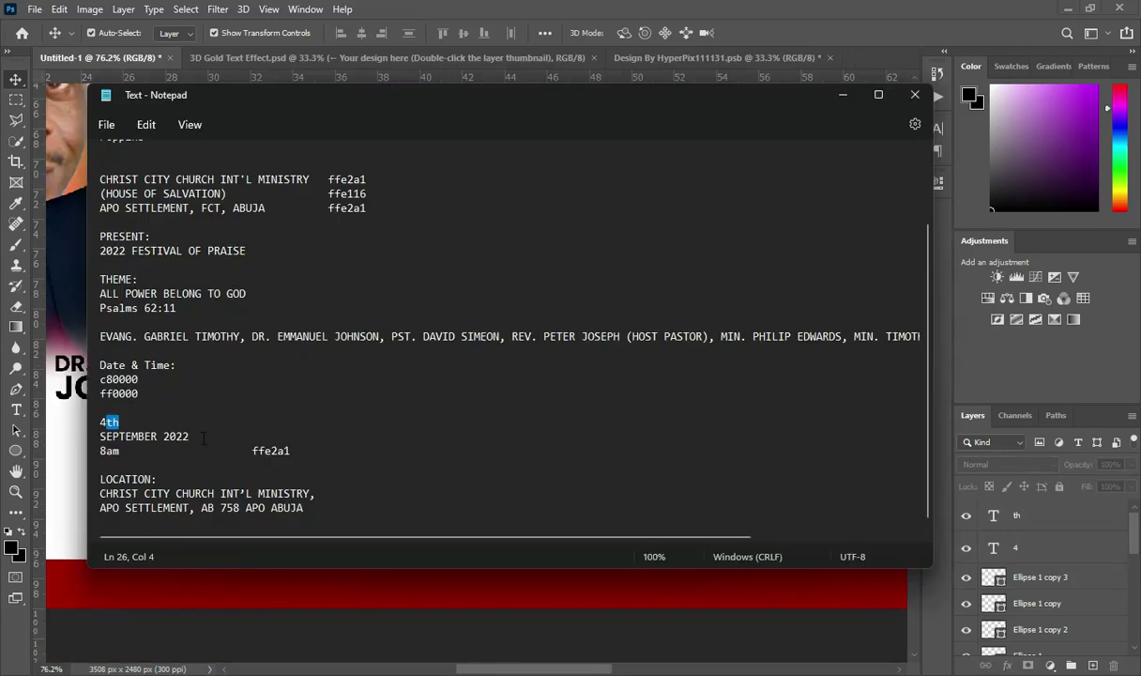
left_click_drag(203, 437, 99, 437)
key("ctrl+c")
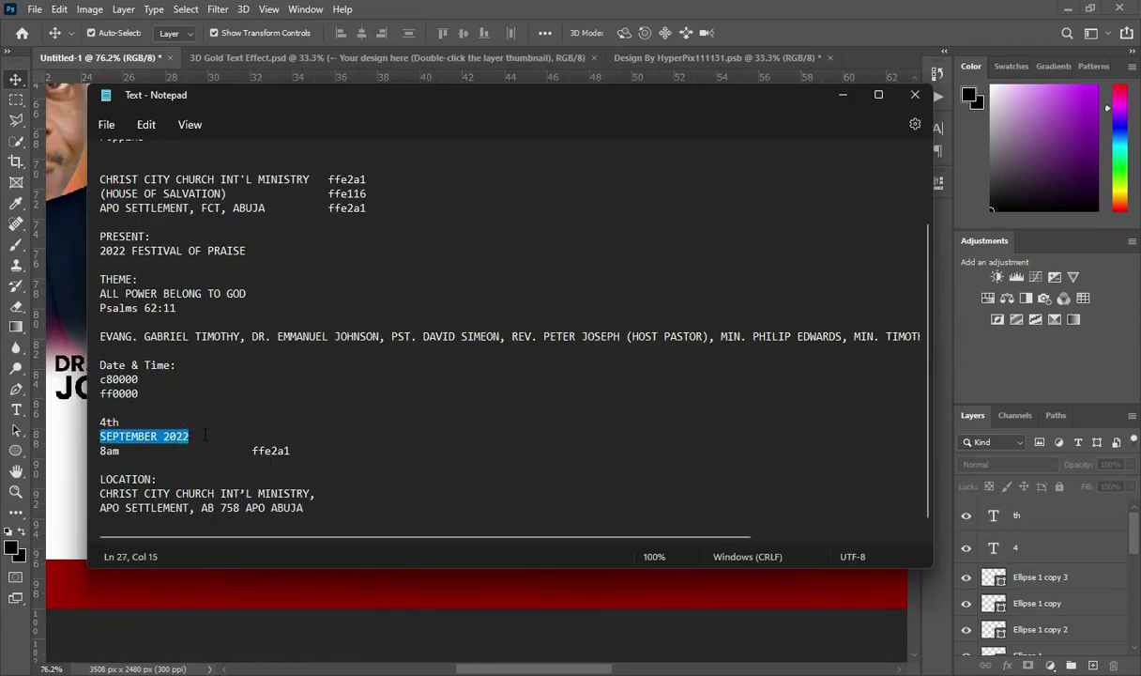
key("alt+Tab")
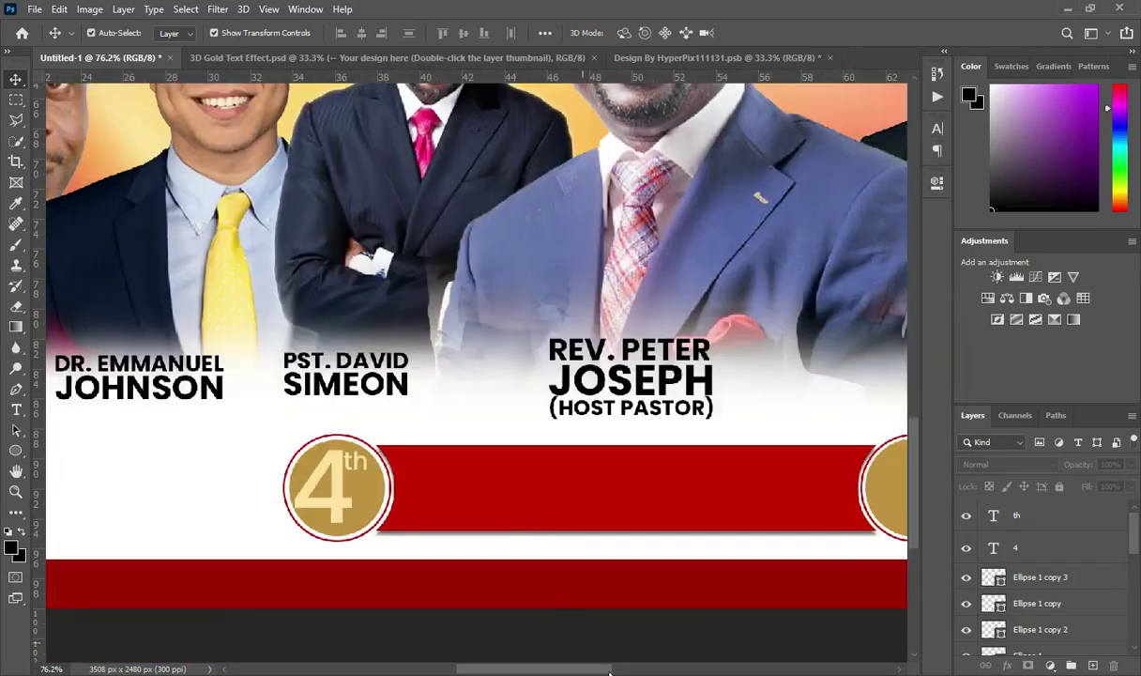
key("t")
left_click(107, 480)
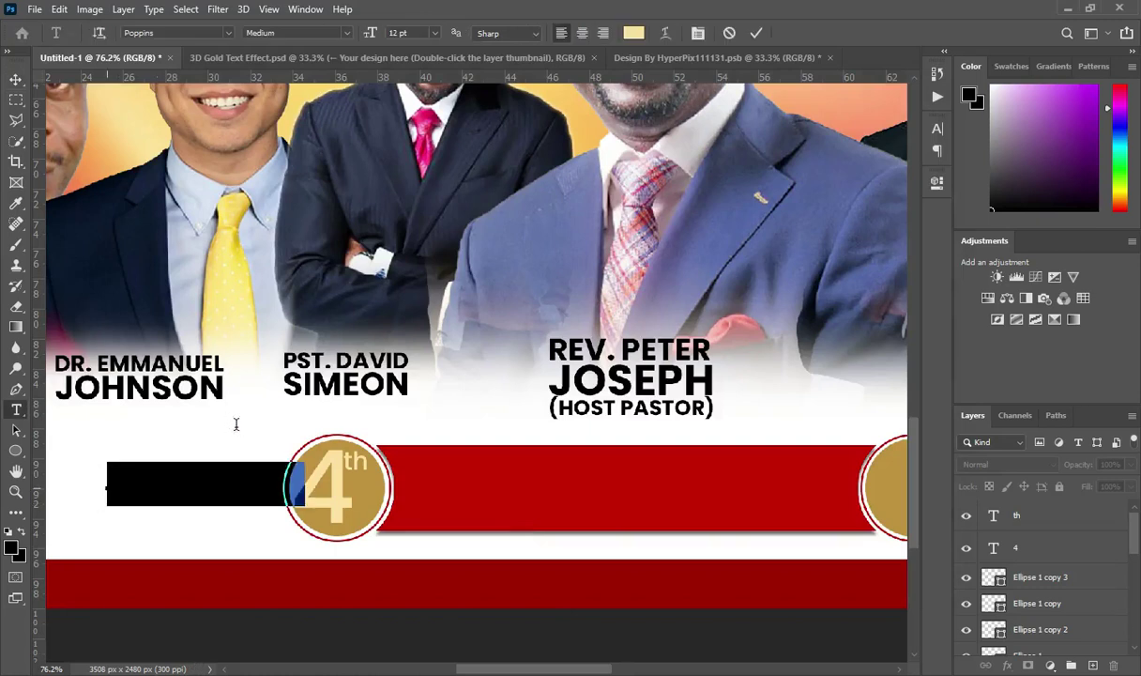
key("ctrl+v")
left_click(756, 35)
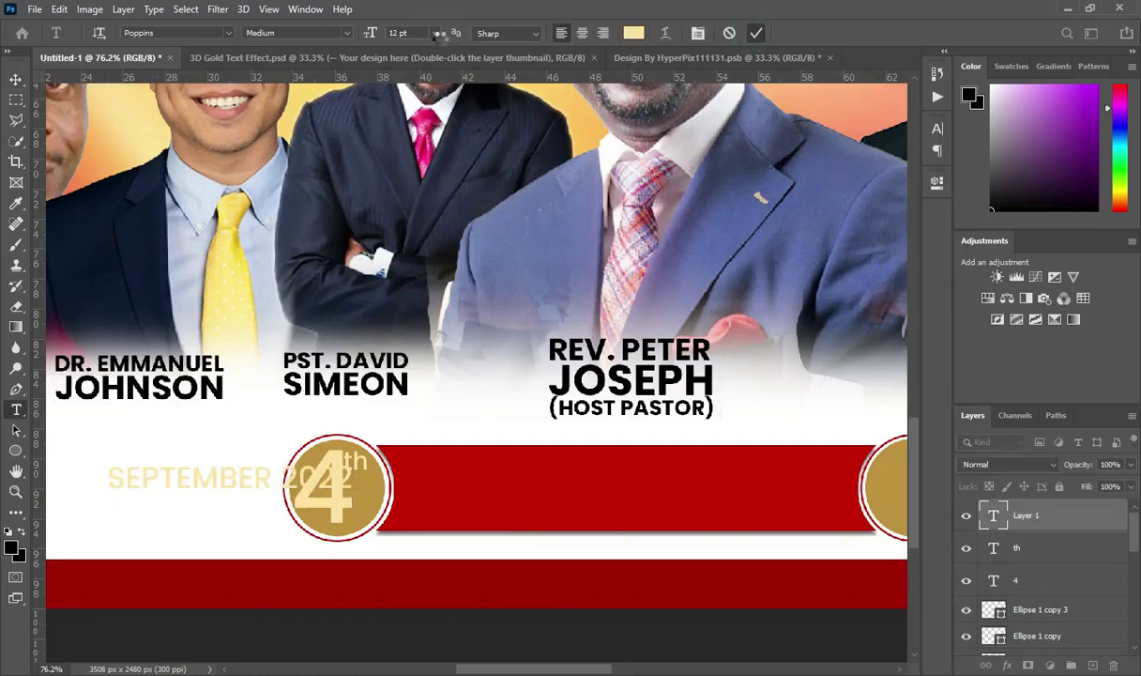
Set the "SEPTEMBER 2022" text to Poppins Bold and move it to the middle of the red banner
left_click(342, 34)
left_click(289, 210)
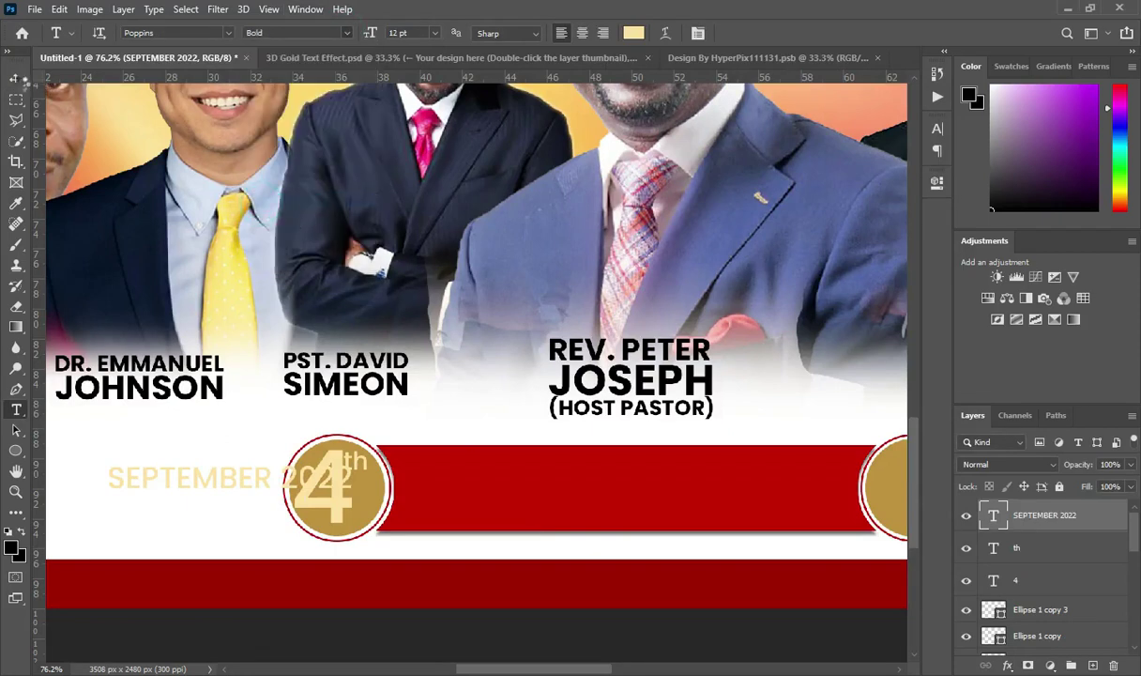
left_click(16, 80)
left_click_drag(236, 480, 640, 497)
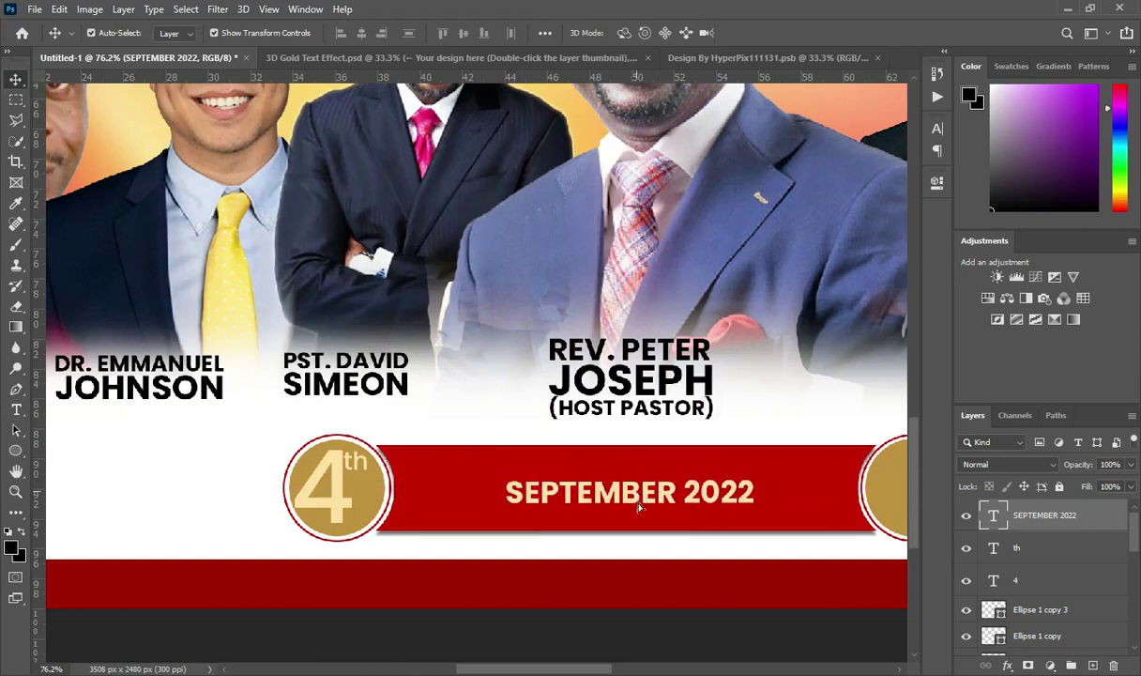
Enlarge the "SEPTEMBER 2022" text to about 172% so it spans the red banner between the two circles
key("ctrl+t")
left_click_drag(632, 521, 631, 536)
left_click_drag(629, 476, 629, 464)
left_click(784, 33)
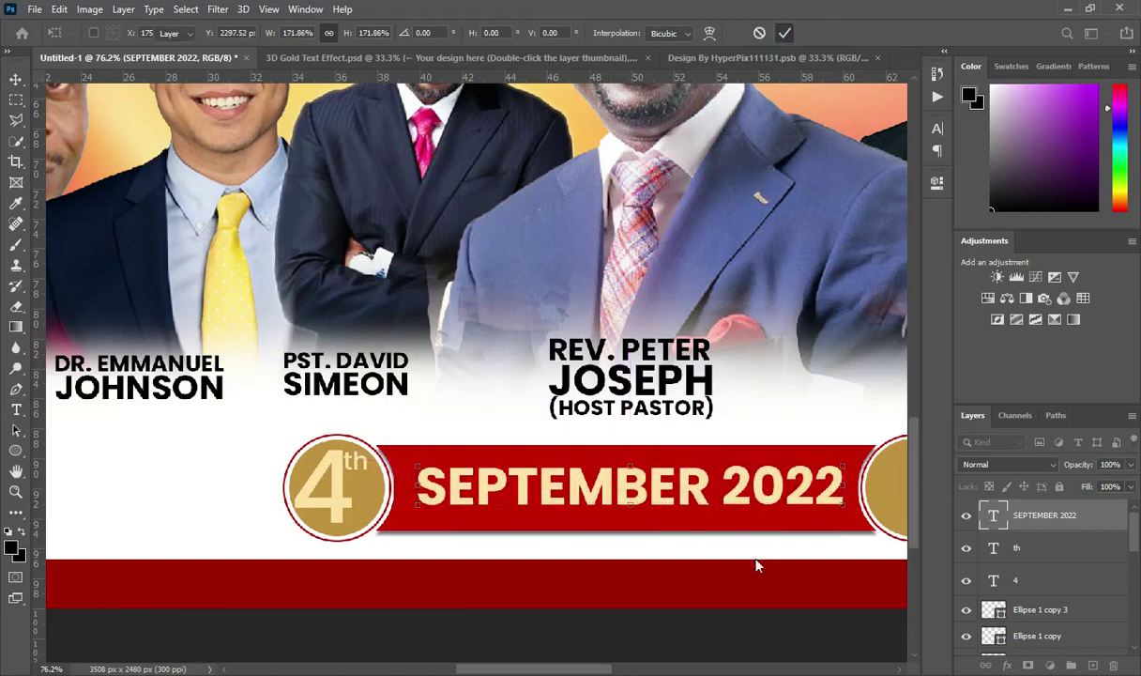
Nudge the "SEPTEMBER 2022" text slightly left and down to balance it within the red banner
scroll(474, 520, "down", 1)
key("Left")
key("Left")
key("Left")
key("Left")
key("Left")
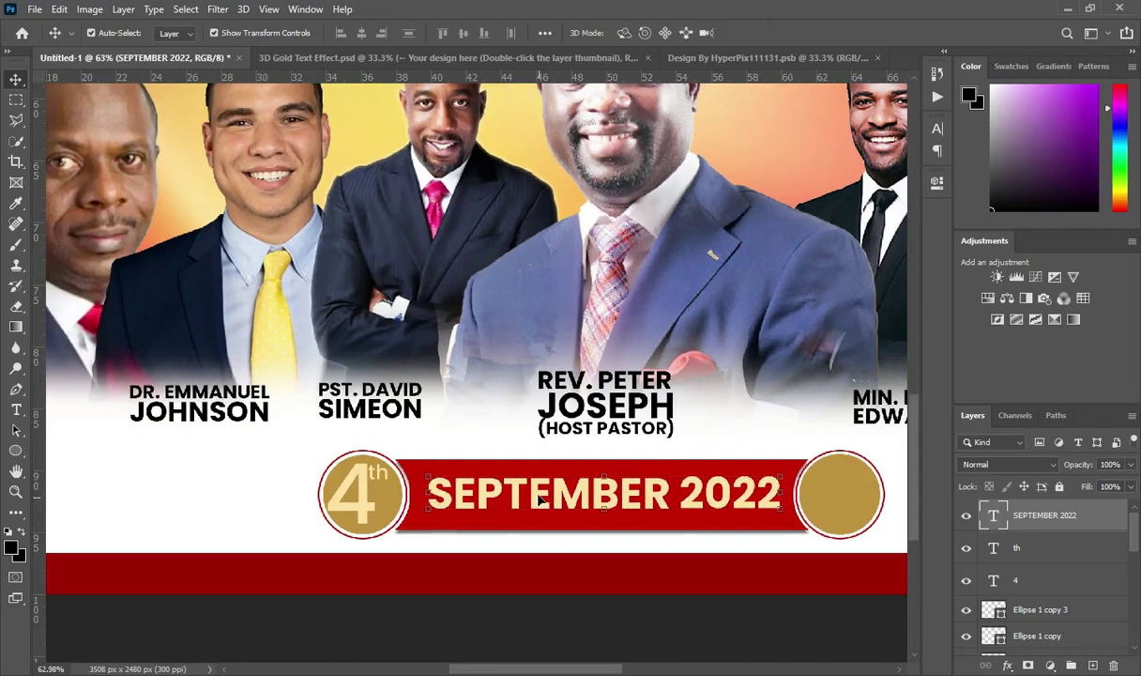
key("Down")
key("Down")
key("Down")
scroll(404, 470, "down", 1)
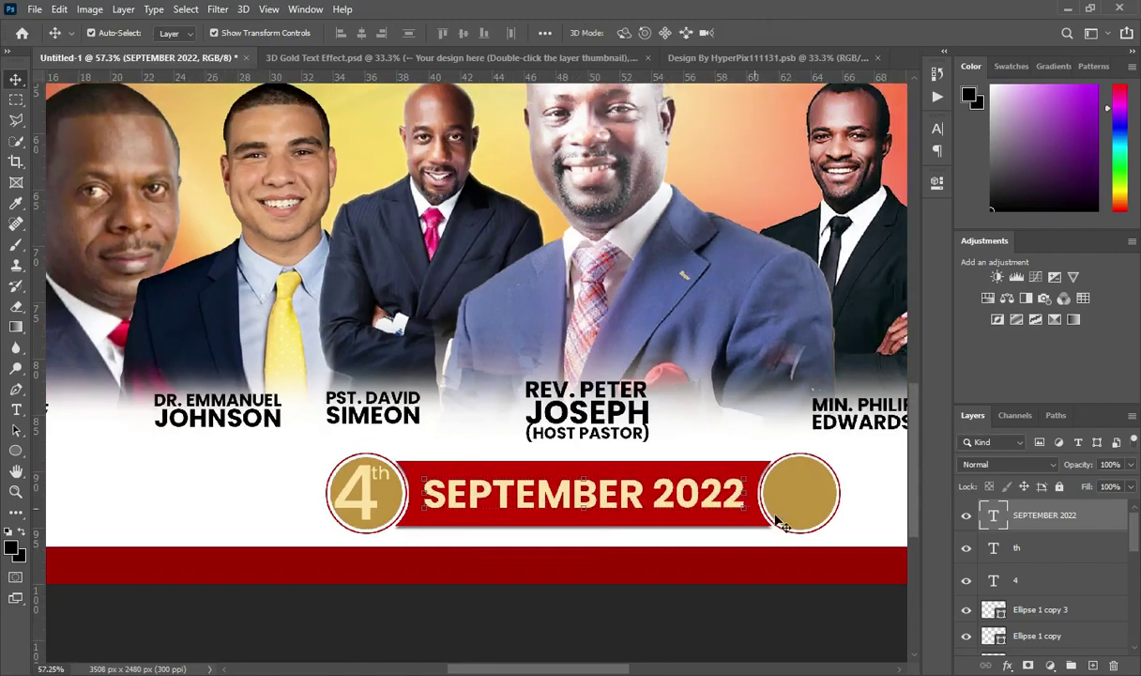
Copy "8am" from the Notepad file and paste it as a new text over the host pastor's suit
scroll(780, 509, "up", 1)
key("alt+Tab")
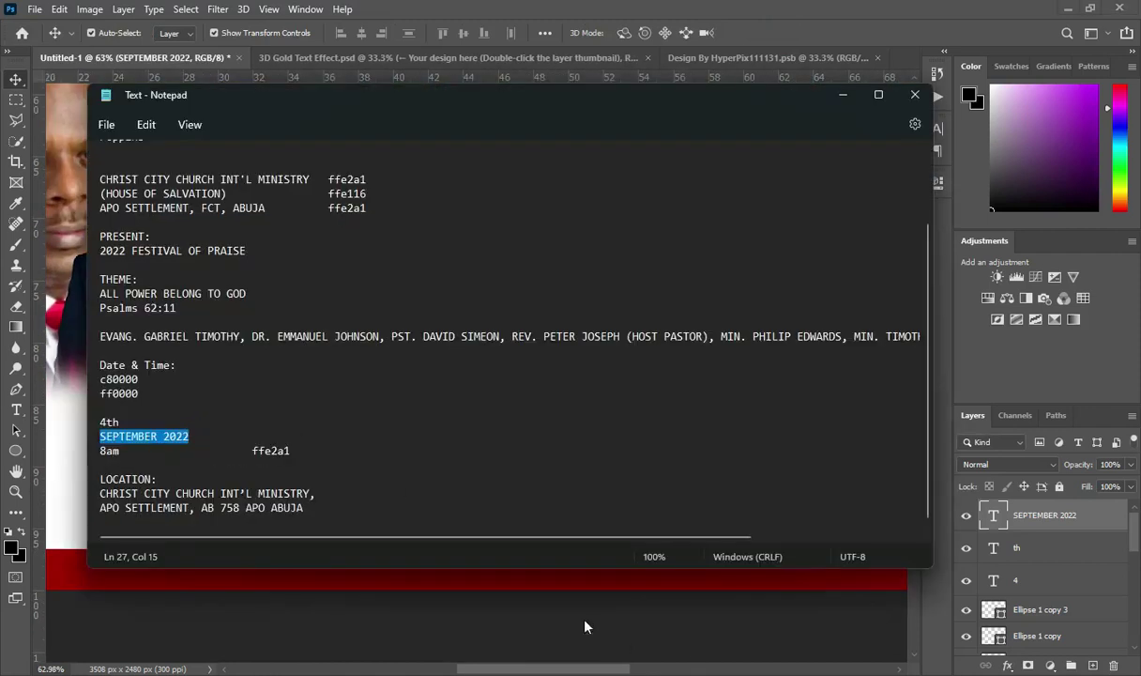
left_click(408, 432)
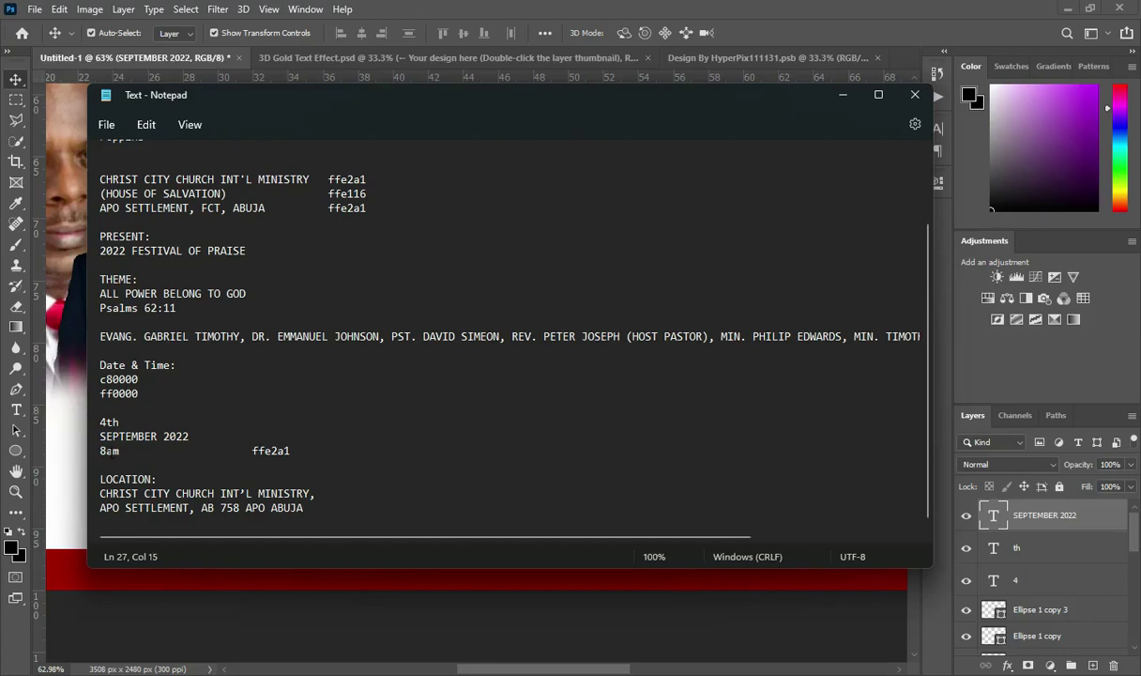
left_click_drag(126, 453, 106, 451)
key("alt+Tab")
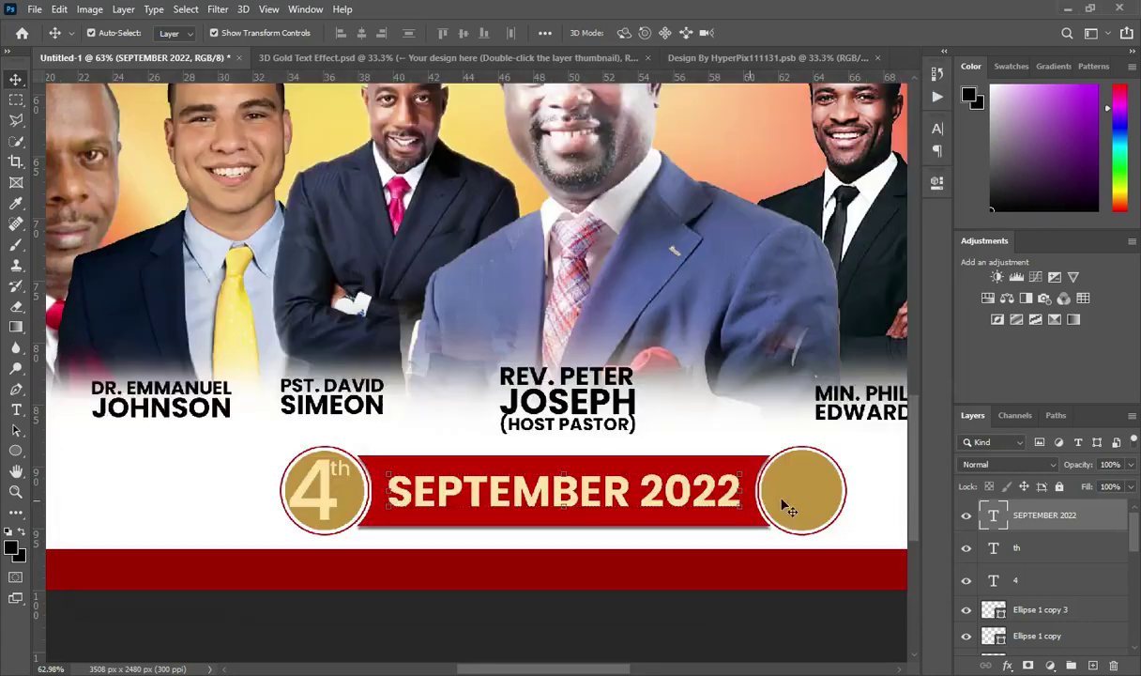
scroll(784, 504, "up", 1)
key("t")
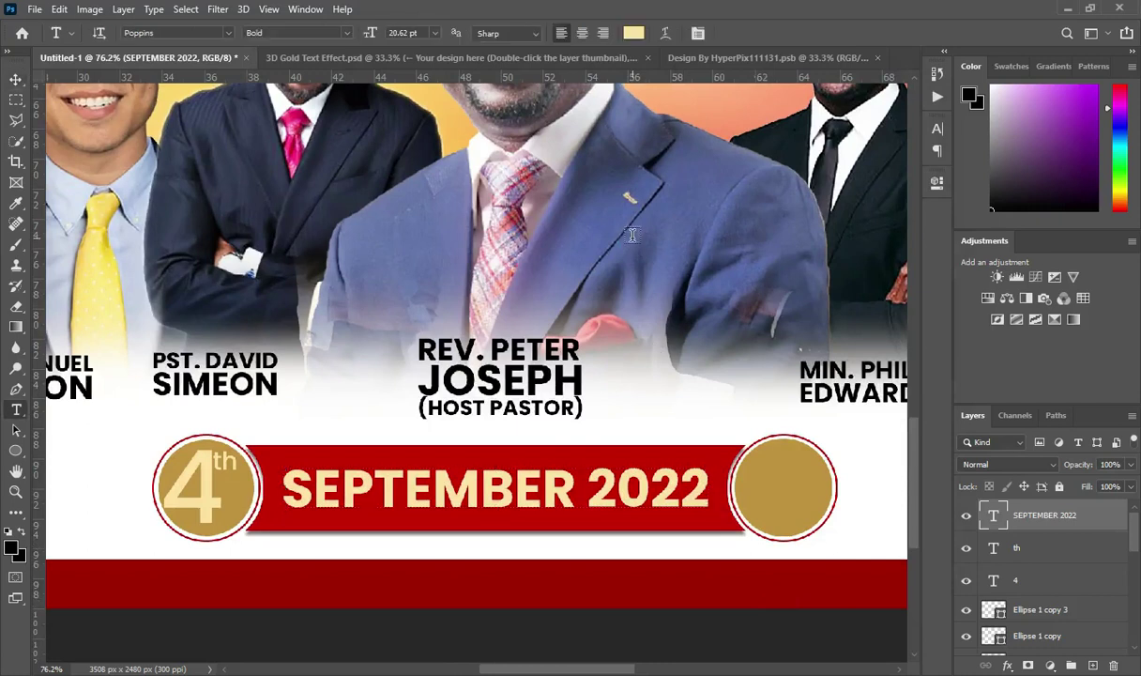
left_click(633, 241)
type("8am")
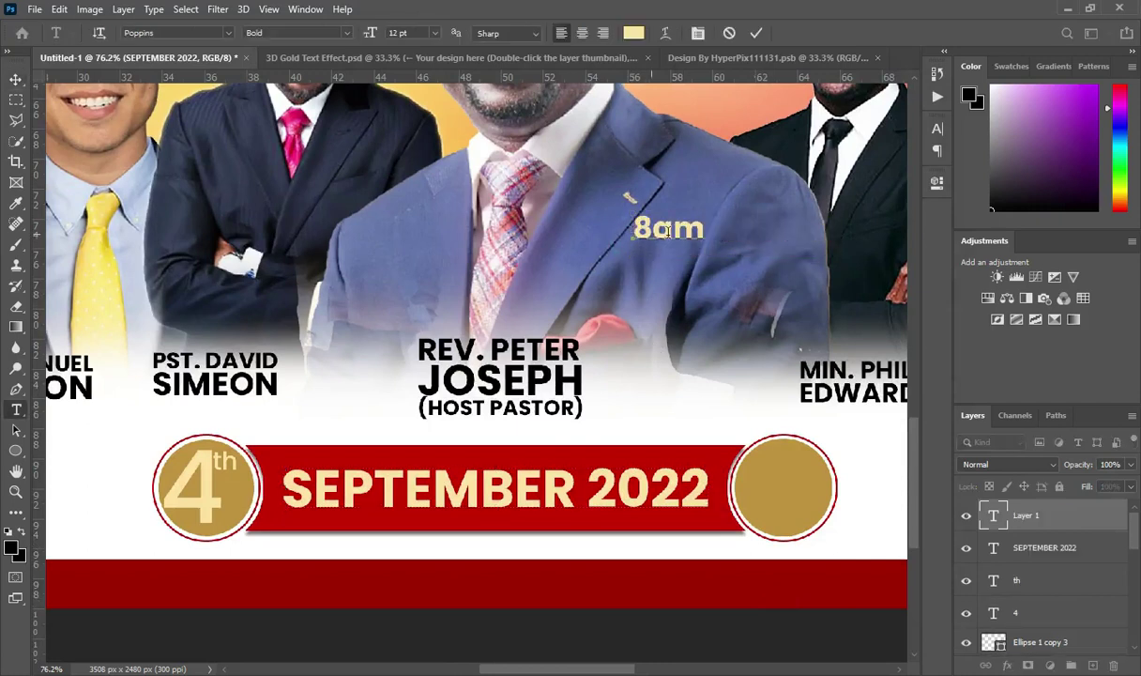
left_click(756, 33)
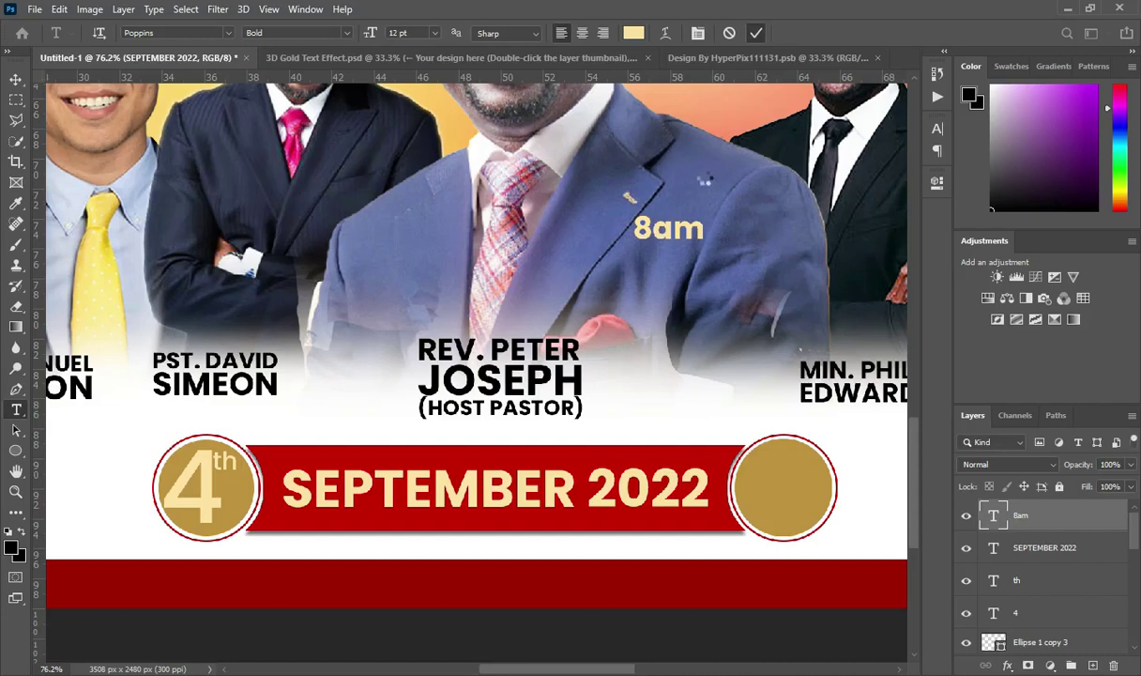
Reduce the "am" part of the "8am" text to 6 pt
left_click_drag(660, 229, 700, 230)
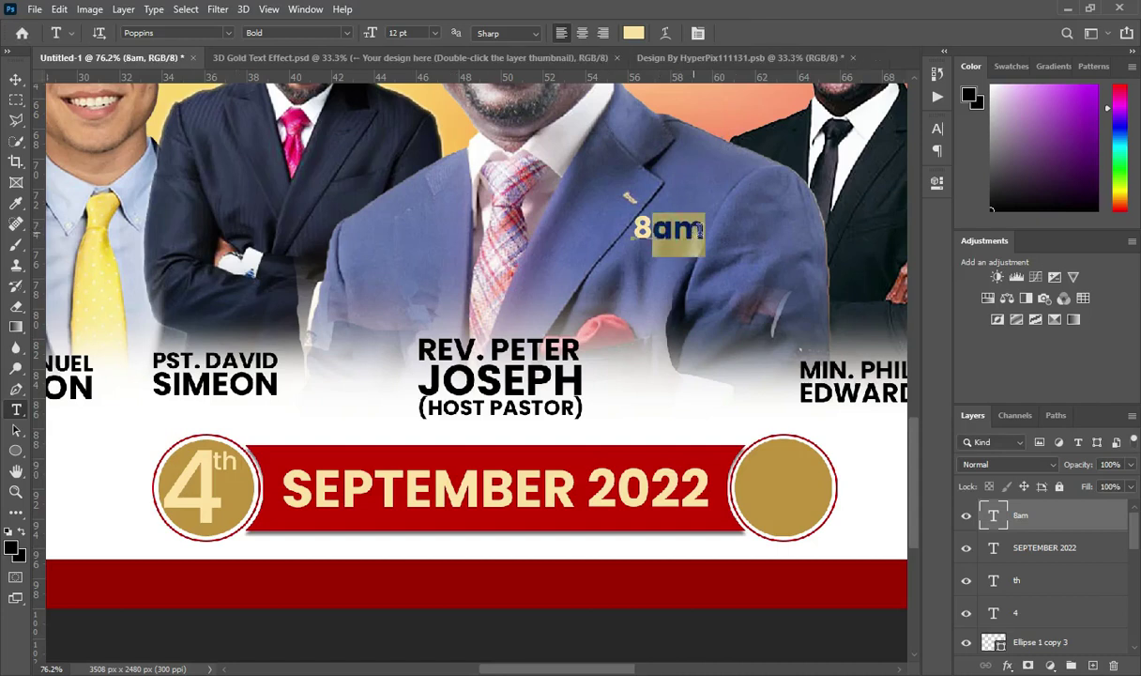
left_click(434, 34)
left_click(406, 43)
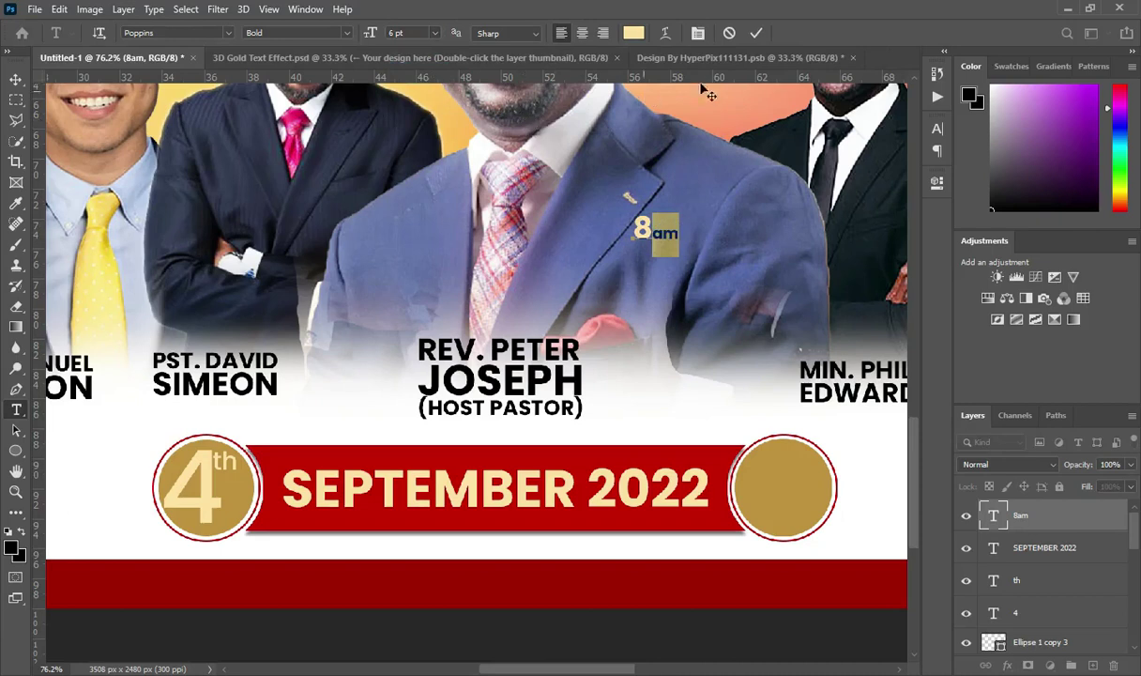
left_click(758, 33)
Scale the whole "8am" text up to about 176%
left_click(16, 79)
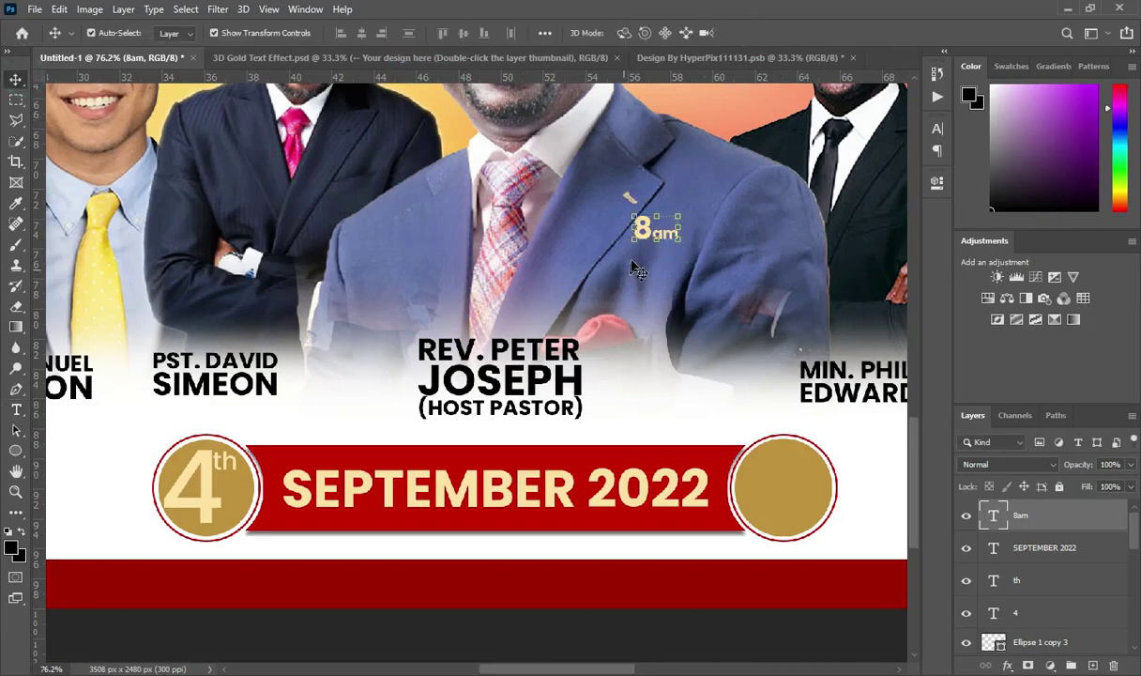
scroll(647, 242, "up", 3)
scroll(643, 244, "up", 1)
key("ctrl+t")
left_click_drag(630, 232, 583, 234)
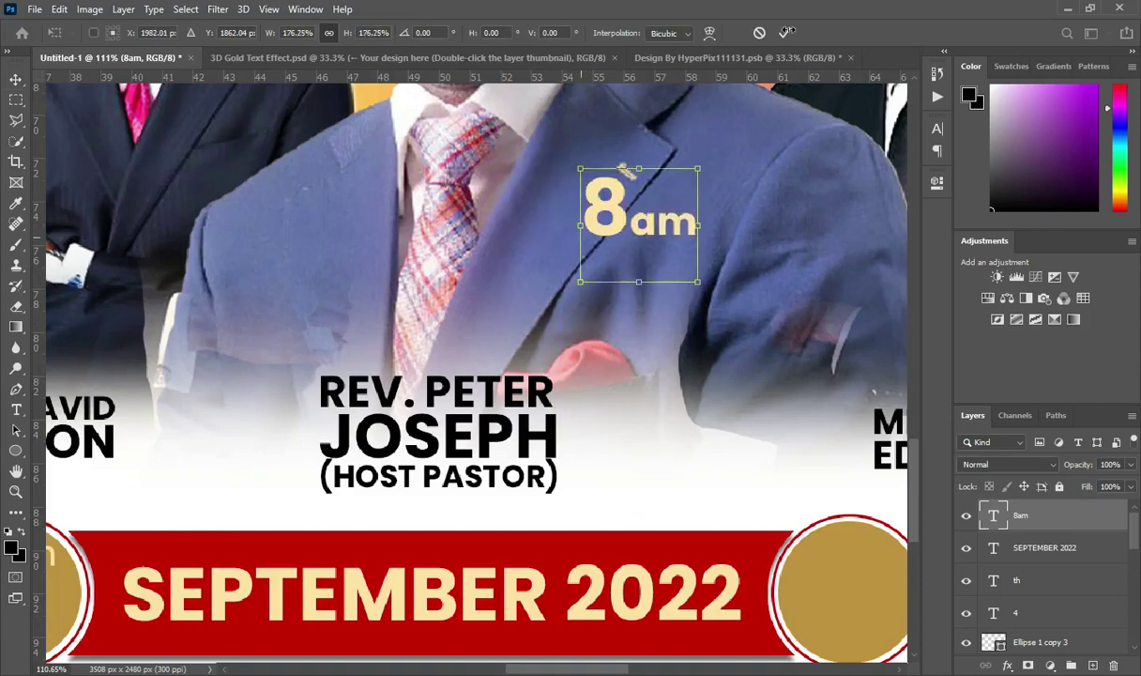
Cut "am" out of the "8am" text so that only the "8" remains in it
double_click(634, 226)
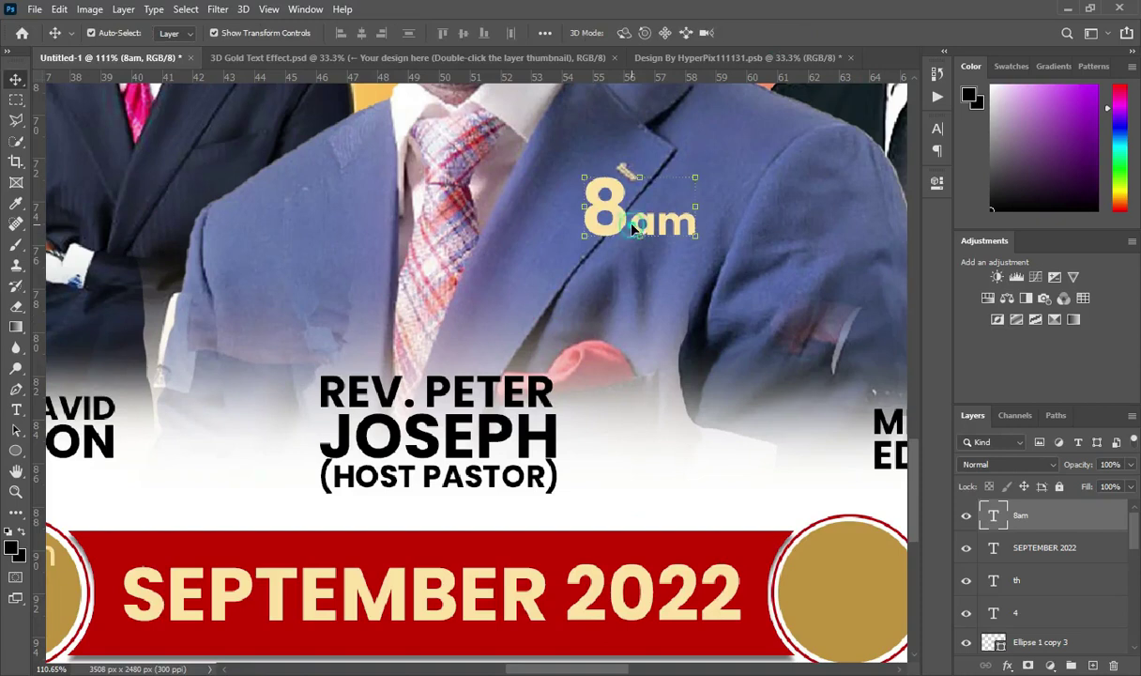
left_click_drag(634, 226, 713, 224)
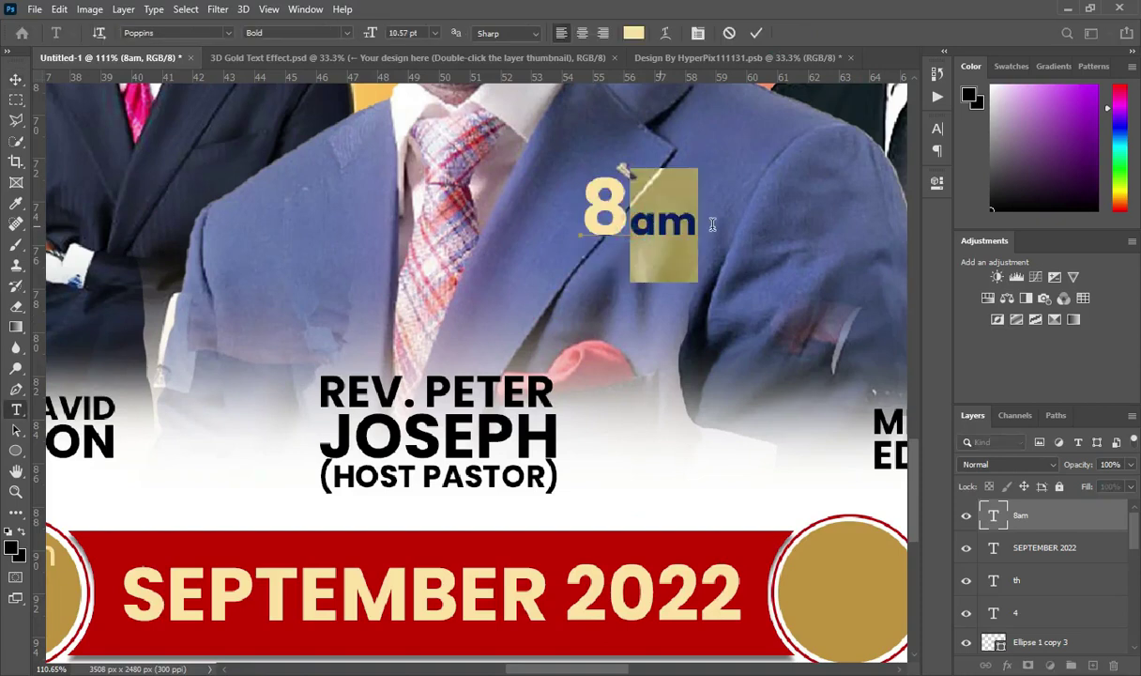
key("ctrl+x")
left_click(756, 33)
key("ctrl+Return")
key("v")
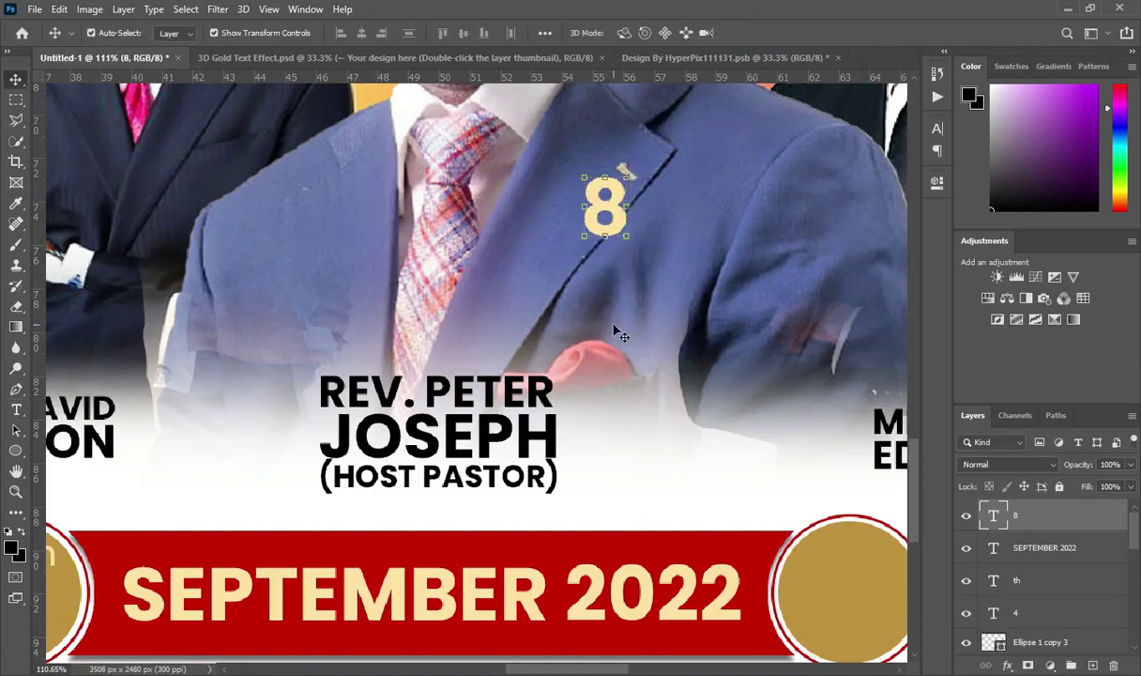
Move the "8" into the empty gold circle at the banner's right end and enlarge it to about 166%
left_click_drag(608, 212, 803, 615)
left_click_drag(589, 668, 628, 670)
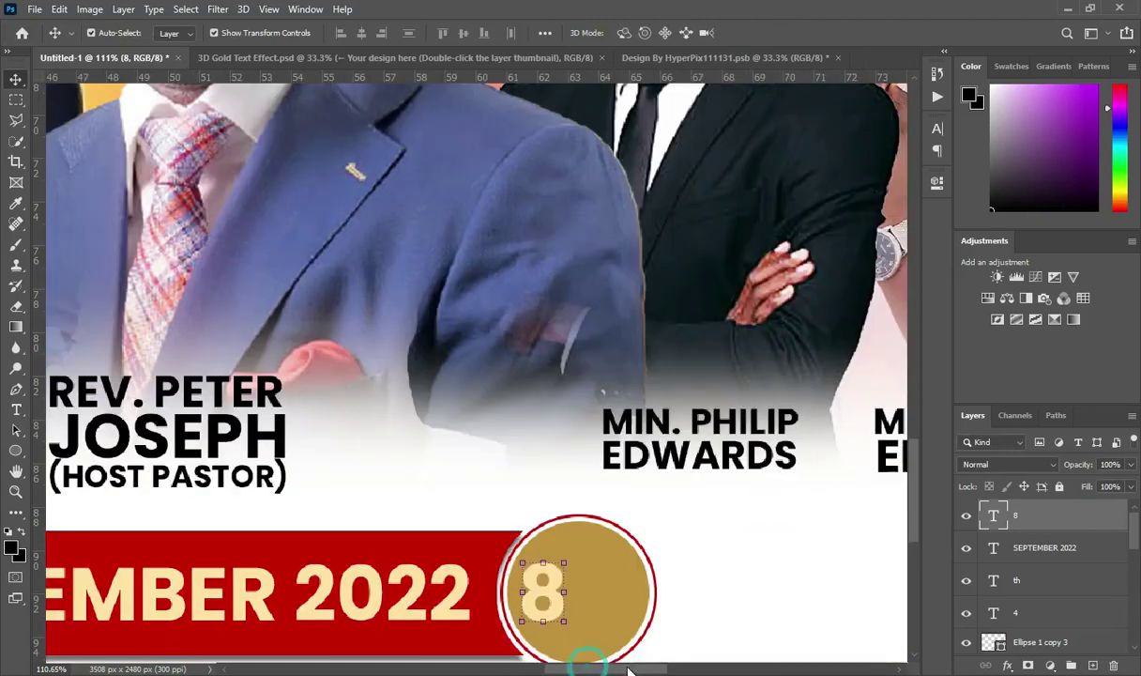
left_click_drag(910, 511, 909, 530)
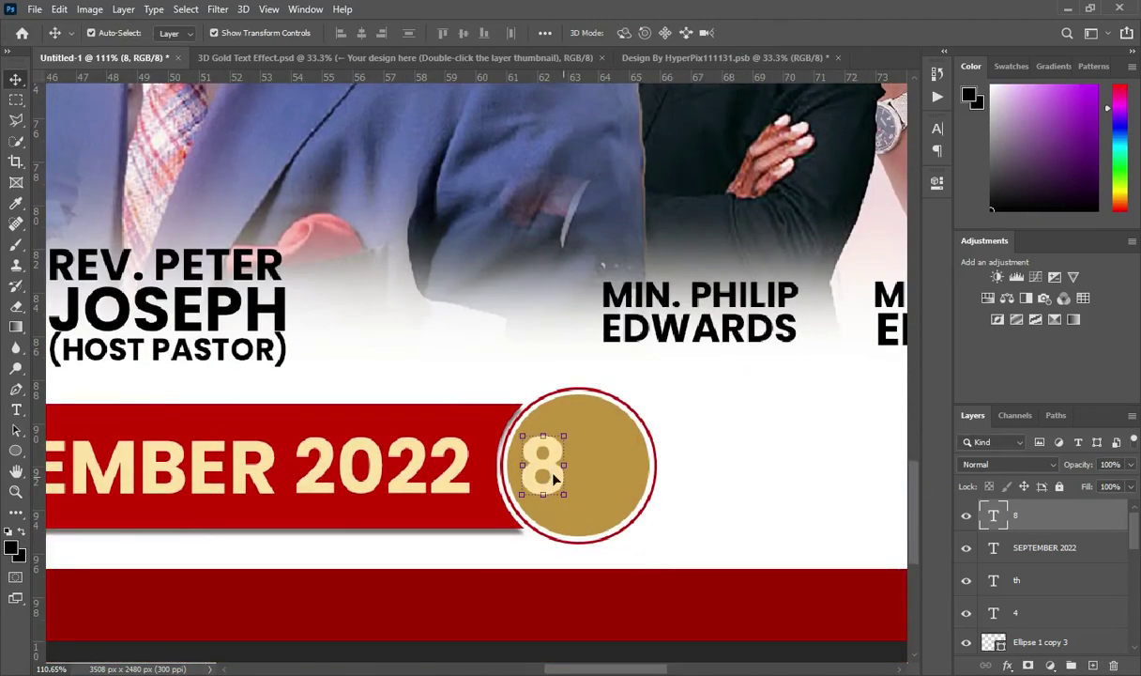
key("ctrl+t")
left_click_drag(608, 487, 578, 466)
left_click(784, 33)
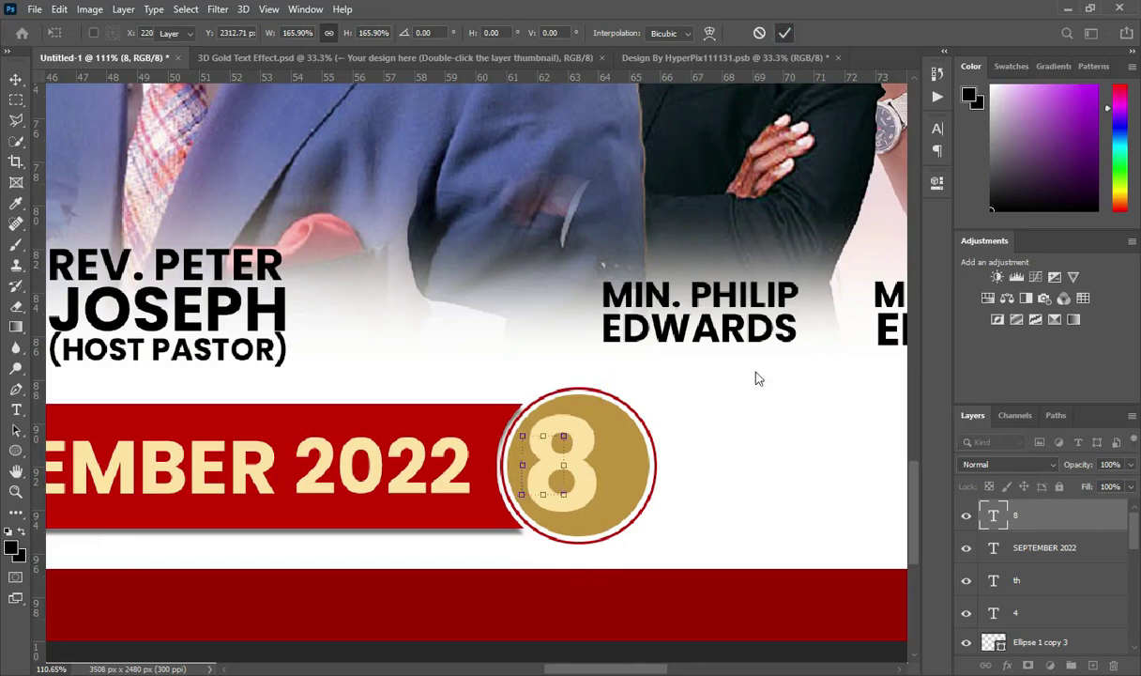
Paste the cut "am" as a separate text and place it beside the "8" inside the gold circle
key("t")
left_click(704, 433)
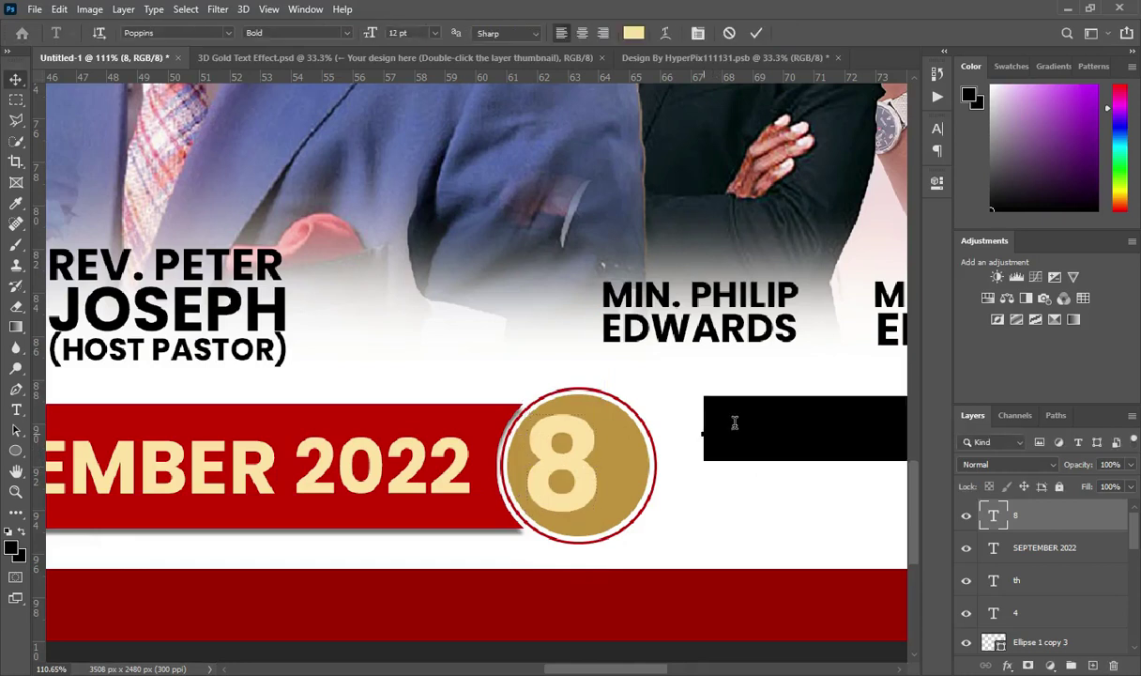
key("ctrl+v")
left_click(756, 34)
left_click_drag(730, 425, 625, 460)
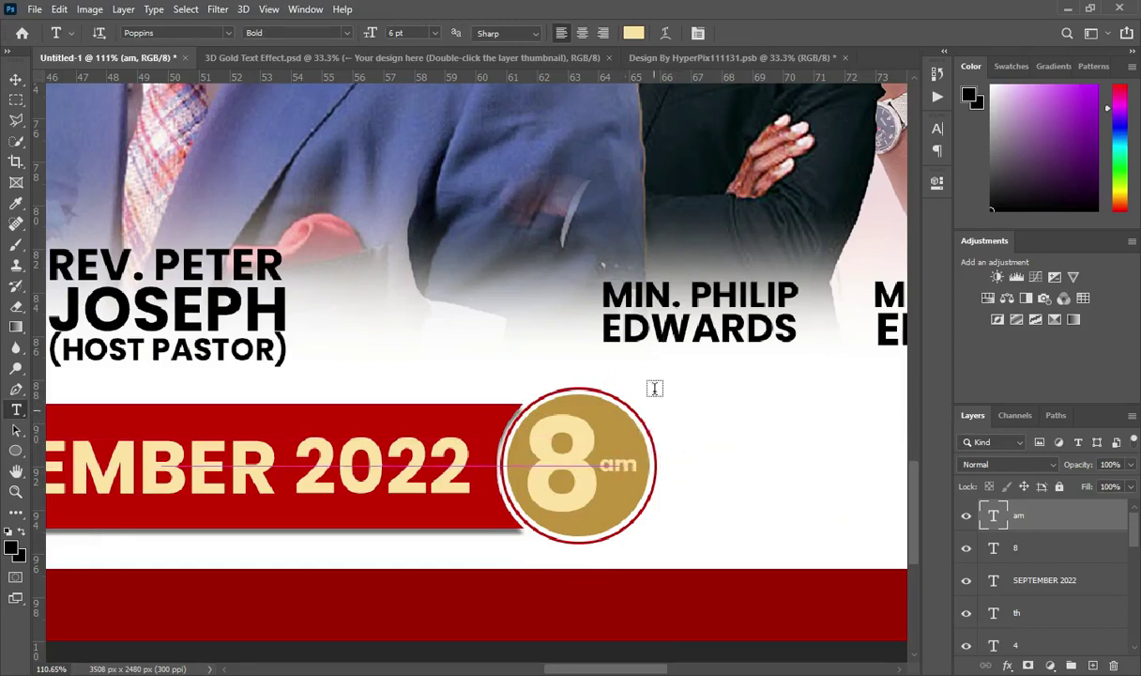
Enlarge the "am" text slightly beside the "8" in the gold circle
scroll(609, 274, "down", 8)
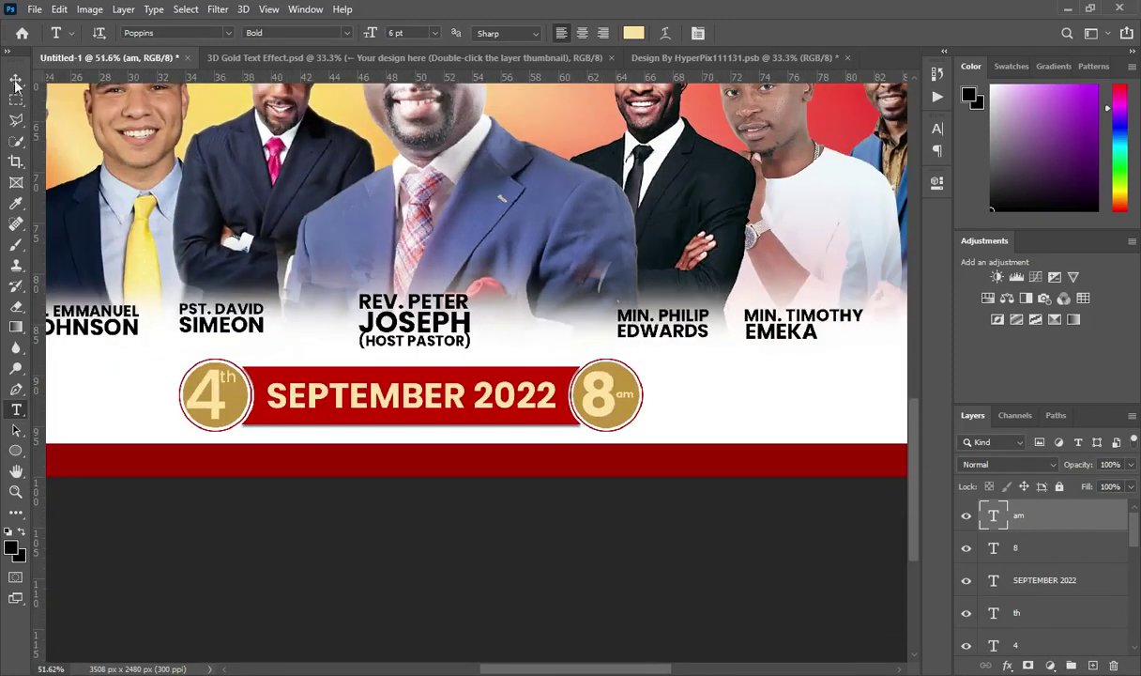
left_click(15, 80)
left_click(660, 540)
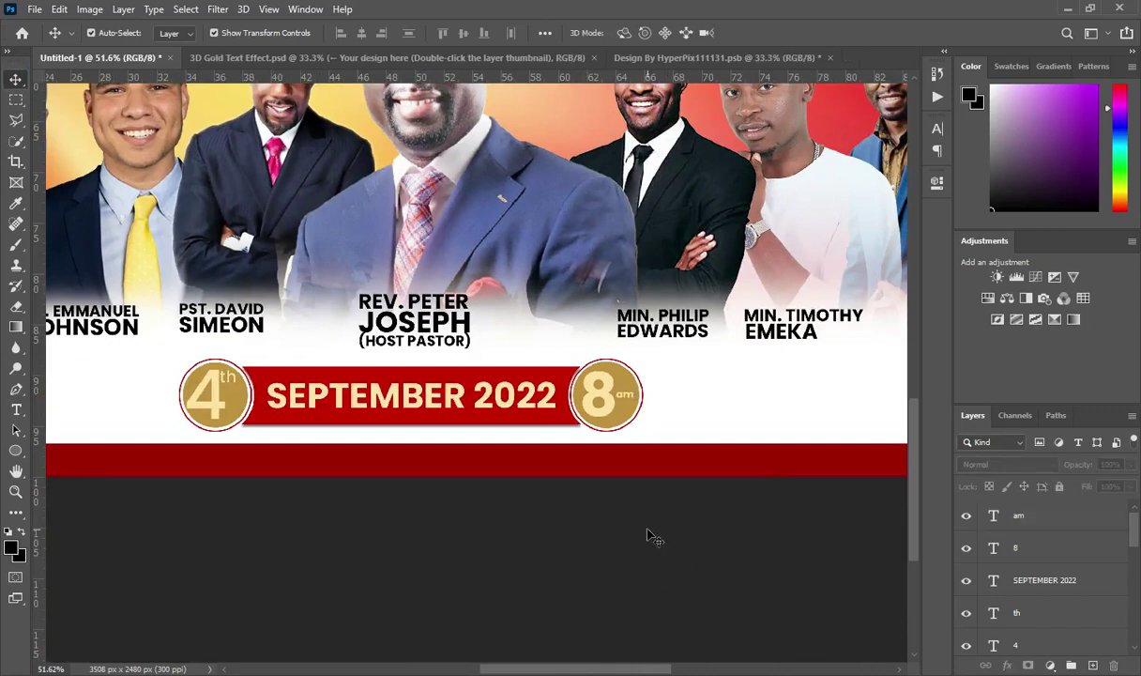
scroll(647, 535, "up", 1)
scroll(648, 402, "up", 6)
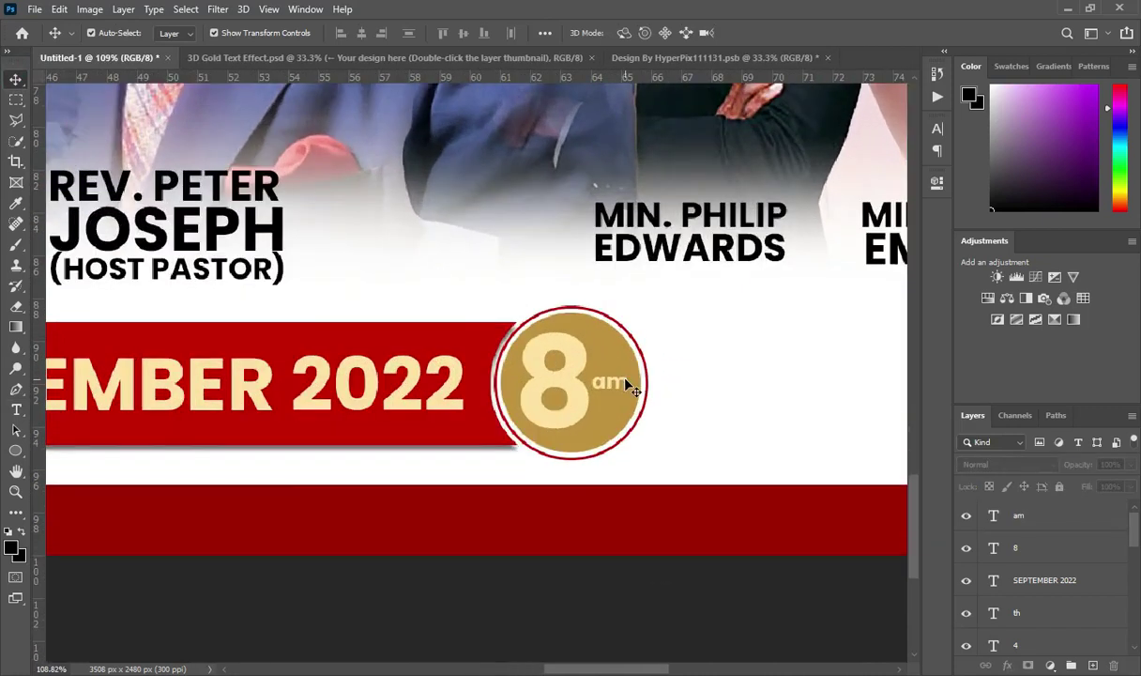
left_click(627, 377)
left_click_drag(629, 375, 632, 359)
left_click(784, 33)
scroll(525, 425, "down", 7)
left_click(539, 568)
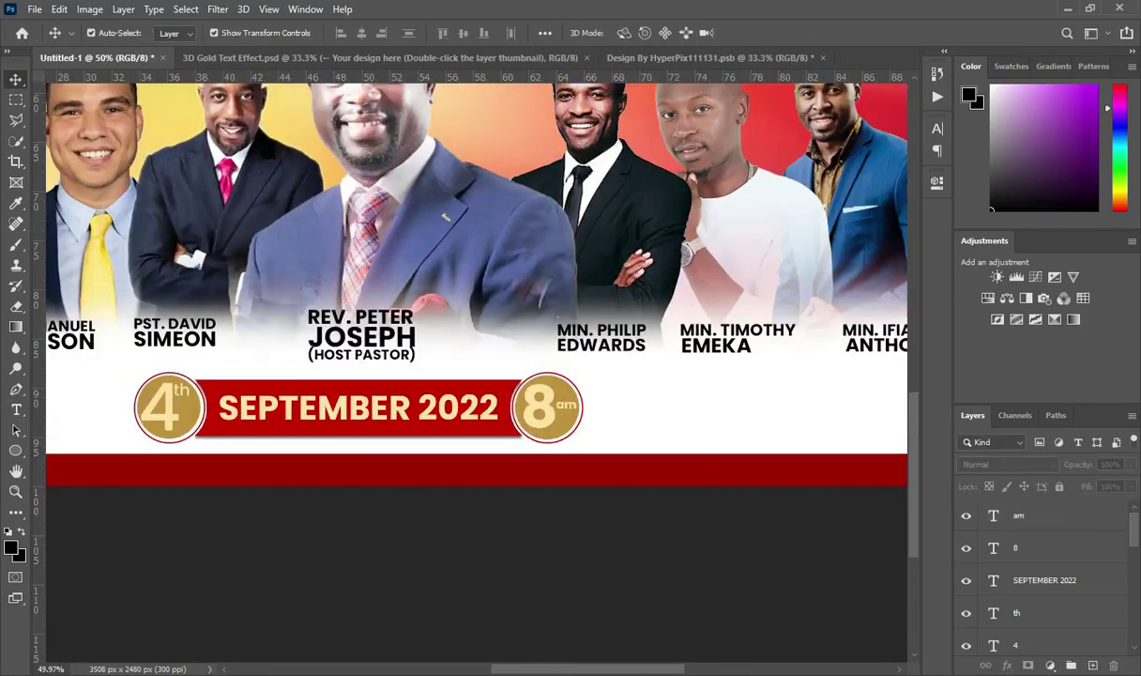
Place the google-location-icon-16 image from the Festival of praise folder right of the date banner, scaled to 1.40%
key("alt+Tab")
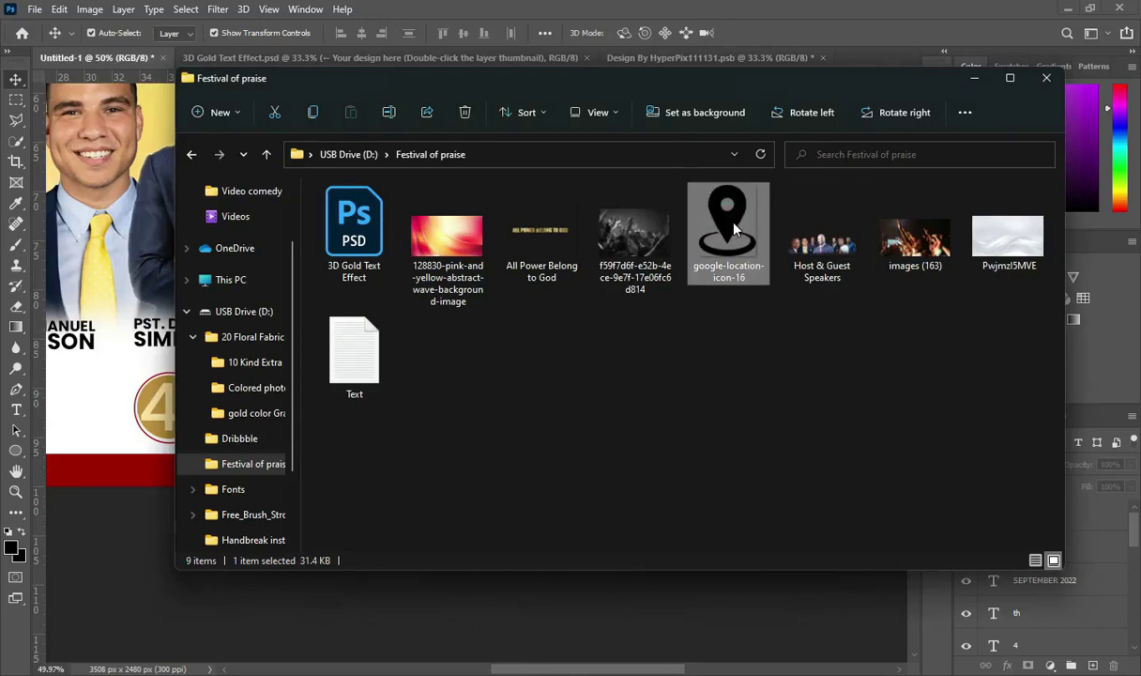
left_click(565, 622)
left_click(760, 33)
left_click_drag(870, 284, 236, 284)
left_click_drag(167, 305, 670, 376)
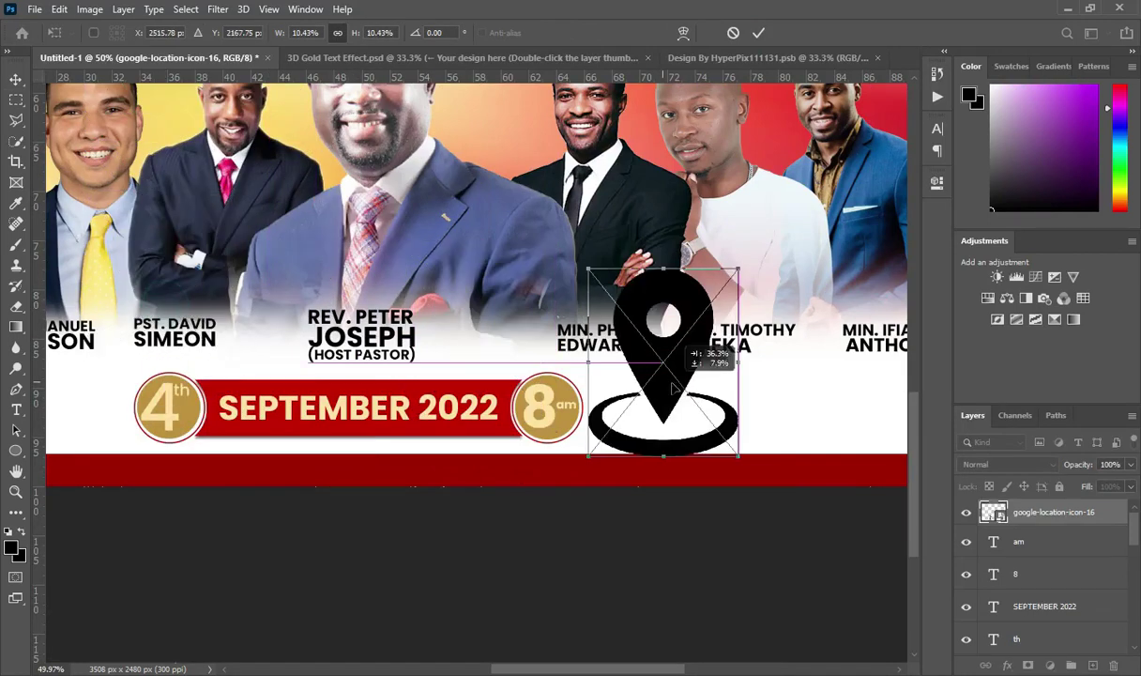
left_click_drag(663, 263, 648, 394)
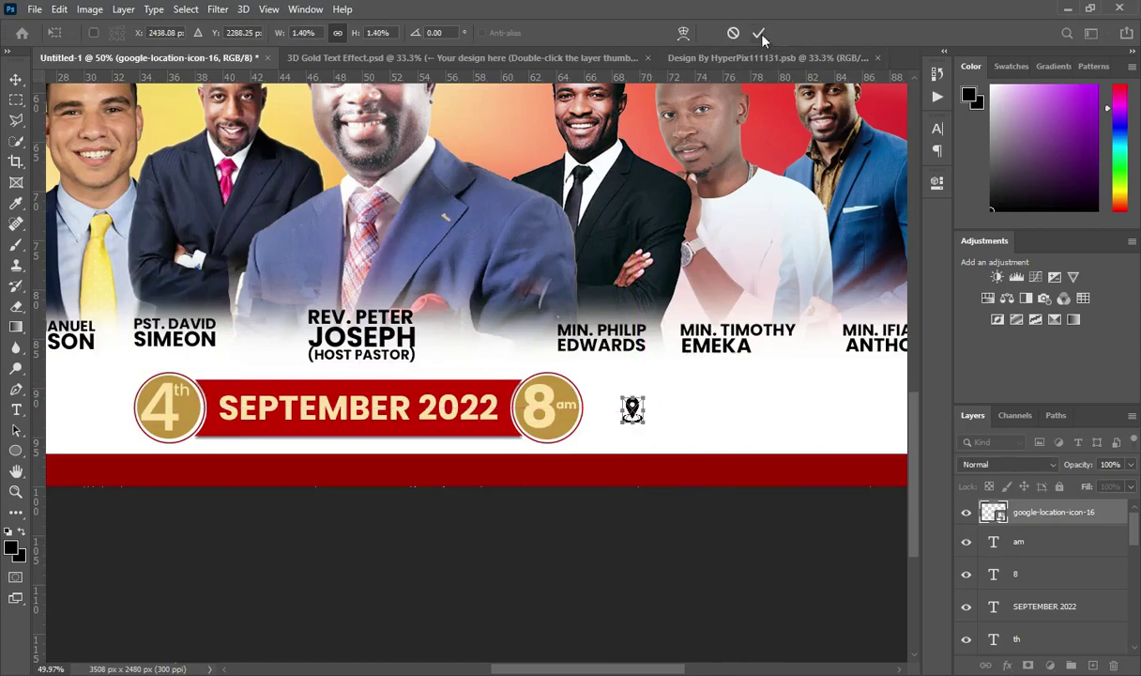
Group all date banner layers from "am" down to Rectangle 6 and name the group "DATE AND TIME"
left_click(1018, 541)
scroll(1049, 601, "down", 2)
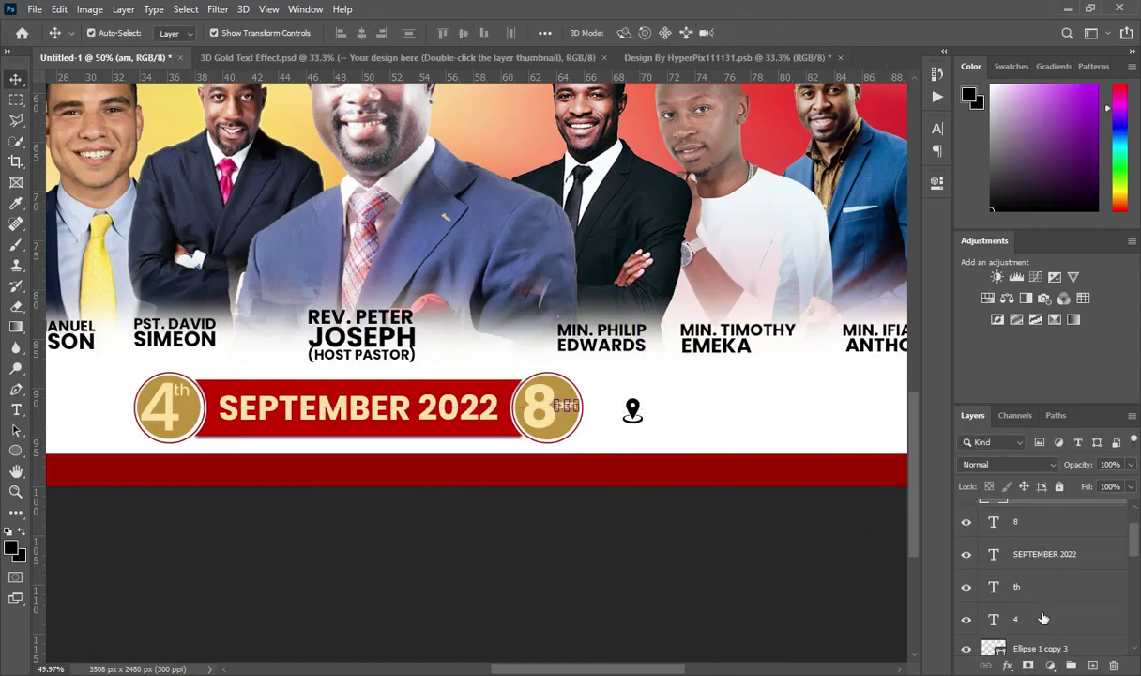
scroll(1044, 618, "down", 5)
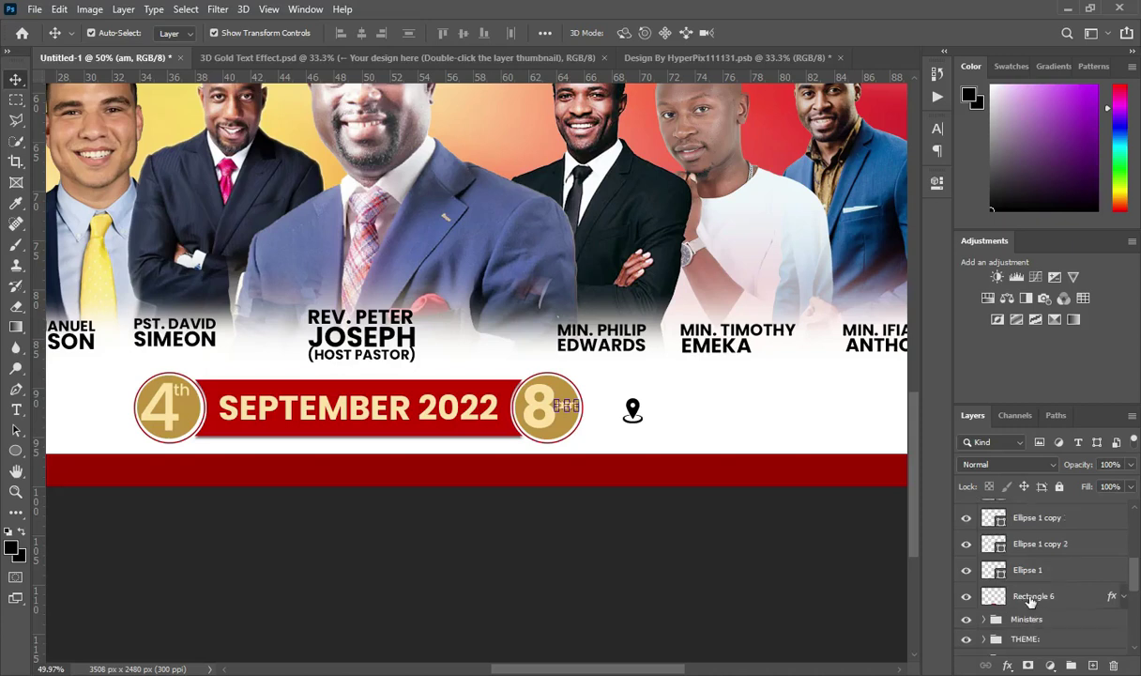
left_click(1032, 599, "shift")
key("ctrl+g")
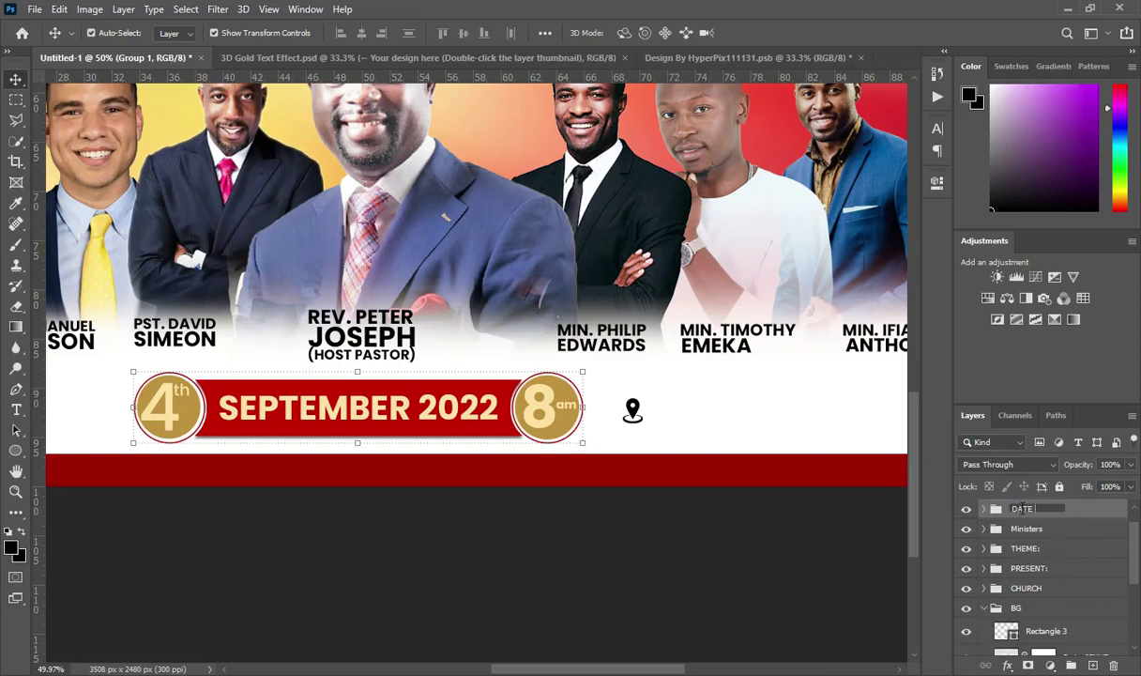
key("Return")
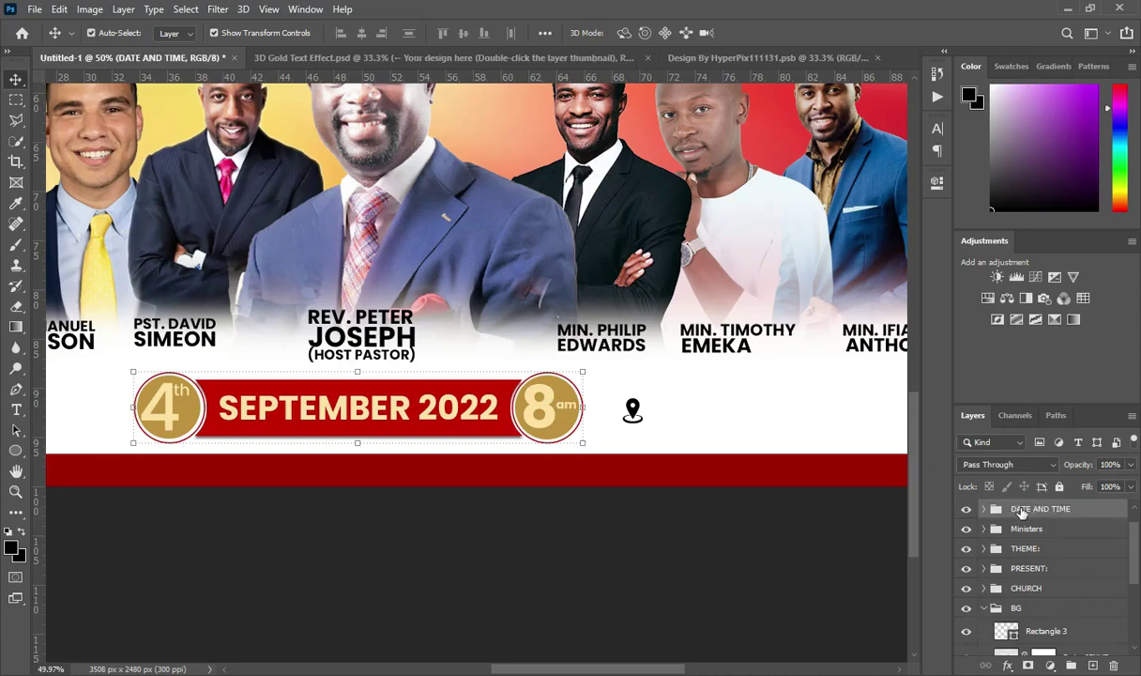
Shrink the location icon beside the "8am" circle to about 1.16% scale
scroll(1070, 532, "up", 1)
left_click(1048, 513)
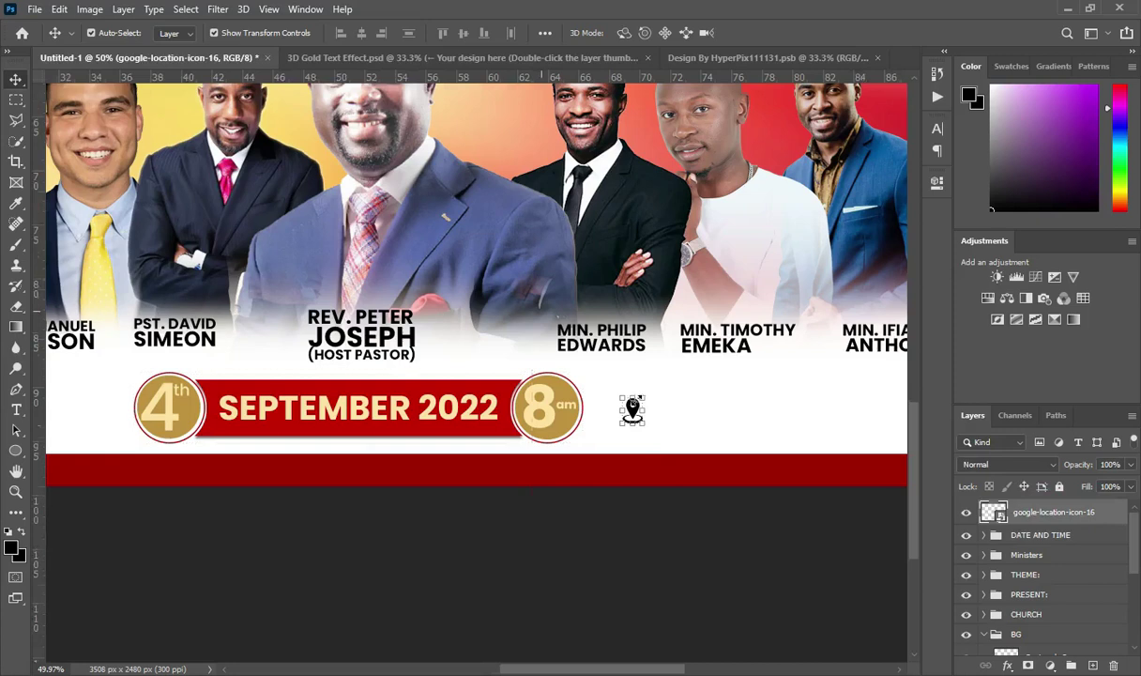
scroll(635, 408, "up", 3)
scroll(636, 409, "up", 3)
left_click_drag(651, 415, 627, 410)
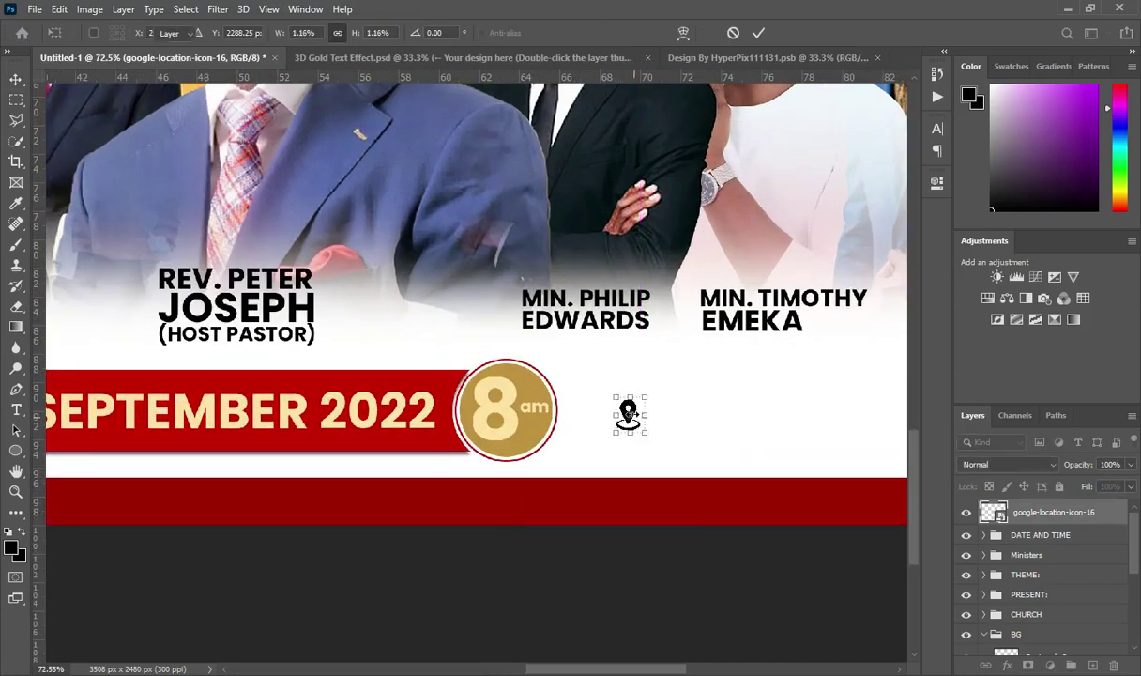
key("Return")
Switch to the Notepad file Text, copy the two-line address under LOCATION, and return to the flyer
scroll(600, 570, "down", 1)
key("alt+Tab")
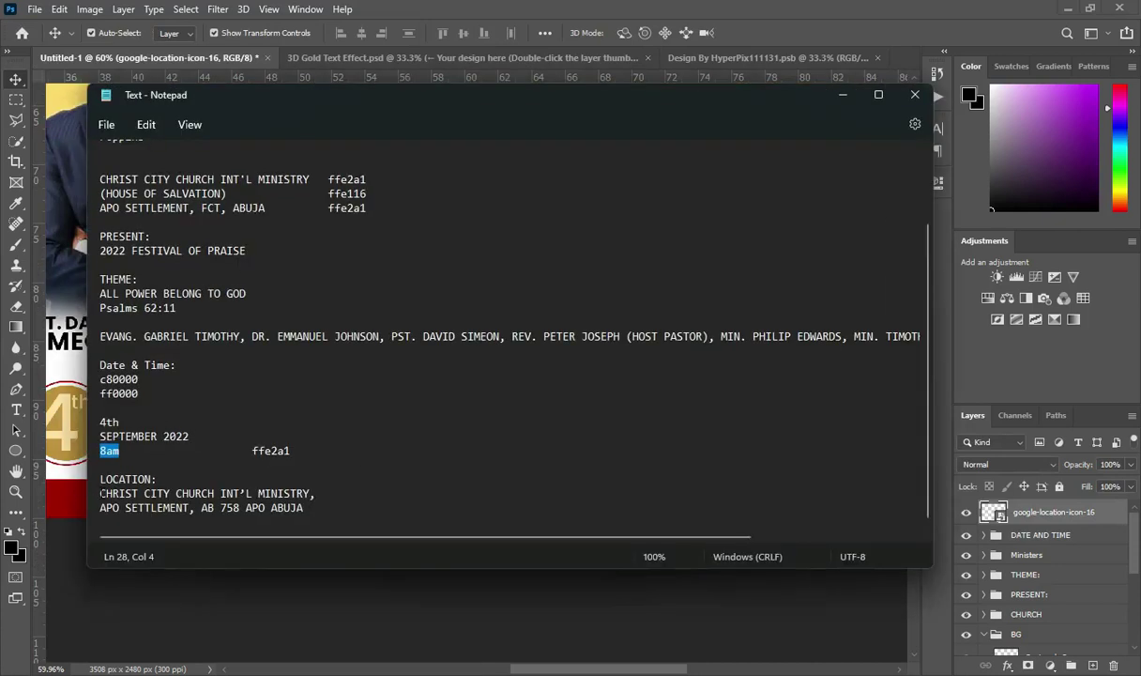
left_click_drag(100, 492, 329, 510)
key("ctrl+c")
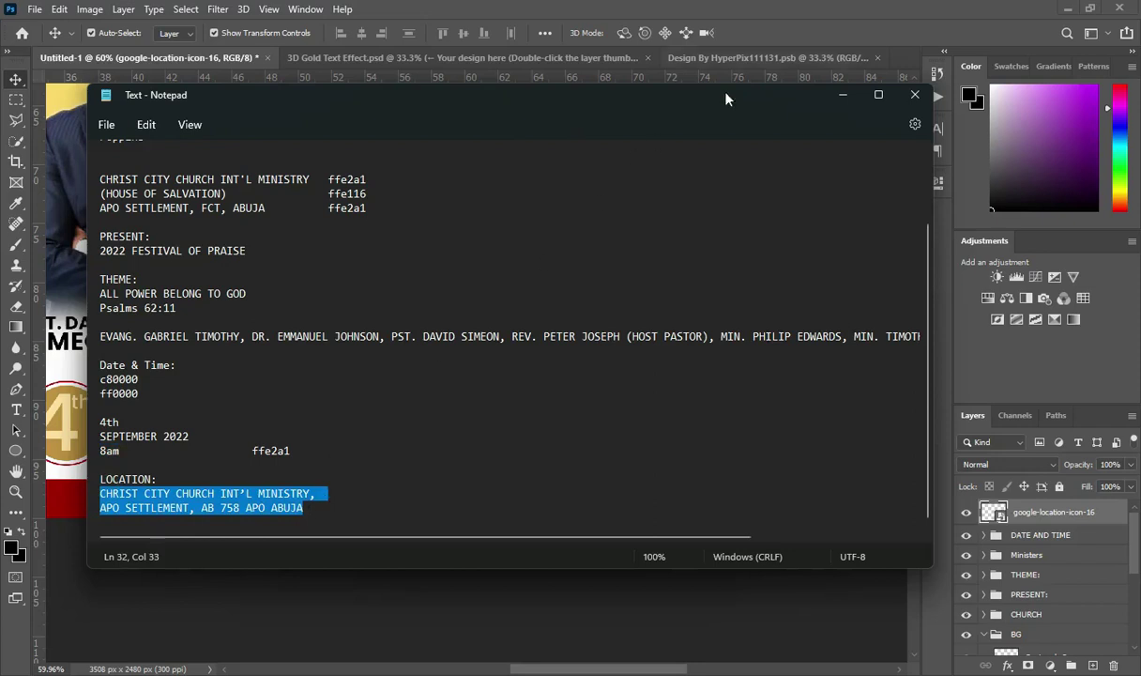
left_click(838, 97)
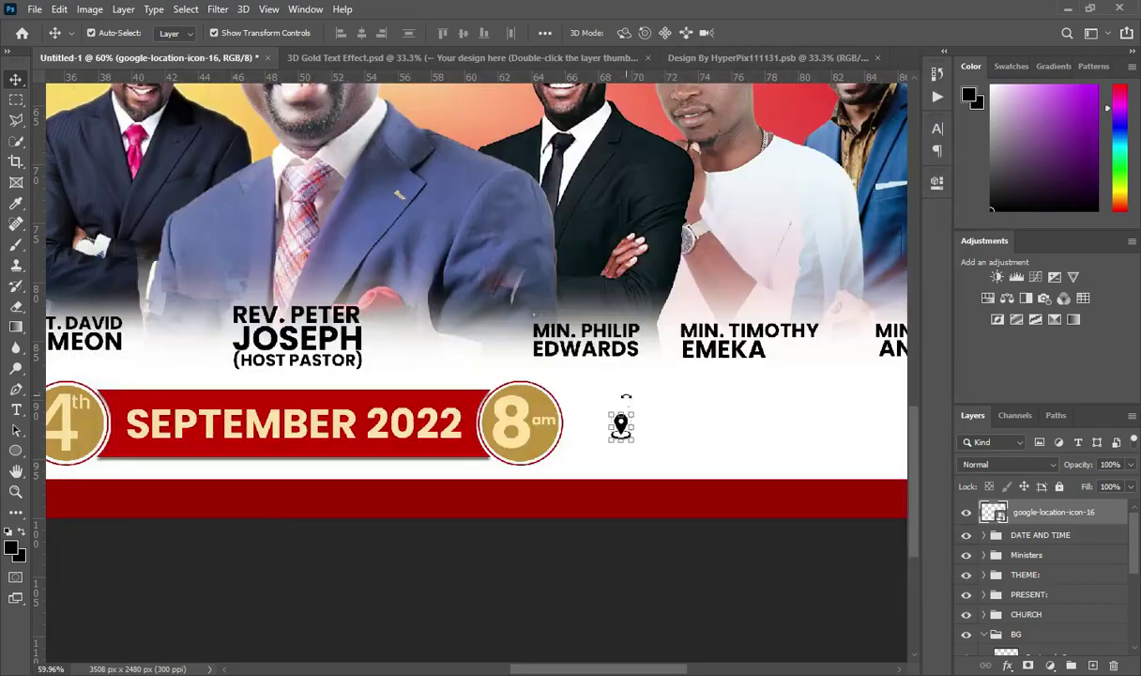
Nudge the location icon closer to the "8am" circle
key("shift+Left")
key("shift+Left")
key("shift+Left")
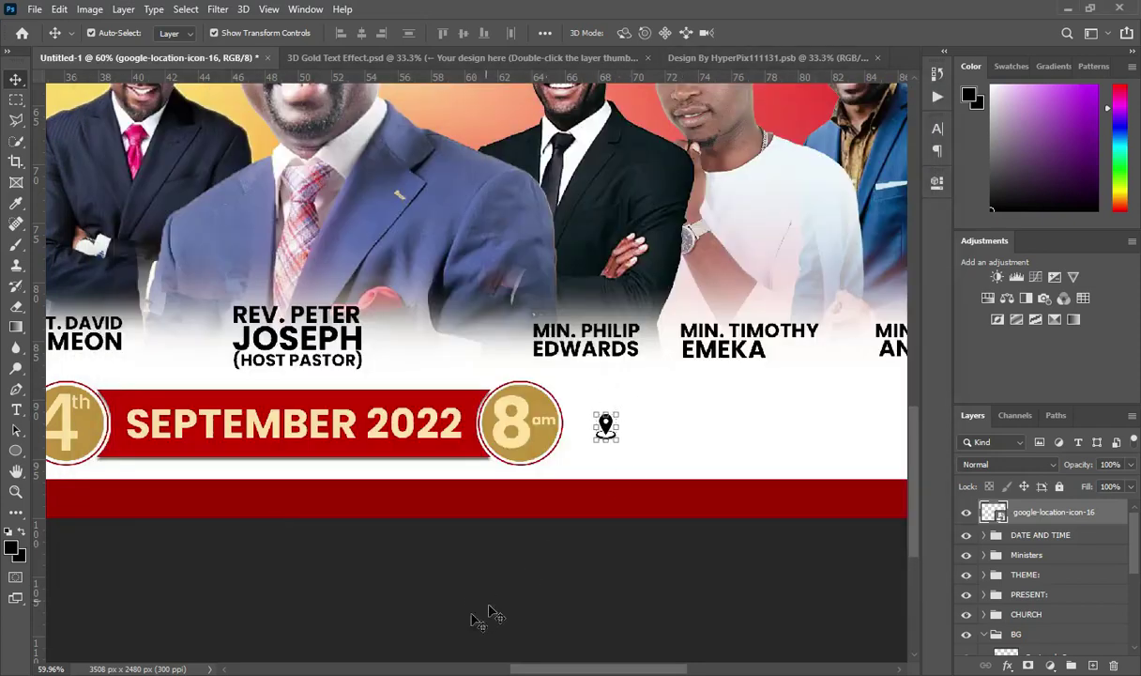
Add the copied address as a Poppins Bold text layer beside the location icon and colour it black (000000)
scroll(441, 472, "right", 5)
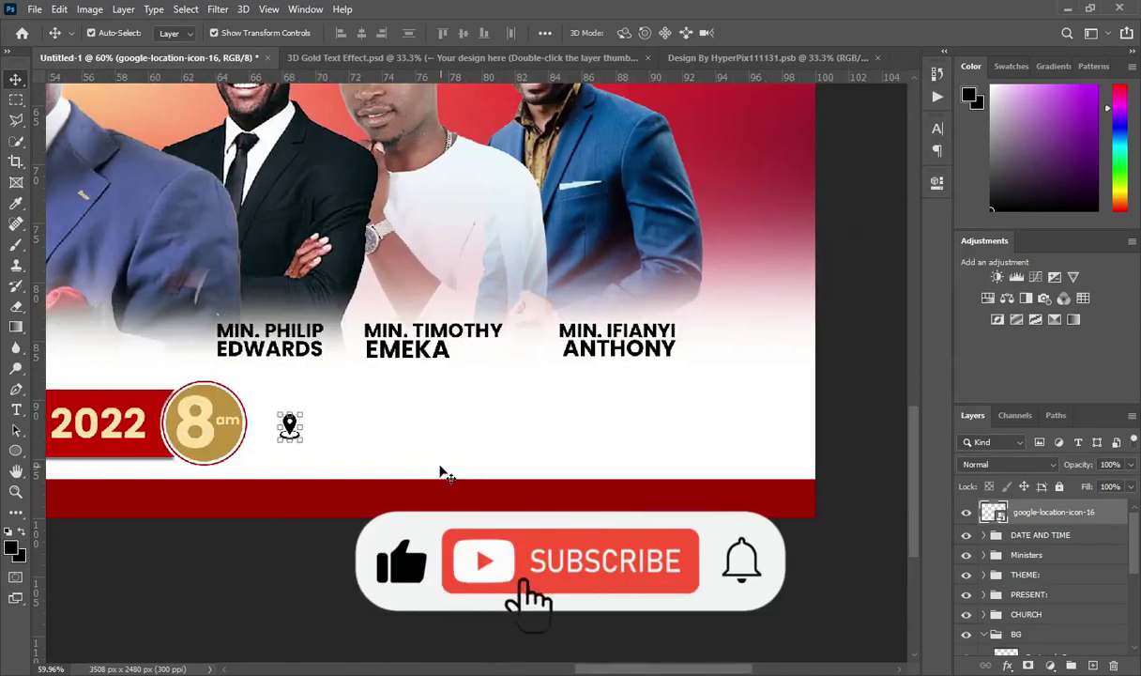
key("t")
left_click(389, 418)
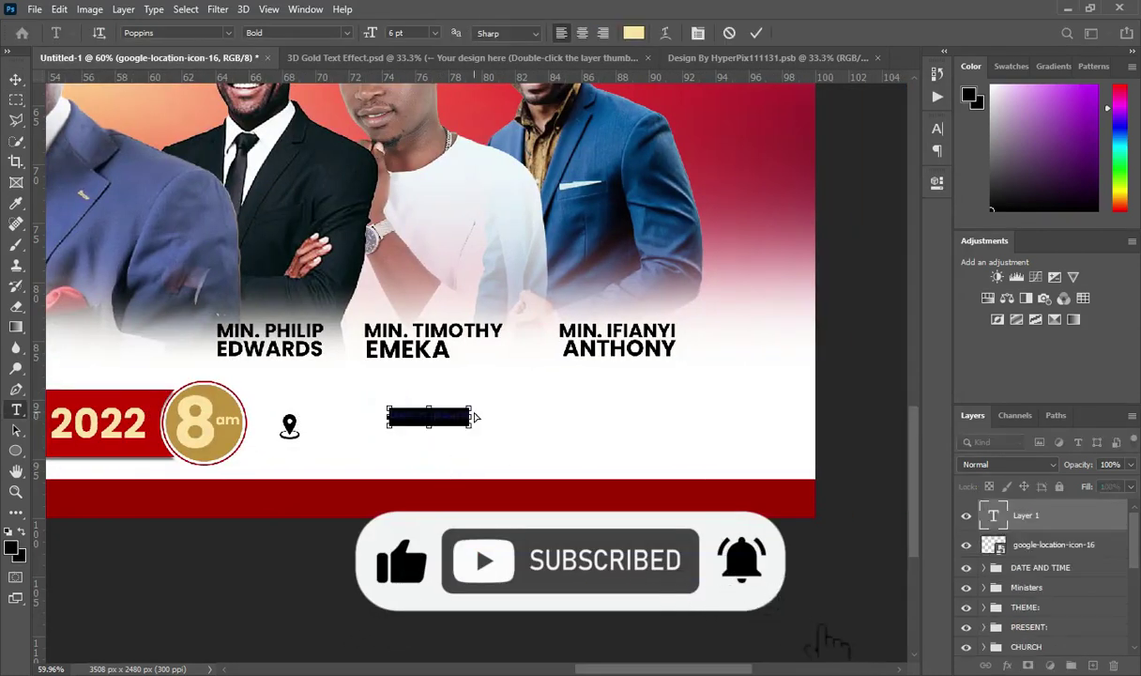
key("ctrl+v")
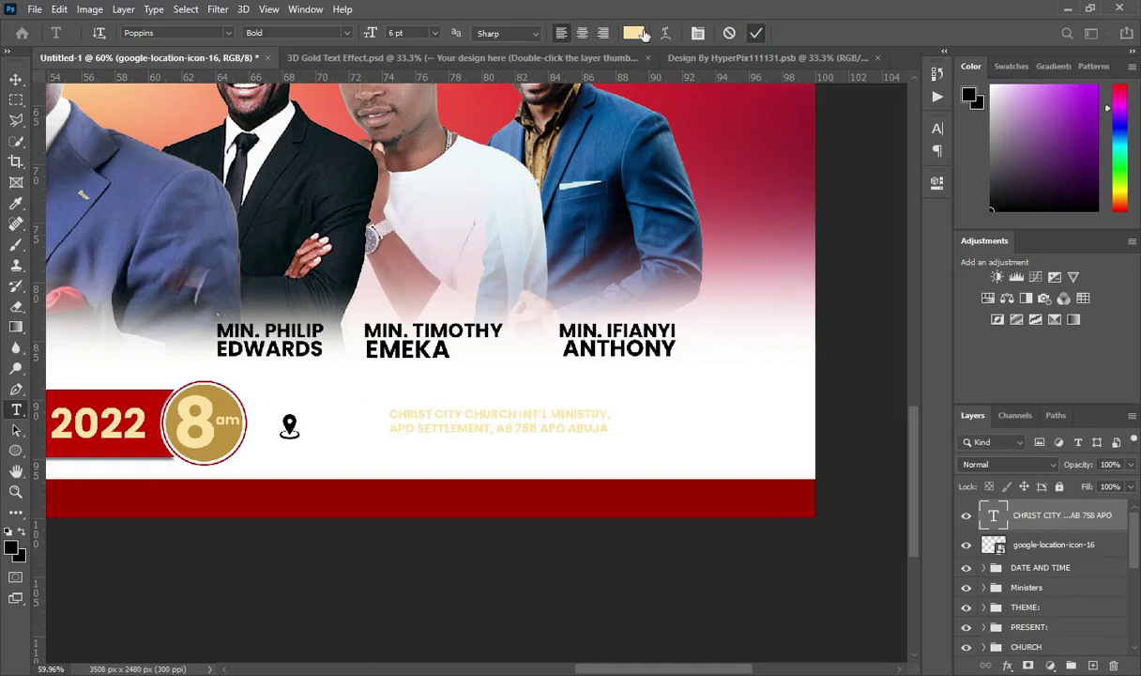
left_click(640, 34)
left_click_drag(629, 360, 595, 436)
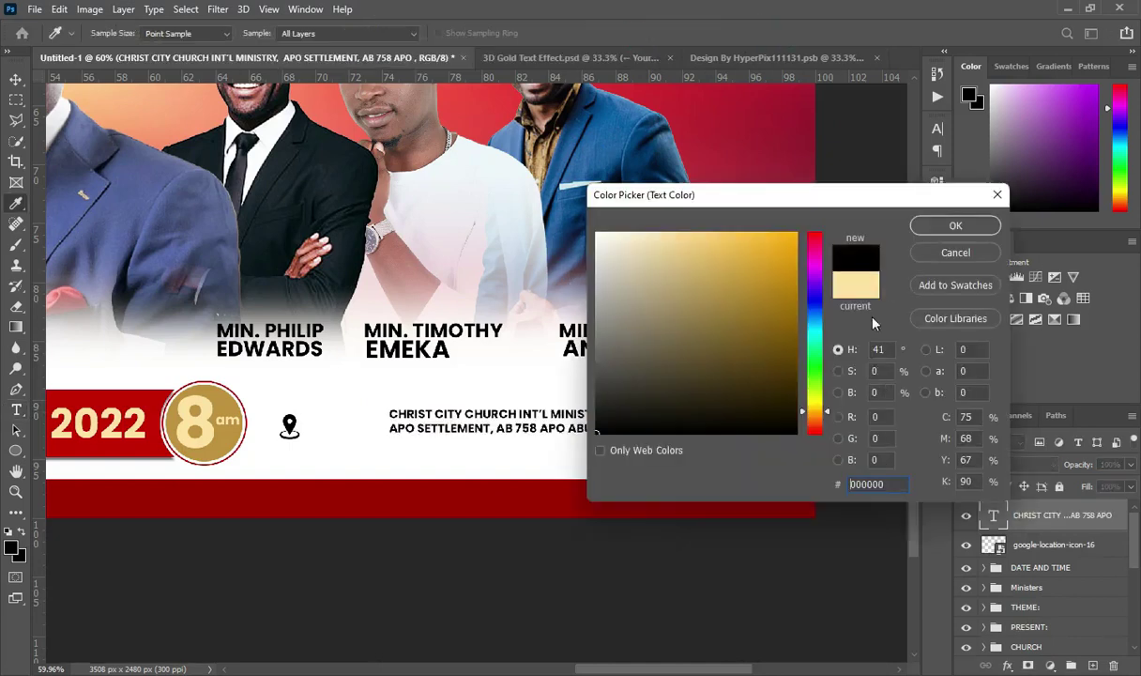
left_click(957, 225)
left_click(16, 79)
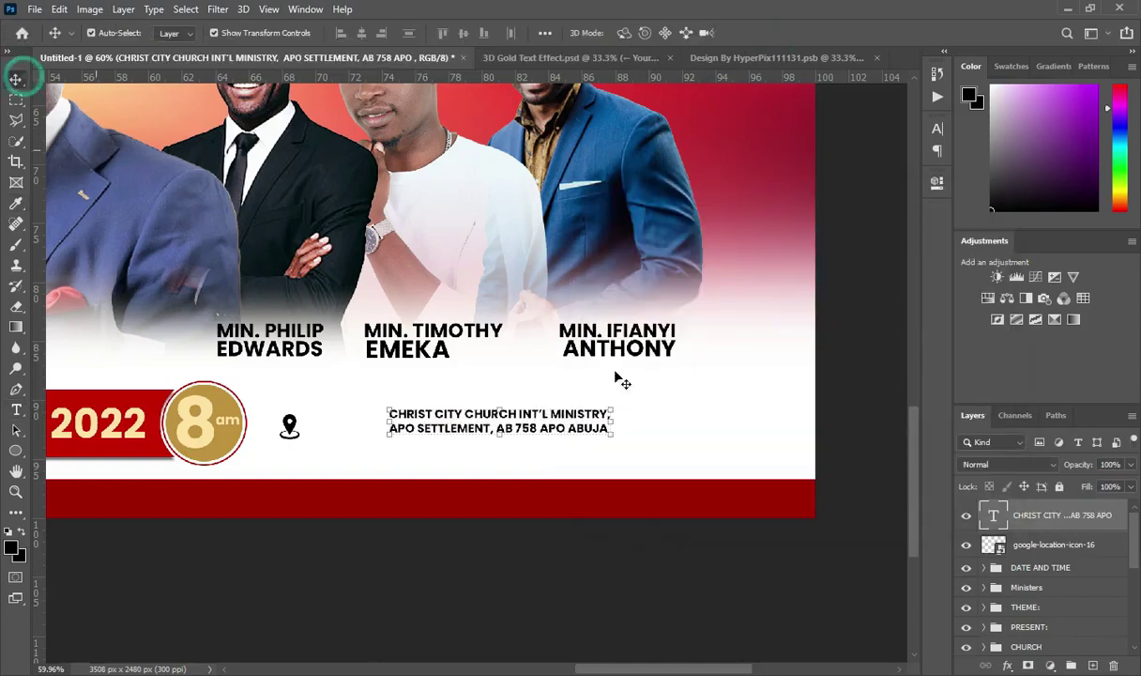
Scale the address text to about 143% and move it right next to the location icon
left_click(615, 424)
left_click_drag(614, 424, 713, 421)
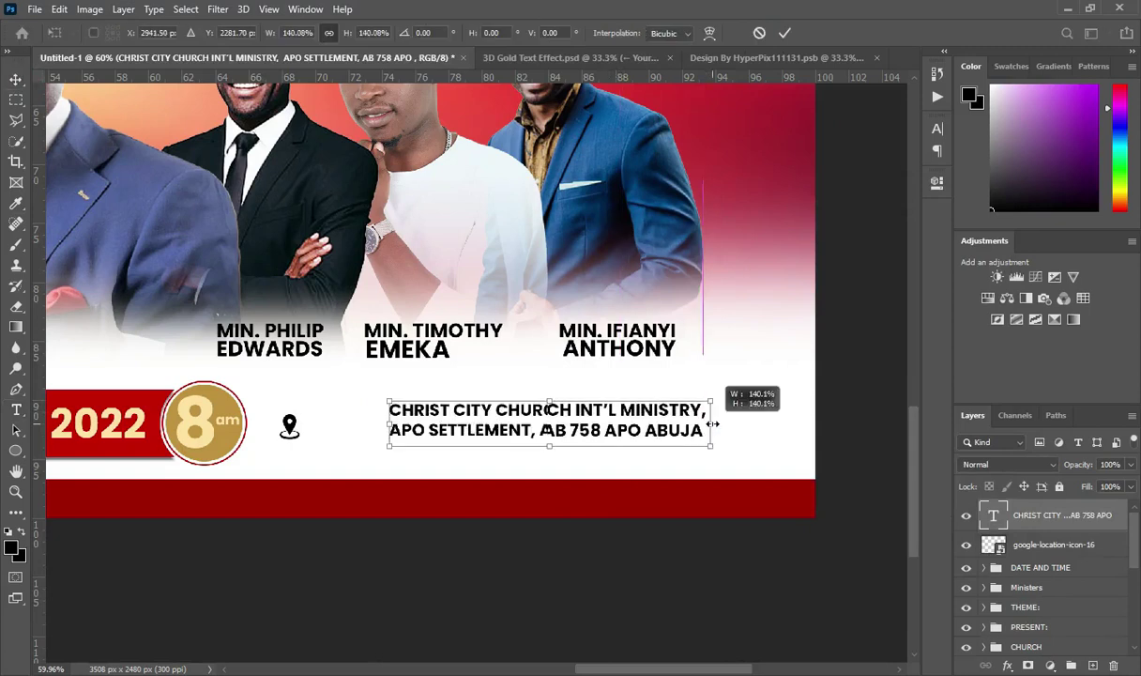
left_click_drag(628, 418, 573, 422)
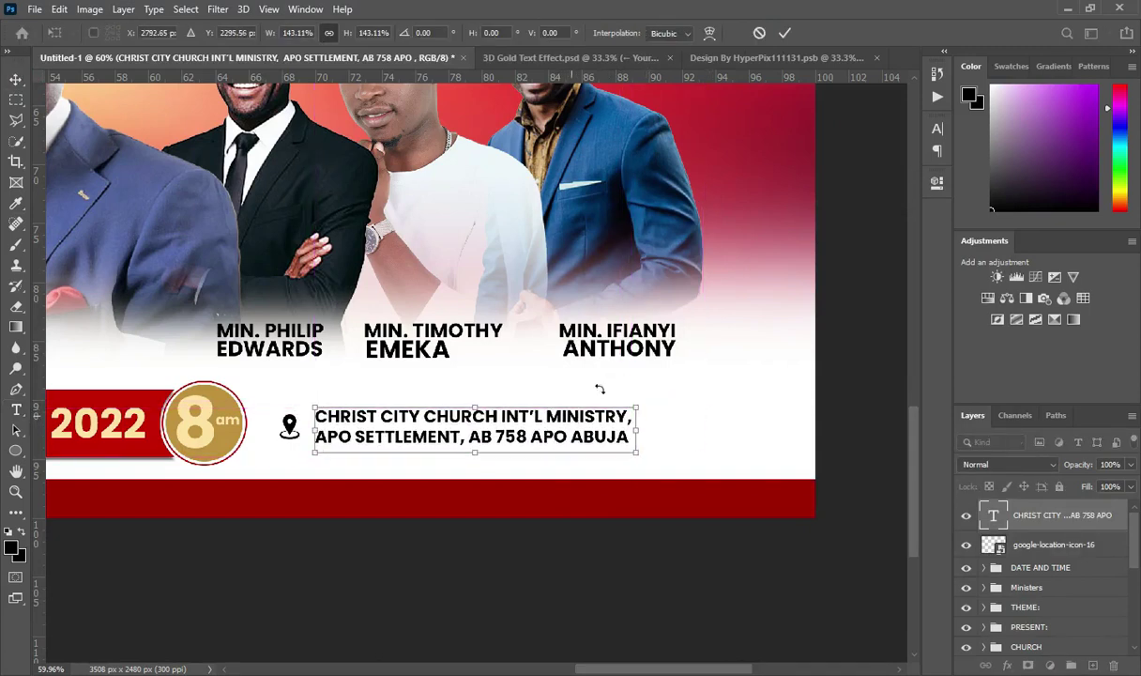
left_click(787, 34)
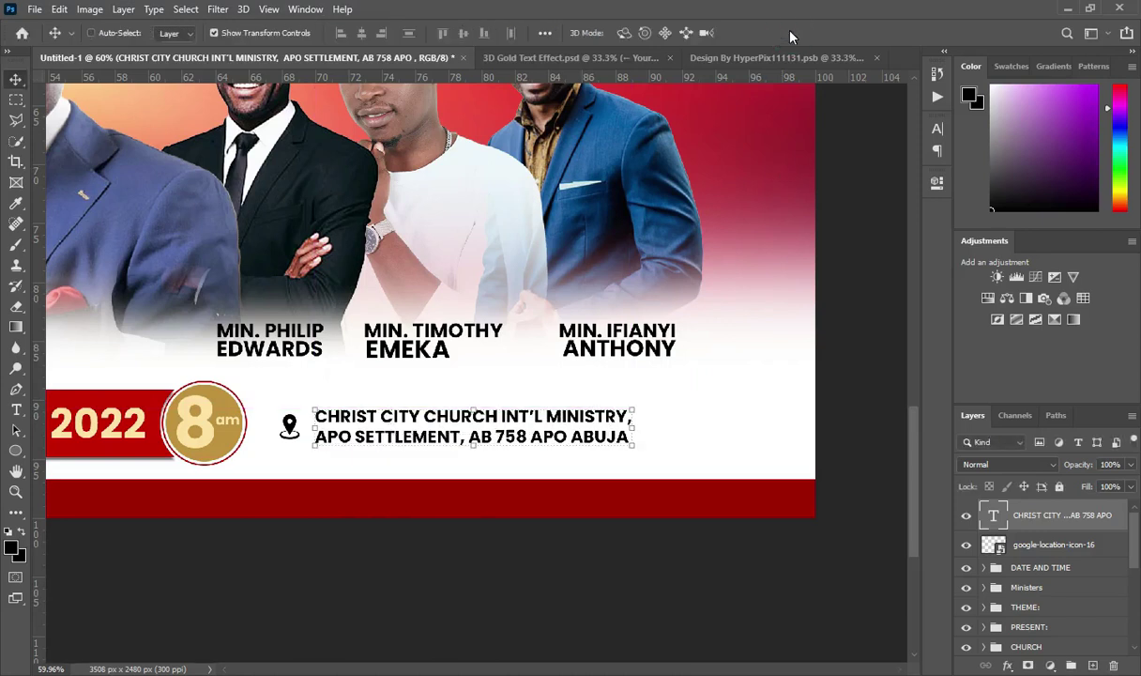
Enlarge the address text a little further, to about 9.67 pt
key("ctrl+0")
left_click_drag(791, 612, 802, 611)
left_click(786, 36)
left_click(785, 33)
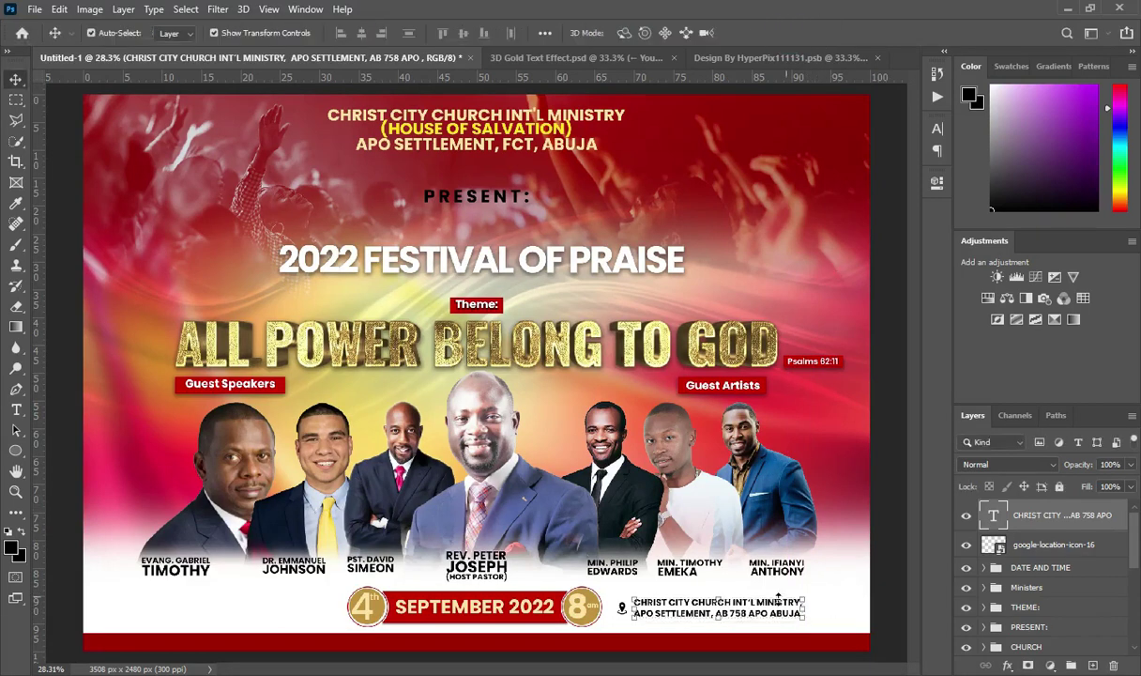
left_click(75, 511)
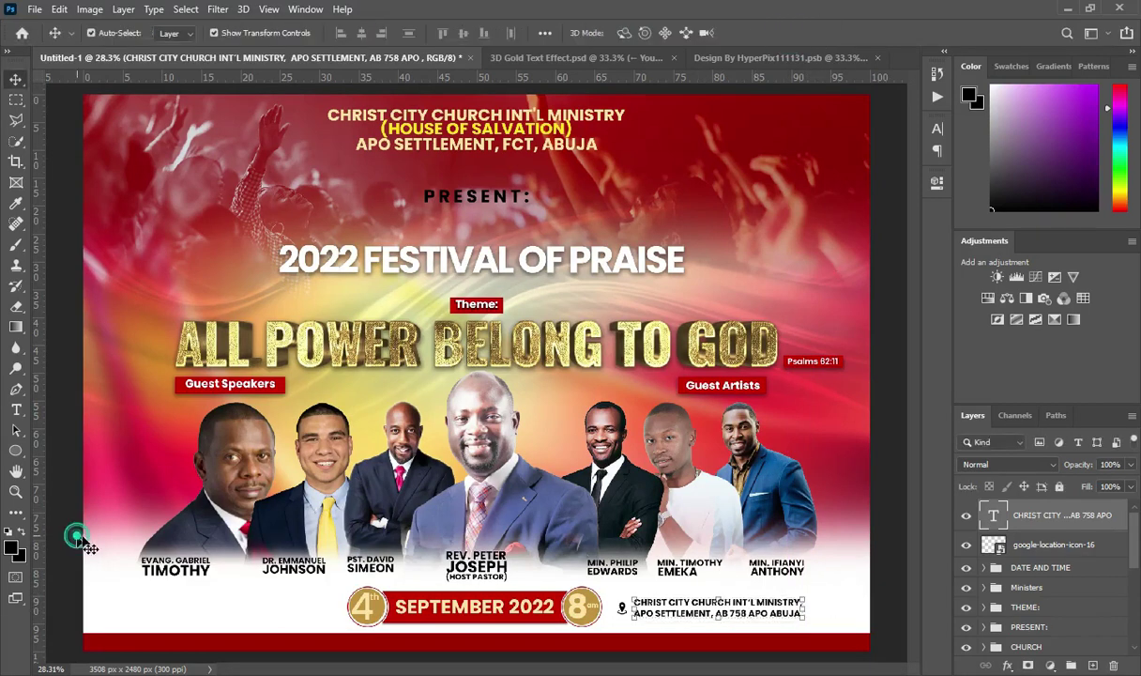
Set the leading of the address text to 10 pt
scroll(750, 621, "up", 2)
left_click(741, 614)
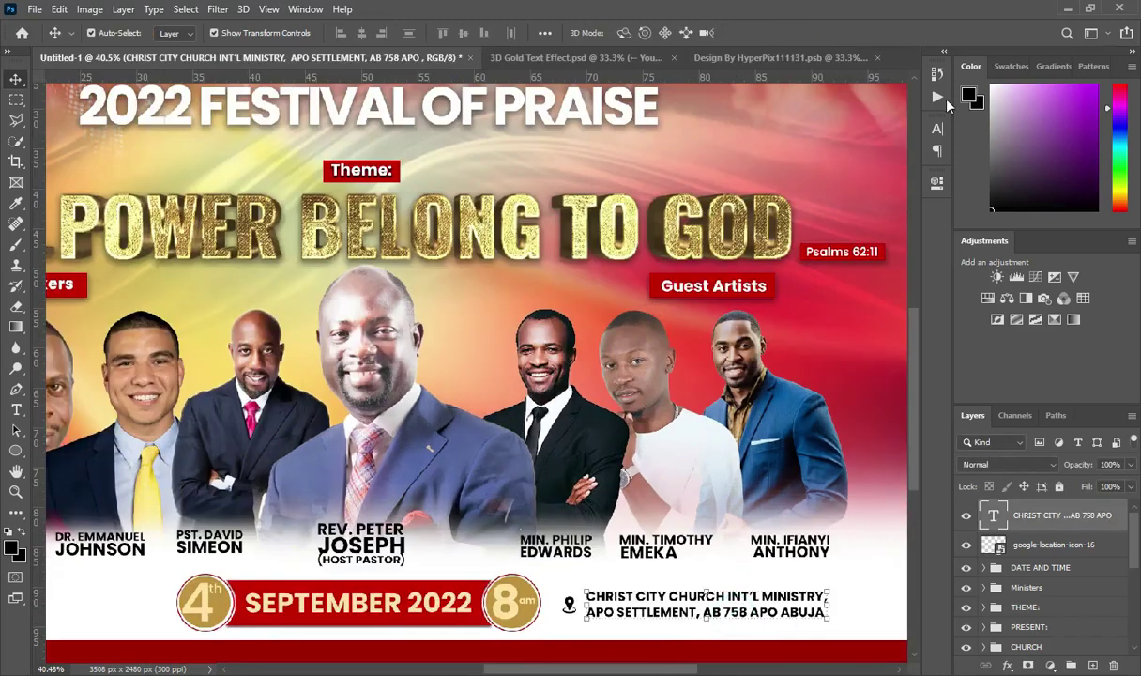
left_click(937, 128)
left_click_drag(852, 171, 851, 168)
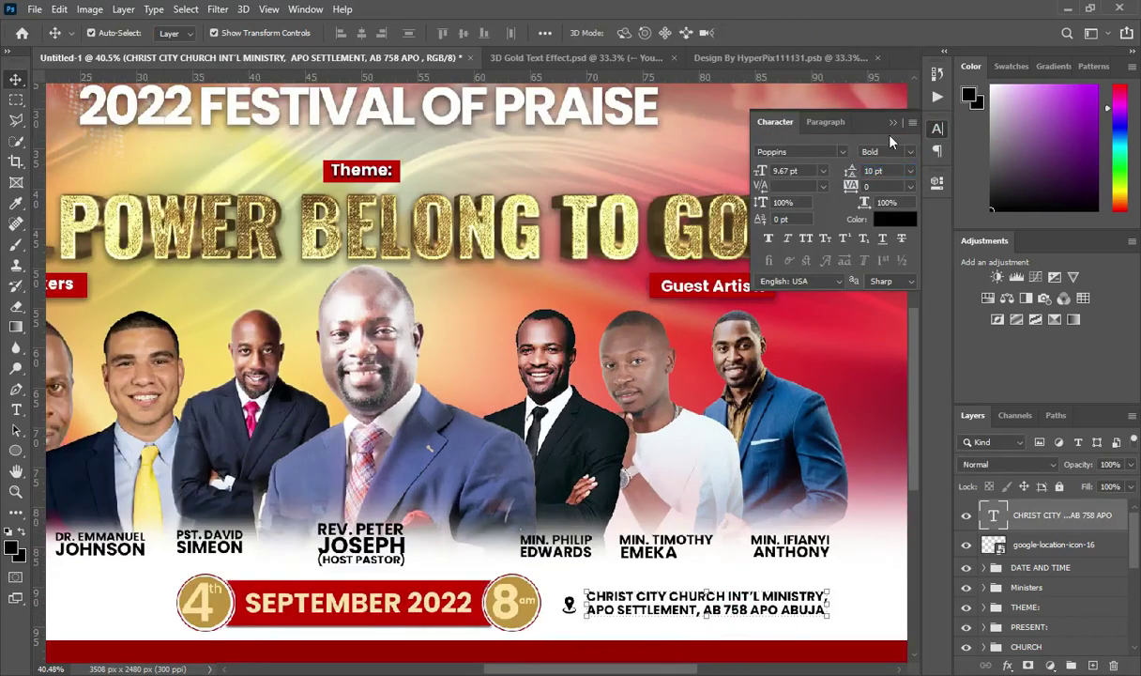
left_click(891, 124)
scroll(654, 386, "down", 2)
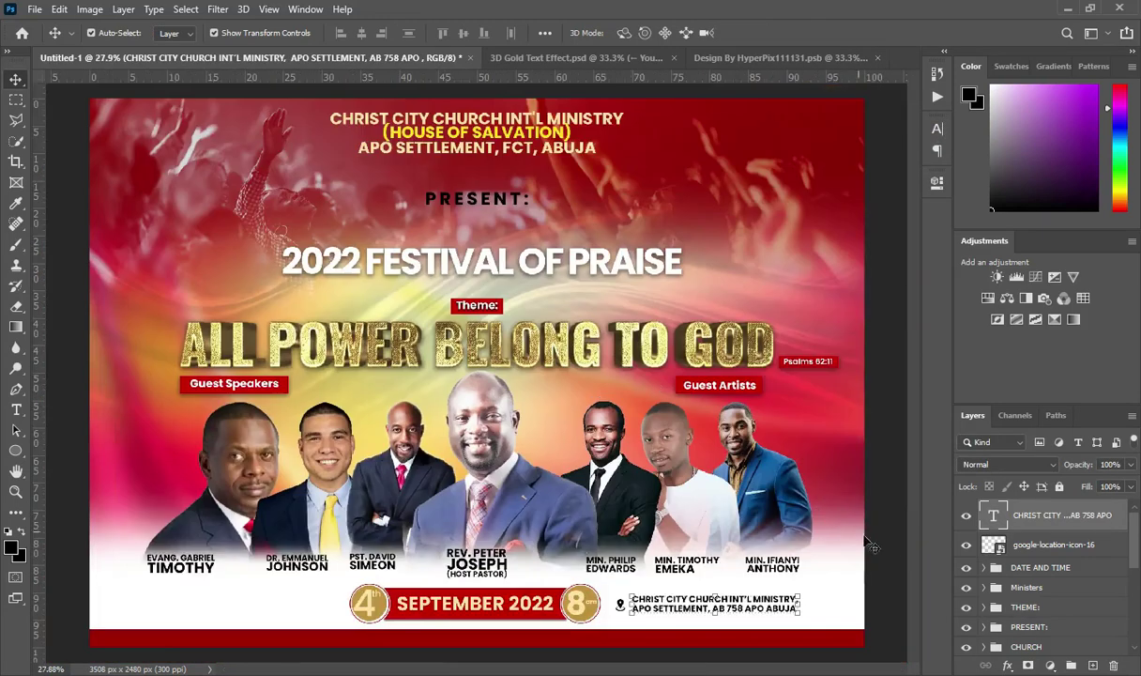
left_click(878, 548)
Group the address text and google-location-icon-16 layers and name the group "LOCATION"
left_click(1051, 542)
left_click(1049, 519, "shift")
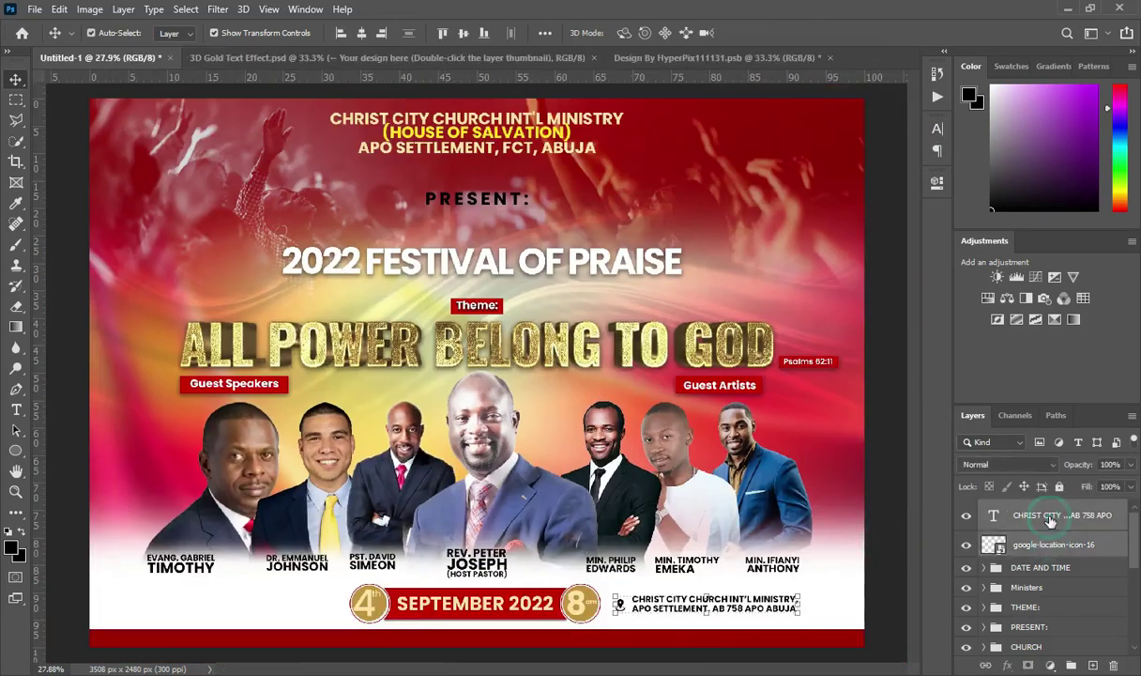
key("ctrl+g")
double_click(1027, 508)
type("LOCATION")
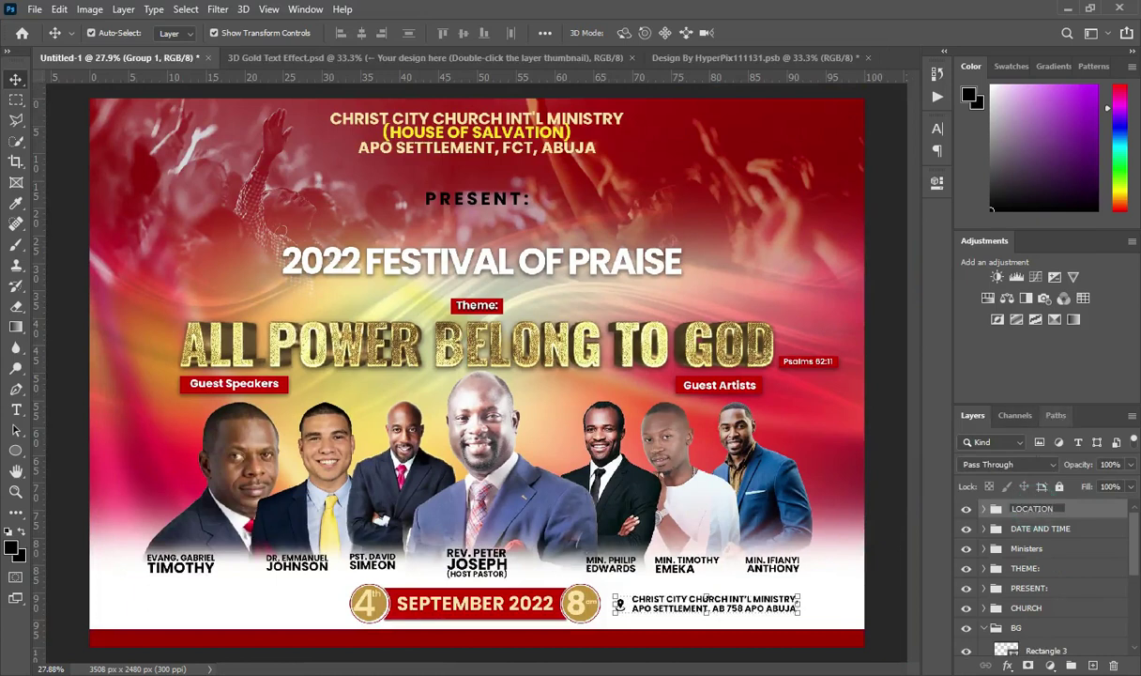
key("Return")
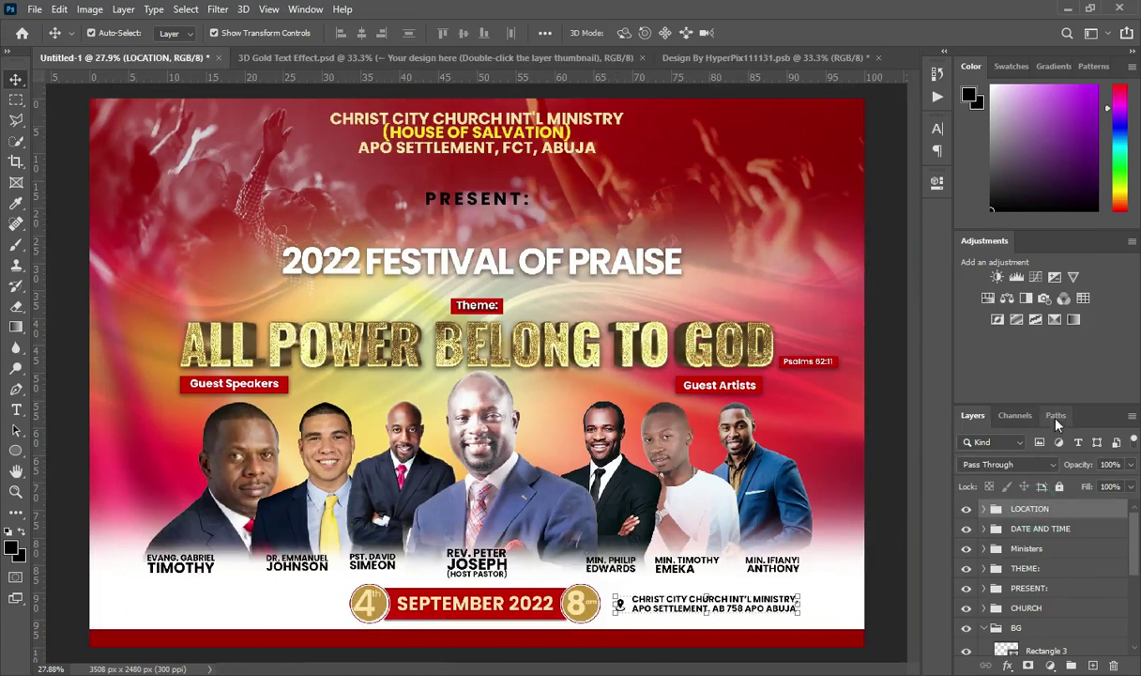
left_click(887, 403)
Scale the DATE AND TIME group up to about 118%
key("ctrl+0")
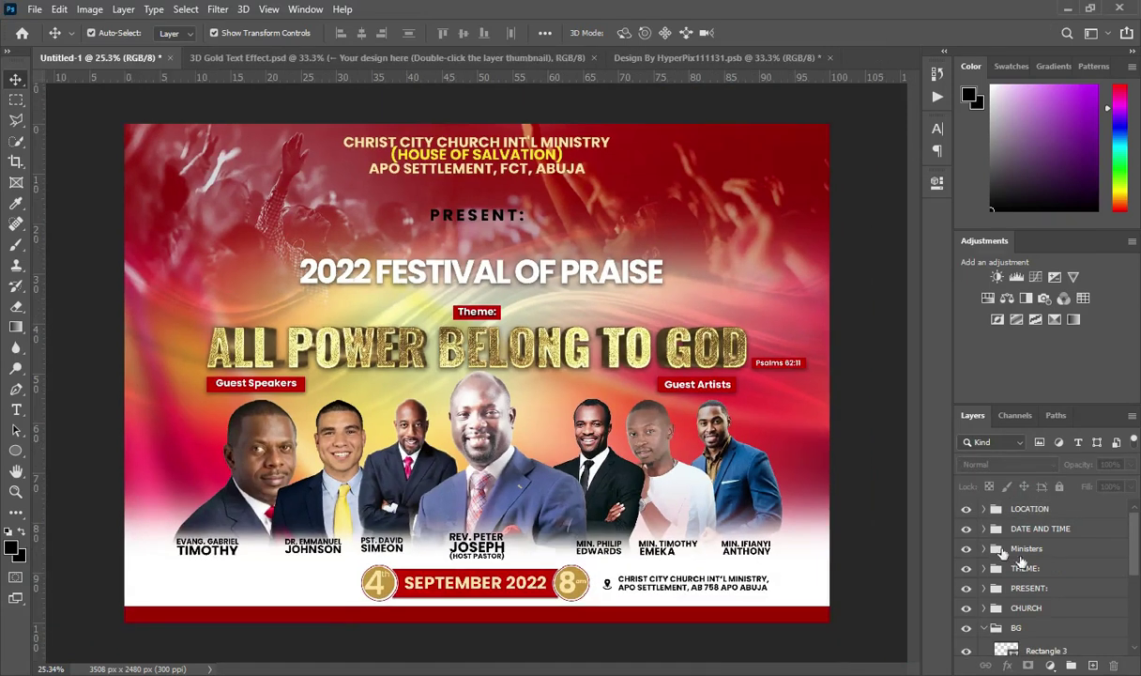
left_click(1045, 530)
scroll(438, 503, "up", 2)
left_click_drag(343, 600, 290, 599)
left_click(785, 33)
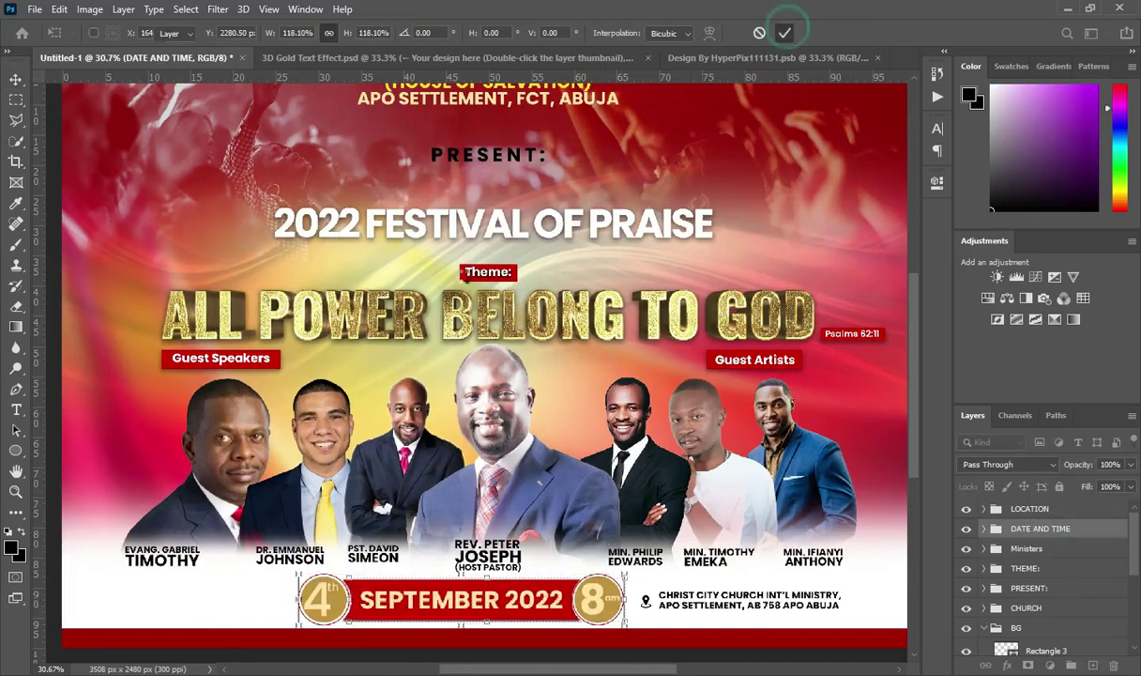
Centre the DATE AND TIME group horizontally on the canvas
scroll(610, 449, "down", 3)
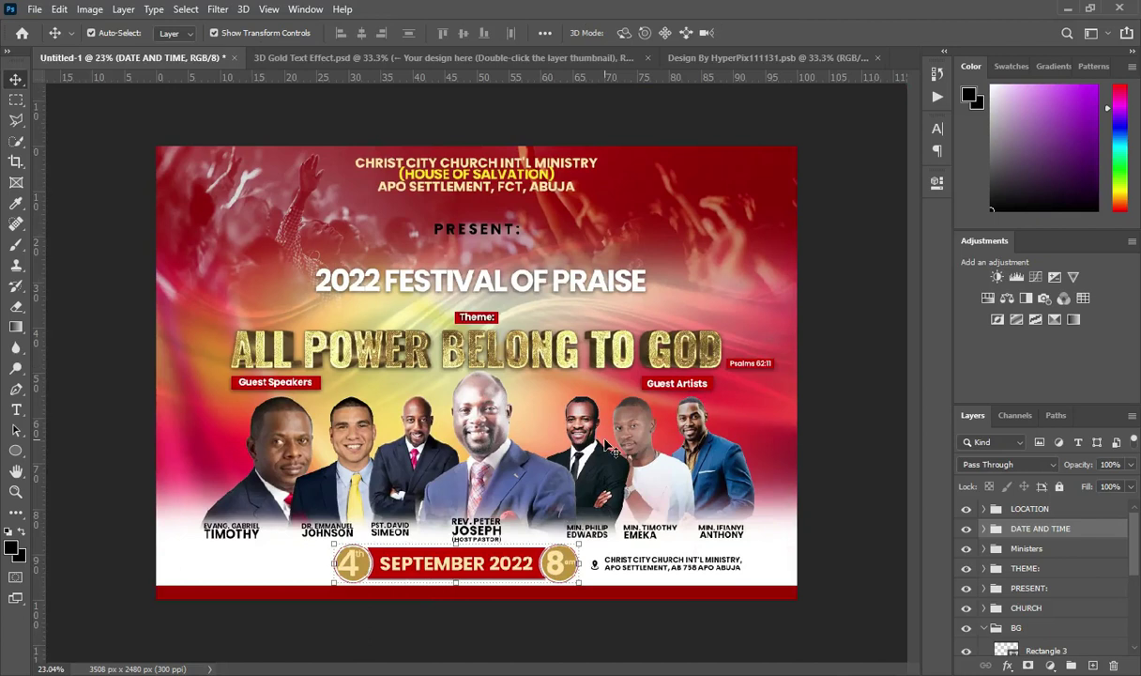
key("ctrl+a")
left_click(361, 33)
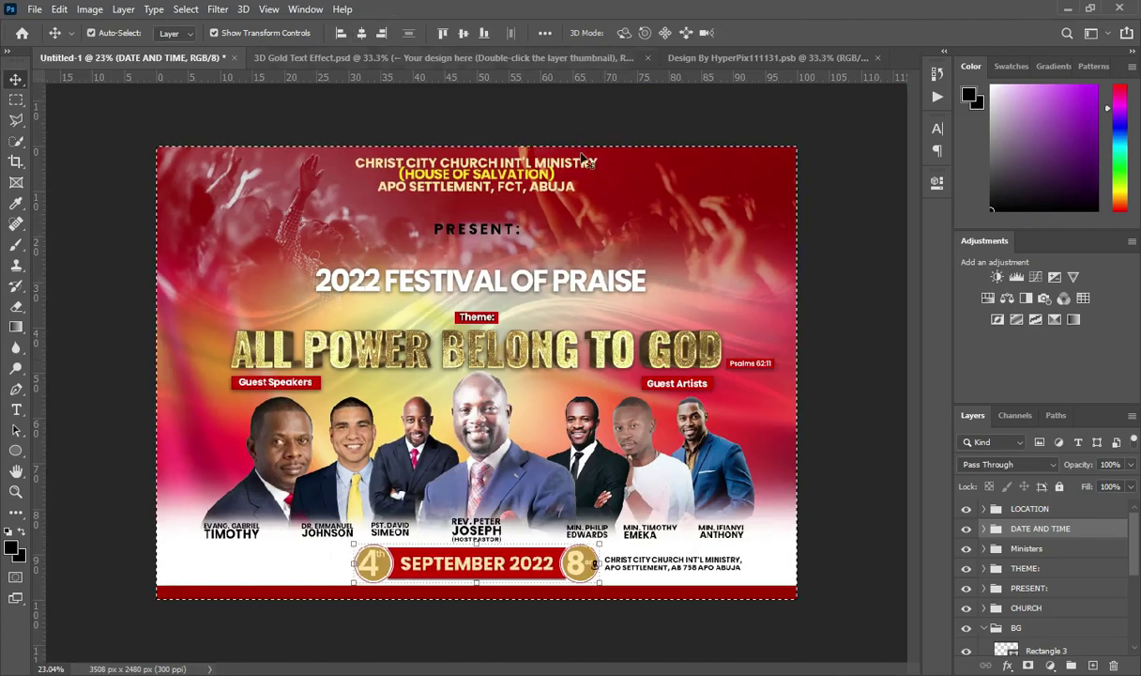
key("ctrl+d")
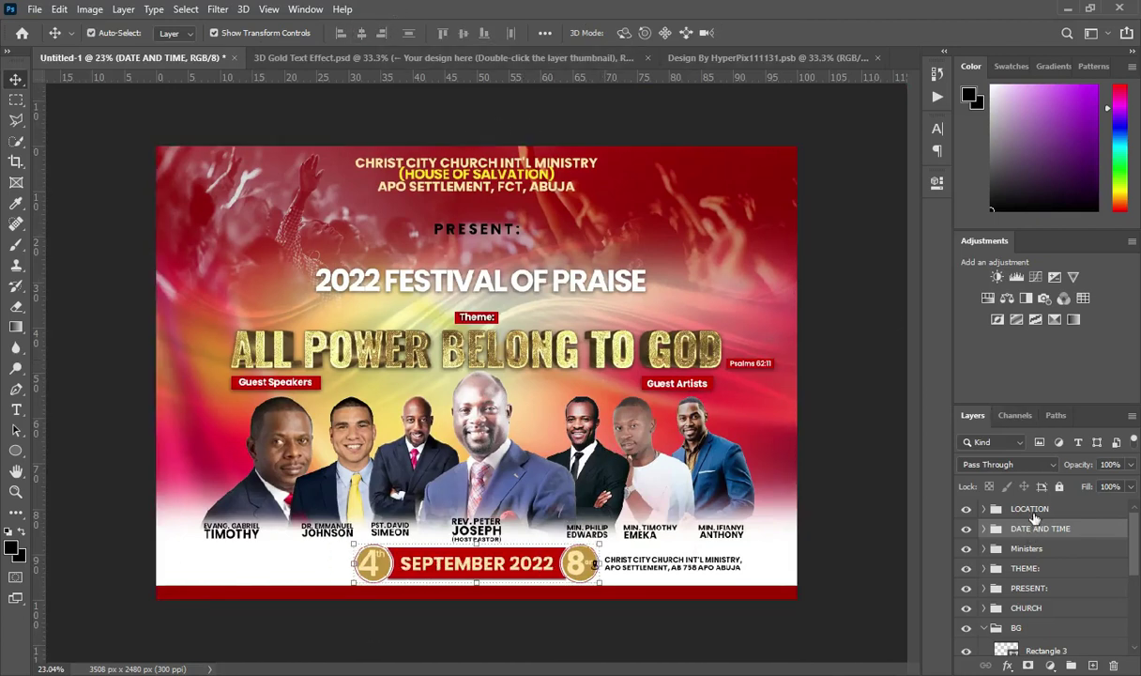
Nudge the LOCATION group to the right until it clears the "8am" circle with a small gap
left_click(1031, 509)
key("shift+Right")
key("shift+Right")
key("shift+Right")
key("shift+Right")
key("shift+Right")
key("shift+Right")
key("shift+Right")
key("shift+Right")
key("shift+Right")
key("shift+Right")
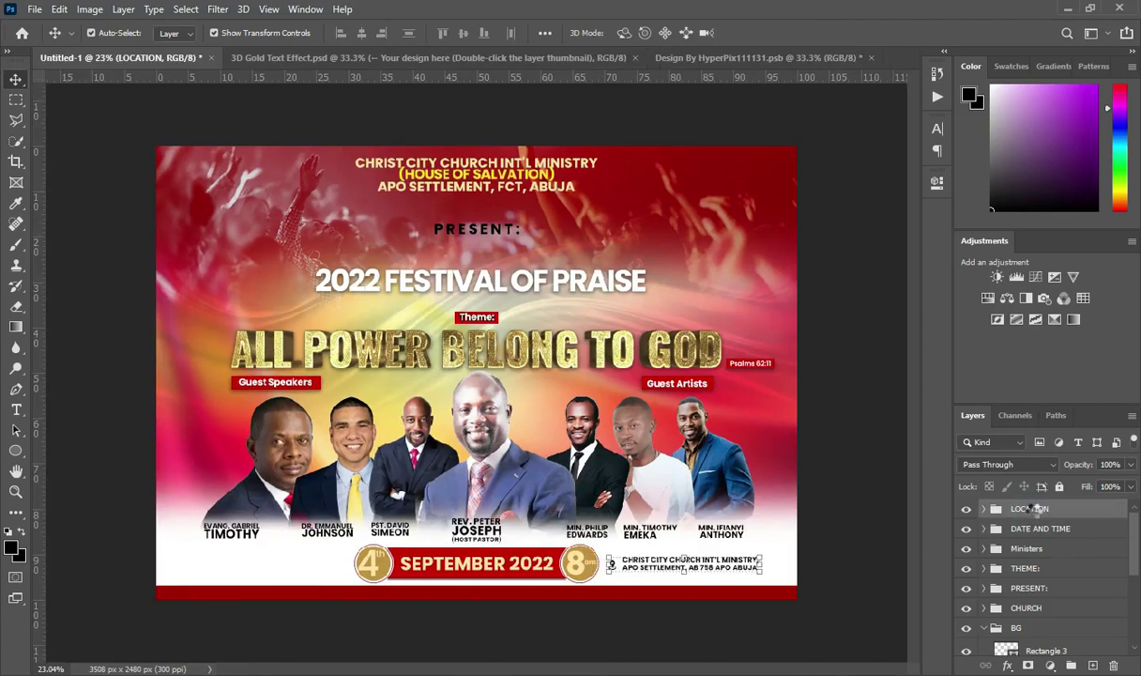
key("shift+Right")
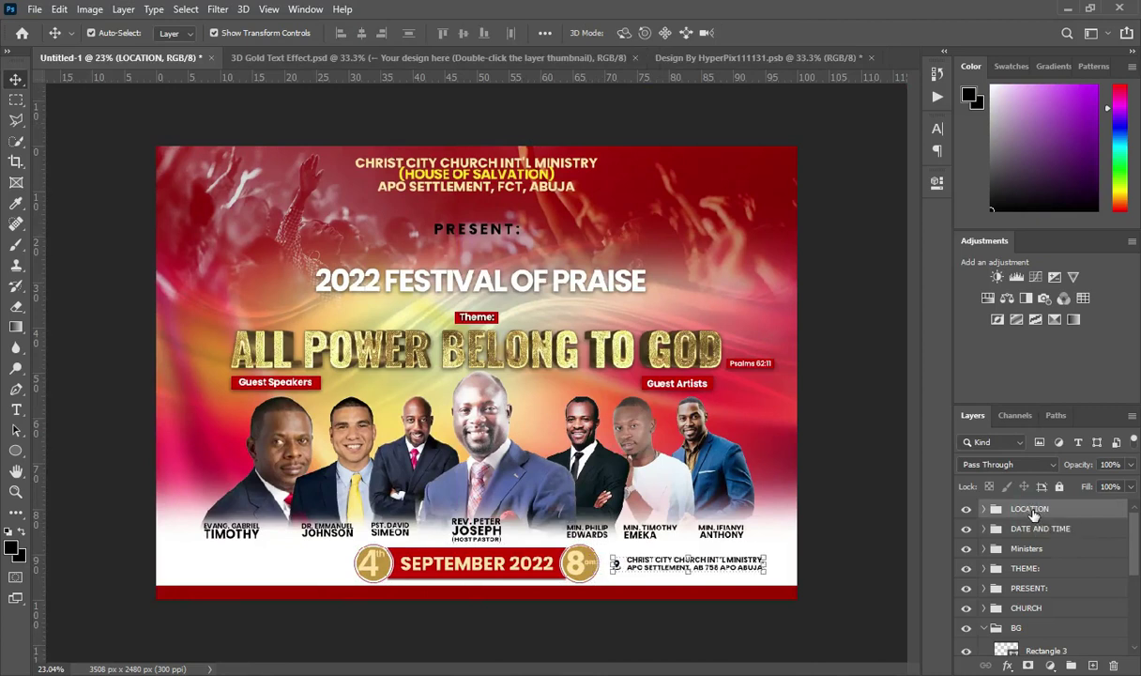
left_click(827, 401)
Collapse the BG layer group in the layer stack
scroll(755, 571, "down", 1)
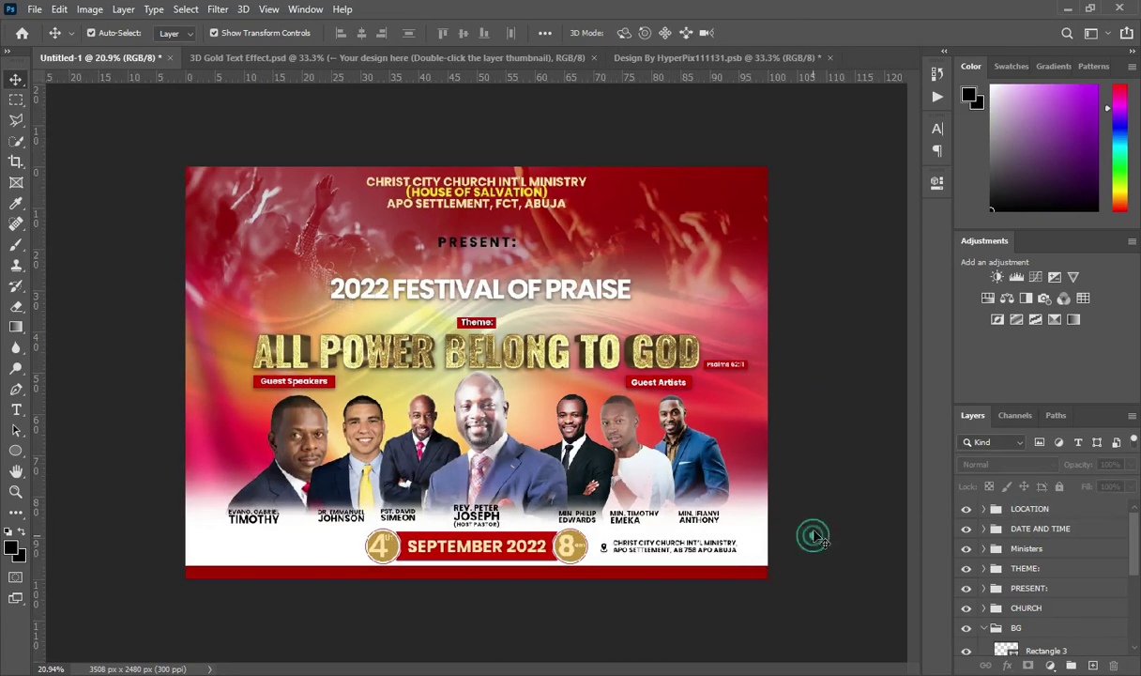
scroll(822, 507, "up", 1)
scroll(554, 366, "up", 1)
scroll(498, 319, "down", 1)
scroll(432, 270, "up", 1)
scroll(431, 281, "down", 1)
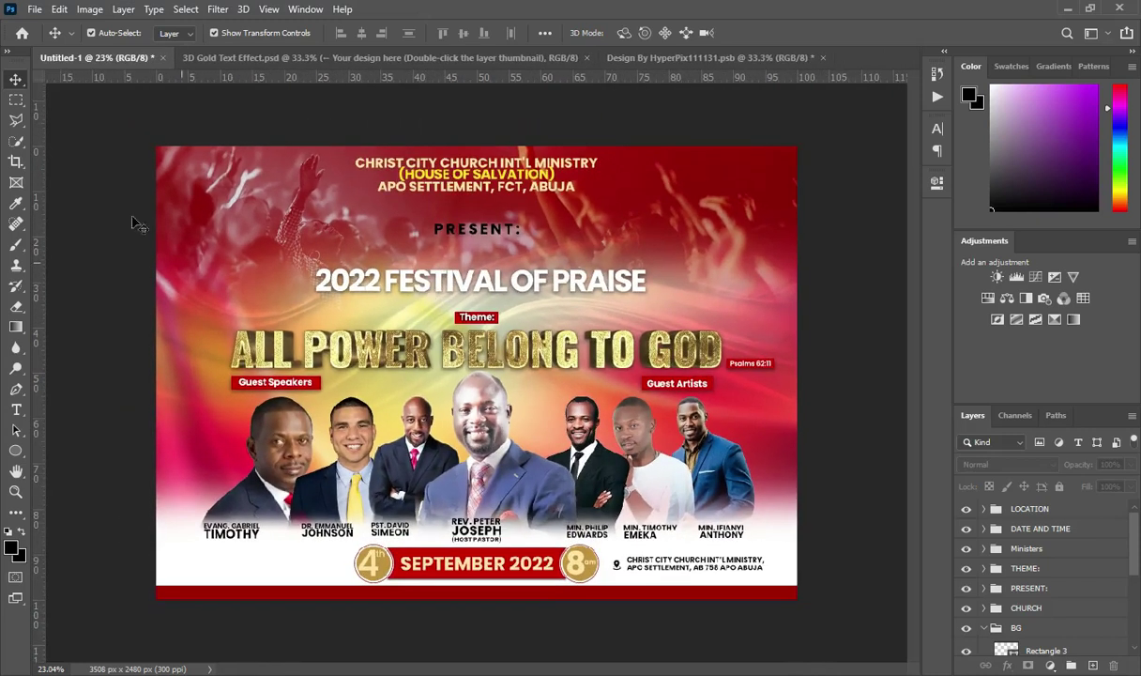
scroll(500, 242, "up", 1)
left_click(982, 629)
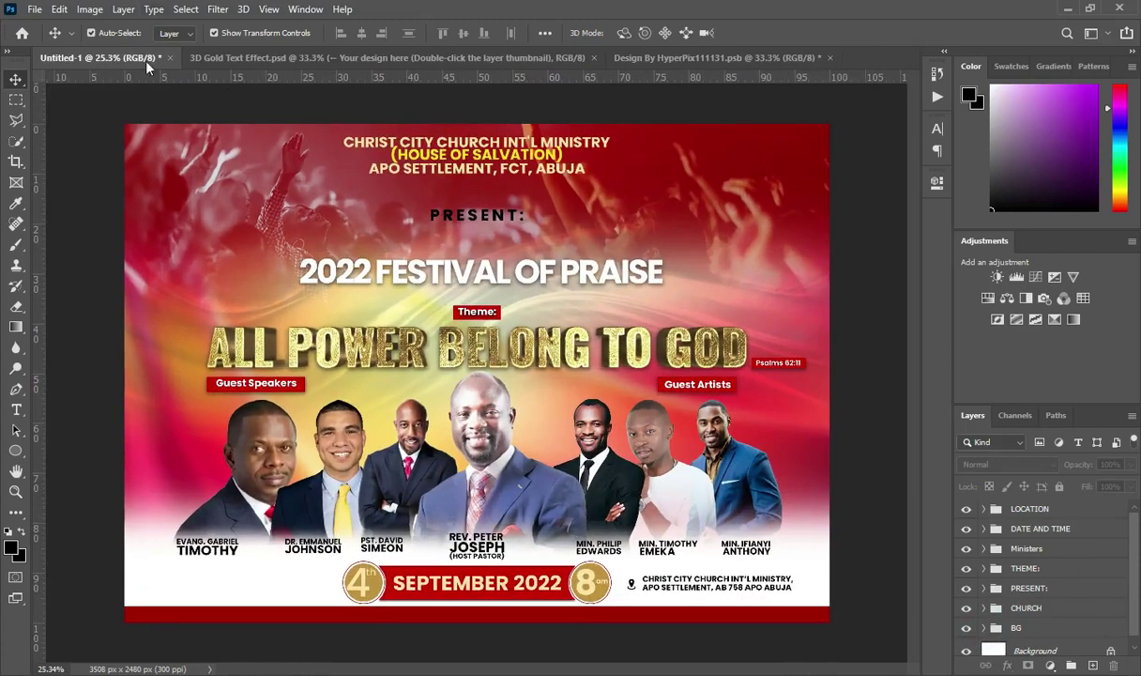